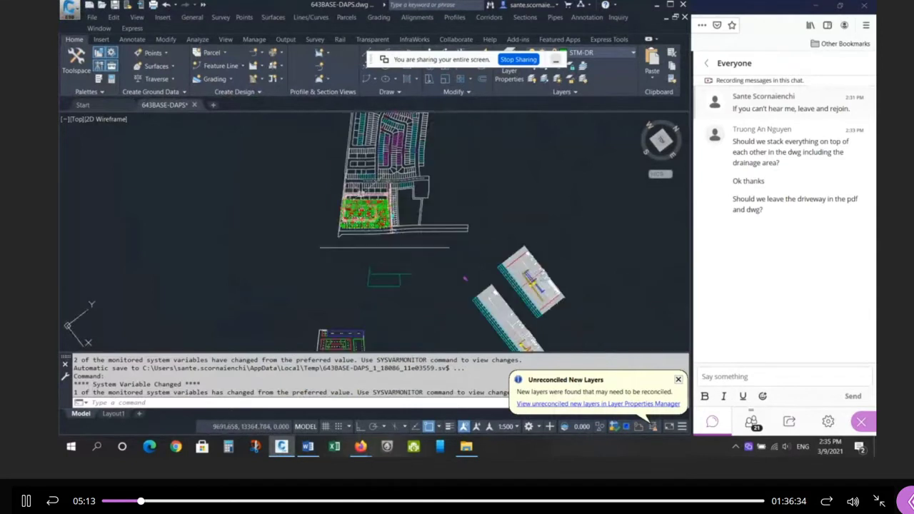
scroll(396, 201, "down", 2)
scroll(396, 201, "down", 2)
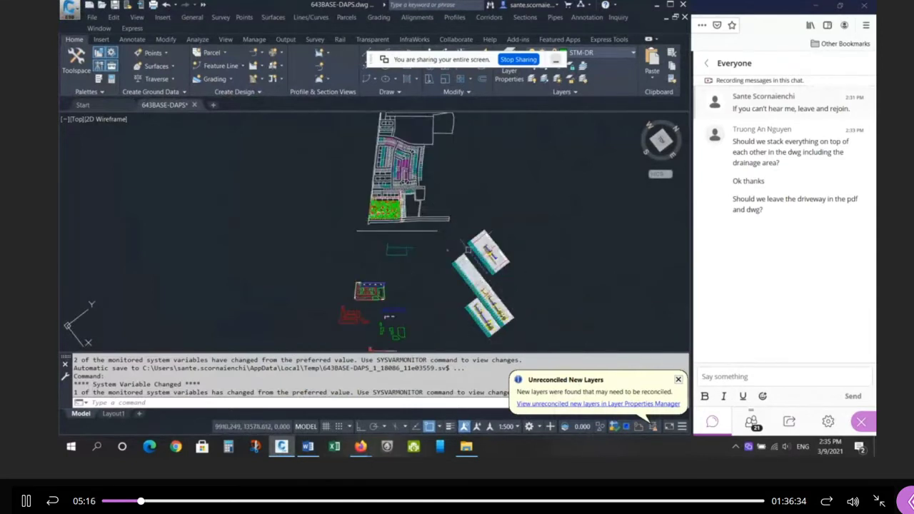
scroll(365, 232, "up", 2)
scroll(360, 280, "down", 2)
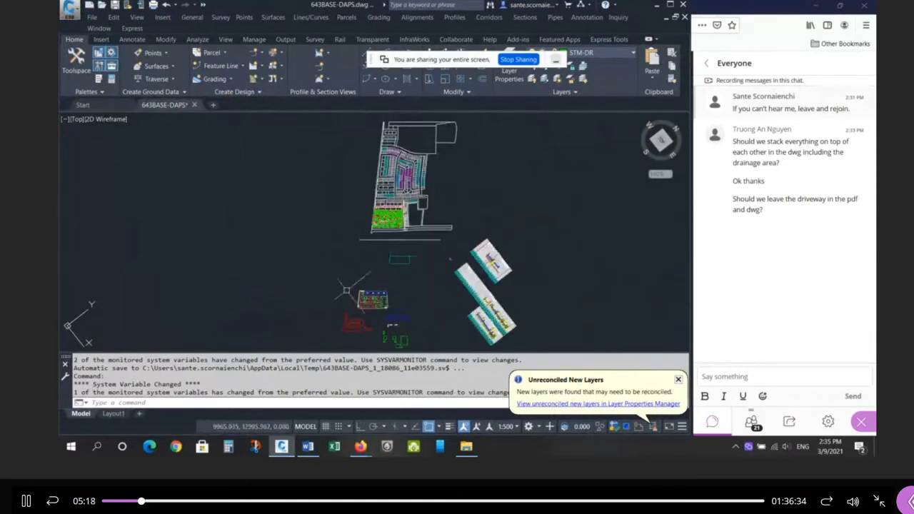
left_click(327, 279)
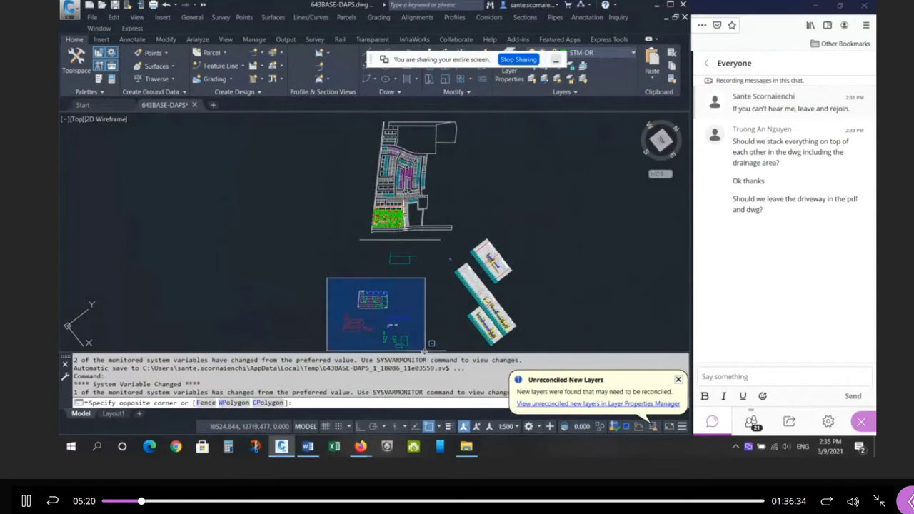
left_click(424, 350)
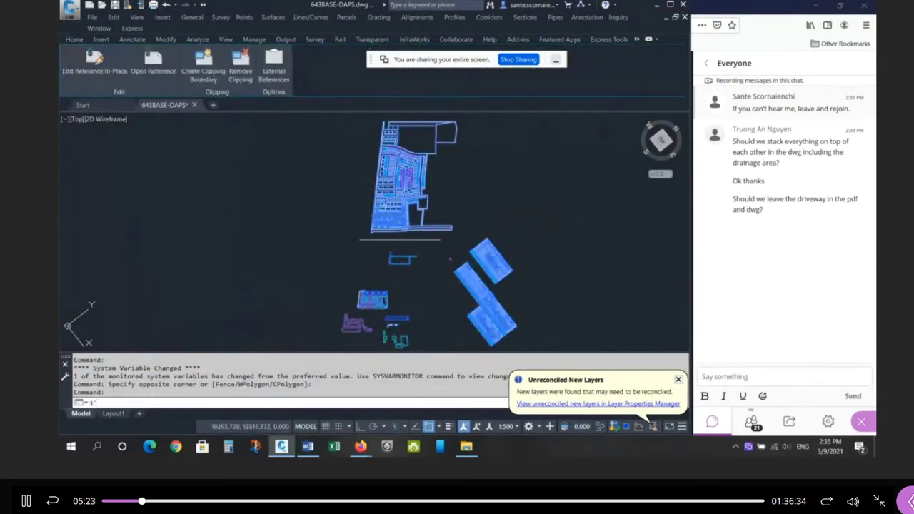
scroll(386, 132, "up", 4)
key("Escape")
key("Escape")
key("Escape")
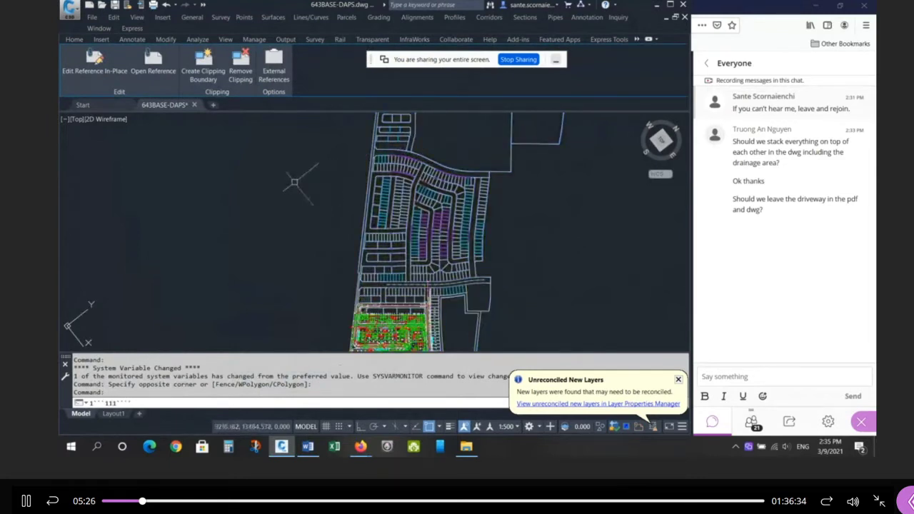
Freeze the SERVICING-BASE|cadboundary layer by picking a lot line in the overall subdivision plan
scroll(429, 214, "down", 2)
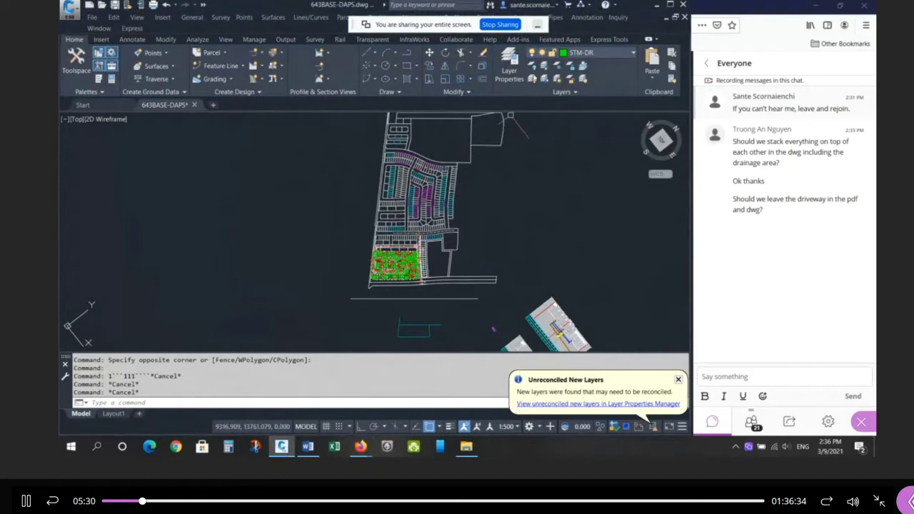
left_click(557, 65)
left_click(413, 197)
scroll(436, 243, "up", 4)
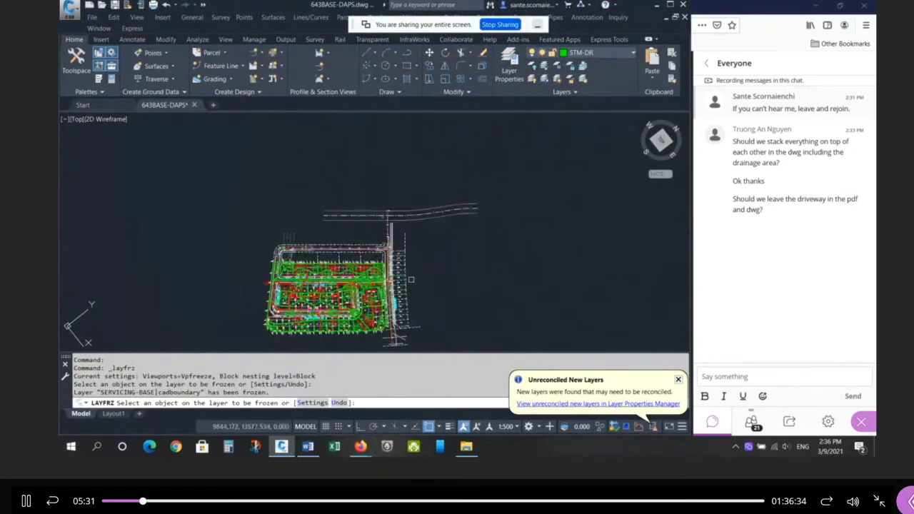
scroll(384, 185, "down", 2)
scroll(300, 283, "up", 4)
key("Return")
scroll(396, 136, "up", 2)
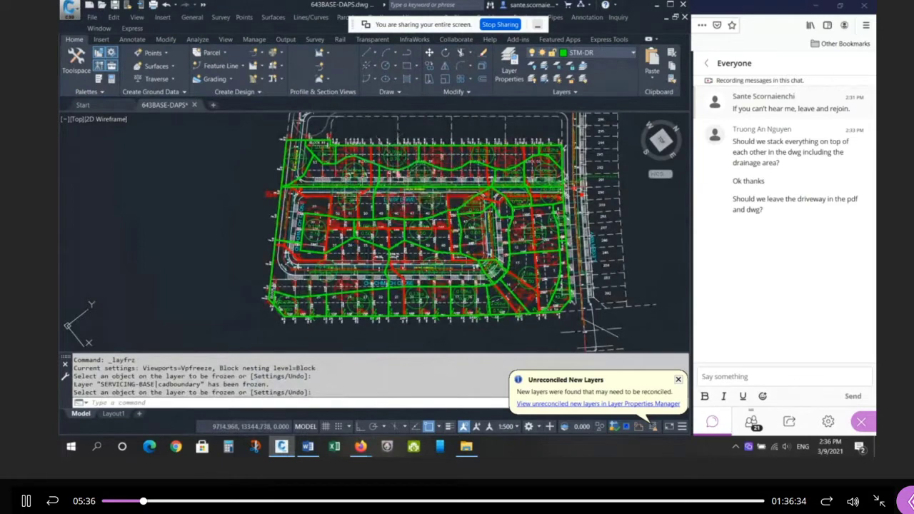
scroll(385, 146, "up", 2)
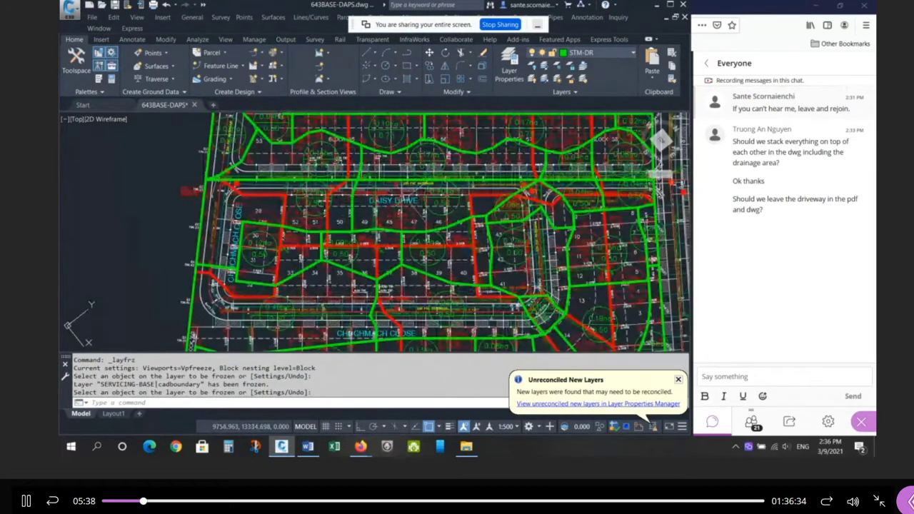
scroll(360, 185, "up", 2)
scroll(350, 187, "down", 2)
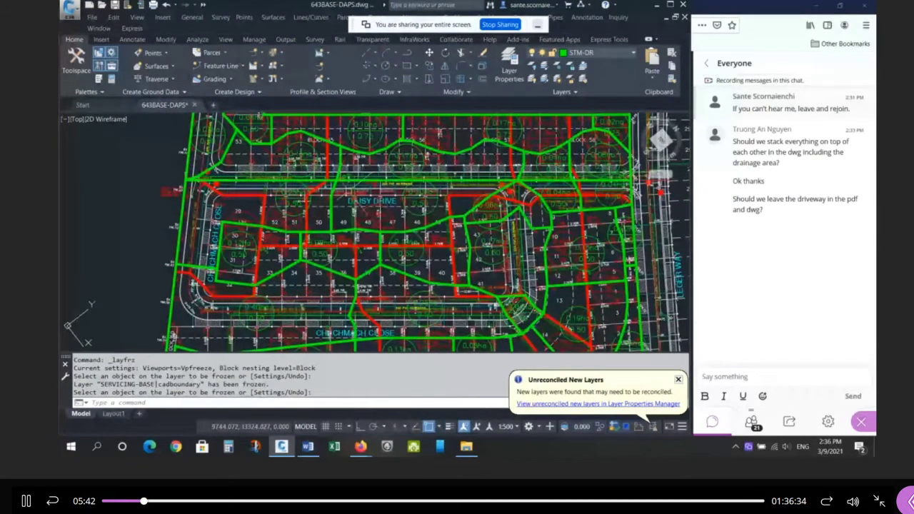
scroll(350, 186, "down", 2)
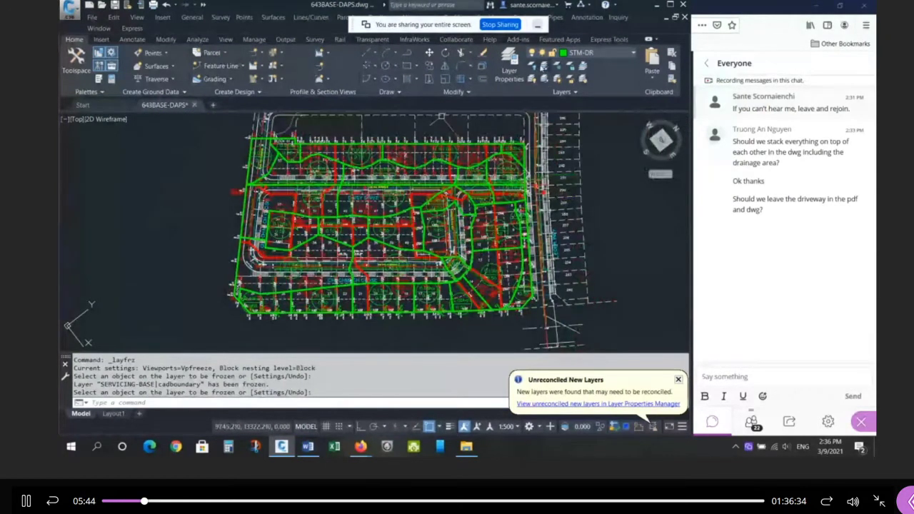
left_click(549, 72)
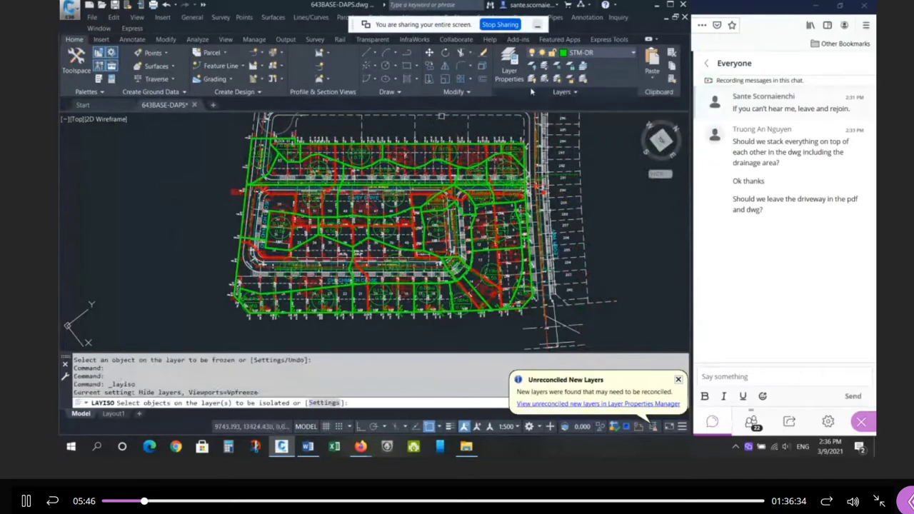
key("Escape")
key("Escape")
left_click(559, 68)
key("Escape")
key("Escape")
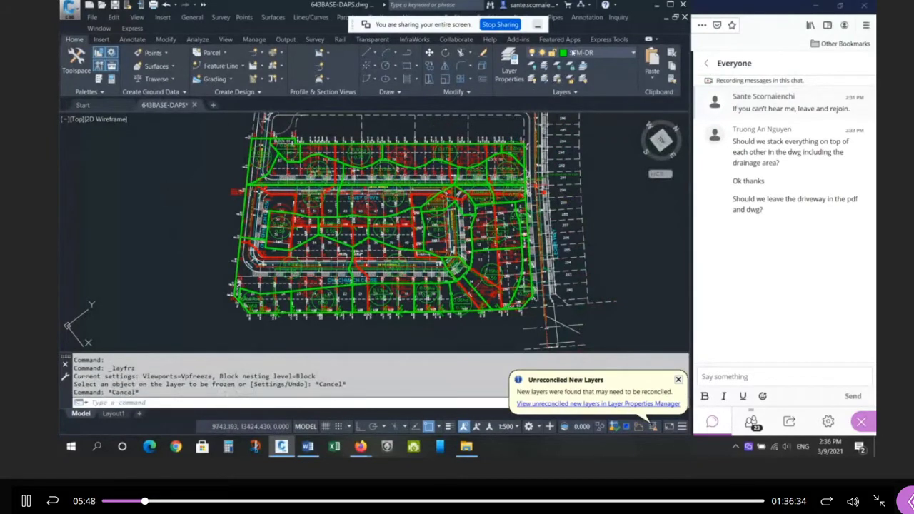
Make layer 0 current and freeze the STM-DR and SAN-DR drainage-area layers by picking their objects near Daisy Drive
left_click(571, 53)
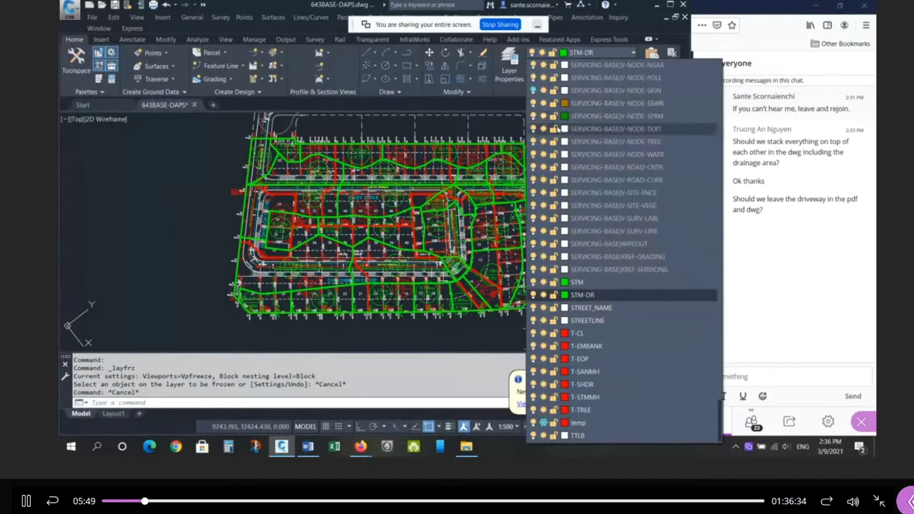
key("Escape")
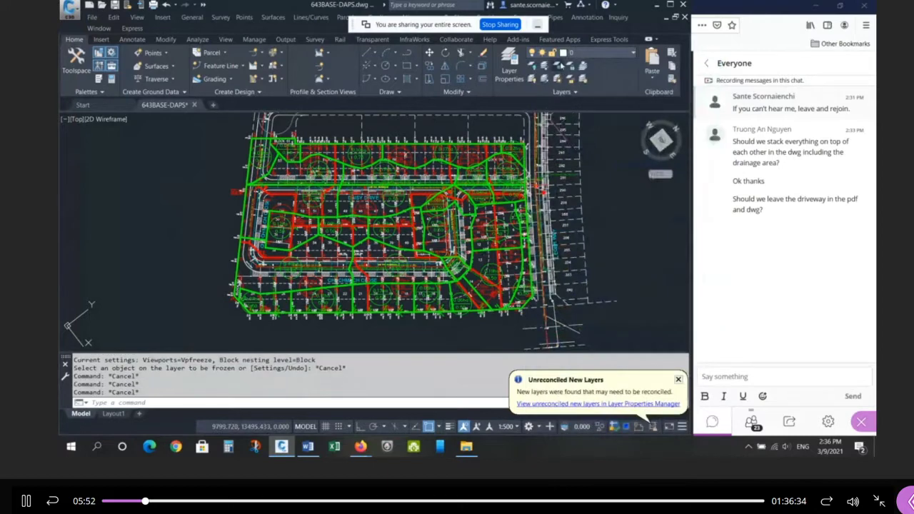
left_click(559, 67)
scroll(398, 288, "up", 6)
left_click(398, 288)
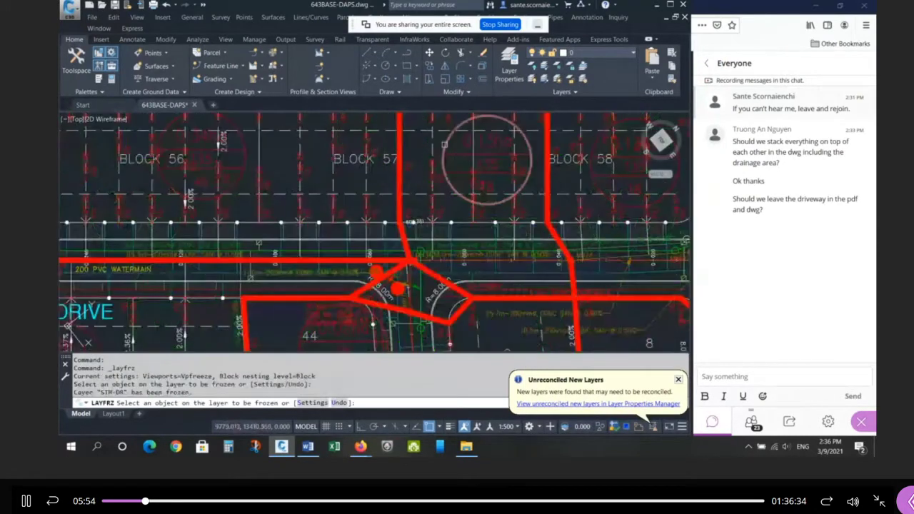
left_click(445, 144)
key("Return")
scroll(532, 158, "down", 5)
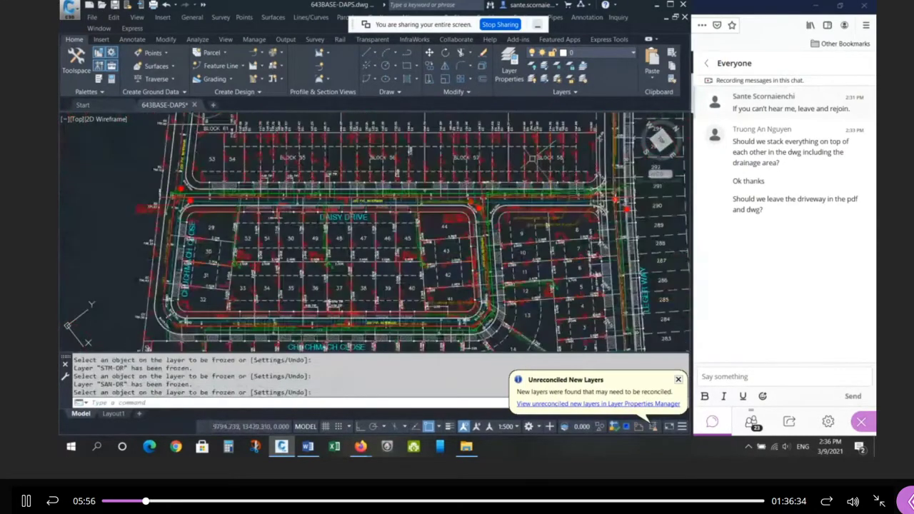
scroll(458, 153, "down", 3)
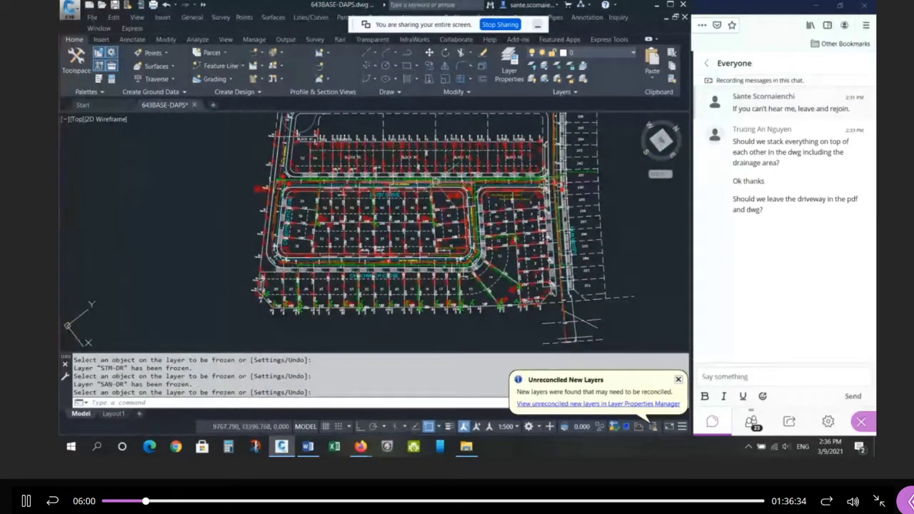
Freeze the DEFPOINTS layer by picking one of its objects among the lots at the subdivision's lower corner
key("Return")
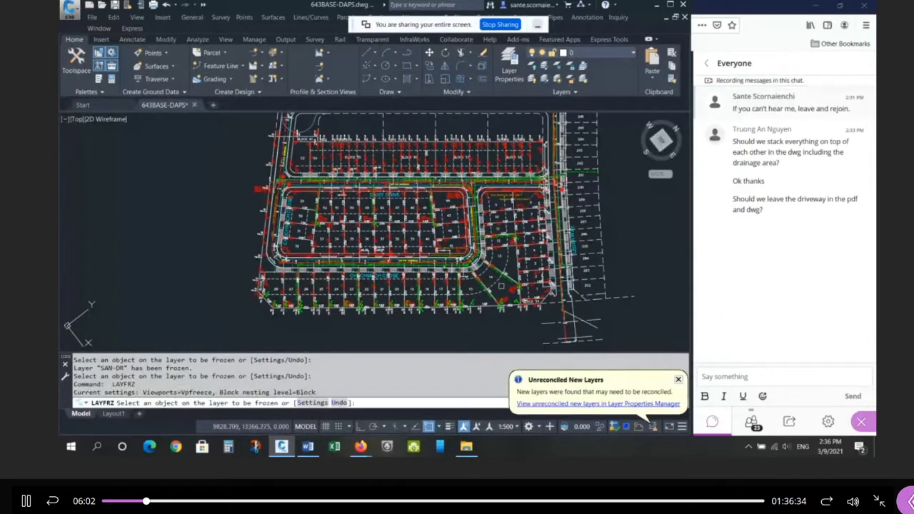
left_click(495, 284)
key("Return")
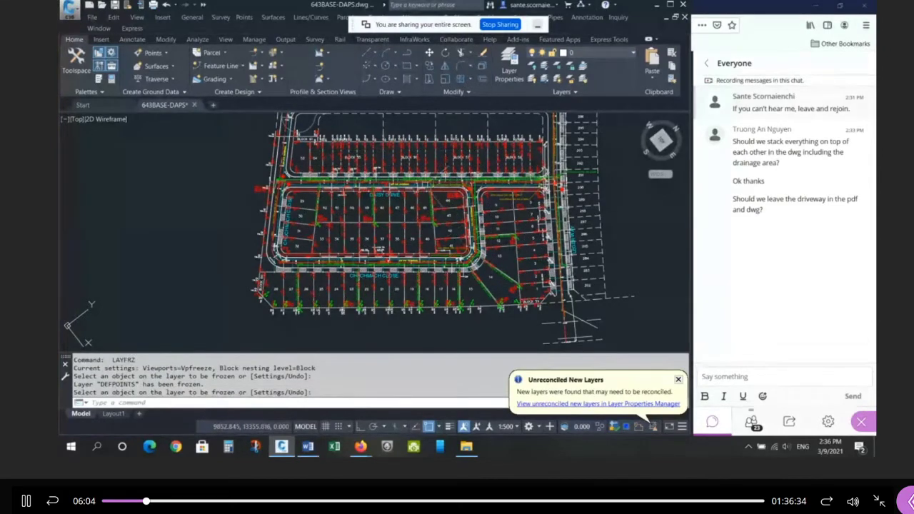
scroll(416, 184, "up", 2)
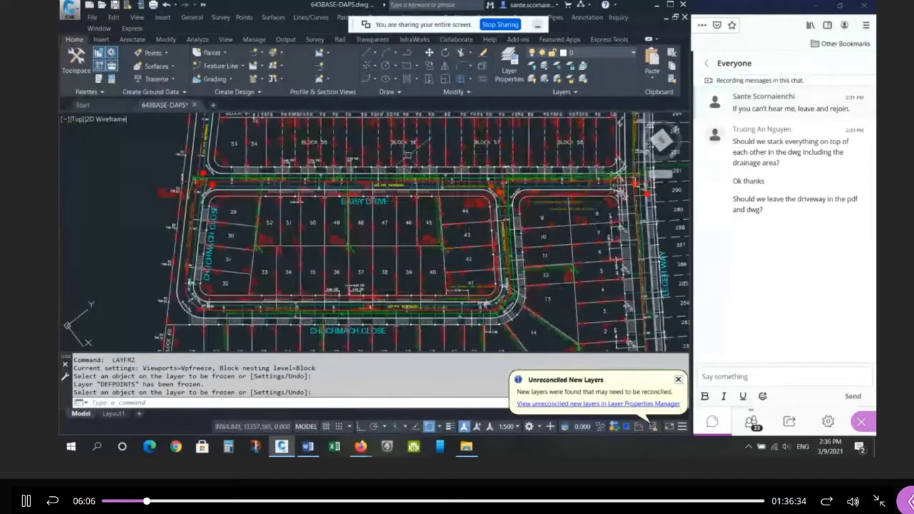
scroll(500, 152, "up", 2)
scroll(502, 153, "up", 4)
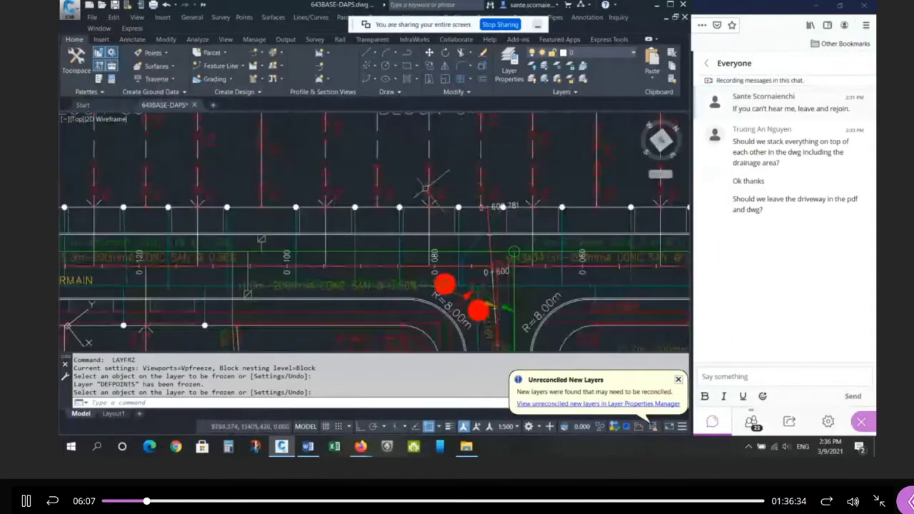
scroll(429, 188, "down", 2)
scroll(429, 188, "down", 5)
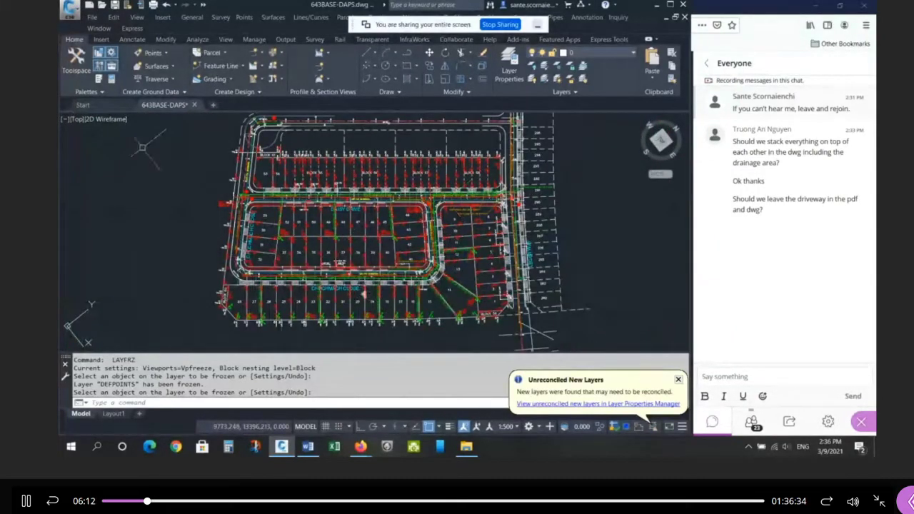
Show the Toolspace and set the EG surface's style to CONTOUR (0.1 & 0.2) in its surface properties
left_click(76, 61)
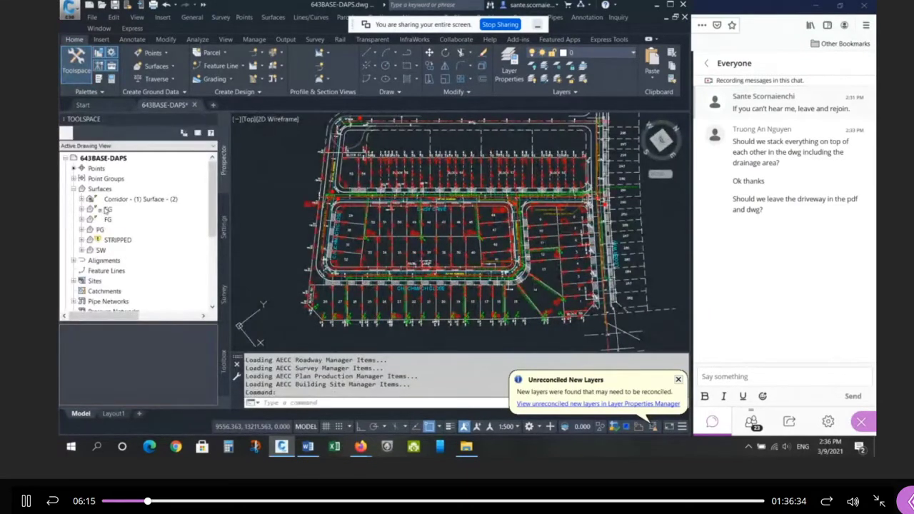
left_click(109, 209)
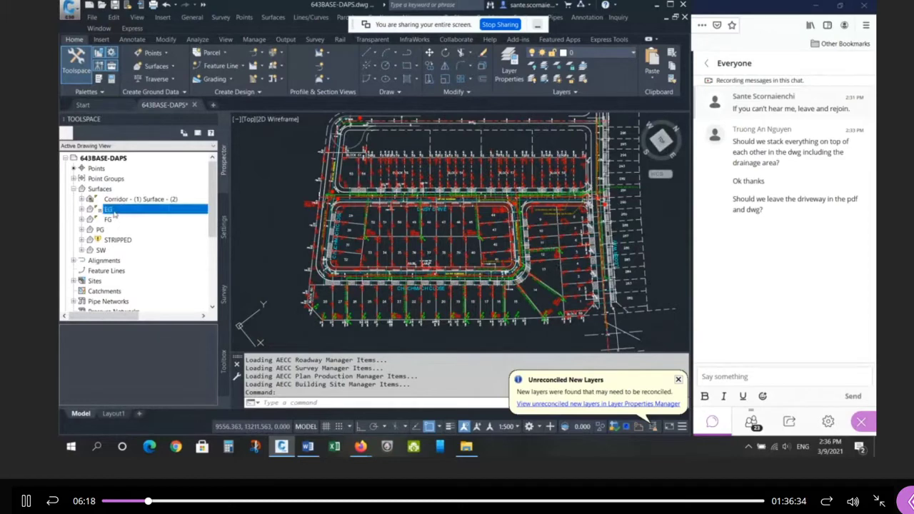
right_click(109, 209)
left_click(145, 218)
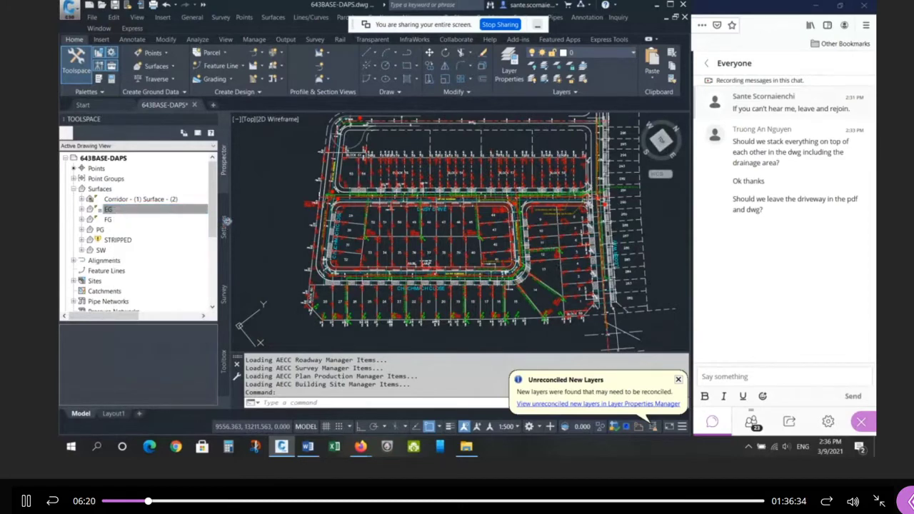
left_click(222, 201)
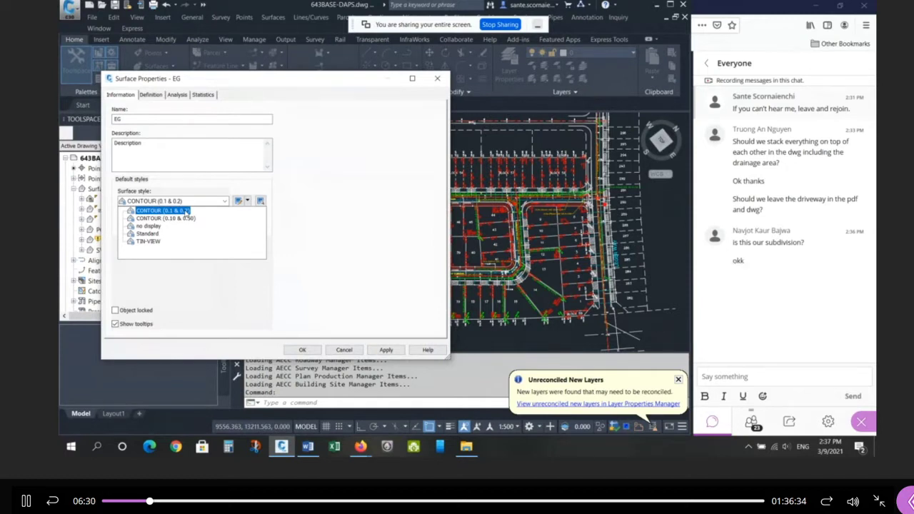
left_click(186, 211)
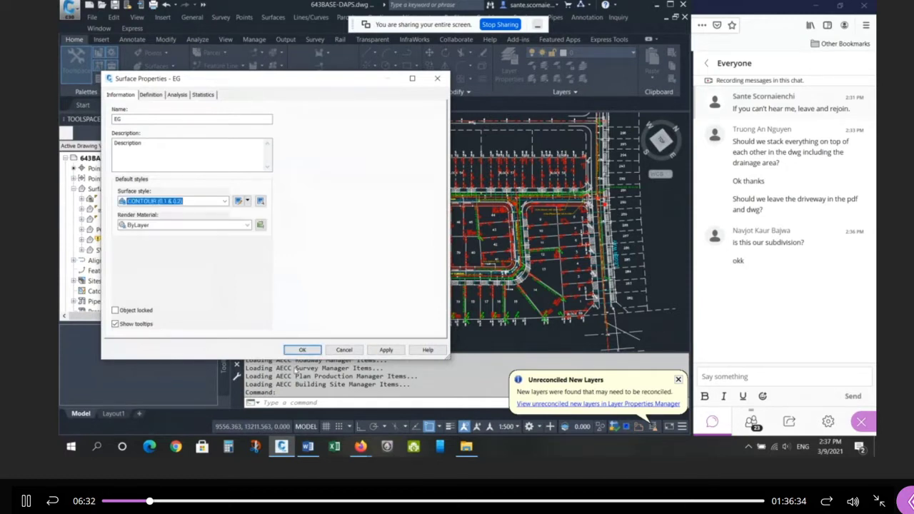
left_click(303, 351)
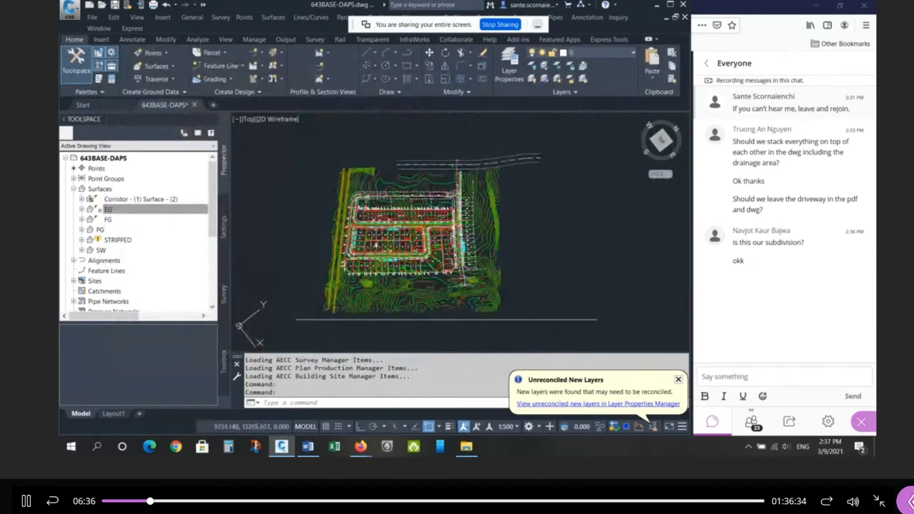
Set the FG surface's style to TIN-VIEW in its surface properties
scroll(397, 243, "up", 2)
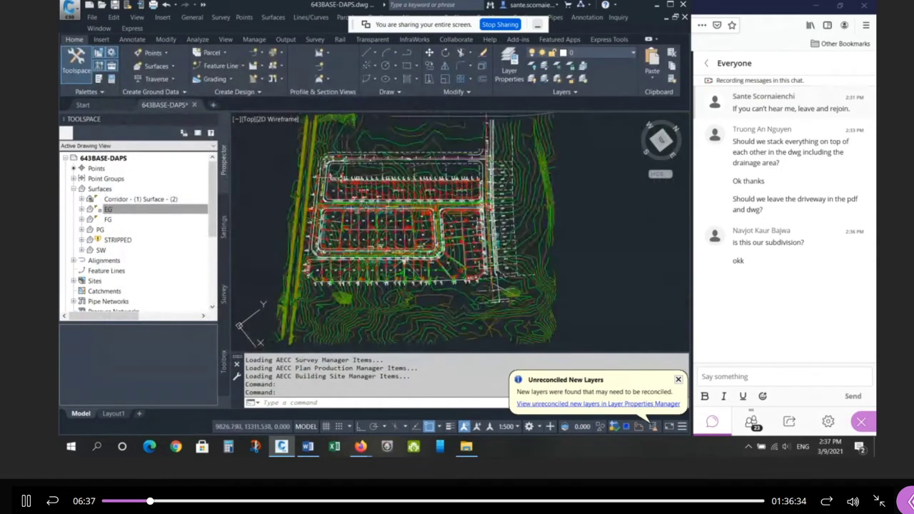
right_click(125, 222)
left_click(130, 225)
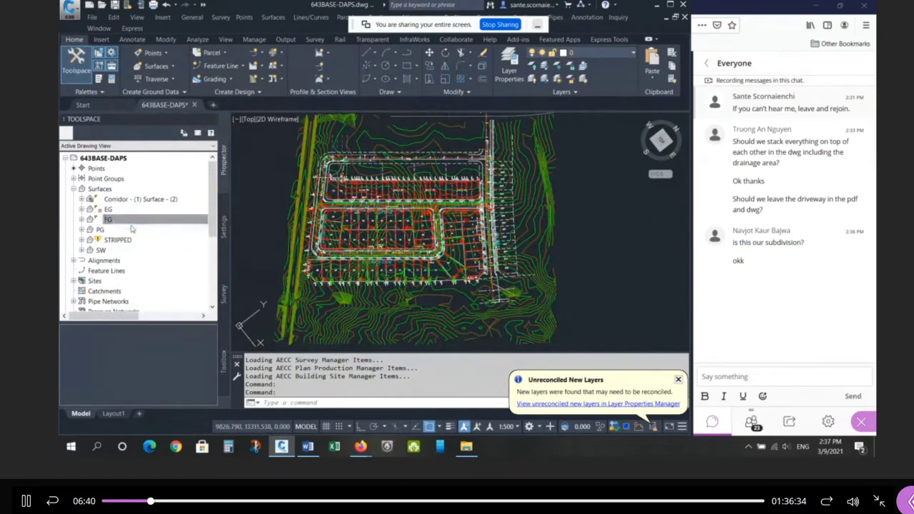
left_click(161, 201)
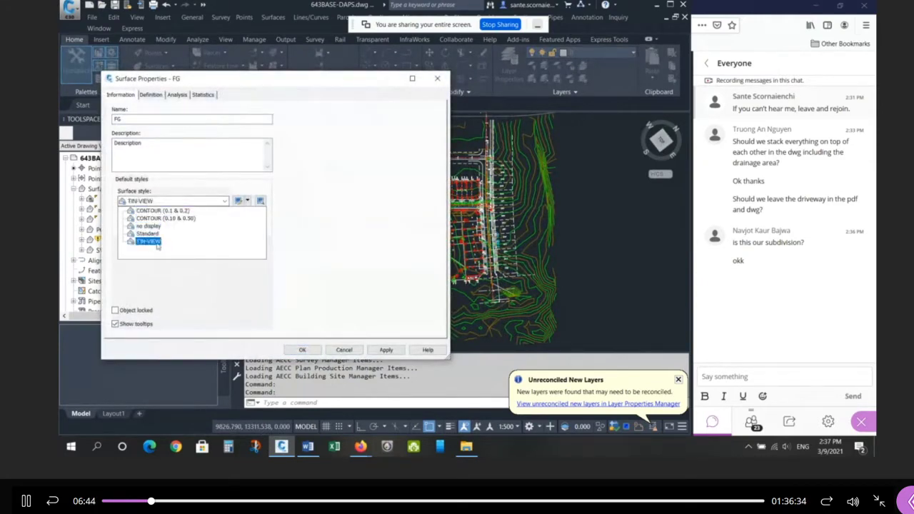
left_click(147, 226)
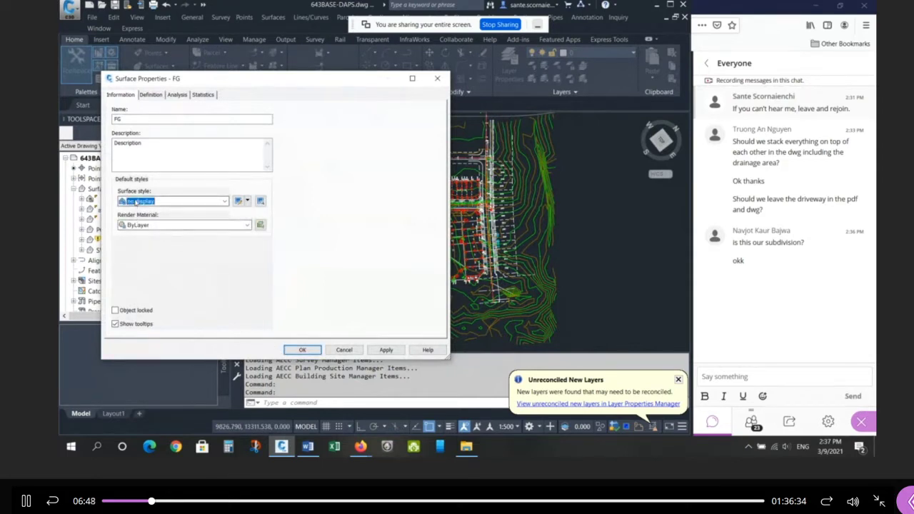
left_click(128, 203)
left_click(146, 242)
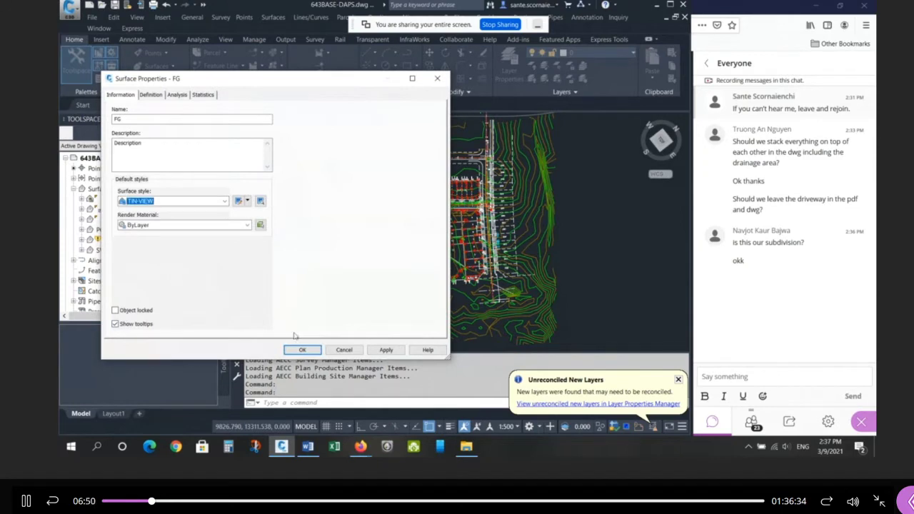
left_click(301, 350)
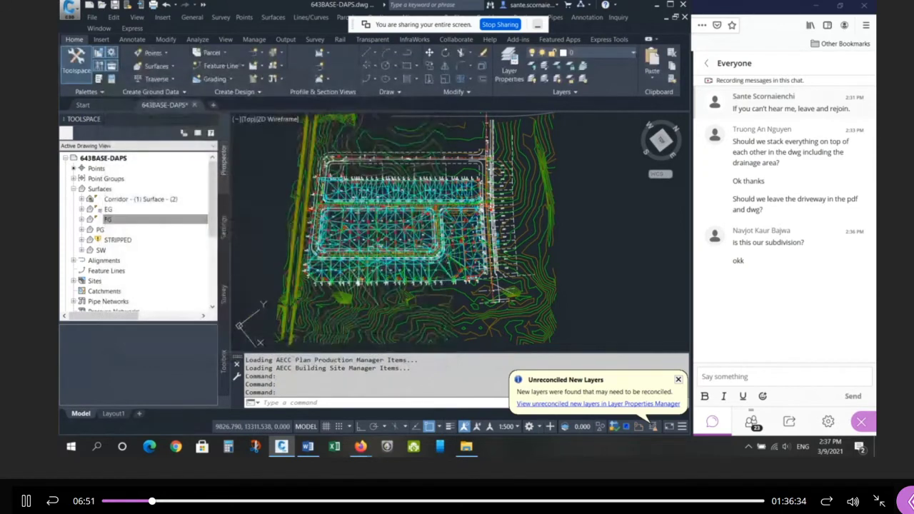
Examine the point groups in the FG surface's definition and the surface's triangulation over the lots
scroll(358, 180, "up", 5)
scroll(359, 181, "down", 3)
left_click(371, 186)
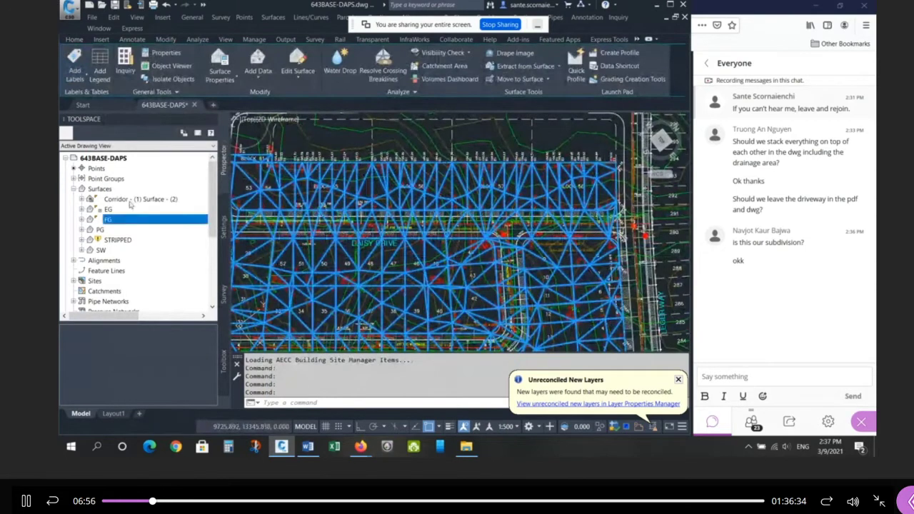
left_click(80, 220)
left_click(89, 250)
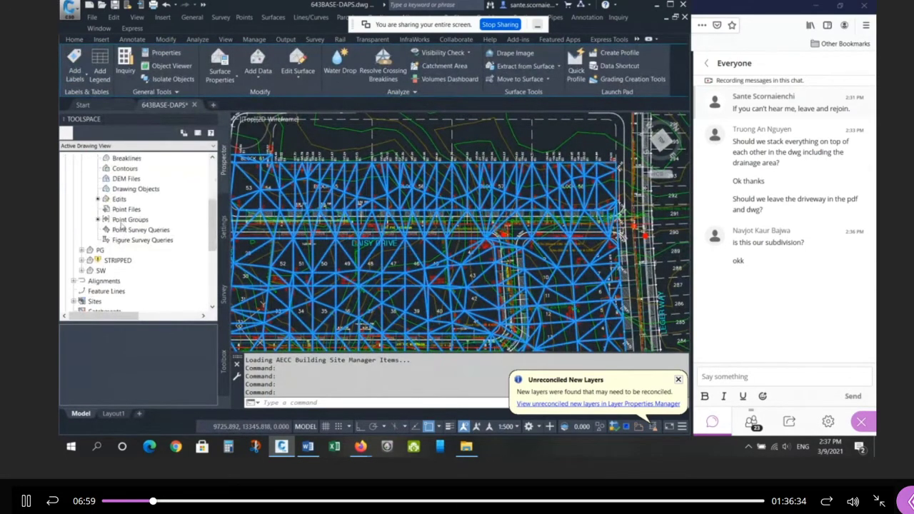
left_click(131, 221)
scroll(143, 284, "down", 1)
left_click(100, 341)
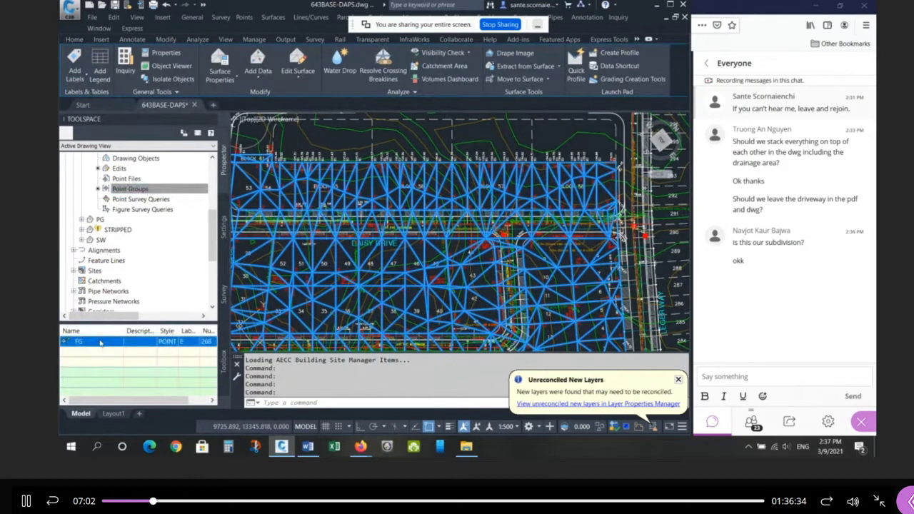
scroll(245, 261, "up", 6)
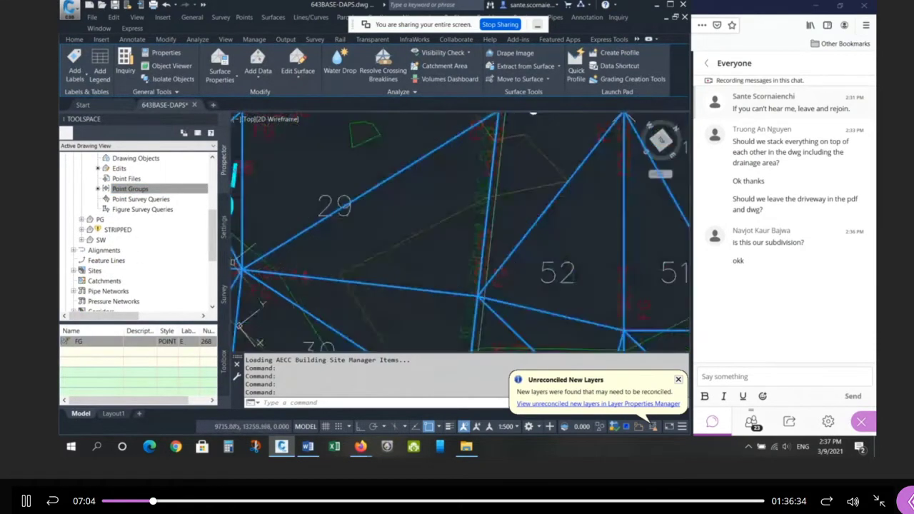
scroll(244, 228, "down", 9)
scroll(164, 221, "up", 3)
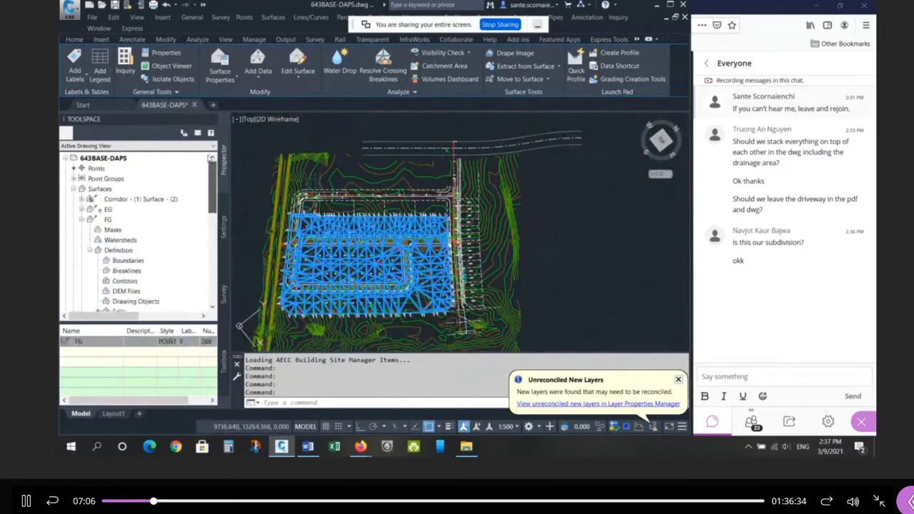
left_click(81, 220)
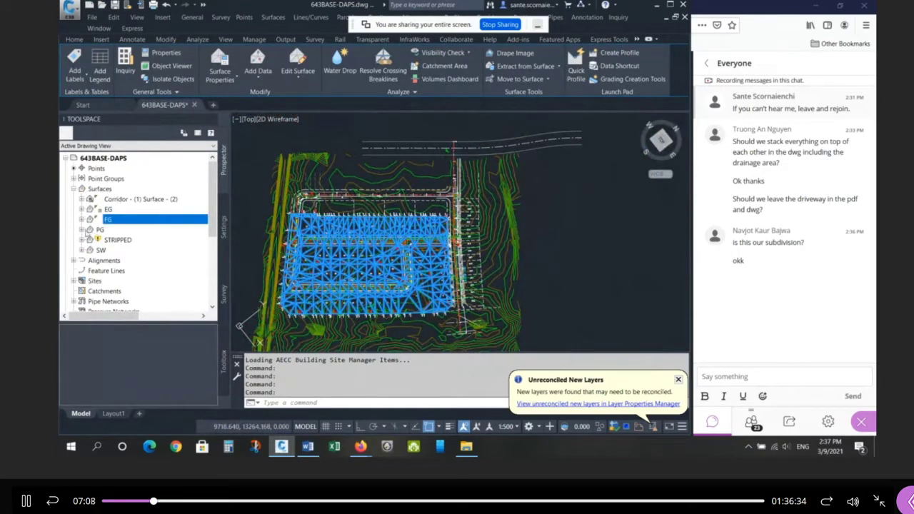
Set the FG surface's style to no display in its surface properties
right_click(329, 244)
left_click(388, 367)
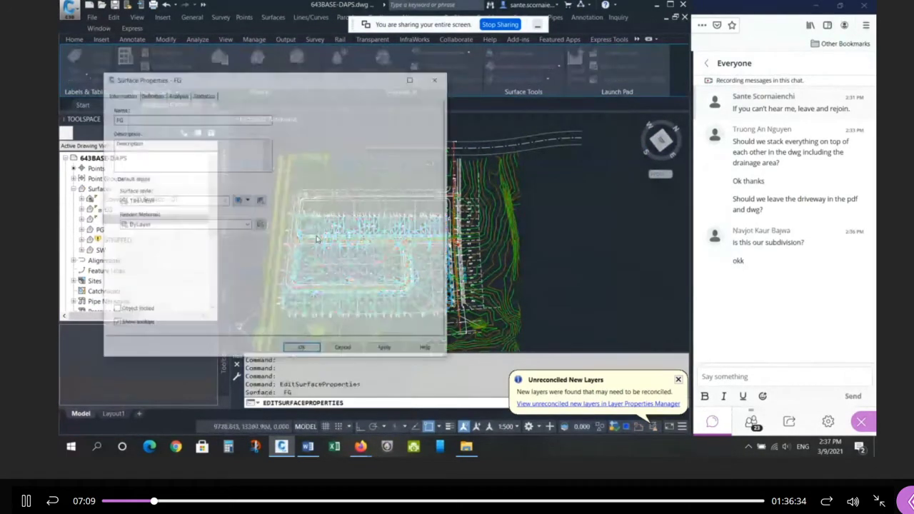
left_click(225, 201)
left_click(148, 226)
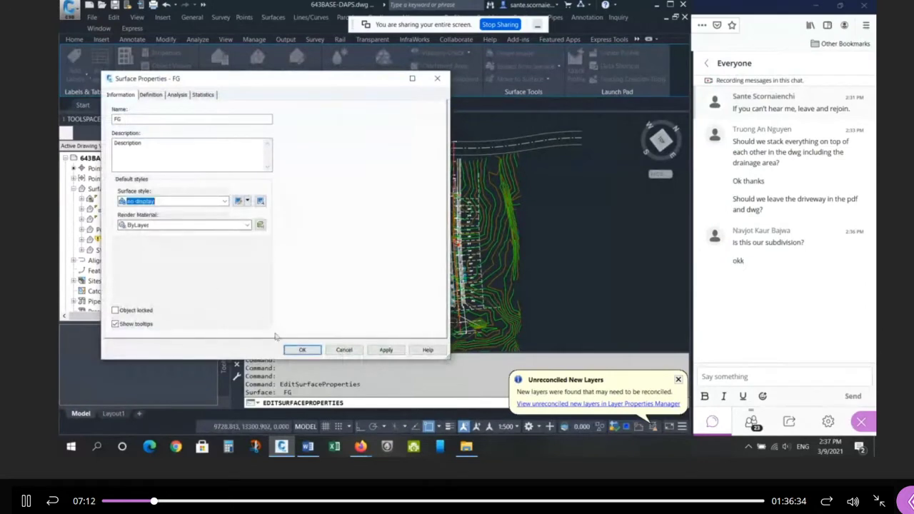
left_click(302, 350)
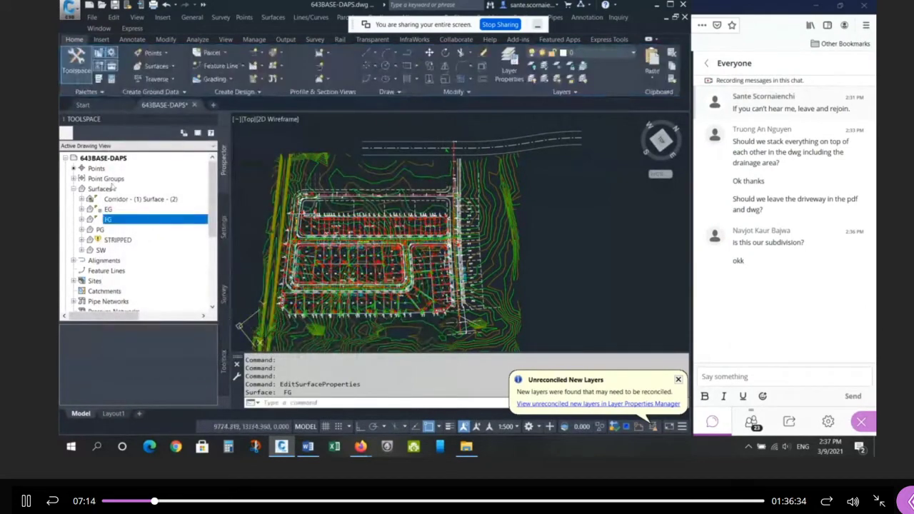
Create a TIN surface named FG2 on layer 0 with the TIN-VIEW style
right_click(105, 189)
left_click(145, 195)
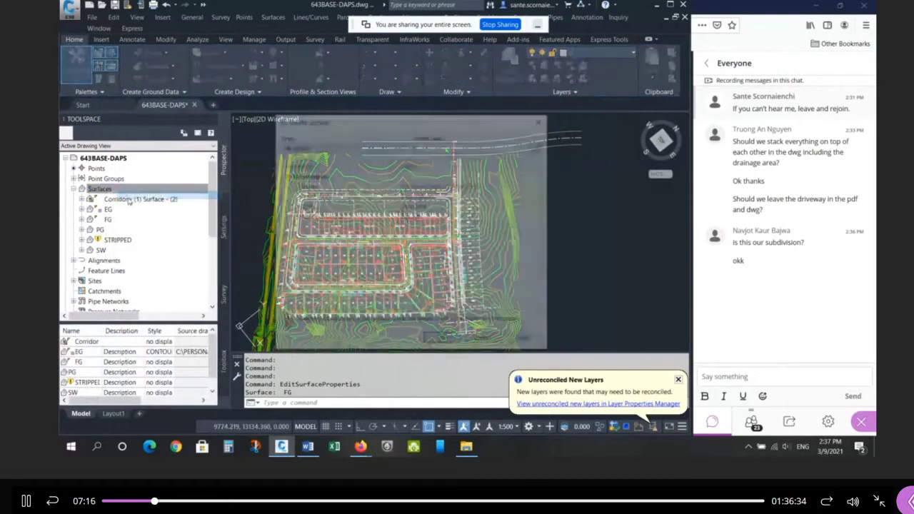
left_click(431, 188)
type("FG2")
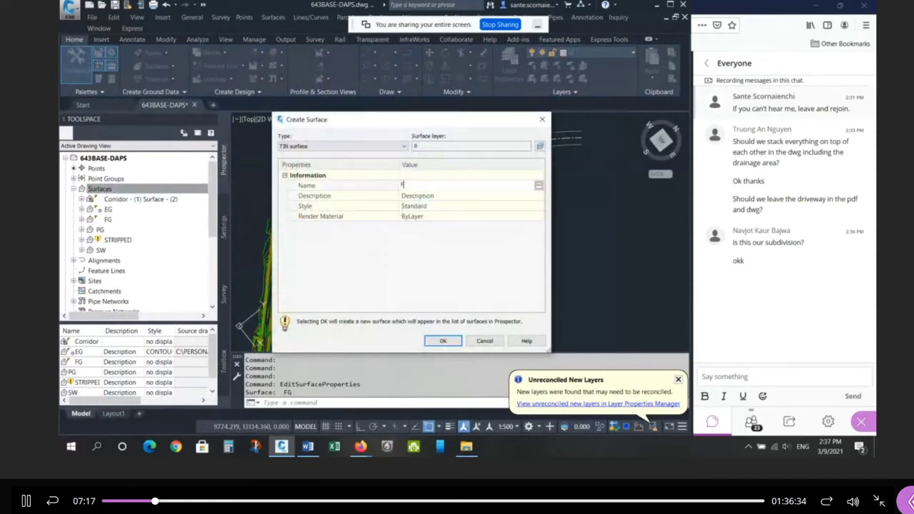
left_click(491, 209)
left_click(538, 206)
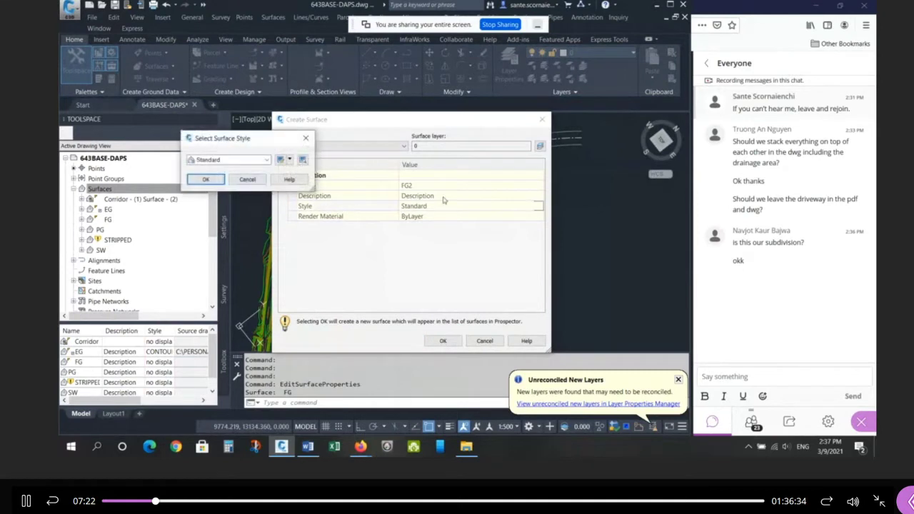
left_click(242, 161)
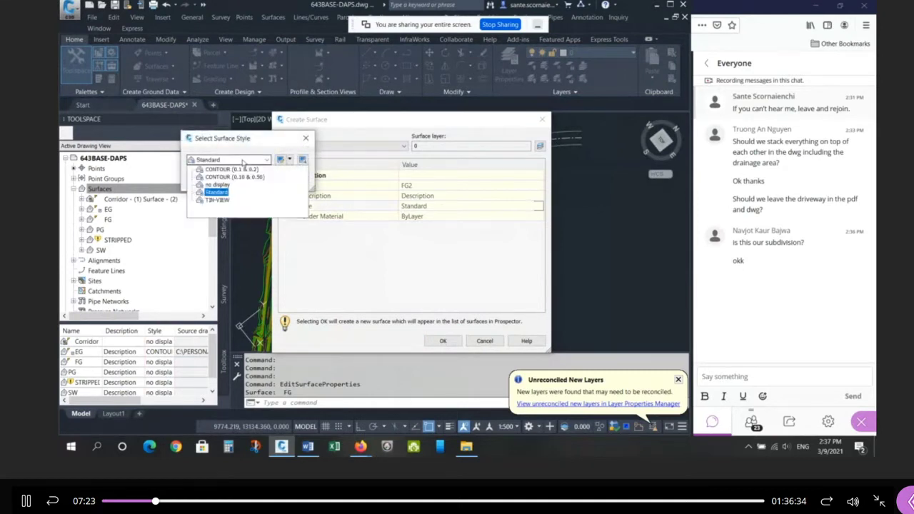
left_click(222, 200)
left_click(207, 180)
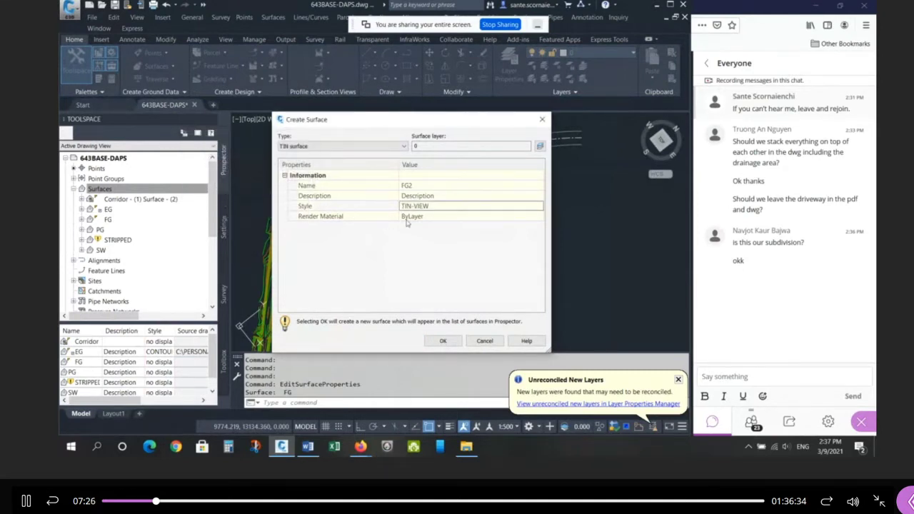
left_click(443, 342)
Add the FG point group to the FG2 surface's definition
left_click(82, 230)
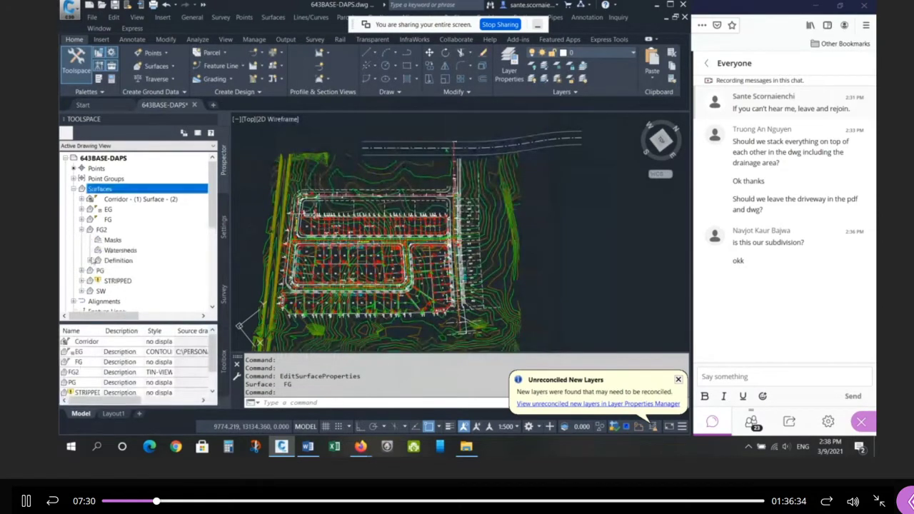
left_click(93, 260)
right_click(130, 283)
left_click(160, 290)
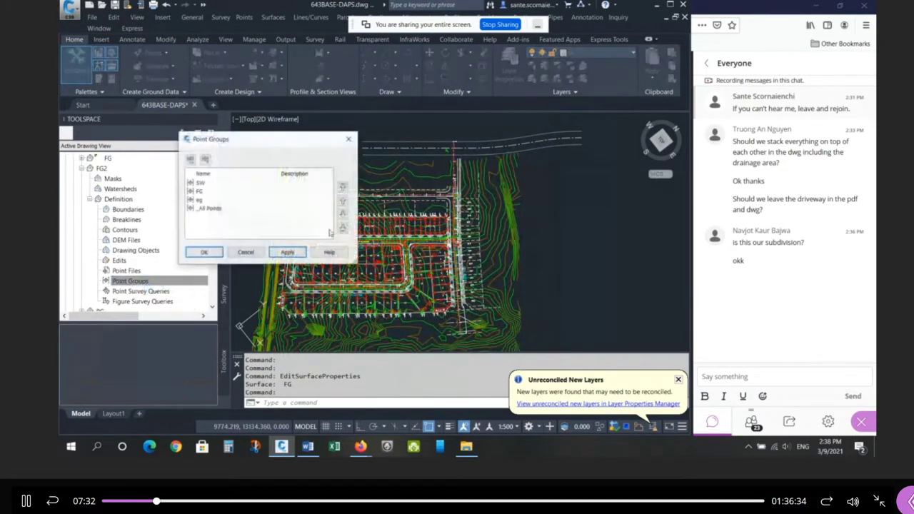
left_click(205, 192)
left_click(206, 253)
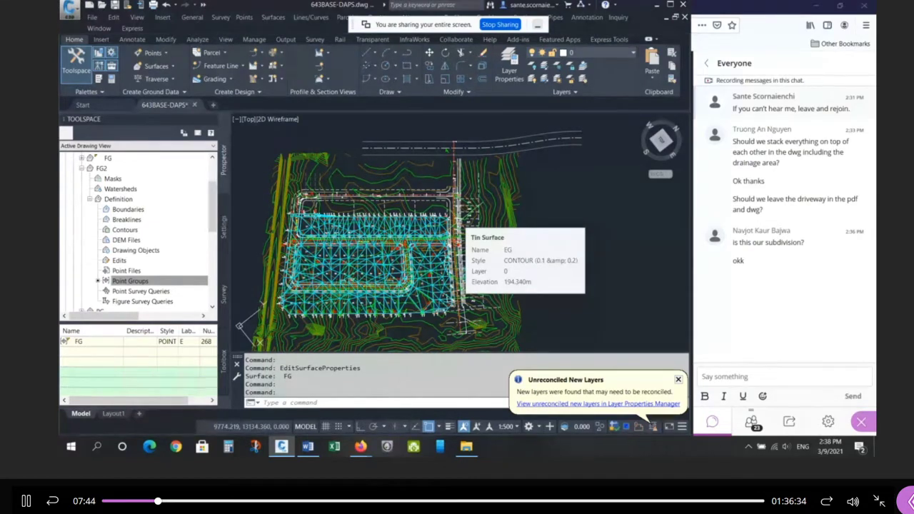
Set the FG2 surface's style to no display in its surface properties
scroll(437, 214, "up", 4)
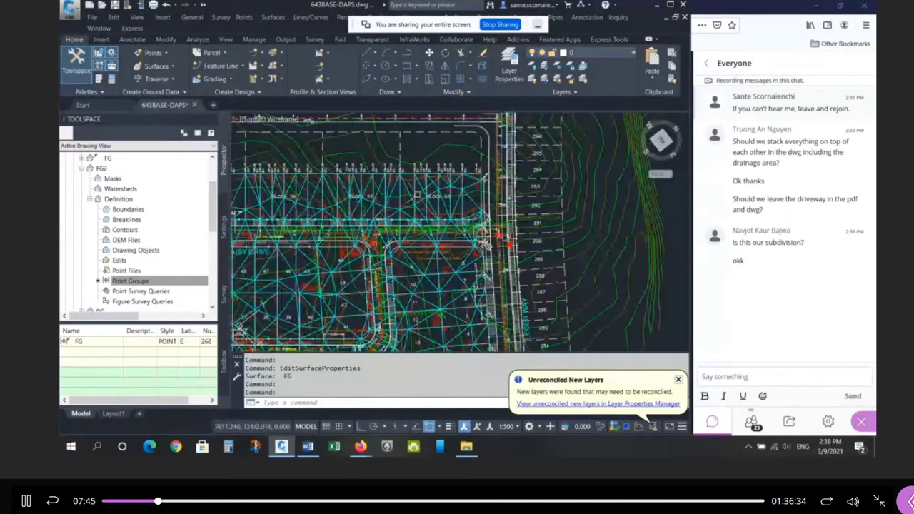
left_click(421, 190)
right_click(422, 190)
left_click(465, 308)
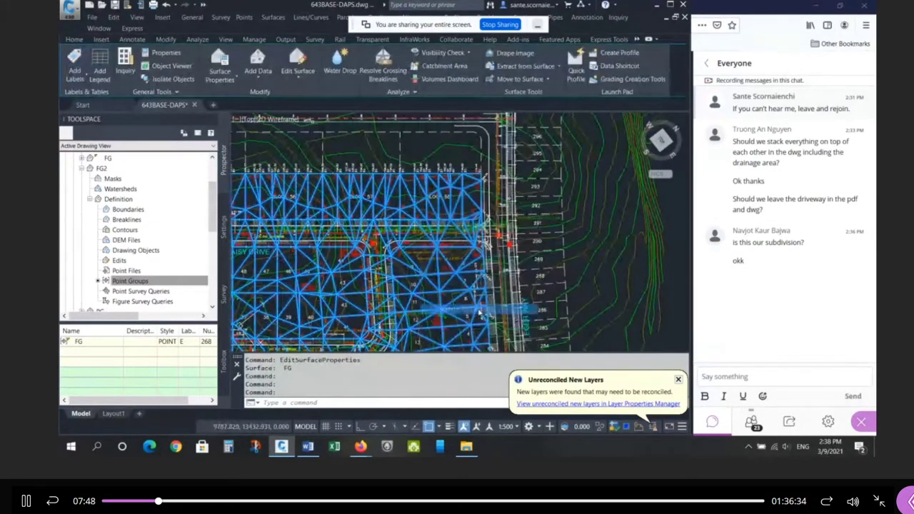
left_click(171, 200)
left_click(161, 218)
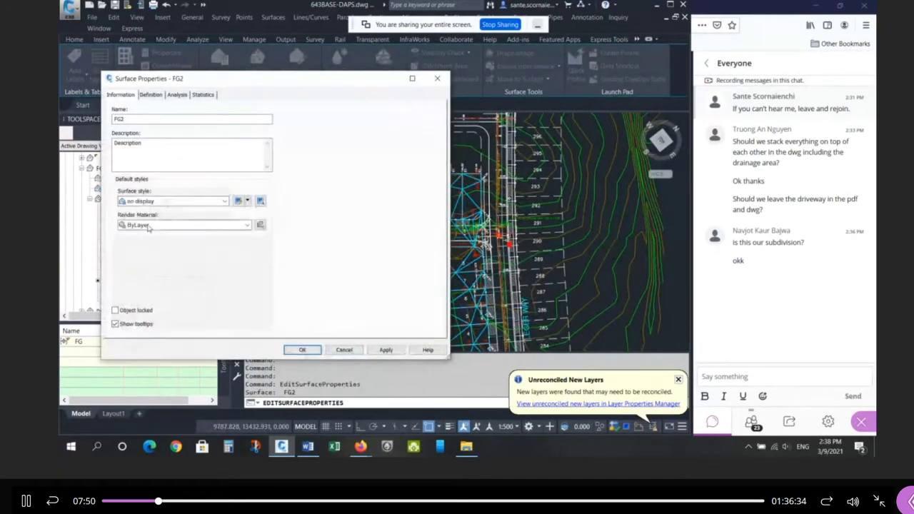
left_click(302, 349)
scroll(467, 236, "down", 2)
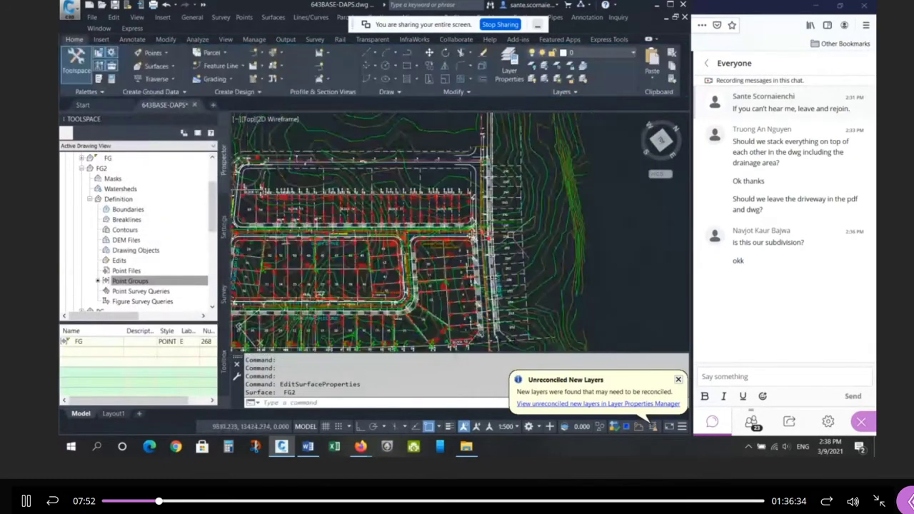
scroll(493, 232, "down", 2)
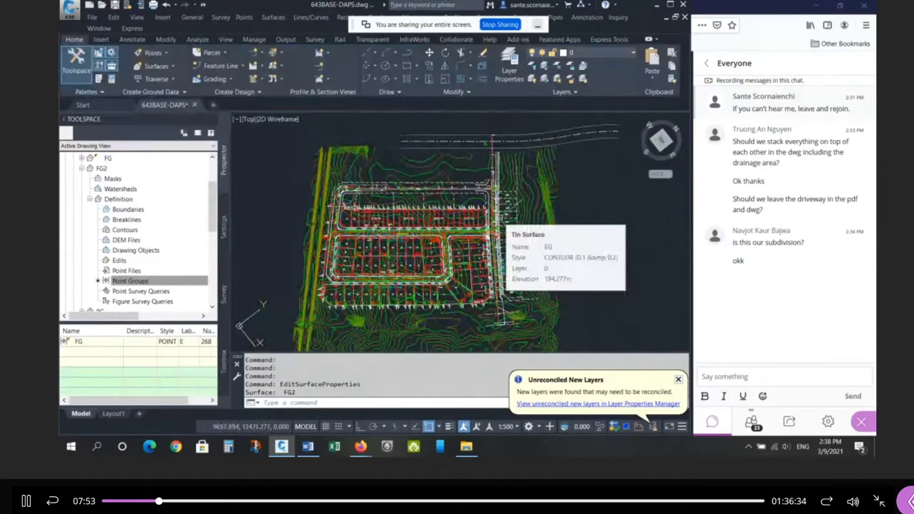
scroll(426, 169, "up", 4)
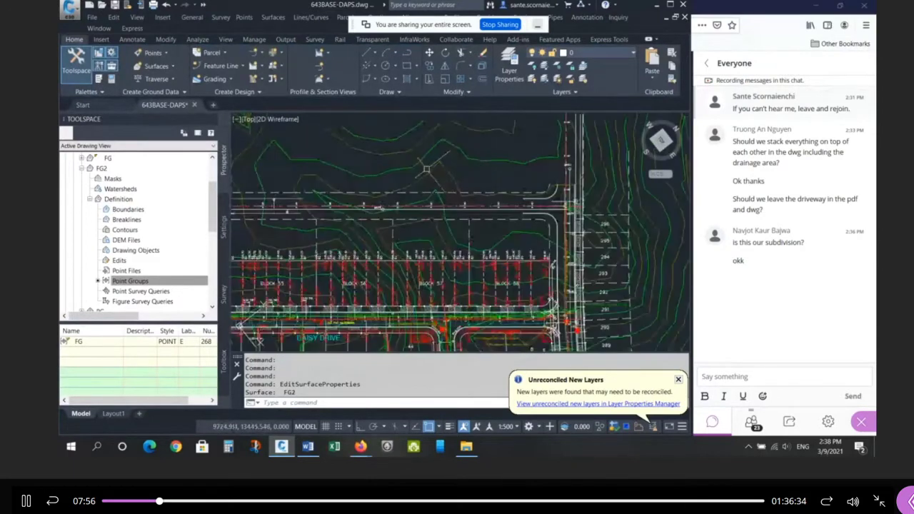
left_click(427, 169)
left_click(91, 77)
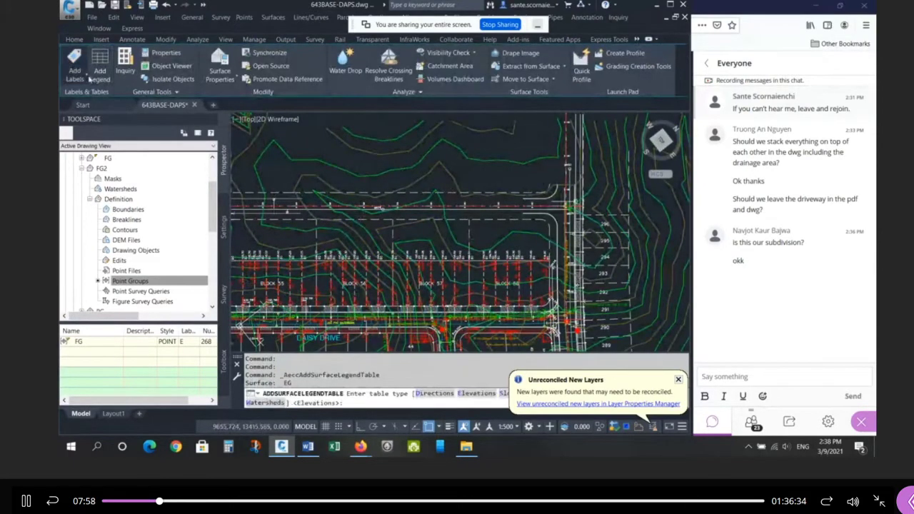
key("Escape")
key("Escape")
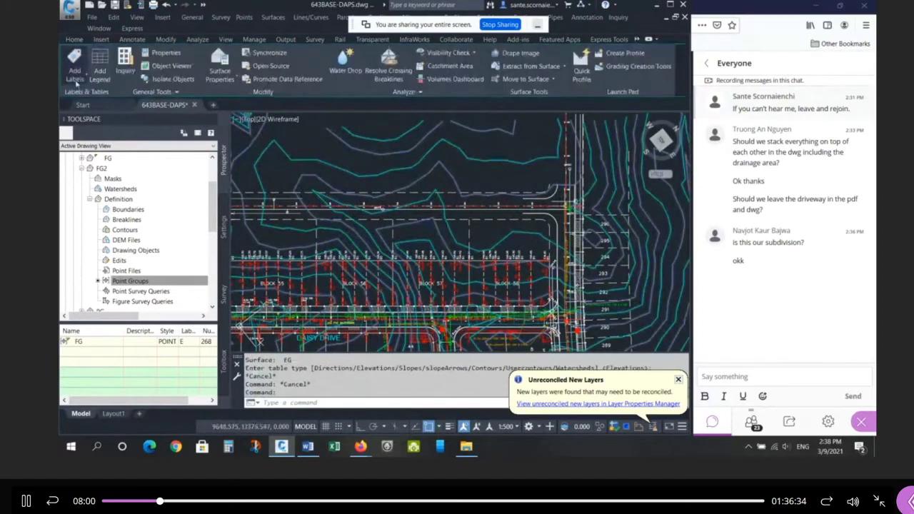
Add multiple contour labels to the EG surface along a line just above the subdivision's upper street, starting near the 45° bend
left_click(76, 80)
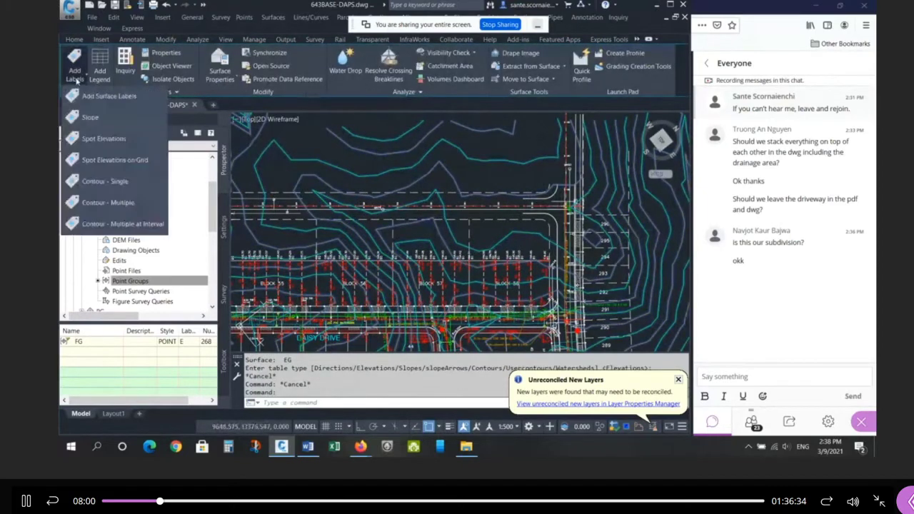
left_click(107, 203)
scroll(457, 232, "down", 5)
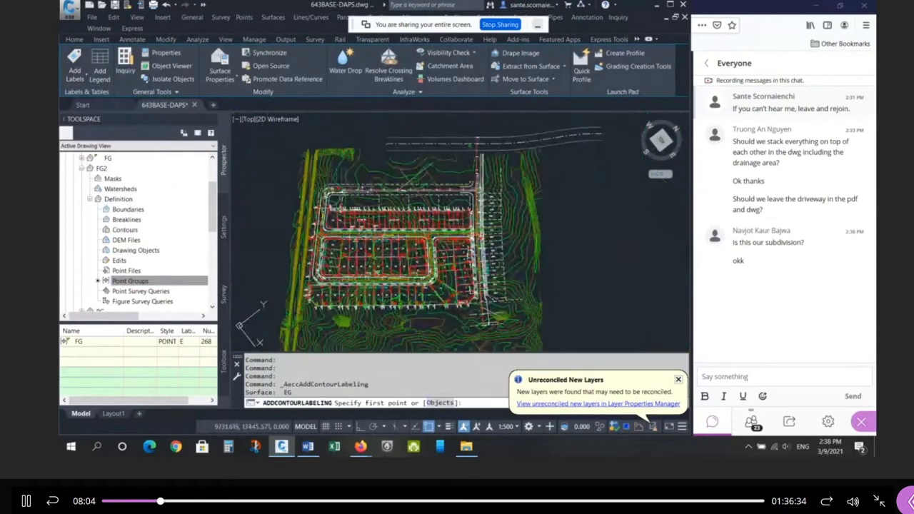
scroll(389, 212, "up", 5)
left_click(389, 213)
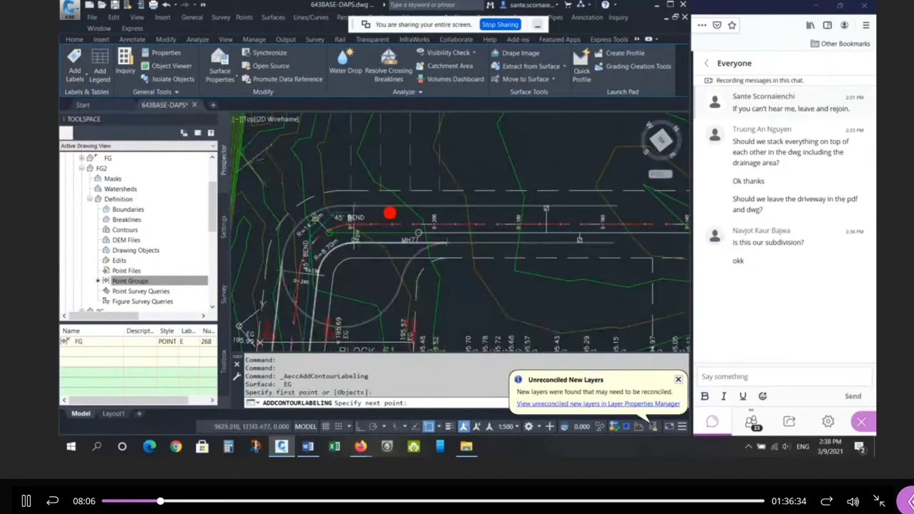
scroll(312, 170, "down", 4)
left_click(572, 168)
key("Return")
Turn off the display of the contour label line in the EG label group's properties and close the properties
scroll(534, 172, "up", 6)
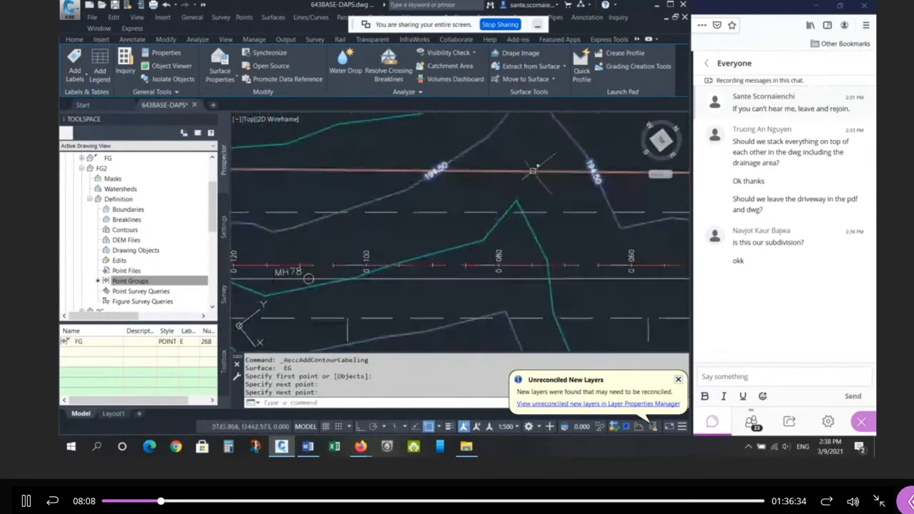
double_click(532, 171)
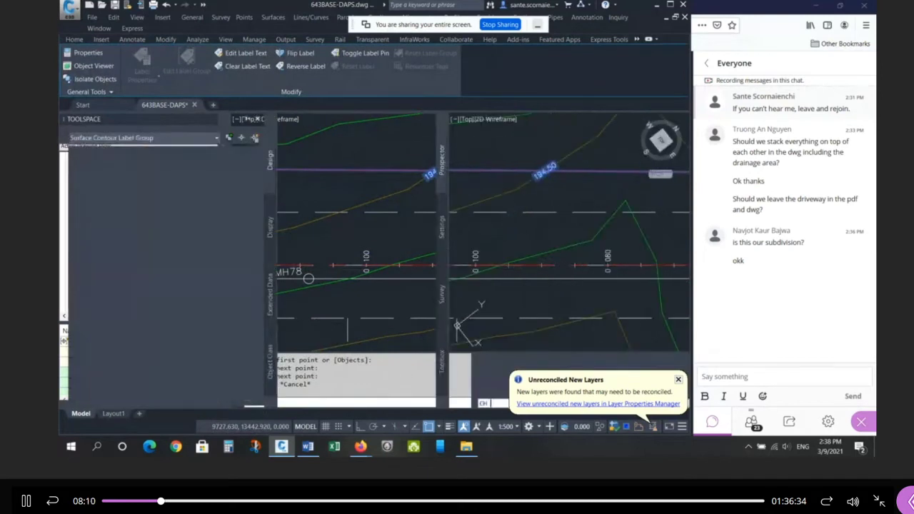
left_click(203, 177)
left_click(200, 177)
left_click(188, 166)
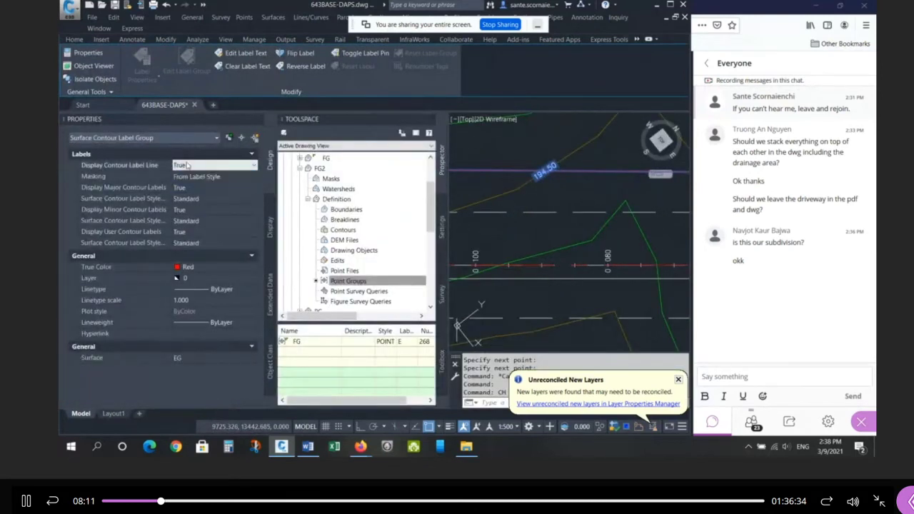
left_click(188, 166)
left_click(193, 181)
key("Escape")
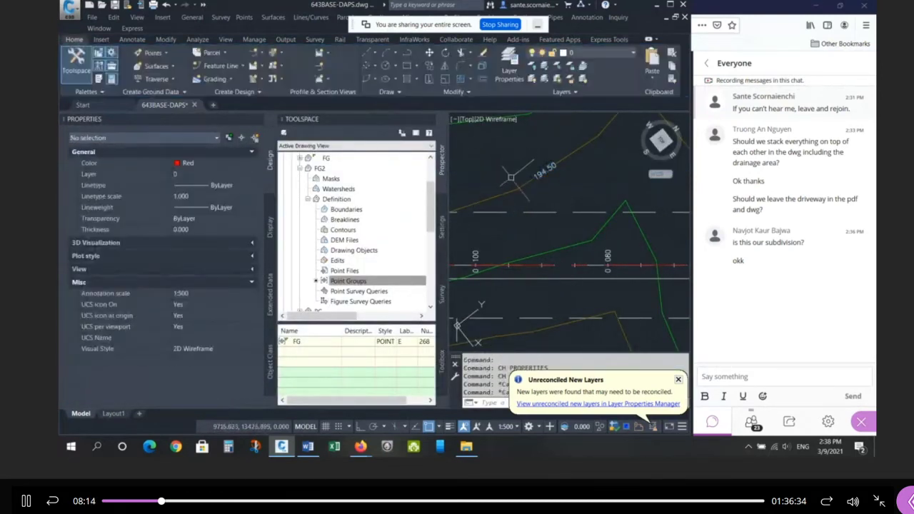
left_click(258, 119)
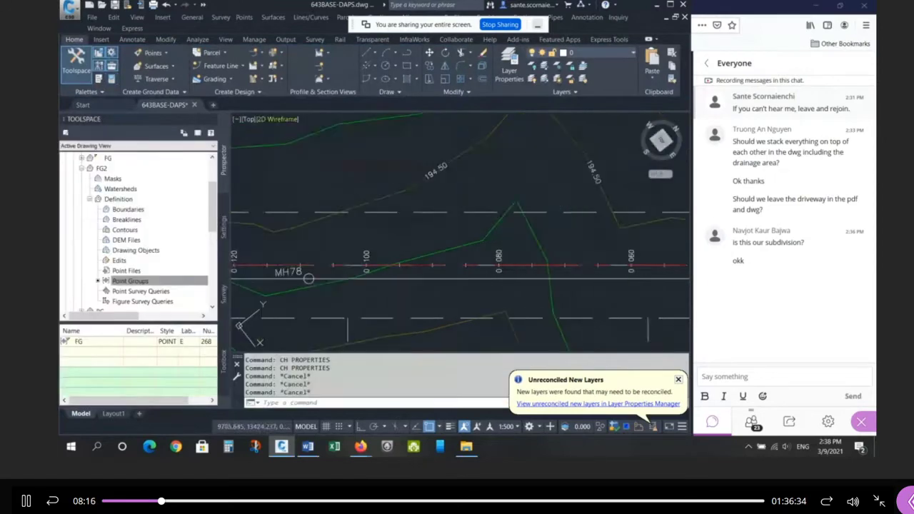
Stretch the upper-street end of the EG contour label line down across the blocks to just above Daisy Drive
scroll(457, 235, "down", 6)
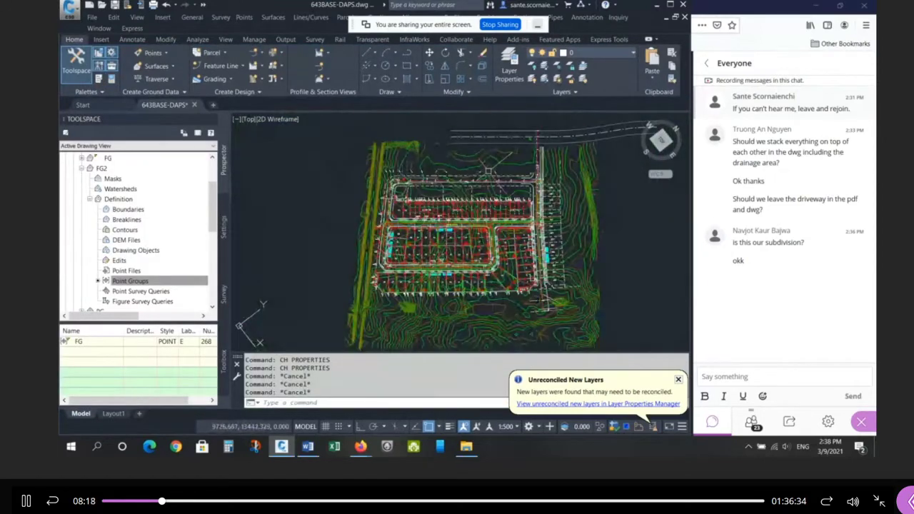
scroll(488, 161, "up", 5)
left_click(527, 159)
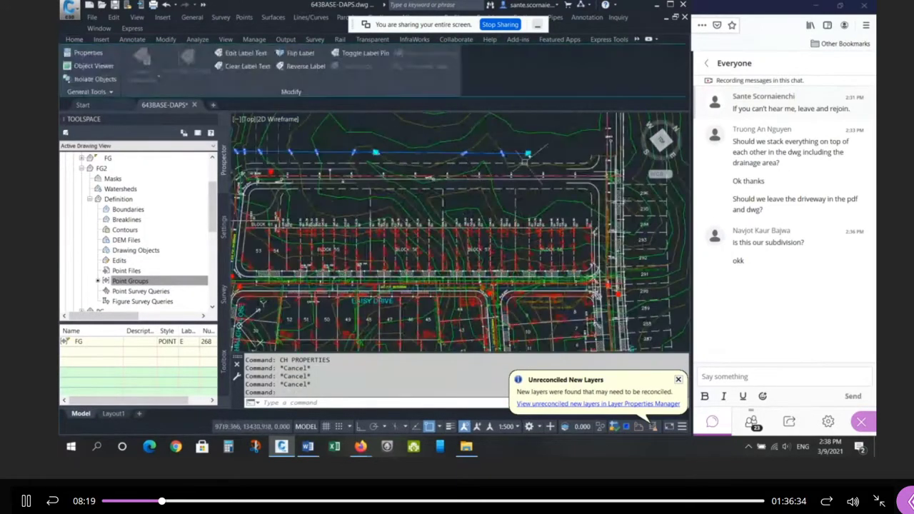
left_click(527, 154)
scroll(516, 277, "up", 2)
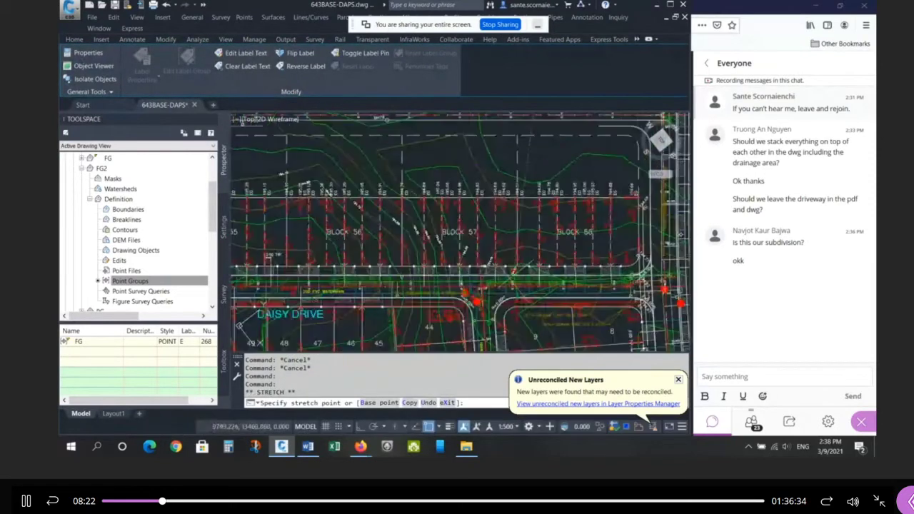
scroll(468, 299, "up", 2)
key("Escape")
scroll(437, 209, "up", 3)
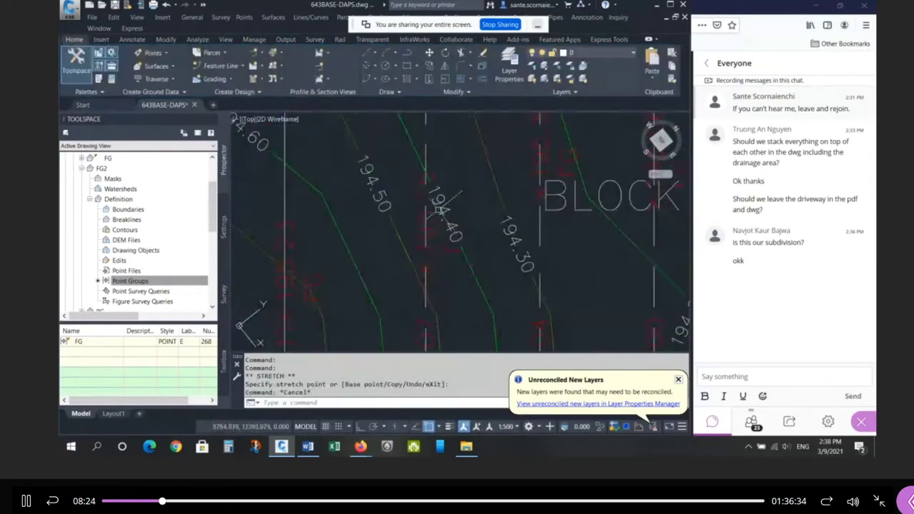
key("Escape")
key("Escape")
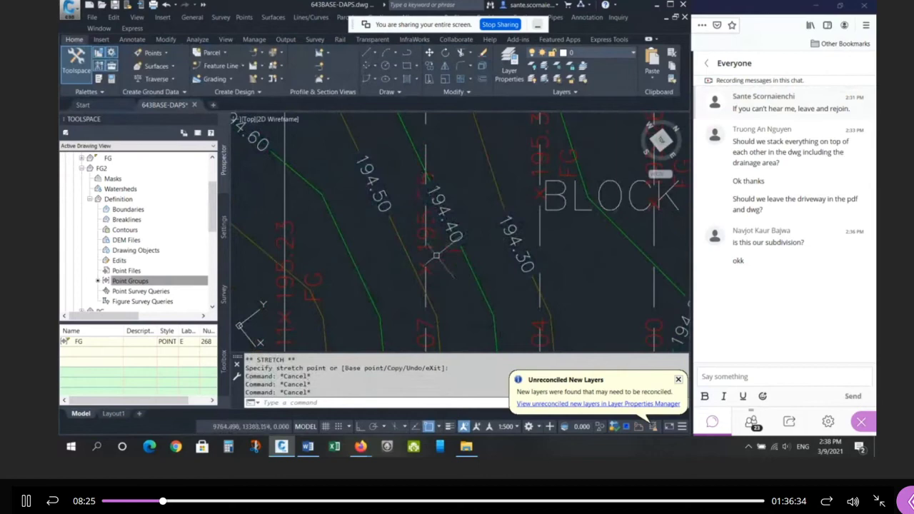
Stretch the Daisy Drive end of the EG contour label line to a different position and clear the selection
left_click(466, 214)
scroll(532, 253, "down", 4)
scroll(533, 253, "down", 3)
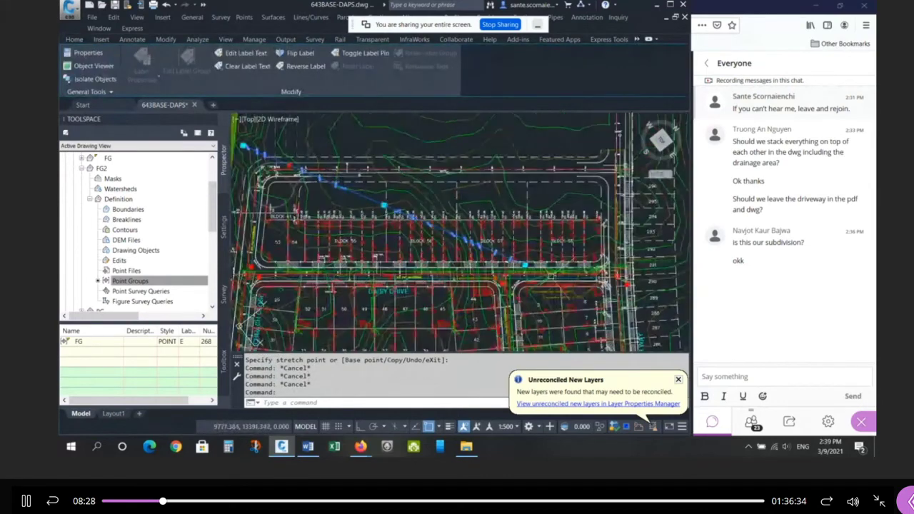
left_click(384, 205)
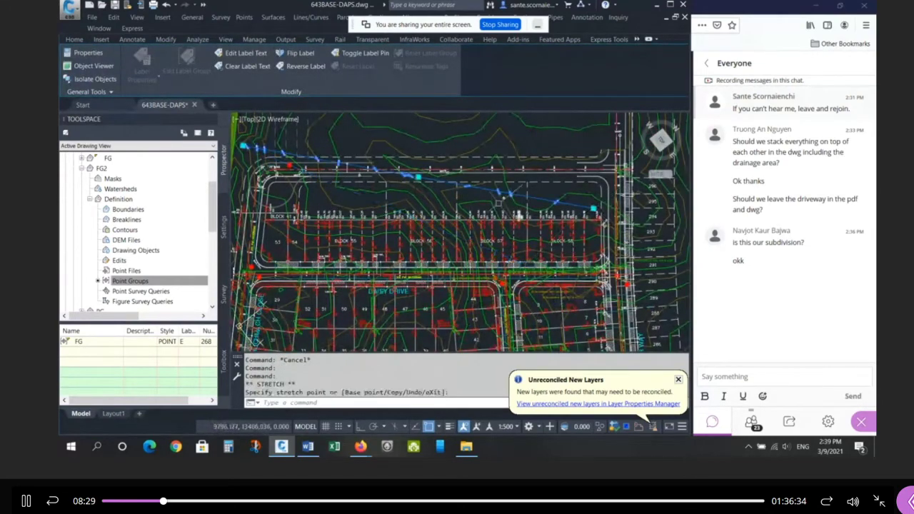
scroll(457, 214, "down", 3)
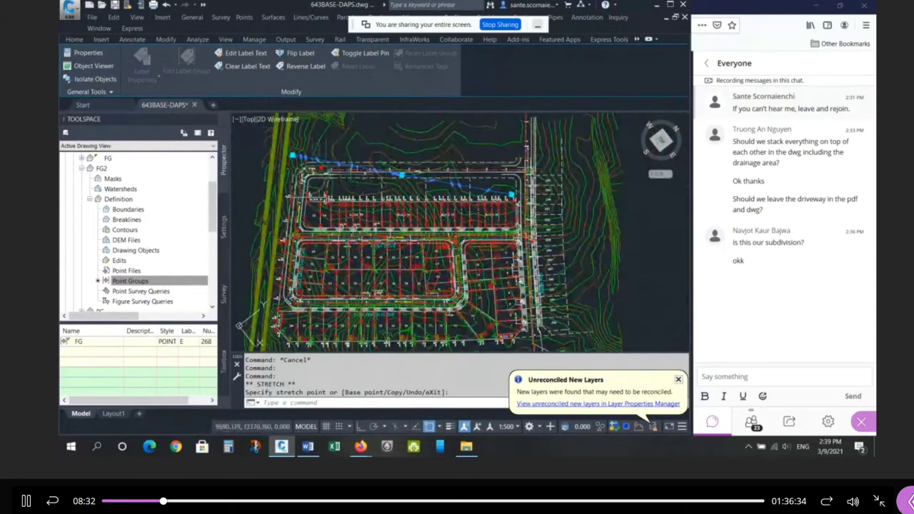
scroll(433, 333, "up", 3)
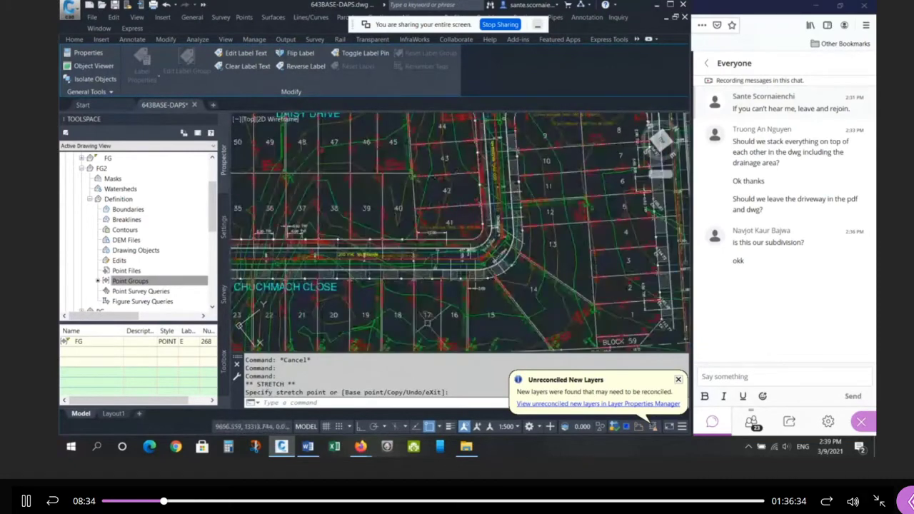
scroll(343, 154, "up", 2)
scroll(353, 165, "up", 2)
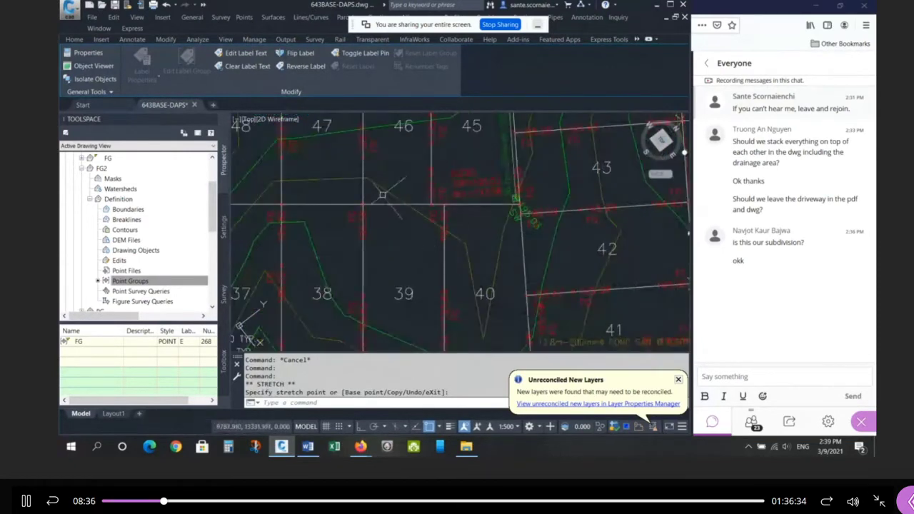
key("Escape")
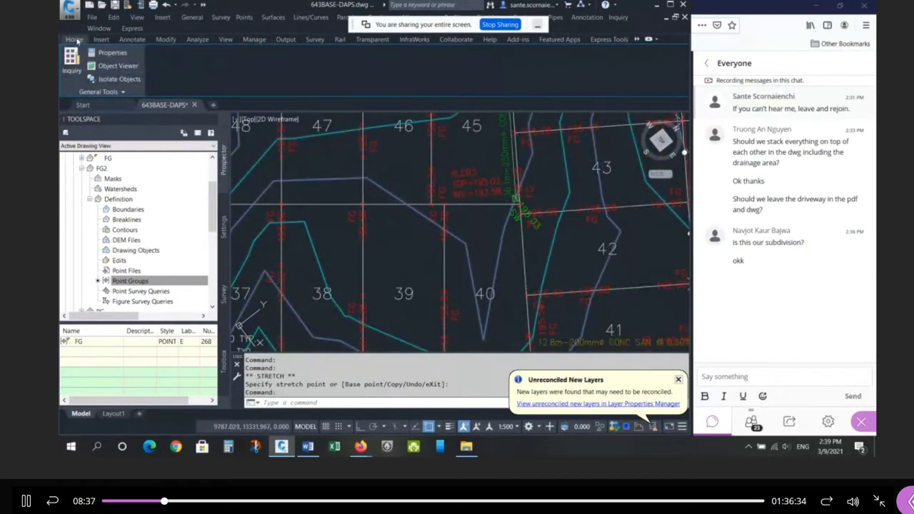
key("Escape")
key("Escape")
key("Escape")
key("Escape")
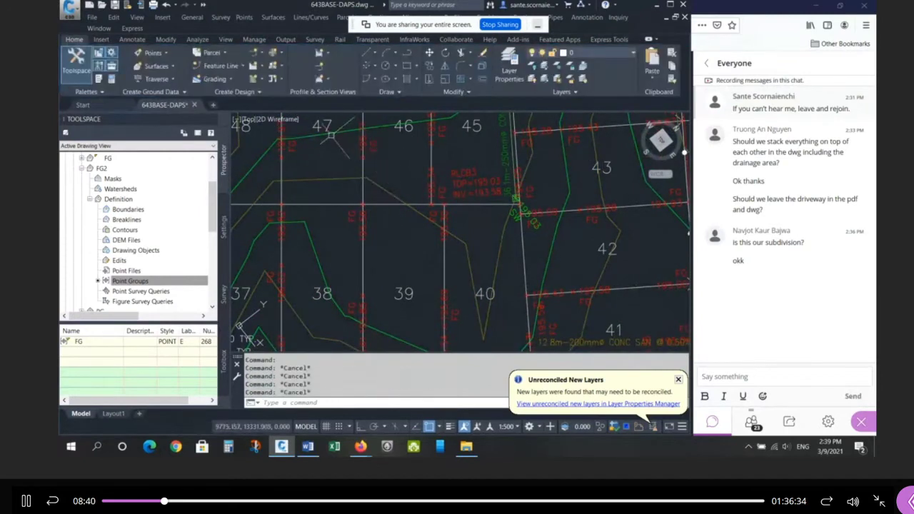
Add multiple-type contour labels to the EG surface on the 194.70 contour between lots 39 and 46 and the 194.60 contour in lot 38
left_click(331, 134)
left_click(75, 64)
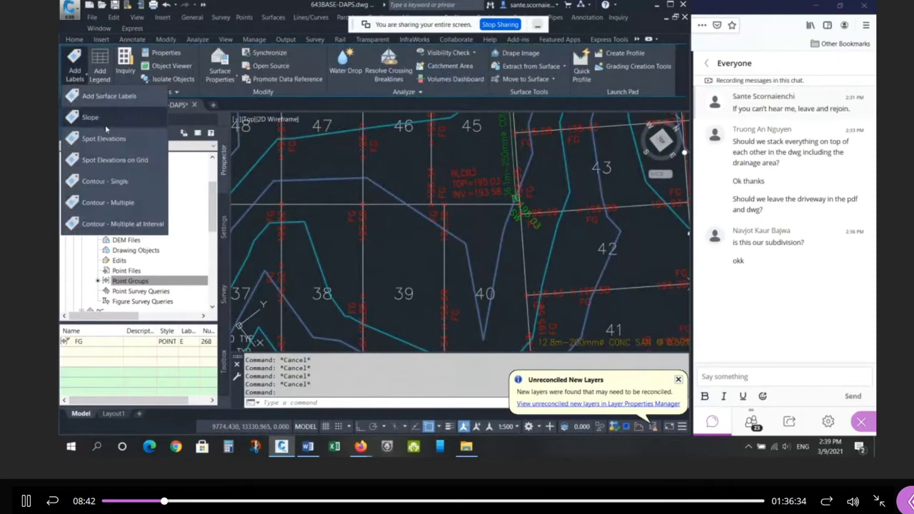
left_click(117, 203)
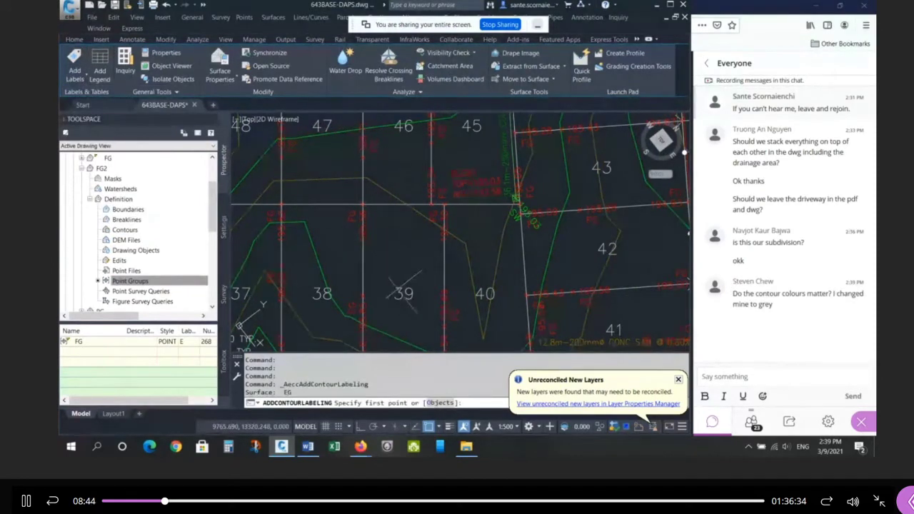
left_click(398, 213)
left_click(407, 197)
key("Return")
key("Return")
left_click(335, 256)
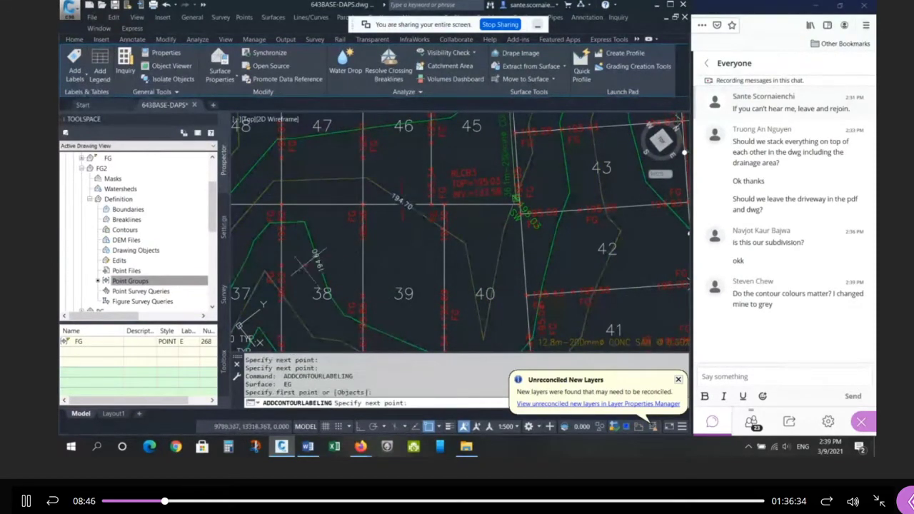
key("Return")
key("Return")
key("Return")
key("Escape")
key("Escape")
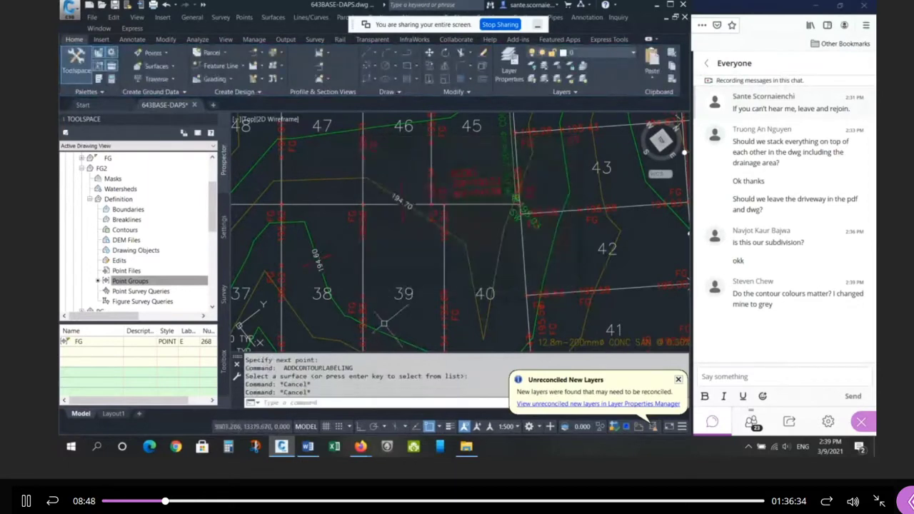
Label the same EG contour a second time where it crosses between lots 38 and 39
key("Return")
left_click(381, 332)
left_click(382, 312)
left_click(344, 333)
key("Return")
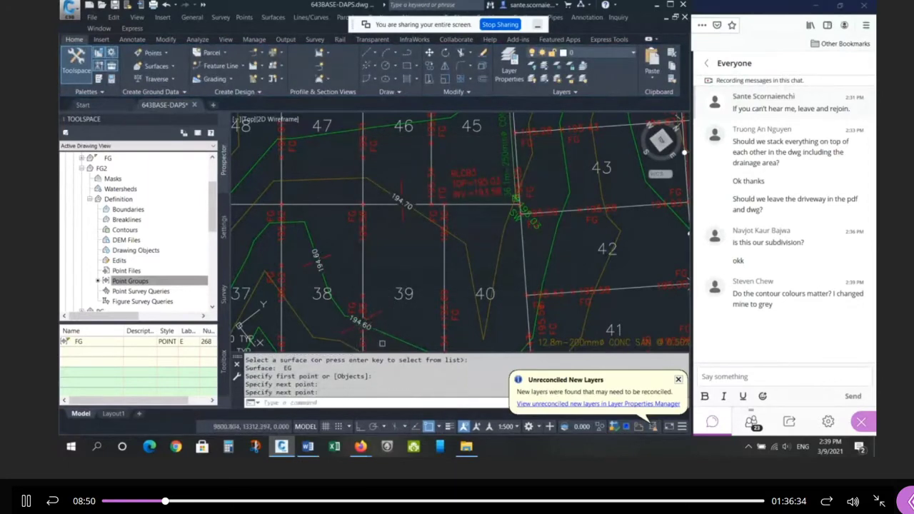
key("Return")
scroll(381, 344, "up", 2)
scroll(371, 299, "down", 2)
key("Escape")
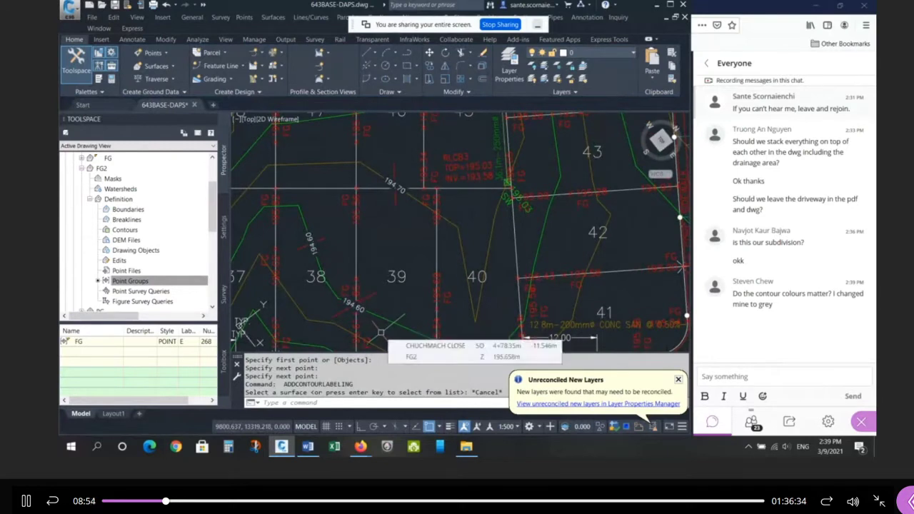
Erase the three short contour labels around lots 38, 39 and 46
left_click(354, 305)
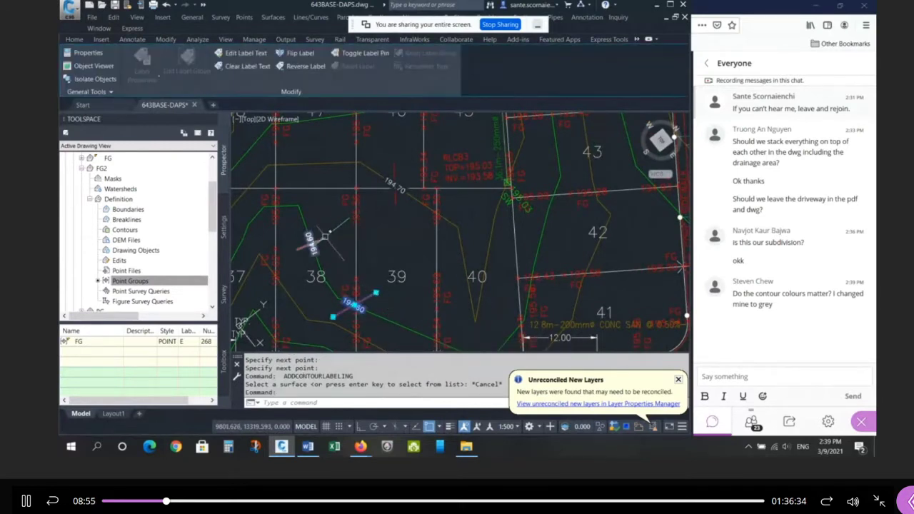
key("Escape")
key("Return")
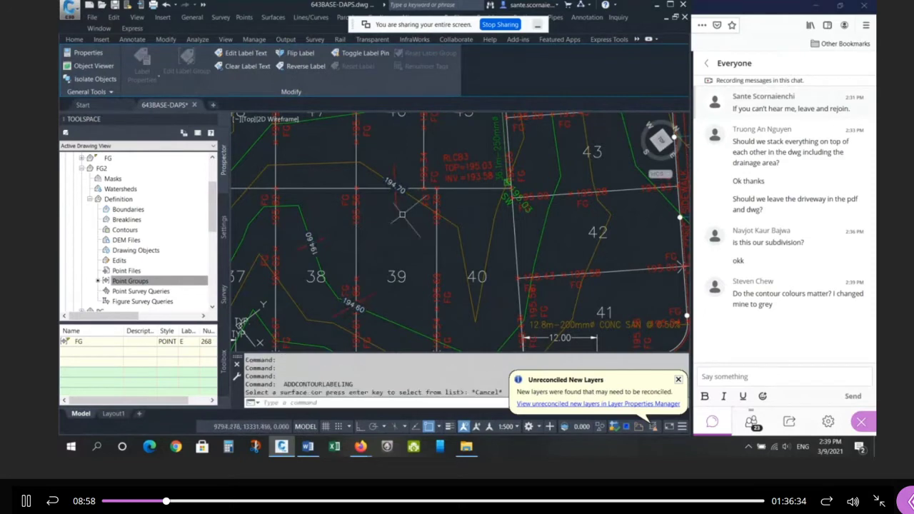
key("Escape")
type("e")
key("Return")
left_click(395, 187)
left_click(319, 239)
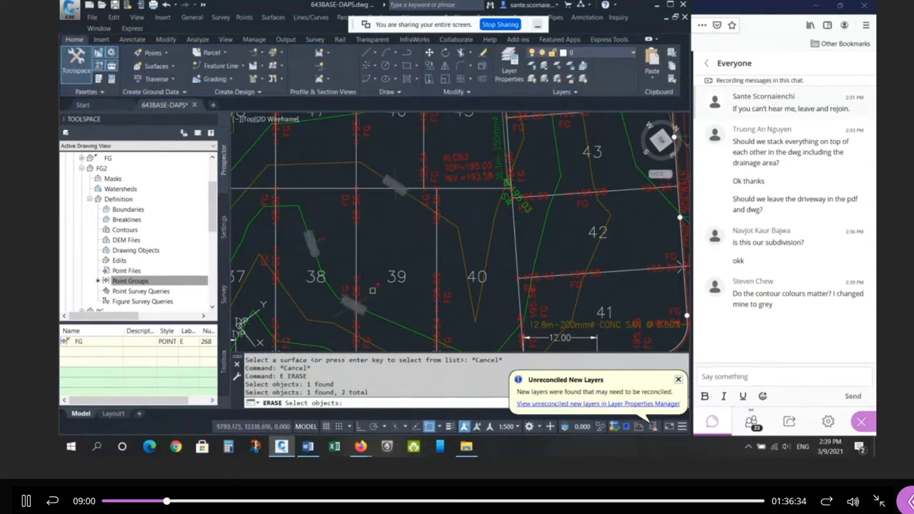
left_click(353, 305)
scroll(397, 194, "down", 5)
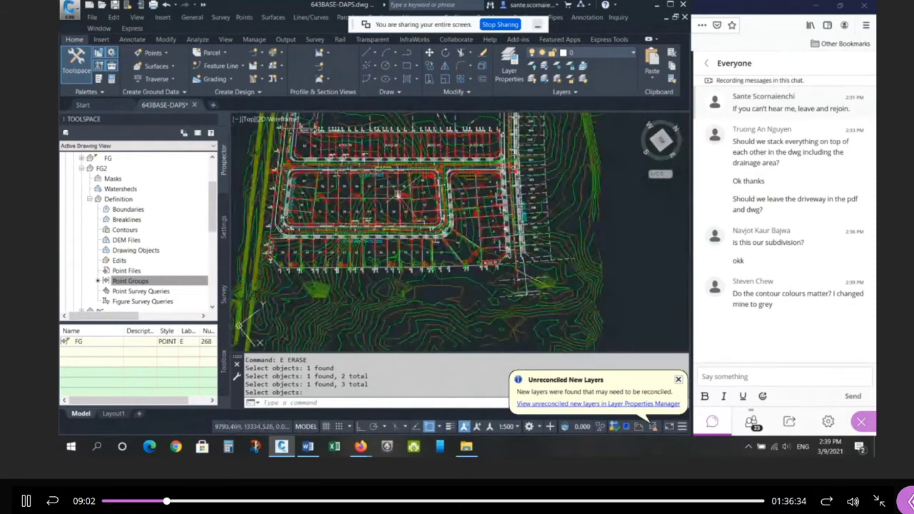
key("Escape")
key("Escape")
left_click(570, 150)
right_click(569, 149)
left_click(621, 283)
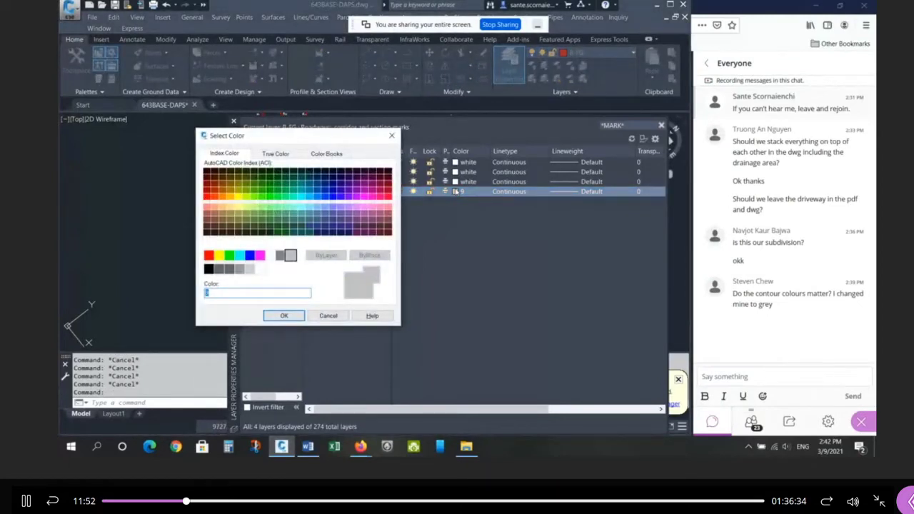
Set the C-ROAD layer found with the *MARK* filter to yellow, clear the filter, and regenerate the drawing
left_click(398, 193)
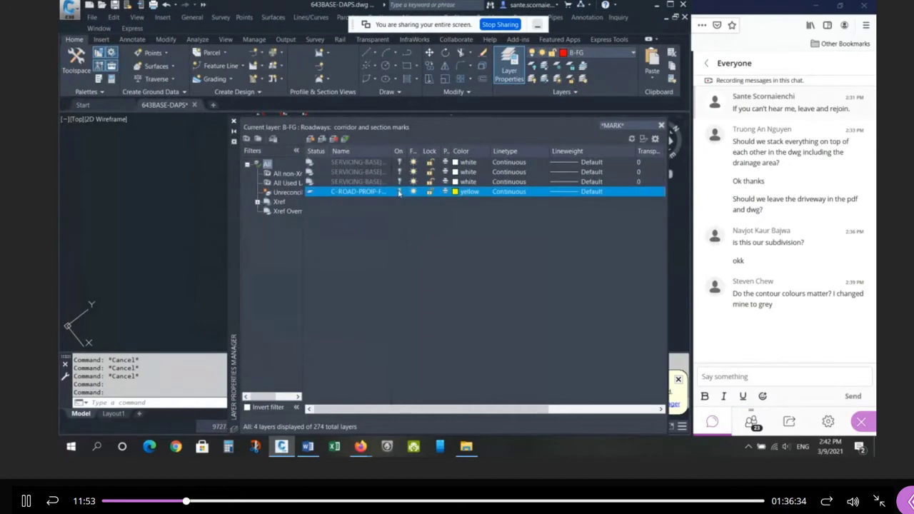
left_click(660, 125)
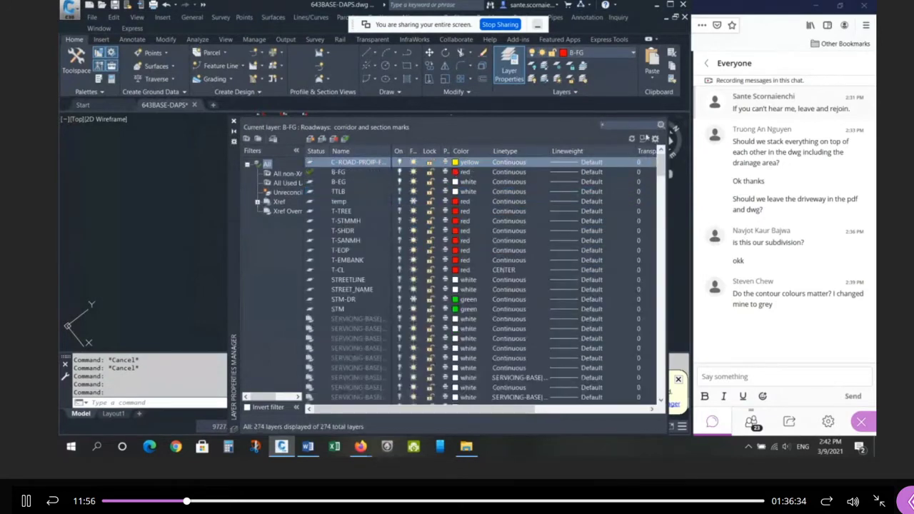
left_click(235, 123)
key("Escape")
key("Escape")
key("Escape")
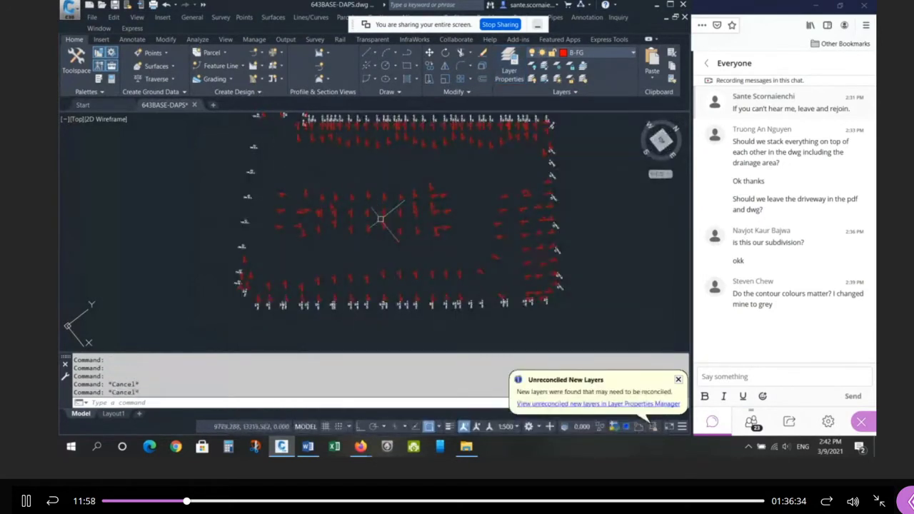
type("RE")
key("Return")
Select the red FG points along the subdivision's bottom row, just above the EG points
scroll(417, 259, "up", 3)
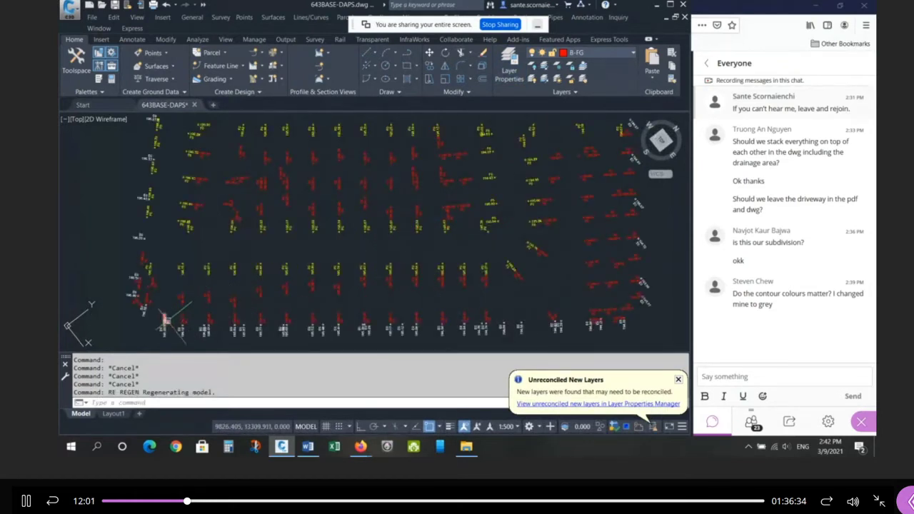
left_click(185, 319)
left_click(511, 304)
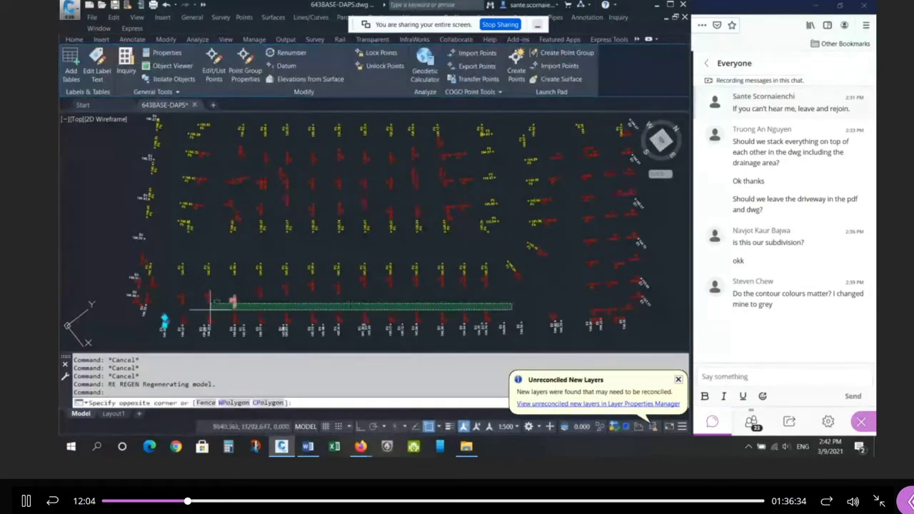
left_click(265, 319)
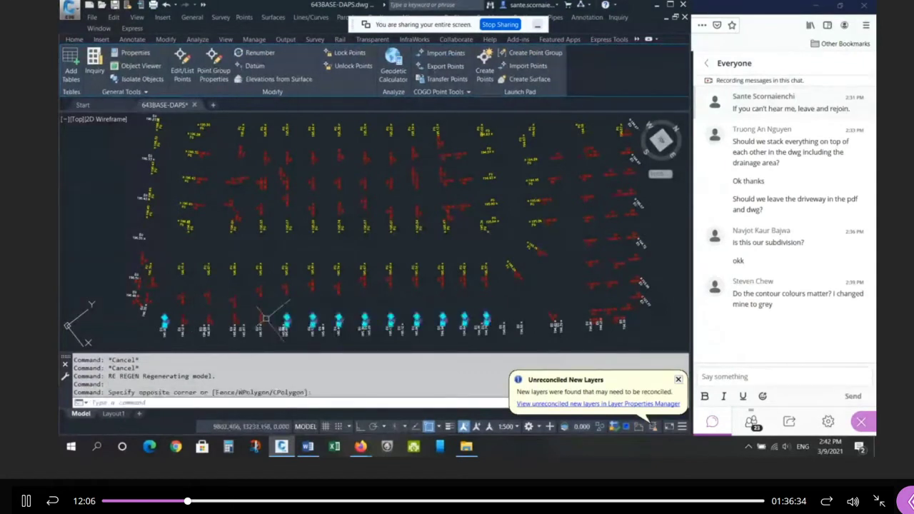
left_click(209, 318)
left_click(185, 318)
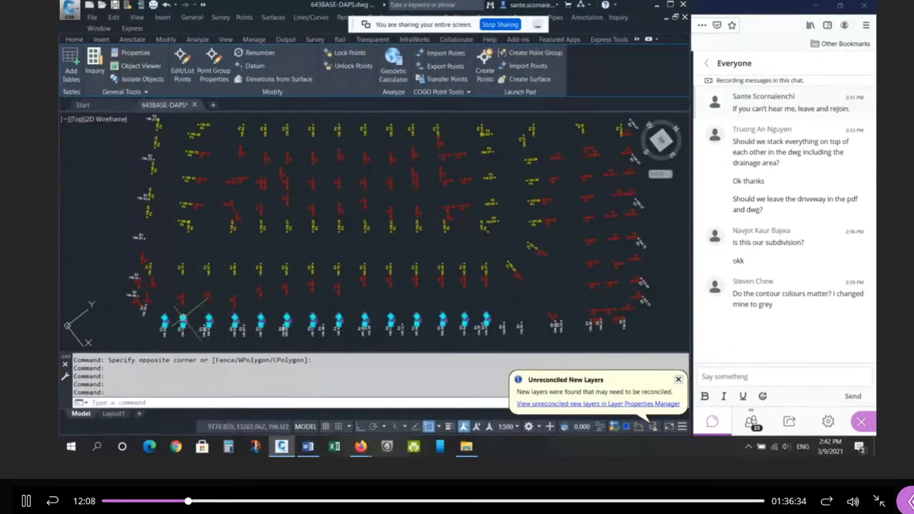
left_click(553, 315)
Add the red FG points around the subdivision's bottom-right corner to the current selection
scroll(554, 314, "down", 1)
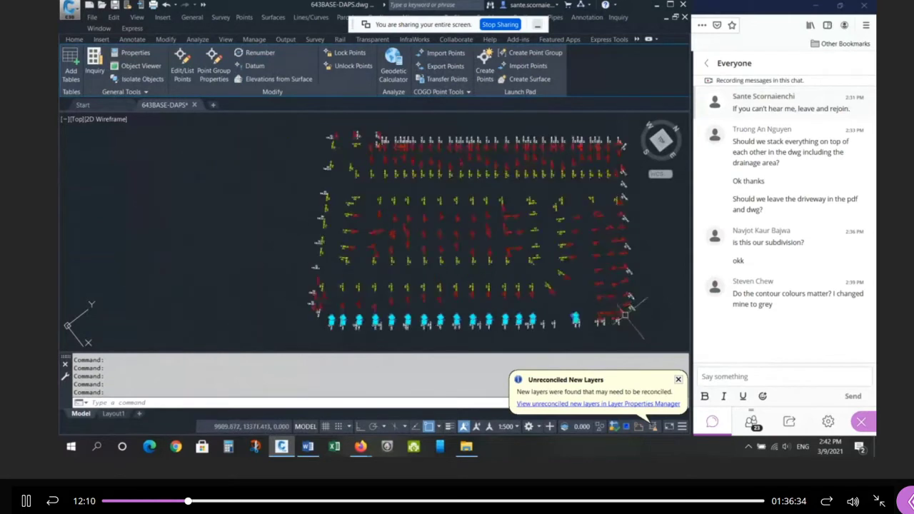
scroll(550, 320, "up", 3)
left_click(592, 323)
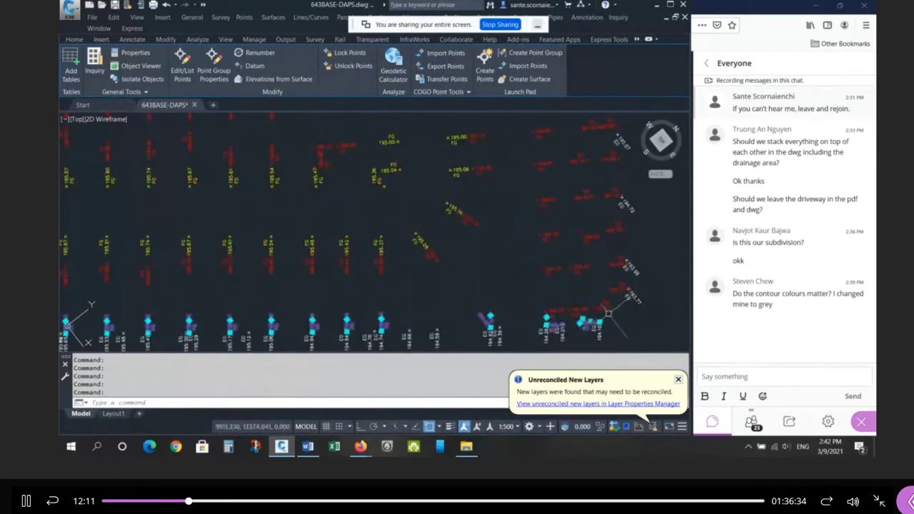
left_click(610, 310)
left_click(621, 289)
left_click(610, 287)
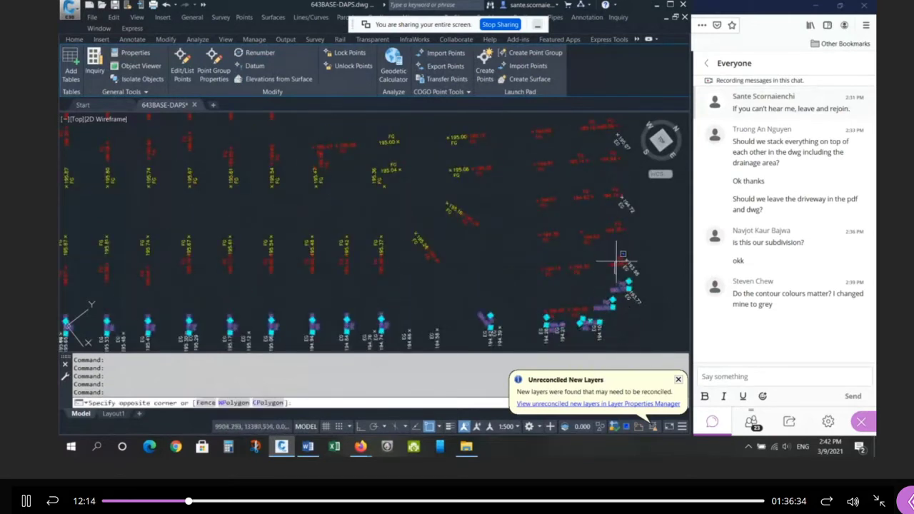
Add the red FG points up the subdivision's right boundary, beside the white EG points, to the selection
left_click(612, 208)
left_click(609, 205)
left_click(604, 138)
scroll(586, 228, "down", 2)
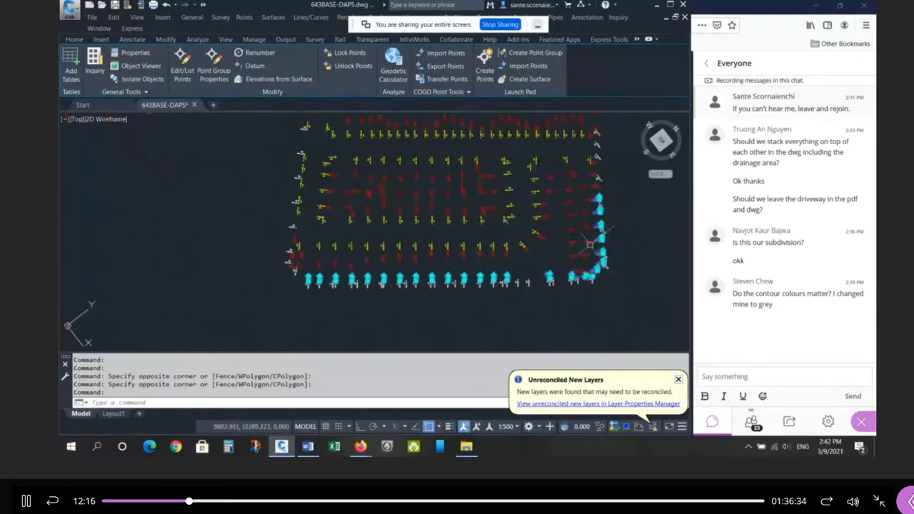
scroll(572, 223, "up", 3)
left_click(579, 241)
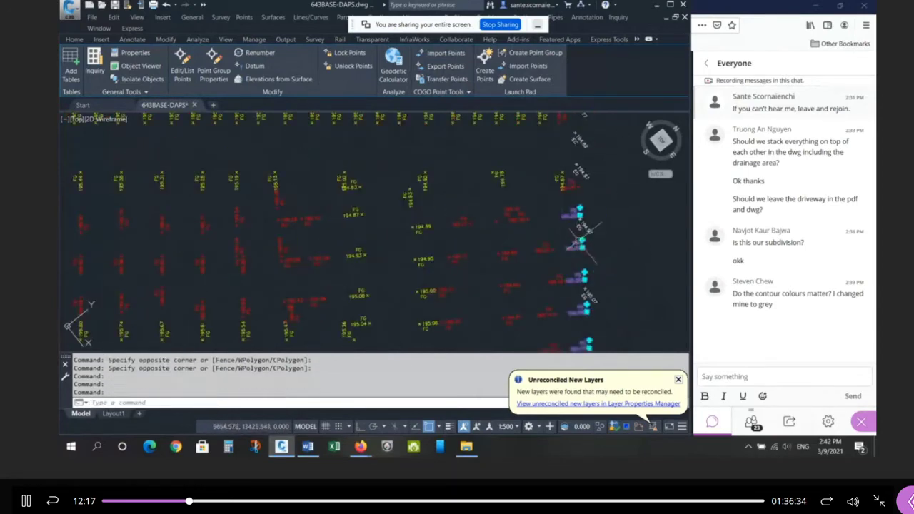
left_click(577, 186)
scroll(599, 245, "down", 4)
scroll(594, 199, "up", 4)
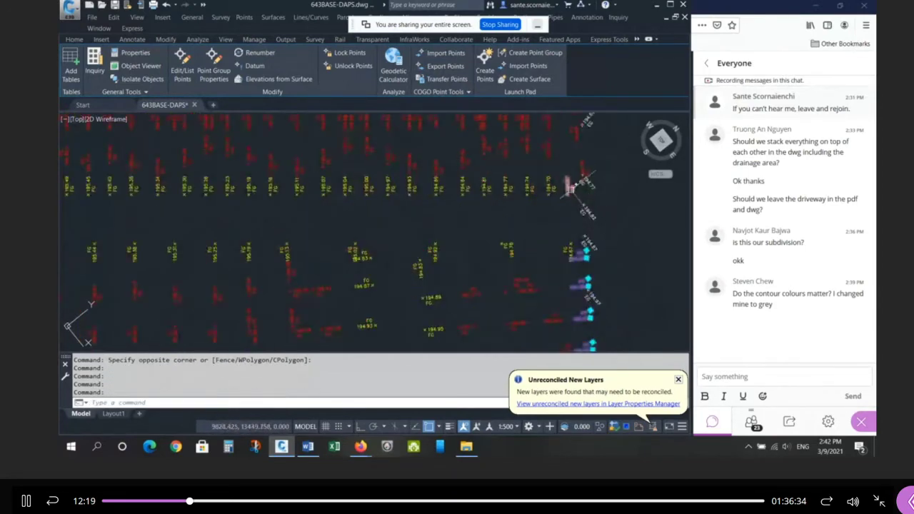
left_click(585, 170)
scroll(584, 161, "down", 2)
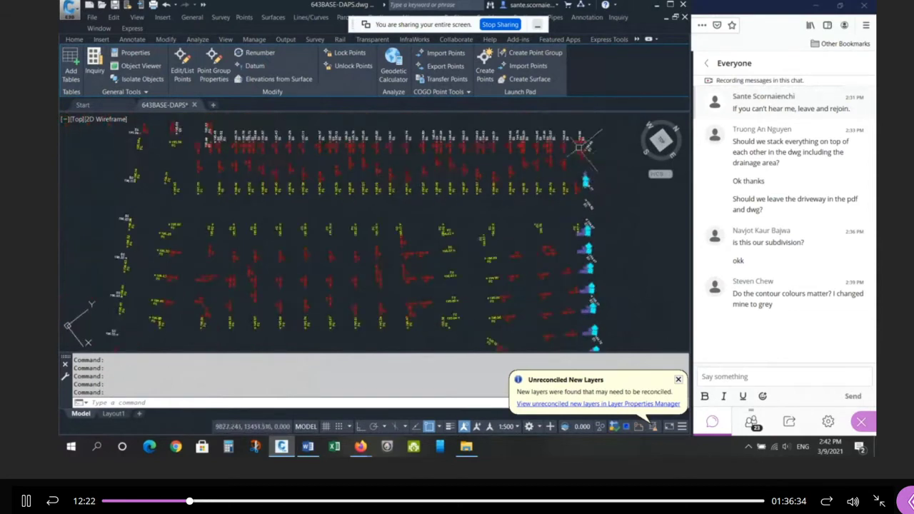
Add the red FG points along the subdivision's top boundary, just below the EG points, to the selection
scroll(582, 146, "up", 2)
left_click(568, 148)
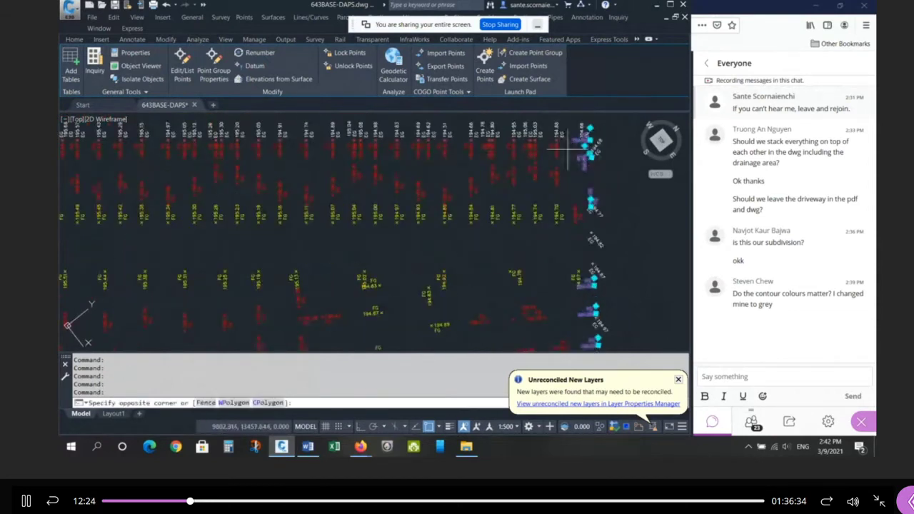
left_click(112, 151)
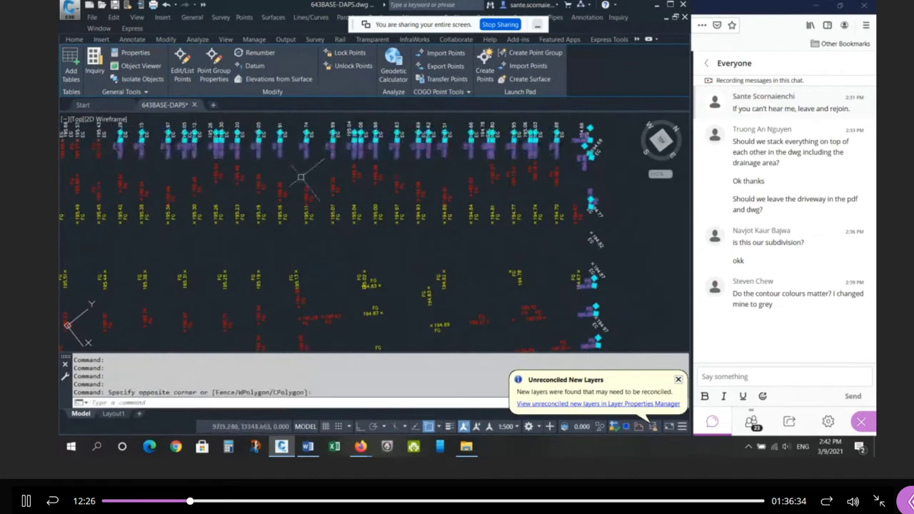
scroll(552, 212, "down", 2)
scroll(552, 212, "up", 2)
scroll(552, 211, "up", 2)
left_click(611, 175)
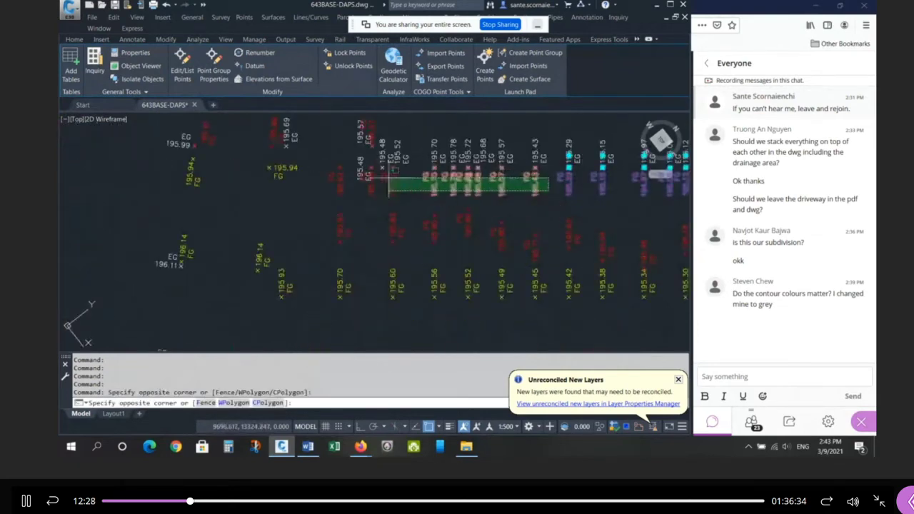
left_click(372, 191)
left_click(374, 134)
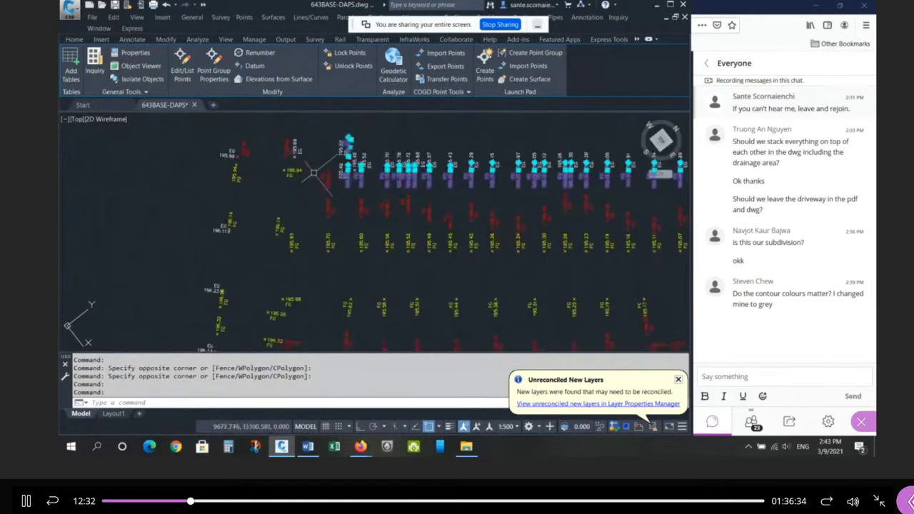
Move the selected boundary FG points to the C-ROAD-PROF-CNTR-EXTG layer in their properties and dismiss the notice
type("ch")
key("Return")
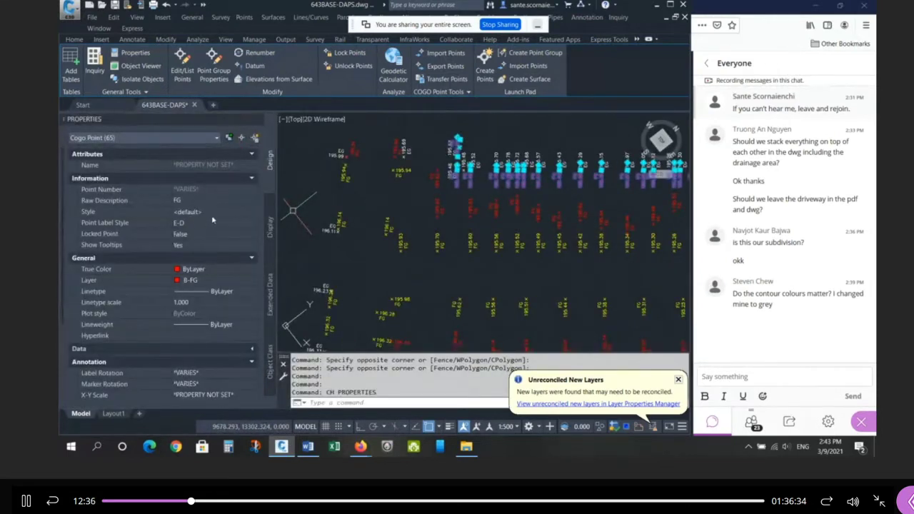
left_click(204, 279)
left_click(204, 279)
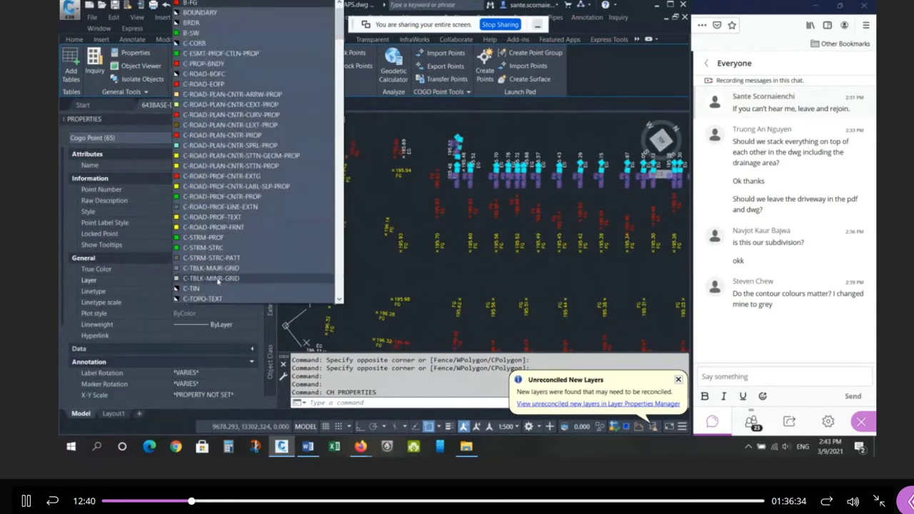
scroll(218, 275, "down", 1)
scroll(212, 280, "down", 2)
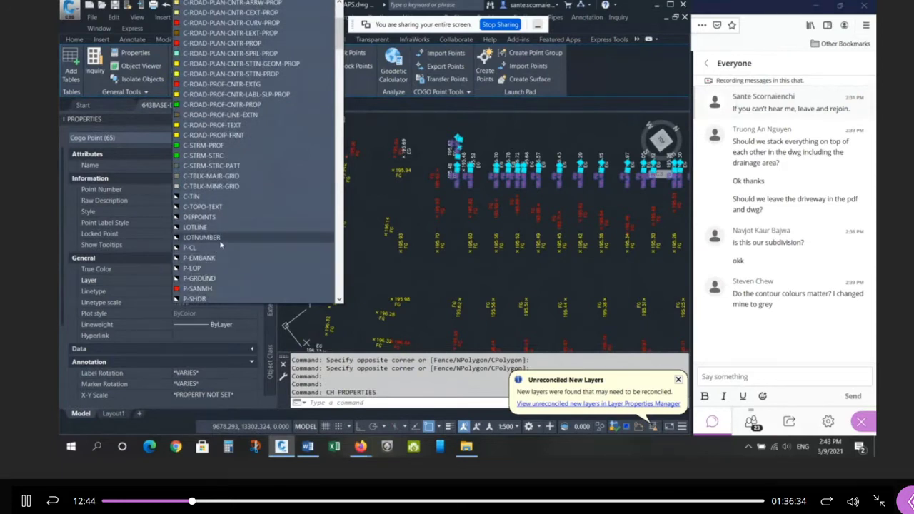
scroll(238, 156, "up", 1)
scroll(238, 155, "up", 1)
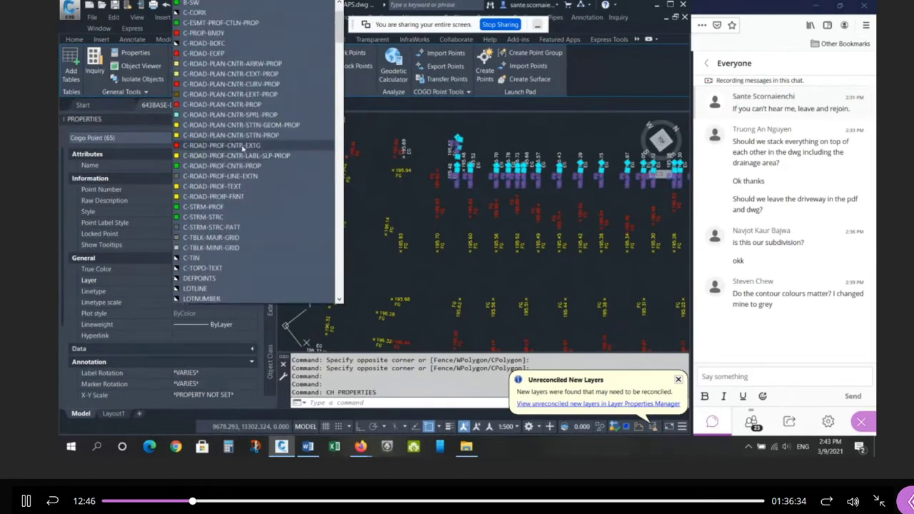
left_click(243, 146)
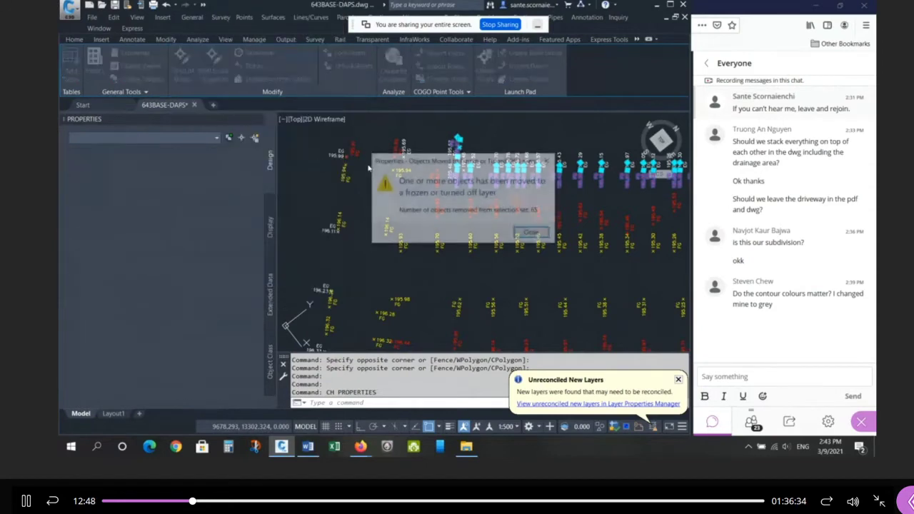
left_click(533, 233)
key("Escape")
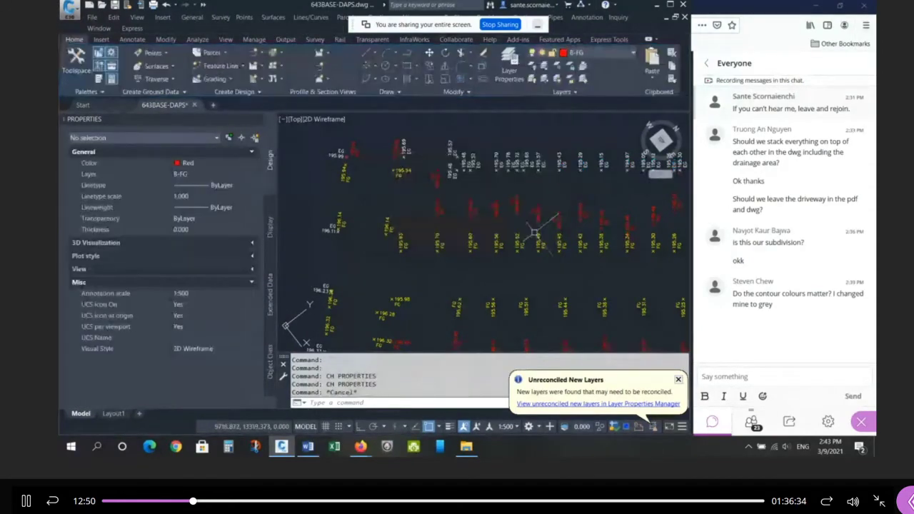
Show the drawing's full layer list, widen its Name column and sort the layers by name
key("Escape")
type("la")
key("Return")
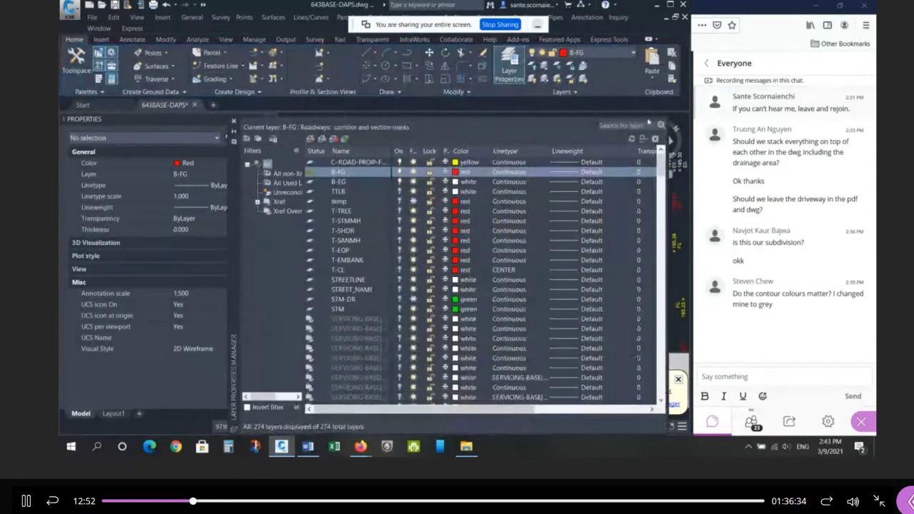
left_click(626, 124)
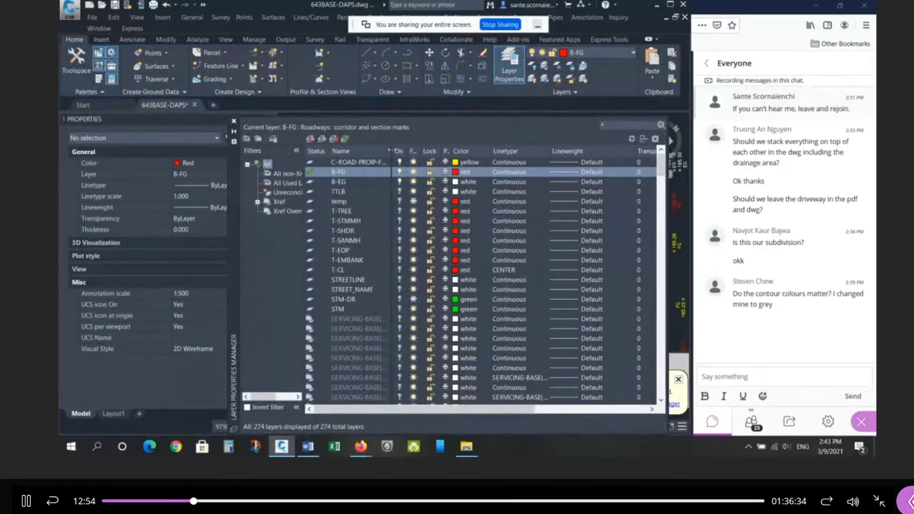
left_click_drag(391, 150, 484, 151)
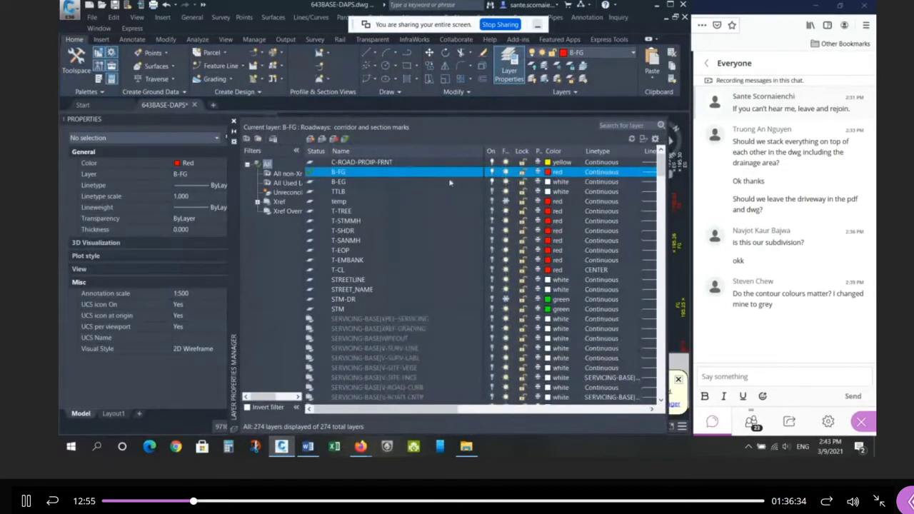
scroll(412, 187, "down", 2)
scroll(408, 199, "up", 2)
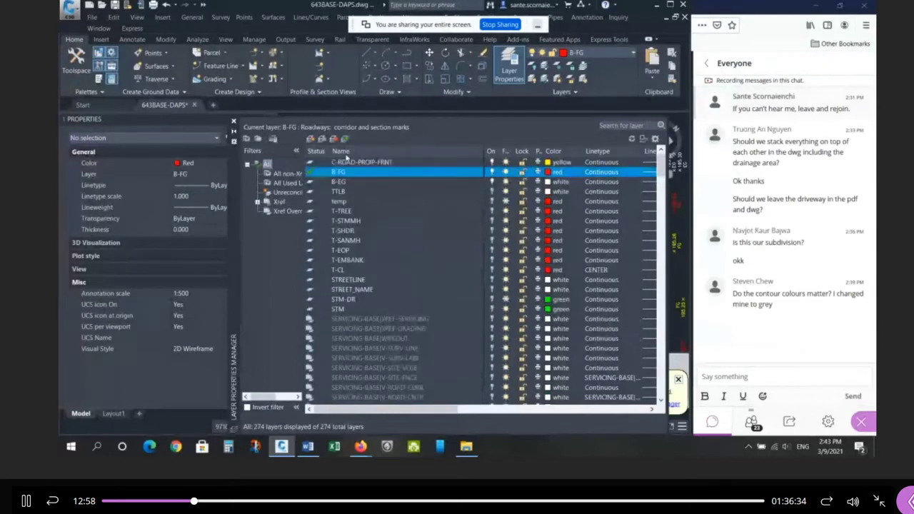
left_click(346, 153)
Rename the C-ROAD-PROF-LINE-EXTN layer as C-ROAD-PLAN-PROP-REAR
scroll(388, 207, "down", 1)
scroll(388, 212, "down", 2)
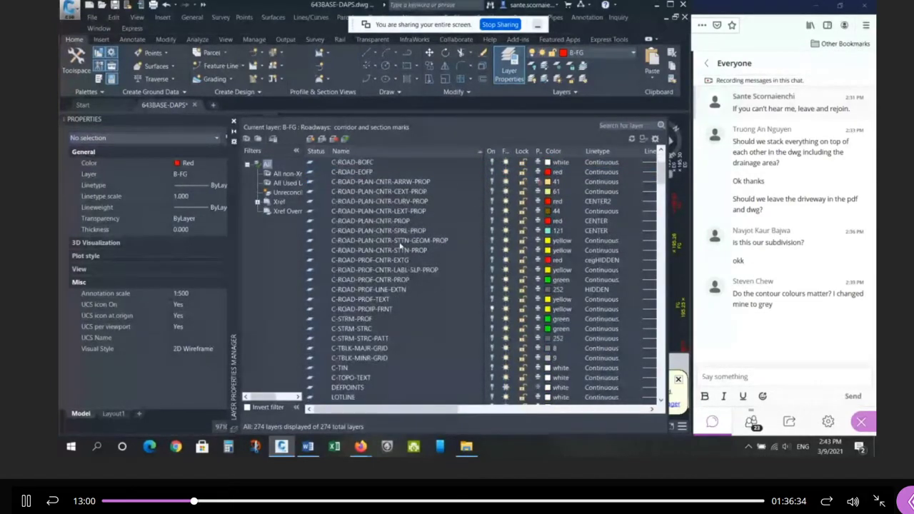
scroll(411, 243, "down", 3)
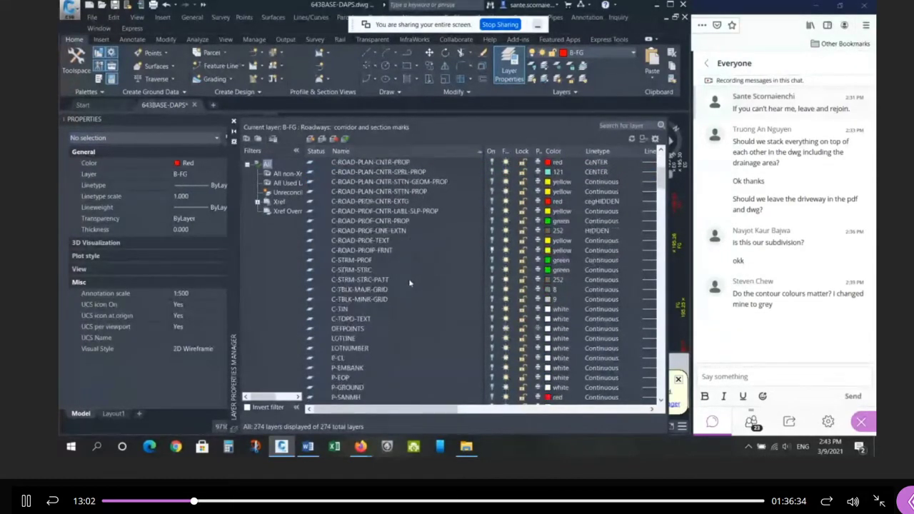
scroll(386, 334, "up", 3)
scroll(415, 264, "up", 1)
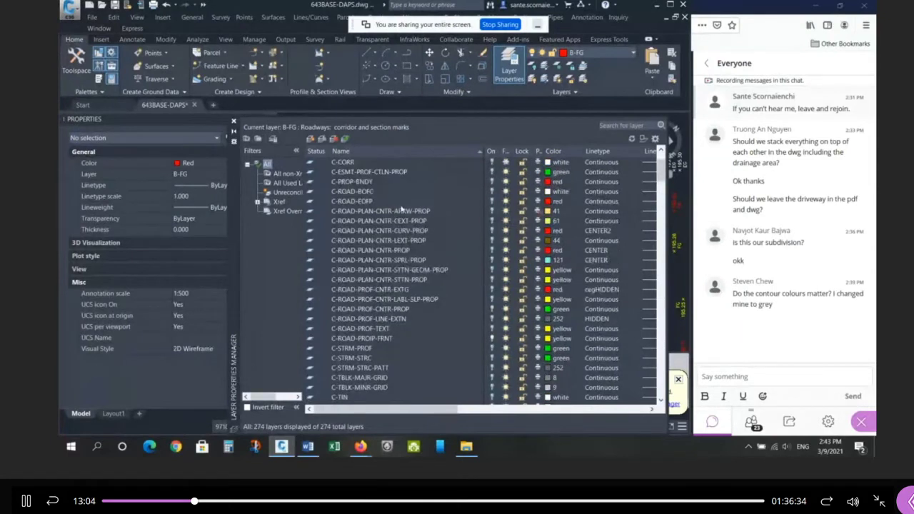
scroll(415, 207, "up", 2)
scroll(426, 314, "down", 1)
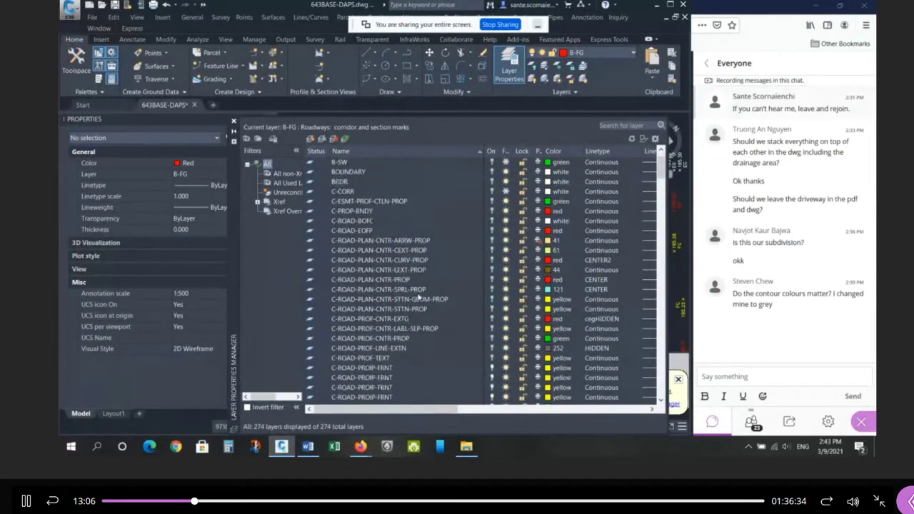
left_click(404, 350)
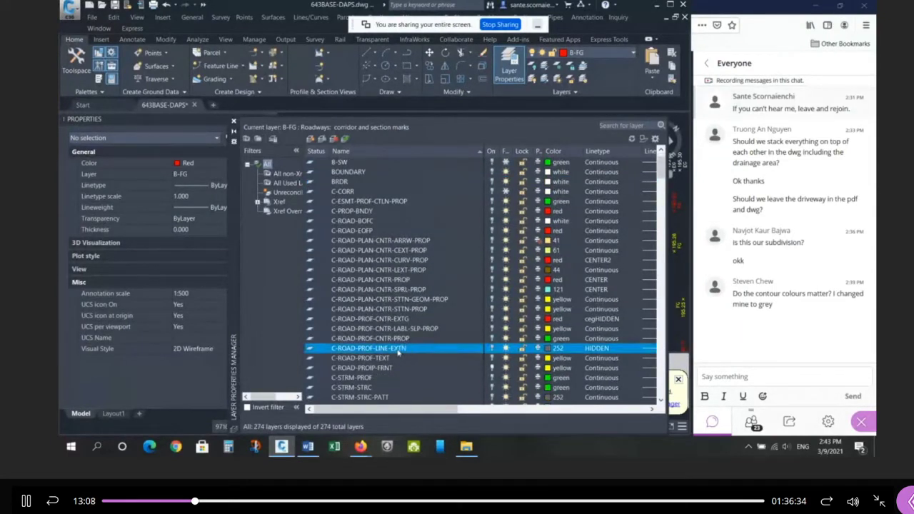
left_click(397, 349)
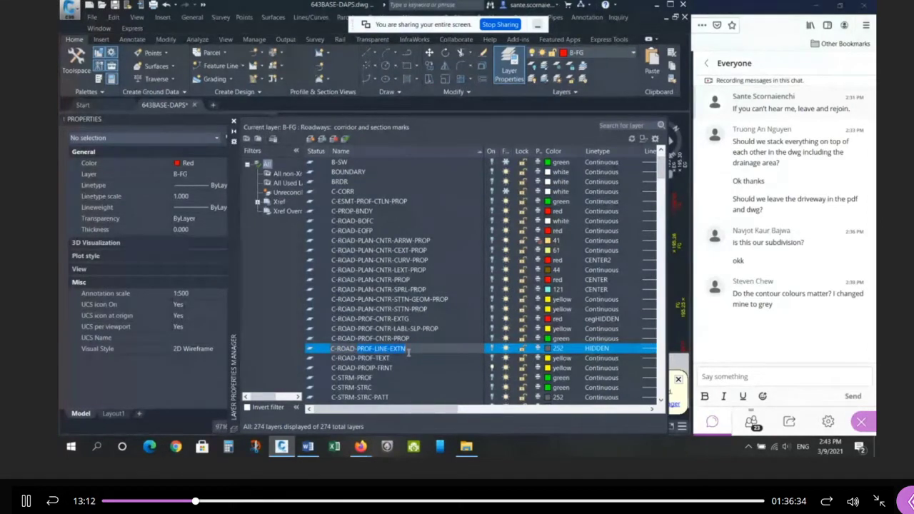
type("C-ROAD-PLAN-PROP")
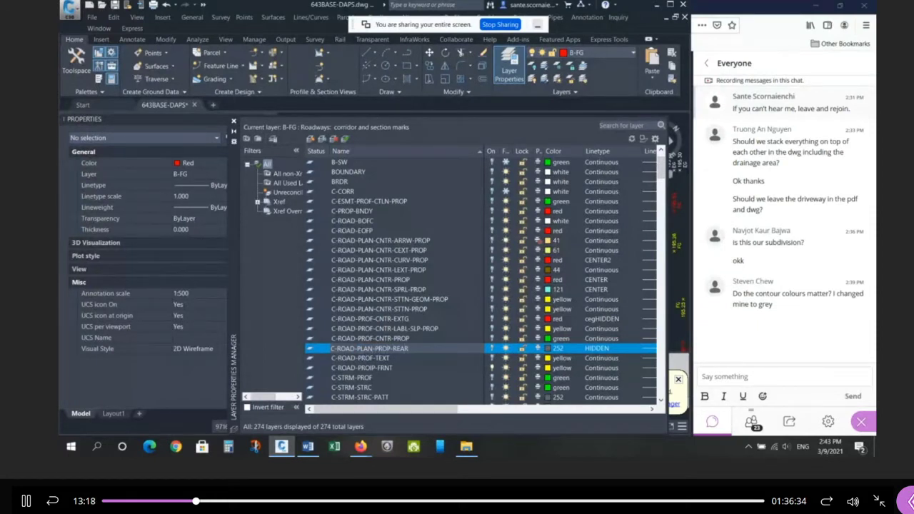
Set the C-ROAD-PLAN-PROP-REAR layer's color to blue, close the layer list and regenerate the drawing
left_click(549, 349)
key("Return")
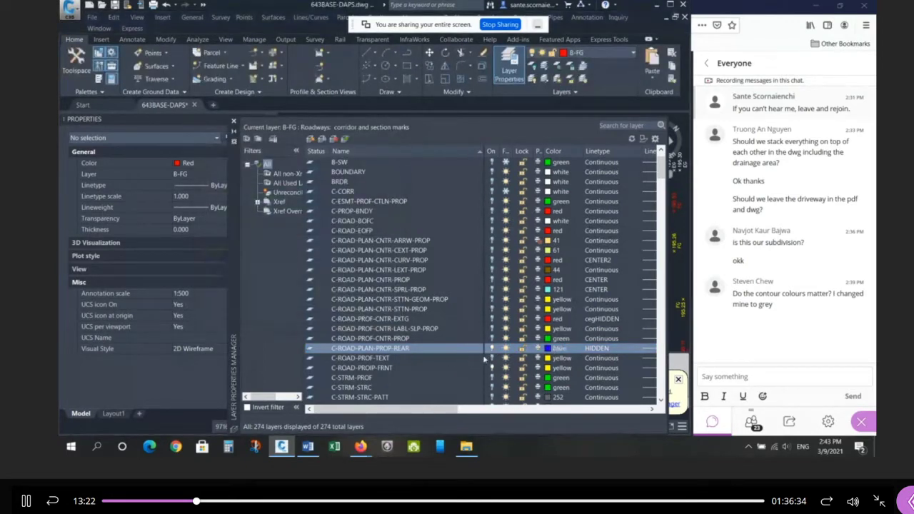
left_click(233, 122)
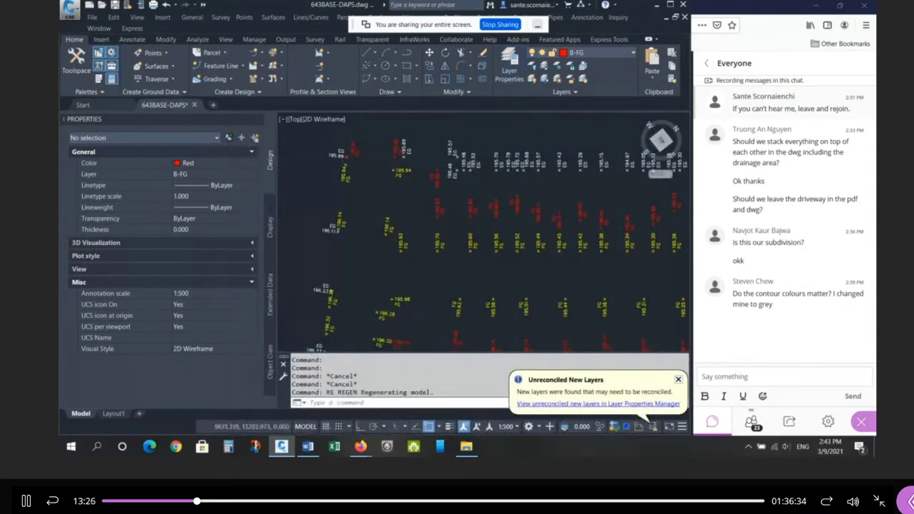
scroll(454, 222, "down", 3)
type("re")
key("Return")
type("re")
key("Return")
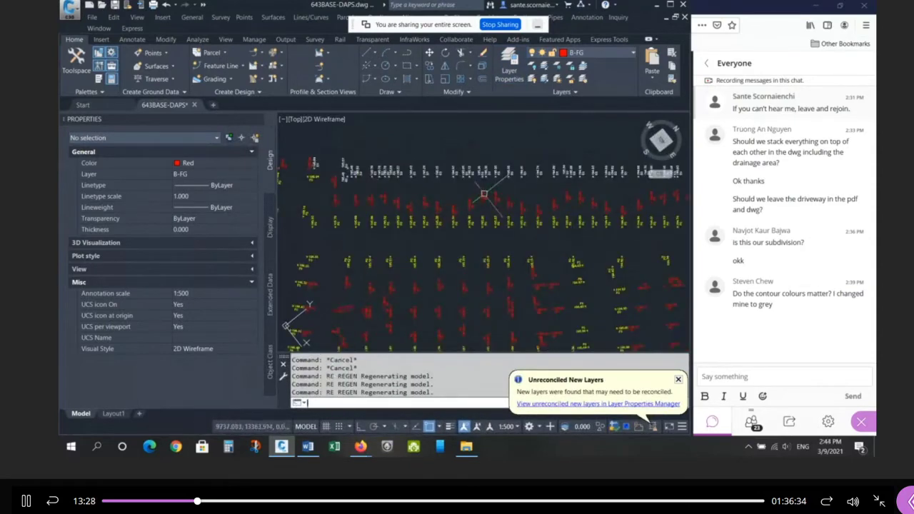
Sort the layer list by on/off state and check the C-ROAD-PLAN-PROP-REAR layer's settings
type("la")
key("Return")
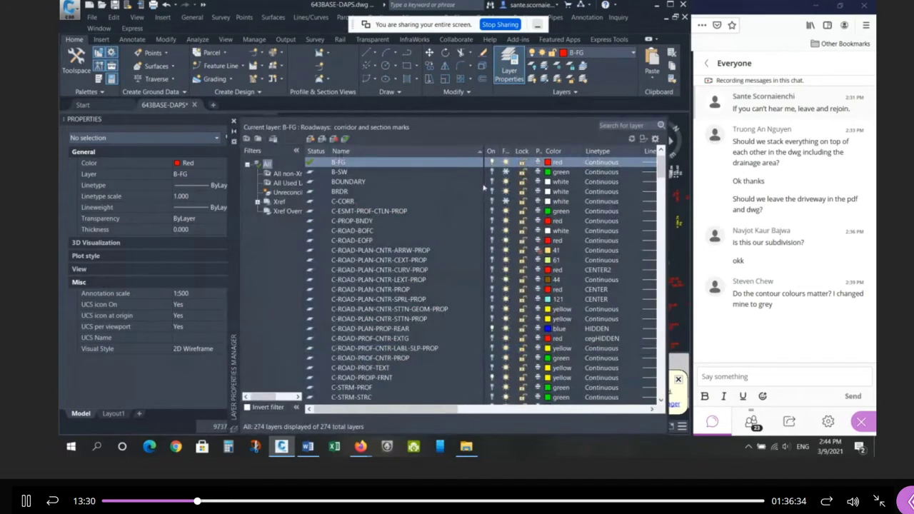
scroll(490, 161, "up", 1)
left_click(492, 151)
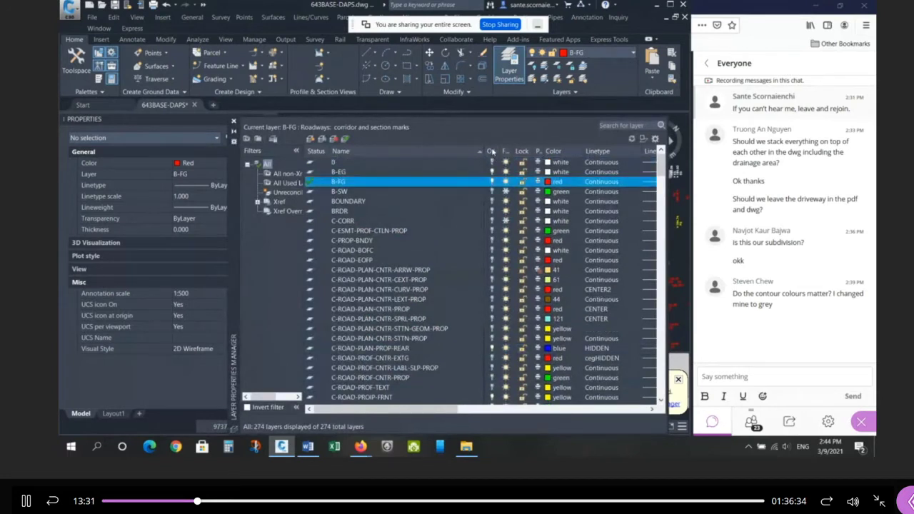
left_click(417, 172)
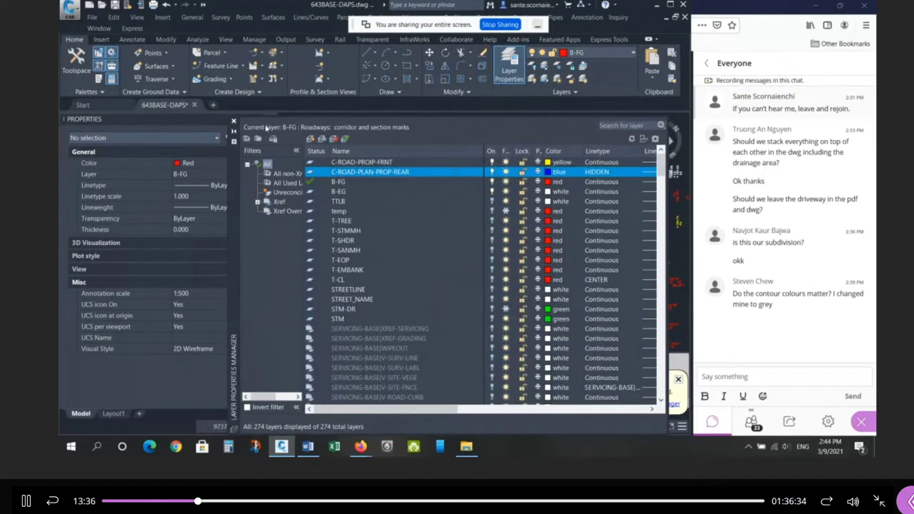
left_click(233, 121)
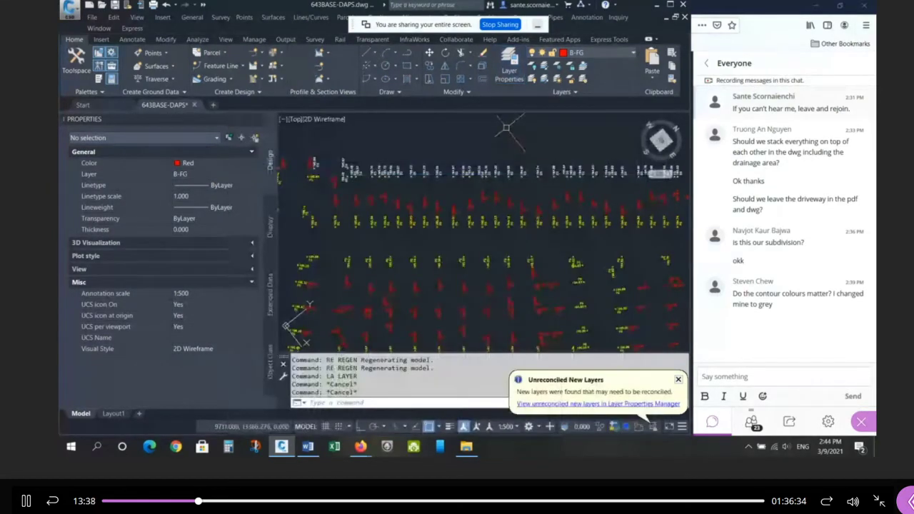
Turn on every layer in the drawing, close the layer list and regenerate the model
left_click(509, 66)
left_click(520, 249)
key("ctrl+a")
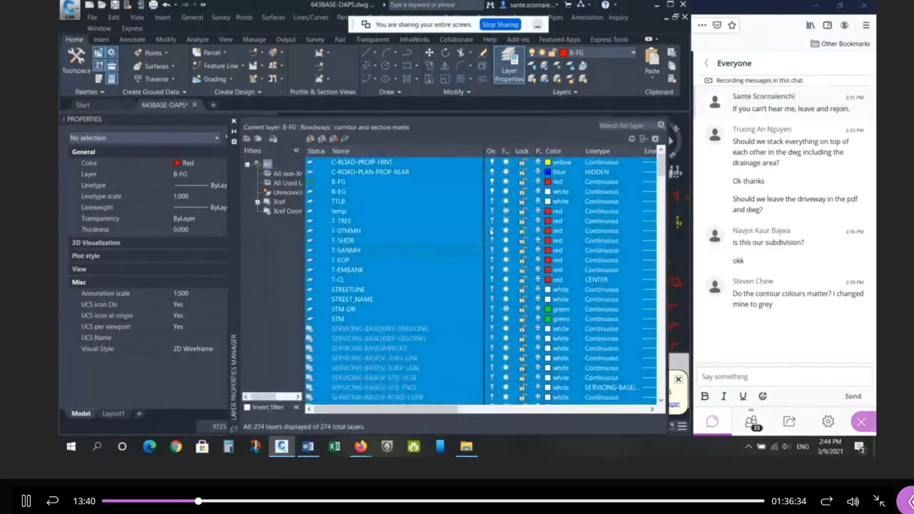
scroll(491, 231, "down", 1)
left_click(234, 122)
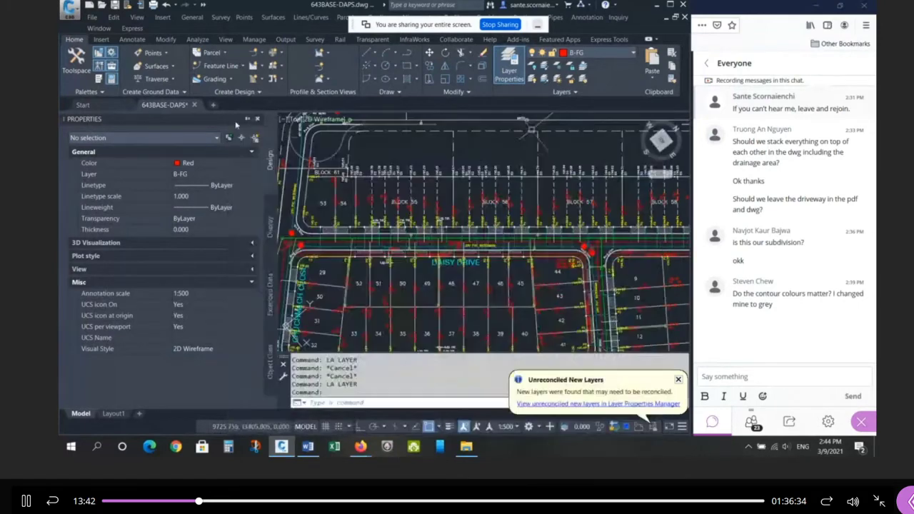
key("Escape")
key("Escape")
type("re")
key("Return")
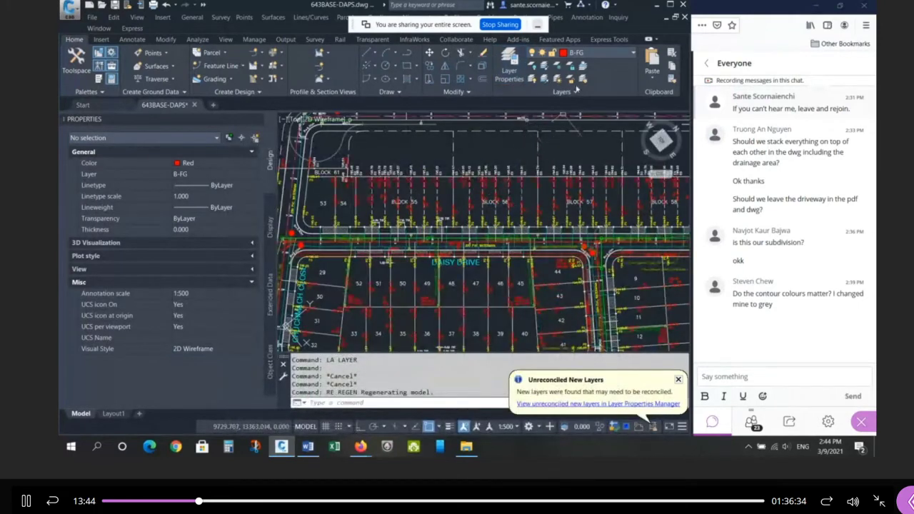
Isolate the C-ROAD-PROF-CNTR-EXTG layer by picking a finished-grade point along the rear of the upper blocks
left_click(544, 65)
left_click(536, 182)
key("Return")
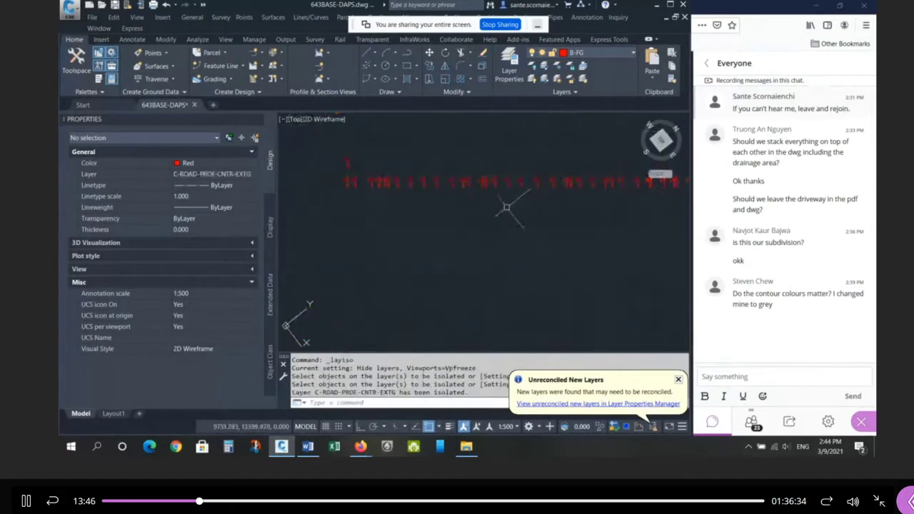
Move all the isolated finished-grade points to the C-ROAD-PLAN-PROP-REAR layer and dismiss the hidden-layer notice
scroll(507, 207, "down", 5)
left_click(416, 176)
left_click(524, 252)
type("ch")
key("Return")
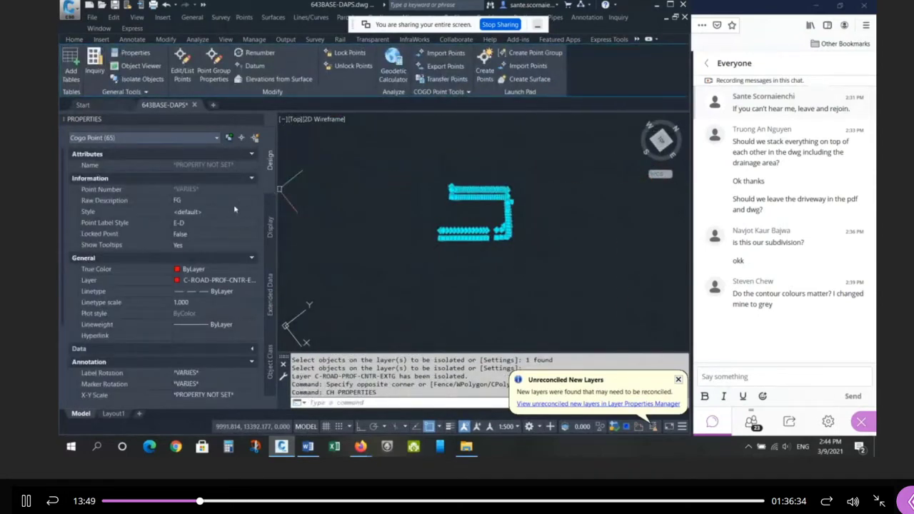
left_click(236, 280)
scroll(234, 128, "up", 4)
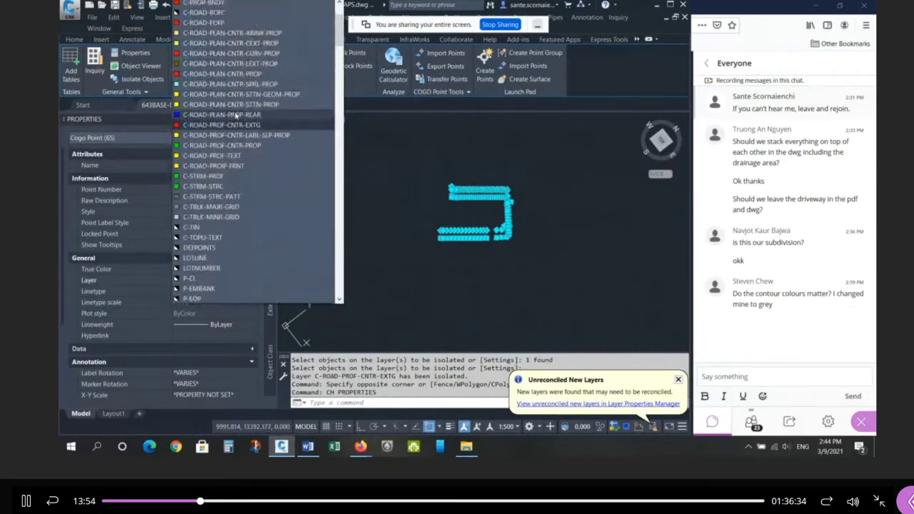
left_click(236, 117)
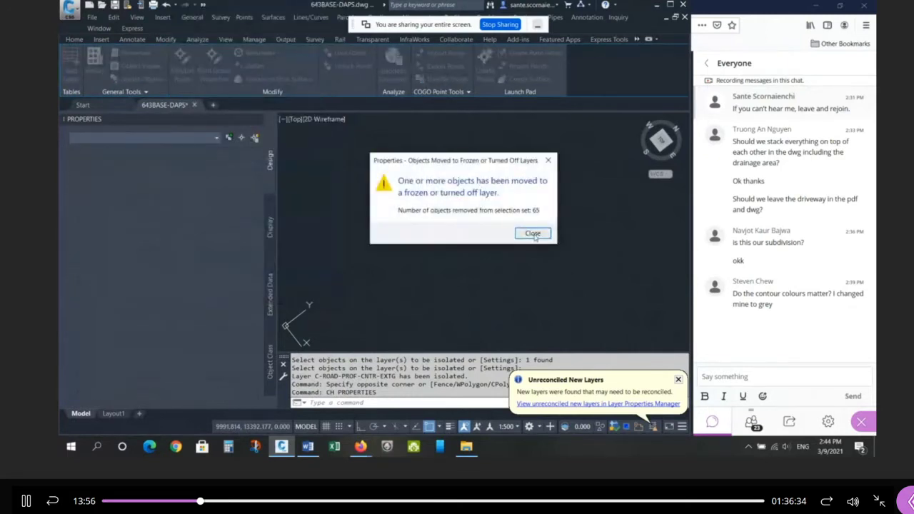
left_click(534, 230)
key("Escape")
Switch all 274 layers back on from the layer list and regenerate the drawing
left_click(509, 66)
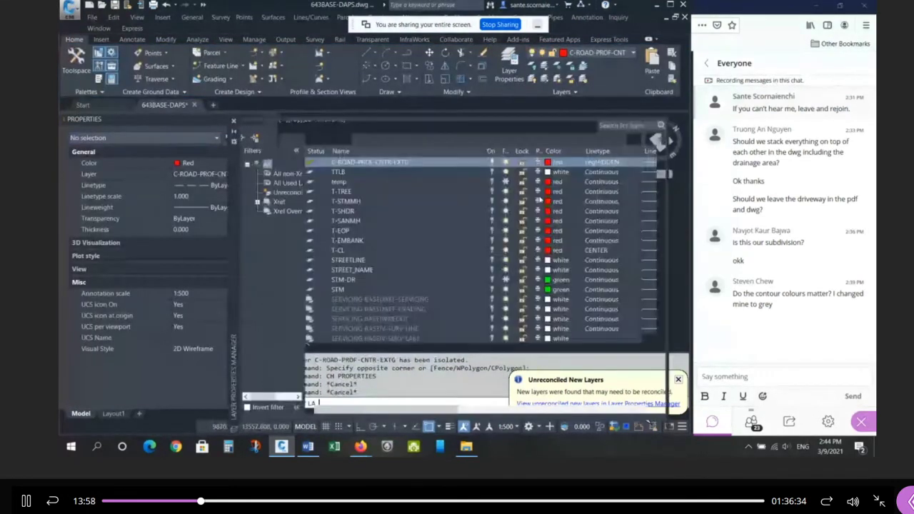
key("ctrl+a")
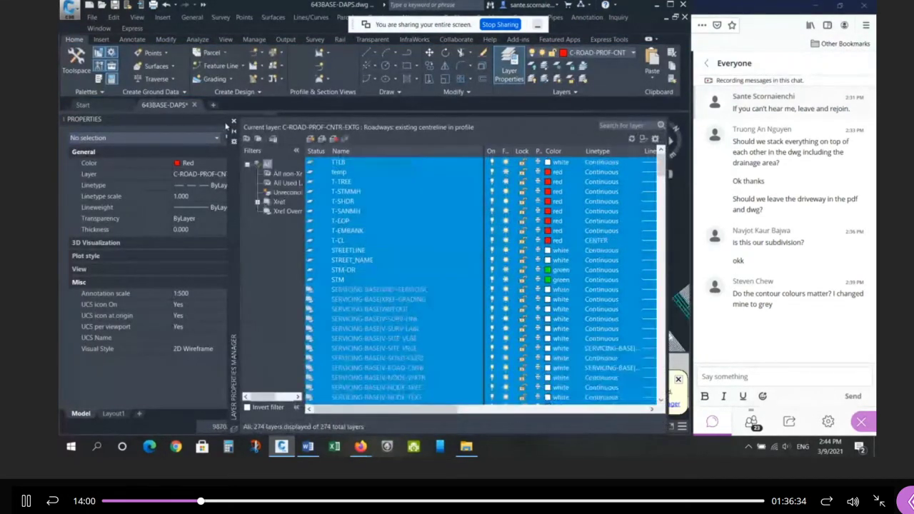
left_click(234, 121)
scroll(428, 204, "up", 5)
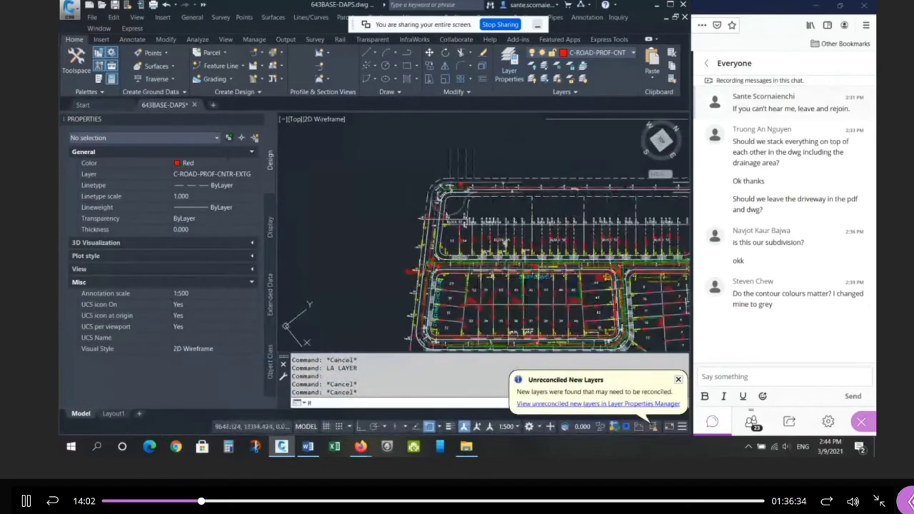
type("RE")
key("Return")
Isolate the four point layers by picking front FG, mid-lot, rear FG and EG points on one lot line in Block 56
scroll(593, 236, "up", 5)
left_click(546, 66)
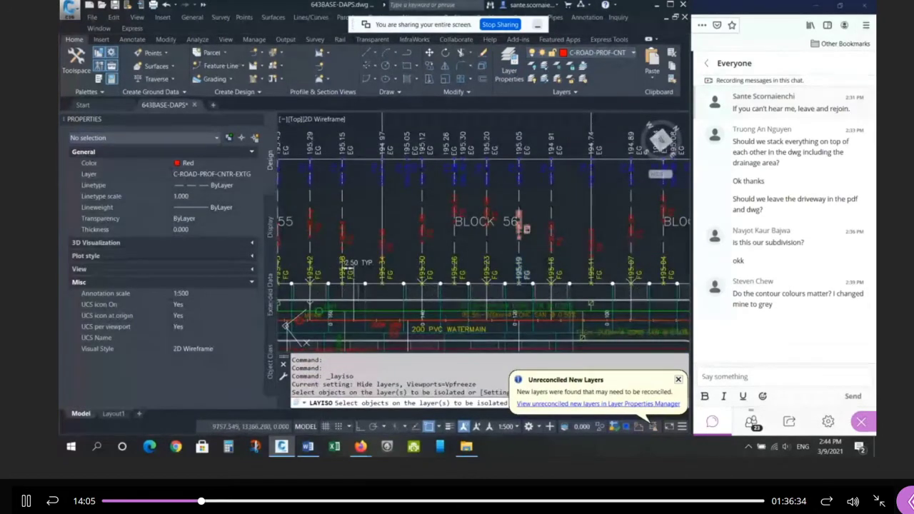
left_click(527, 229)
left_click(526, 174)
left_click(521, 150)
key("Return")
scroll(471, 155, "down", 5)
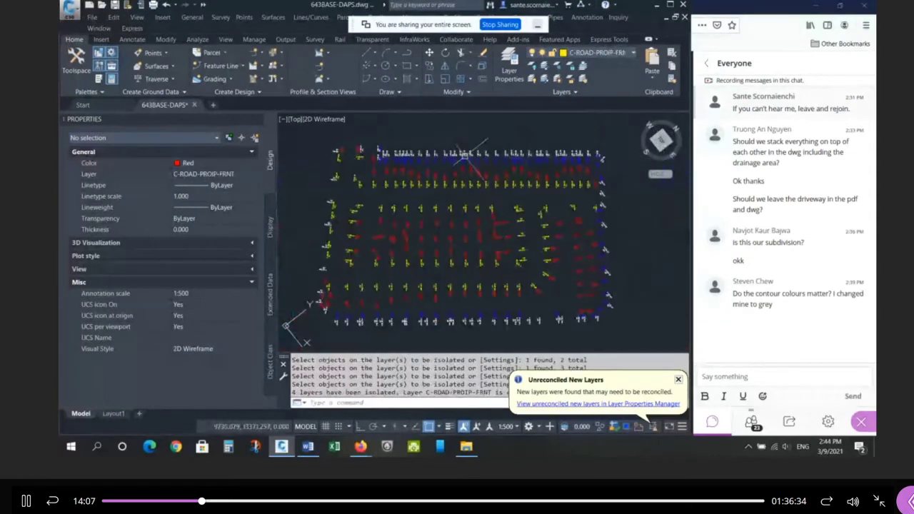
Match the red FG point at the end of the upper blocks' front row to the neighbouring yellow FG point
left_click(672, 79)
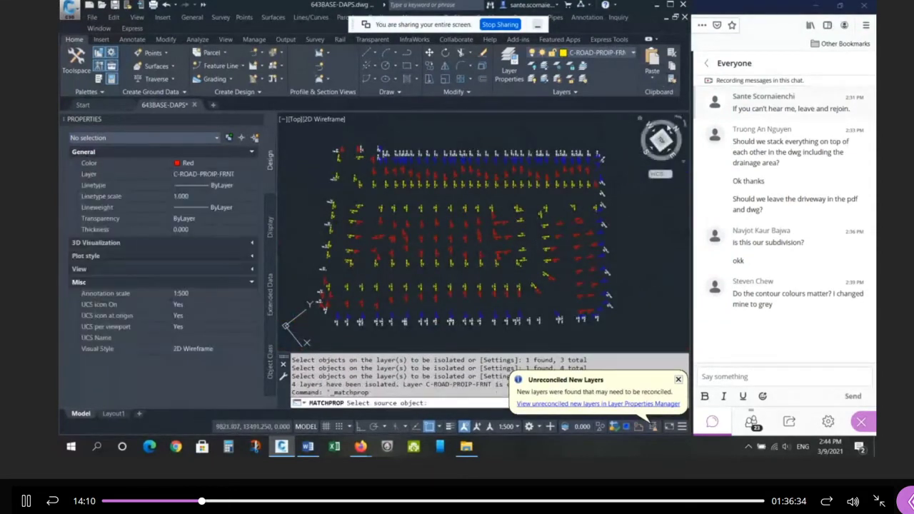
scroll(597, 177, "up", 3)
left_click(565, 193)
left_click(585, 194)
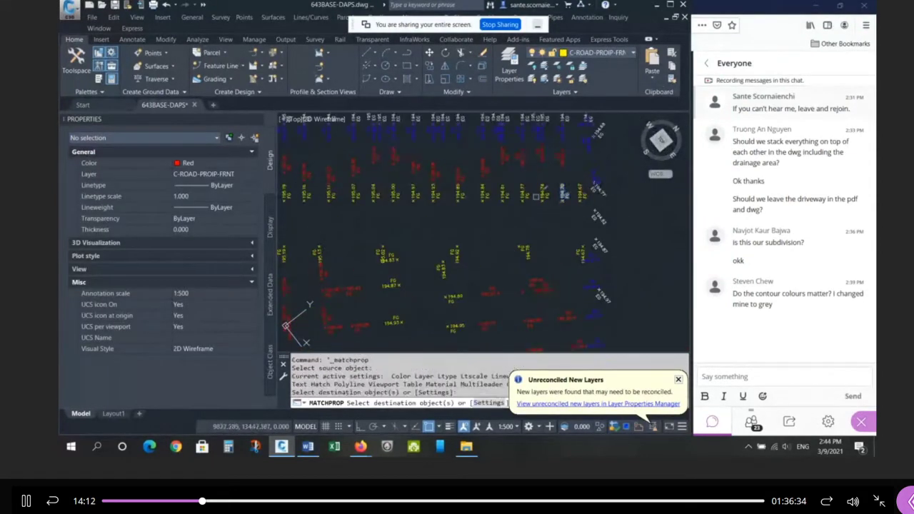
key("Return")
scroll(548, 152, "down", 3)
key("Escape")
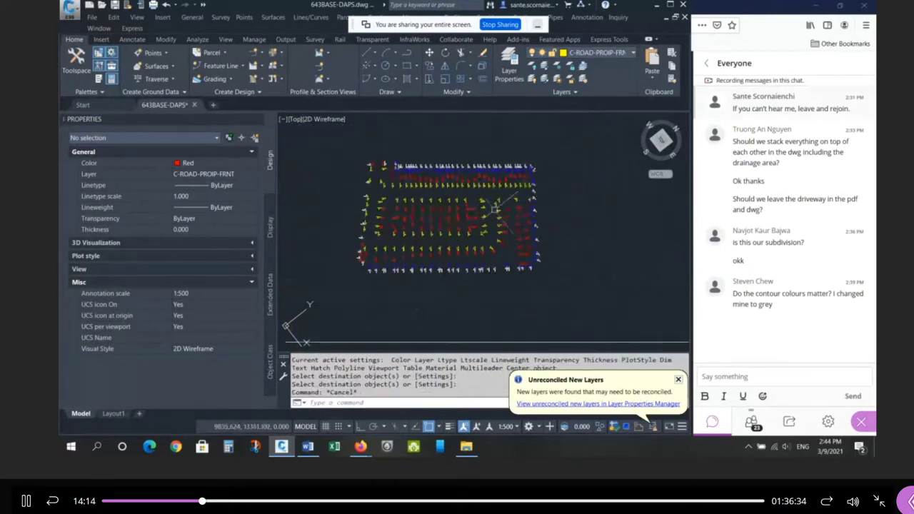
scroll(405, 212, "down", 3)
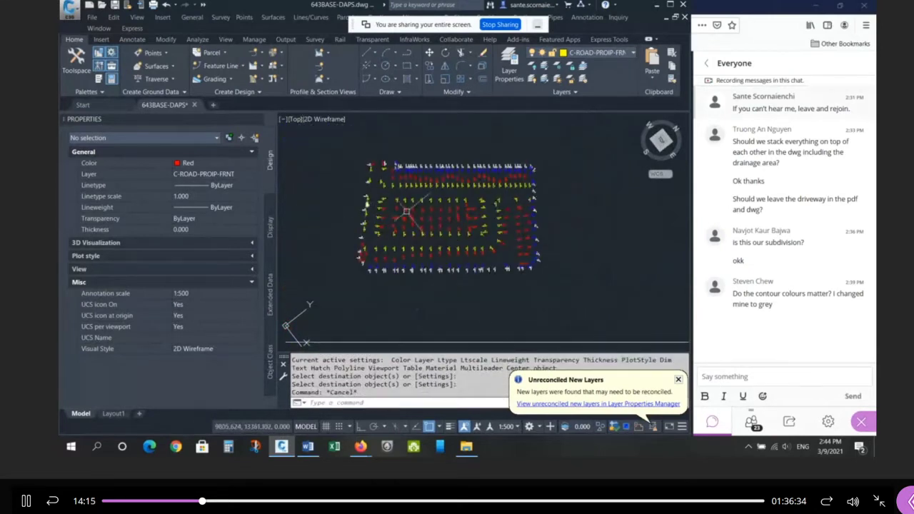
Turn off the B-EG layer by picking a boundary EG point, and undo the change
left_click(535, 68)
left_click(510, 165)
key("Return")
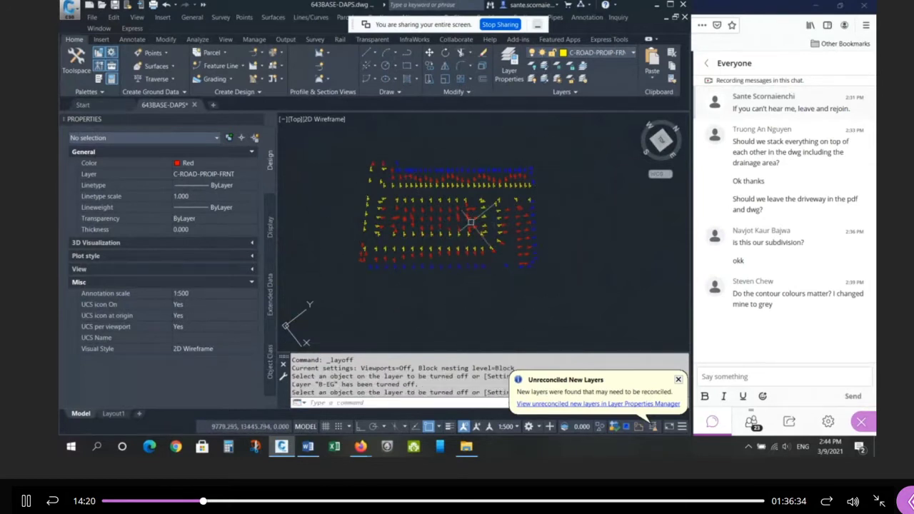
mouse_move(471, 222)
type("u")
key("Return")
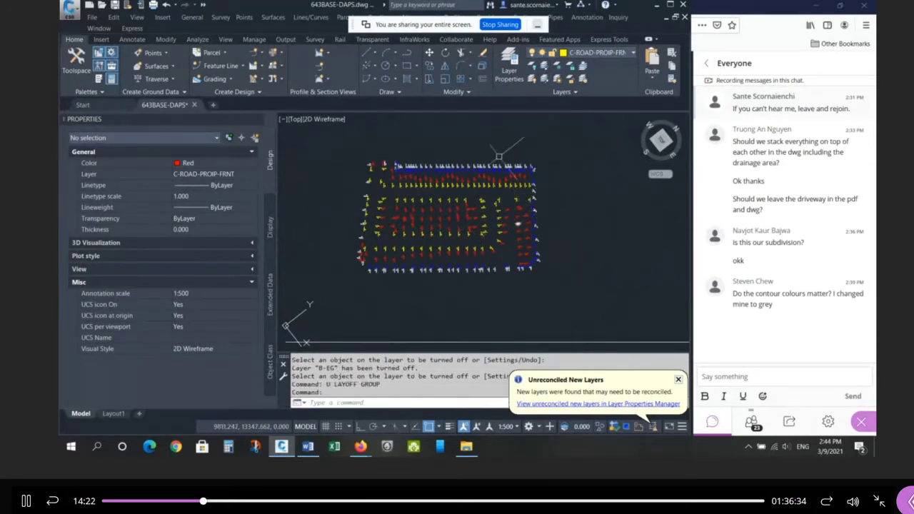
Close the Properties palette, open Toolspace and expand the drawing's point groups
left_click(259, 119)
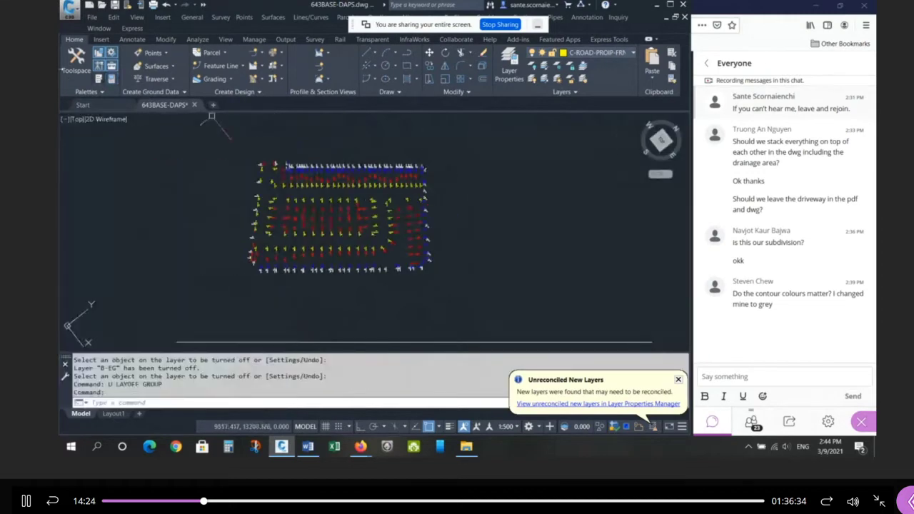
left_click(77, 61)
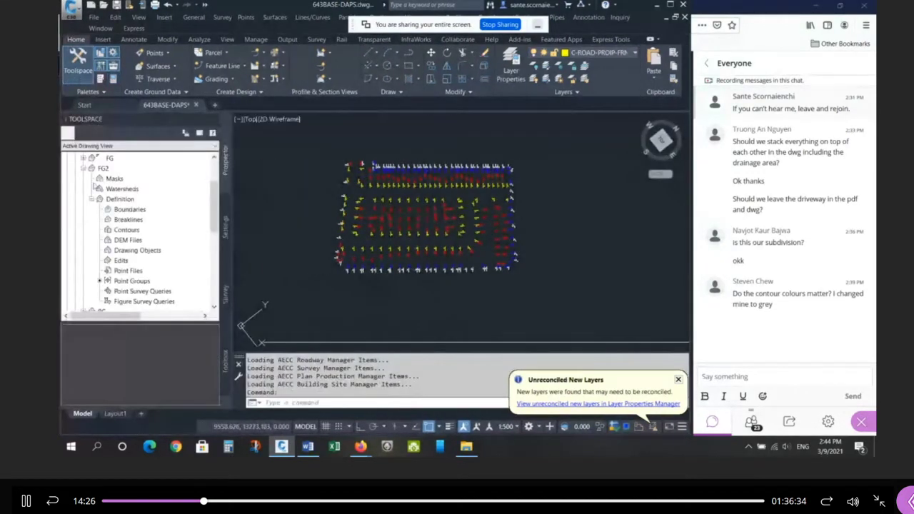
left_click(84, 169)
scroll(87, 178, "up", 2)
left_click(76, 189)
left_click(76, 180)
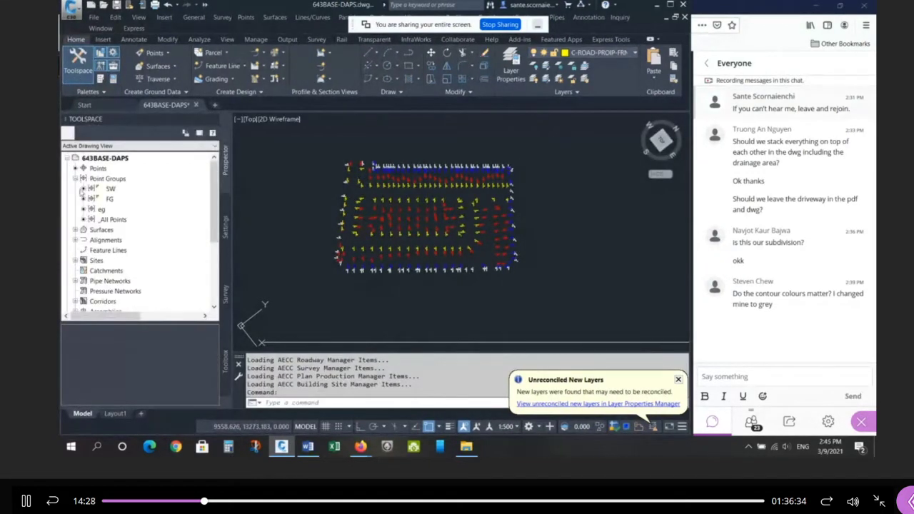
Examine the FG, eg and SW point groups and collapse the point group list
left_click(109, 198)
left_click(101, 209)
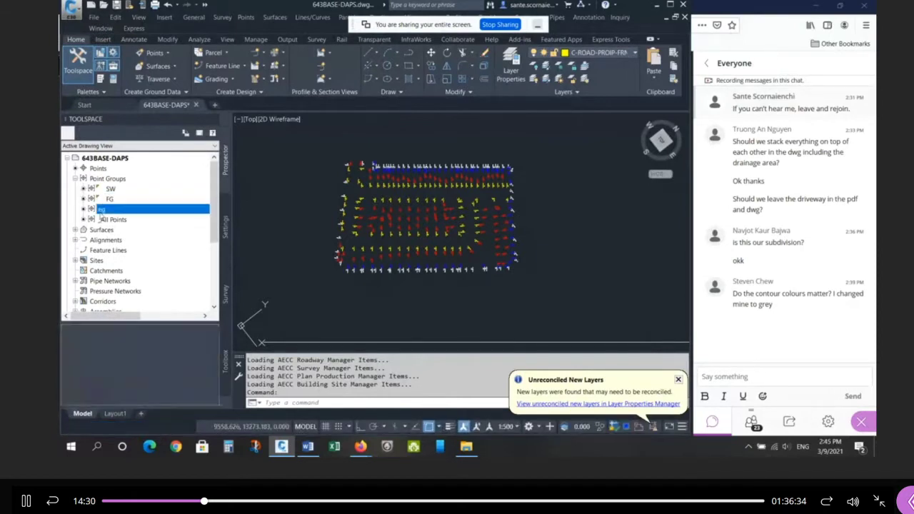
left_click(114, 189)
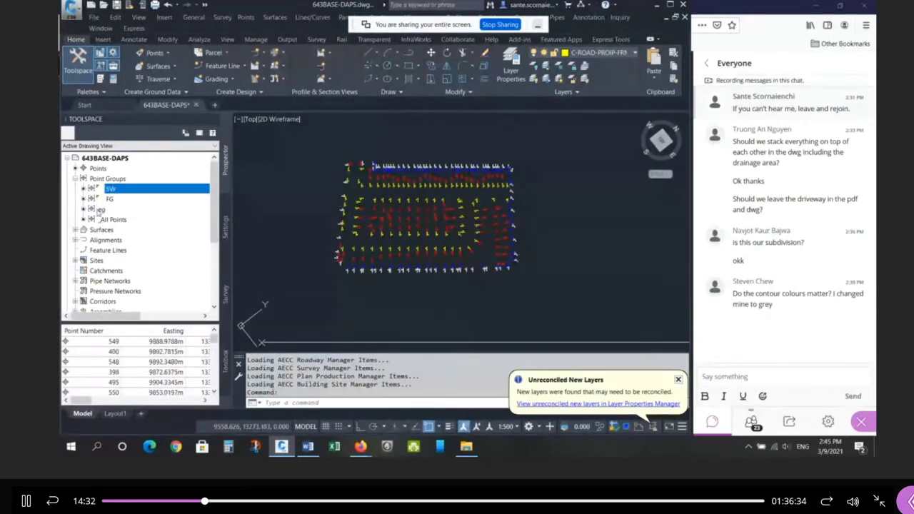
left_click(75, 179)
key("Escape")
key("Escape")
key("Escape")
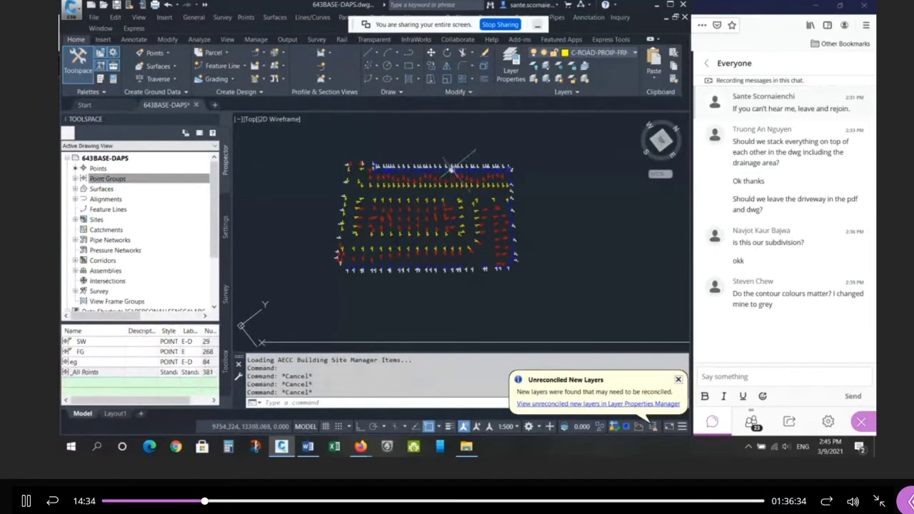
Hide the existing-grade points by turning off their B-EG layer once more, and undo it
left_click(535, 65)
scroll(493, 145, "up", 2)
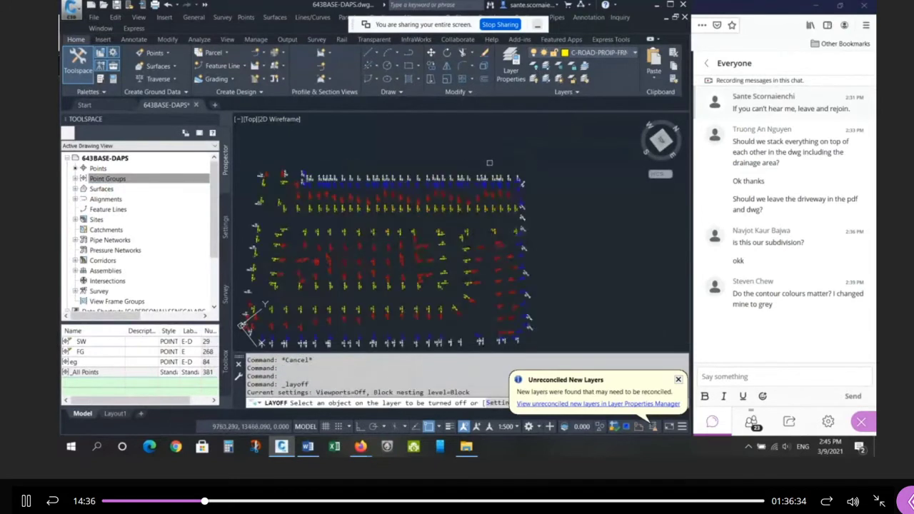
left_click(483, 173)
scroll(503, 153, "down", 2)
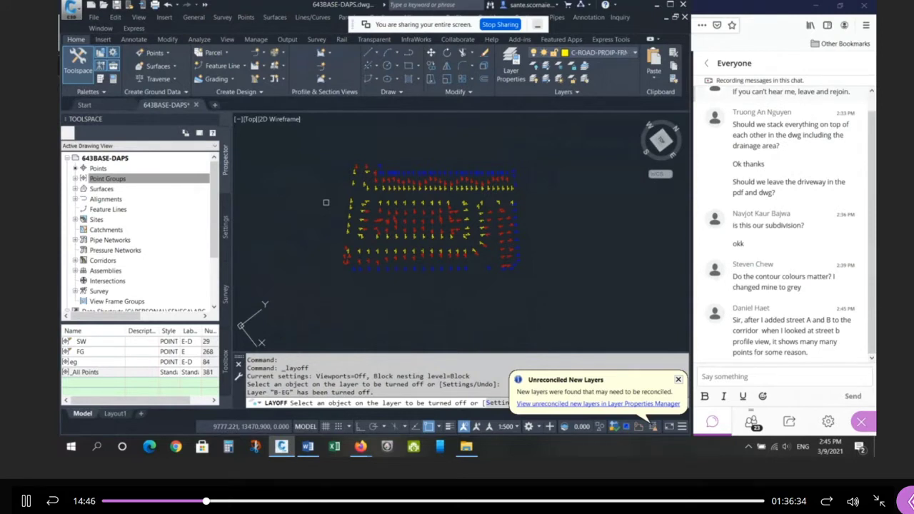
key("Escape")
type("u")
key("Return")
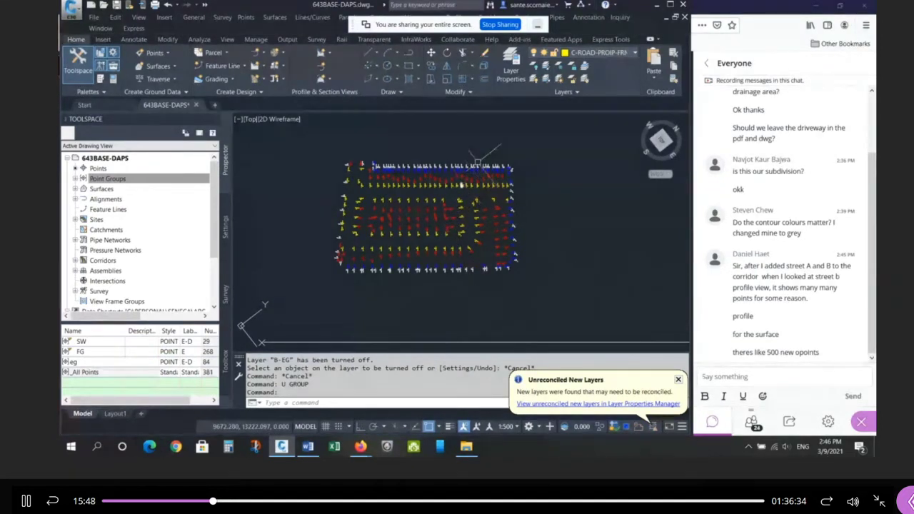
Highlight the points along one lot line of the upper blocks, from front FG to rear EG, and clear the selection
scroll(480, 156, "up", 4)
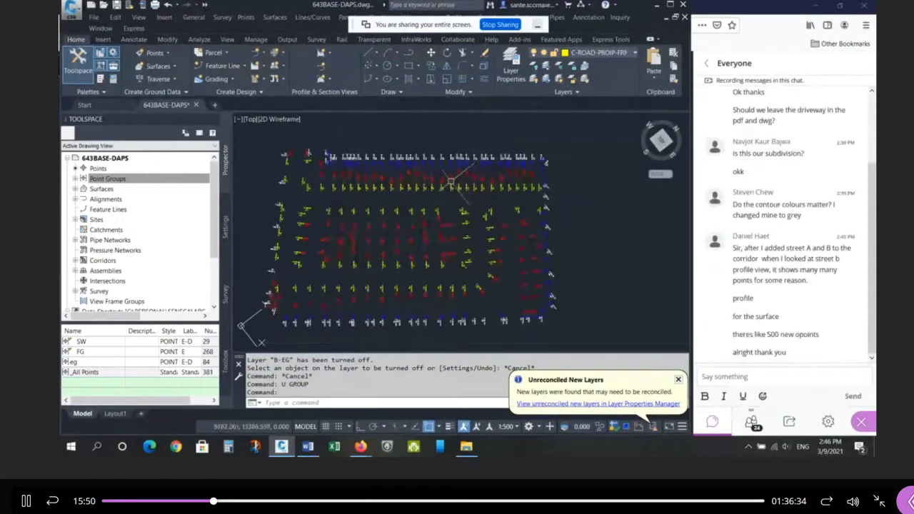
left_click(475, 149)
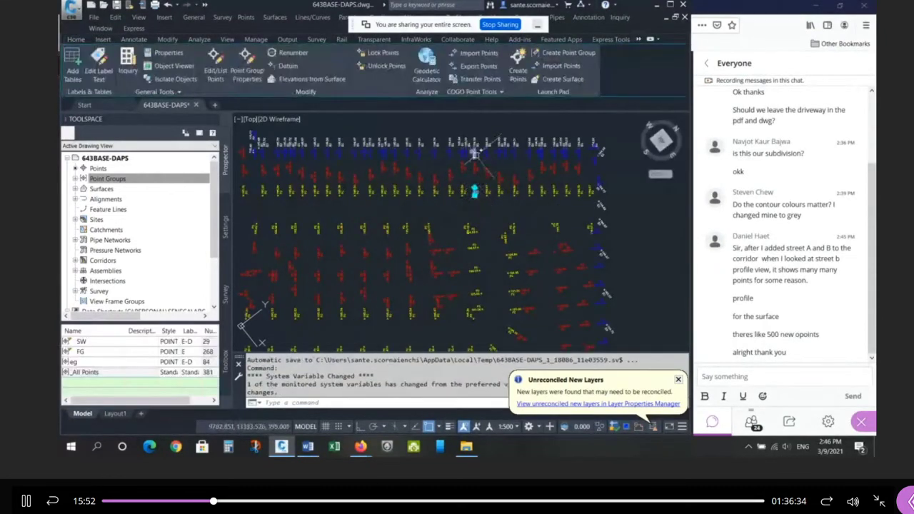
left_click(475, 168)
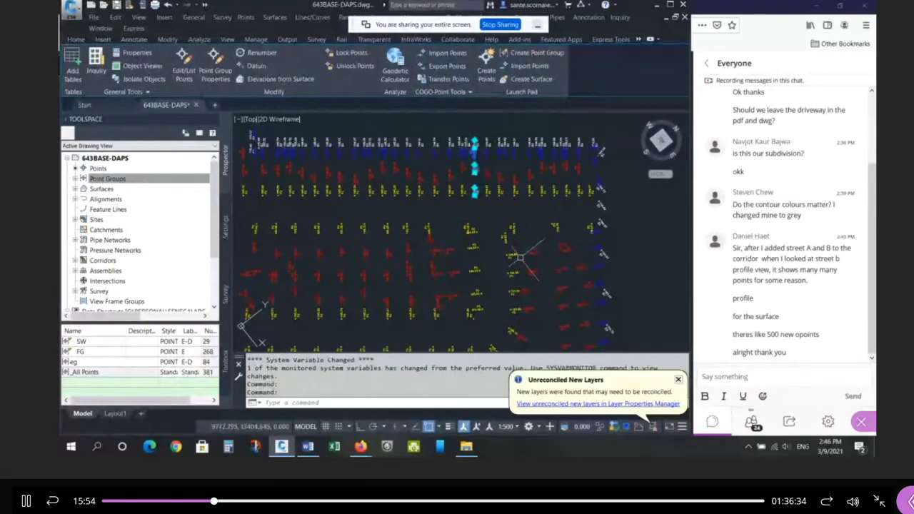
key("Escape")
key("Escape")
scroll(512, 207, "down", 2)
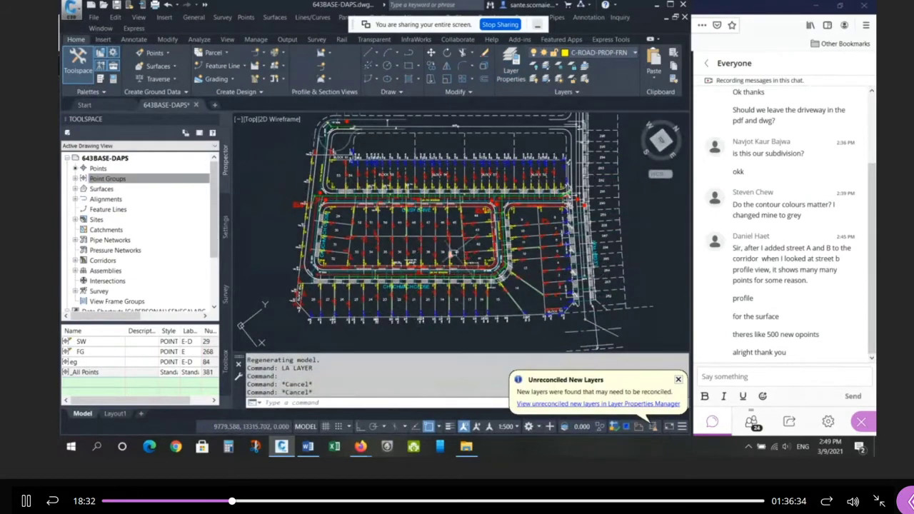
Set the EG surface's style to CONTOUR (0.10 & 0.50) in its surface properties
left_click(75, 190)
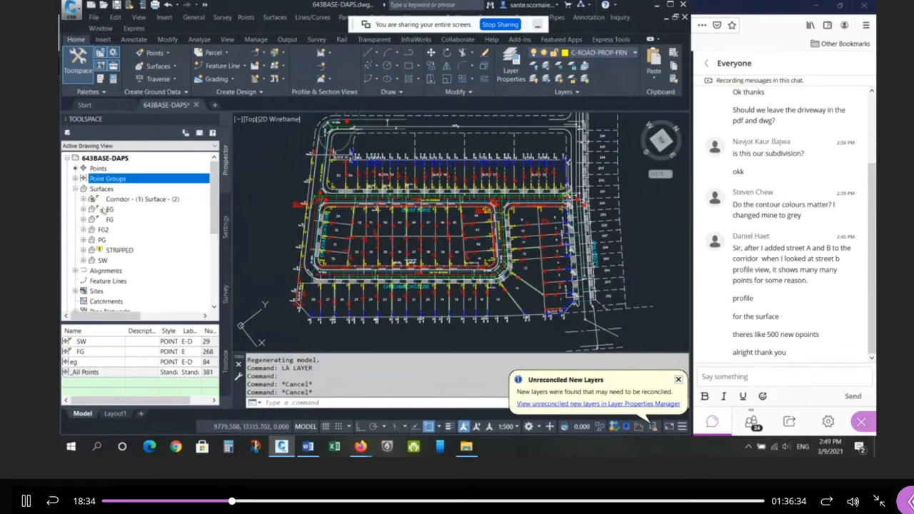
right_click(108, 210)
left_click(136, 214)
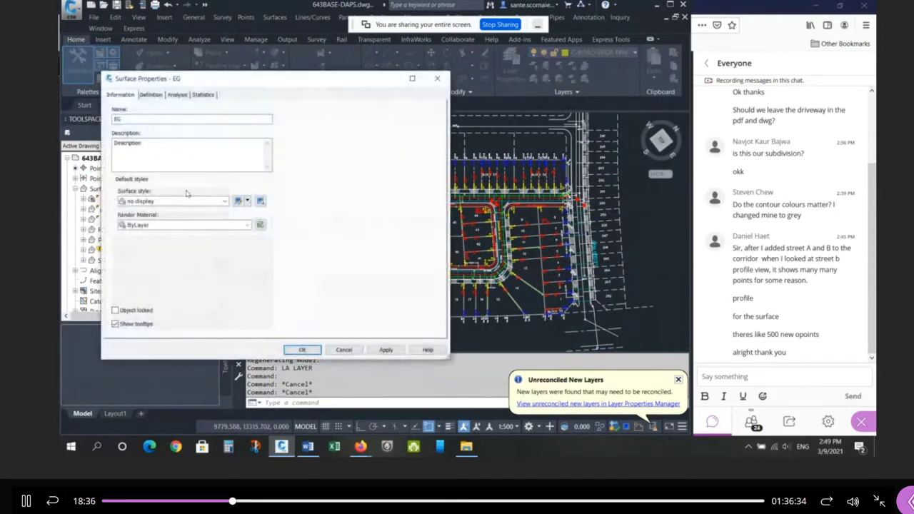
left_click(187, 201)
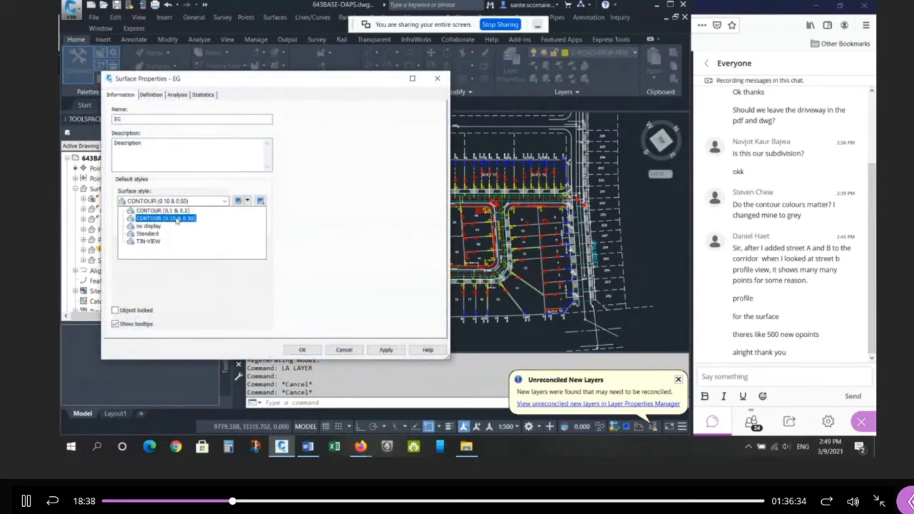
left_click(177, 218)
left_click(302, 349)
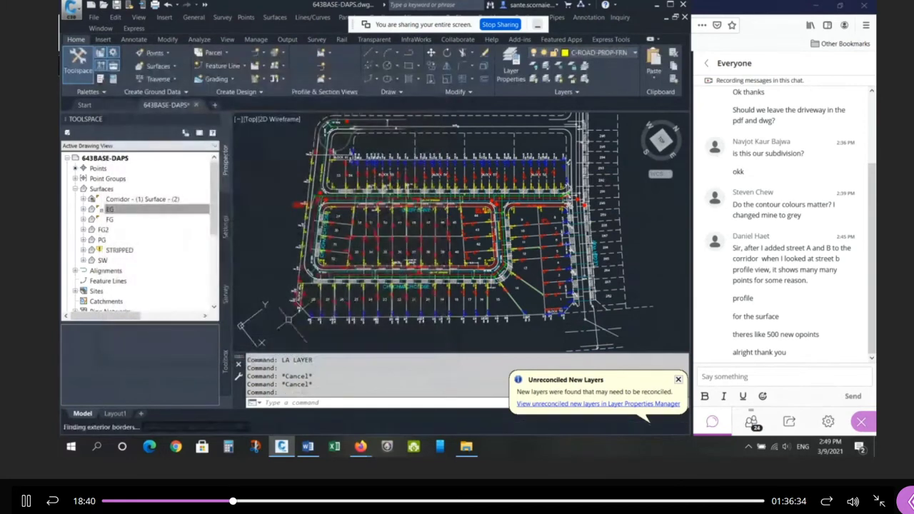
Change the EG surface's style to CONTOUR (0.1 & 0.2) in its surface properties
right_click(170, 212)
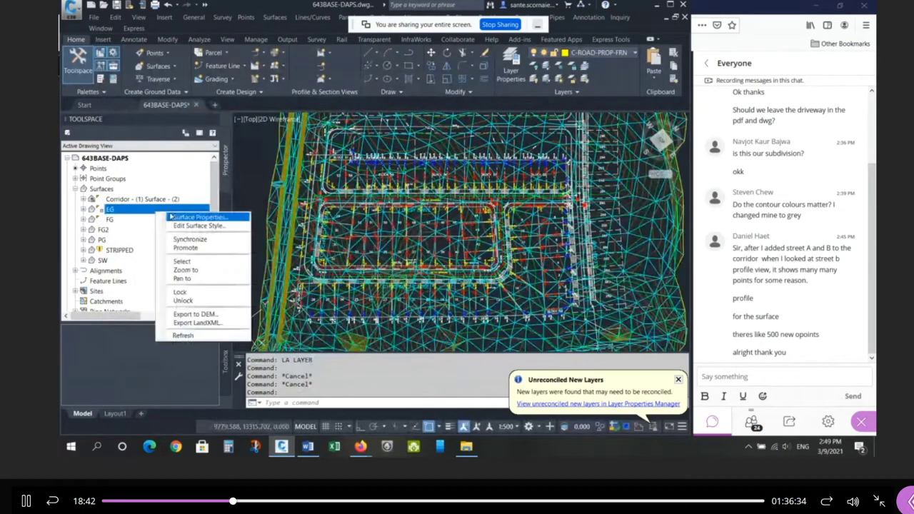
left_click(178, 216)
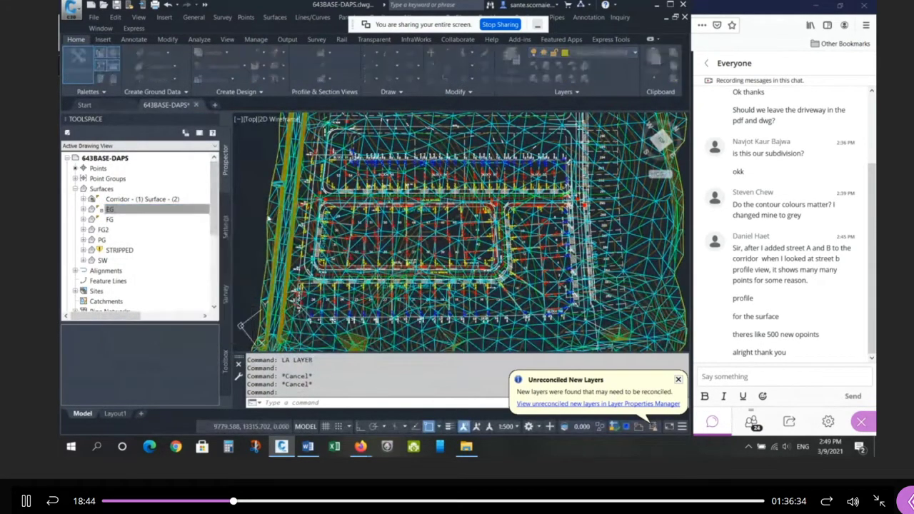
left_click(184, 201)
left_click(177, 215)
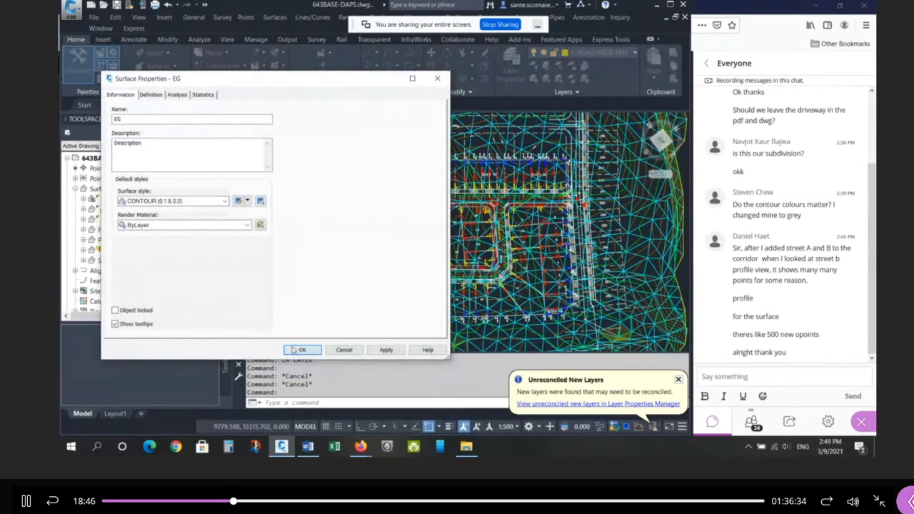
left_click(302, 349)
scroll(433, 238, "down", 2)
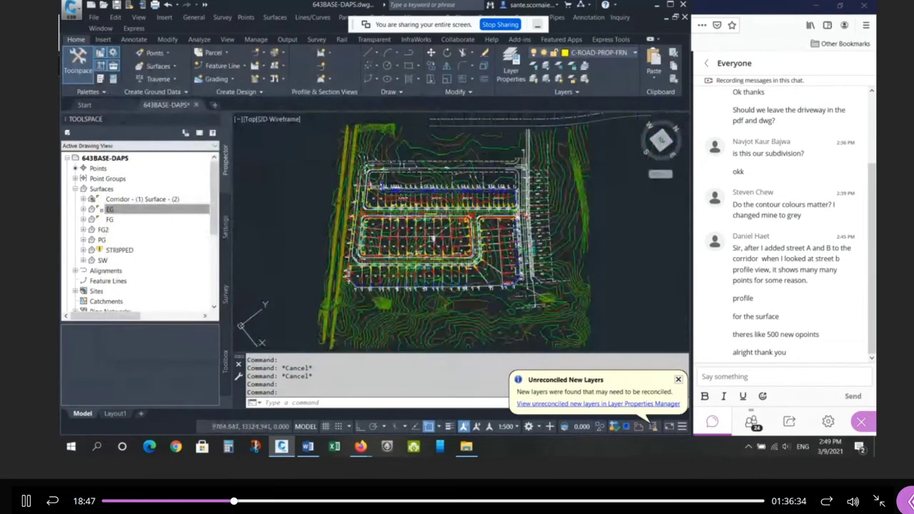
mouse_move(433, 239)
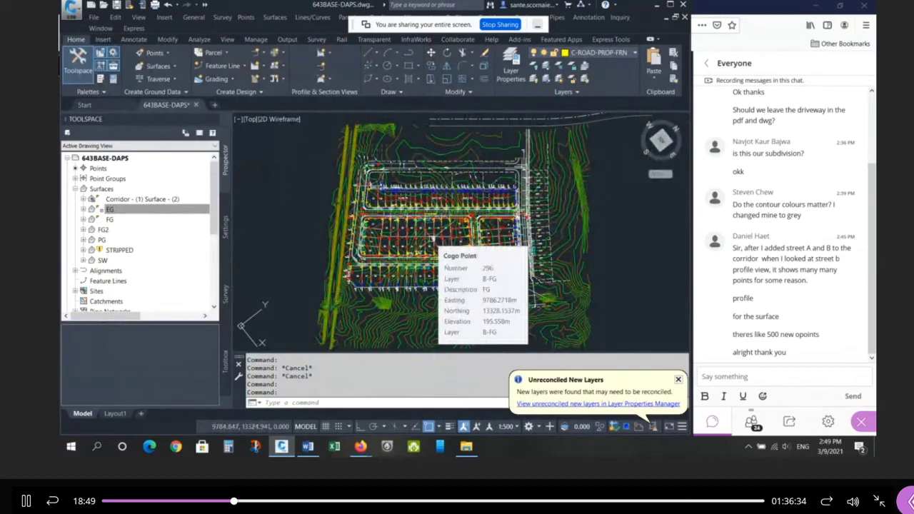
Collapse the list of surfaces and save the 643BASE-DAPS drawing
left_click(112, 223)
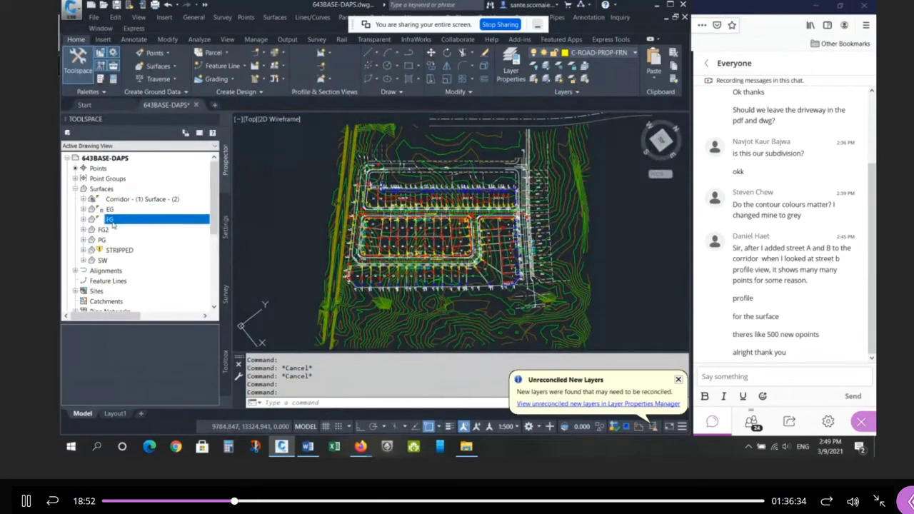
left_click(77, 188)
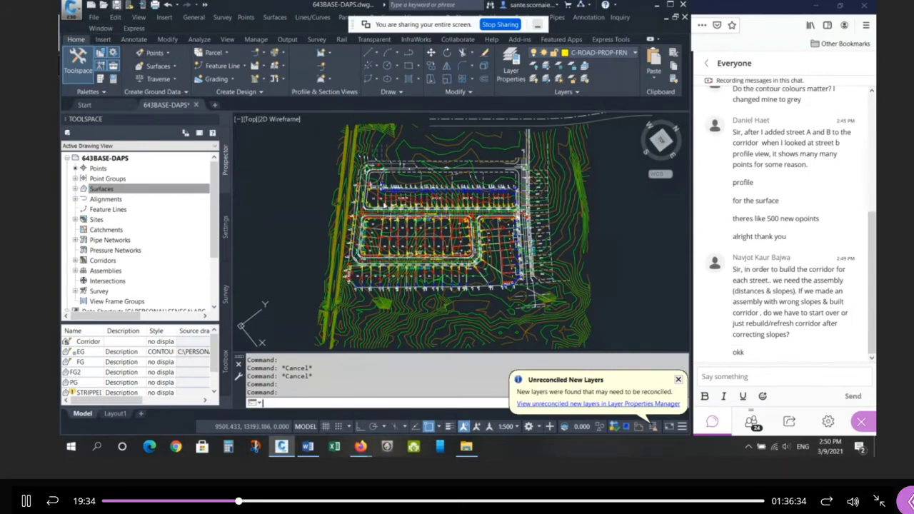
key("ctrl+s")
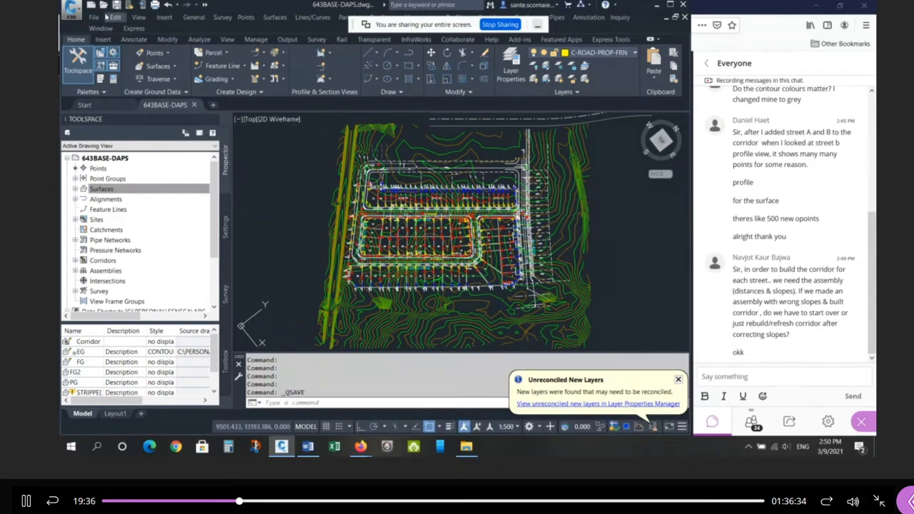
Open the 643BASE.dwg drawing from the MED643 folder
left_click(105, 5)
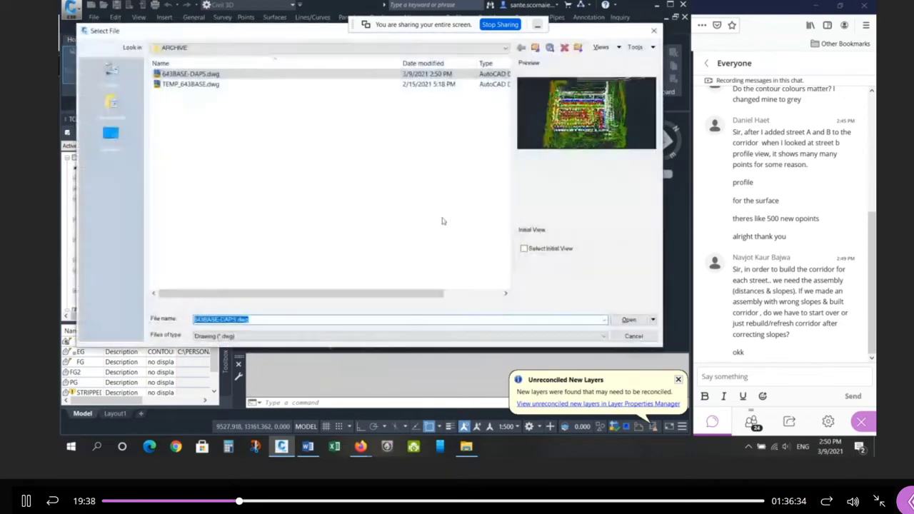
left_click(535, 47)
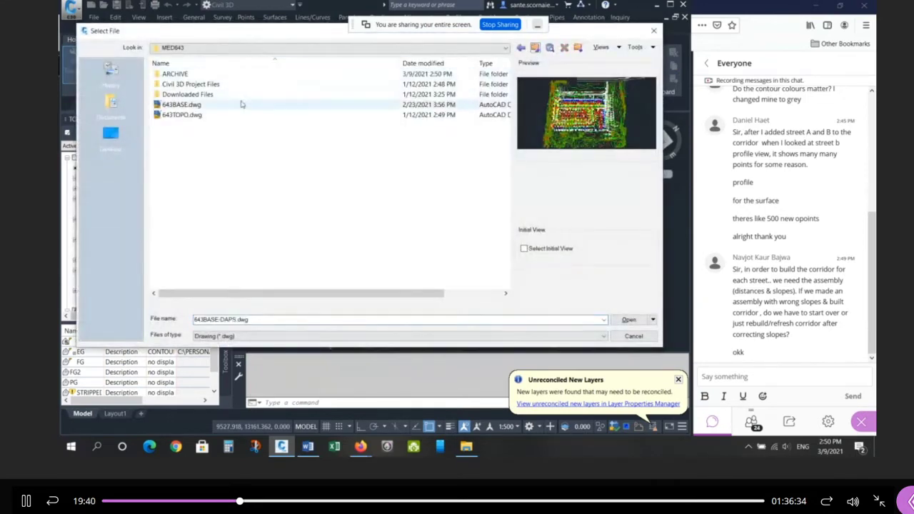
left_click(207, 107)
left_click(630, 319)
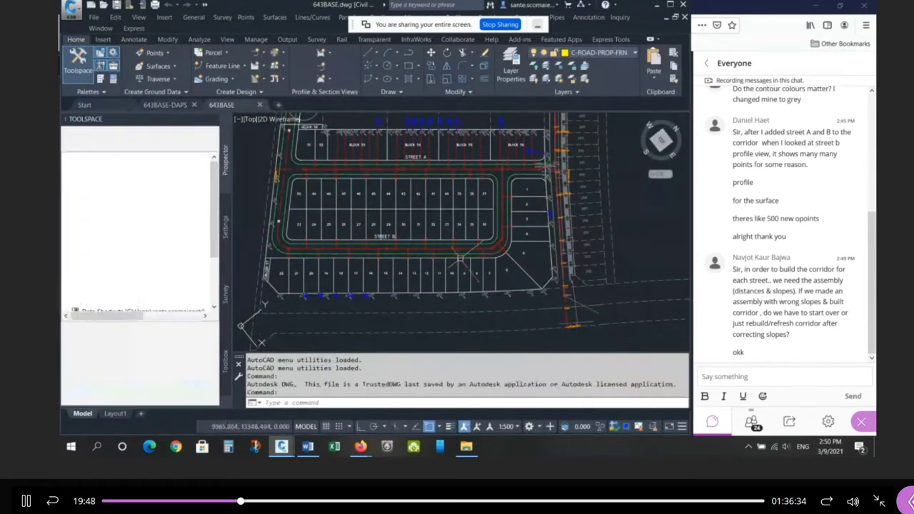
Examine the site plan and the profile views placed away from it in the drawing
scroll(497, 284, "down", 6)
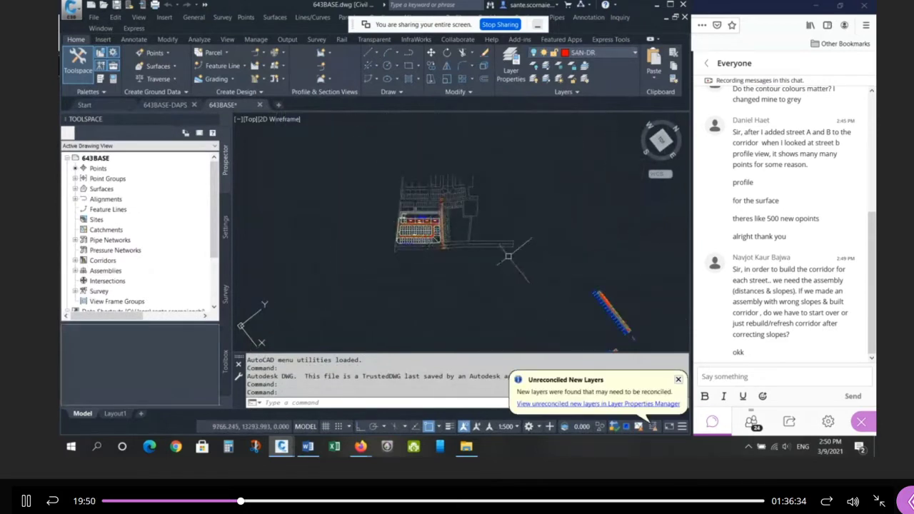
key("Escape")
key("Escape")
key("Escape")
scroll(496, 284, "up", 5)
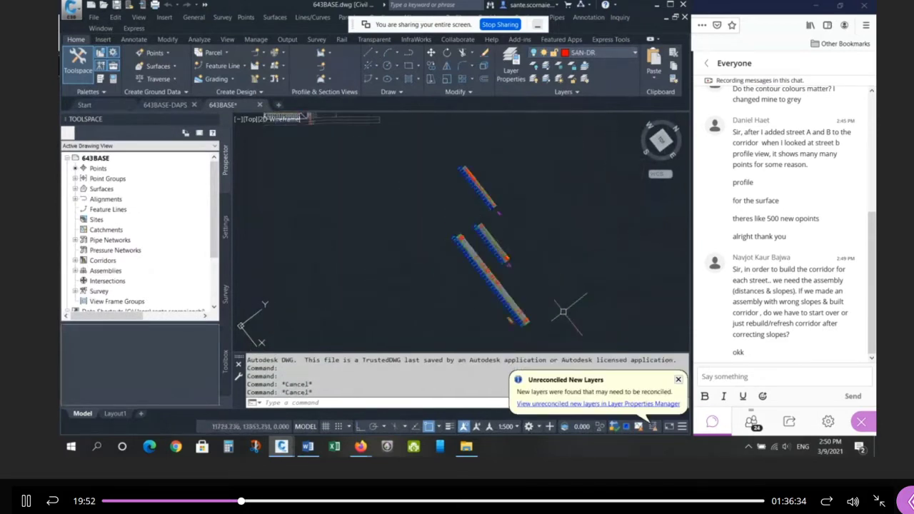
key("Escape")
scroll(536, 281, "down", 4)
scroll(454, 200, "up", 4)
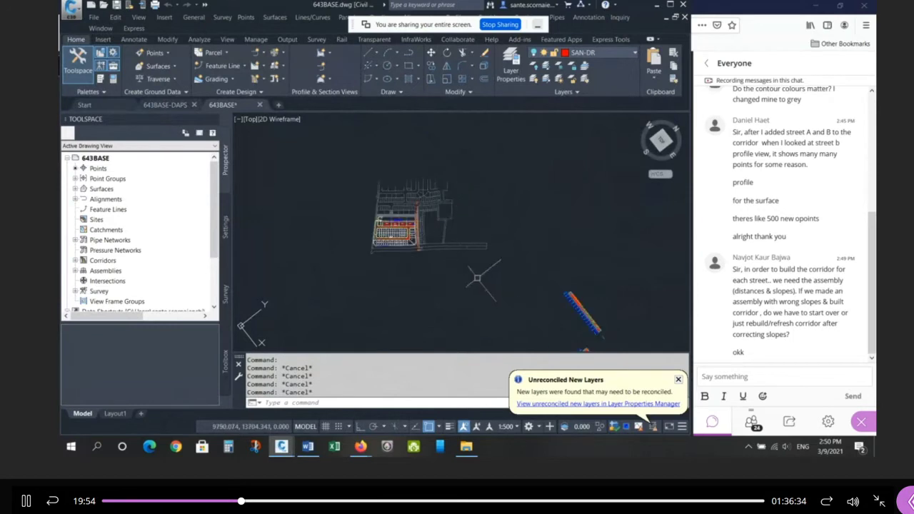
key("Escape")
scroll(647, 344, "up", 6)
scroll(483, 209, "down", 3)
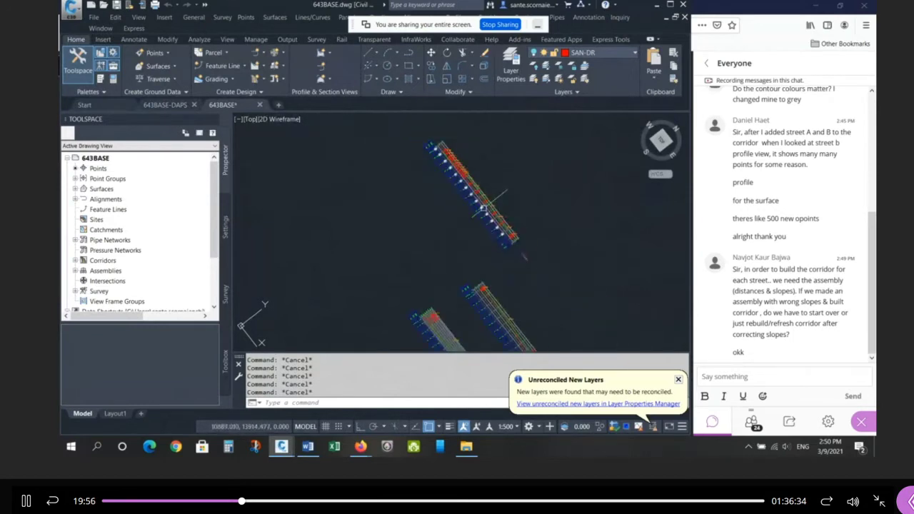
Set the UCS to World and align the view with the plan of the current UCS
type("ucs")
key("Return")
key("Return")
type("plan")
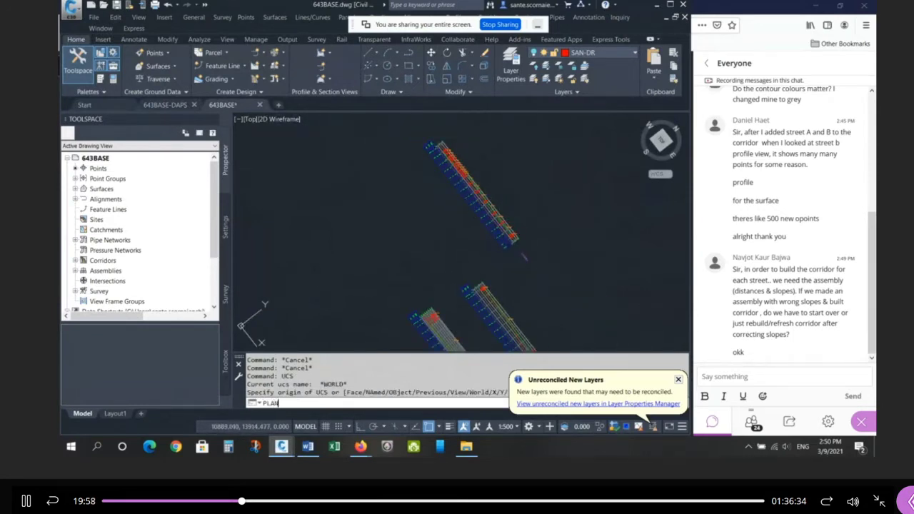
key("Return")
key("Return")
Set the slope of the two LinkWidthAndSlope subassemblies beside the road assembly's centreline to 2%
scroll(531, 172, "up", 10)
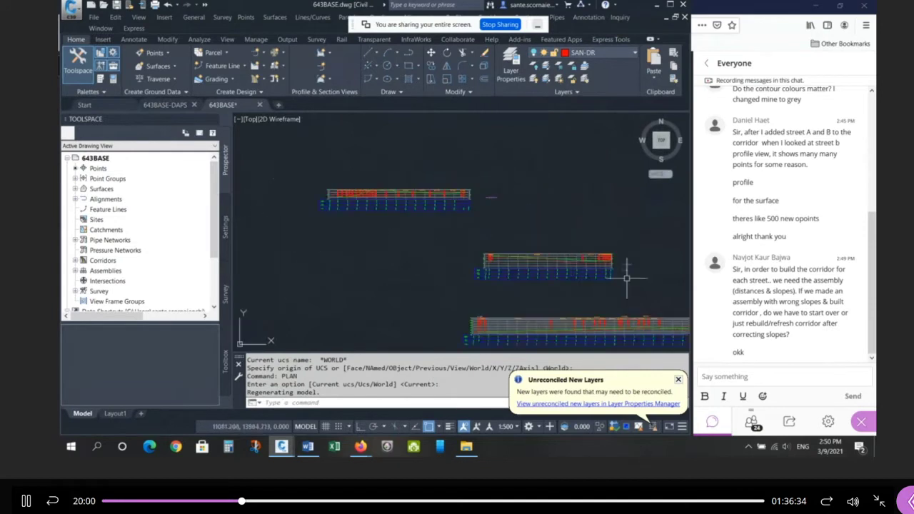
scroll(500, 228, "up", 2)
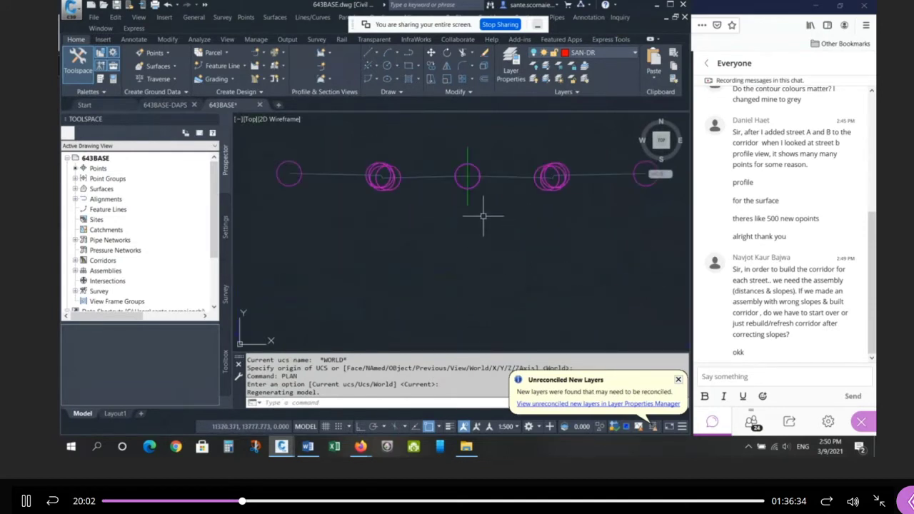
scroll(421, 201, "up", 2)
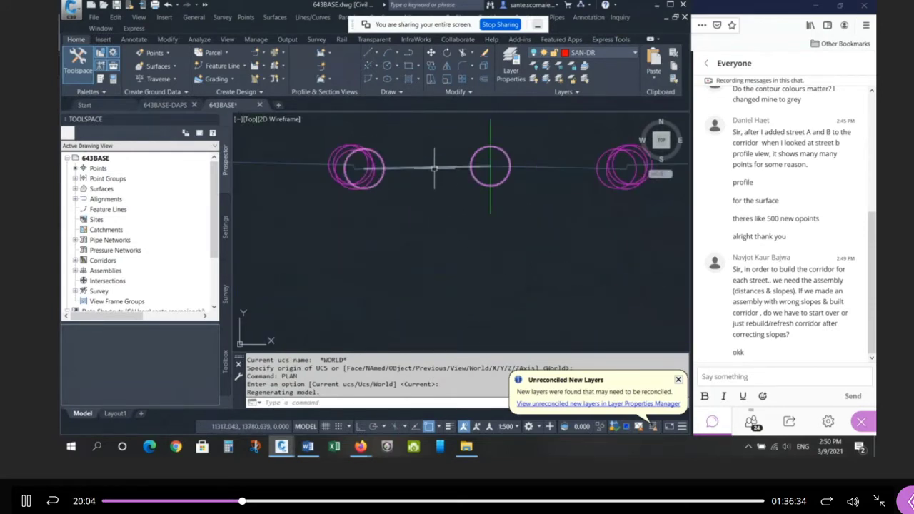
left_click(443, 169)
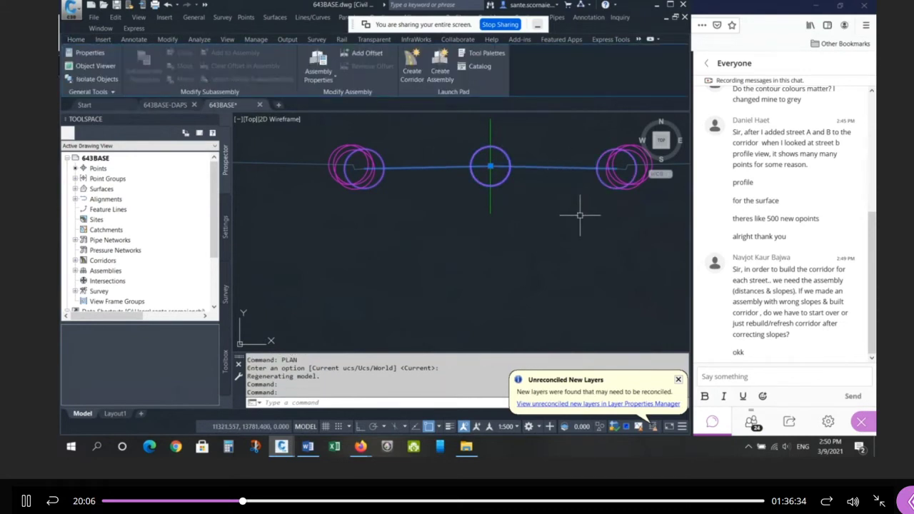
type("CH")
key("Return")
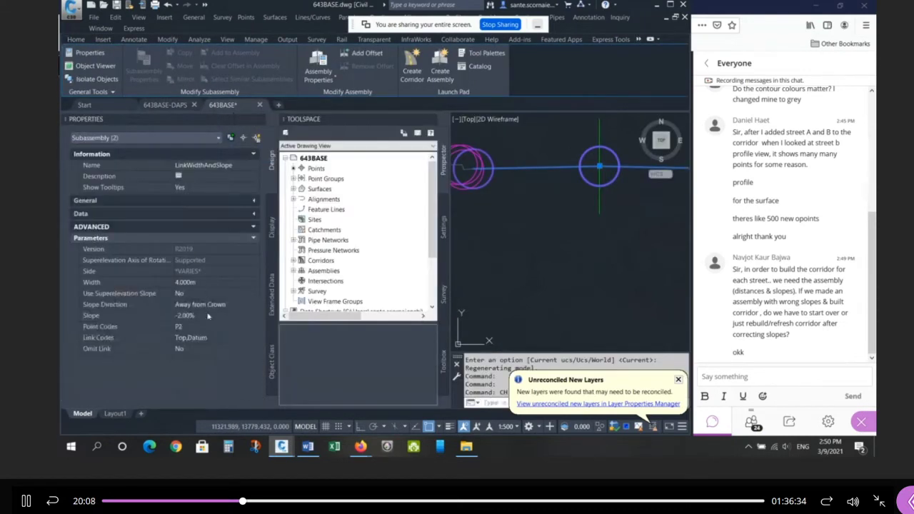
left_click(208, 316)
type("2")
key("Tab")
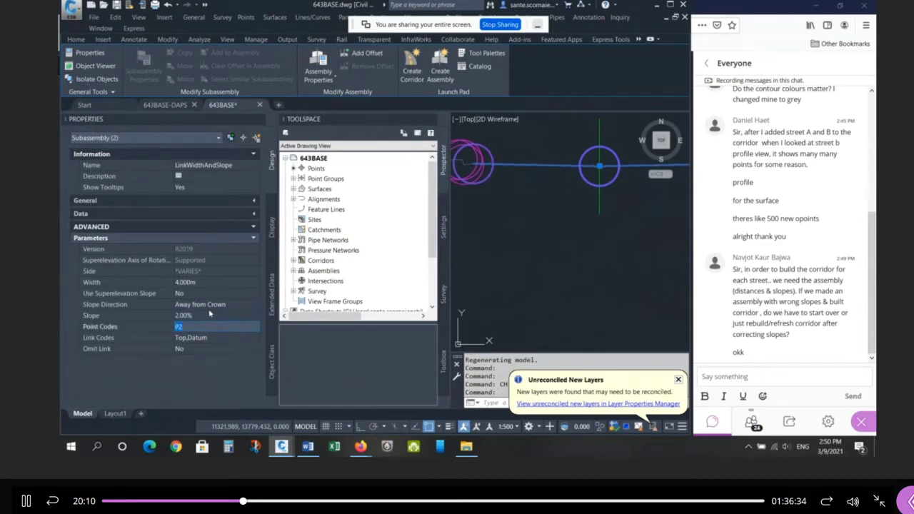
key("Escape")
key("Escape")
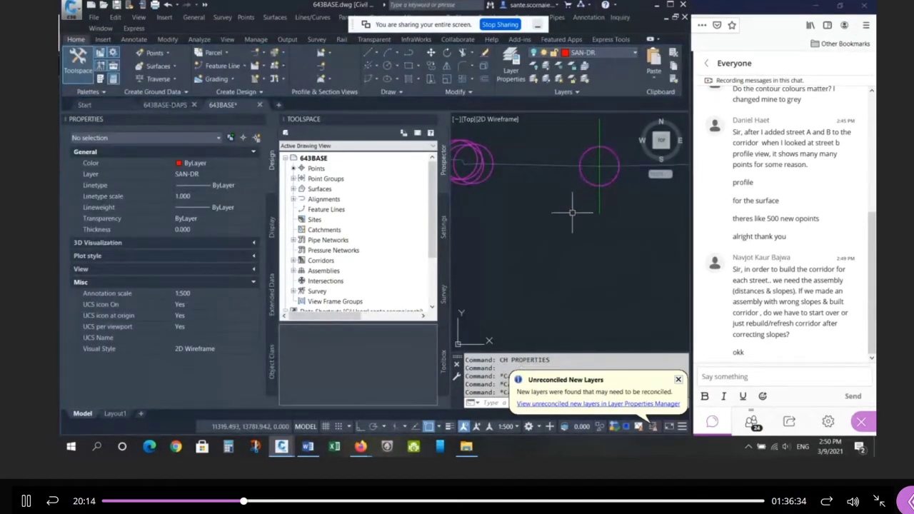
left_click(431, 120)
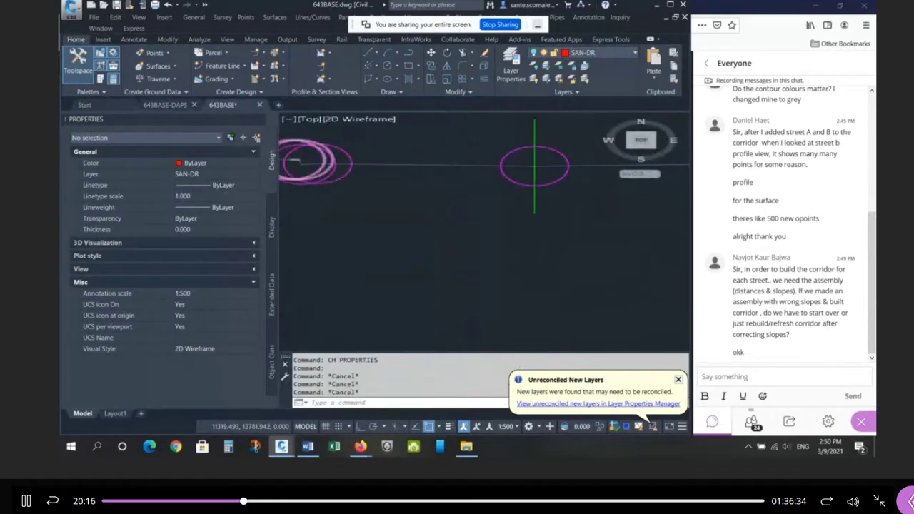
left_click(259, 104)
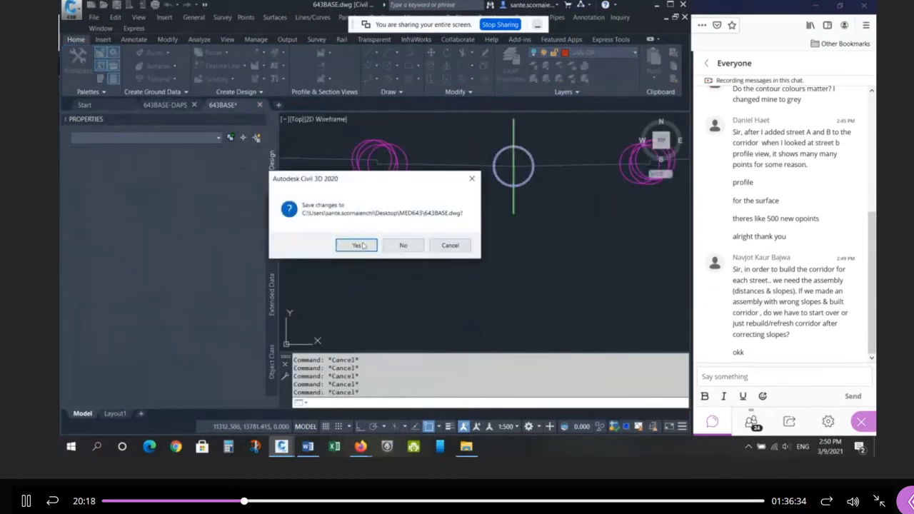
left_click(450, 245)
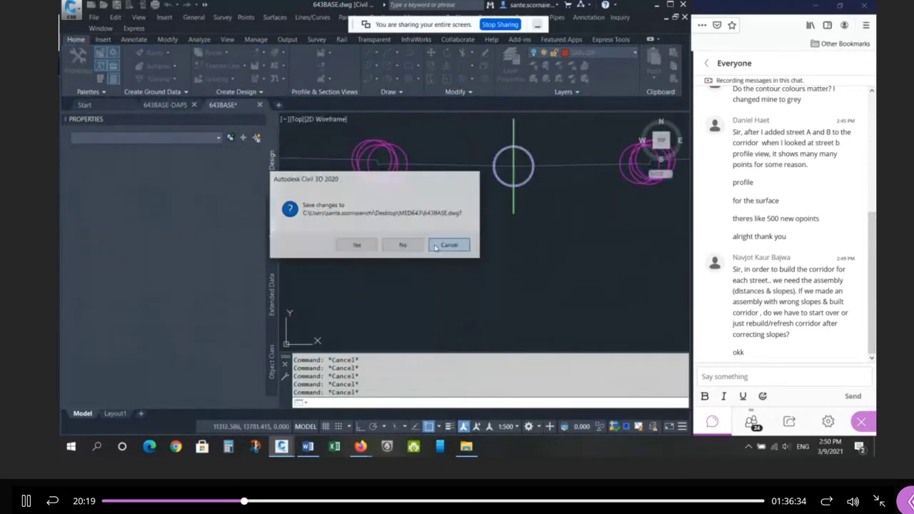
left_click(260, 105)
left_click(450, 245)
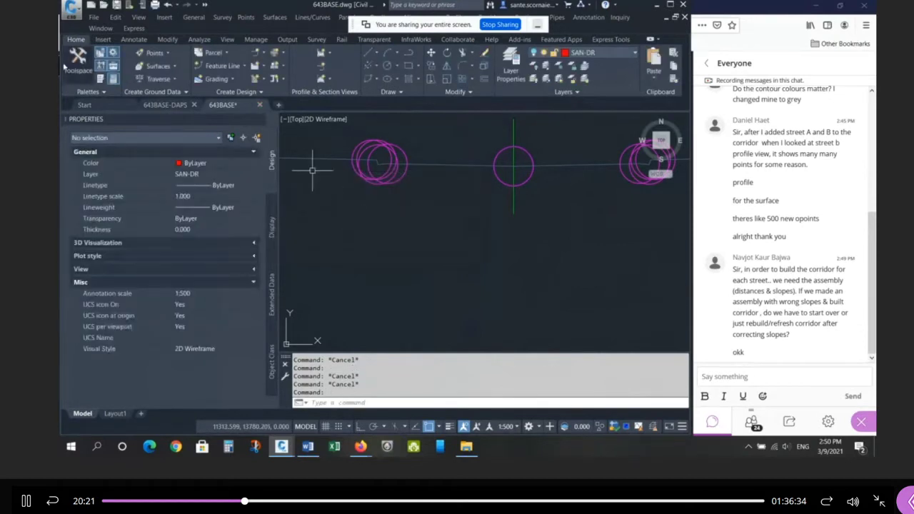
Restore the Toolspace in place of the object properties and select the ROADS corridor
left_click(260, 118)
left_click(78, 61)
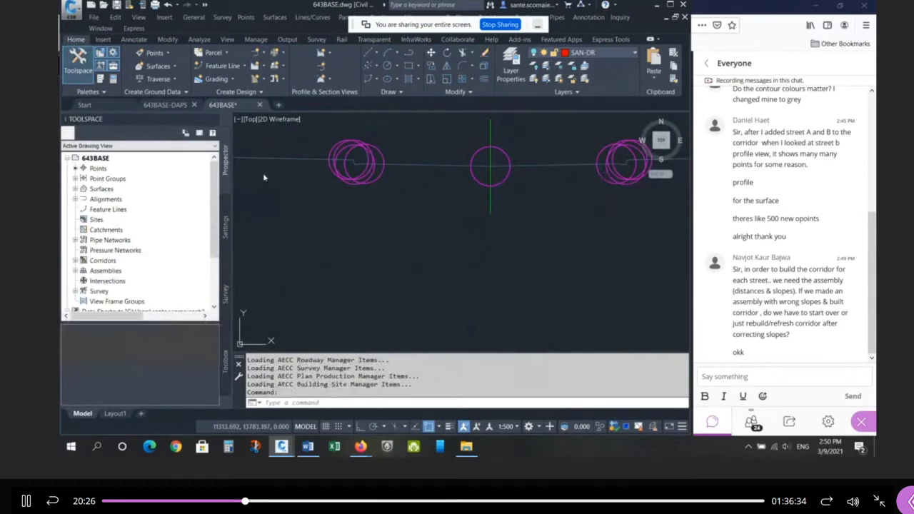
left_click(76, 260)
left_click(123, 271)
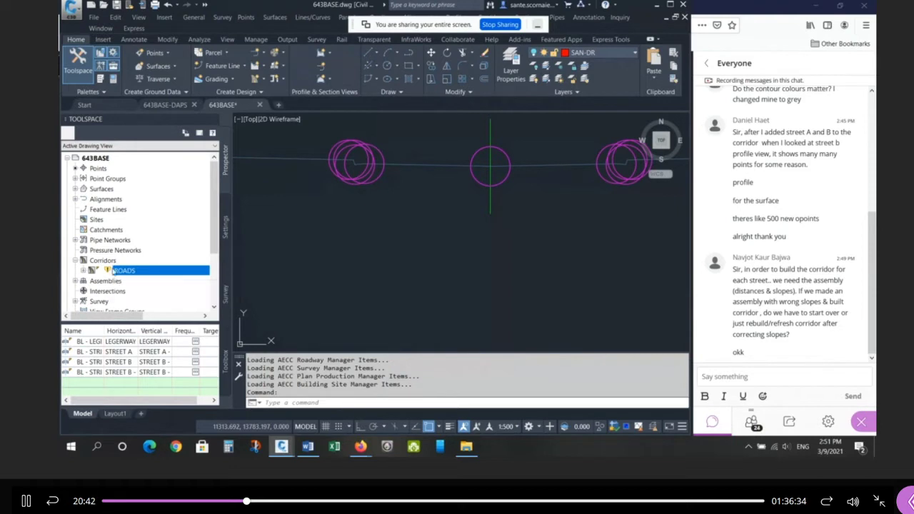
left_click(131, 271)
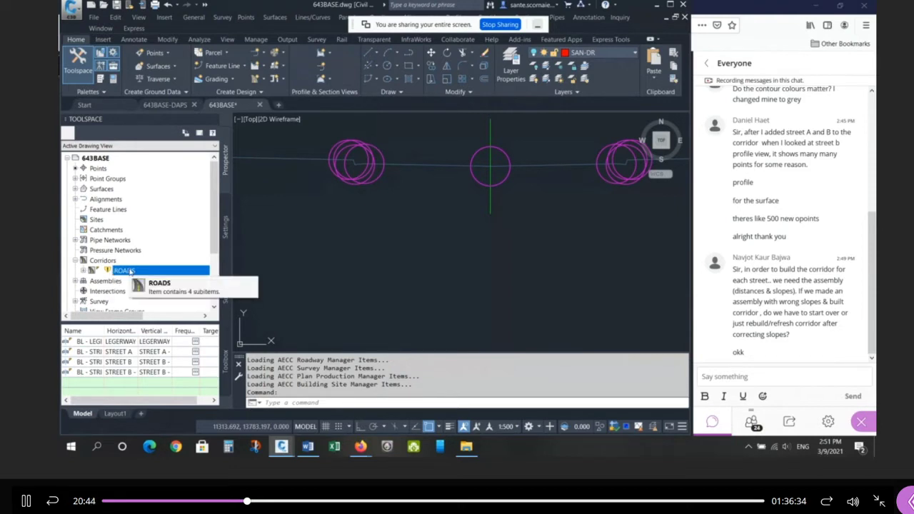
key("Escape")
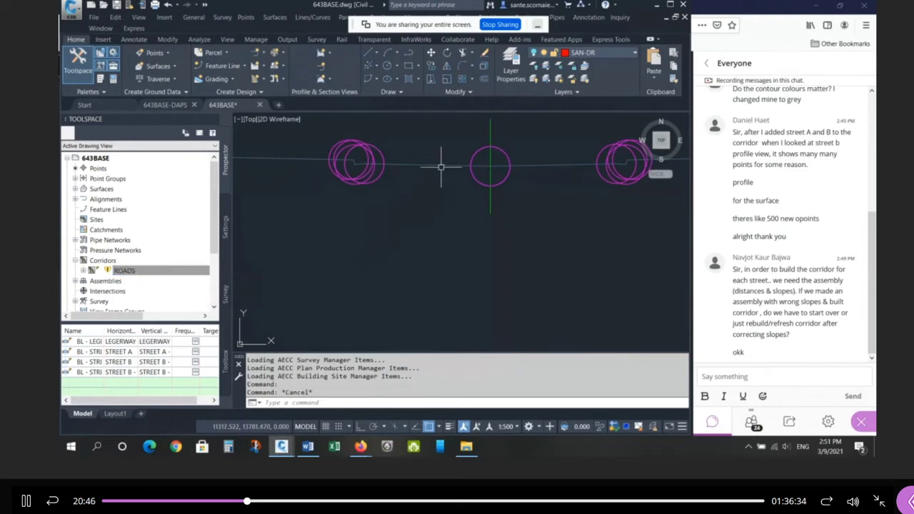
Set the slope of the two LinkWidthAndSlope subassemblies beside the centreline to -2%
left_click(441, 166)
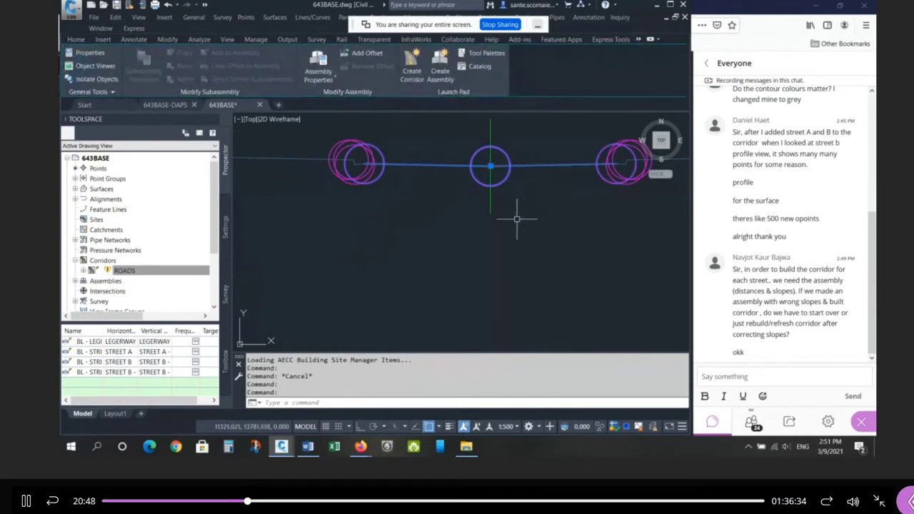
type("ch")
key("Return")
left_click(205, 319)
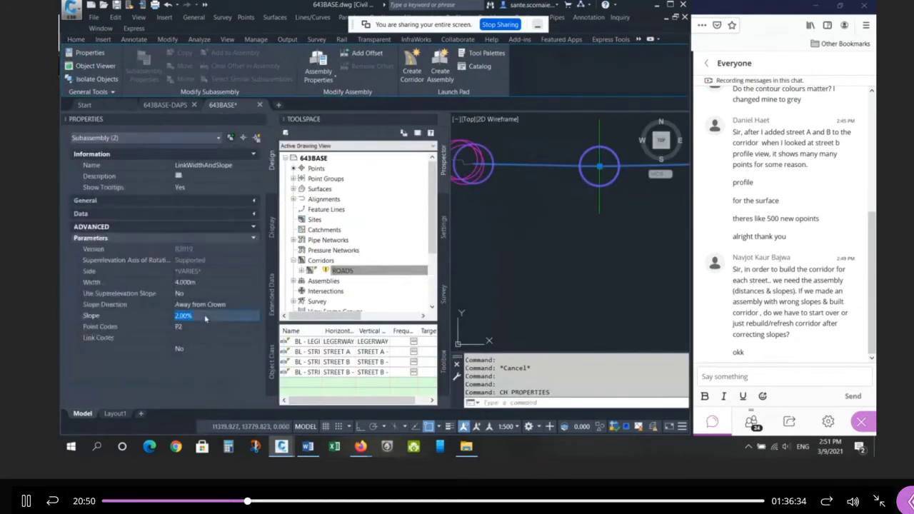
type("-2")
key("Return")
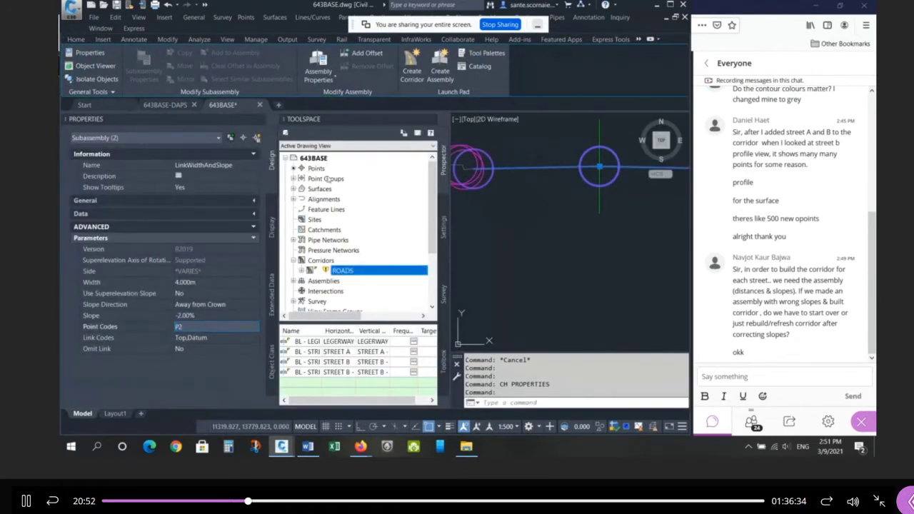
Rebuild the ROADS corridor and close the Toolspace
right_click(340, 273)
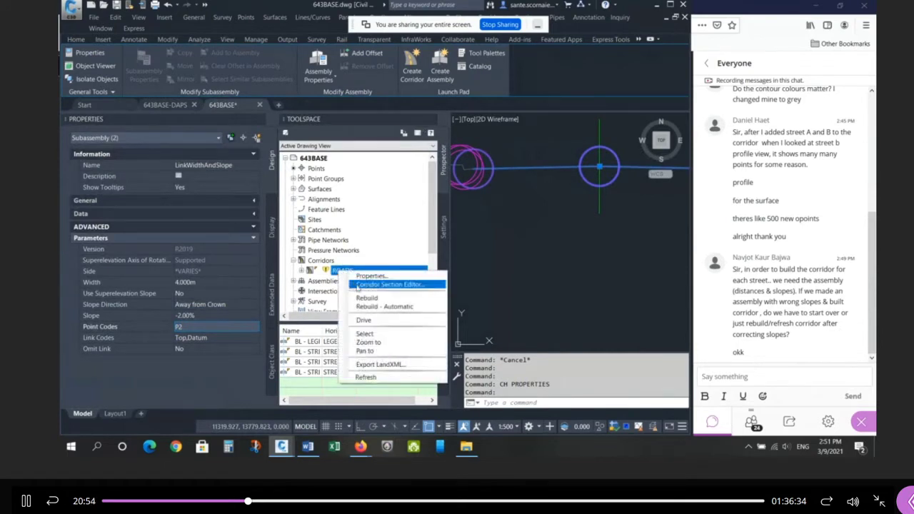
left_click(358, 299)
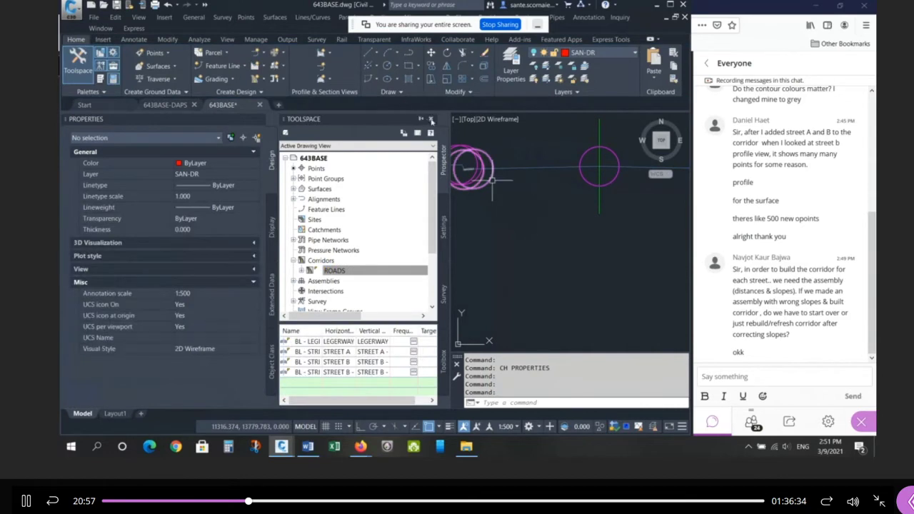
left_click(432, 119)
Examine the road assemblies and the subdivision plan's lots, streets and Street B corner
scroll(485, 236, "down", 2)
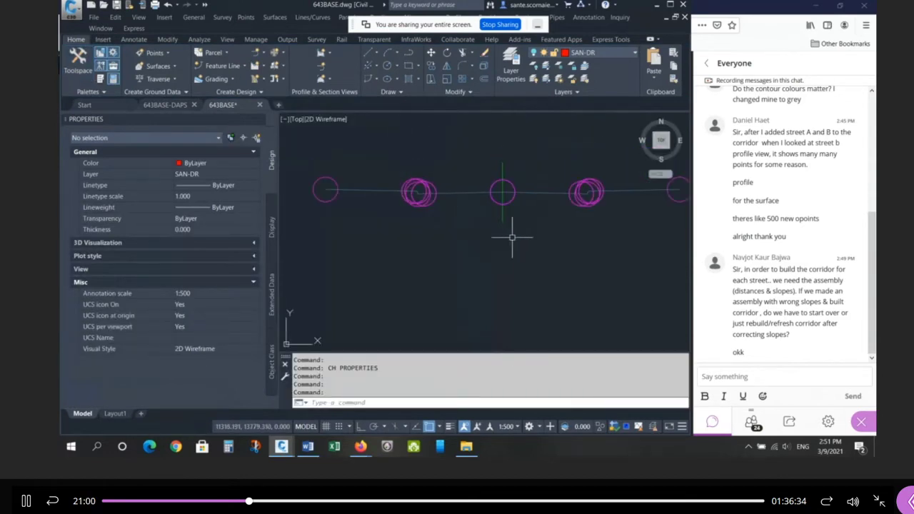
scroll(530, 228, "down", 5)
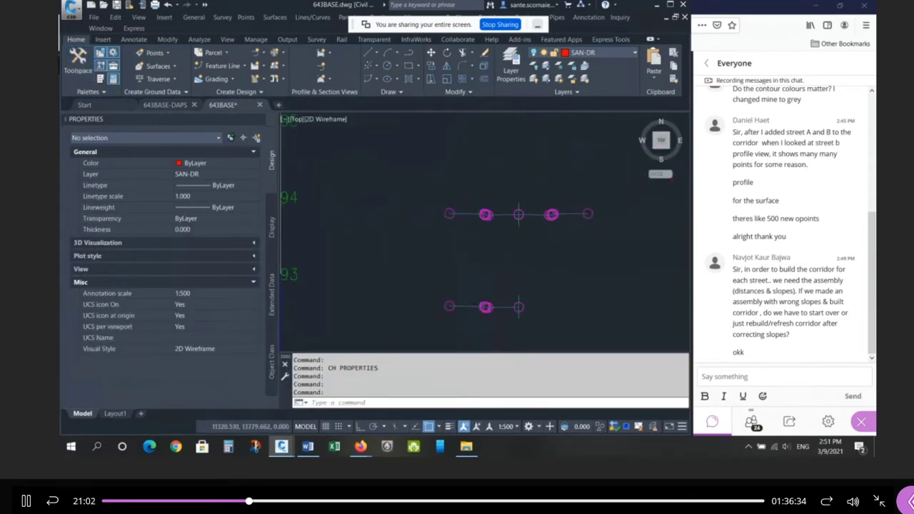
scroll(417, 263, "up", 4)
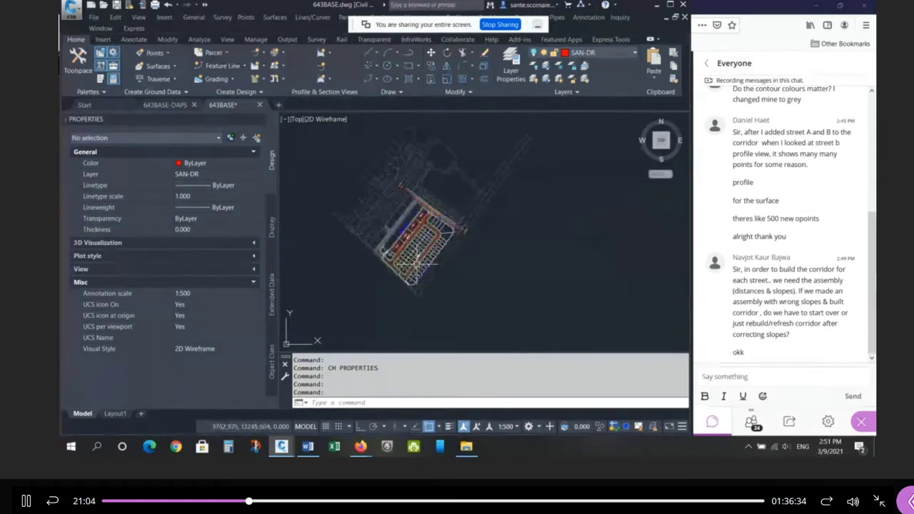
scroll(417, 264, "up", 5)
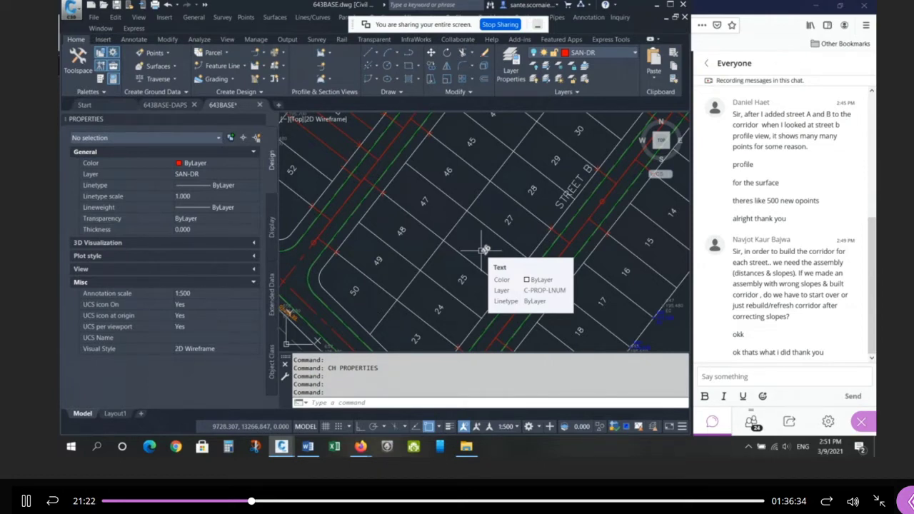
scroll(483, 250, "down", 6)
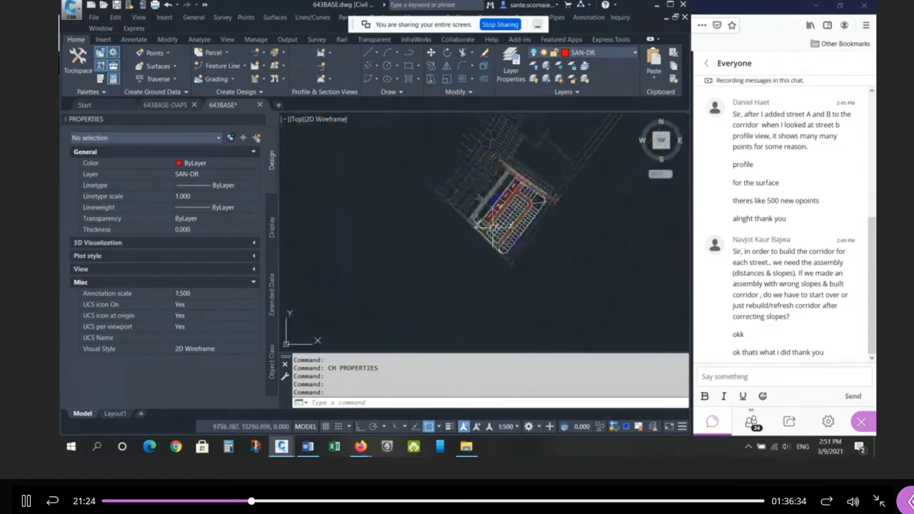
scroll(631, 211, "up", 4)
scroll(459, 224, "down", 2)
scroll(490, 238, "up", 5)
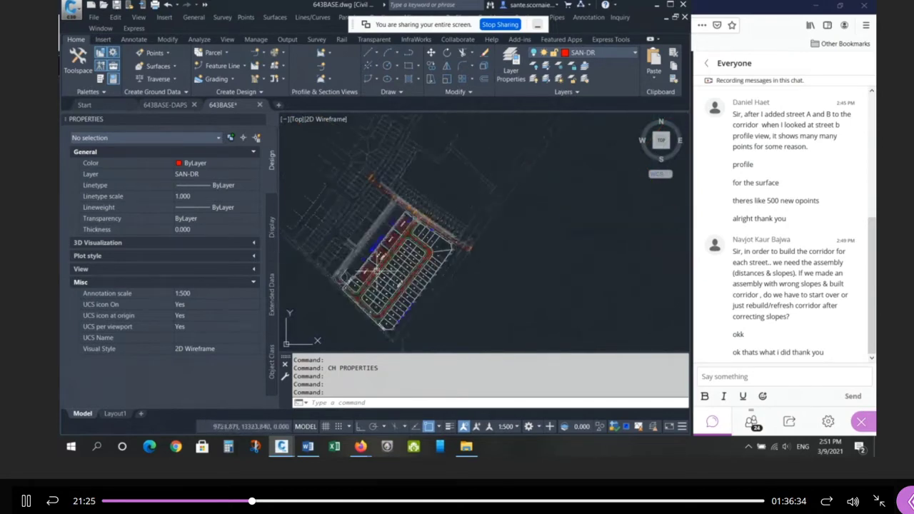
scroll(478, 176, "down", 6)
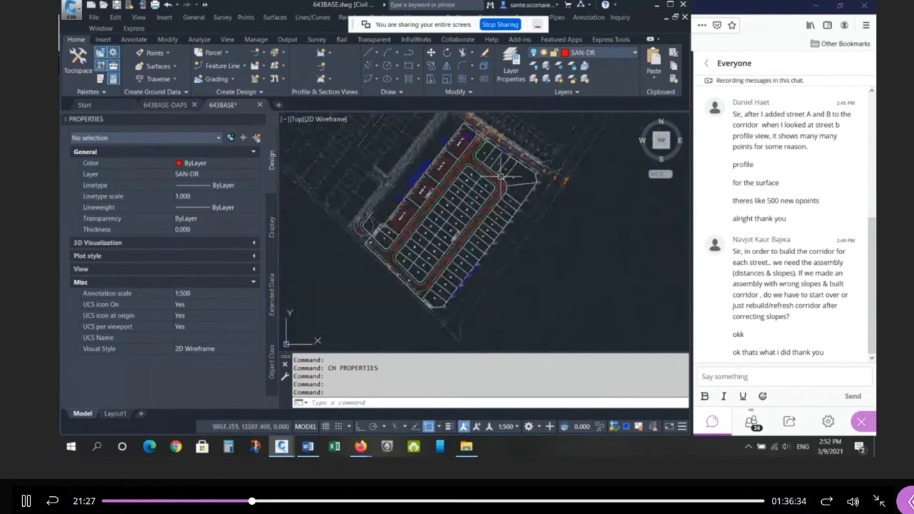
scroll(379, 270, "up", 4)
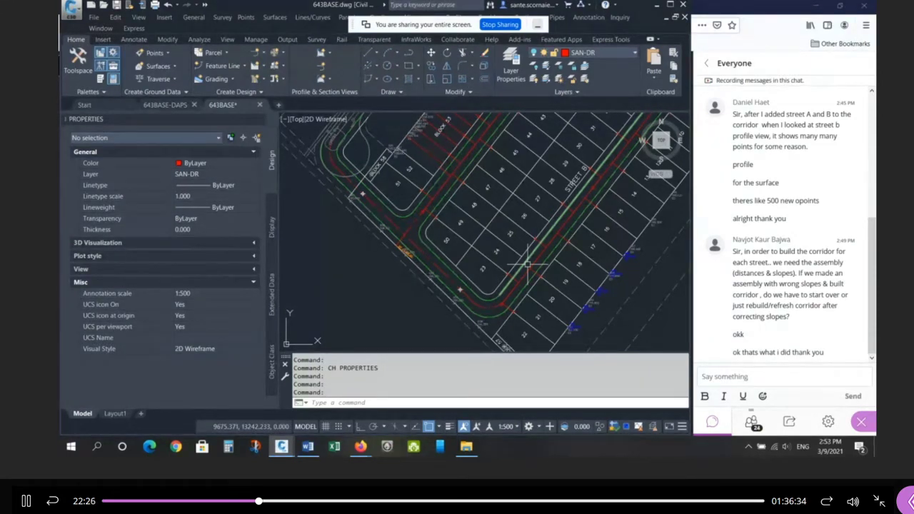
scroll(527, 265, "down", 5)
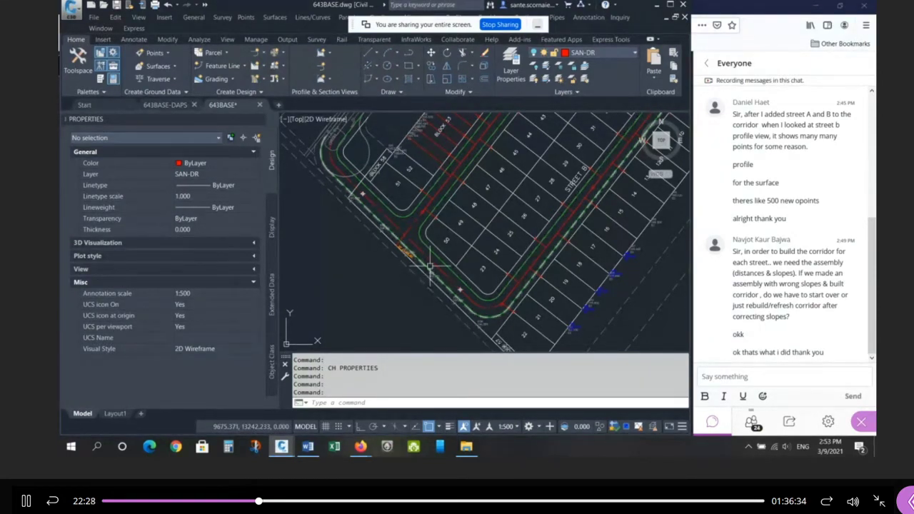
scroll(502, 175, "up", 2)
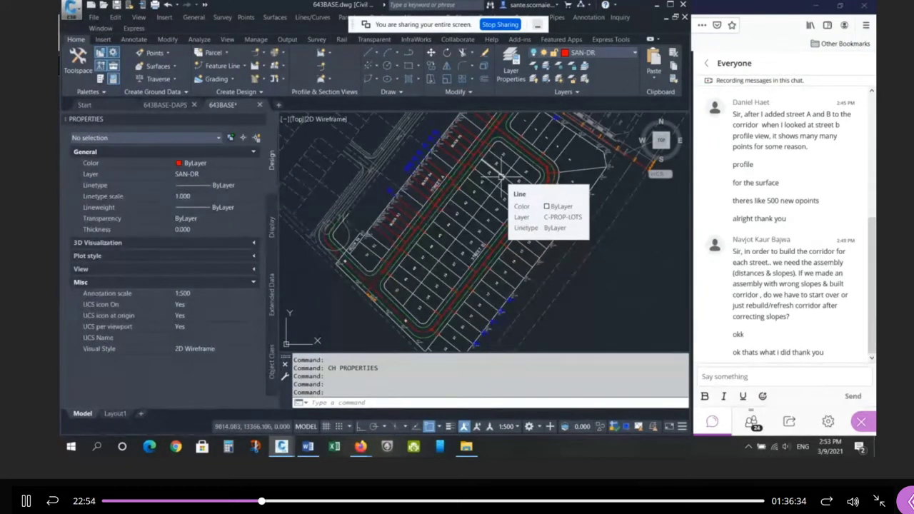
scroll(504, 182, "down", 3)
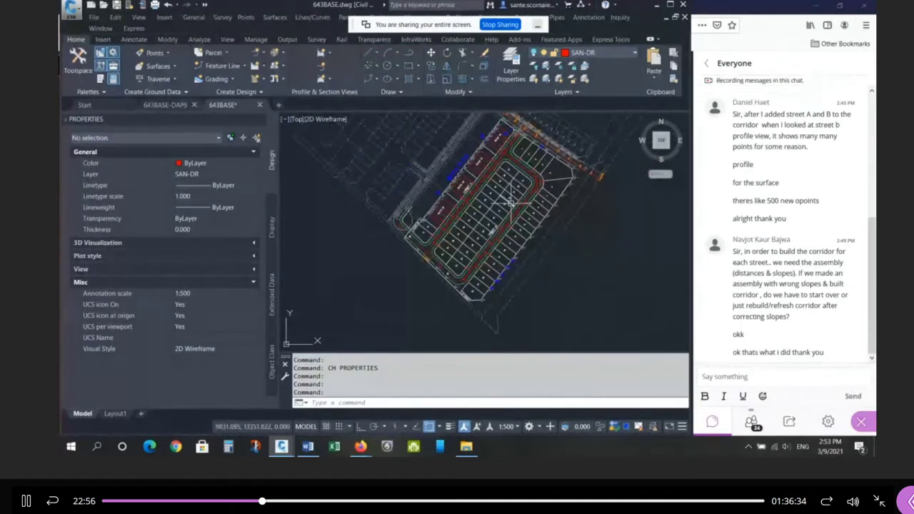
mouse_move(506, 191)
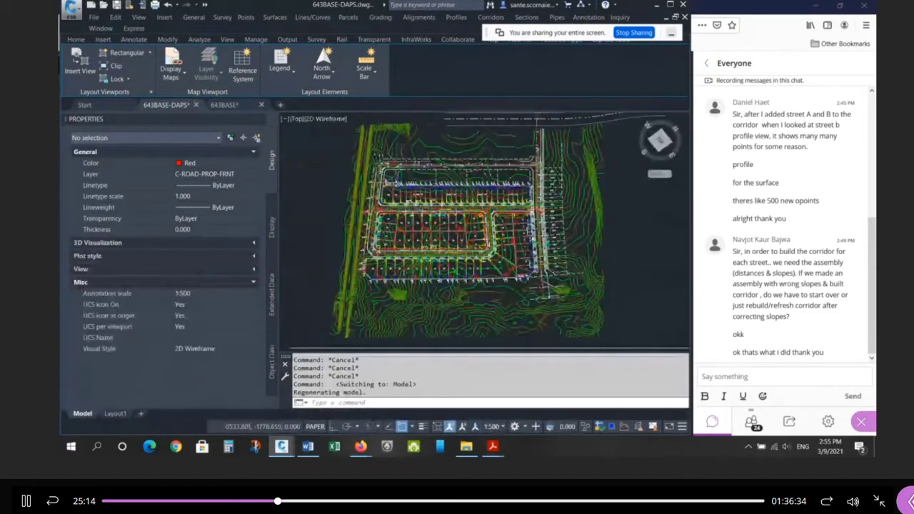
List the object information of the contour surface in the 643BASE-DAPS model space
left_click(443, 319)
type("li")
key("Return")
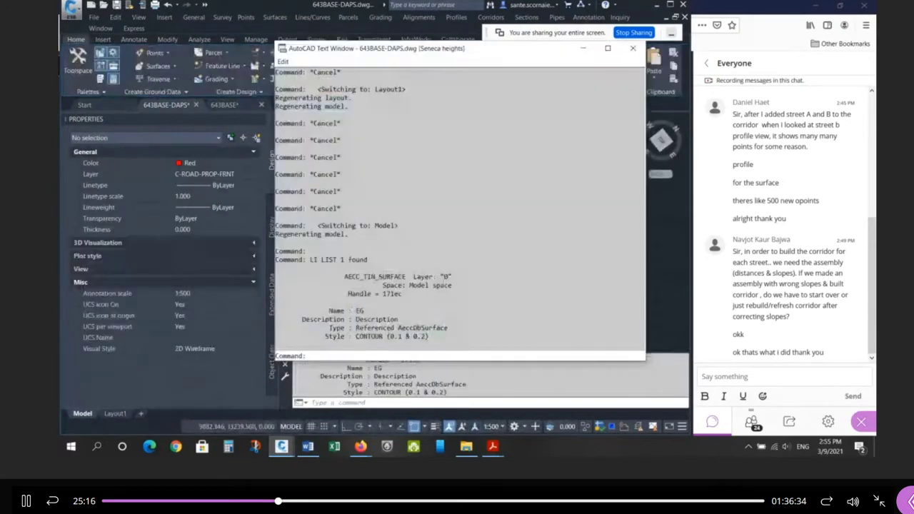
left_click_drag(448, 276, 446, 285)
key("Escape")
key("Return")
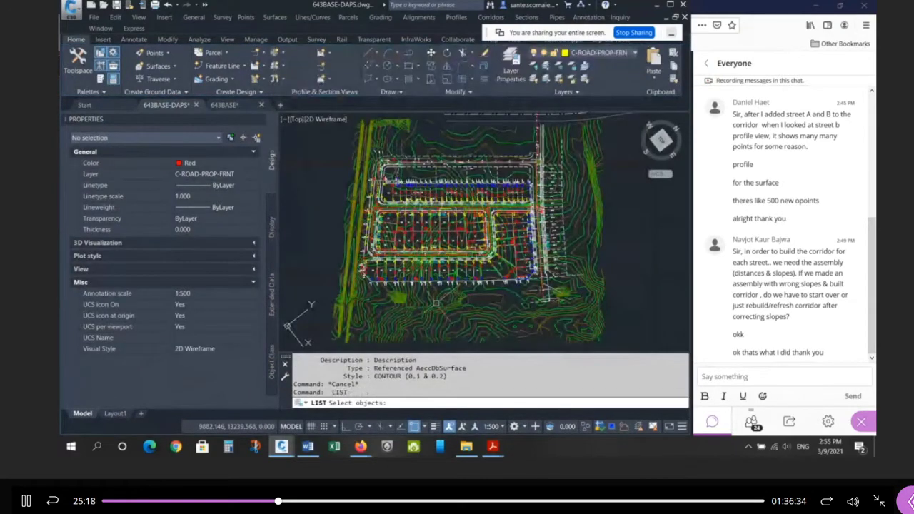
key("Escape")
type("la")
key("Return")
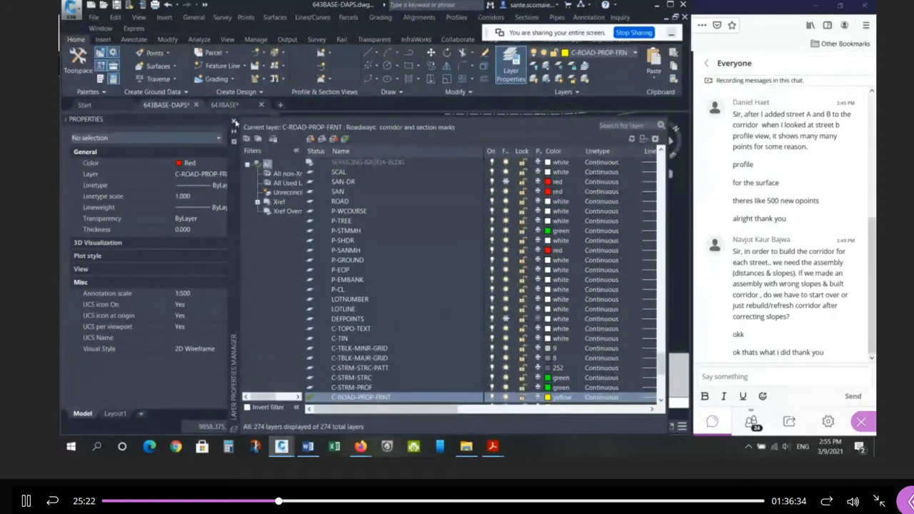
left_click(233, 121)
key("Escape")
key("Escape")
Assign the EG contour surface to the C-TIN layer and close its properties
left_click(345, 297)
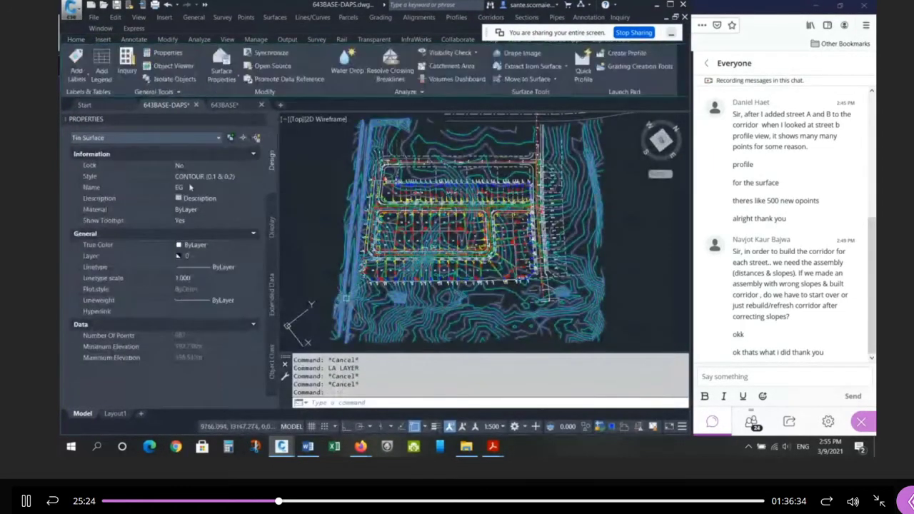
left_click(207, 256)
scroll(211, 250, "down", 3)
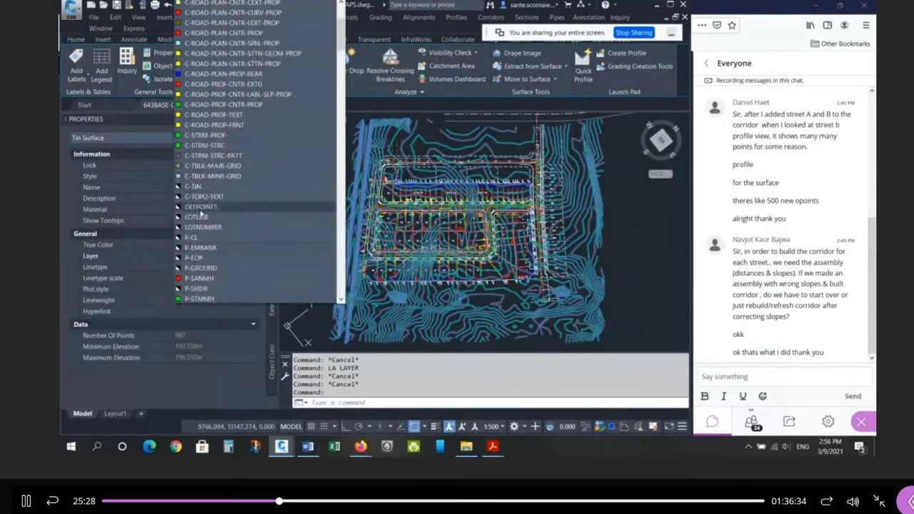
left_click(194, 189)
left_click(261, 119)
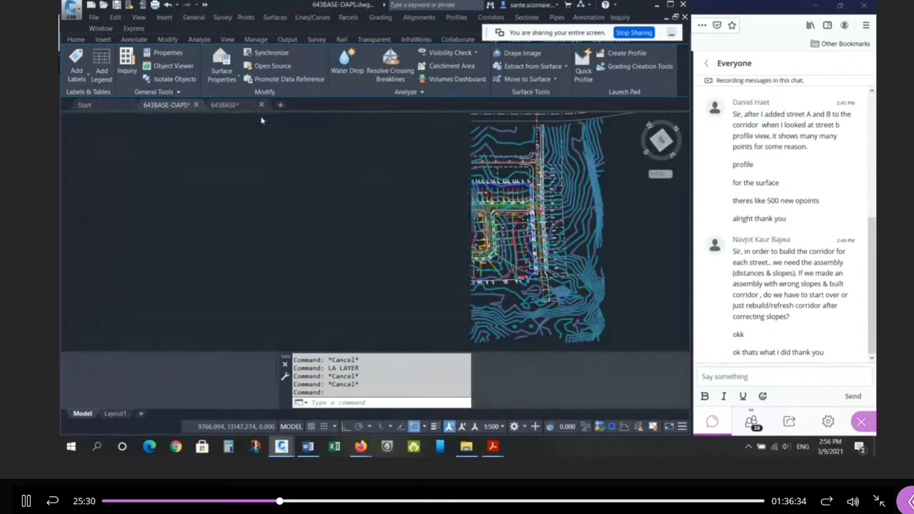
key("Escape")
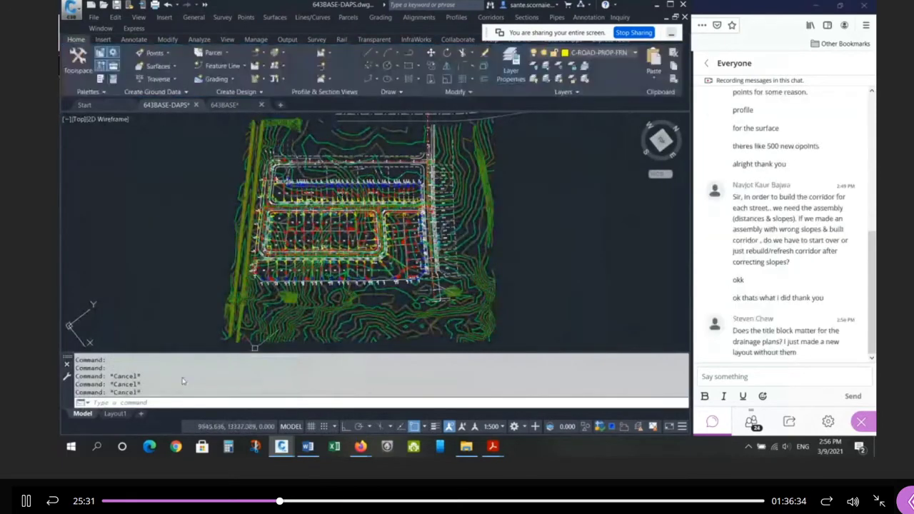
Switch to Layout1 and inspect the sheet's viewport and the title block with its scale bar
left_click(116, 414)
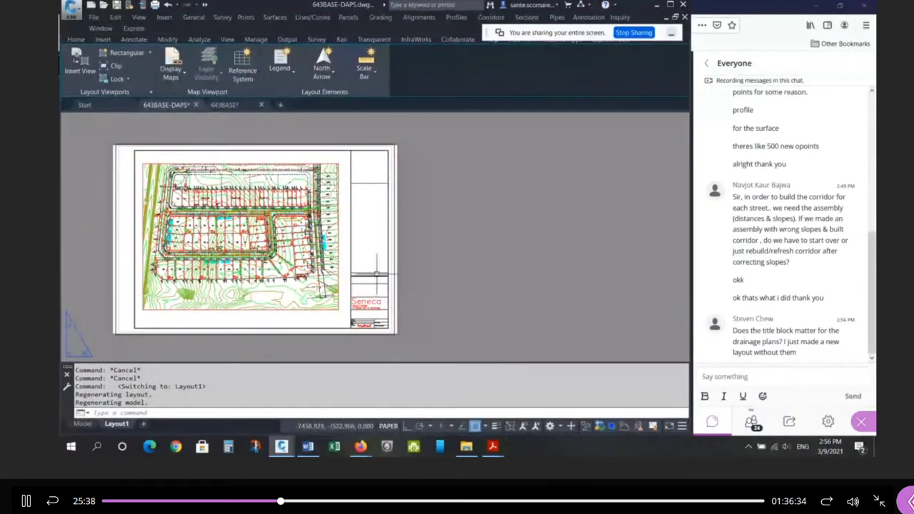
left_click(339, 228)
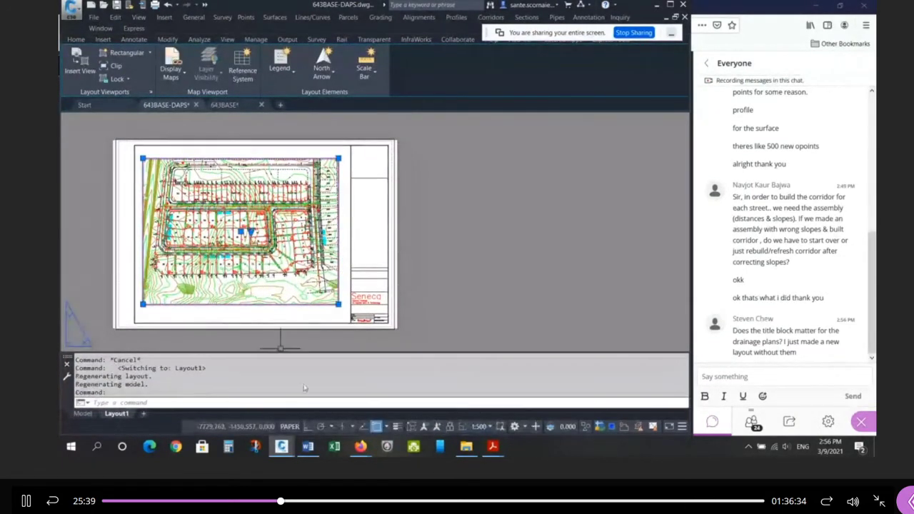
key("Escape")
key("Escape")
scroll(358, 327, "up", 5)
scroll(523, 306, "up", 3)
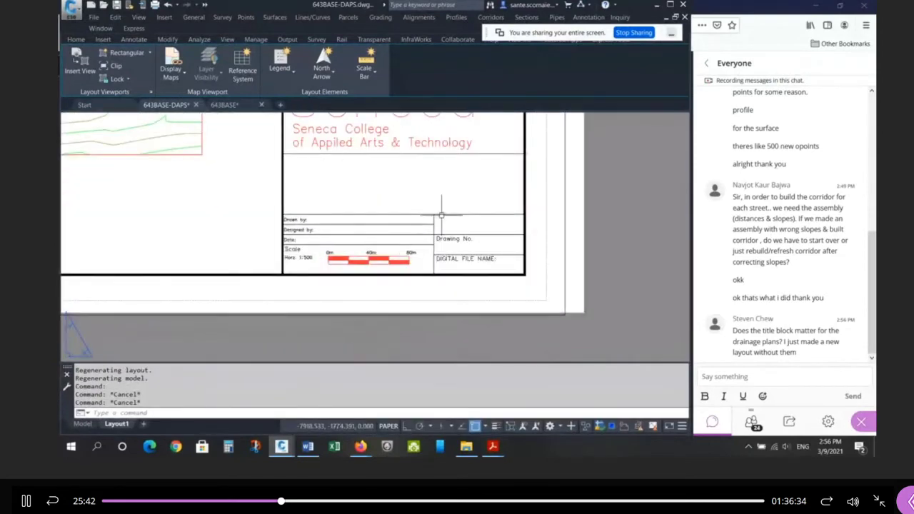
scroll(524, 305, "down", 8)
scroll(523, 306, "down", 5)
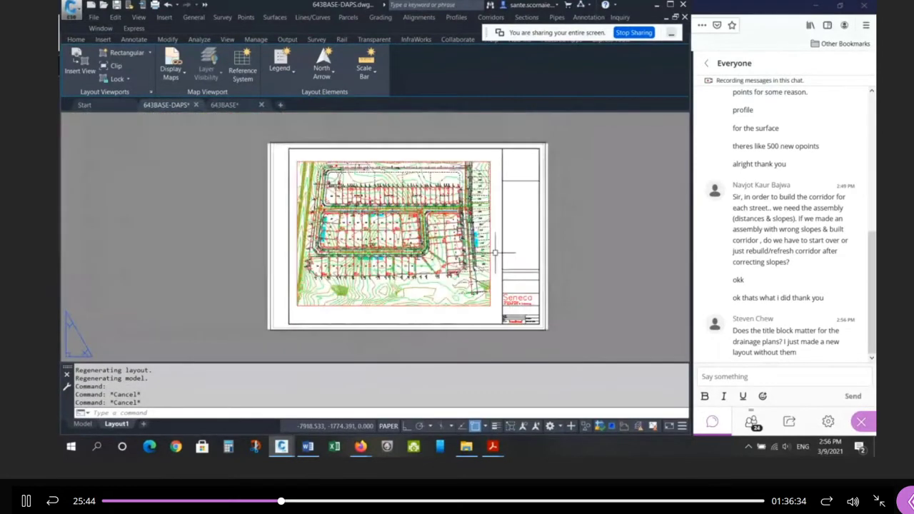
Show the properties of the Layout1 viewport and look through the layers available for it
left_click(491, 259)
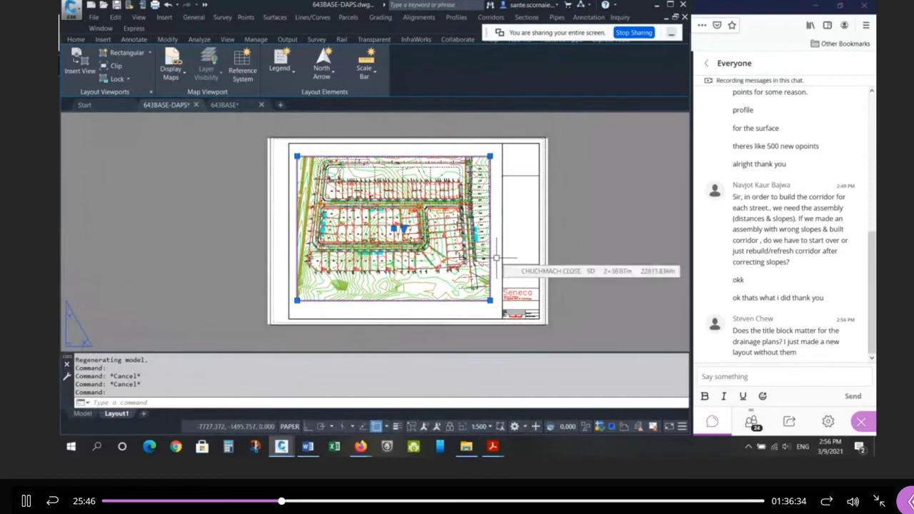
key("Escape")
key("Escape")
key("Escape")
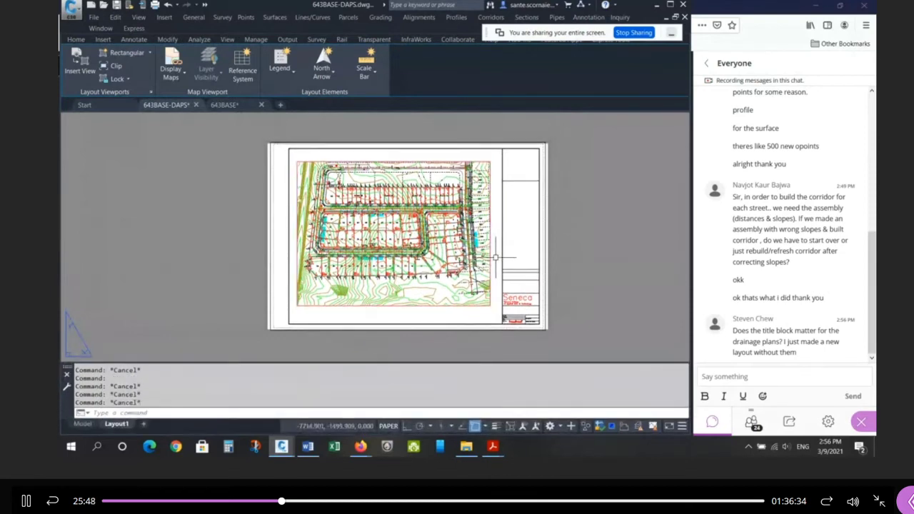
left_click(491, 263)
type("ch")
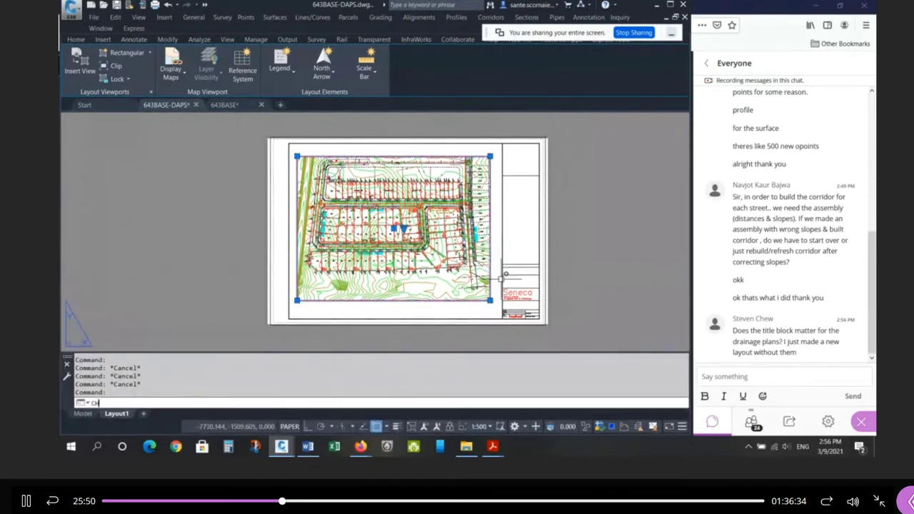
key("Return")
left_click(216, 175)
left_click(216, 175)
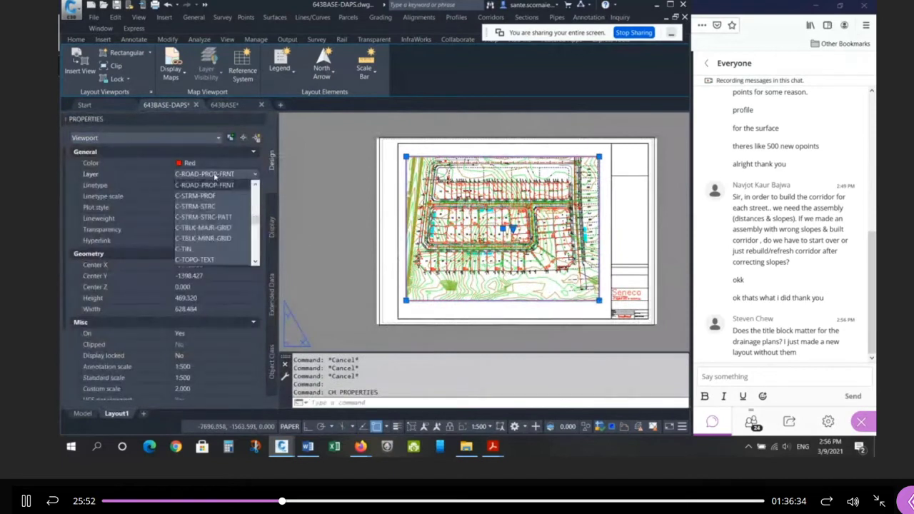
left_click_drag(257, 219, 262, 268)
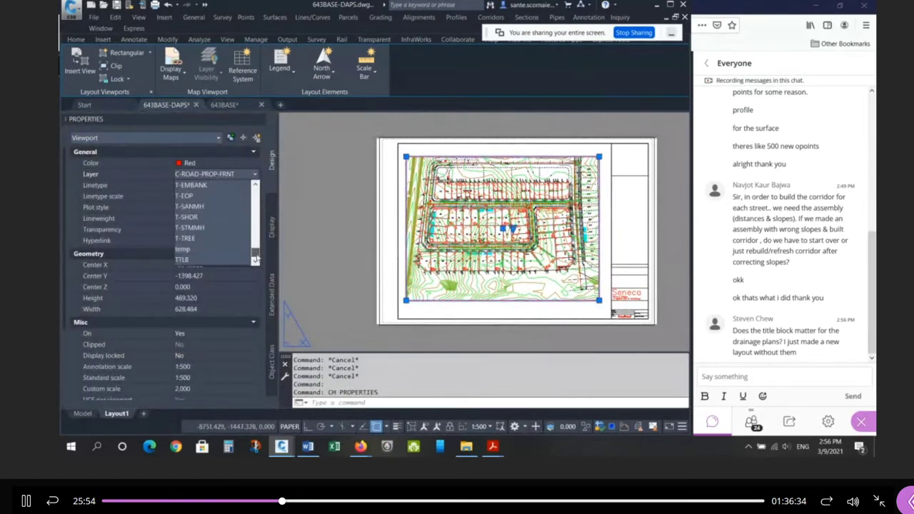
key("Escape")
key("Escape")
key("Escape")
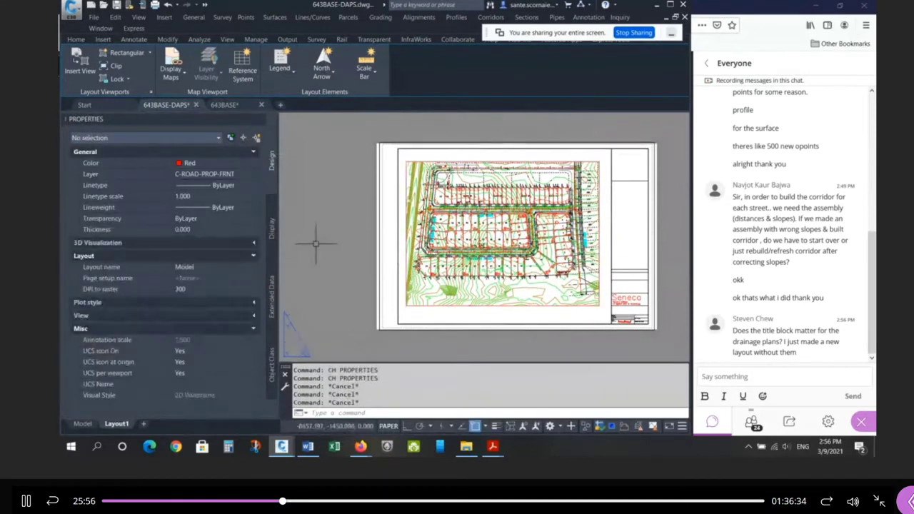
Create a new layer named VPORT for the layout viewport
type("la")
key("Return")
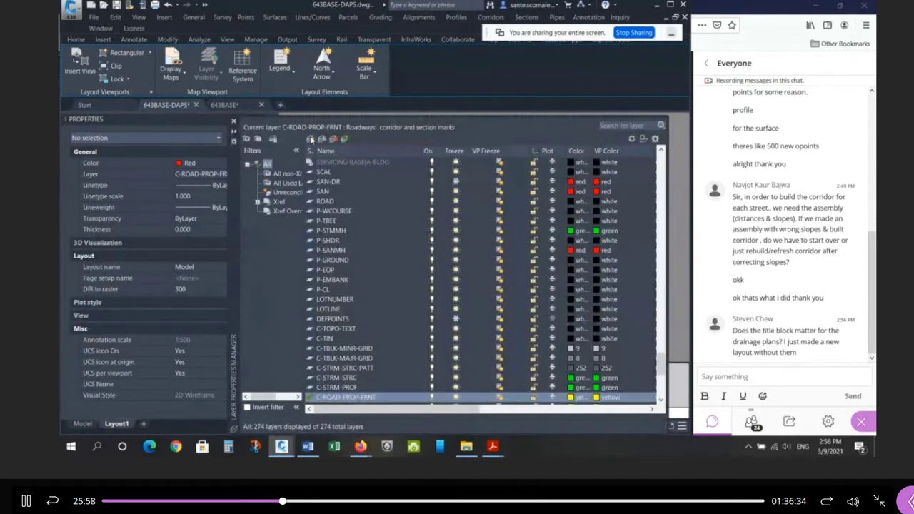
left_click(310, 139)
type("vPORT")
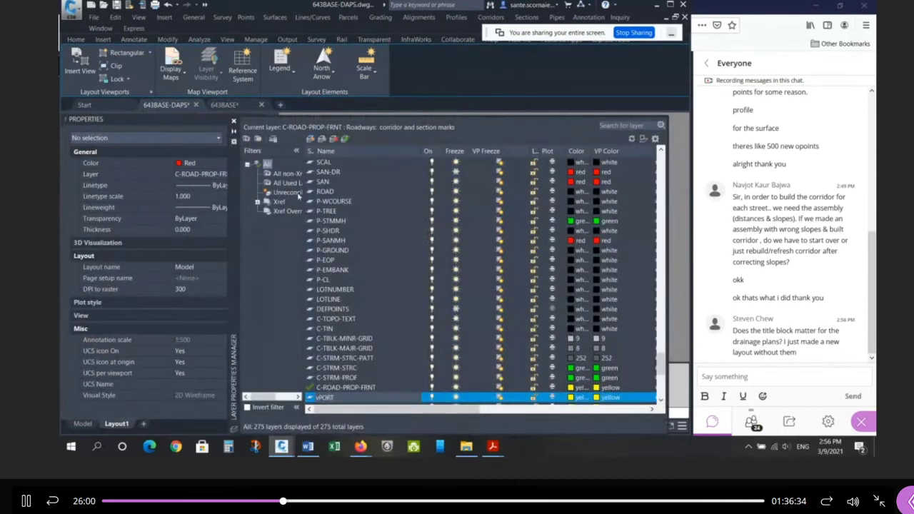
left_click(323, 398)
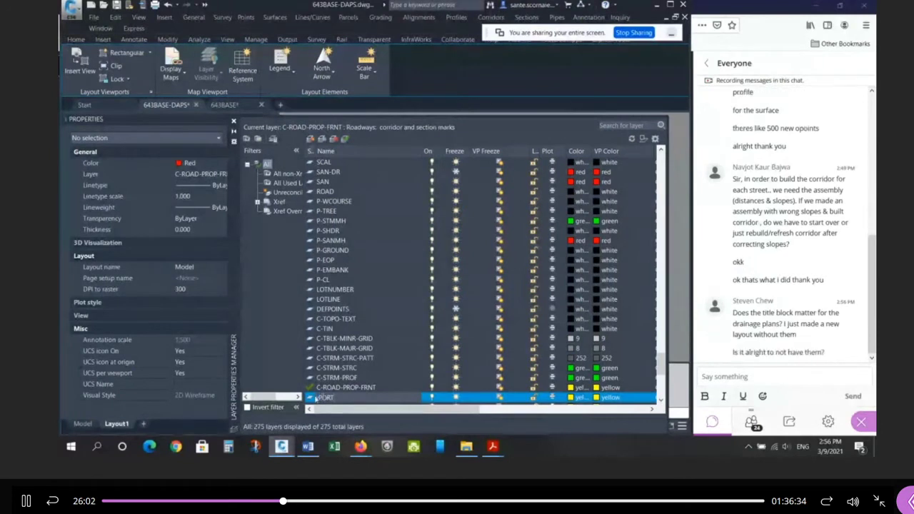
key("BackSpace")
type("V")
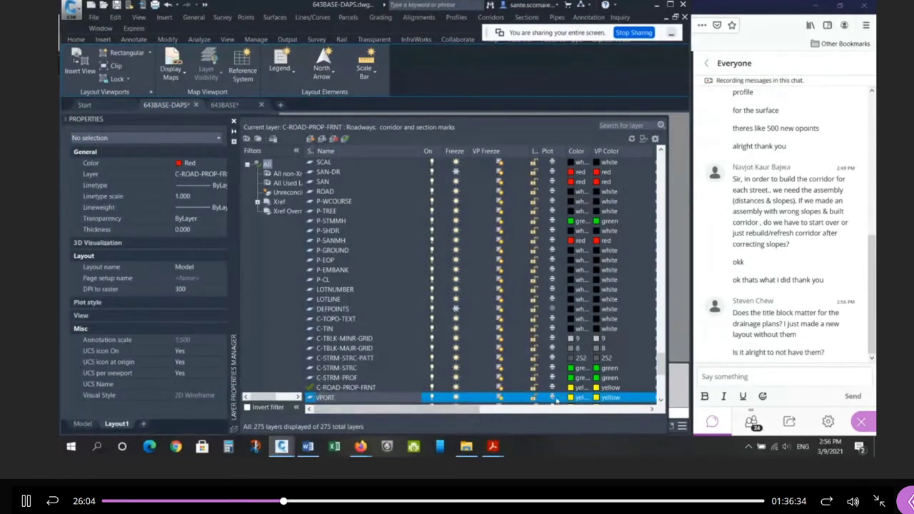
Make the VPORT layer non-plotting and close the layer list
key("Return")
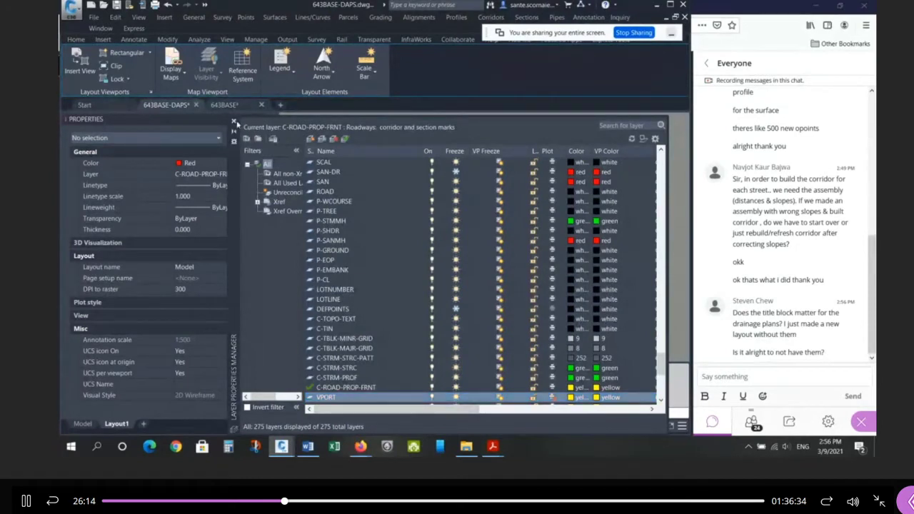
left_click(233, 121)
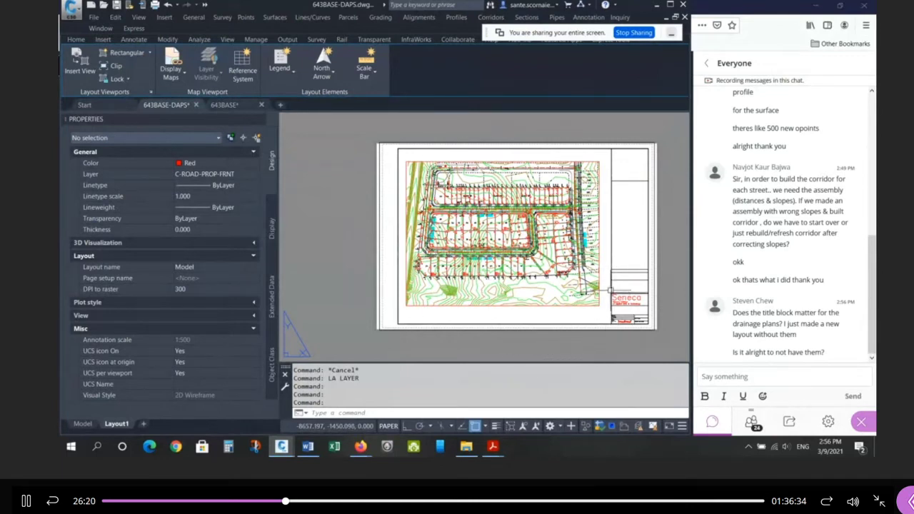
left_click_drag(607, 267, 635, 317)
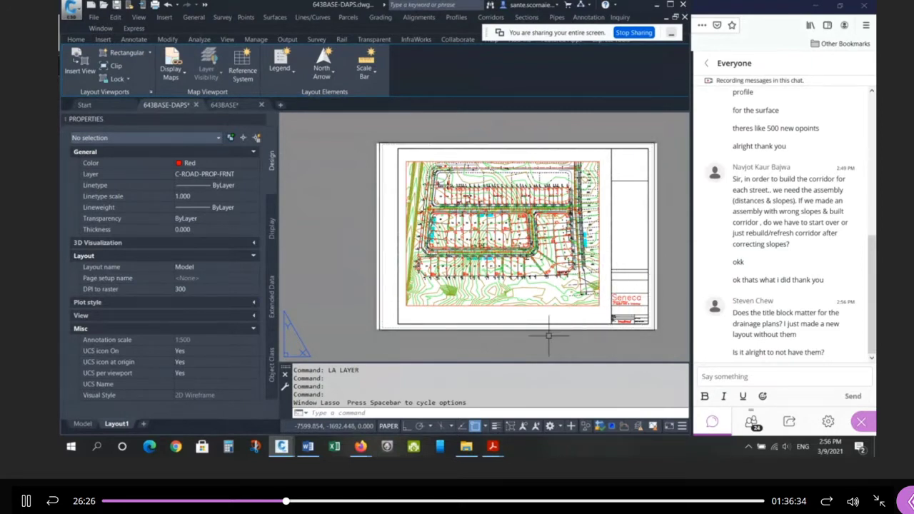
Assign the Layout1 viewport to the VPORT layer and clear the selection
left_click(453, 306)
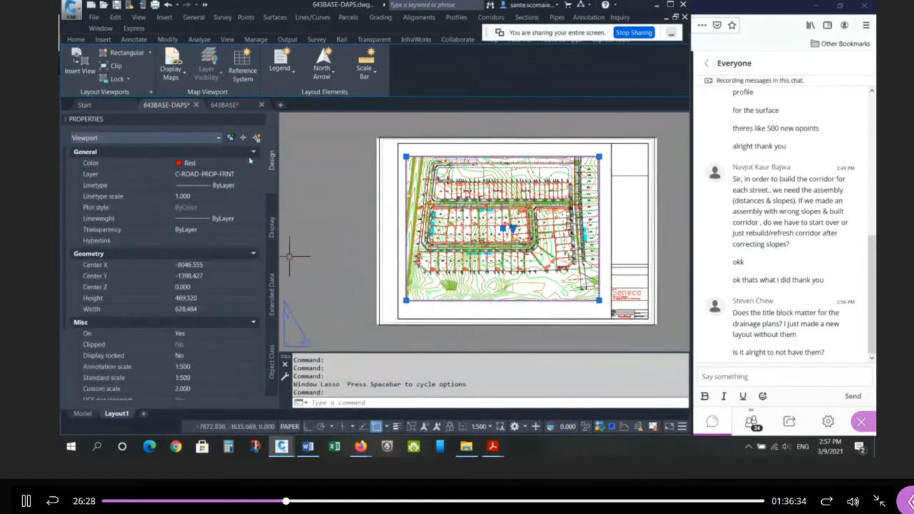
left_click(232, 175)
left_click_drag(259, 220, 261, 263)
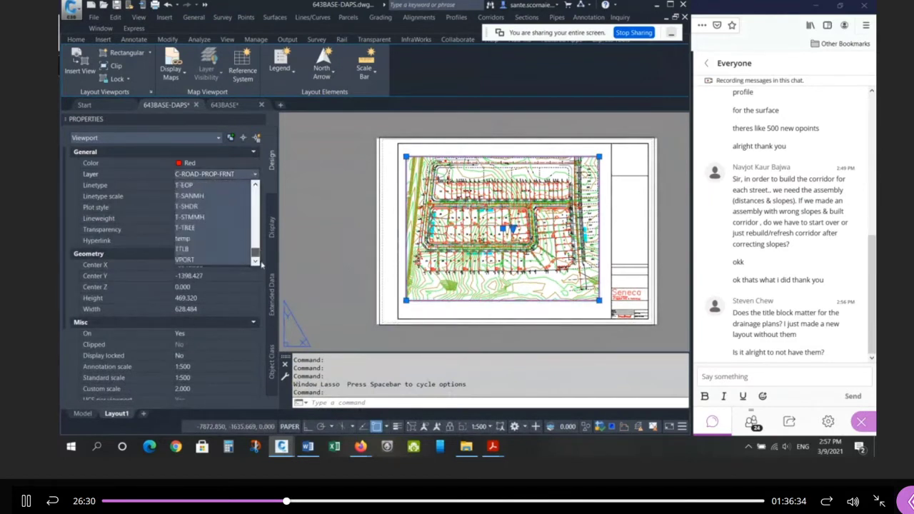
left_click(205, 261)
key("Escape")
key("Escape")
key("Escape")
key("Escape")
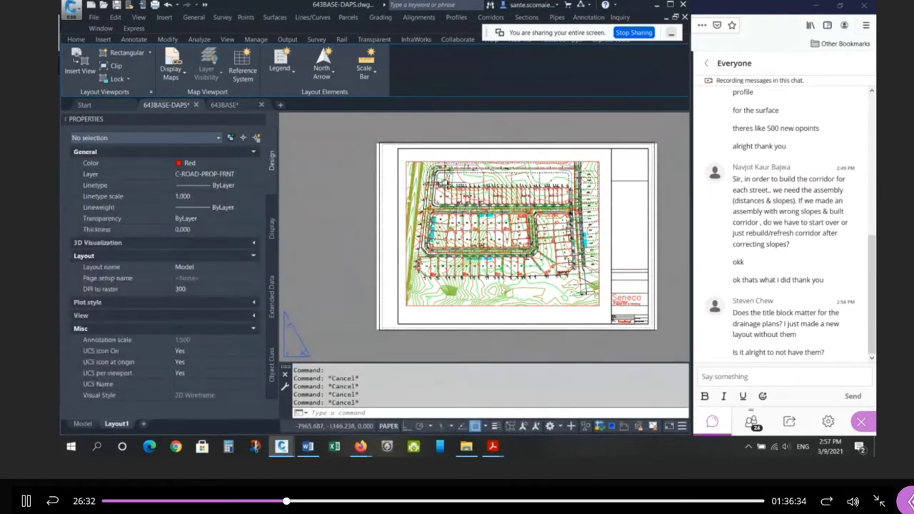
Set the colour of the Layout1 viewport to ByLayer and clear the selection
double_click(406, 161)
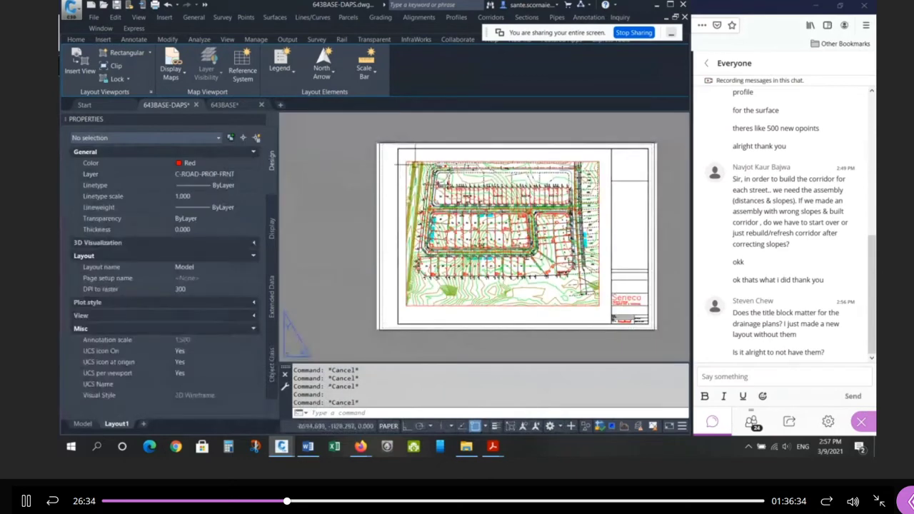
left_click(410, 164)
left_click(402, 151)
left_click(241, 167)
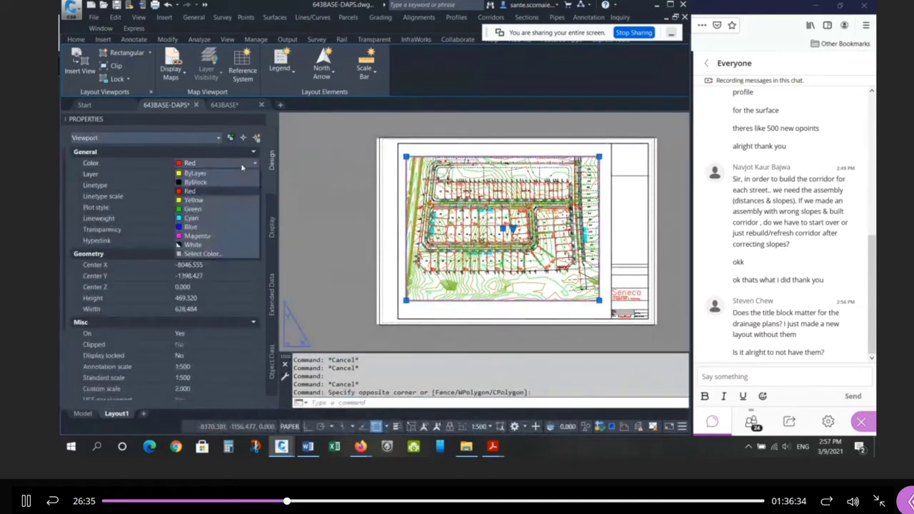
left_click(237, 175)
key("Escape")
key("Escape")
key("Escape")
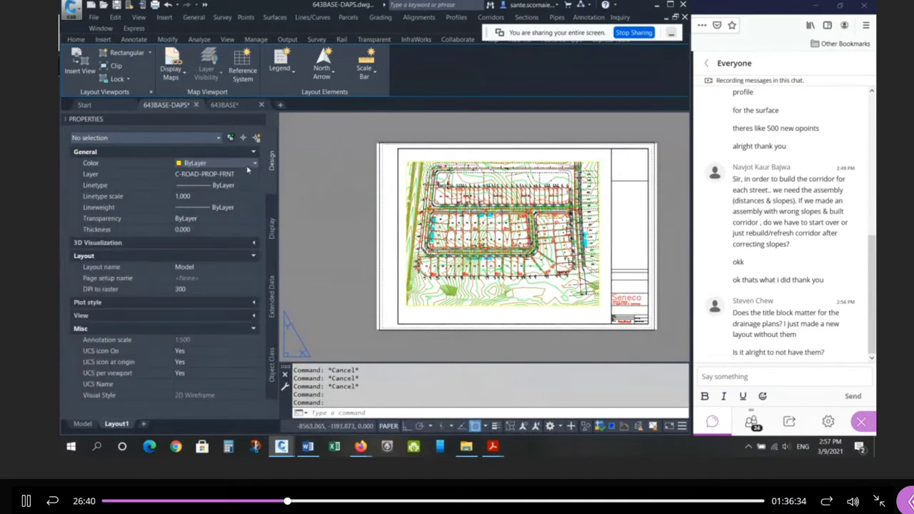
left_click(333, 173)
key("Escape")
key("Escape")
key("Escape")
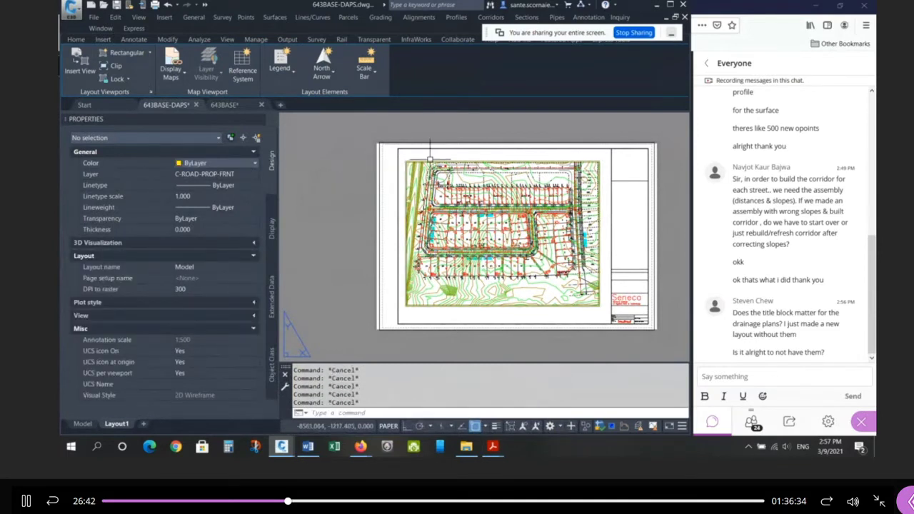
Start a plot of Layout1 with the DWG To PDF.pc3 plotter and the acad.ctb plot style table
left_click(430, 161)
key("Escape")
key("Escape")
key("Escape")
type("plot")
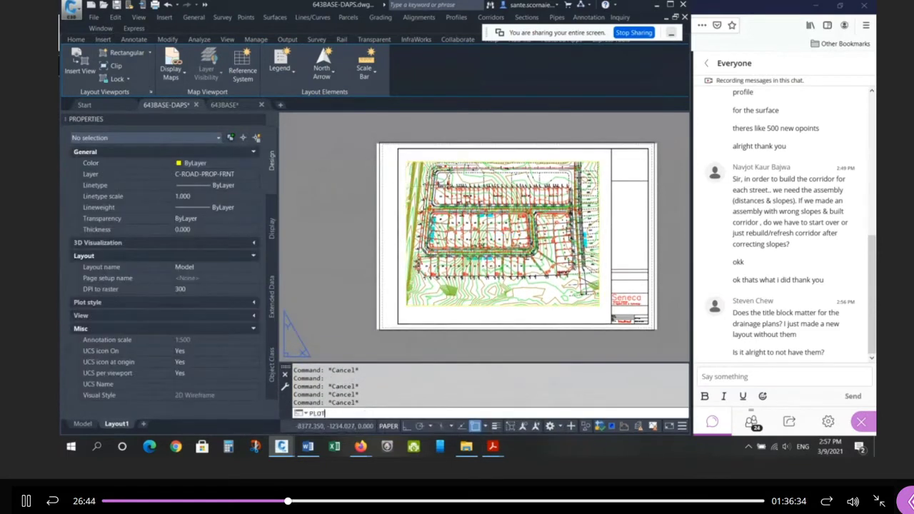
key("Return")
left_click(445, 270)
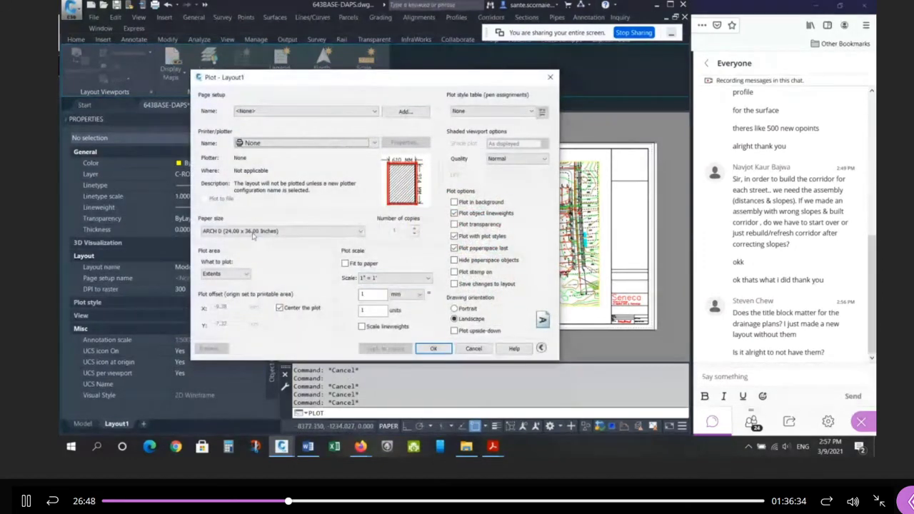
key("Escape")
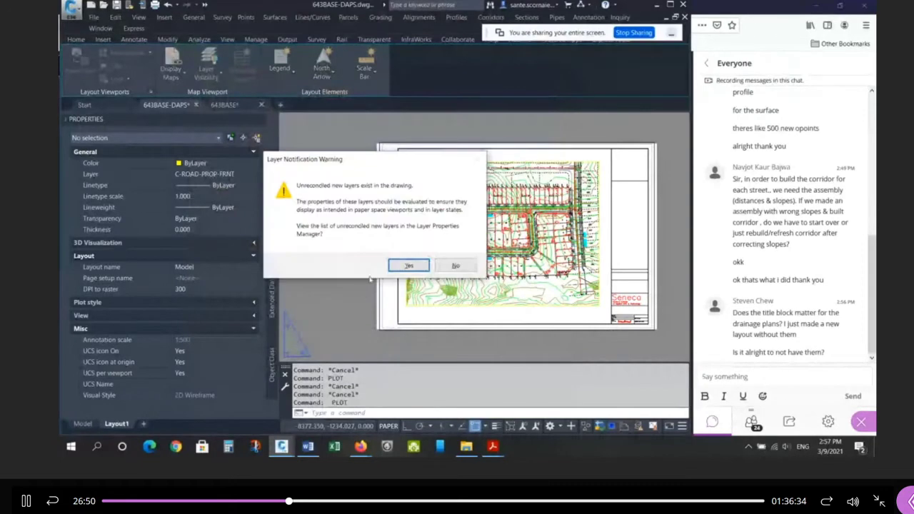
left_click(410, 265)
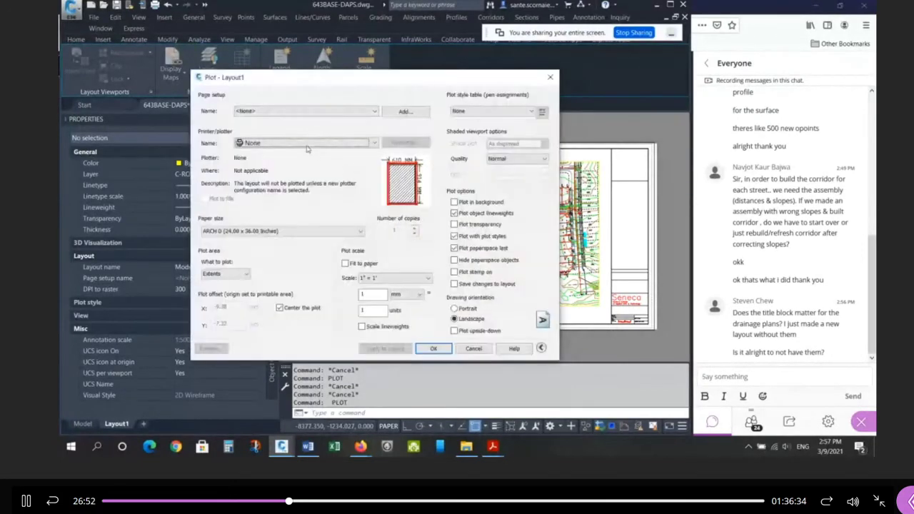
left_click(306, 145)
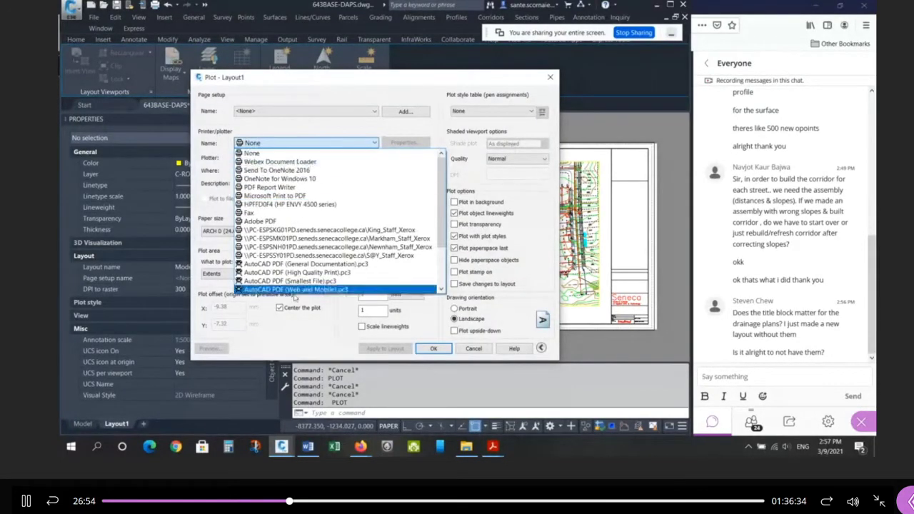
scroll(333, 270, "down", 3)
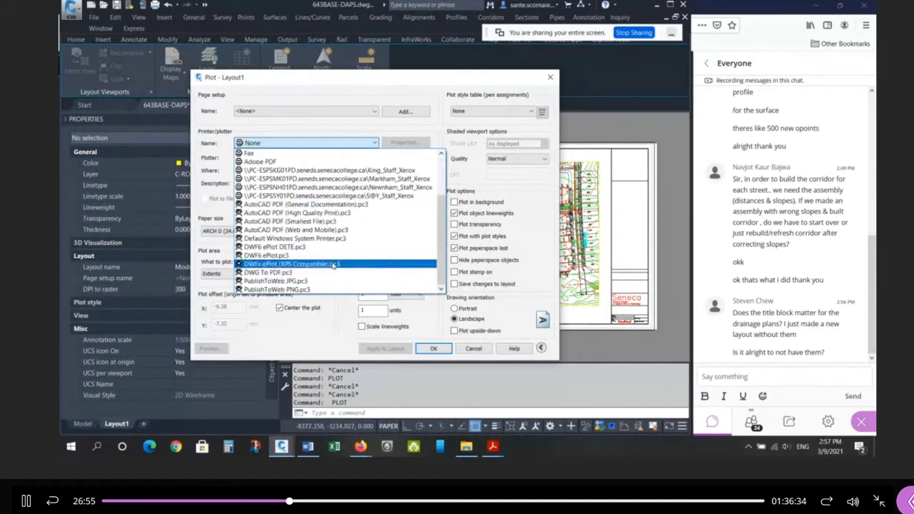
left_click(286, 273)
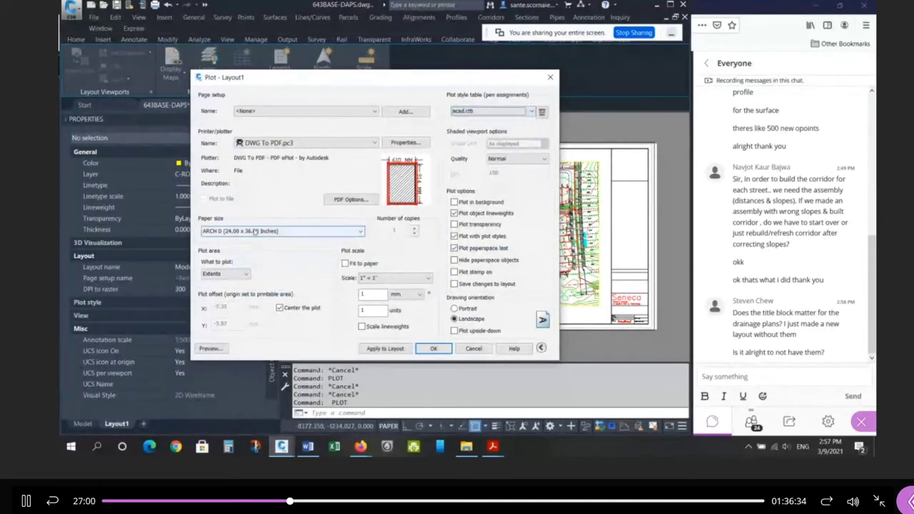
Preview the Layout1 plot to check the viewport border, and close the plot setup without plotting
left_click(210, 349)
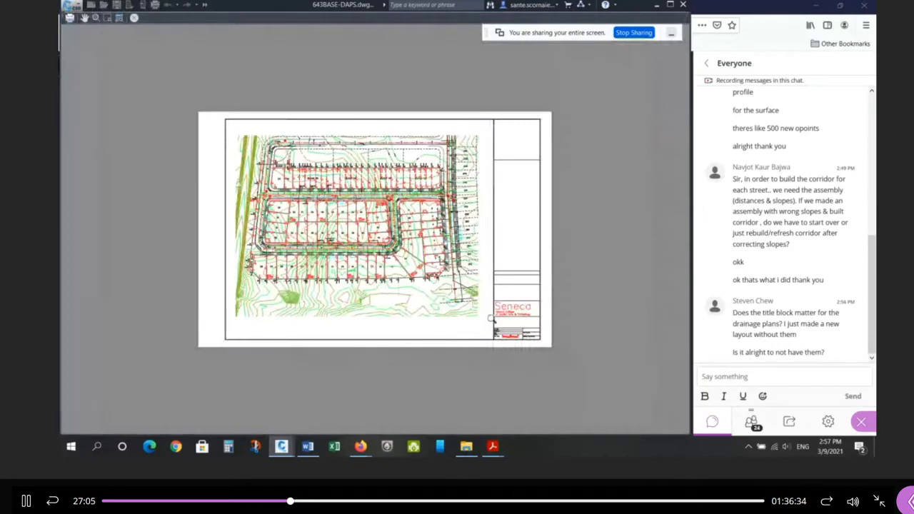
key("Escape")
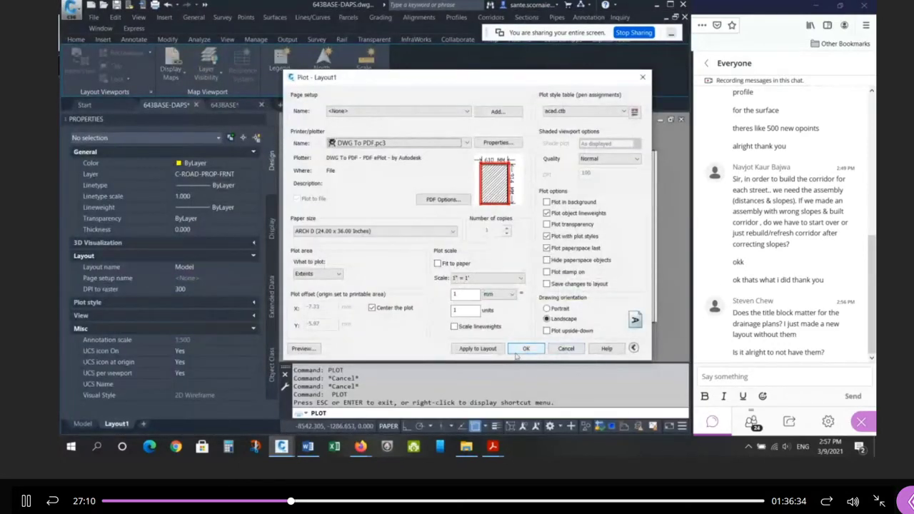
left_click(565, 349)
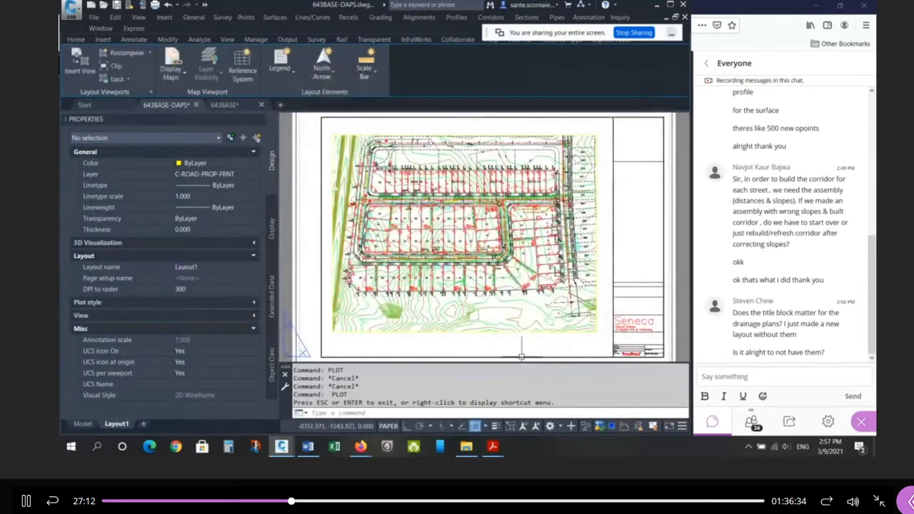
left_click(388, 327)
key("Escape")
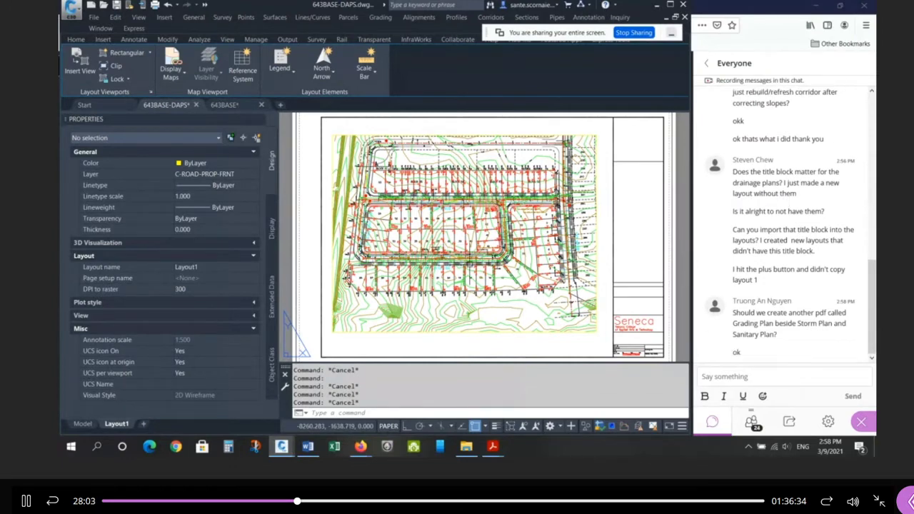
double_click(490, 305)
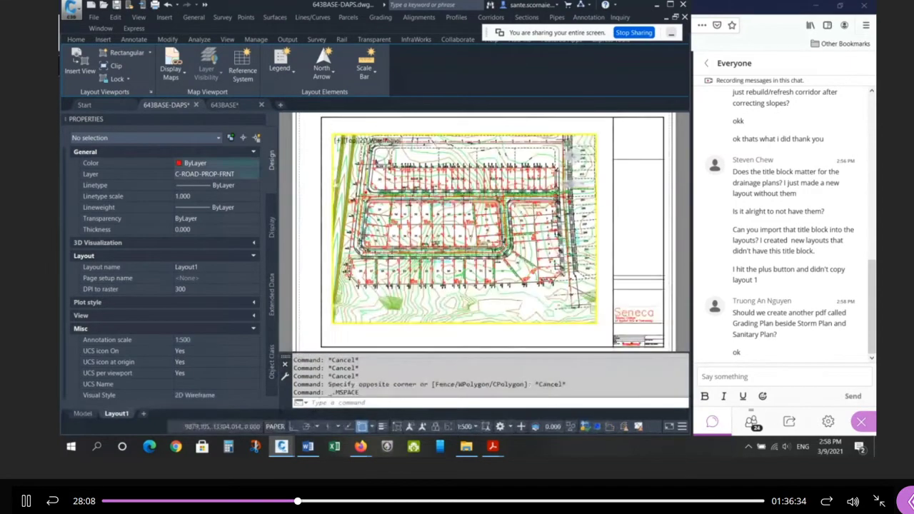
key("Escape")
key("Escape")
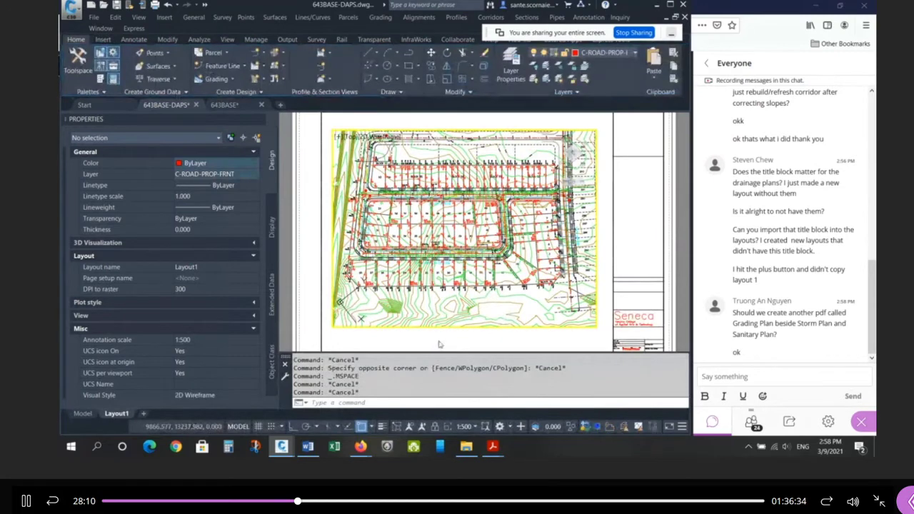
double_click(440, 344)
scroll(365, 308, "down", 2)
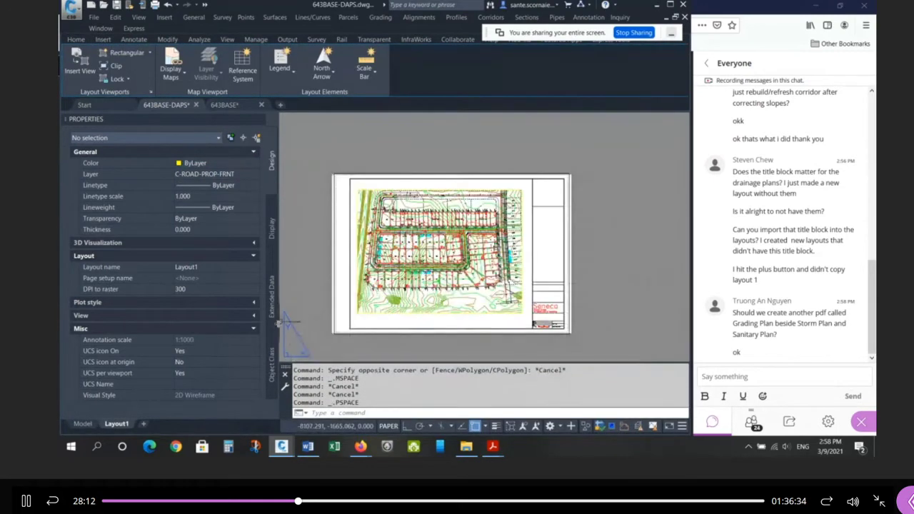
Activate the Layout1 viewport and lock its view
double_click(379, 302)
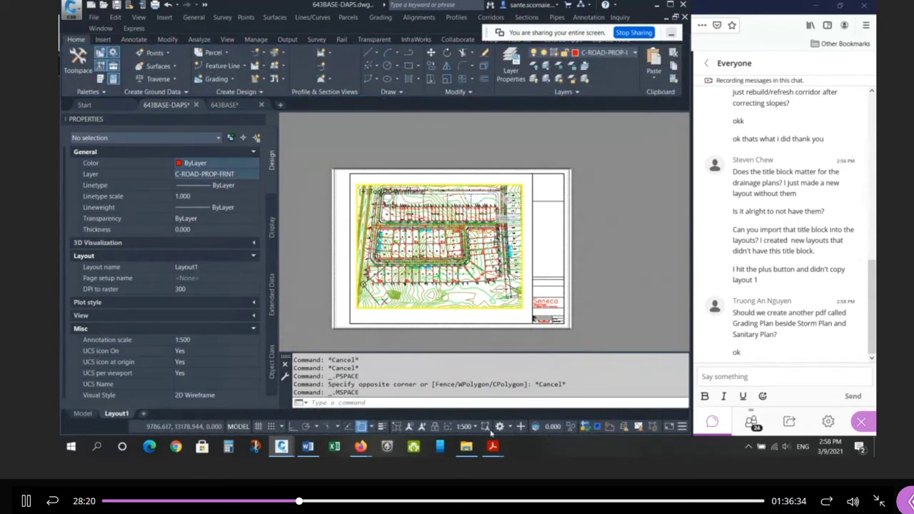
left_click(437, 428)
scroll(422, 259, "down", 5)
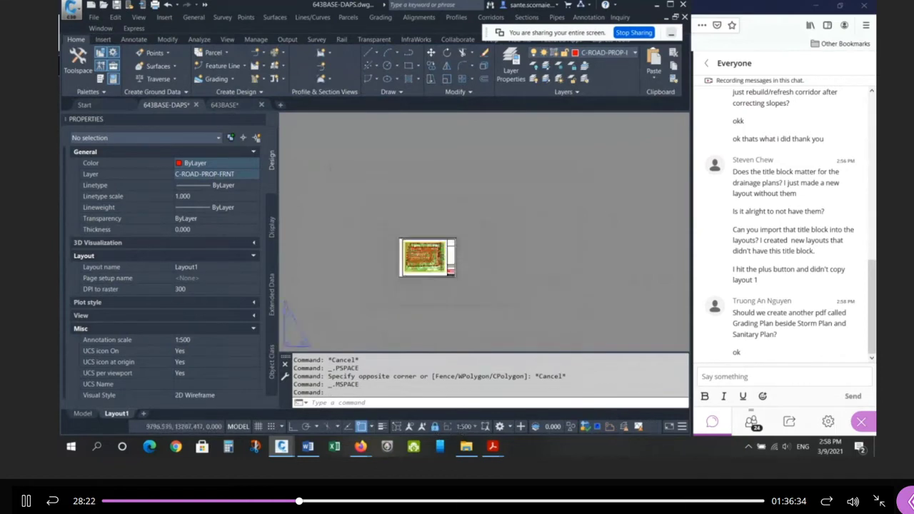
scroll(419, 257, "up", 5)
scroll(420, 256, "up", 2)
scroll(421, 257, "down", 2)
key("Escape")
key("Escape")
key("Escape")
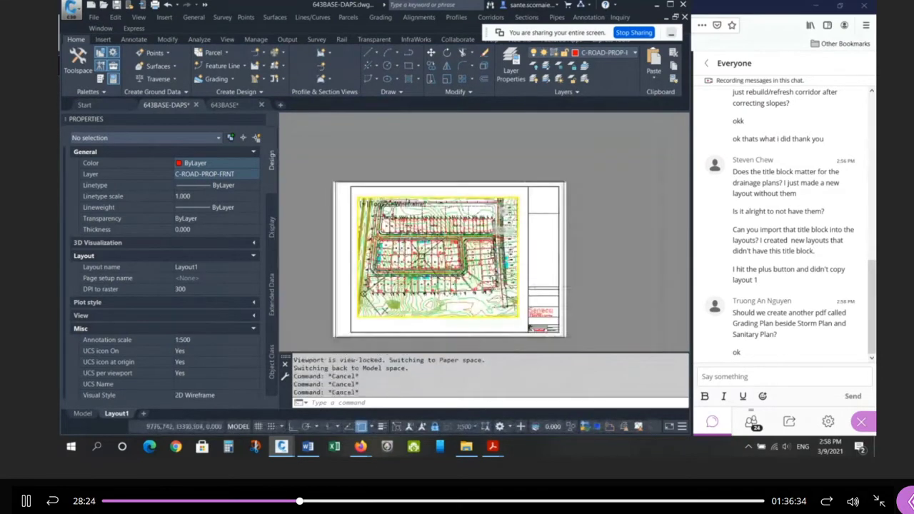
Filter the layer list by *SAN* and thaw the SAN-DR layer
mouse_move(431, 261)
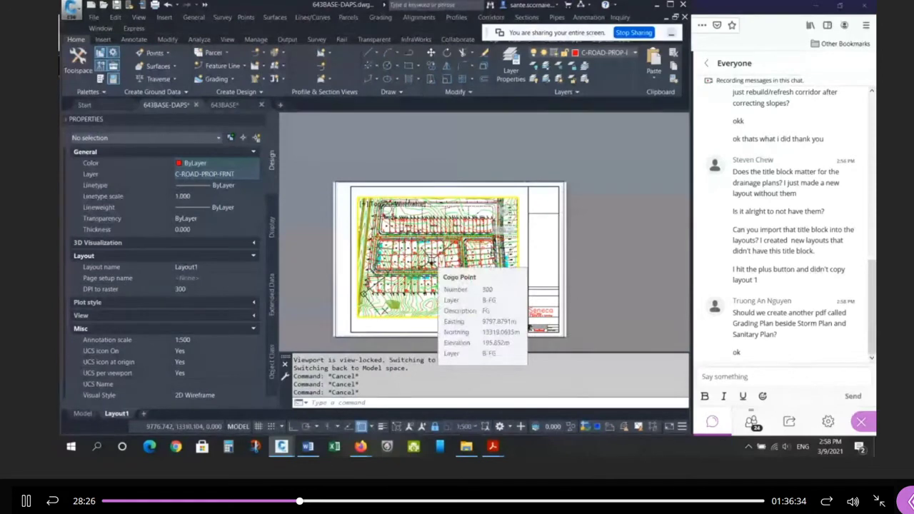
left_click(511, 63)
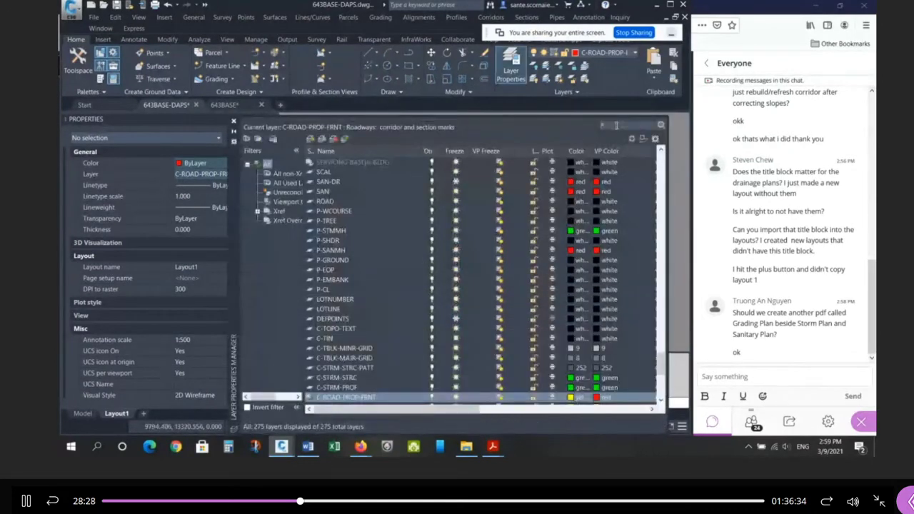
left_click(616, 126)
type("SAN*")
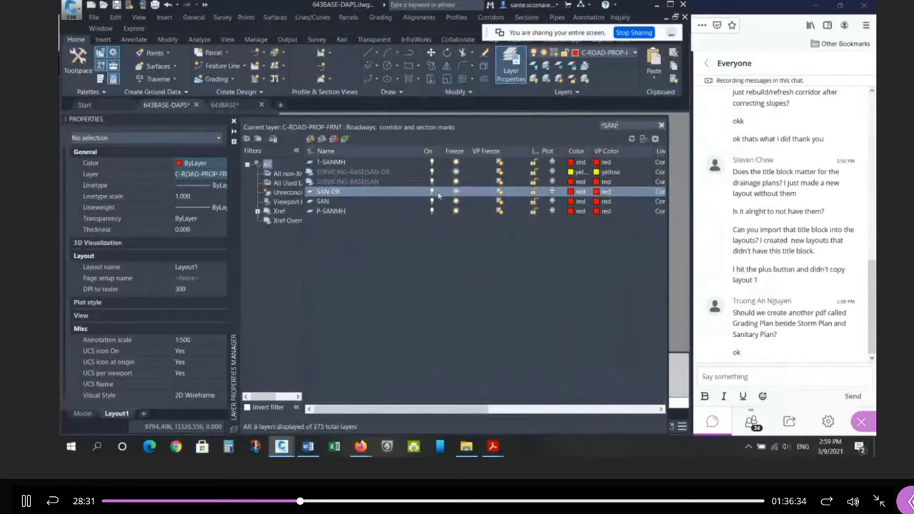
left_click(452, 193)
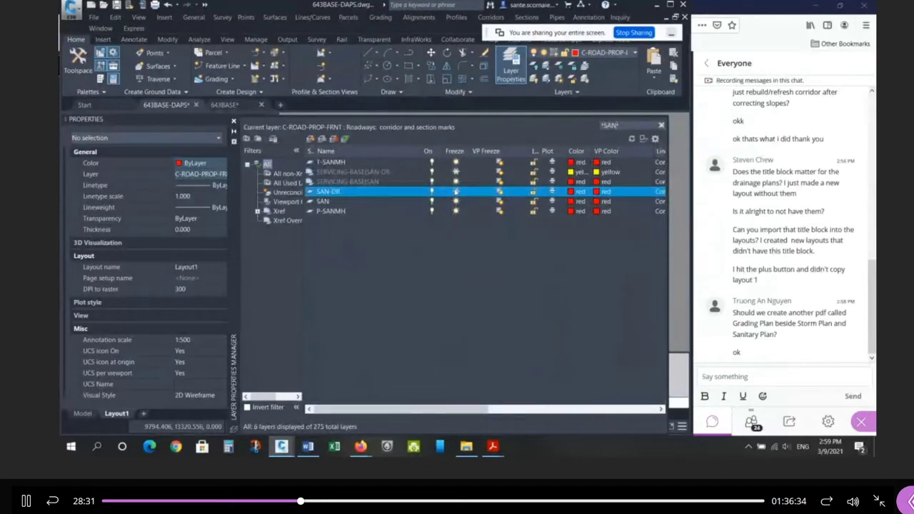
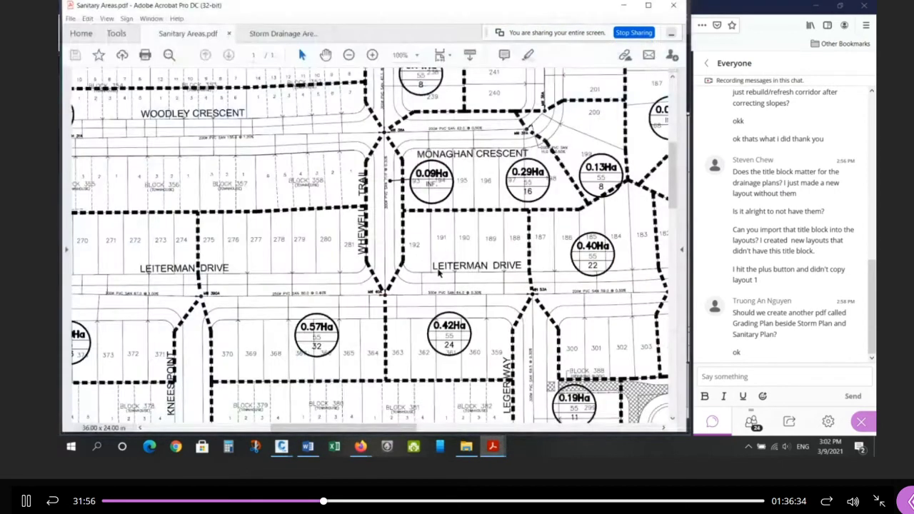
Look over the sanitary drainage areas in Sanitary Areas.pdf, and return to the 643BASE-DAPS drawing in Civil 3D
scroll(482, 246, "down", 1, "ctrl")
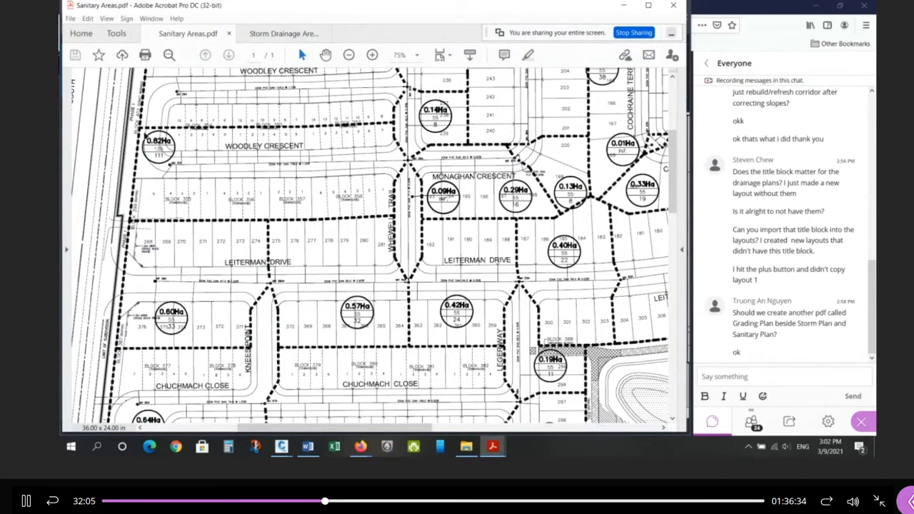
left_click(623, 6)
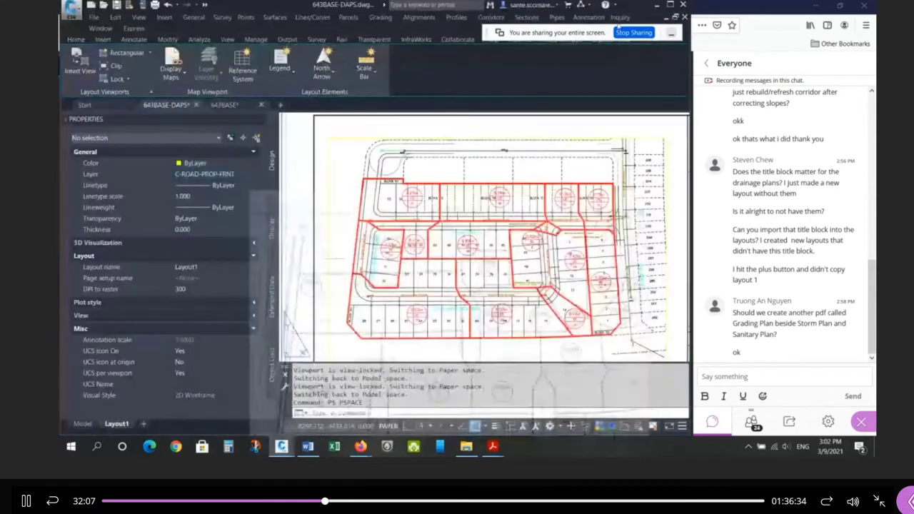
mouse_move(85, 425)
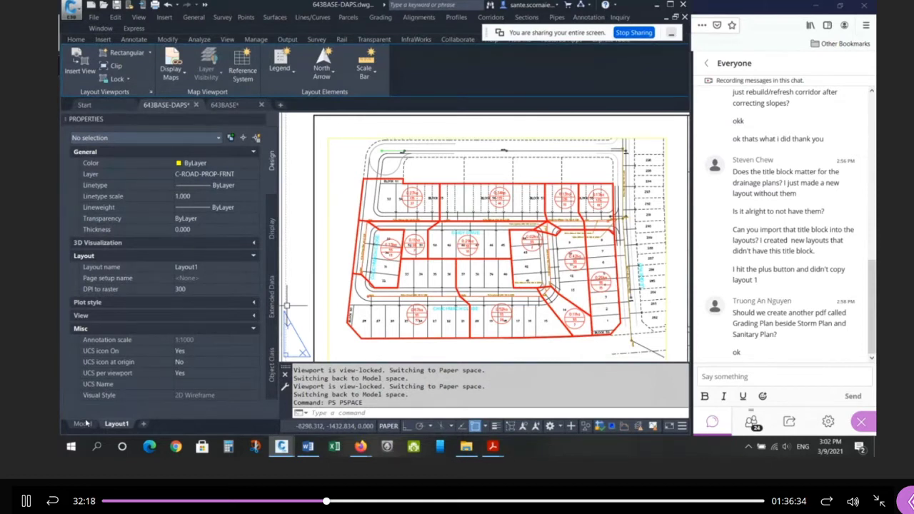
Switch to model space and isolate the SAN-DR layer by picking a red sanitary drainage boundary
left_click(82, 424)
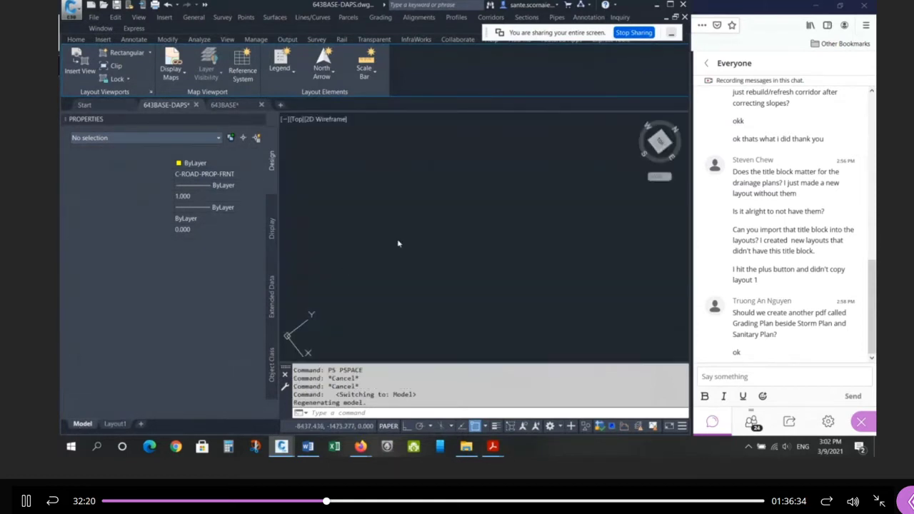
left_click(546, 67)
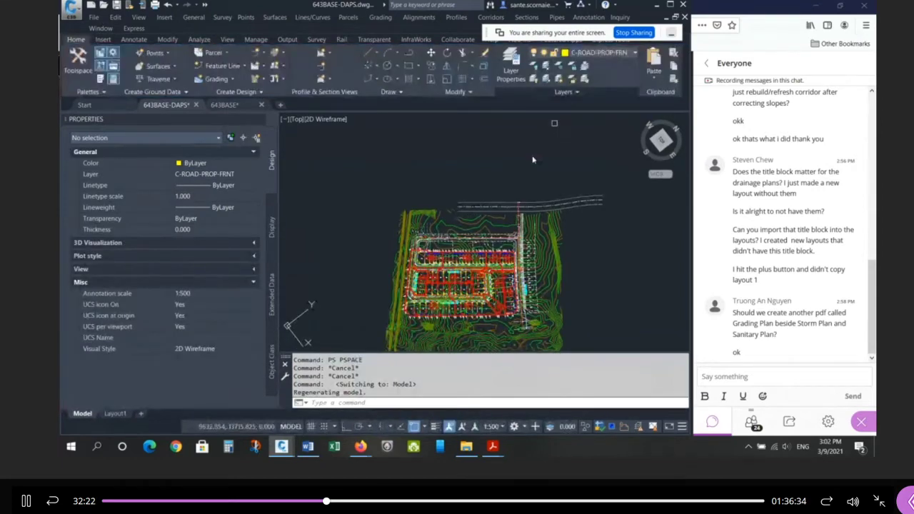
scroll(472, 258, "up", 10)
left_click(499, 128)
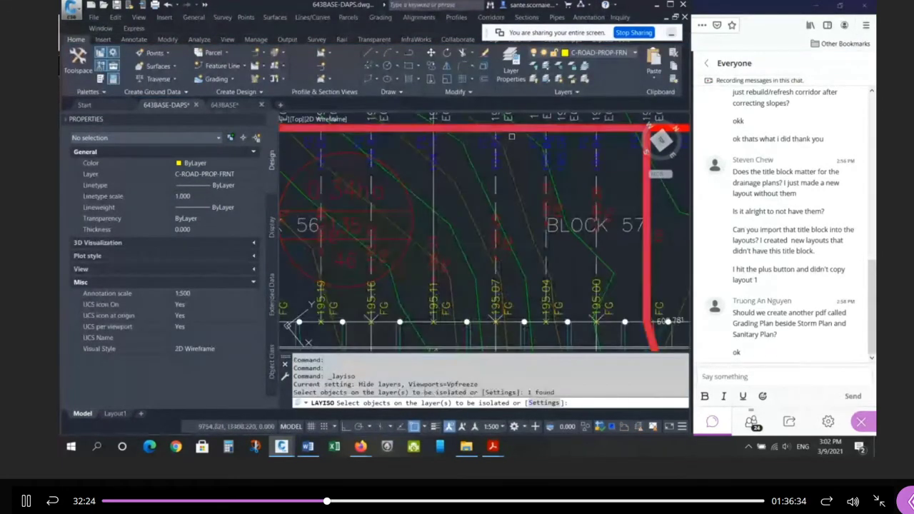
key("Return")
scroll(499, 165, "down", 8)
Set the SAN-DR layer's linetype to HIDDEN and close the layer manager
key("Escape")
key("Escape")
type("la")
key("Return")
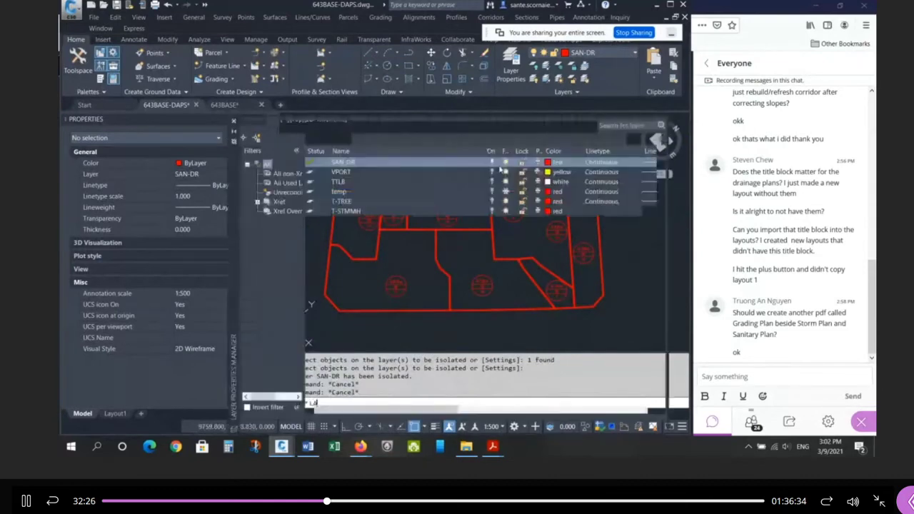
left_click(604, 163)
left_click(366, 251)
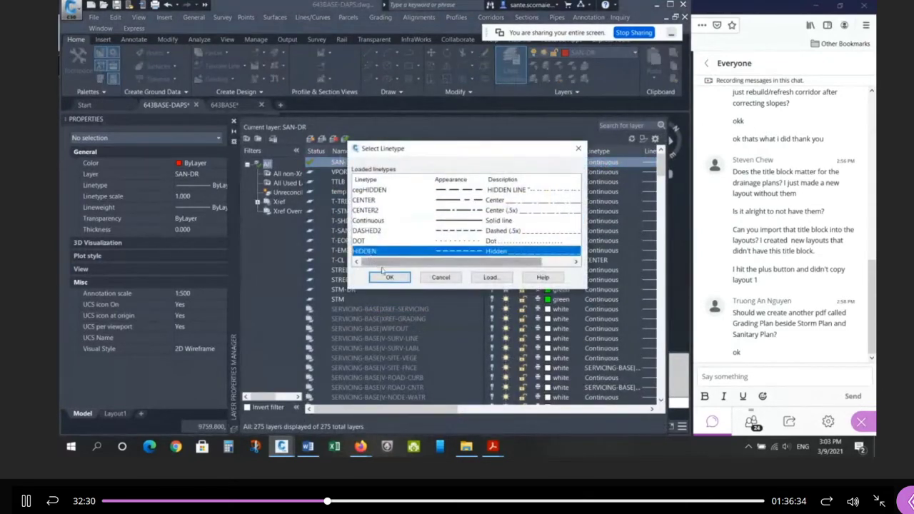
left_click(389, 277)
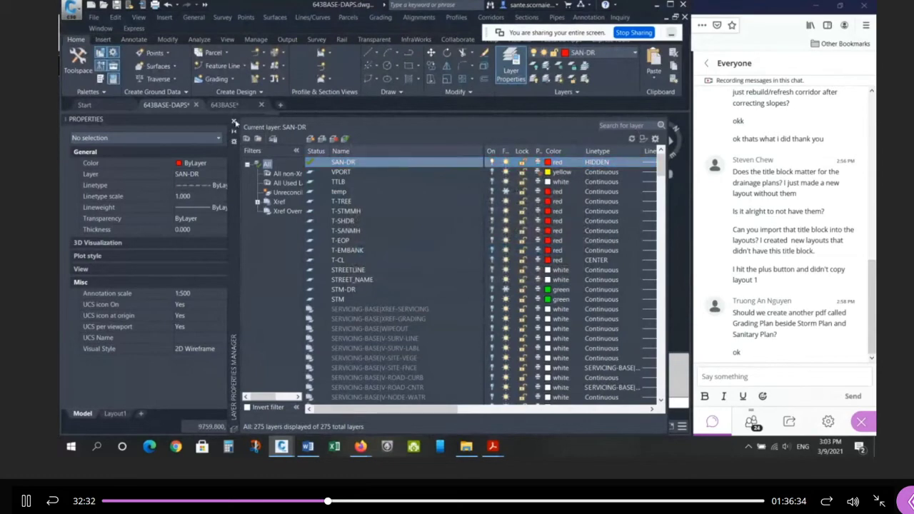
left_click(233, 122)
key("Escape")
key("Escape")
Regenerate the model to update how the sanitary drainage boundaries are drawn
scroll(471, 192, "up", 7)
type("re")
key("Return")
scroll(479, 239, "down", 2)
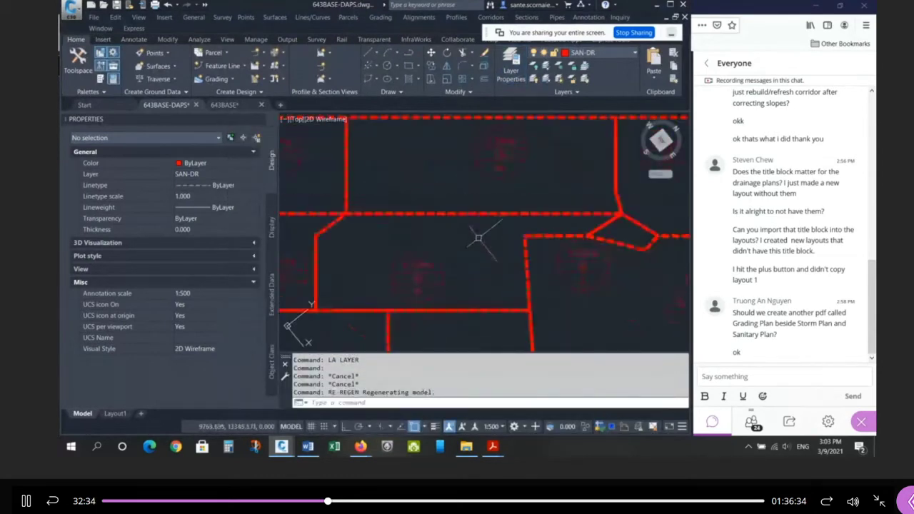
Inspect the boundary polylines that meet at the small drainage area above the 0.02ha label
scroll(658, 224, "up", 2)
middle_click_drag(658, 224, 577, 229)
scroll(528, 219, "up", 2)
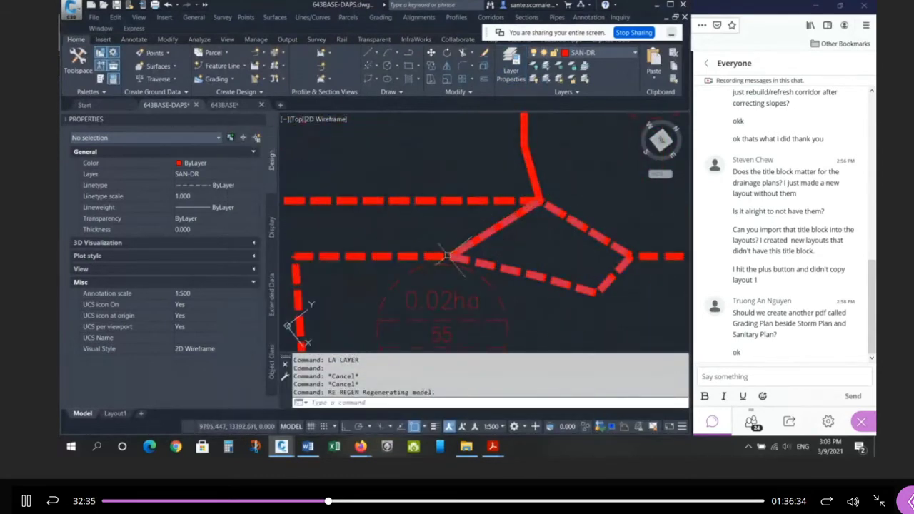
key("Escape")
key("Escape")
left_click(499, 267)
key("Escape")
key("Escape")
left_click(433, 257)
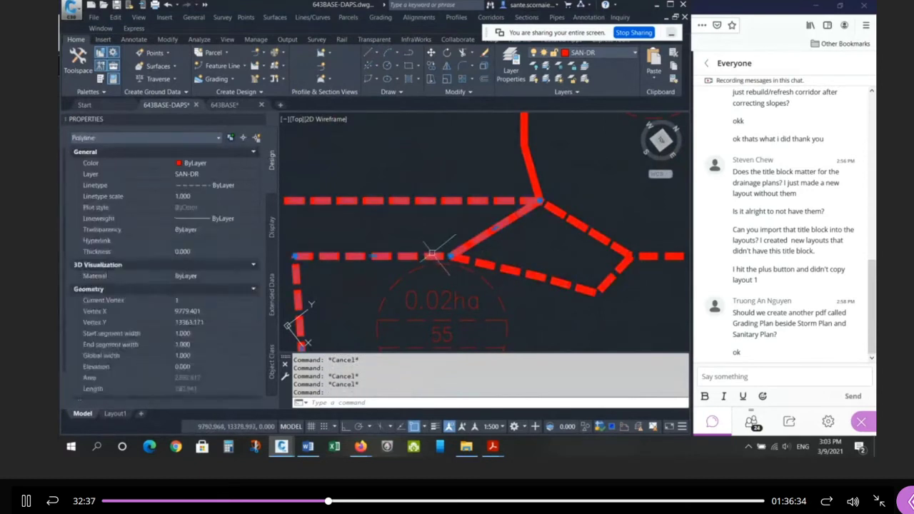
key("Escape")
scroll(518, 235, "down", 3)
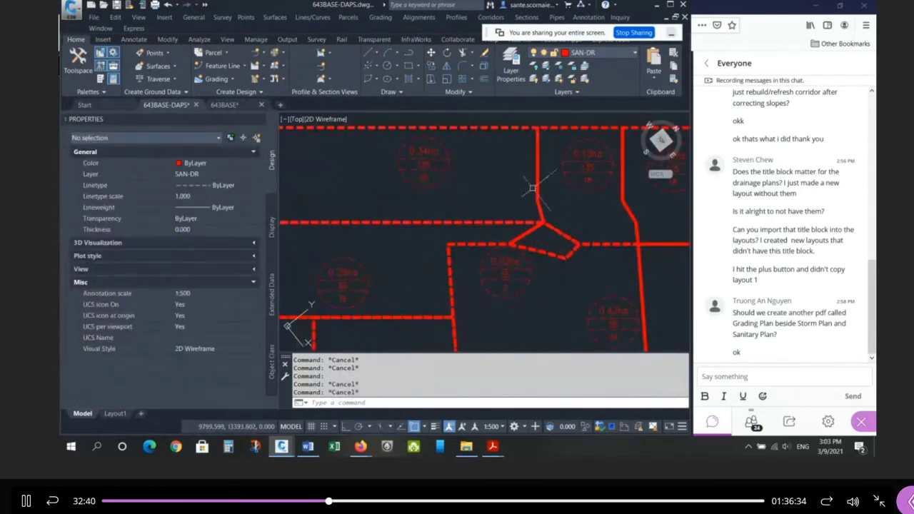
Examine the 0.34ha area label and the linetype of the boundary around it
scroll(474, 190, "down", 3)
scroll(500, 171, "down", 1)
scroll(475, 171, "up", 5)
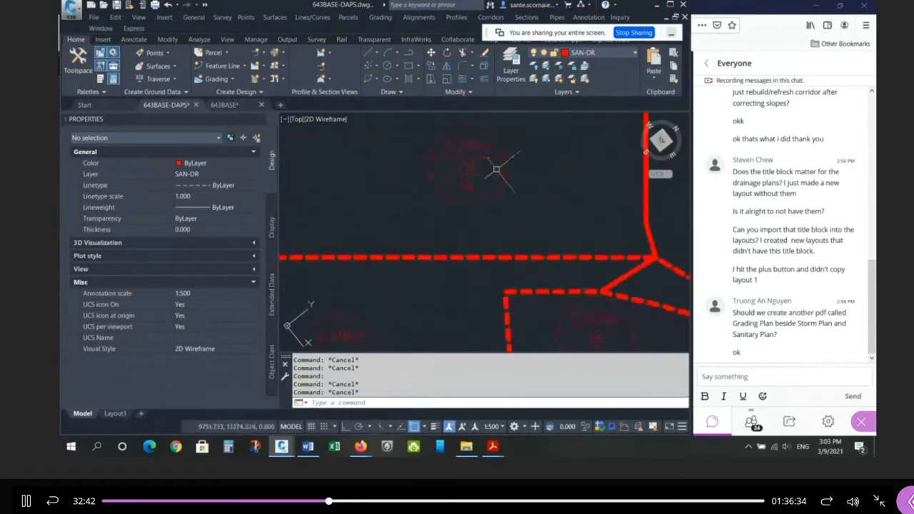
left_click(536, 198)
left_click(421, 134)
key("Escape")
key("Escape")
key("Escape")
scroll(506, 205, "down", 2)
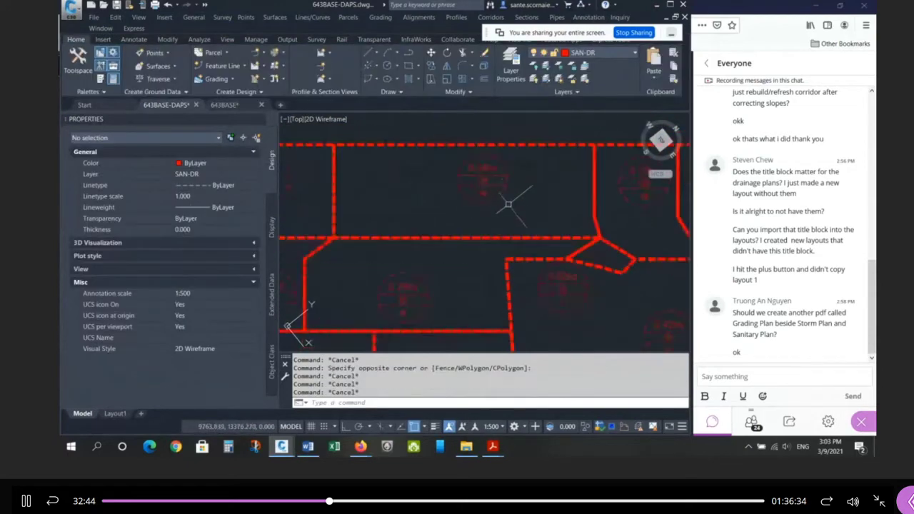
left_click(527, 145)
key("Escape")
key("Escape")
left_click(537, 218)
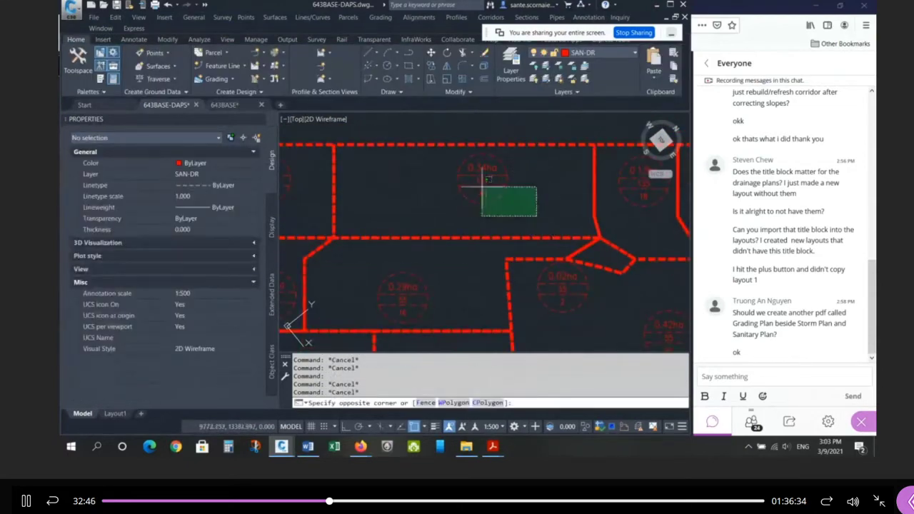
left_click(439, 158)
key("Escape")
key("Escape")
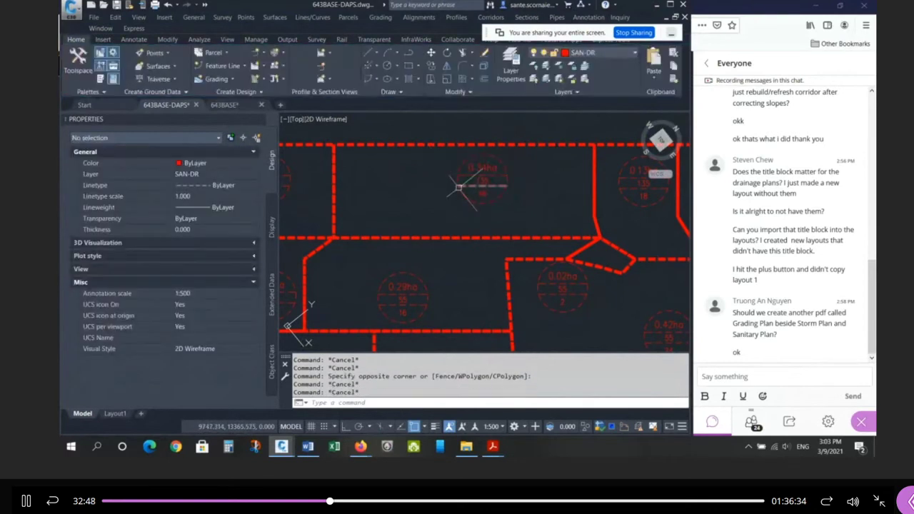
Check the properties of the 0.34ha label objects and the enclosing boundary polyline against the wider drainage layout
scroll(459, 187, "down", 2)
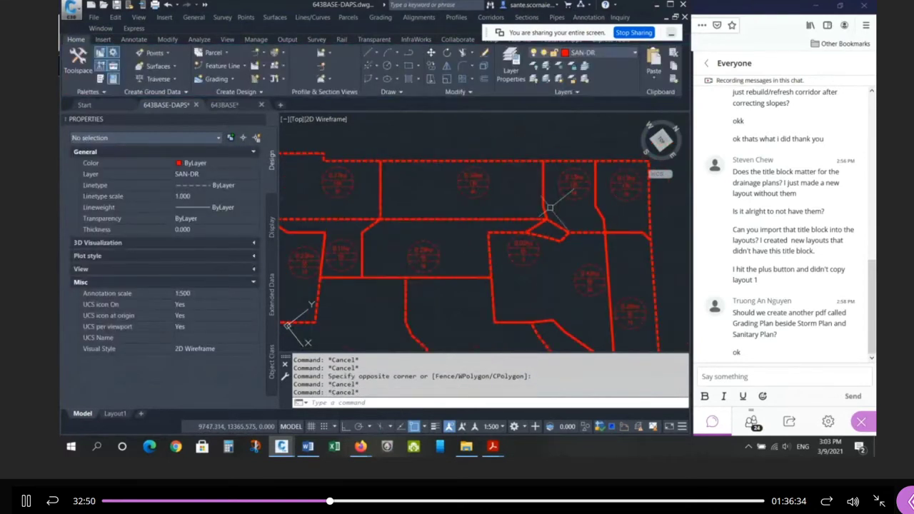
scroll(546, 214, "down", 1)
scroll(549, 247, "up", 2)
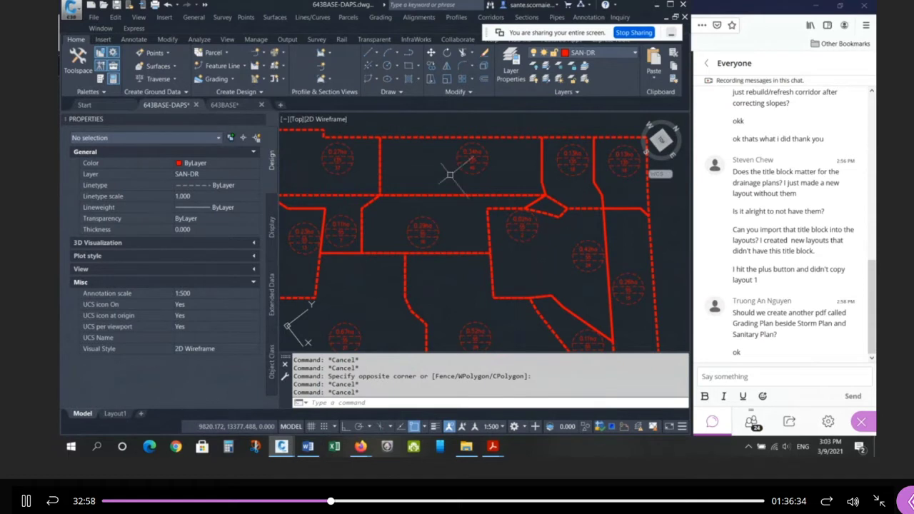
left_click(508, 182)
left_click(443, 148)
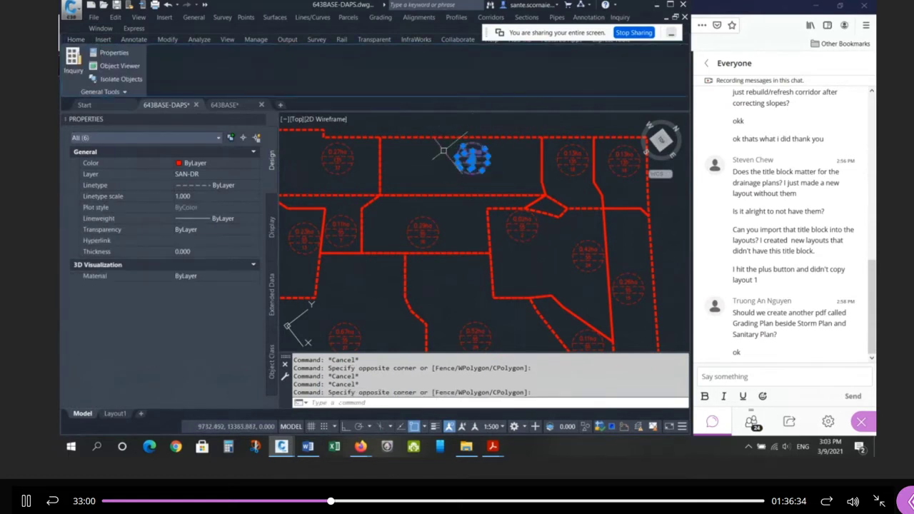
key("Escape")
key("Escape")
left_click(441, 136)
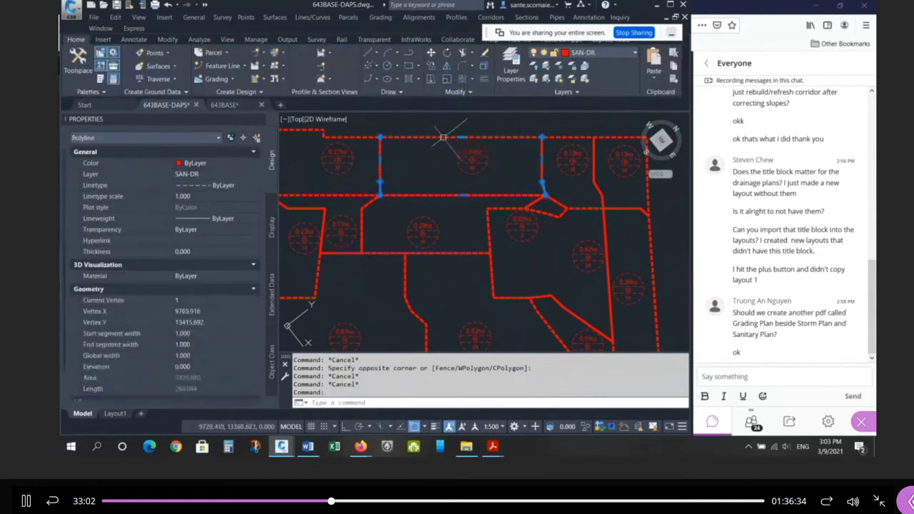
key("Escape")
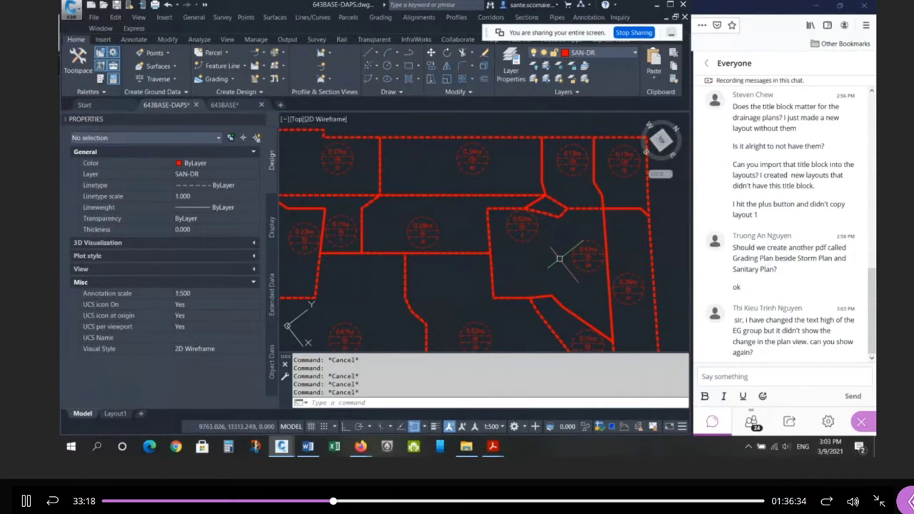
Close the Properties palette and unisolate the layers to restore the full base drawing
left_click(261, 120)
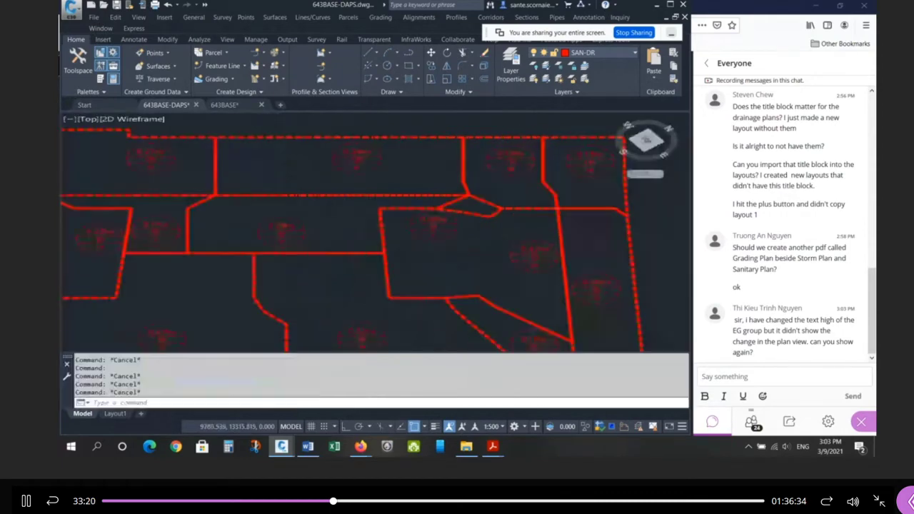
scroll(426, 175, "down", 2)
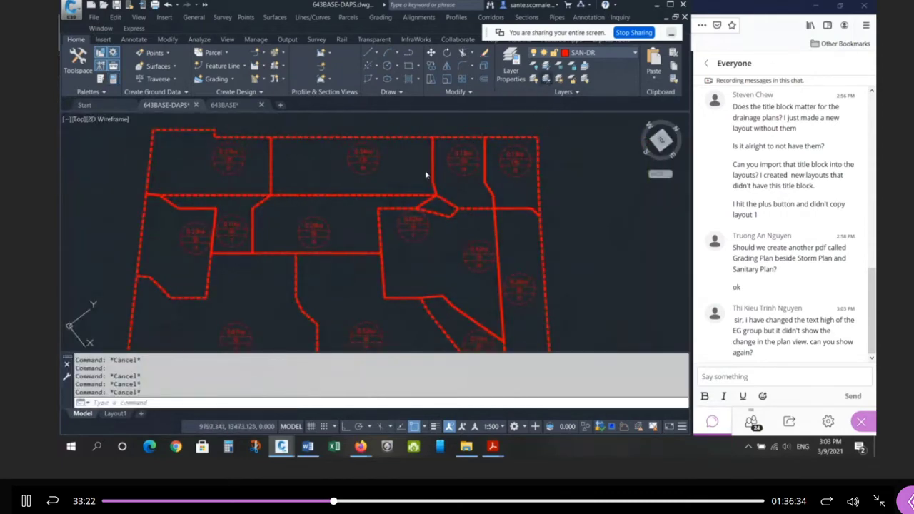
scroll(248, 159, "up", 3)
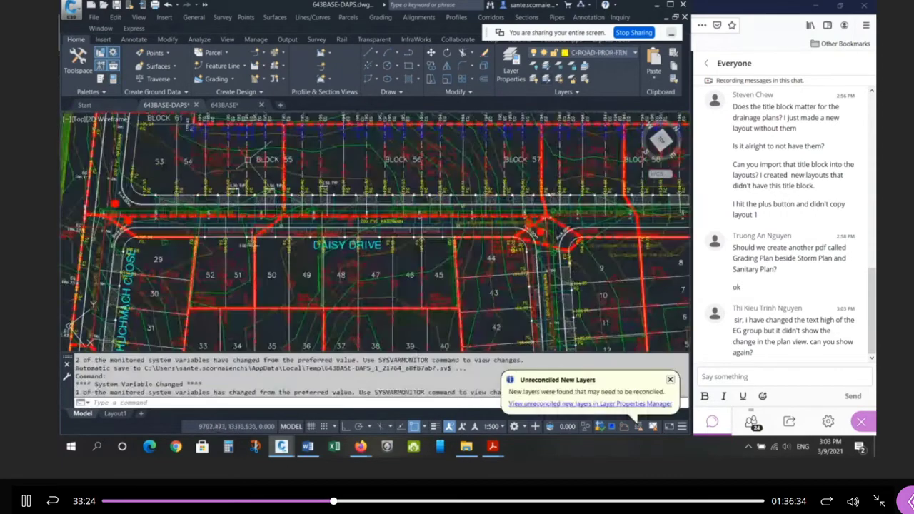
Locate the EG point labels along the Block 55 and 56 boundary, and open the eg point group's properties
scroll(248, 159, "up", 3)
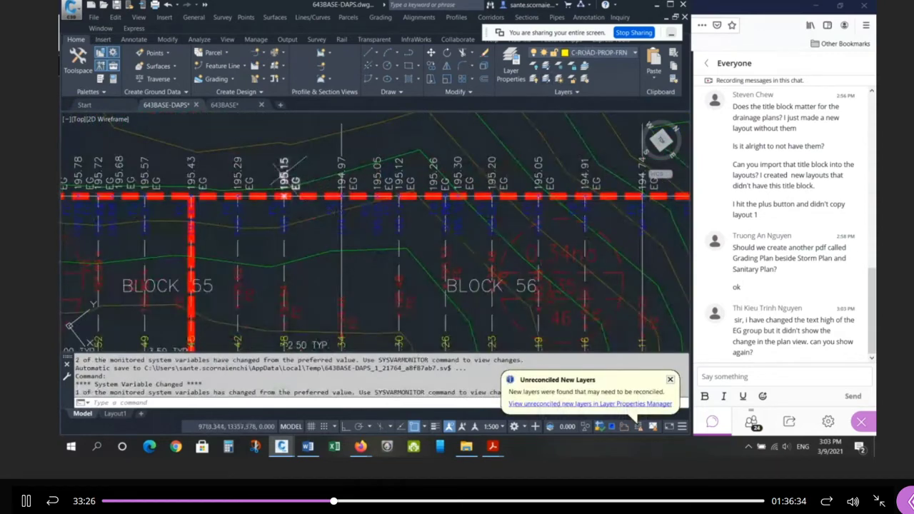
mouse_move(285, 182)
left_click(78, 61)
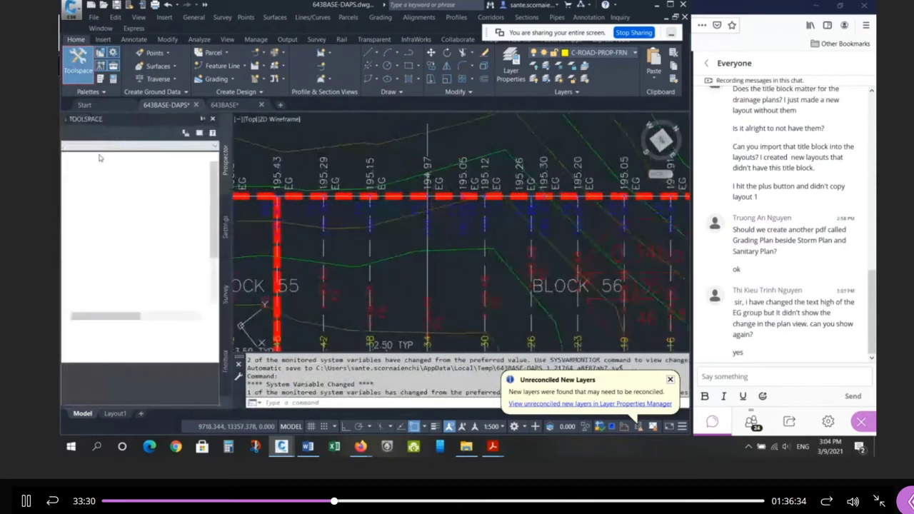
left_click(75, 178)
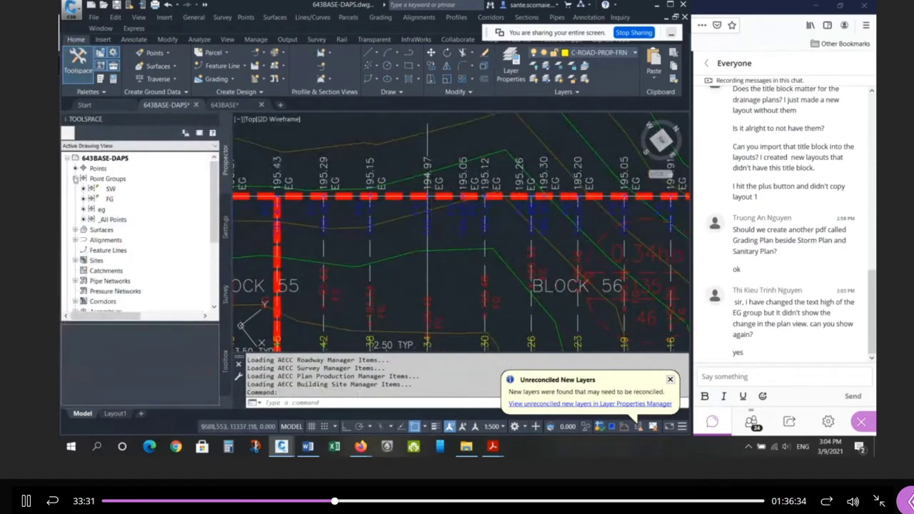
right_click(110, 208)
left_click(123, 215)
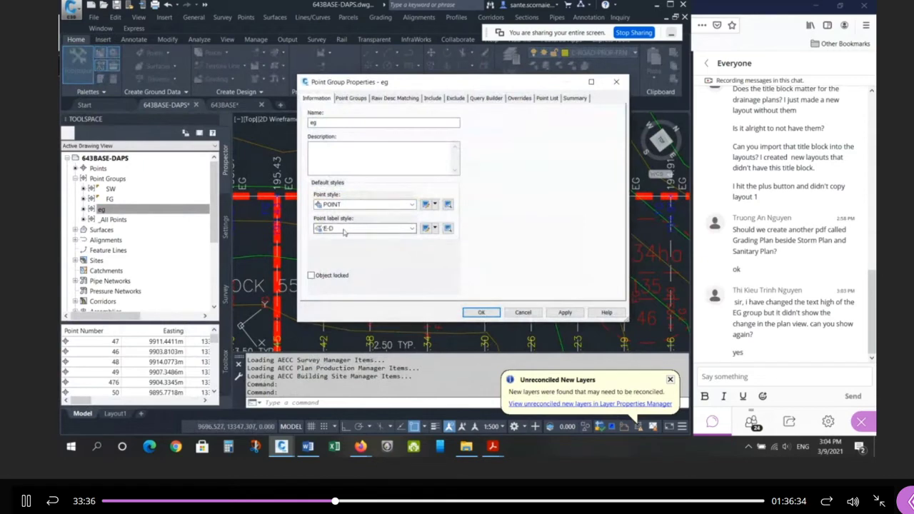
Set the Point Elevation text height in the E-D point label style to 1.5 mm and accept the style
left_click(426, 228)
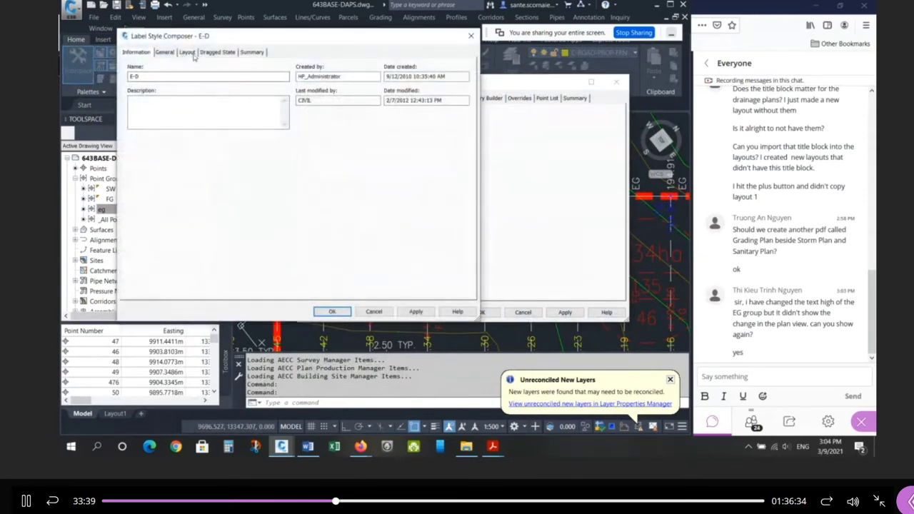
left_click(186, 53)
left_click(255, 174)
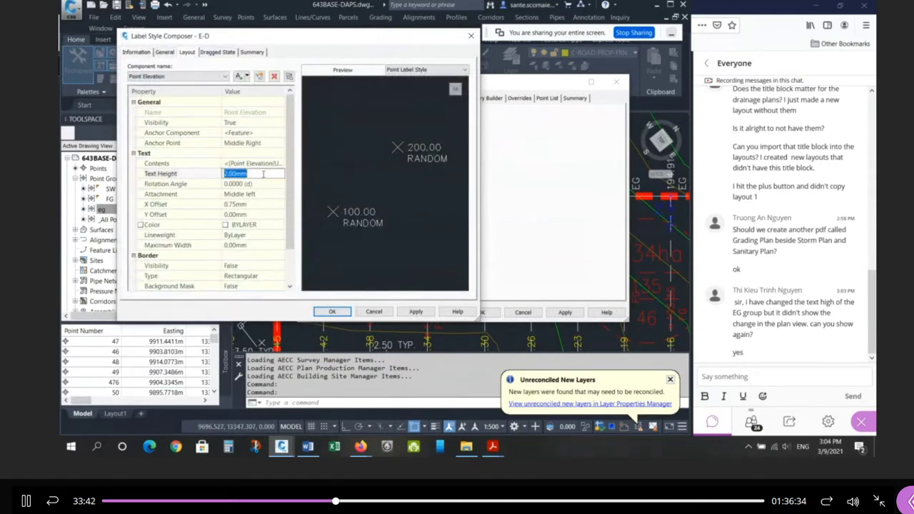
type("1.5")
key("Return")
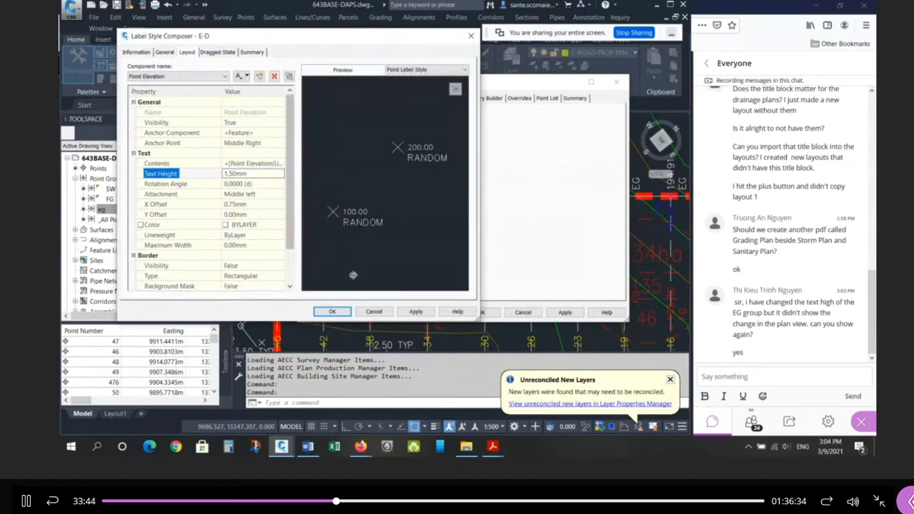
left_click(416, 312)
left_click(349, 317)
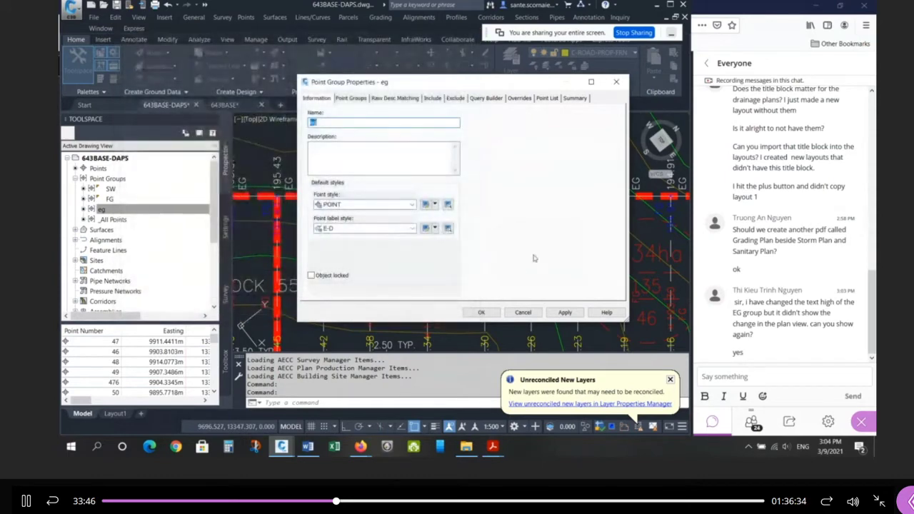
Apply the eg point group's properties and check the EG labels in the drawing
left_click_drag(448, 83, 548, 91)
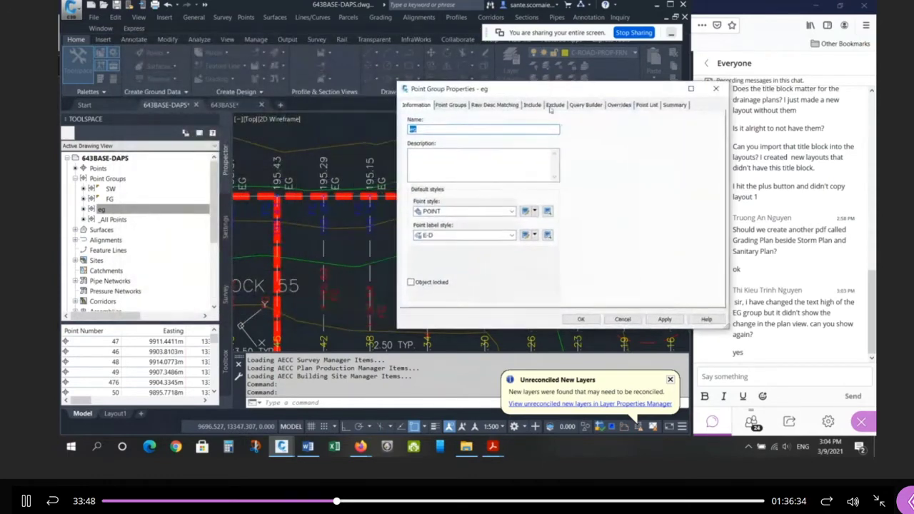
left_click(664, 320)
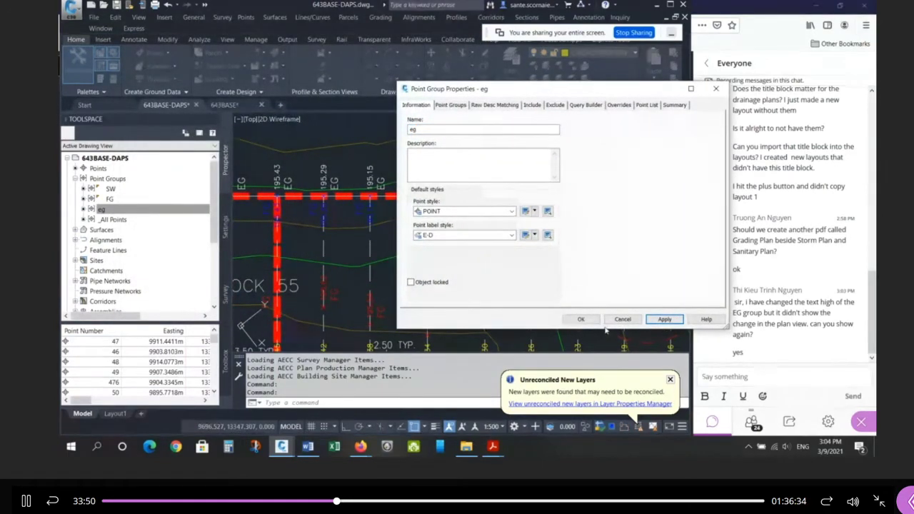
left_click(583, 319)
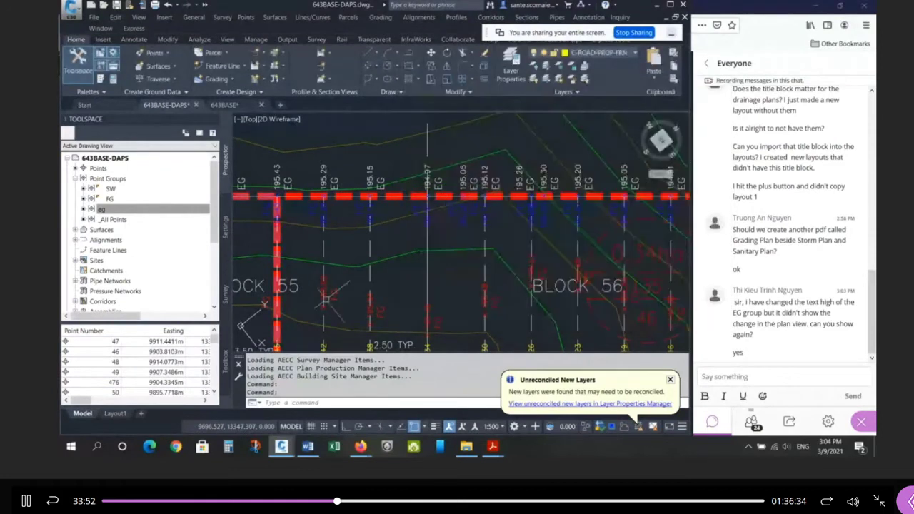
mouse_move(369, 219)
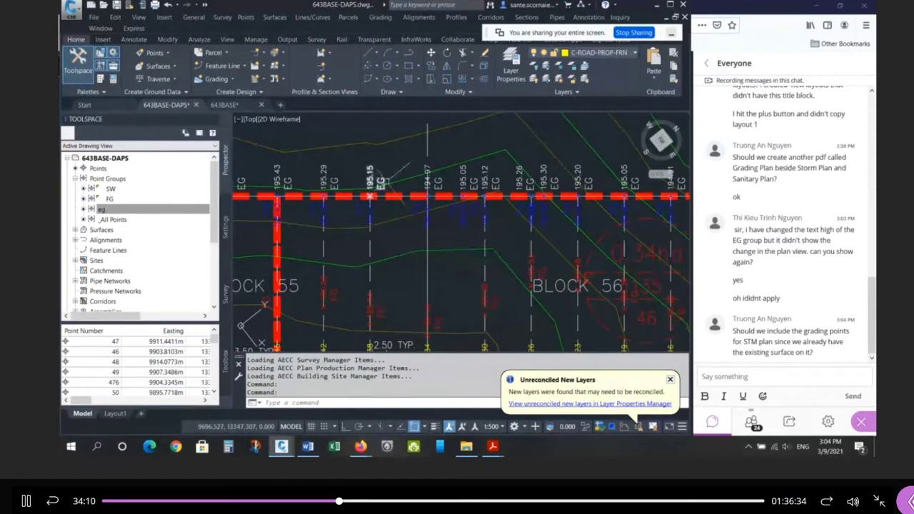
Isolate the SAN-DR layer using a sanitary drainage boundary line, and view the full set of drainage areas
left_click(546, 65)
left_click(602, 192)
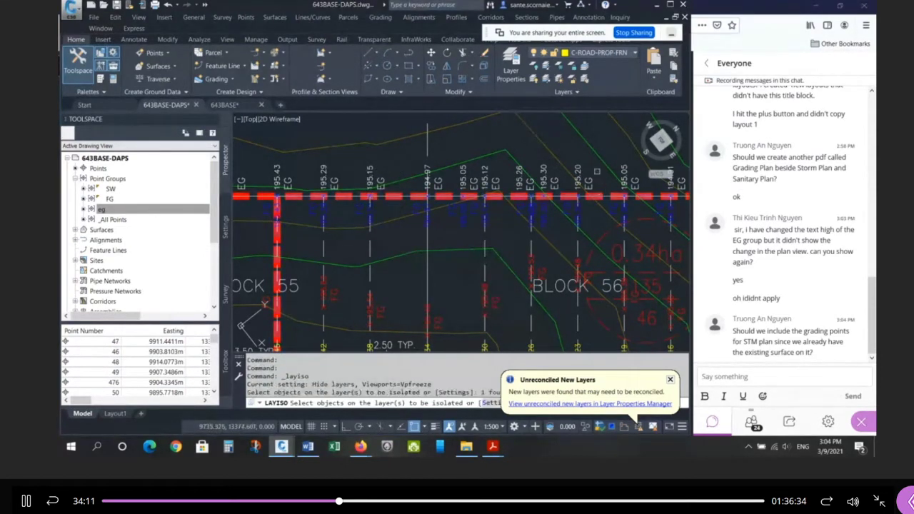
scroll(597, 172, "down", 8)
key("Return")
key("Escape")
key("Escape")
key("Escape")
scroll(512, 237, "up", 2)
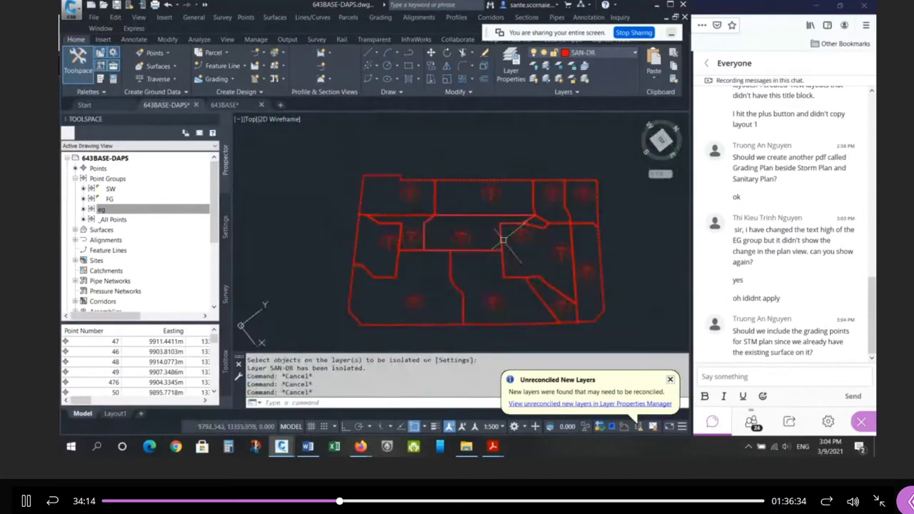
key("Escape")
key("Escape")
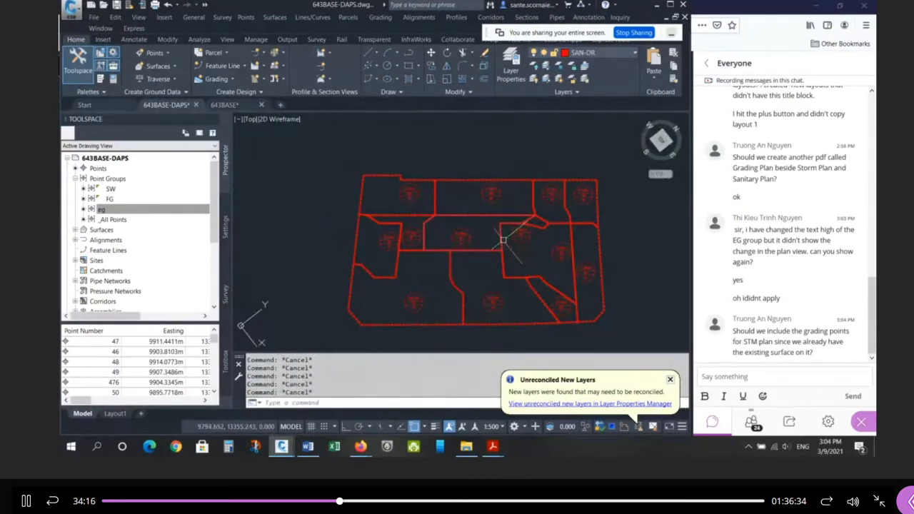
Set the SAN-DR layer's linetype to Continuous and close the layer manager
type("la")
key("Return")
left_click(598, 162)
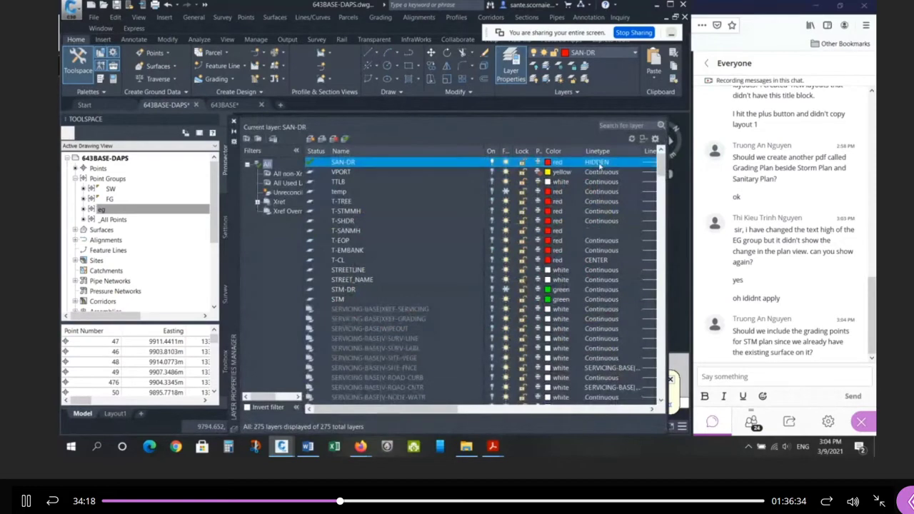
left_click(373, 221)
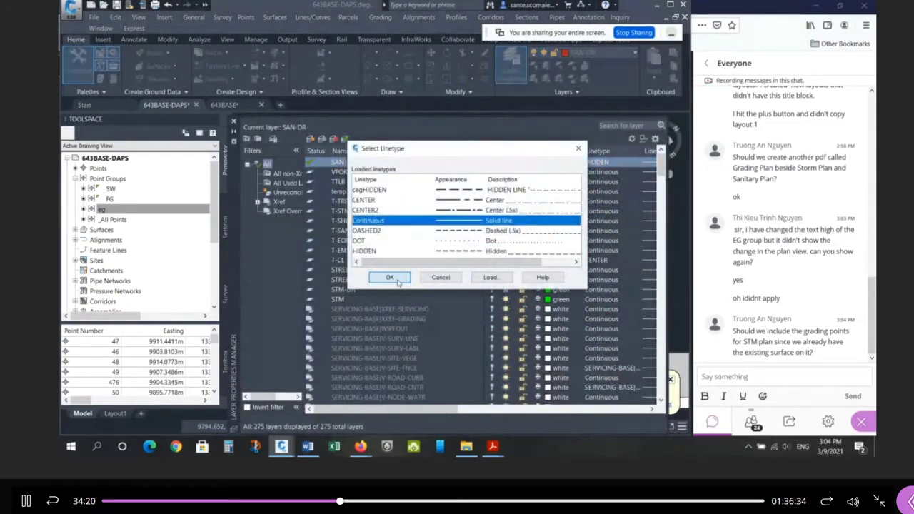
left_click(389, 277)
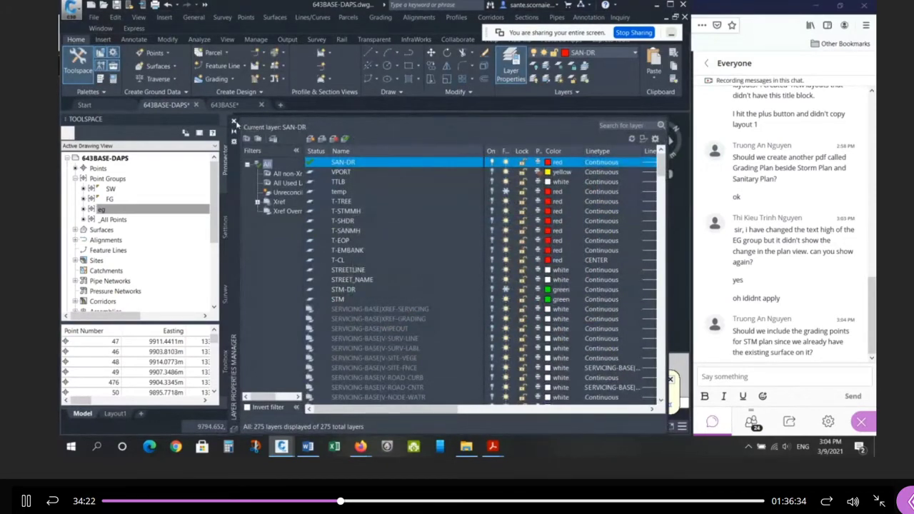
left_click(234, 123)
Switch to the Sanitary Areas.pdf reference in the PDF viewer
mouse_move(493, 447)
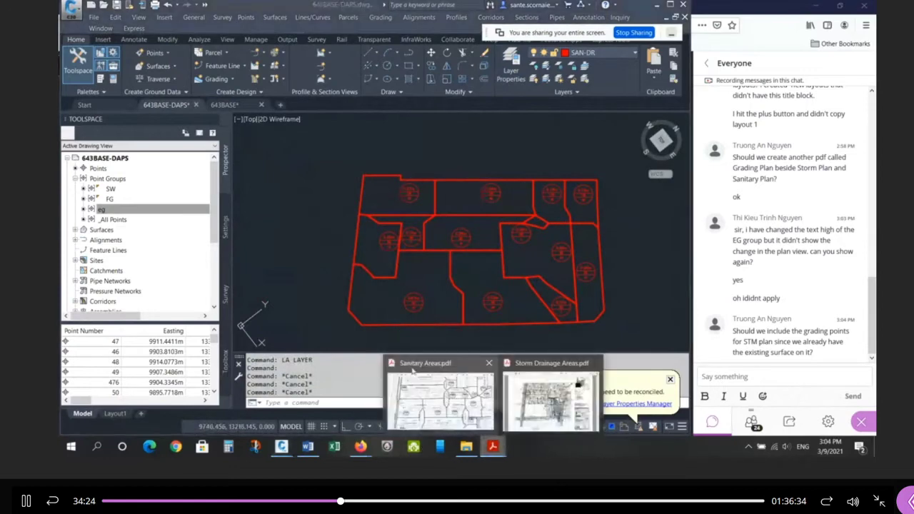
Review the drainage area labels and boundaries in Sanitary Areas.pdf and return to the 643BASE-DAPS drawing
left_click(421, 386)
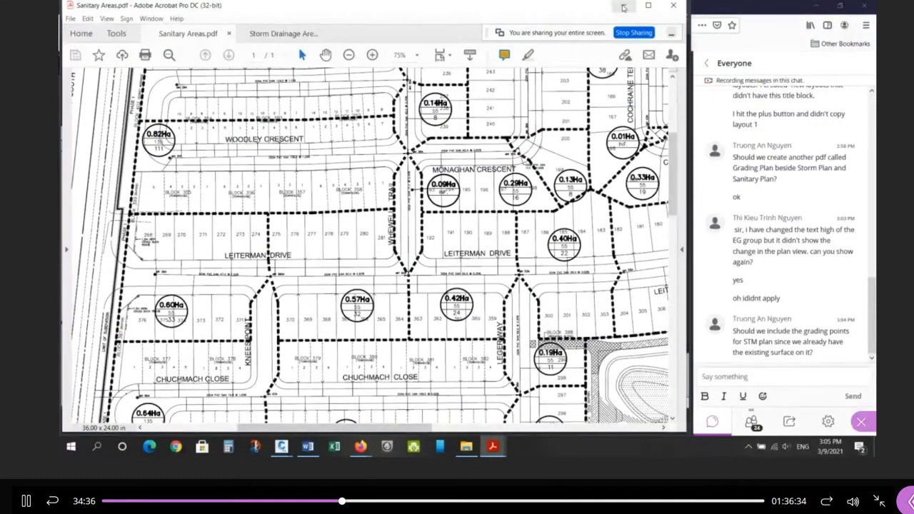
left_click(623, 7)
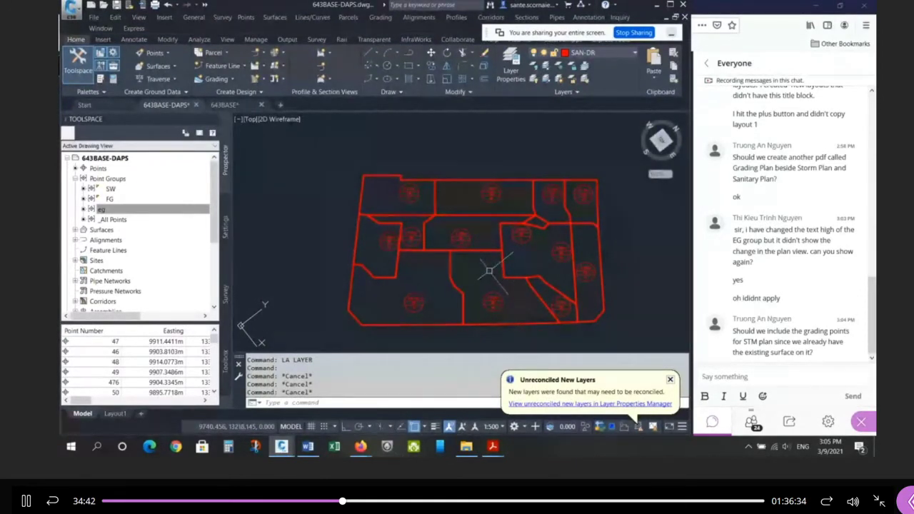
Turn on all layers in model space and regenerate the drawing
type("la")
key("Return")
left_click(454, 260)
left_click(470, 230)
key("ctrl+a")
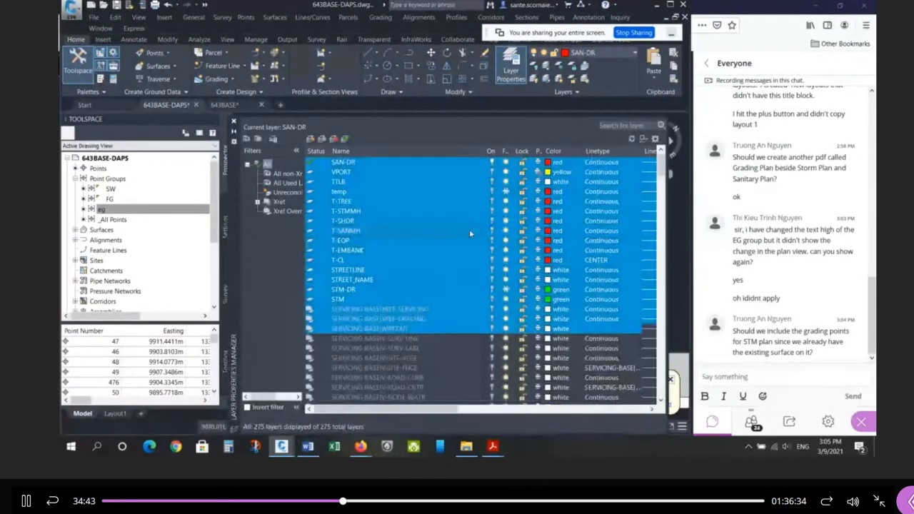
left_click(233, 122)
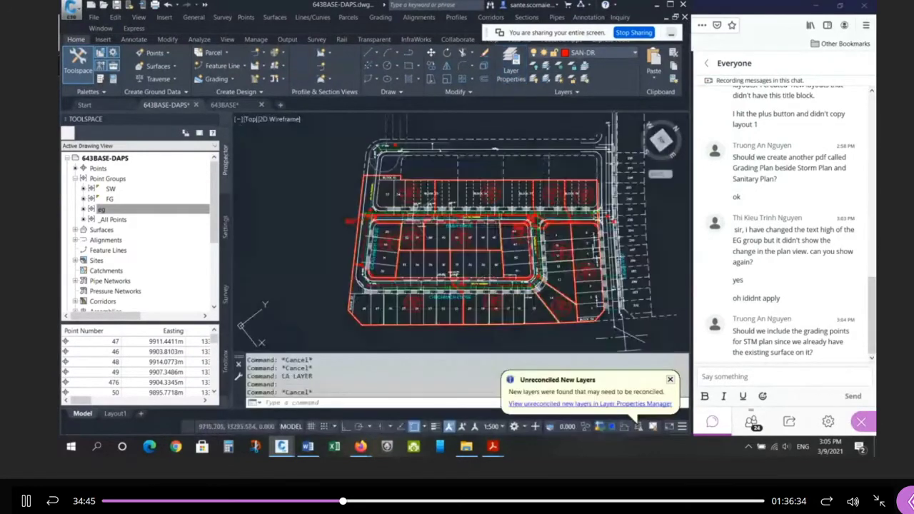
key("Escape")
key("Escape")
scroll(440, 225, "up", 3)
type("re")
key("Return")
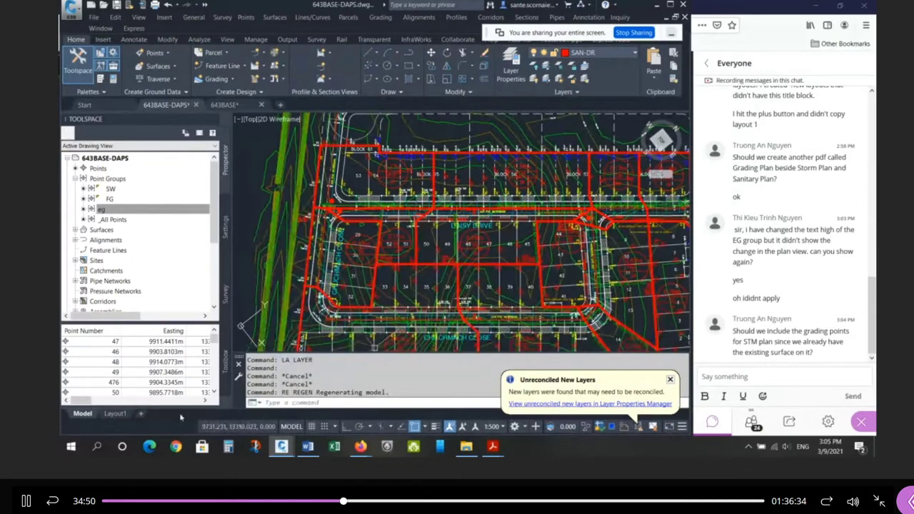
Create a copy of Layout1 at the end of the layouts
left_click(116, 414)
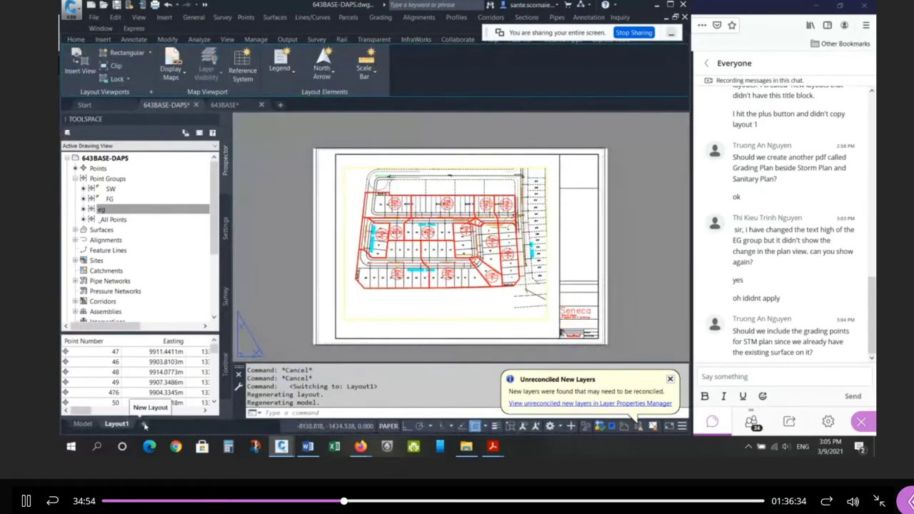
key("Escape")
key("Escape")
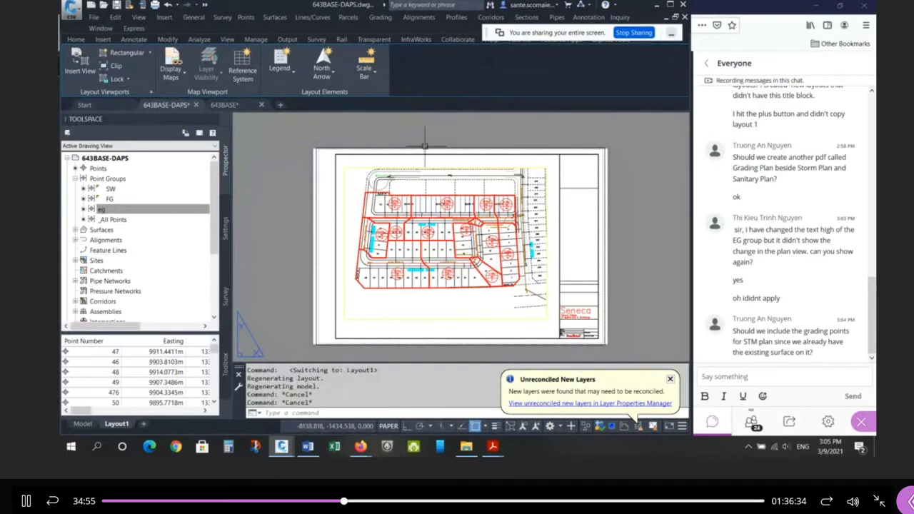
right_click(125, 425)
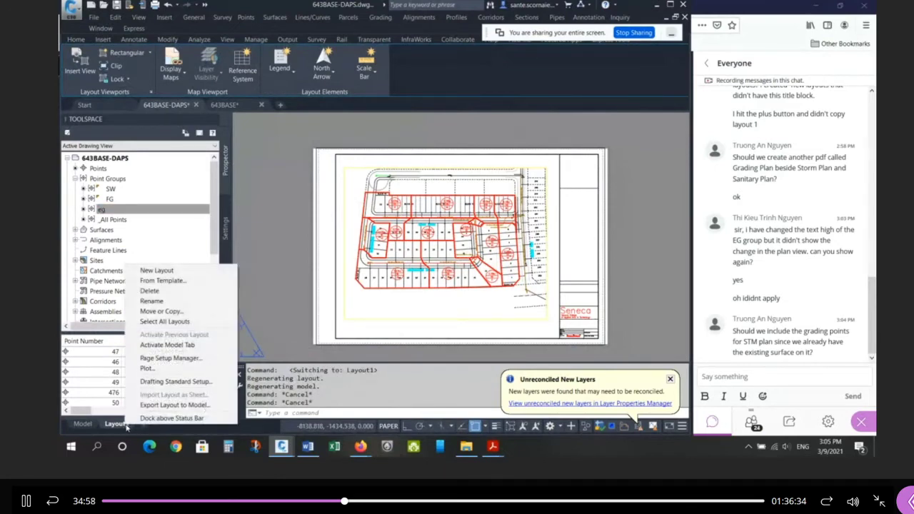
left_click(163, 313)
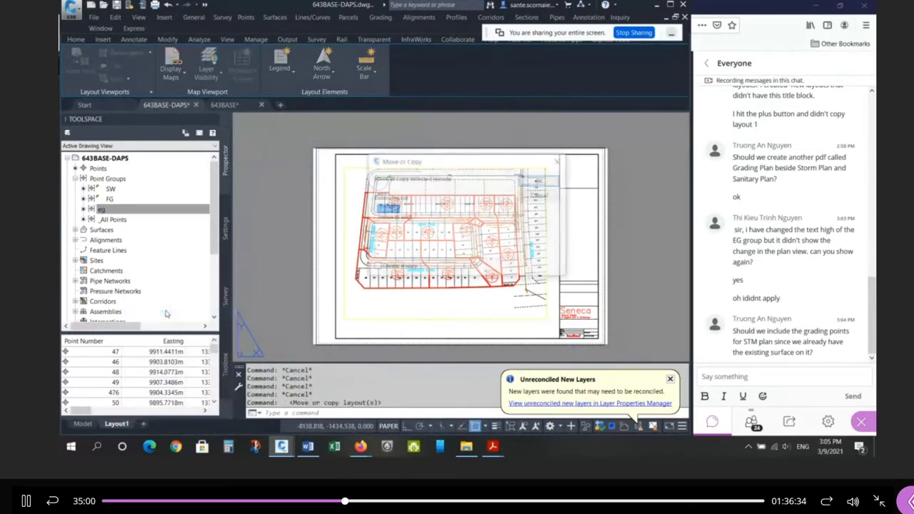
left_click(409, 220)
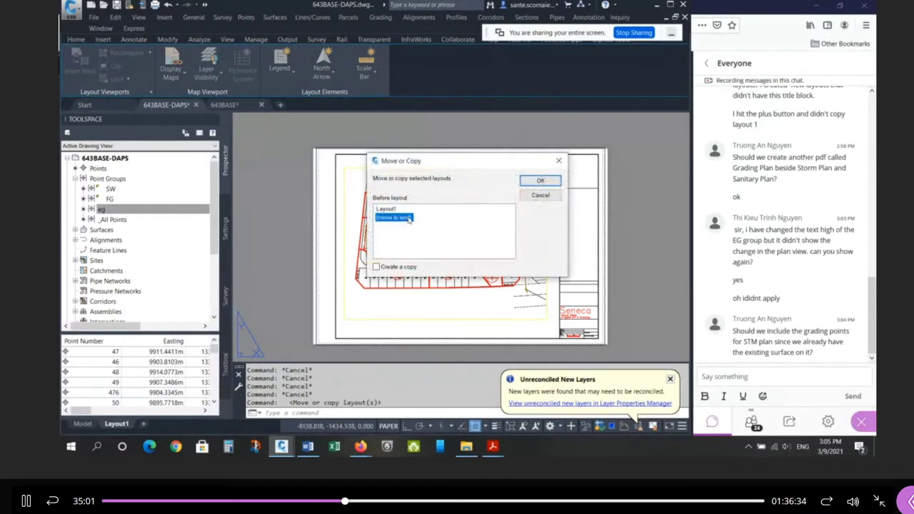
left_click(378, 268)
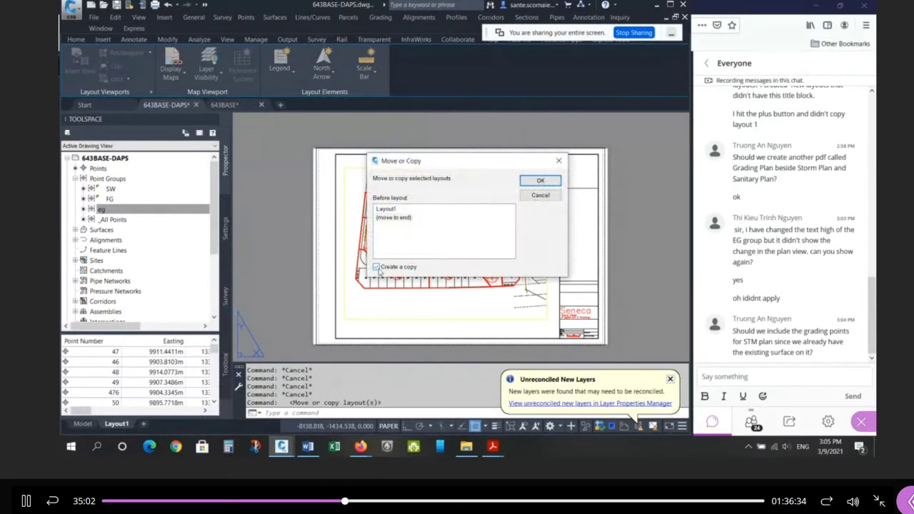
left_click(537, 183)
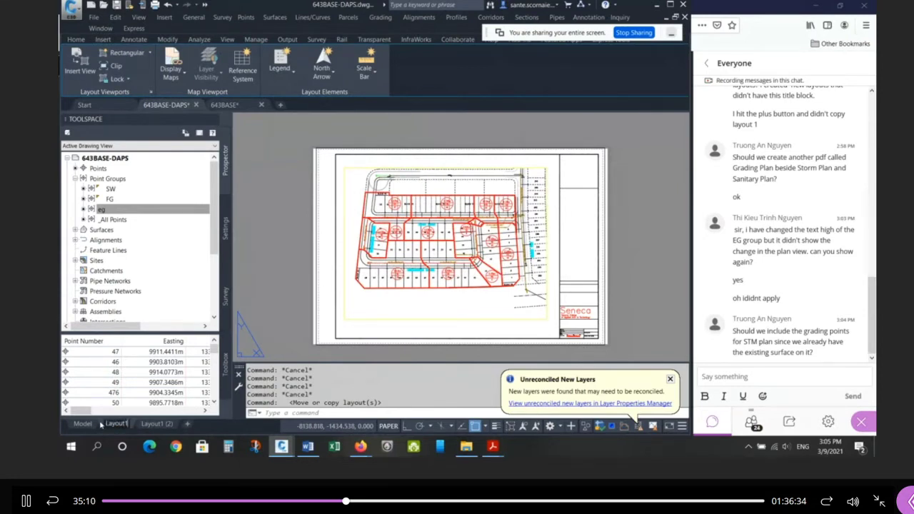
Rename Layout1 as san-dr and its copy as stm_dr
left_click_drag(104, 424, 100, 424)
type("r")
left_click(158, 425)
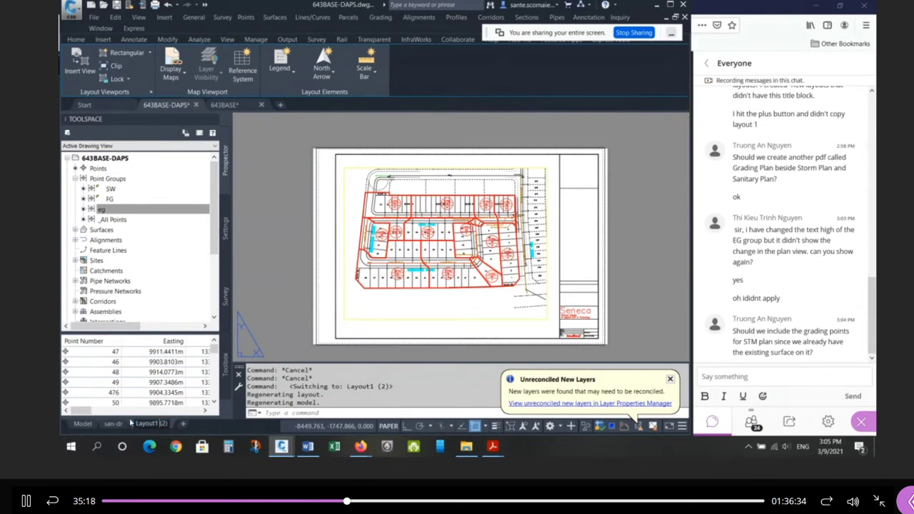
left_click_drag(137, 427, 172, 429)
type("stm")
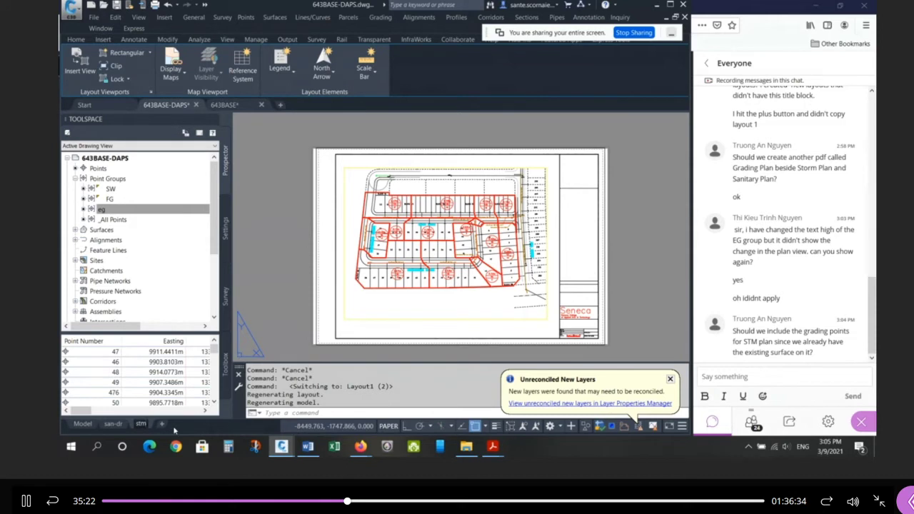
type("_dr")
key("Return")
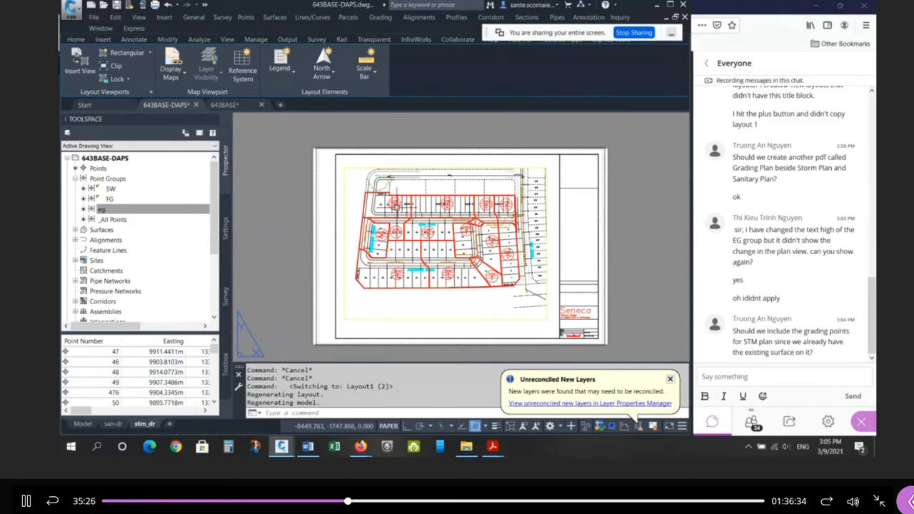
Activate the viewport on the stm_dr layout and thaw all layers in that viewport
scroll(464, 273, "up", 1)
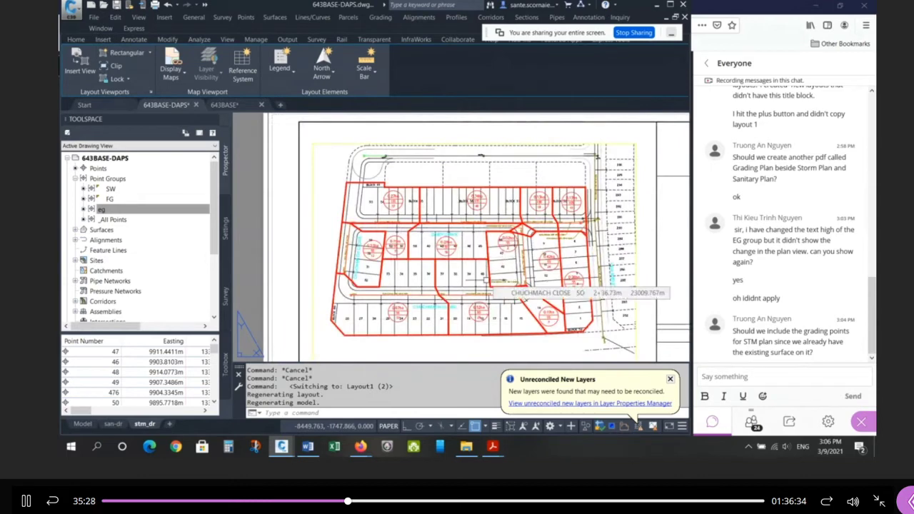
double_click(449, 167)
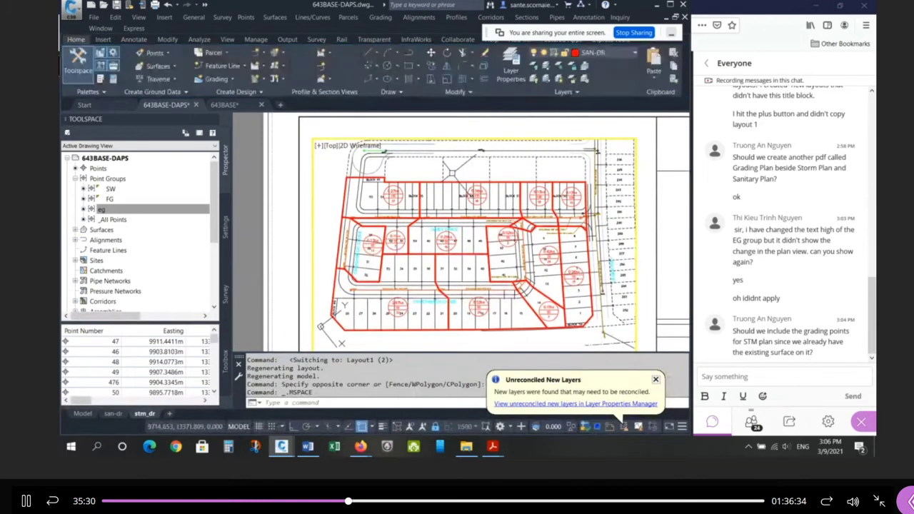
type("La")
key("Return")
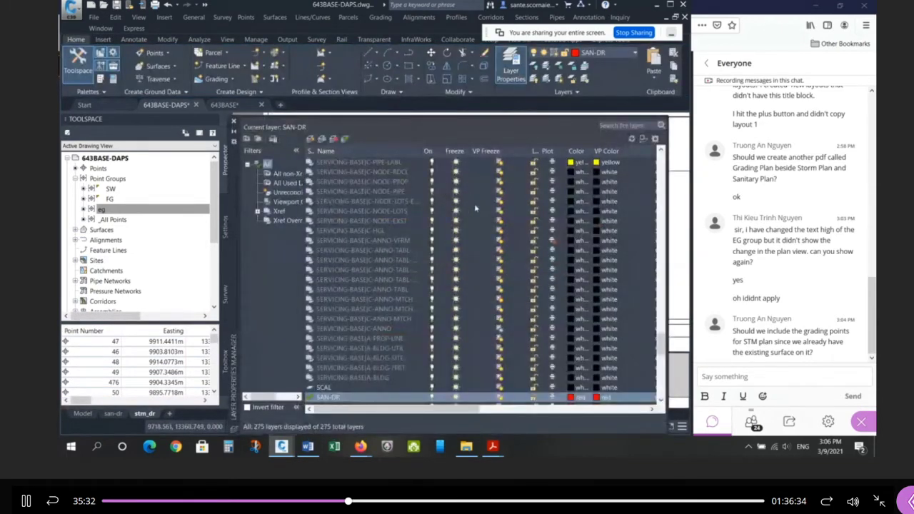
left_click(475, 203)
key("ctrl+a")
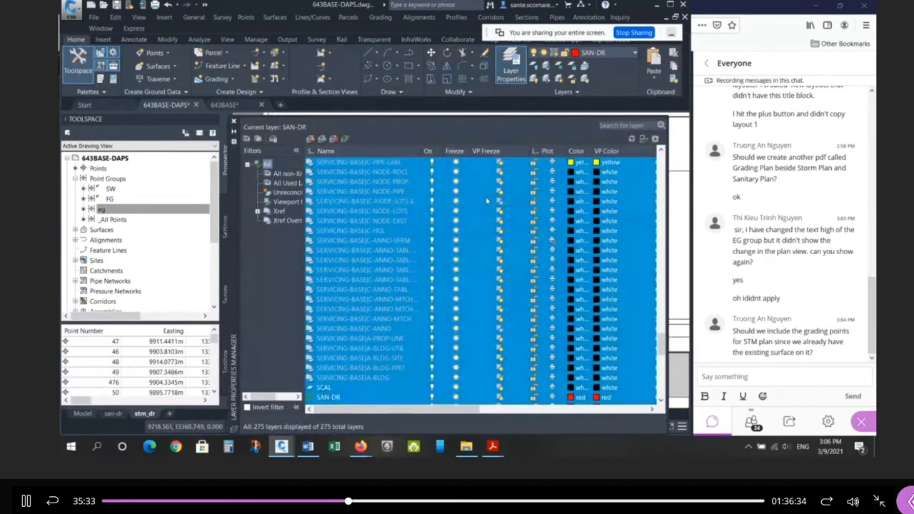
left_click(504, 151)
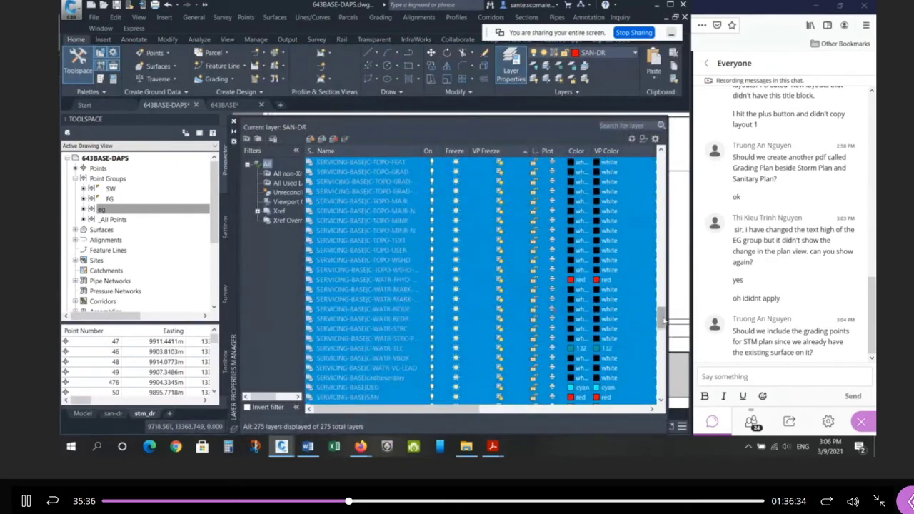
left_click(548, 152)
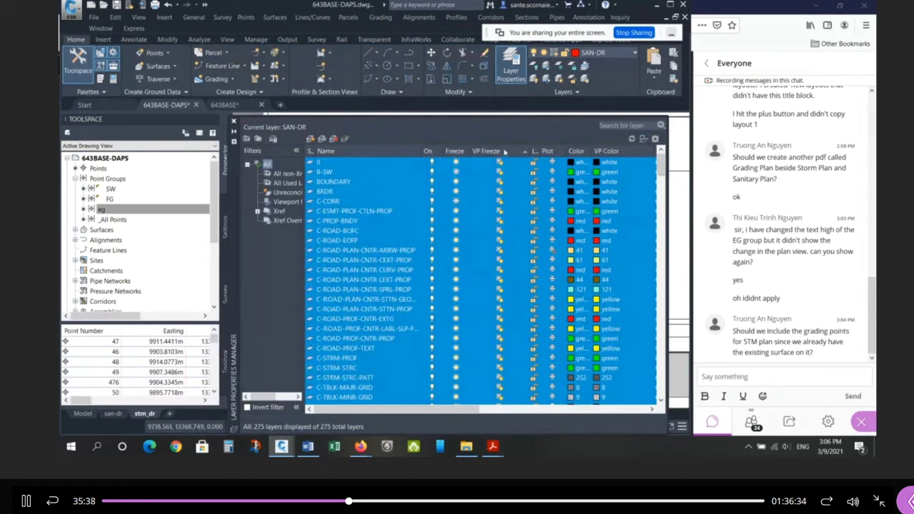
left_click(505, 152)
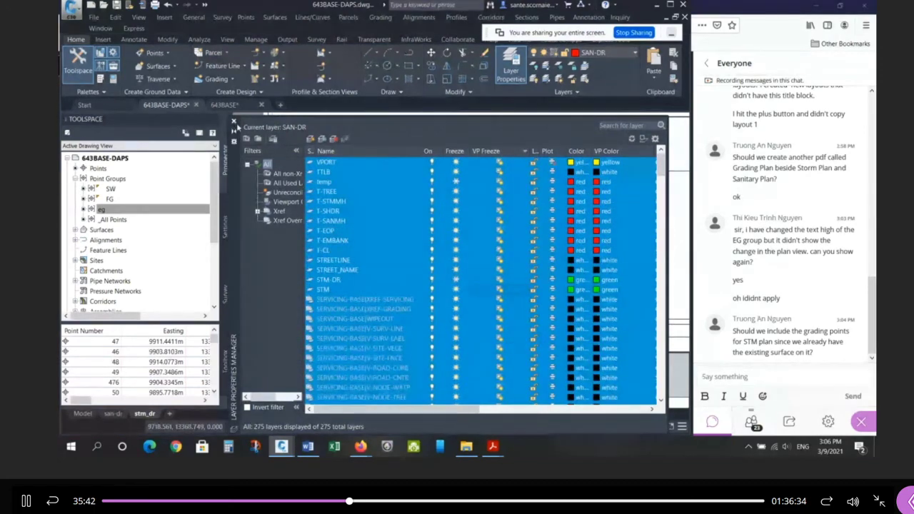
left_click(233, 121)
key("Escape")
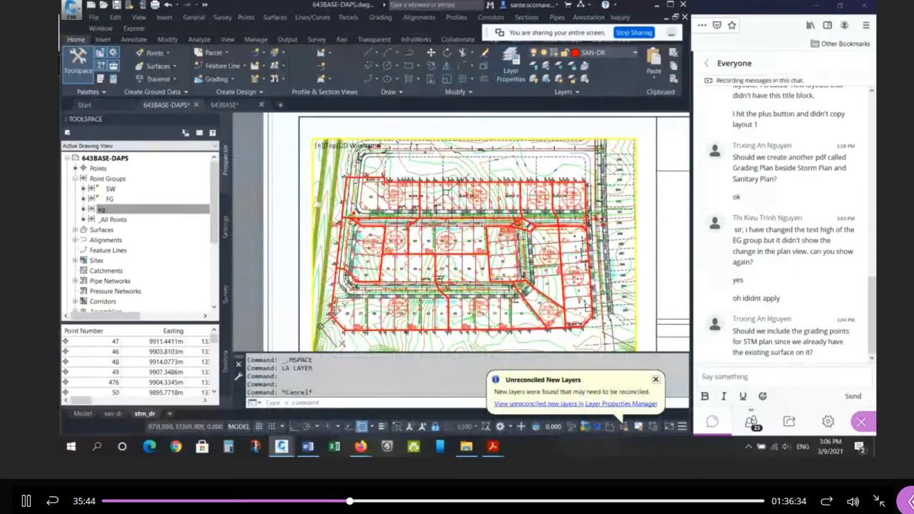
Redraw the view and regenerate the model and all viewports
scroll(444, 200, "down", 2)
scroll(479, 243, "up", 2)
type("r")
key("Return")
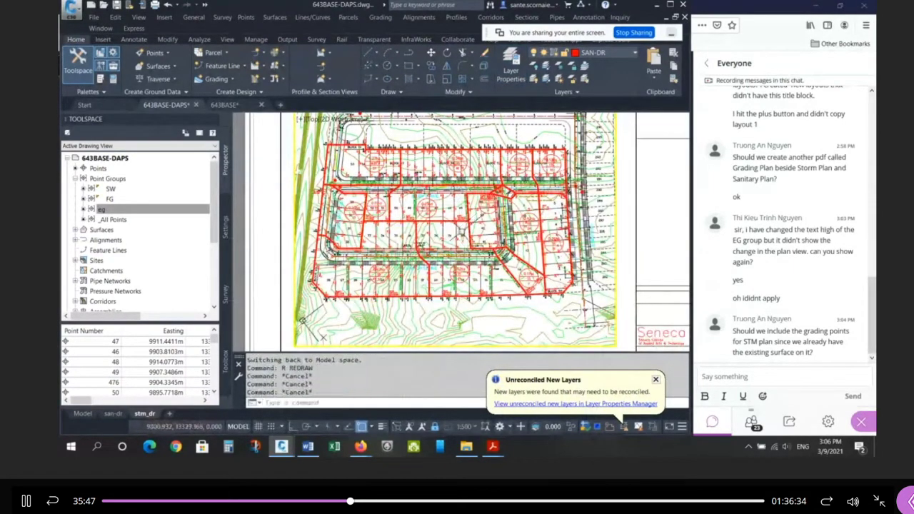
scroll(493, 150, "up", 2)
type("RE")
key("Return")
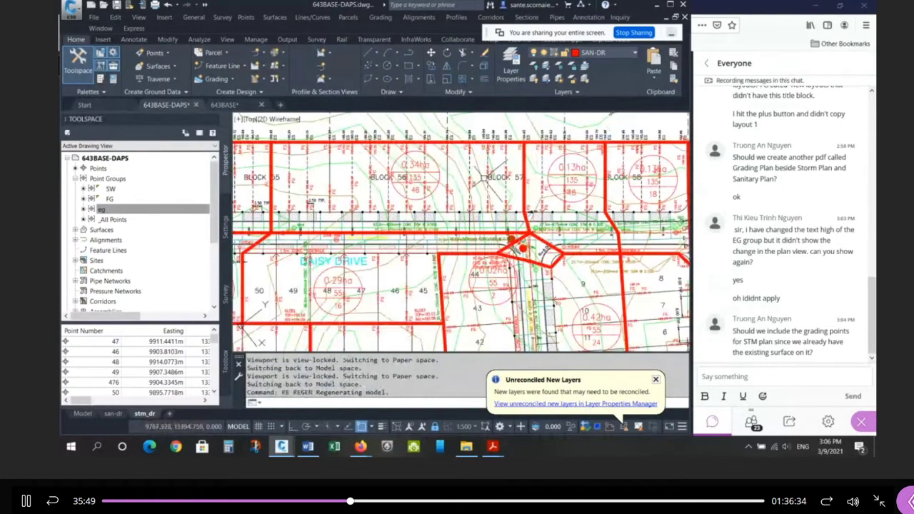
type("REA")
key("Return")
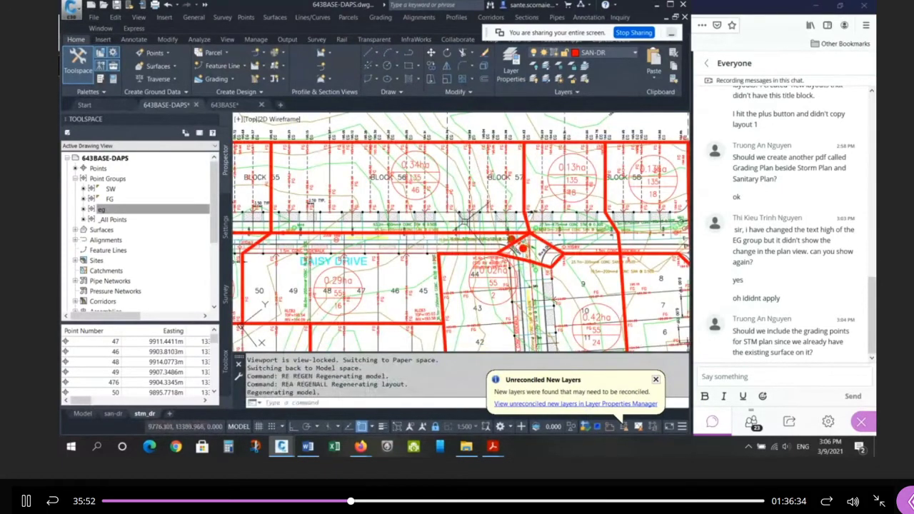
Filter the layers by *STM* and thaw the STM-DR layer
key("Escape")
key("Escape")
key("Escape")
type("la")
key("Return")
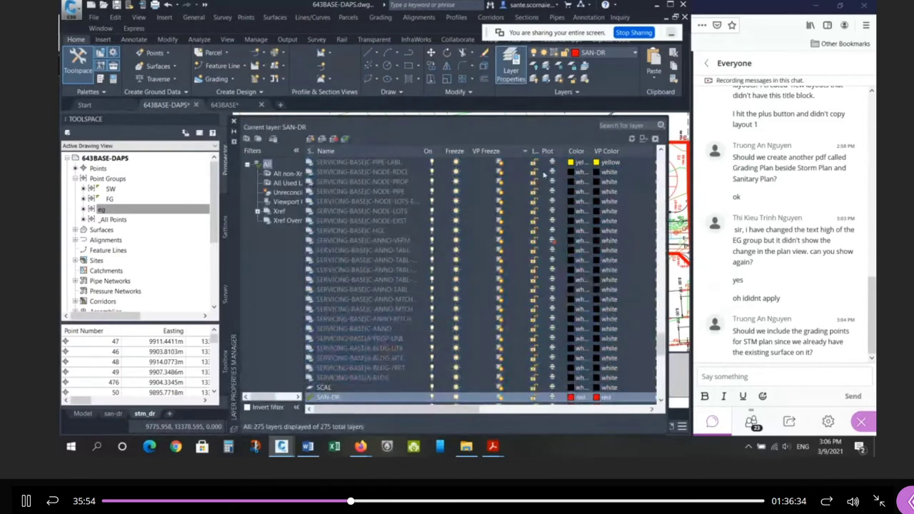
left_click(627, 124)
type("*STM*")
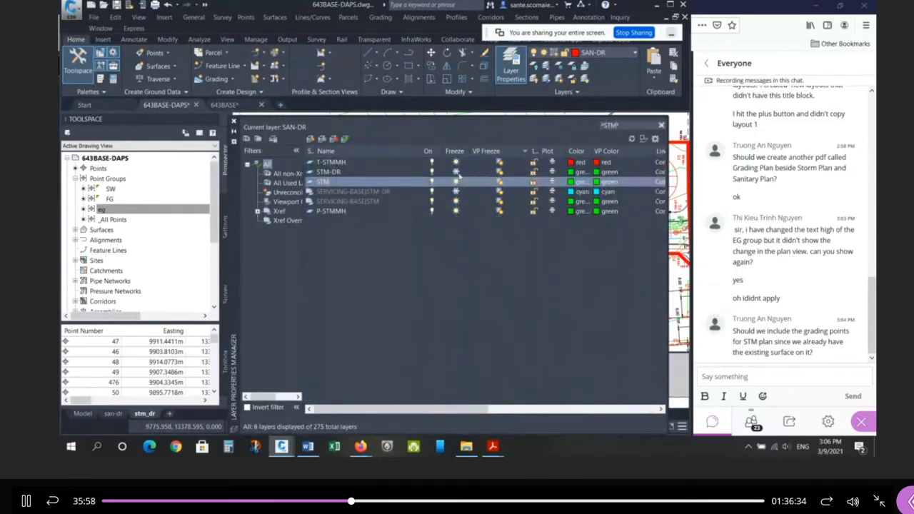
left_click(457, 172)
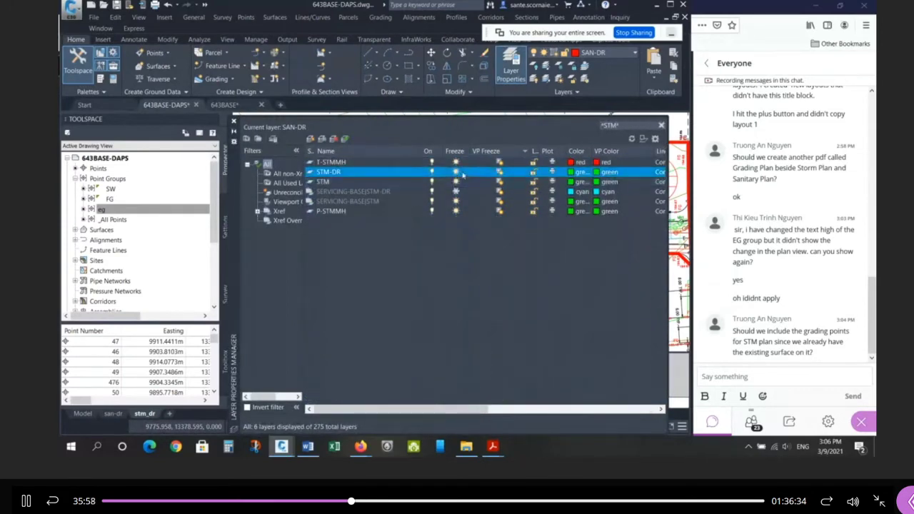
left_click(662, 127)
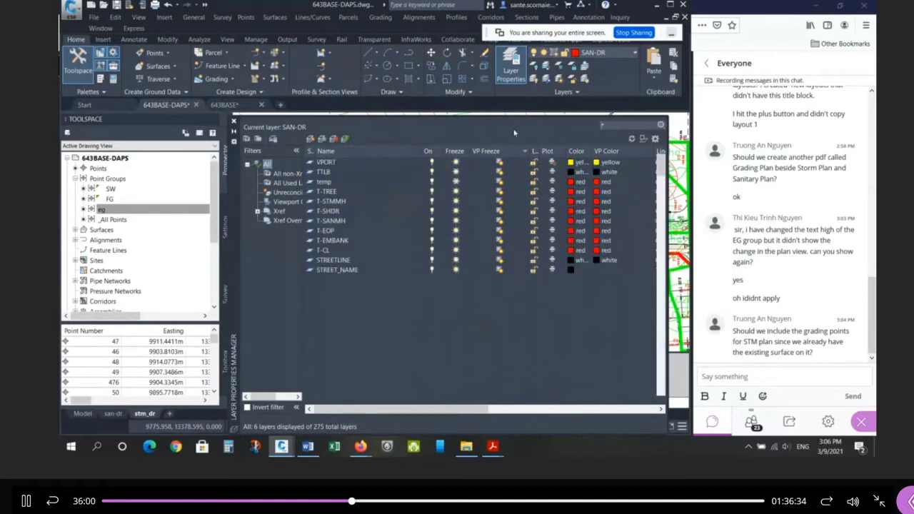
left_click(233, 121)
key("Escape")
key("Escape")
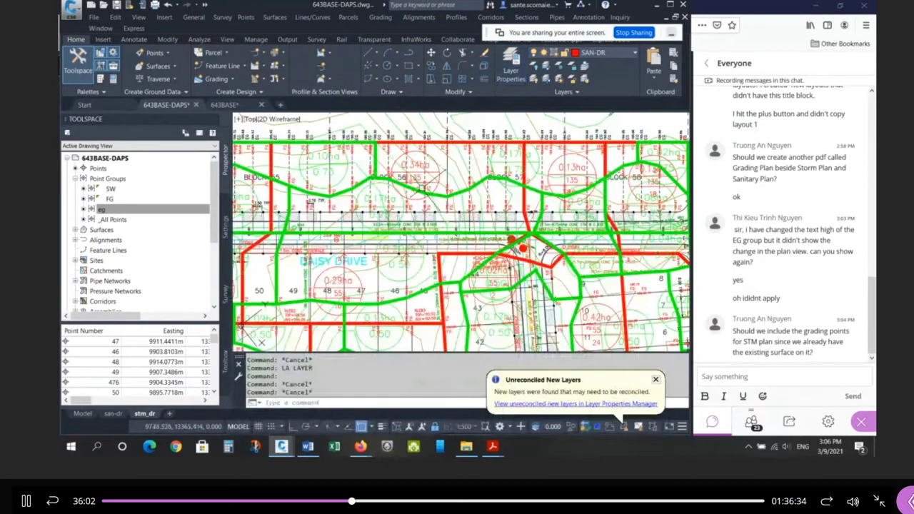
Freeze the C-ROAD-PLAN-PROP-REAR, B-EG and current SAN-DR layers in the stm_dr viewport by picking objects around Block 56
scroll(461, 232, "down", 2)
scroll(453, 171, "up", 2)
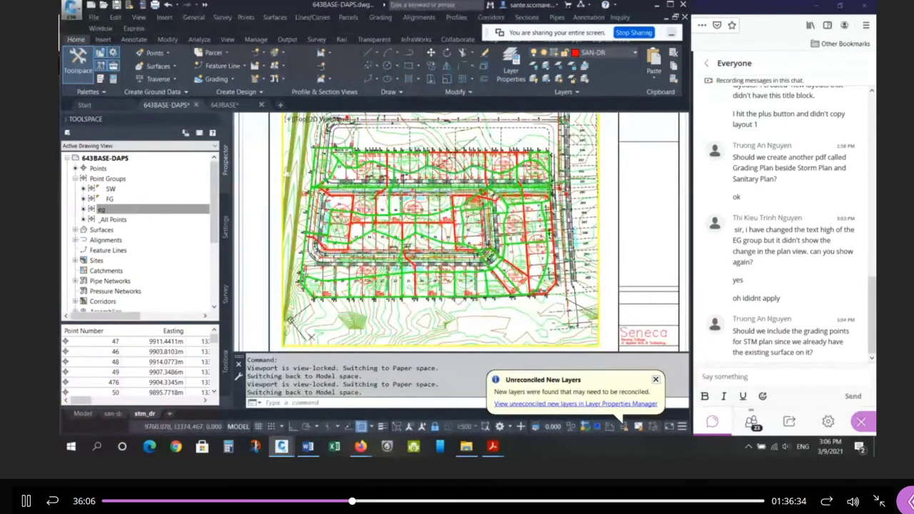
scroll(456, 158, "up", 5)
left_click(455, 162)
left_click(457, 163)
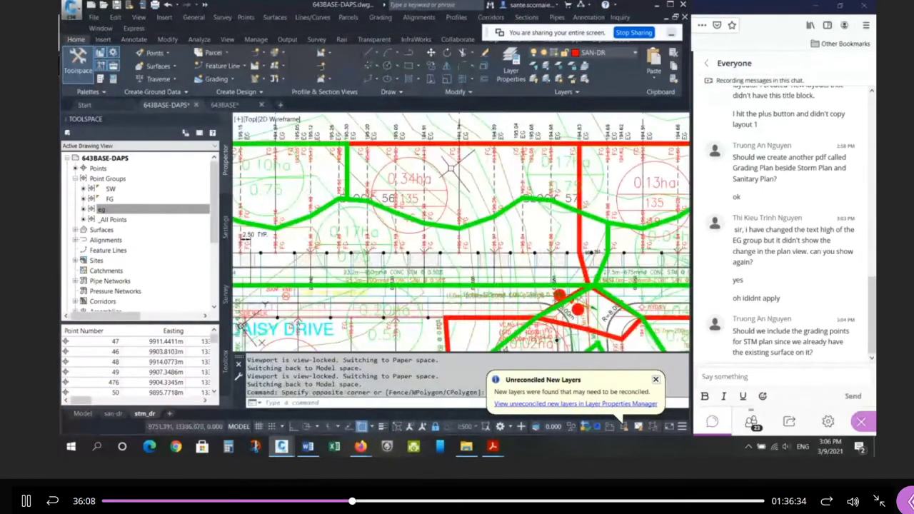
left_click(559, 66)
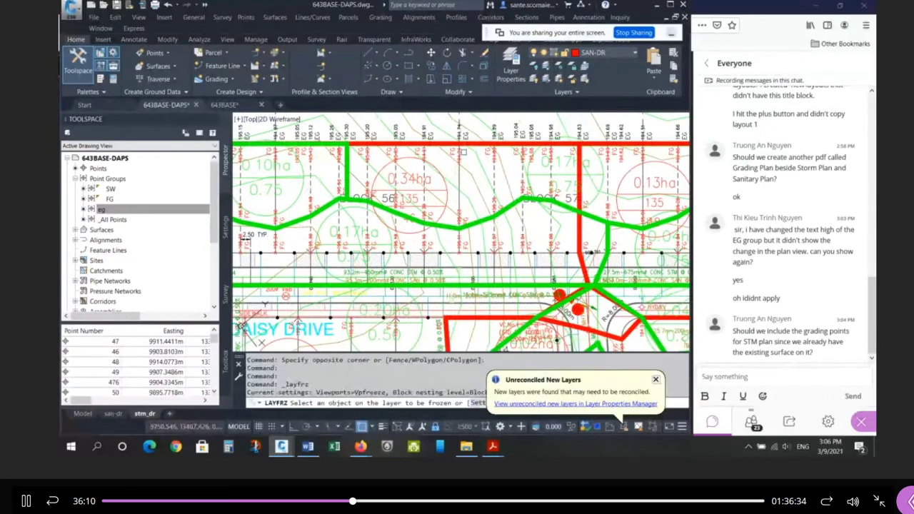
left_click(464, 135)
left_click(463, 135)
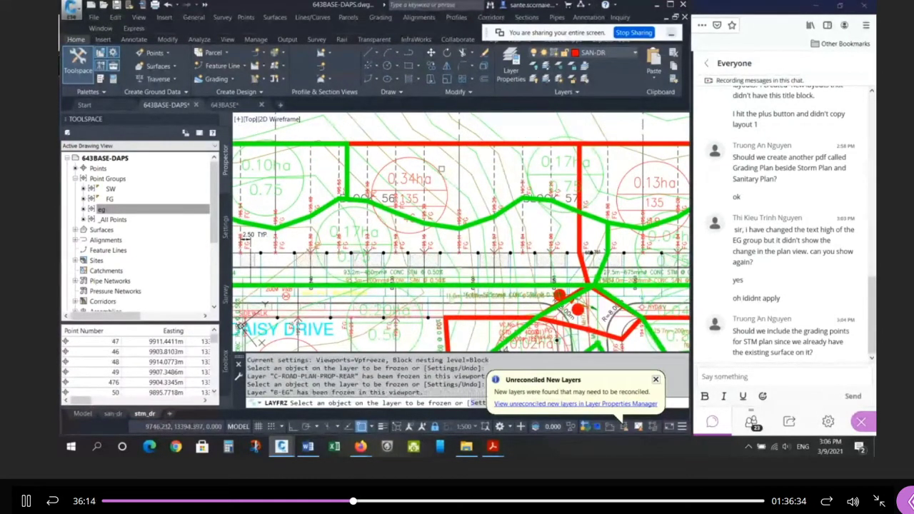
left_click(438, 177)
type("y")
key("Return")
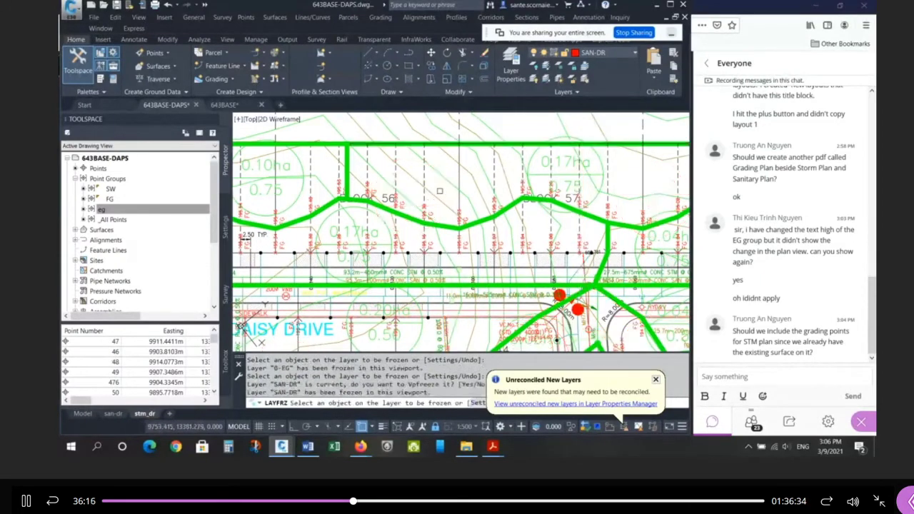
Freeze the water service, water pipe, driveway, sanitary service and C-ROAD-PROP-FRNT layers in the viewport along the lot frontages
scroll(461, 276, "up", 4)
scroll(429, 235, "up", 2)
left_click(396, 223)
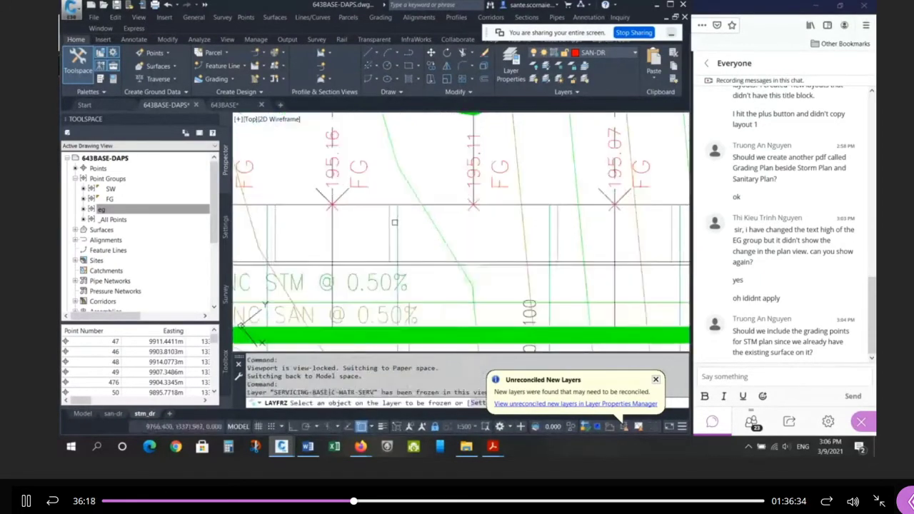
left_click(396, 224)
left_click(395, 226)
left_click(386, 227)
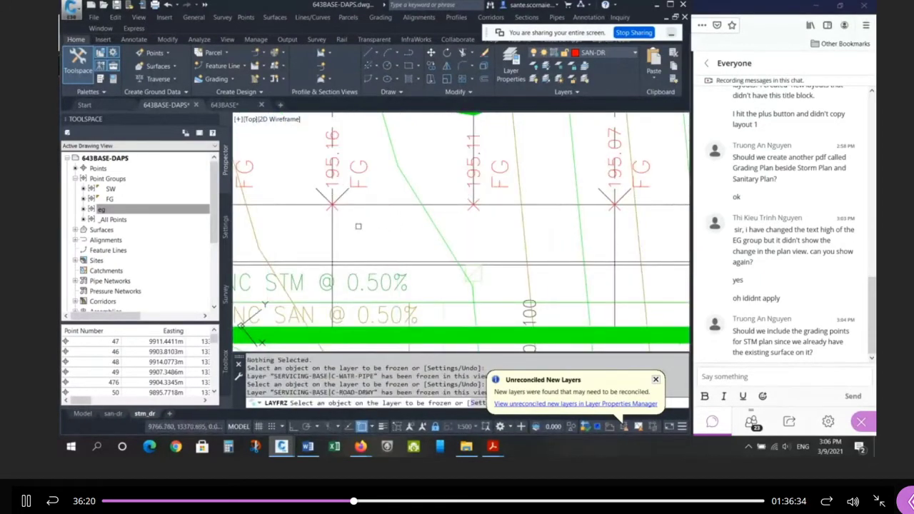
left_click(336, 200)
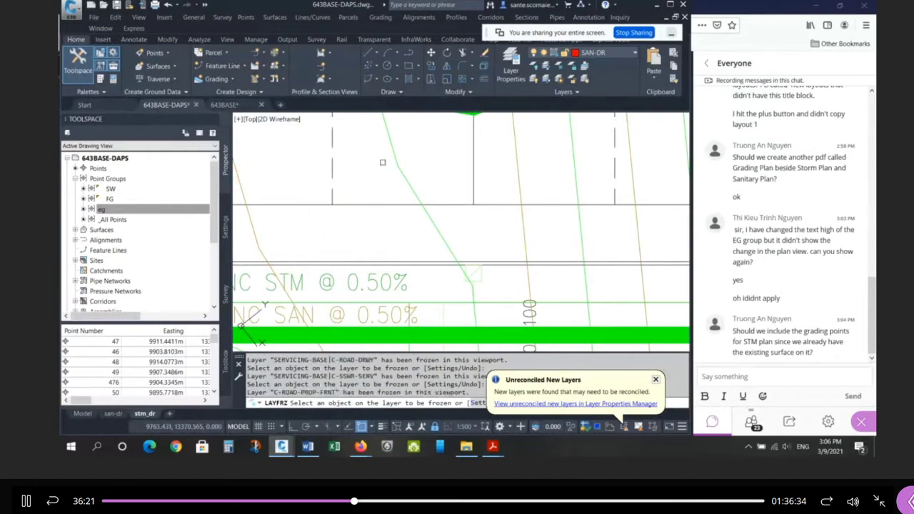
Freeze the SAN, C-ROAD-PLAN-CNTR-PROP, C-SSWR-STRC and C-WATR-VC layers in the viewport by picking objects around the sanitary manhole beside MH9
scroll(352, 186, "down", 3)
scroll(439, 220, "up", 3)
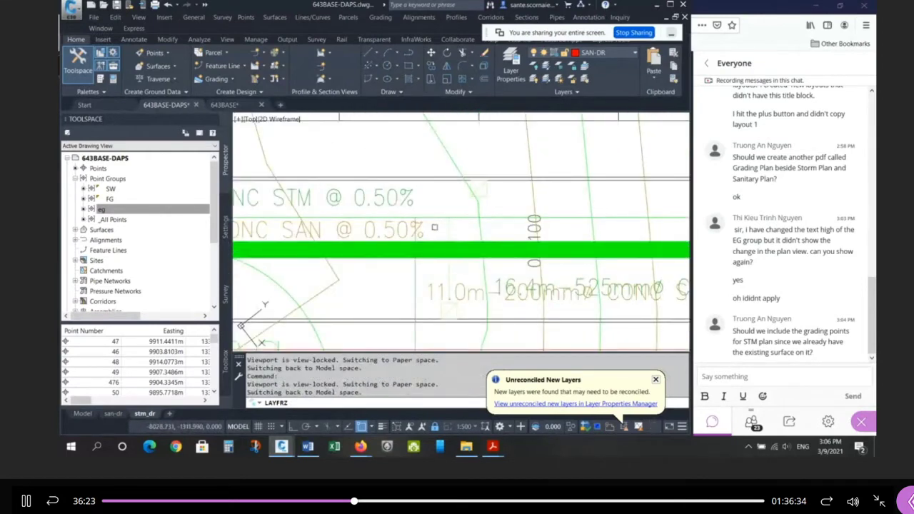
scroll(438, 220, "down", 5)
scroll(464, 243, "down", 2)
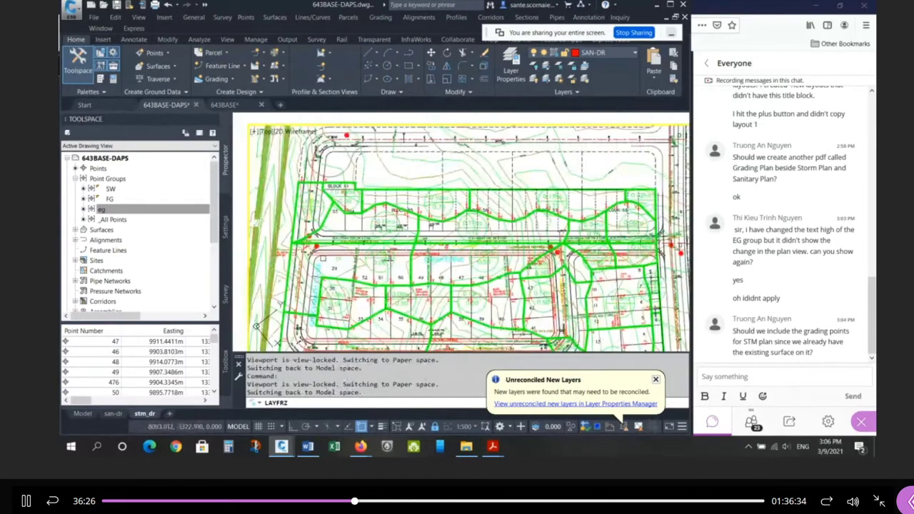
scroll(322, 207, "up", 4)
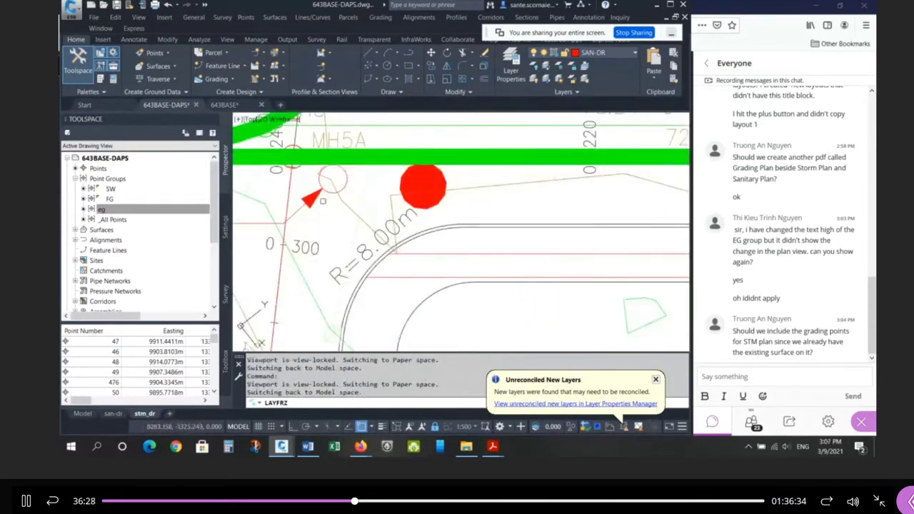
scroll(322, 200, "down", 1)
scroll(322, 193, "down", 5)
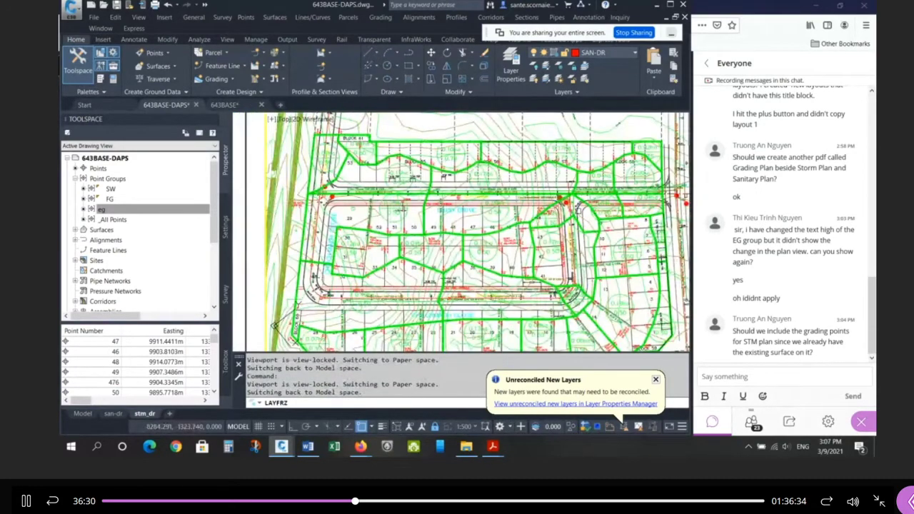
scroll(564, 246, "up", 5)
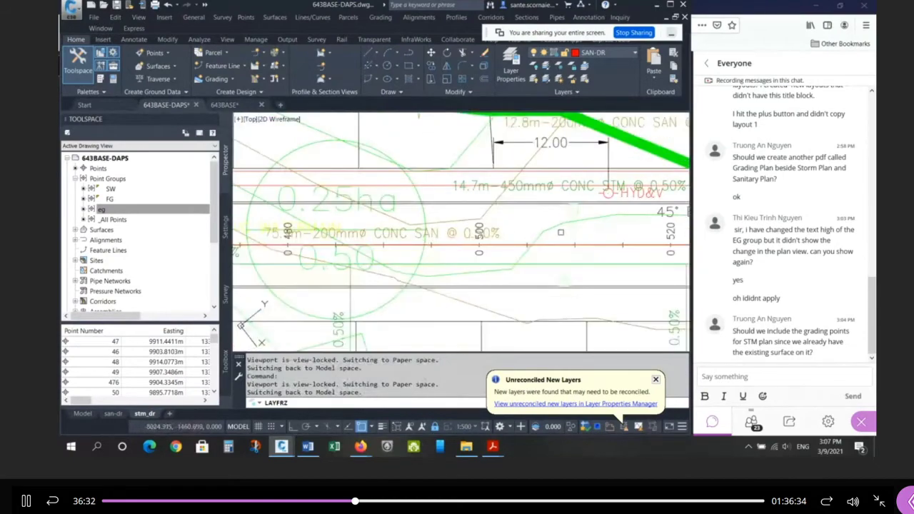
scroll(565, 246, "down", 2)
scroll(357, 253, "up", 5)
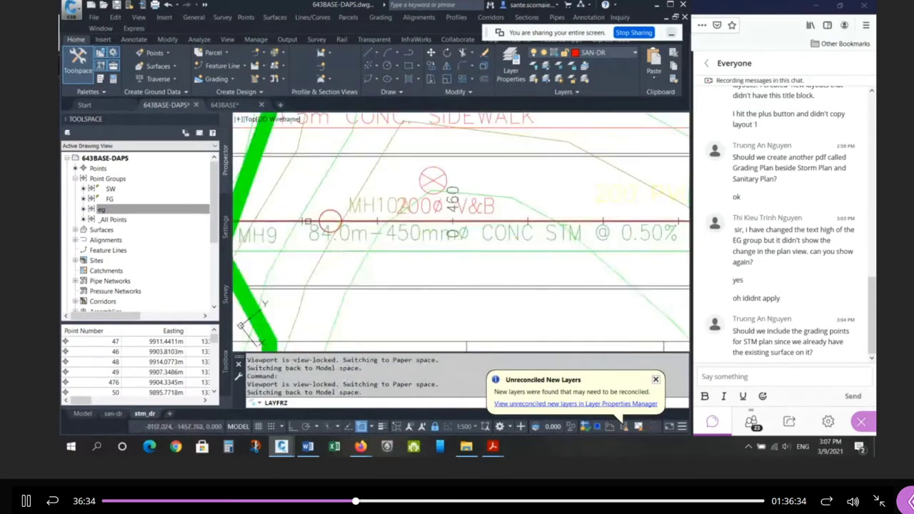
left_click(313, 220)
left_click(312, 221)
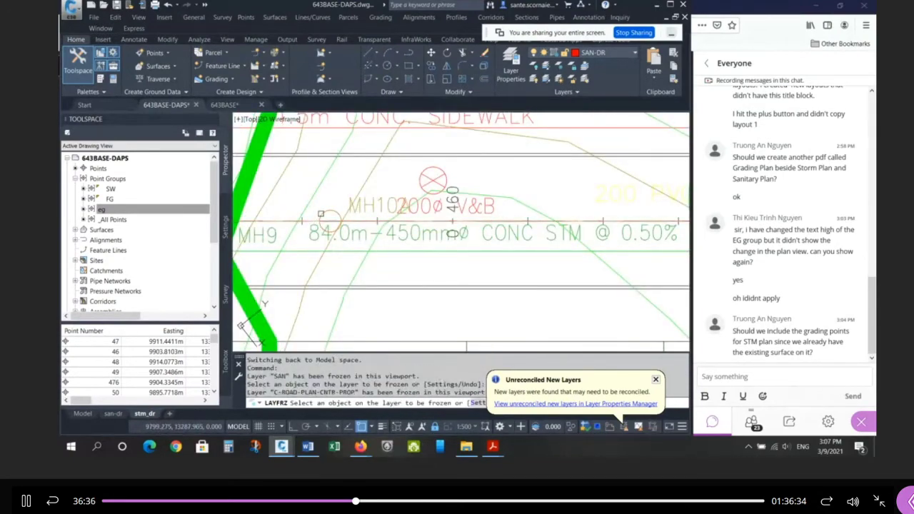
left_click(321, 212)
left_click(427, 172)
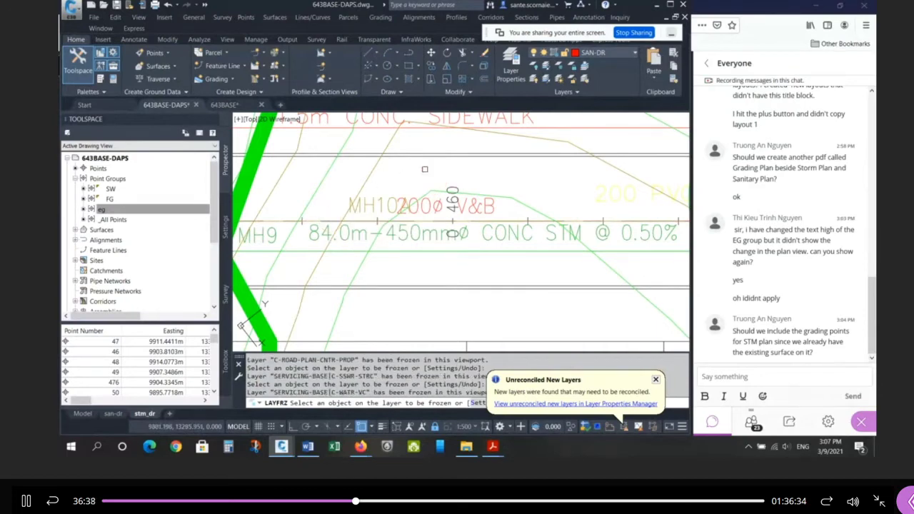
key("Escape")
Freeze the hydrant layer C-WATR-FHYD and sidewalk layer C-ROAD-SWLK in the viewport, and regenerate the model
scroll(435, 206, "down", 5)
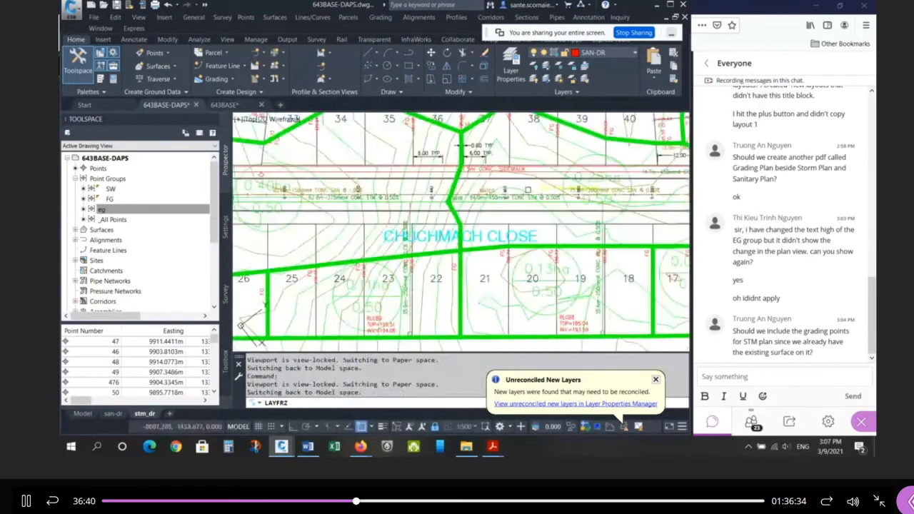
middle_click_drag(425, 212, 486, 222)
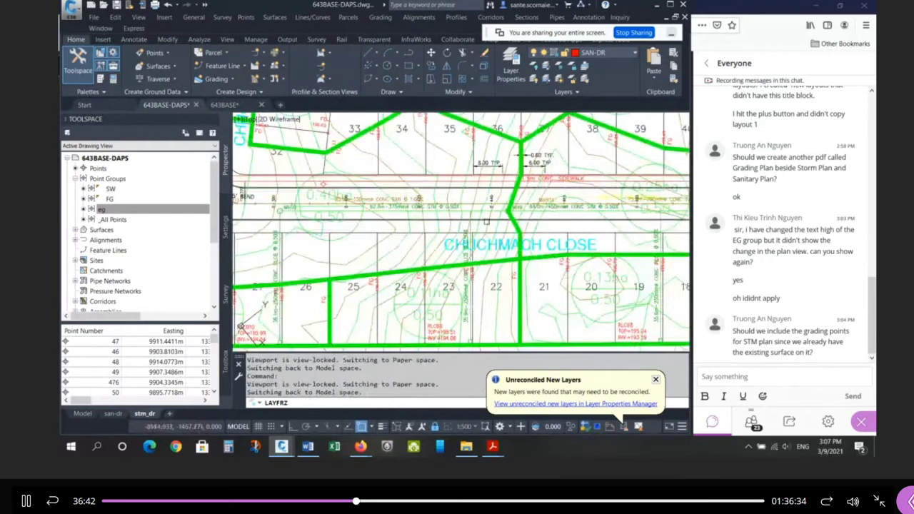
scroll(274, 210, "up", 4)
left_click(387, 143)
left_click(395, 136)
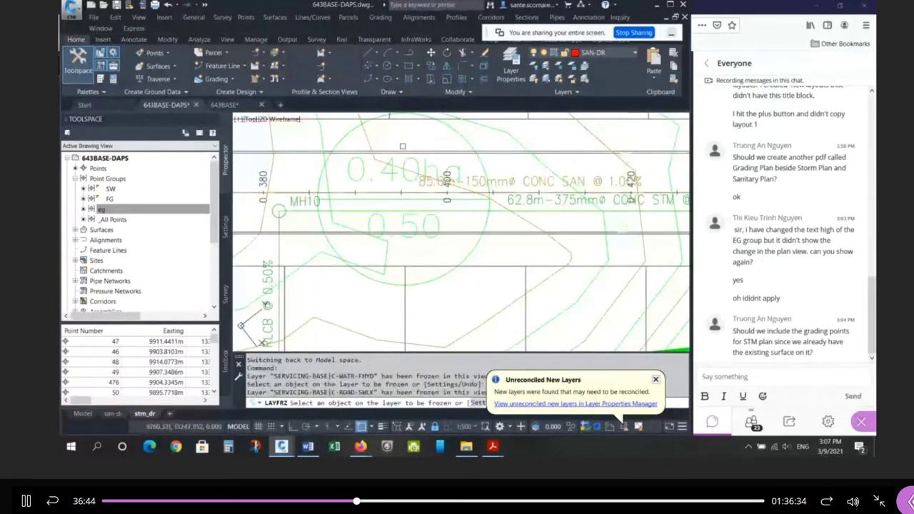
scroll(294, 257, "down", 2)
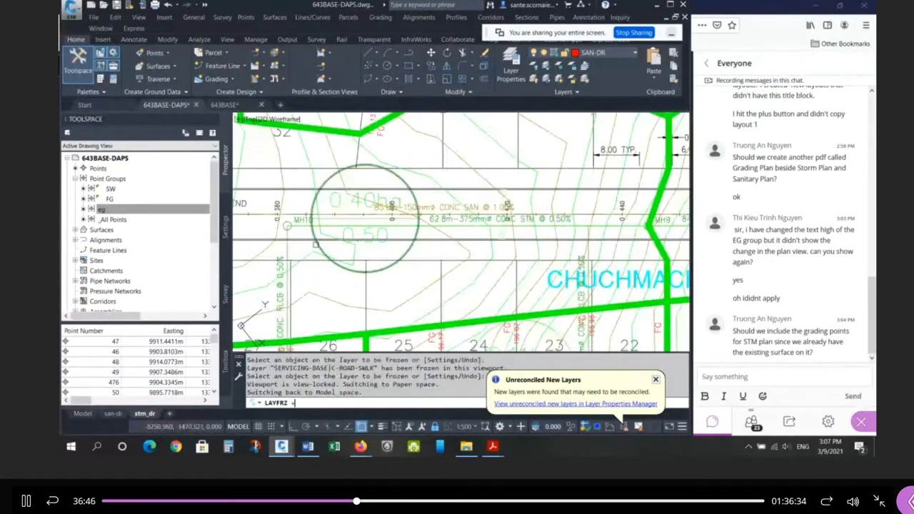
key("Escape")
key("Escape")
key("Escape")
type("re")
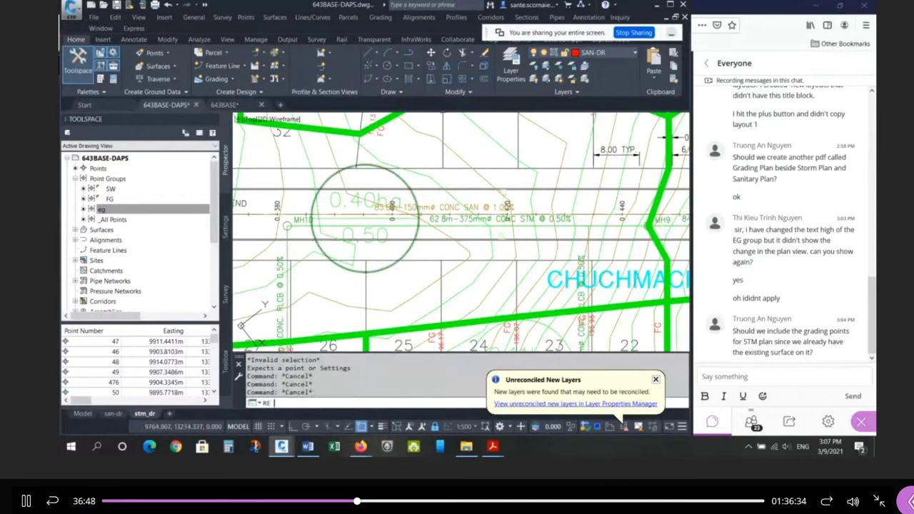
key("Return")
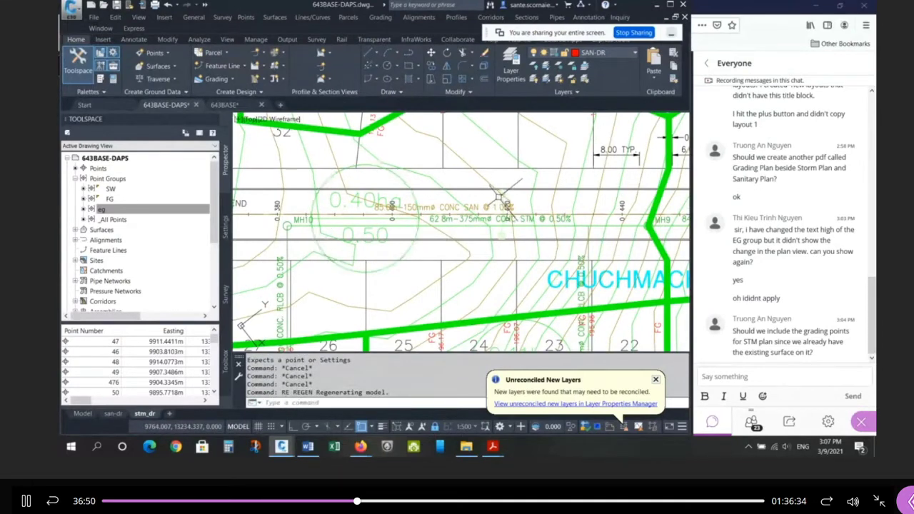
Freeze the C-WATR-PIPE-BEND-TEXT, C-ROAD-CURB-RADI and C-ROAD layers in the viewport at the road bend near Block 60, and redraw the view
middle_click_drag(291, 138, 487, 146)
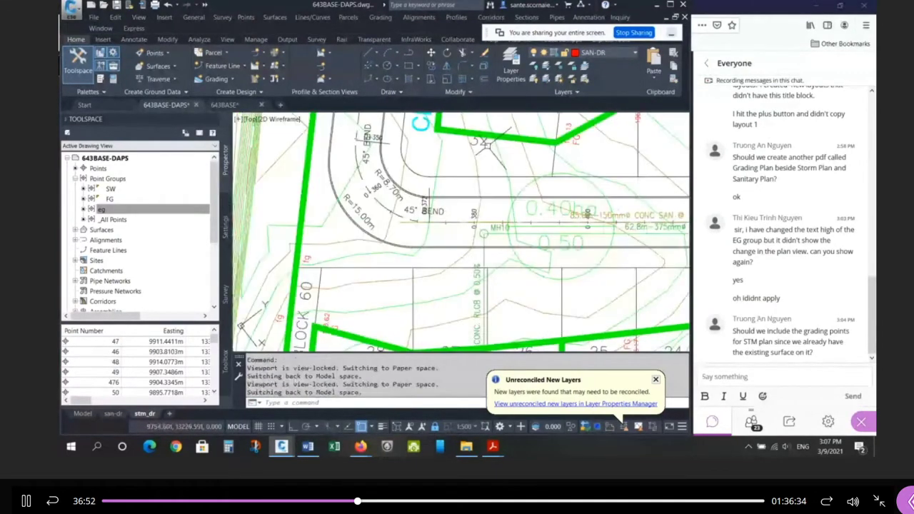
left_click(556, 66)
left_click(367, 159)
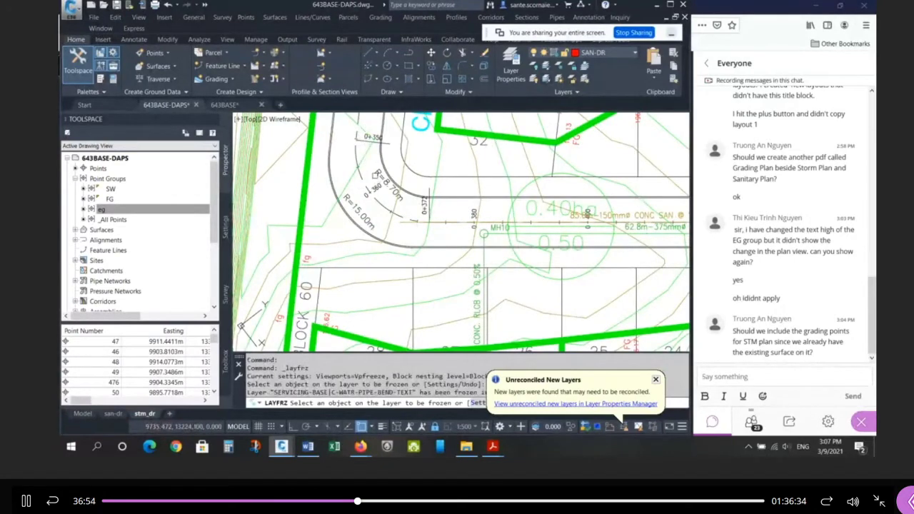
left_click(375, 175)
left_click(377, 205)
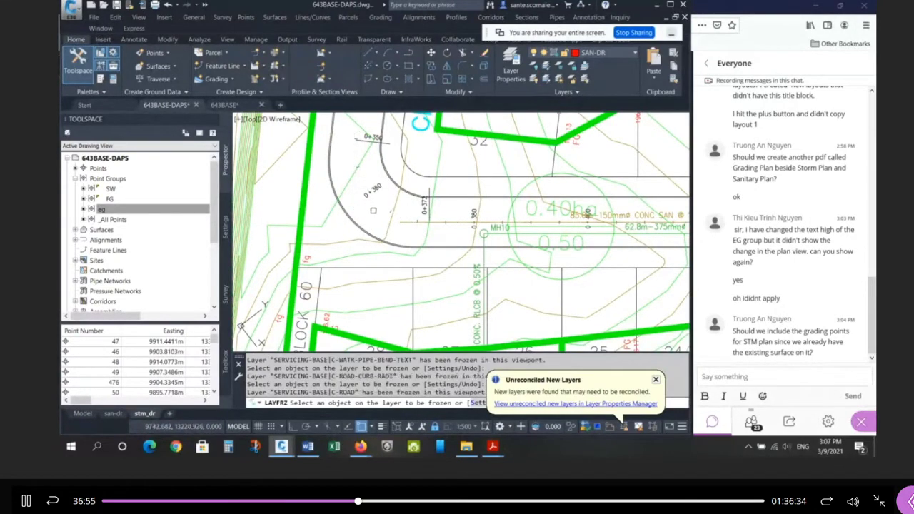
key("Return")
type("r")
key("Return")
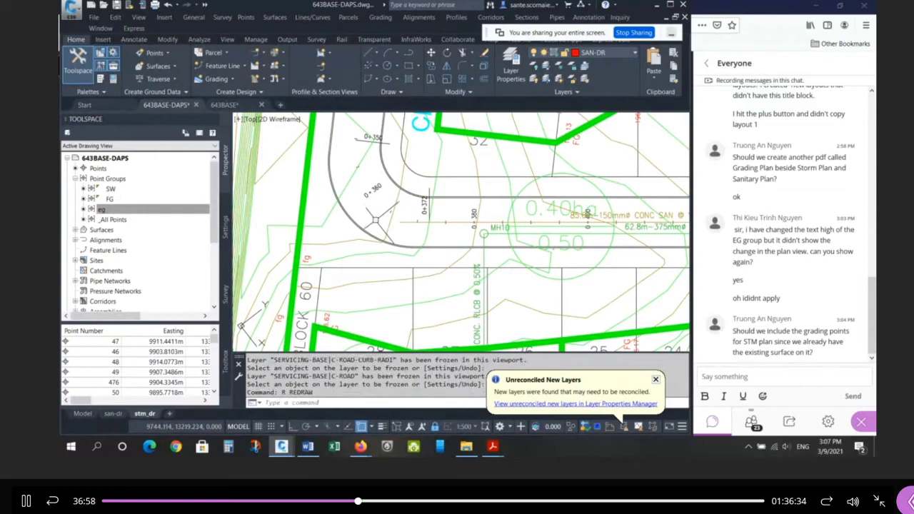
Freeze the sanitary pipe layer SERVICING-BASE|C-SSWR-PIPE in the viewport at the sewer line near MH10, and regenerate the model
scroll(375, 220, "down", 1)
scroll(379, 223, "down", 1)
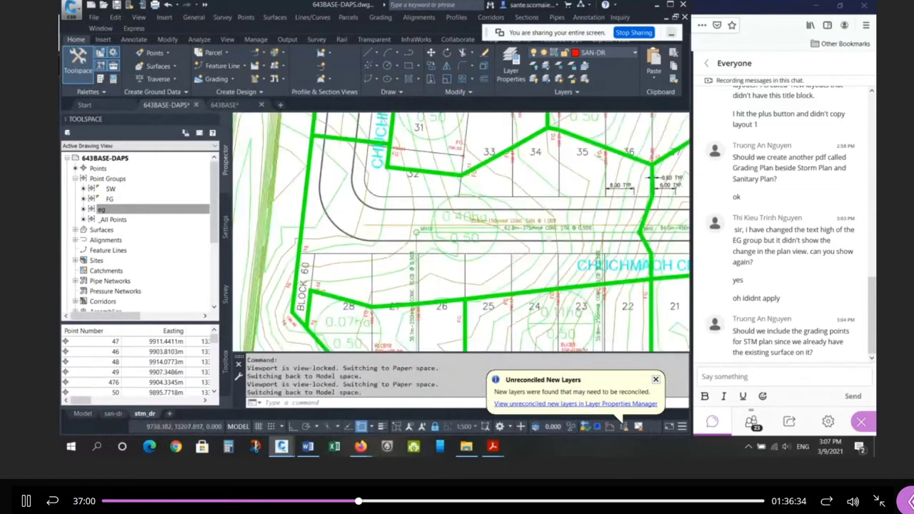
scroll(304, 234, "down", 1)
scroll(312, 233, "up", 4)
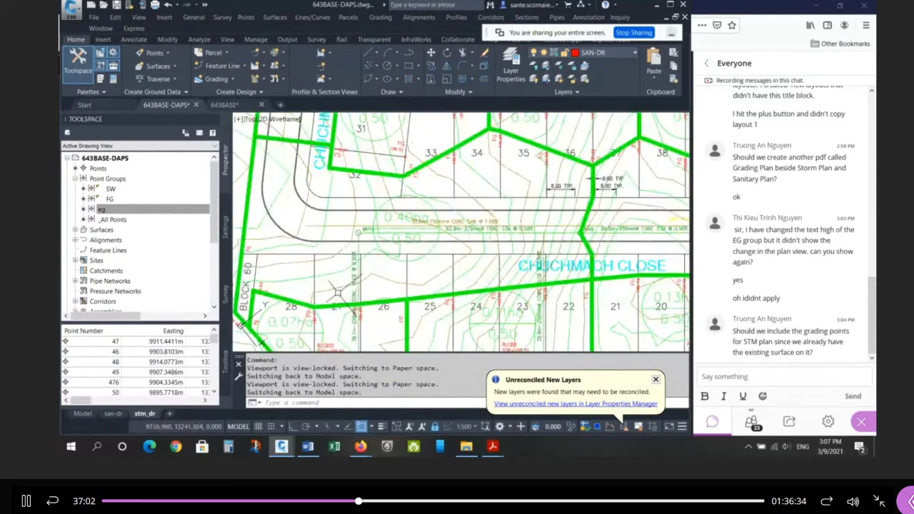
type("regen")
key("Return")
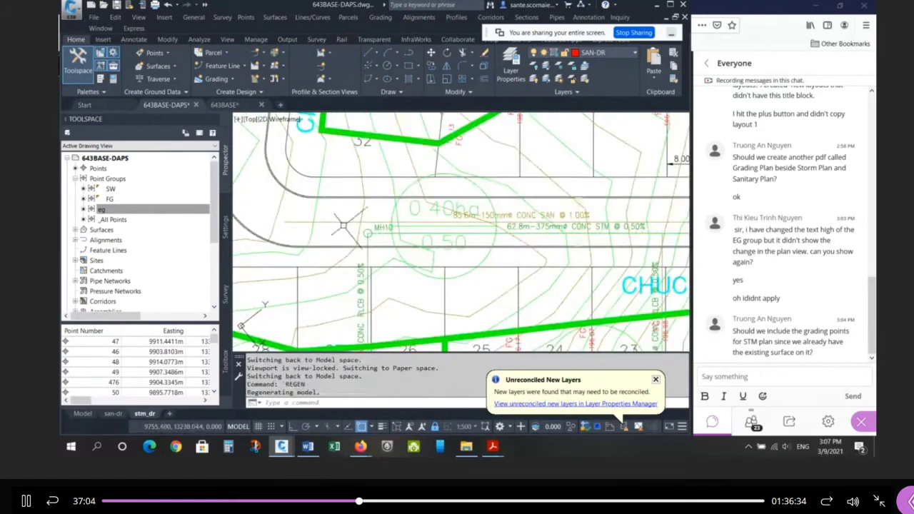
left_click(559, 66)
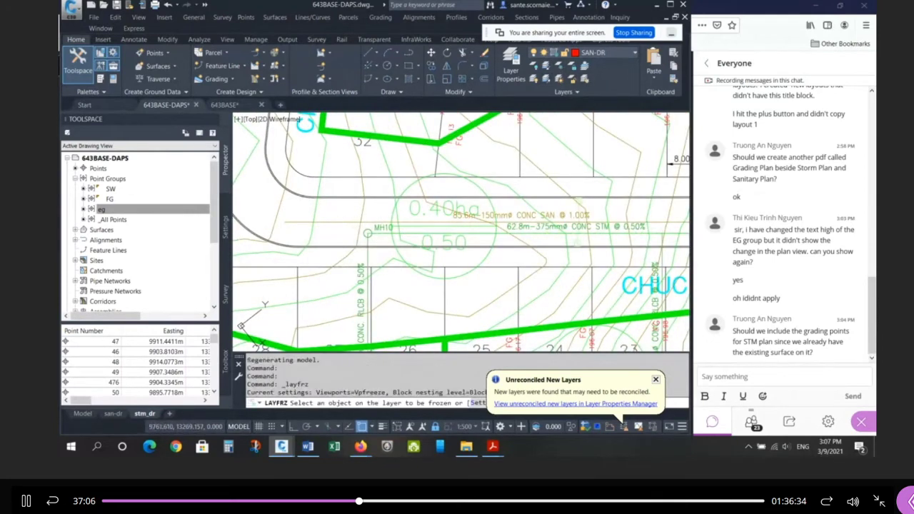
left_click(346, 221)
type("re")
key("Return")
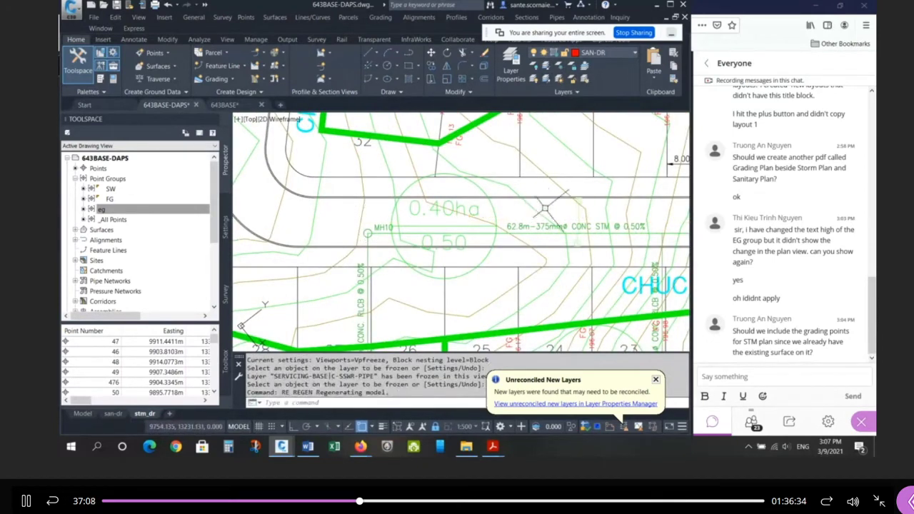
Freeze the C-ANNO dimension layer and the layer of the FG point labels in the viewport near lots 36 to 38
scroll(355, 241, "down", 3)
scroll(355, 241, "down", 2)
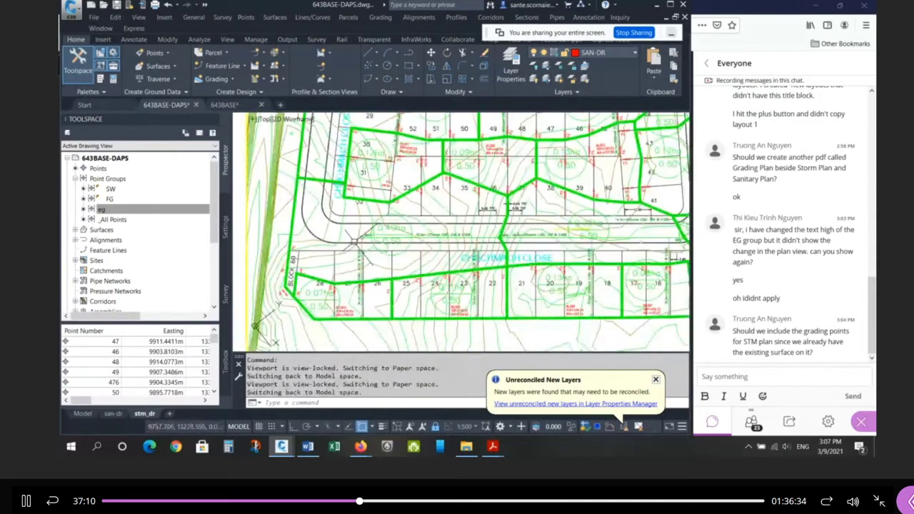
scroll(488, 192, "up", 4)
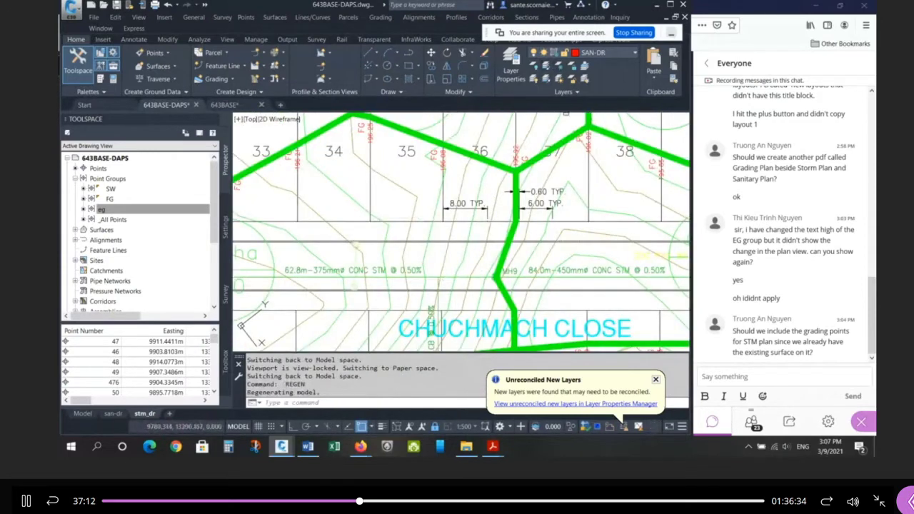
left_click(559, 66)
left_click(554, 192)
key("Return")
key("Return")
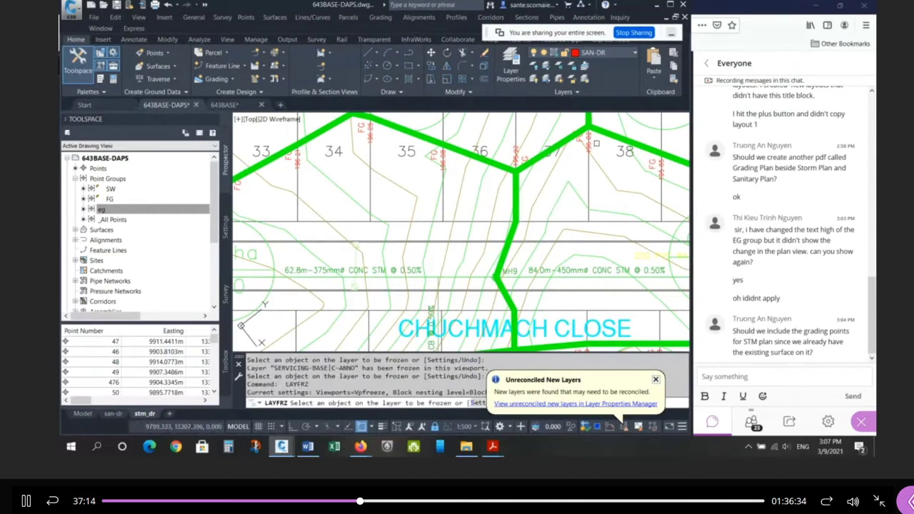
left_click(591, 144)
key("Return")
scroll(460, 194, "down", 2)
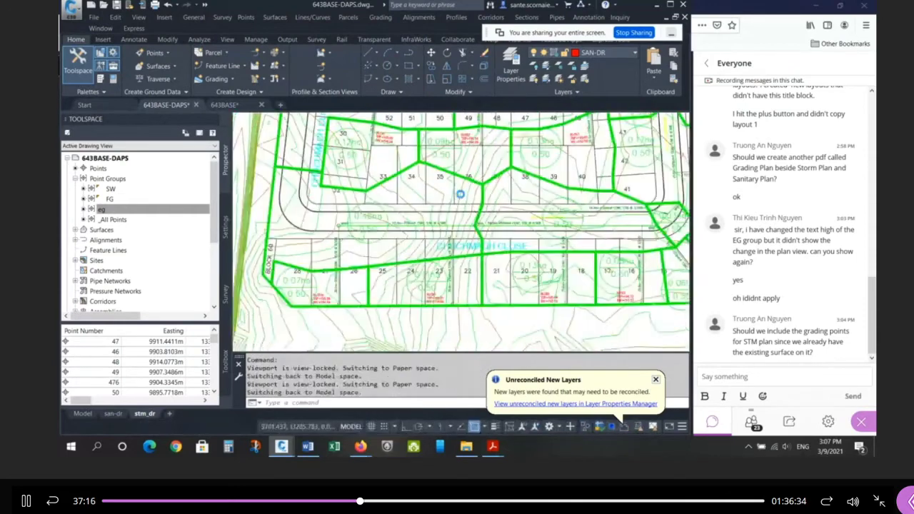
Examine the storm drainage areas, lot fabric and contours across the viewport of the stm_dr layout
scroll(460, 193, "up", 3)
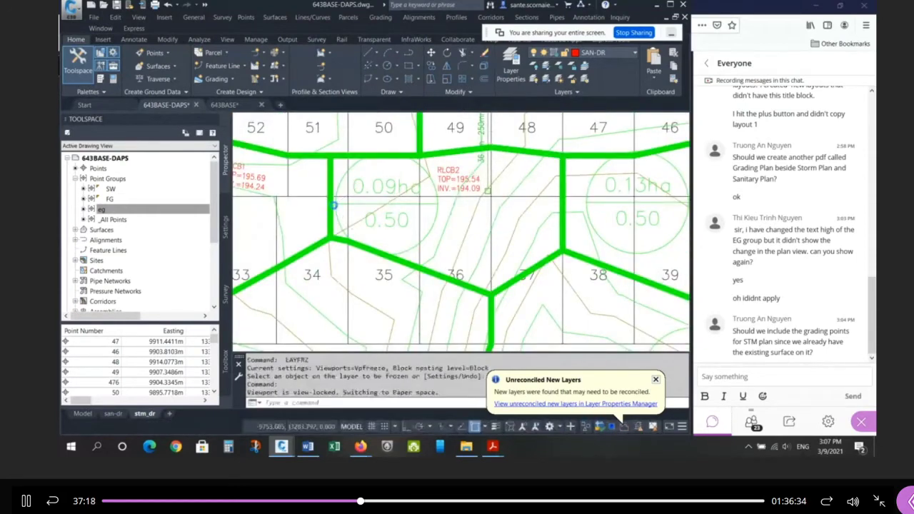
scroll(333, 205, "down", 2)
scroll(333, 205, "down", 3)
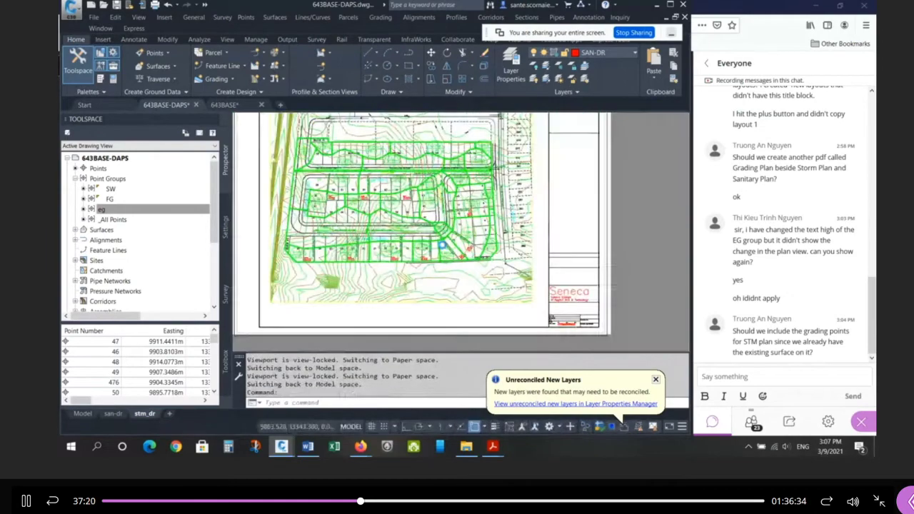
scroll(429, 229, "up", 3)
scroll(549, 288, "down", 1)
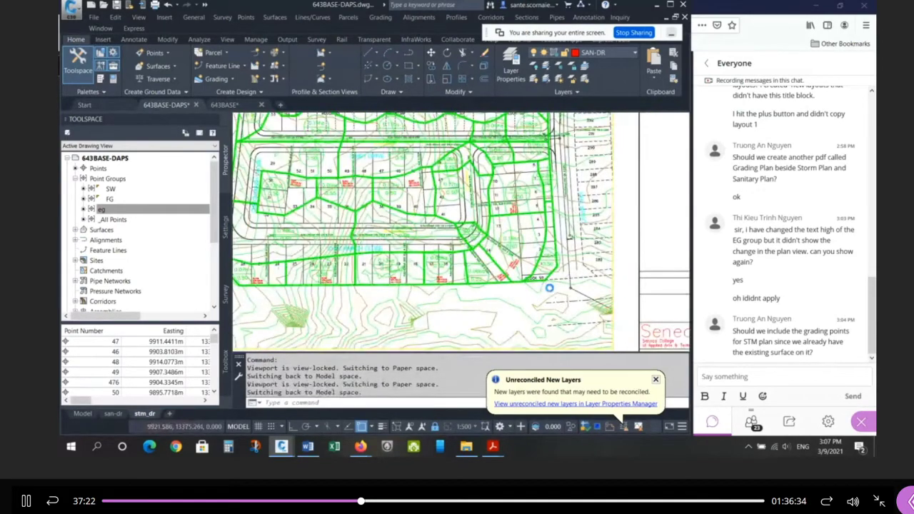
scroll(549, 288, "down", 2)
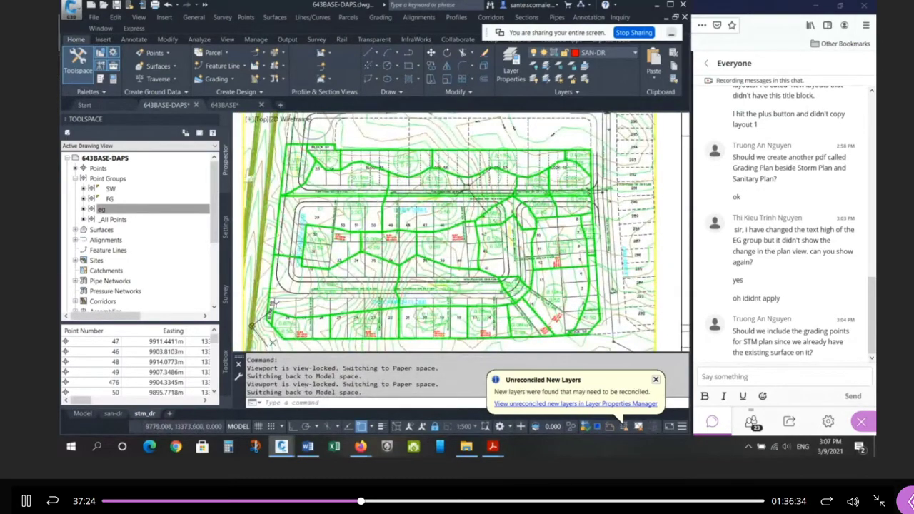
scroll(463, 186, "up", 2)
scroll(509, 205, "down", 2)
key("Escape")
key("Escape")
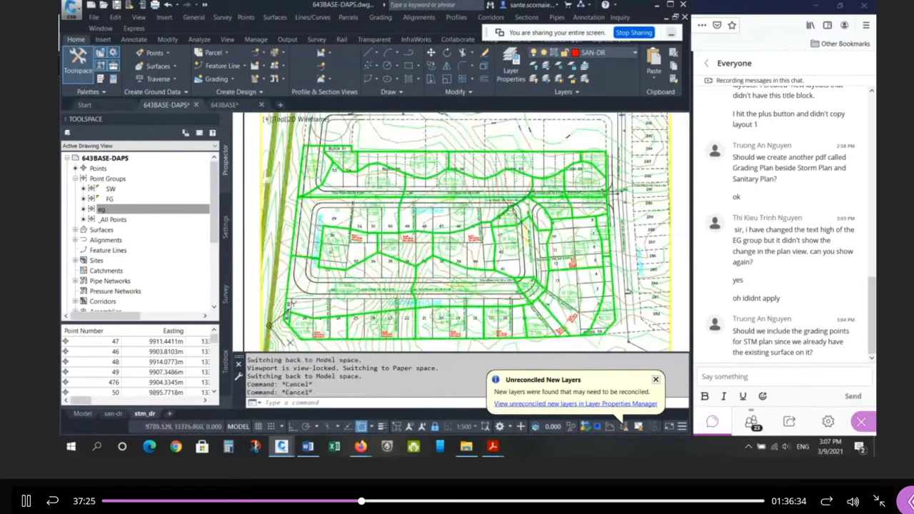
scroll(455, 189, "down", 2)
scroll(455, 189, "up", 2)
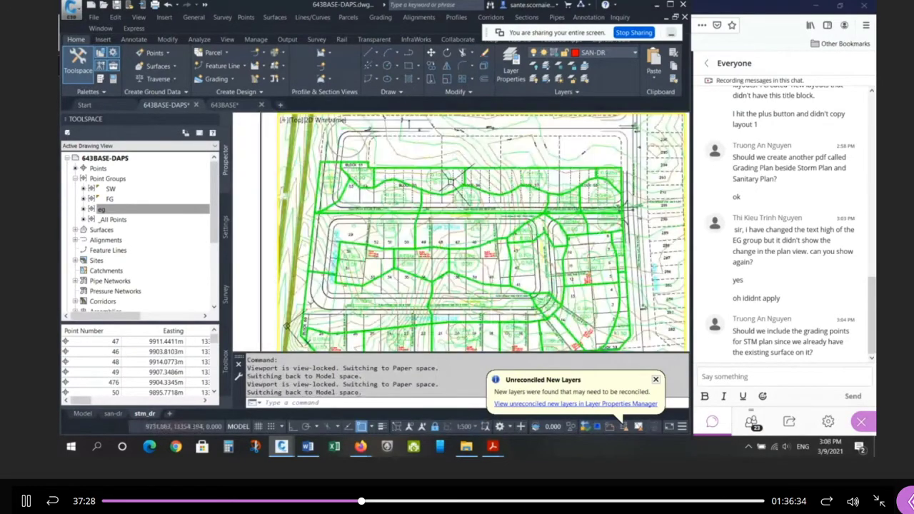
key("Escape")
scroll(433, 223, "down", 3)
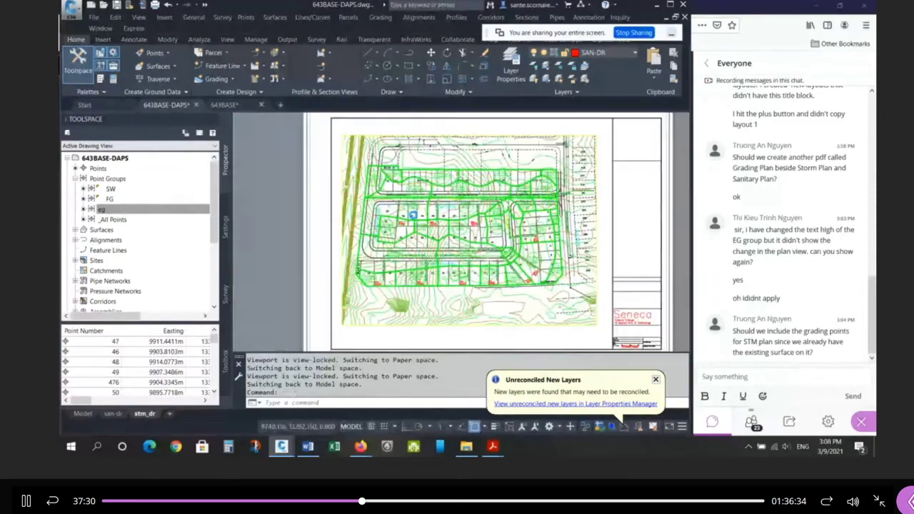
scroll(413, 214, "up", 2)
Switch to Storm Drainage Areas.pdf in Adobe Acrobat and examine the drainage boundaries, pipes and contours around Leiterman Drive and Knees Point
left_click(492, 447)
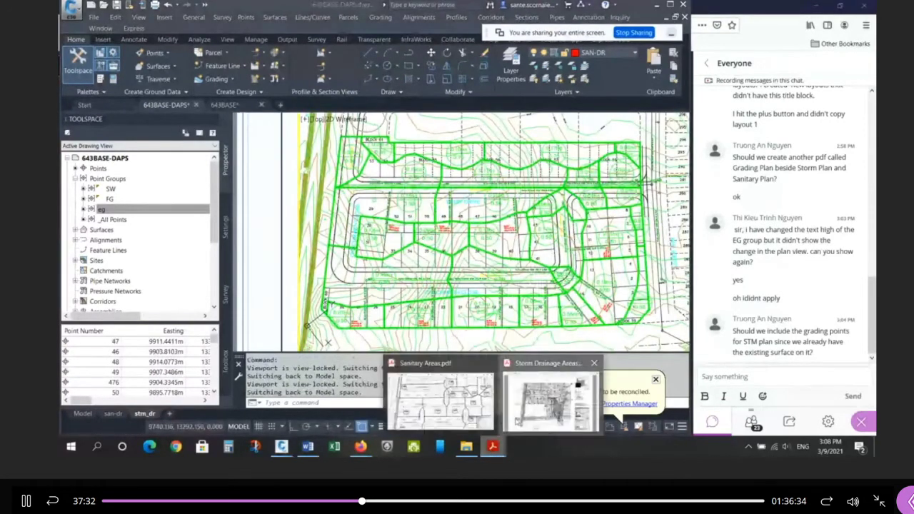
left_click(517, 421)
scroll(272, 221, "up", 5, "ctrl")
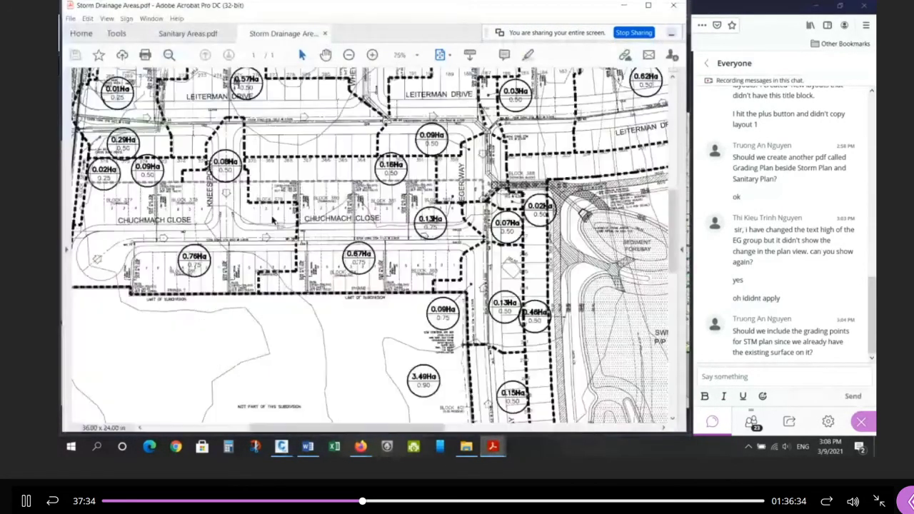
scroll(284, 118, "up", 4, "ctrl")
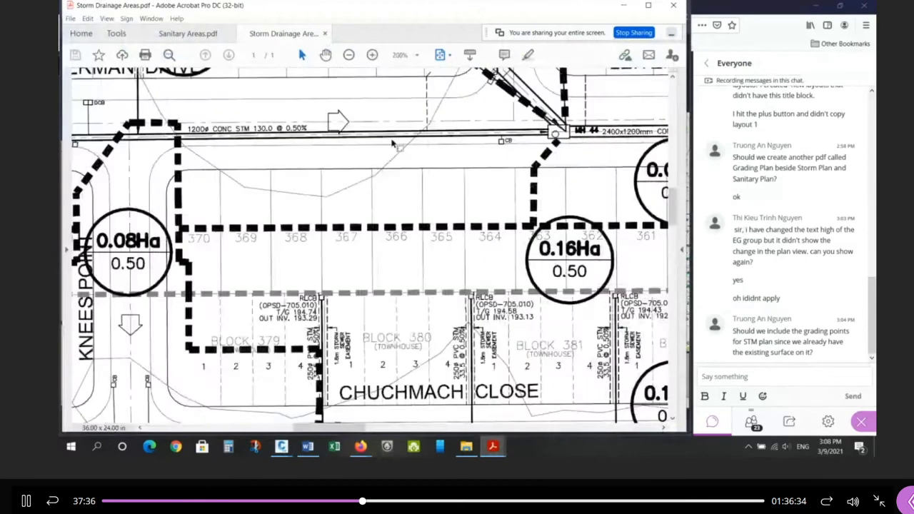
scroll(541, 212, "down", 1, "ctrl")
scroll(236, 166, "up", 1, "ctrl")
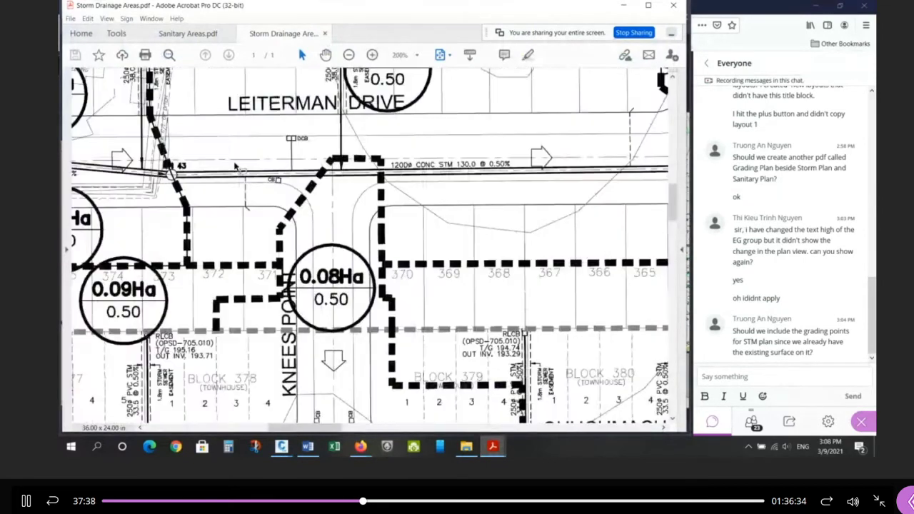
scroll(236, 167, "up", 1, "ctrl")
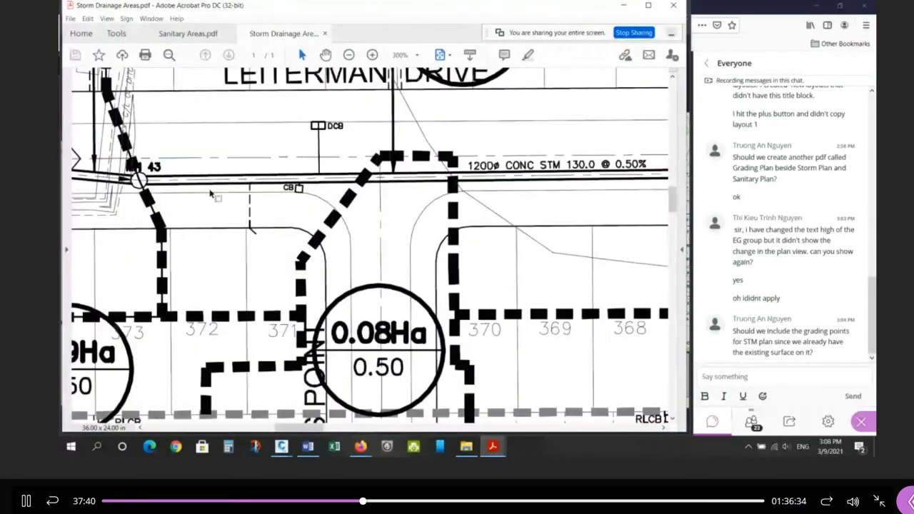
scroll(211, 195, "down", 1, "ctrl")
scroll(386, 184, "down", 1, "ctrl")
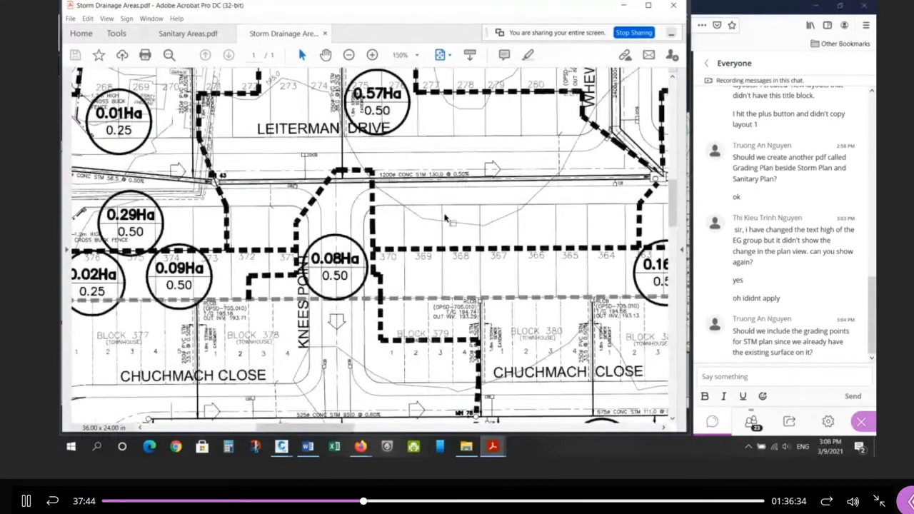
scroll(443, 220, "down", 1, "ctrl")
scroll(429, 226, "down", 4, "ctrl")
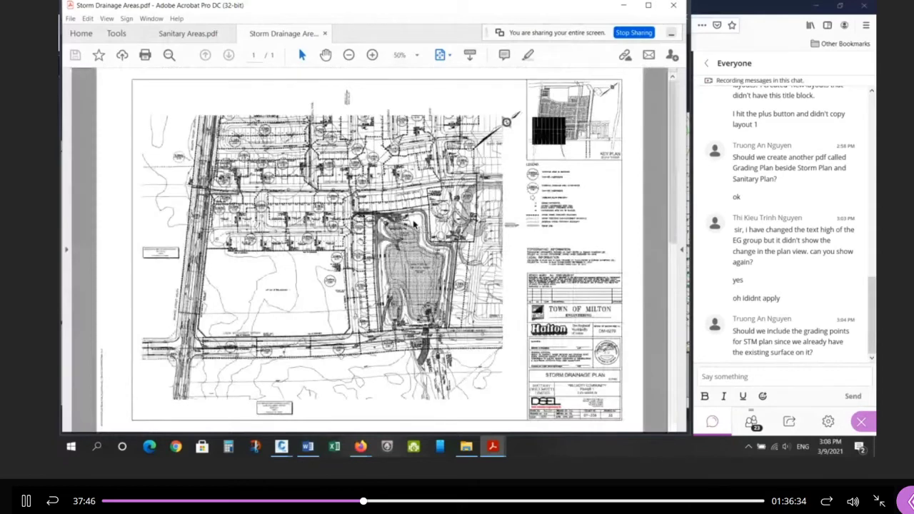
Examine the storm drainage boundaries and area labels around Chuchmach Close and Block 388 in the reference plan
scroll(373, 234, "up", 1, "ctrl")
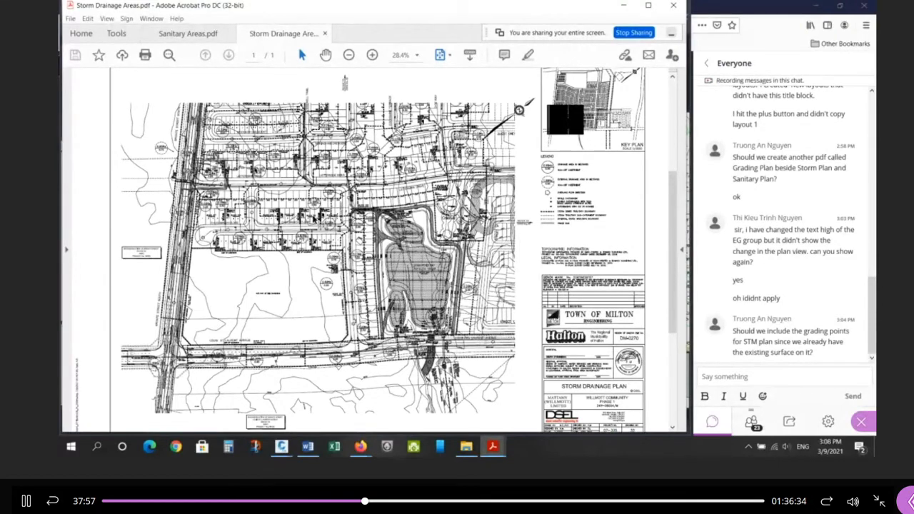
scroll(321, 198, "up", 2, "ctrl")
scroll(314, 220, "up", 3, "ctrl")
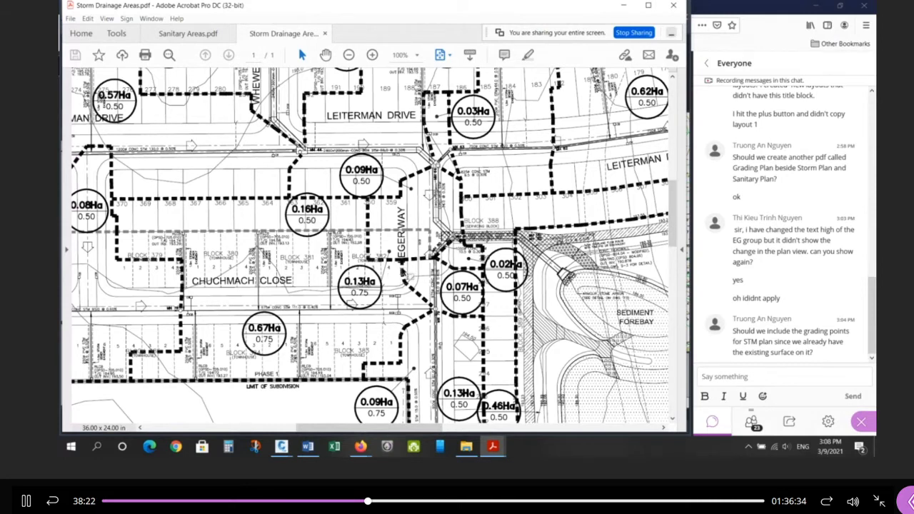
scroll(426, 226, "right", 1)
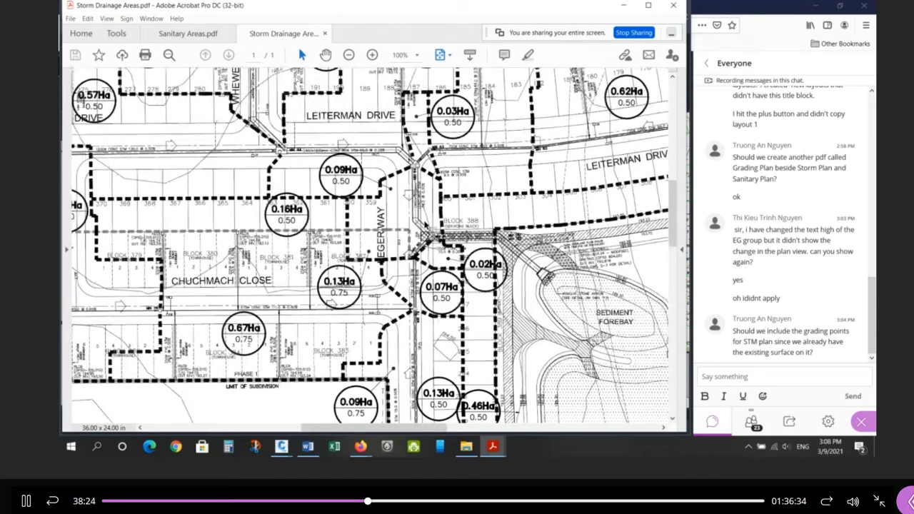
scroll(425, 226, "down", 1, "ctrl")
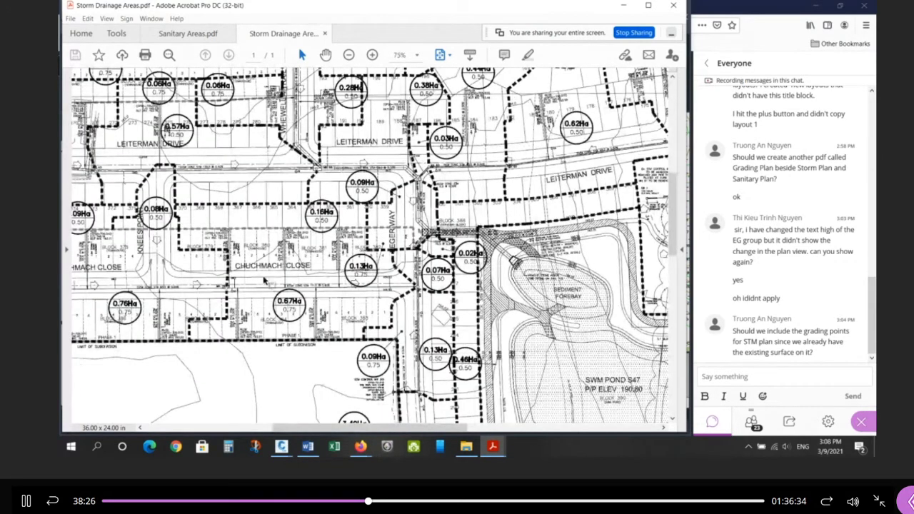
scroll(386, 224, "down", 1, "ctrl")
scroll(147, 303, "up", 1, "ctrl")
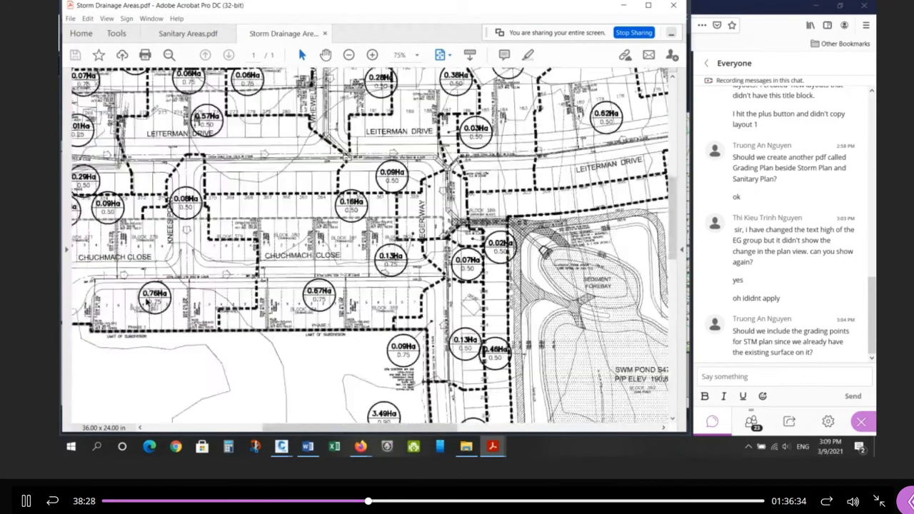
Compare the whole sheet of Sanitary Areas.pdf with the storm plan in Storm Drainage Areas.pdf
left_click(199, 35)
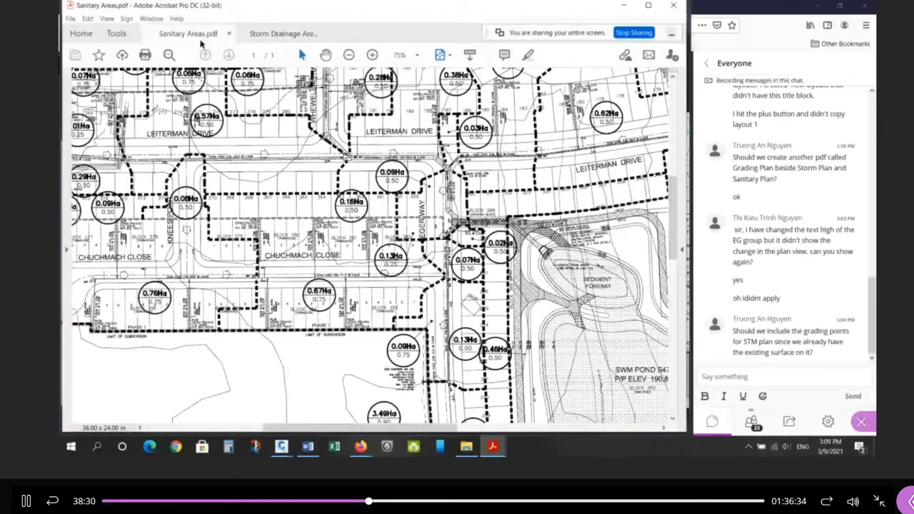
scroll(321, 122, "down", 2, "ctrl")
scroll(481, 156, "down", 2, "ctrl")
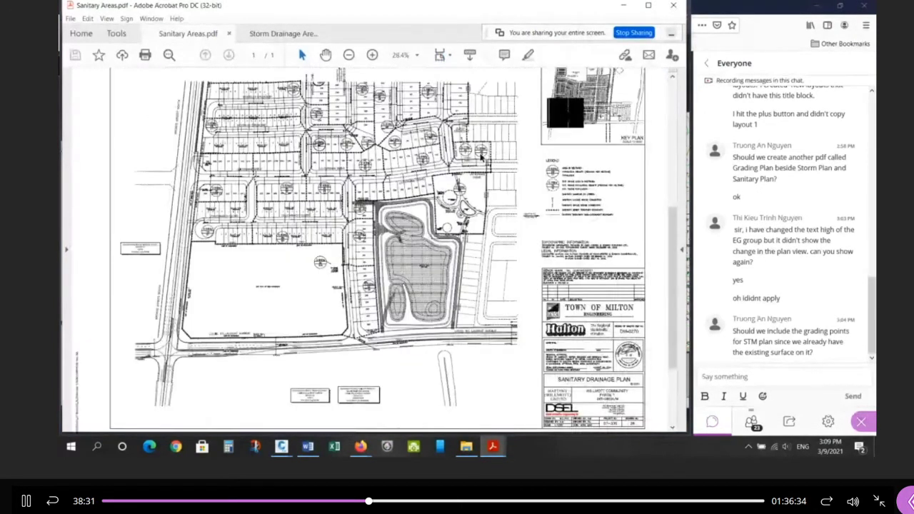
left_click(283, 33)
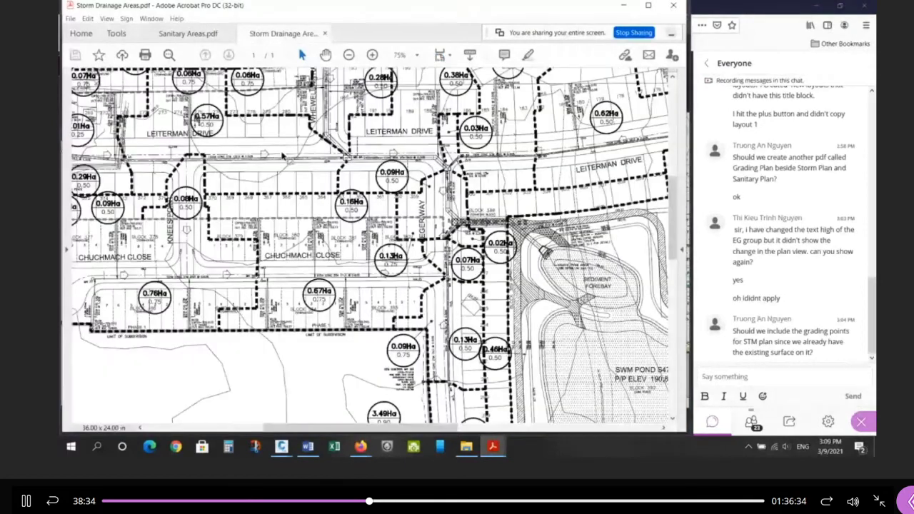
key("ctrl+minus")
key("ctrl+minus")
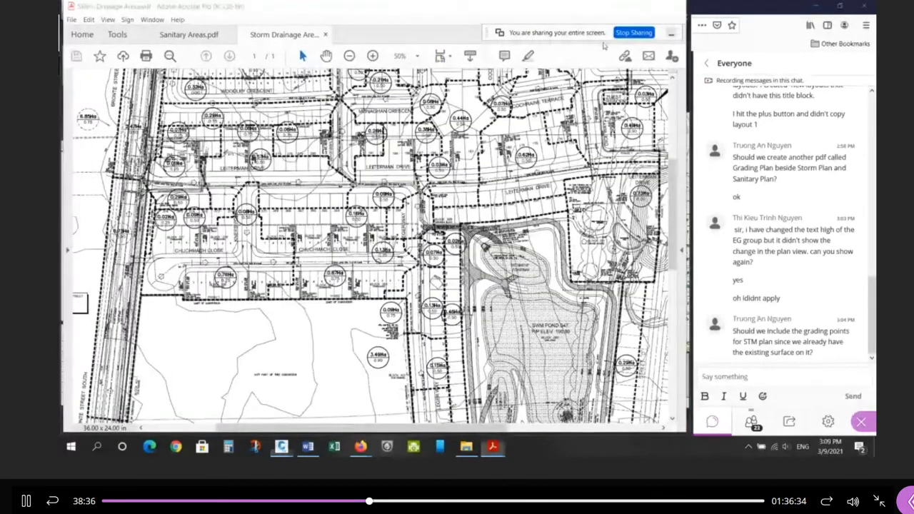
Switch back to the 643BASE-DAPS drawing in Civil 3D, return the stm_dr layout to paper space and inspect the lots around RLCB4
key("alt+Tab")
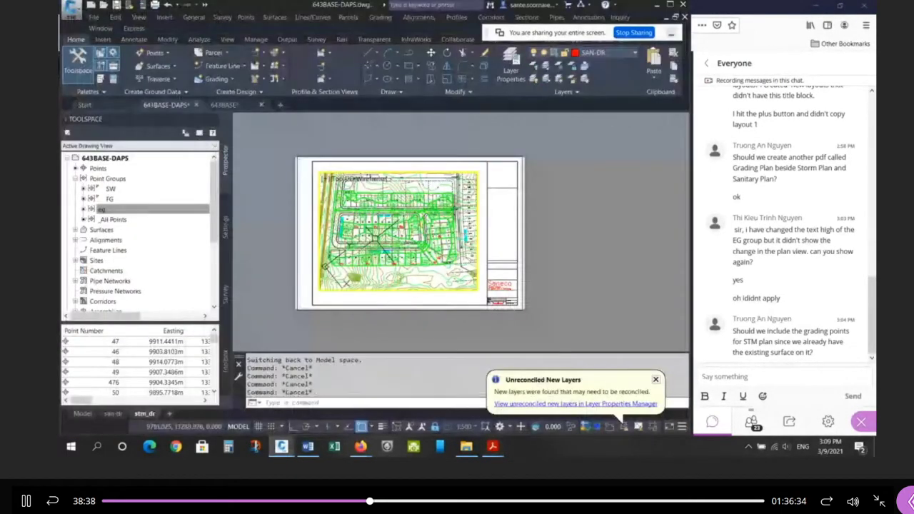
double_click(279, 207)
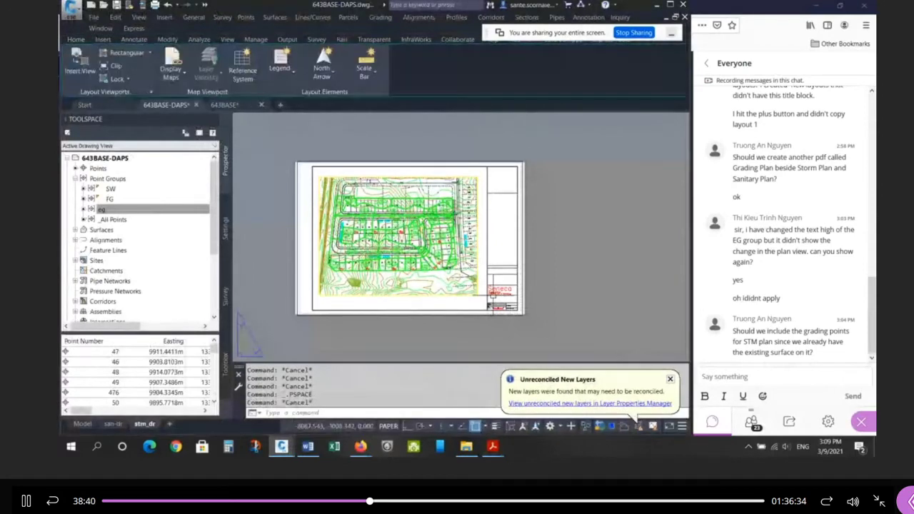
scroll(427, 203, "up", 8)
scroll(549, 238, "up", 3)
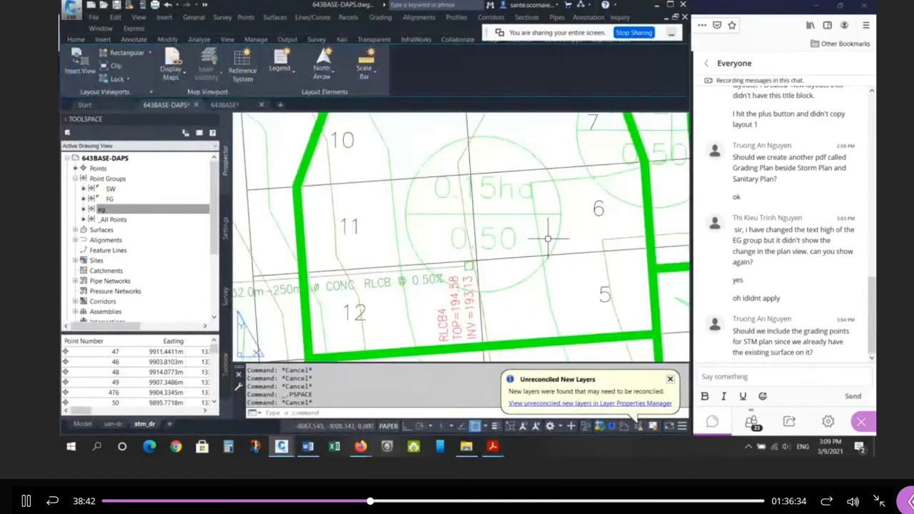
scroll(501, 277, "down", 4)
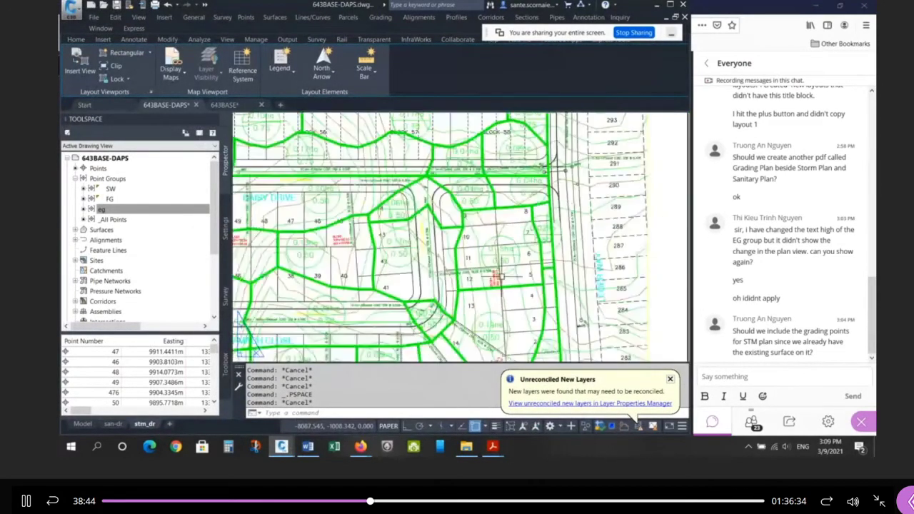
Freeze the storm drainage layer STM-DR in the viewport of the san-dr layout and return to paper space
left_click(113, 424)
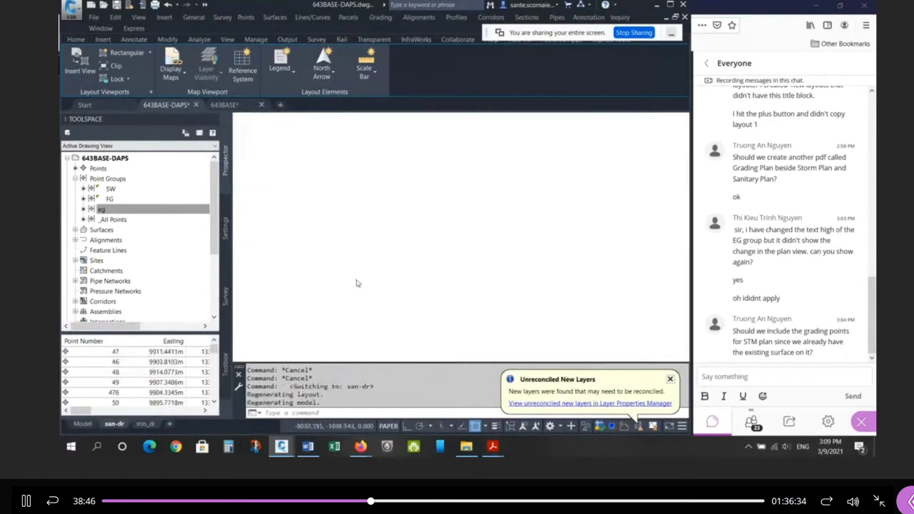
scroll(450, 209, "up", 4)
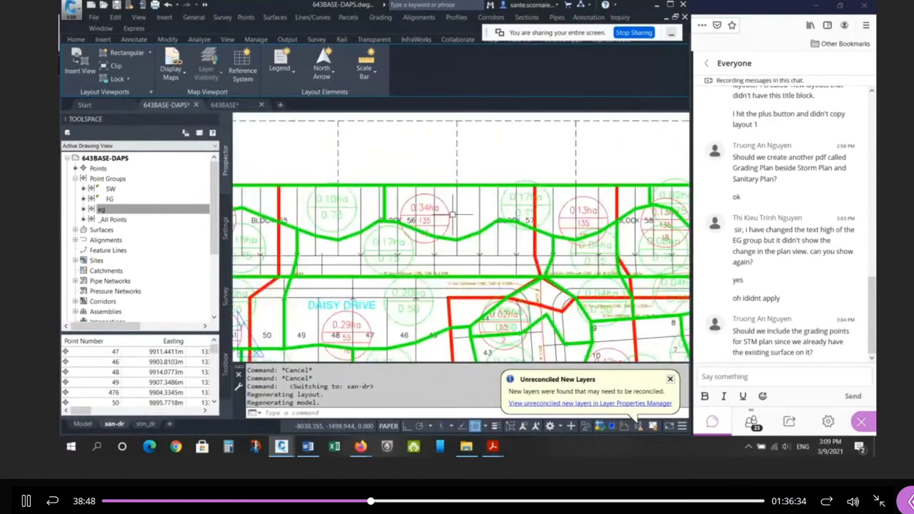
scroll(511, 143, "down", 3)
scroll(481, 174, "up", 4)
double_click(481, 173)
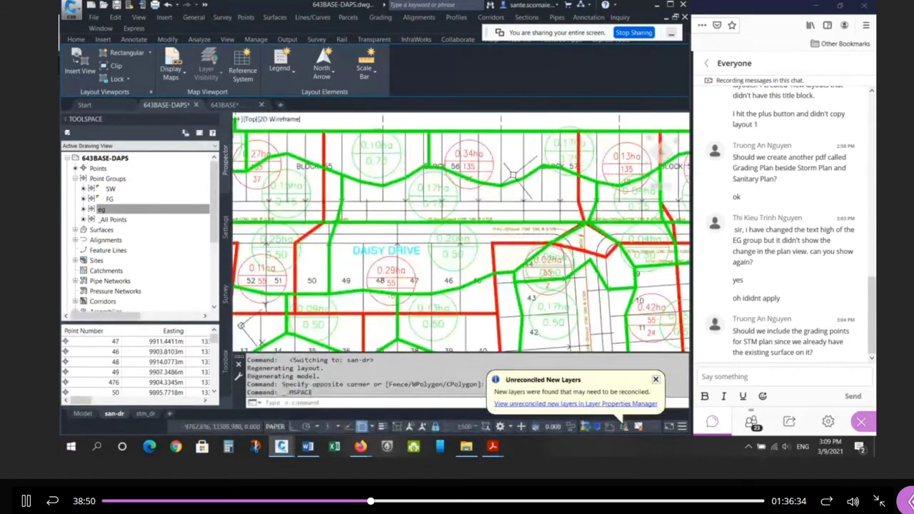
left_click(554, 66)
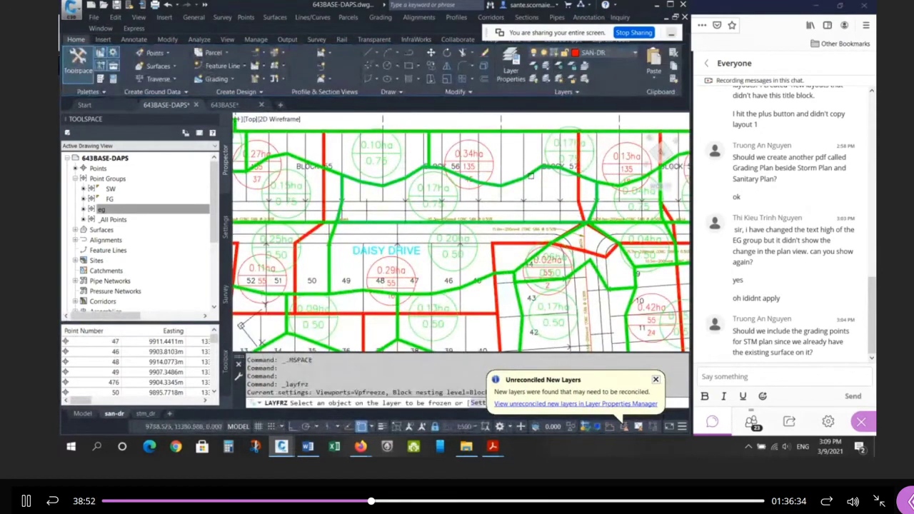
left_click(526, 178)
type("ps")
key("Return")
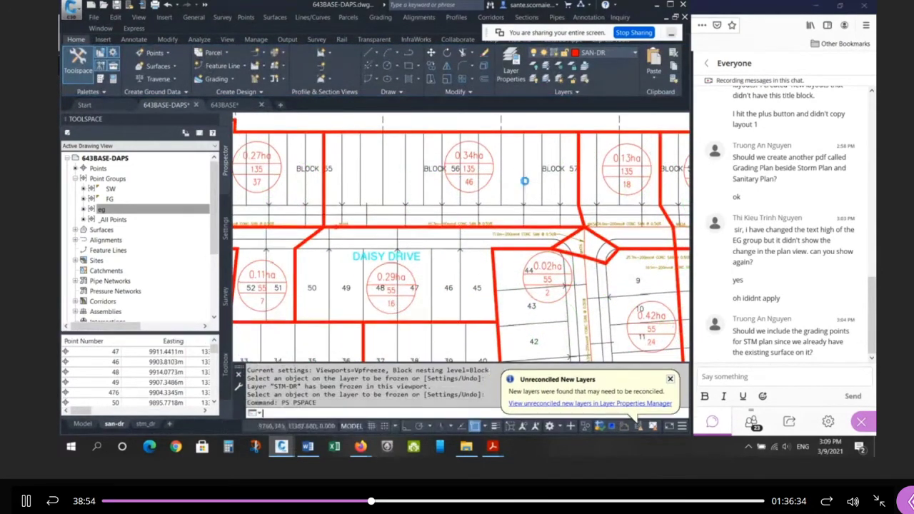
Zoom the san-dr layout to its extents
type("z")
key("Return")
type("z")
key("Return")
key("Escape")
key("Escape")
type("z")
key("Return")
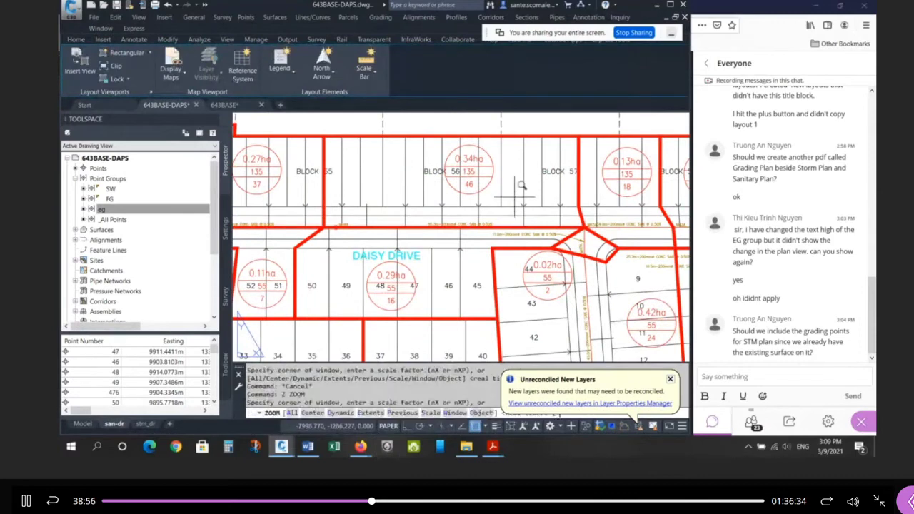
type("e")
key("Return")
key("Escape")
key("Escape")
key("Escape")
Open the stm_dr layout and zoom to its extents so the whole sheet is shown
left_click(147, 425)
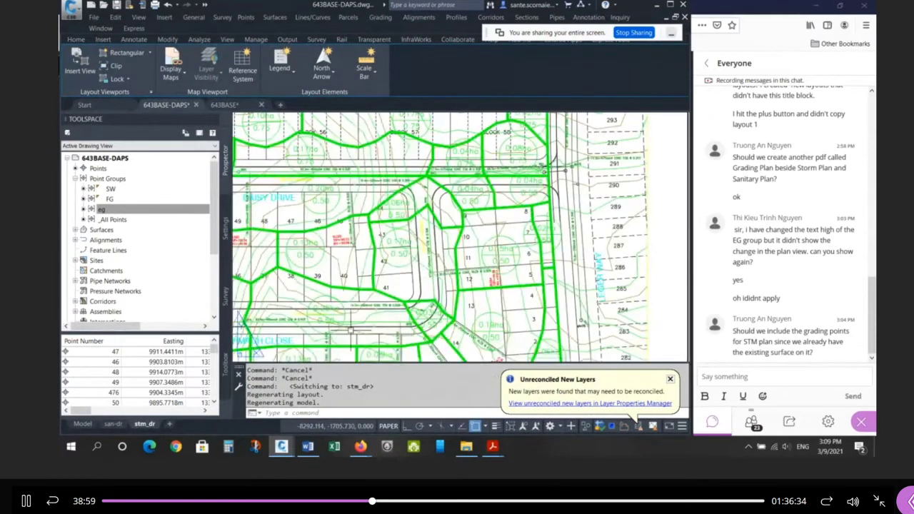
type("z")
key("Return")
type("e")
key("Return")
Preview the plot of the stm_dr layout without reviewing the unreconciled layers, inspect the storm drainage areas, and leave the plot
type("plot")
key("Return")
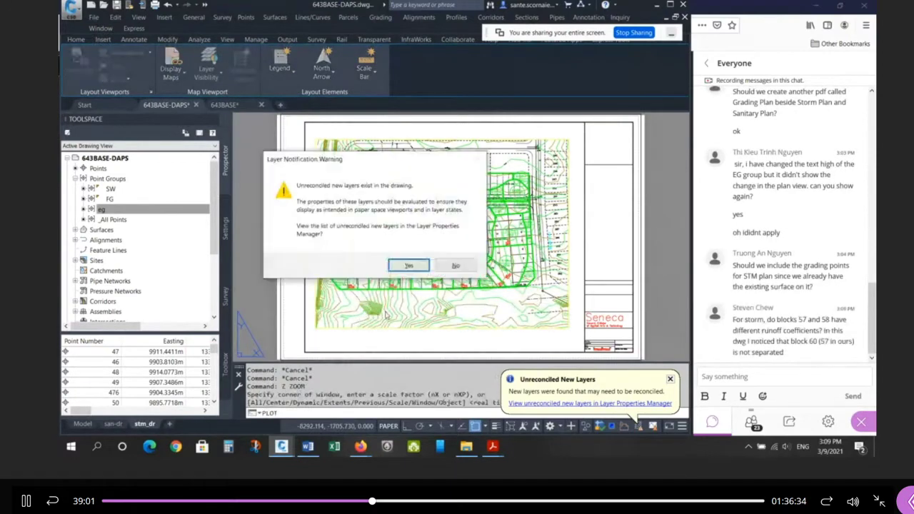
left_click(457, 267)
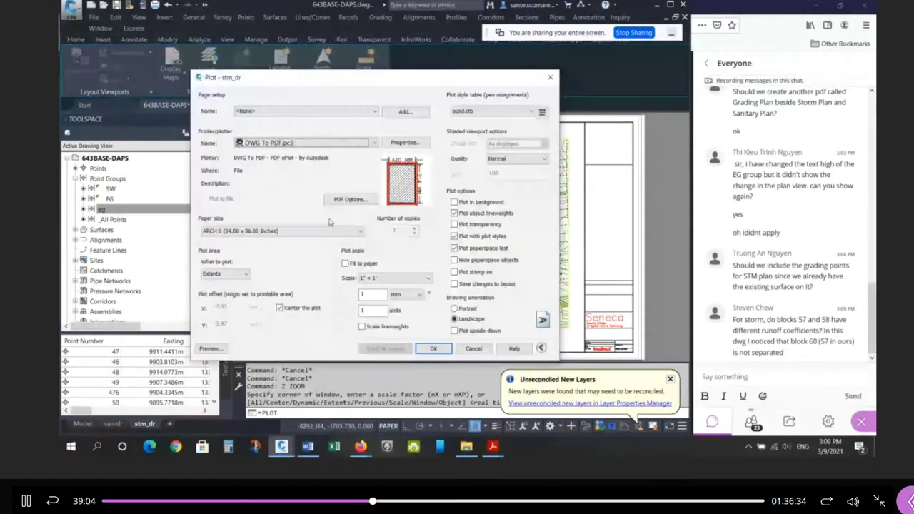
left_click(209, 349)
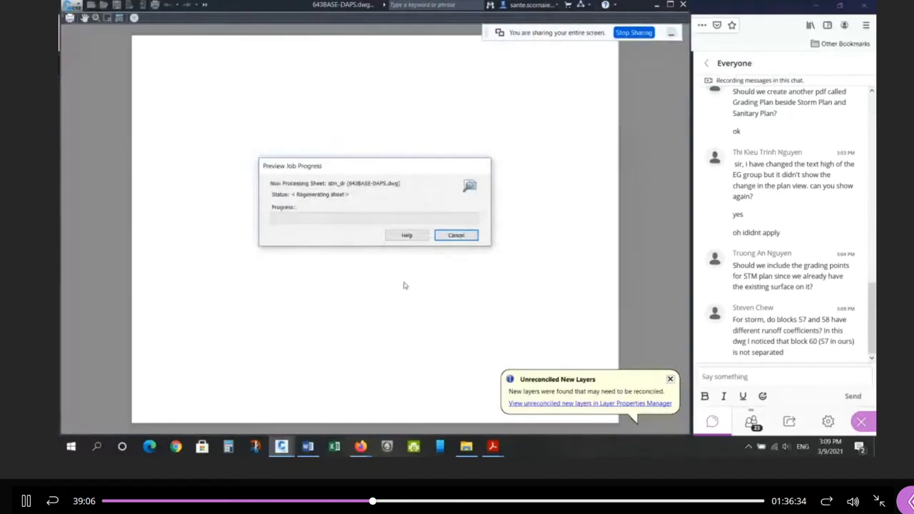
key("Escape")
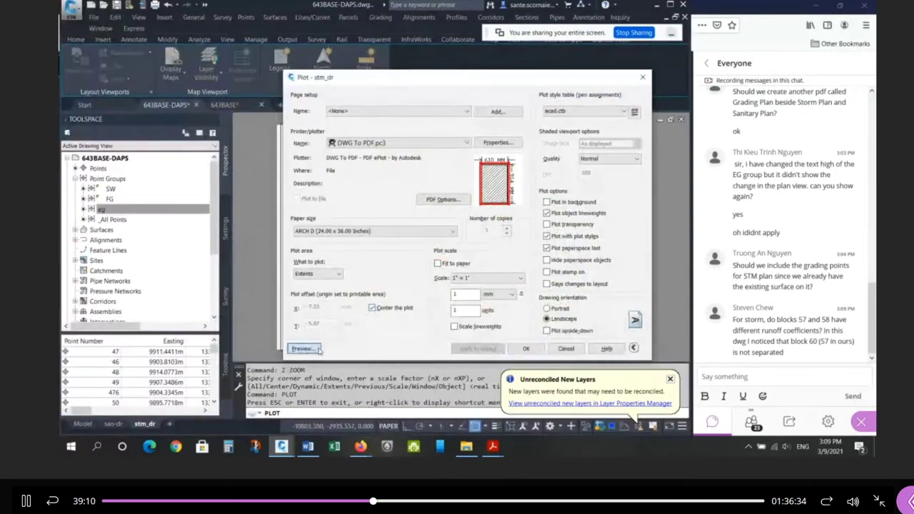
left_click(319, 350)
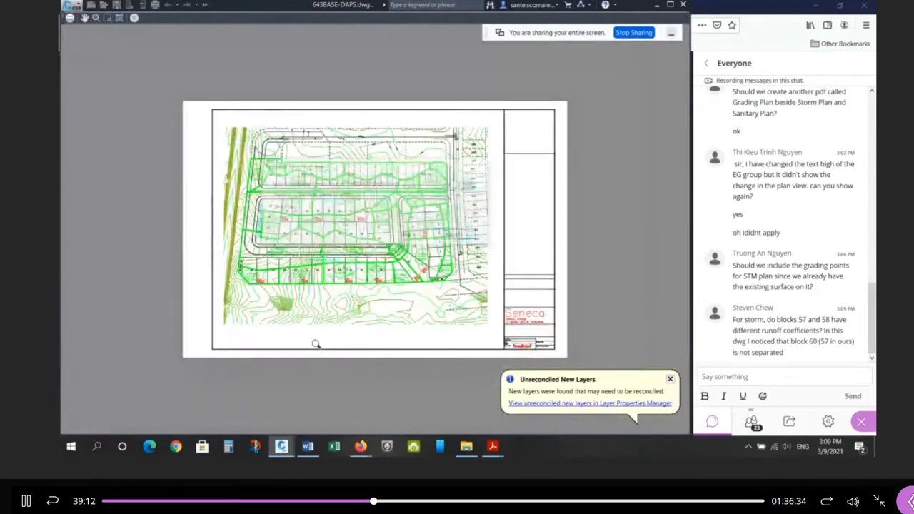
scroll(330, 268, "up", 2)
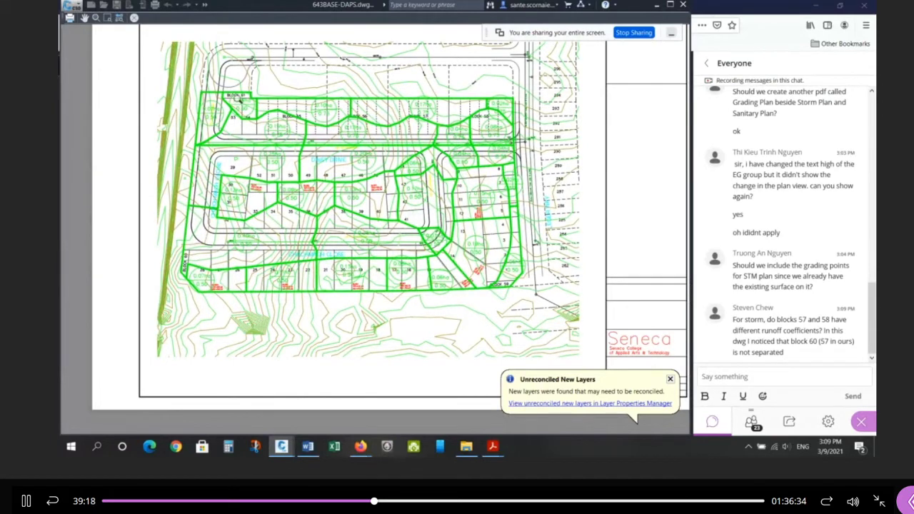
key("Escape")
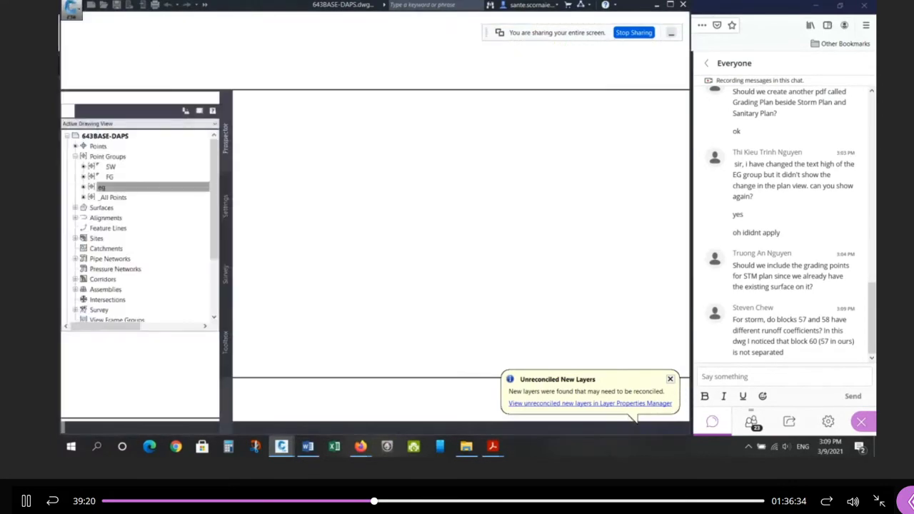
key("Escape")
key("Escape")
key("Escape")
key("Escape")
key("Escape")
Switch to the 643BASE drawing and locate the BLOCK 57 label beside lot 22
left_click(230, 105)
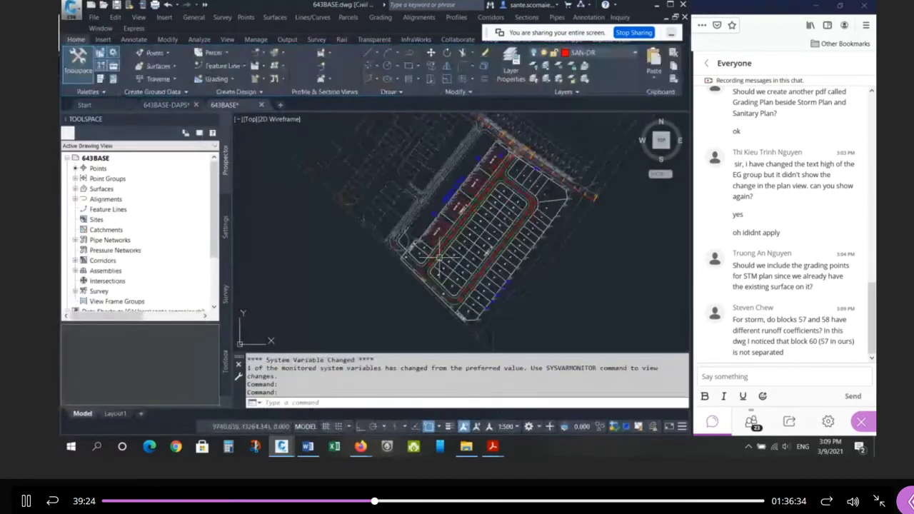
scroll(468, 189, "up", 4)
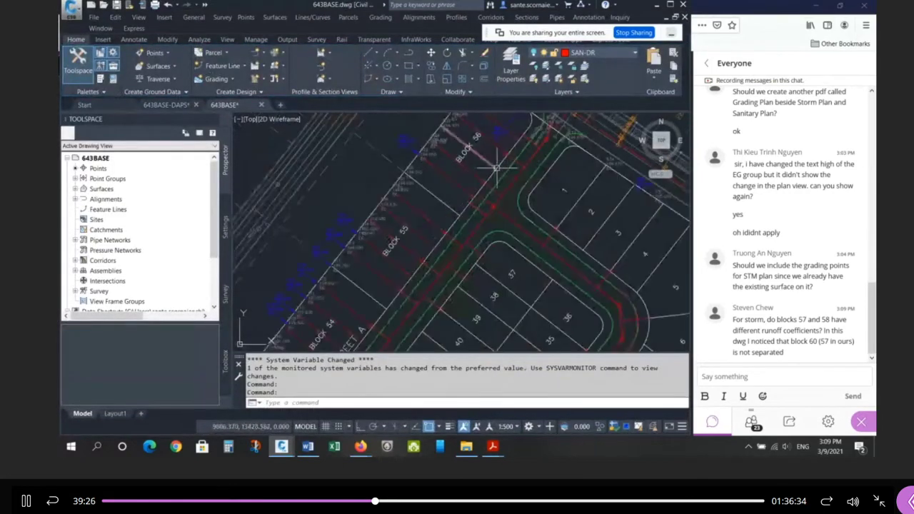
scroll(485, 155, "down", 5)
scroll(461, 304, "up", 4)
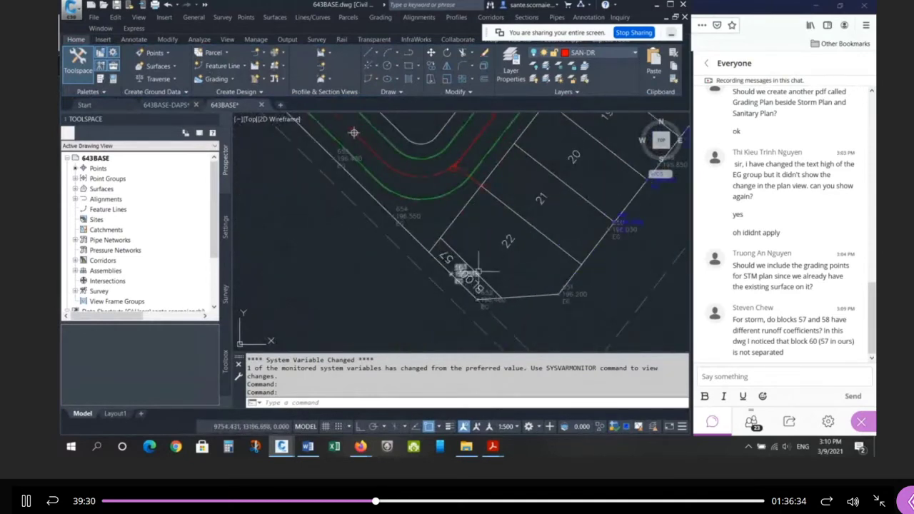
scroll(473, 265, "up", 6)
left_click(424, 256)
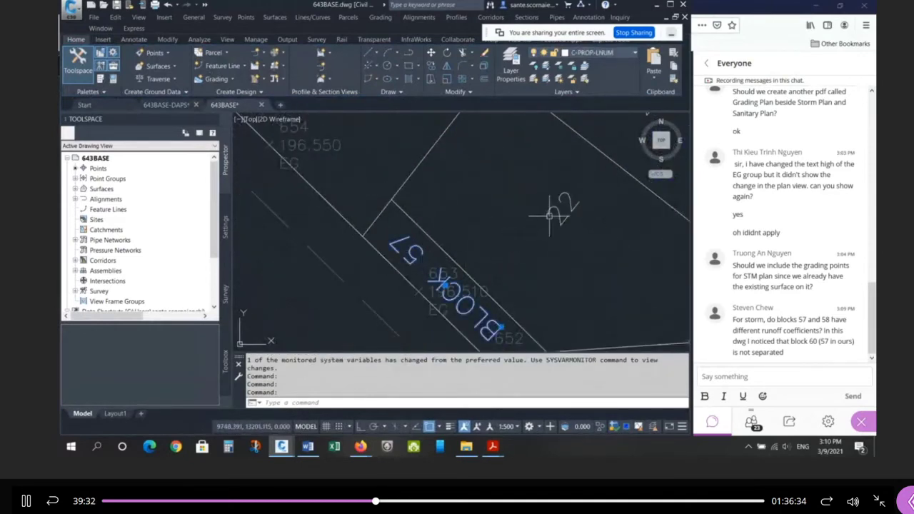
key("Escape")
key("Escape")
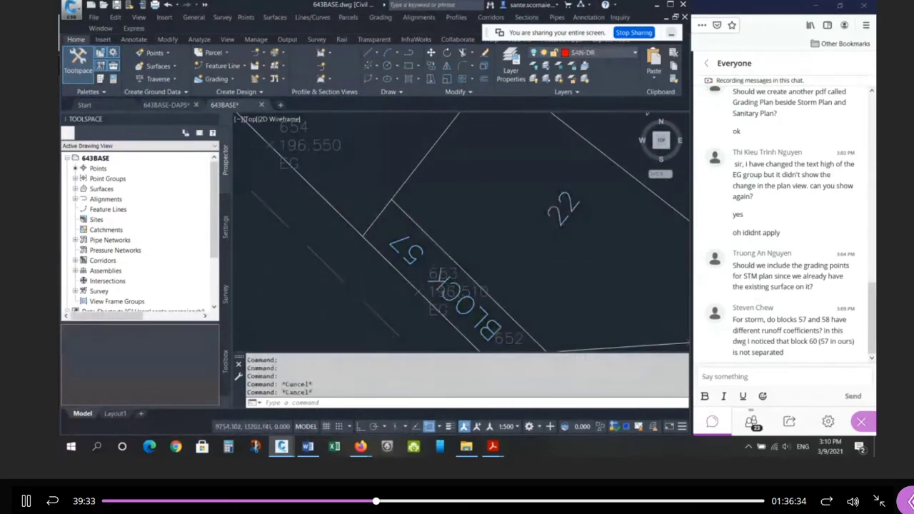
Locate the BLOCK 58 label beside lots 51 and 52, and return to the 643BASE-DAPS drawing
scroll(440, 325, "down", 6)
scroll(360, 223, "up", 6)
left_click(393, 187)
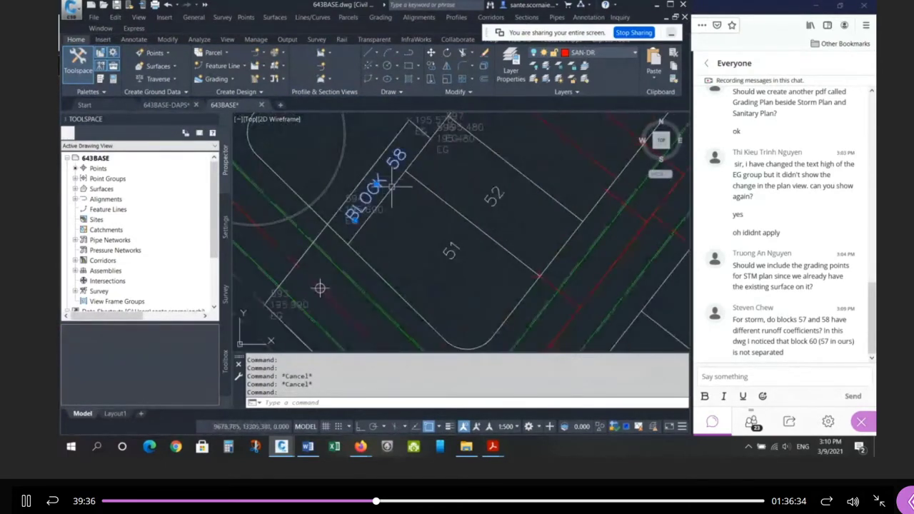
key("Escape")
key("Escape")
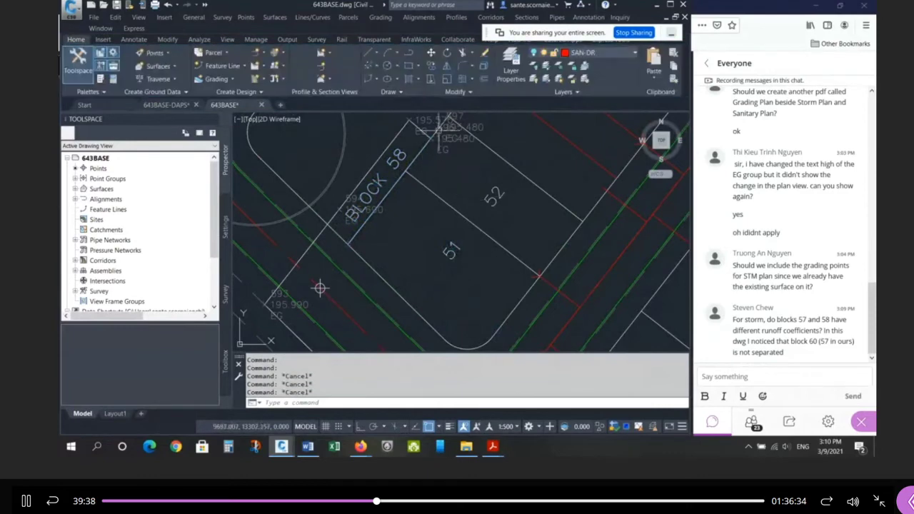
scroll(368, 238, "down", 3)
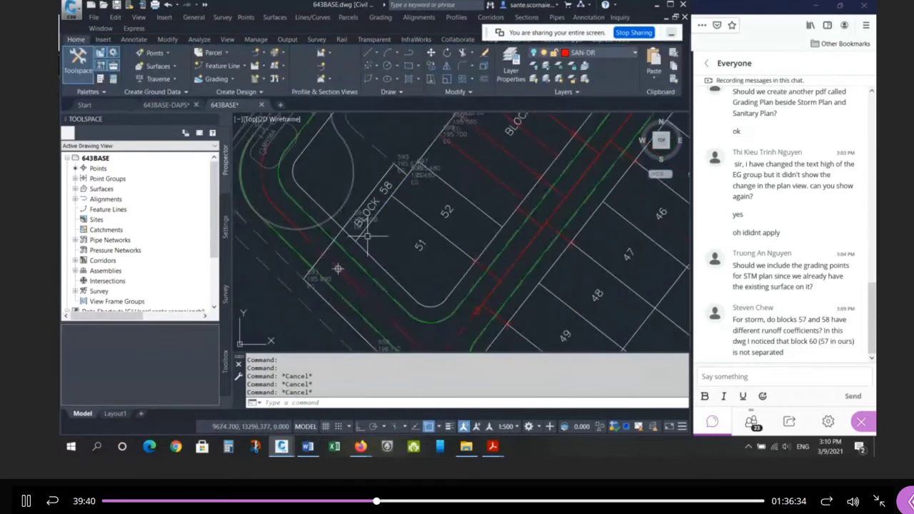
scroll(361, 244, "down", 2)
scroll(357, 236, "down", 4)
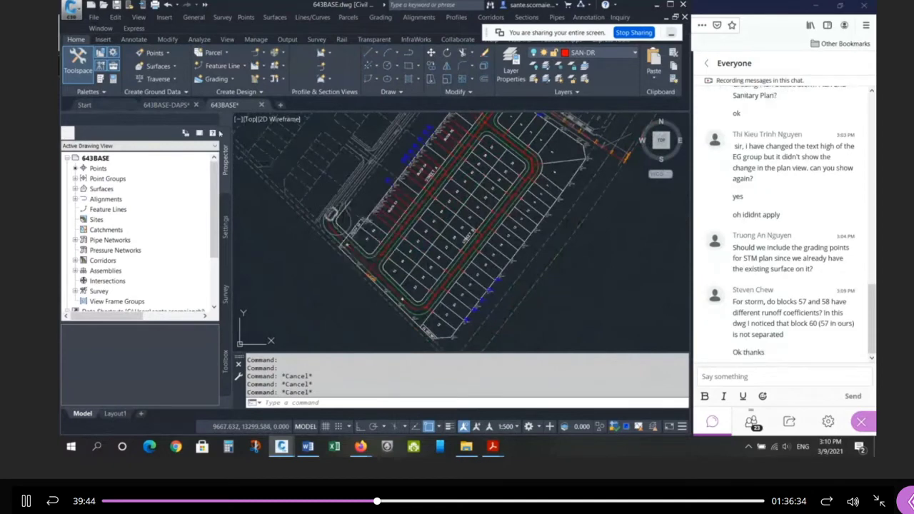
left_click(153, 105)
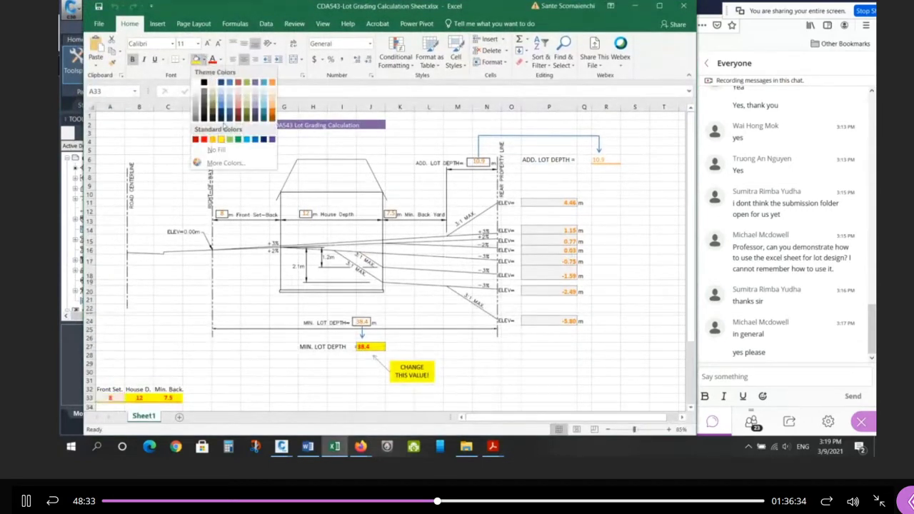
Fill the front setback cell A33 and the house depth cell B33 with orange
left_click(206, 139)
left_click(145, 397)
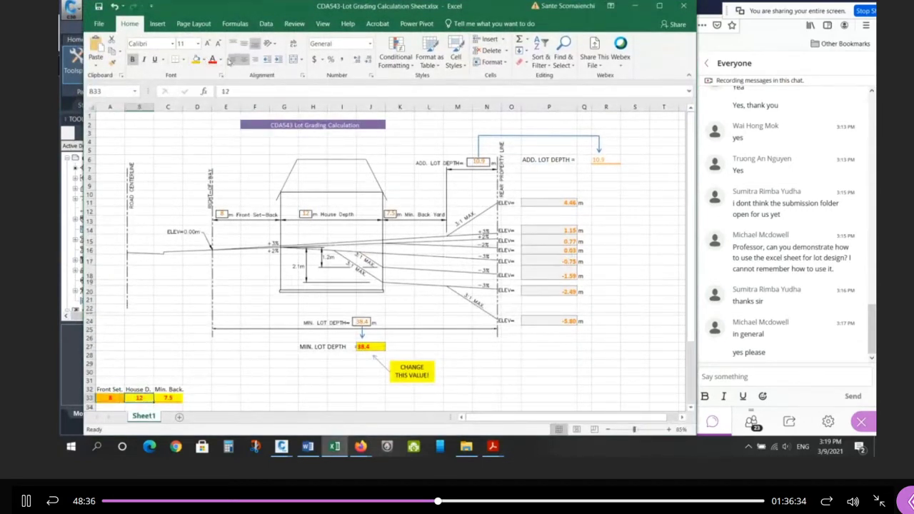
left_click(197, 59)
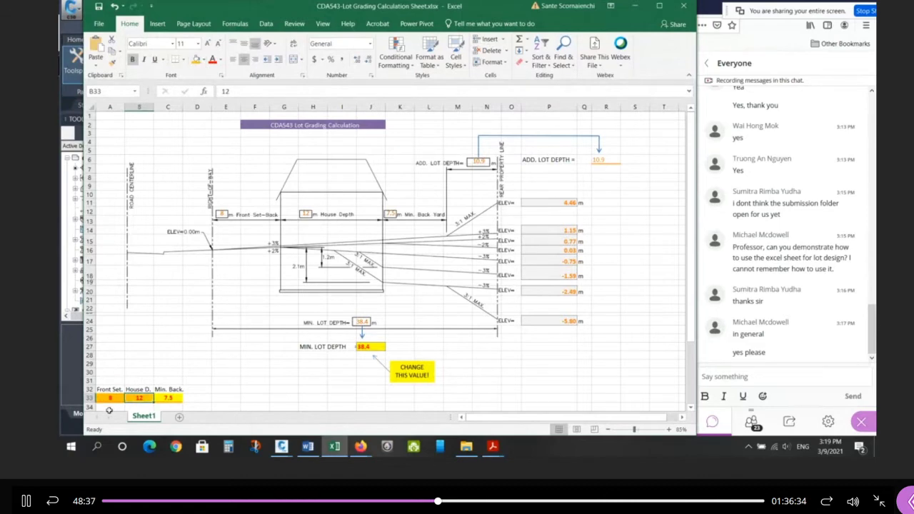
Switch from the Excel sheet to the 643BASE-DAPS drawing and measure the lot line between lots 20 and 21, endpoint to endpoint
left_click(378, 348)
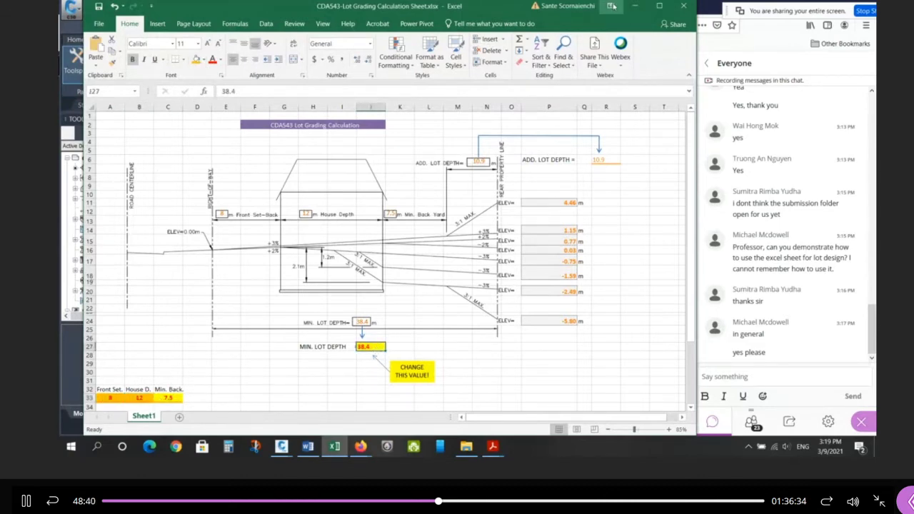
left_click(636, 5)
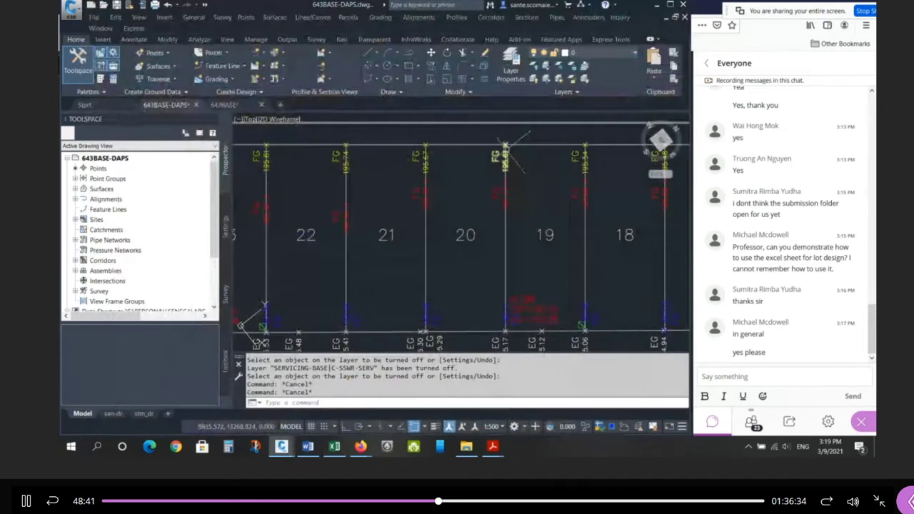
type("DI")
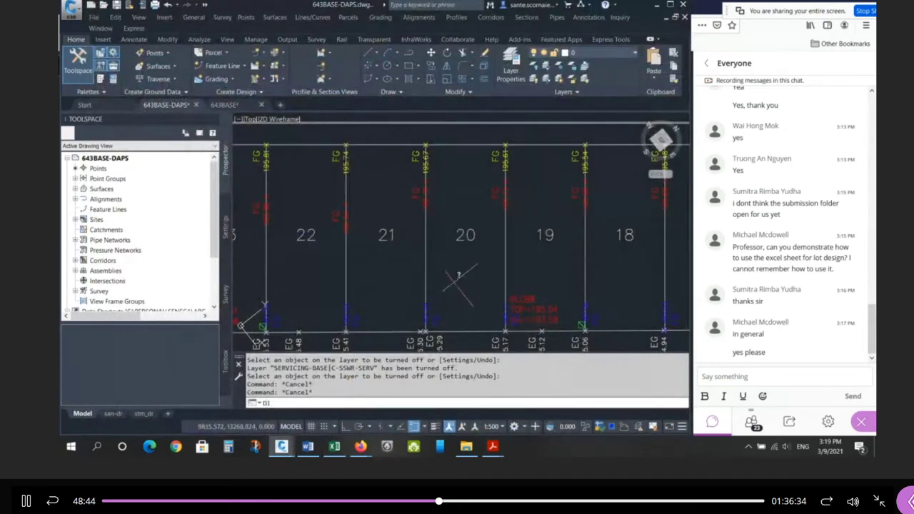
key("Return")
right_click(436, 237, "shift")
key("e")
left_click(424, 221)
right_click(424, 246, "shift")
key("e")
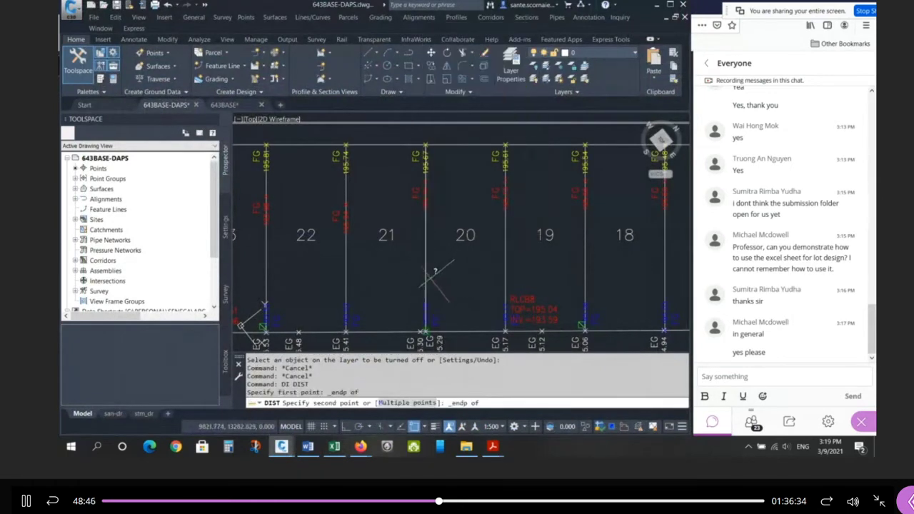
left_click(432, 280)
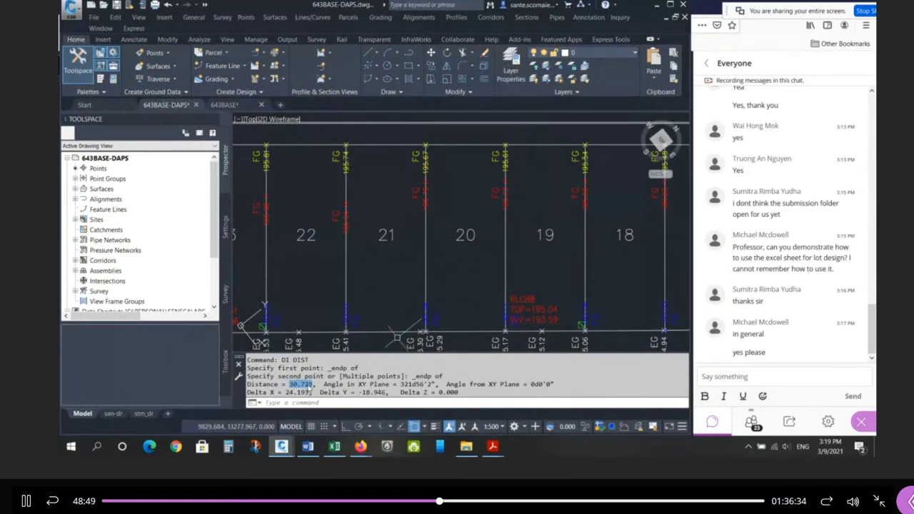
Switch to the Lot Grading Calculation Sheet in Excel and set the minimum lot depth in J27 to 30.729
left_click(334, 446)
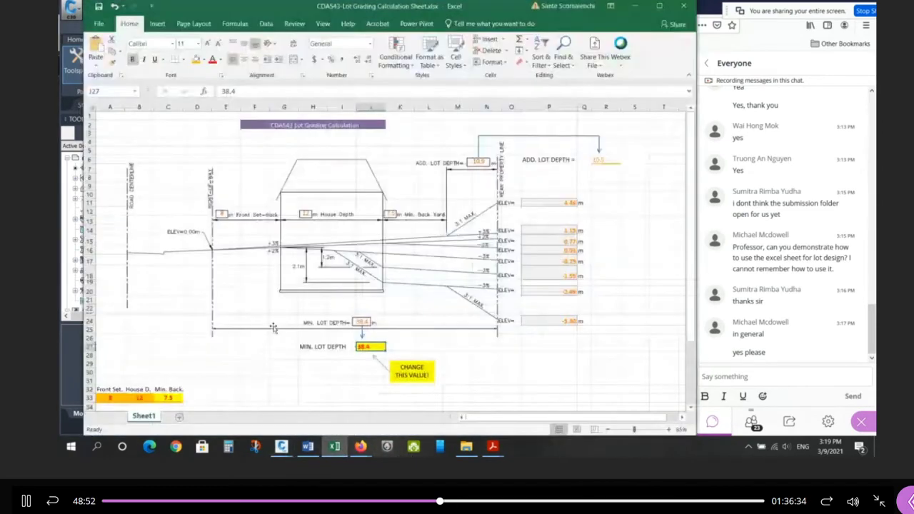
left_click_drag(239, 95, 165, 97)
type("30.729")
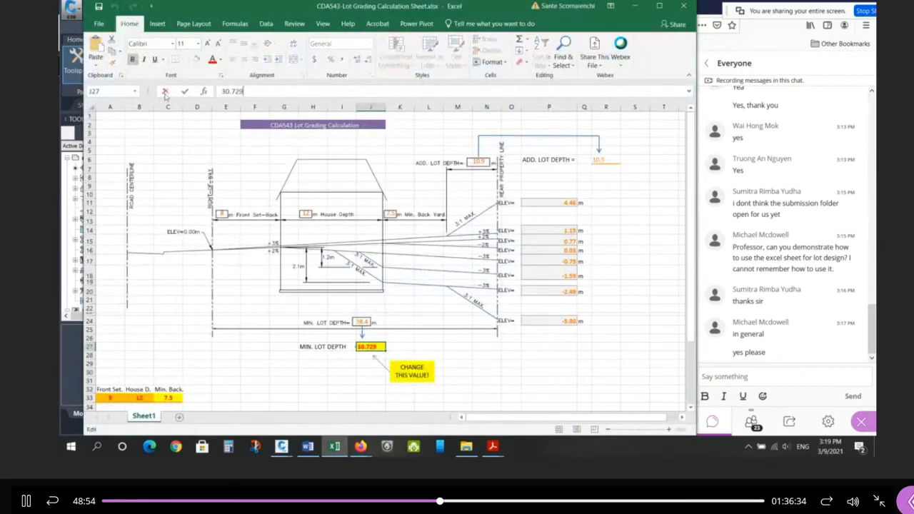
key("Return")
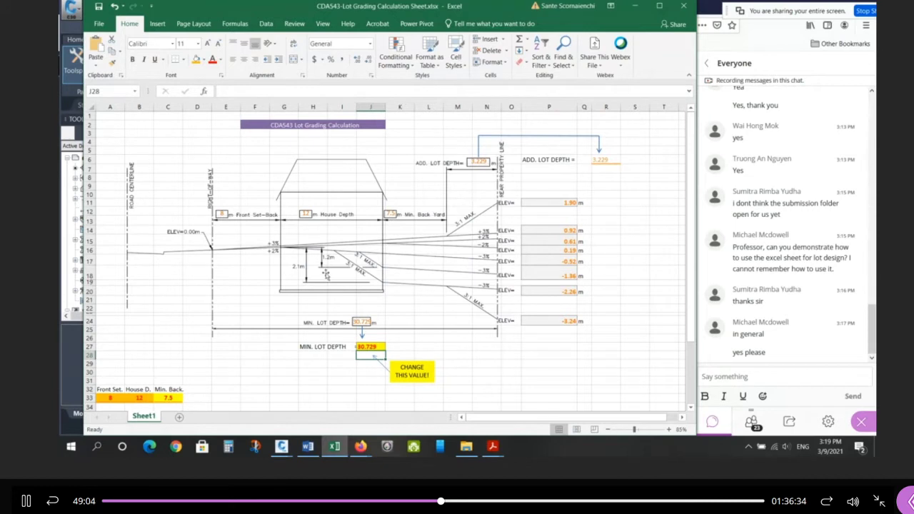
Total the front setback, house depth and minimum back yard in D33 with =SUM(A33:C33)
left_click(199, 397)
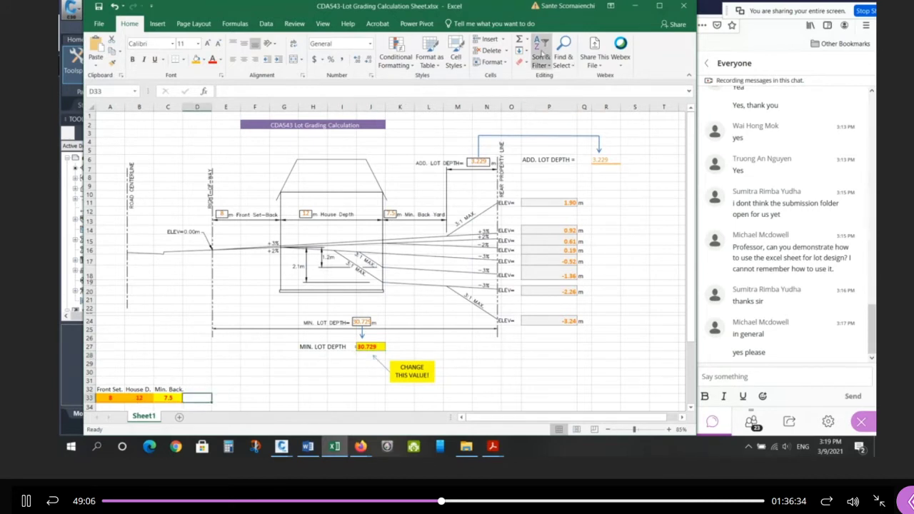
left_click(519, 40)
key("Return")
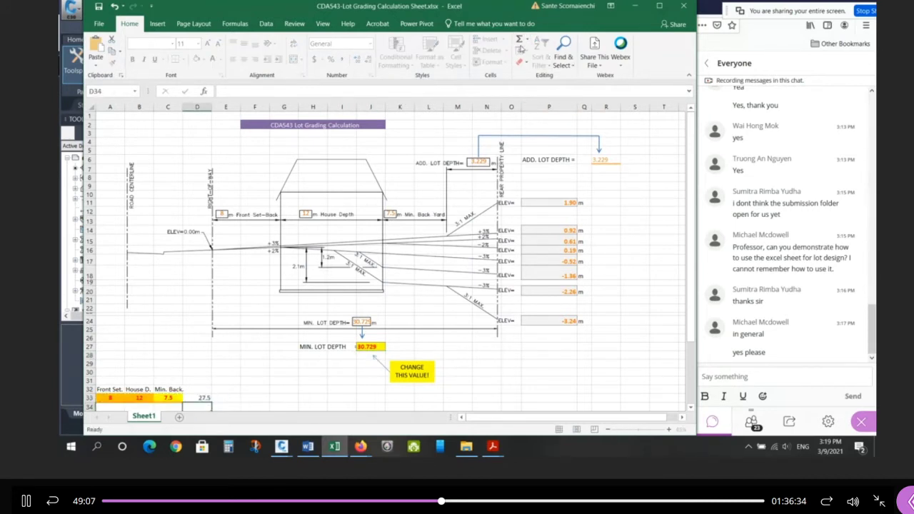
left_click(204, 397)
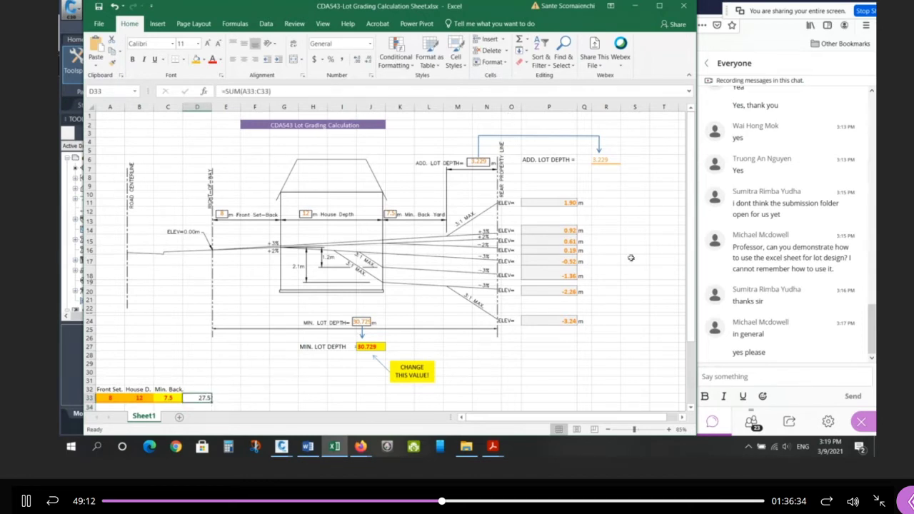
Switch from the Excel sheet to the 643BASE-DAPS drawing and clear all running object snaps, leaving only Node enabled
left_click(635, 5)
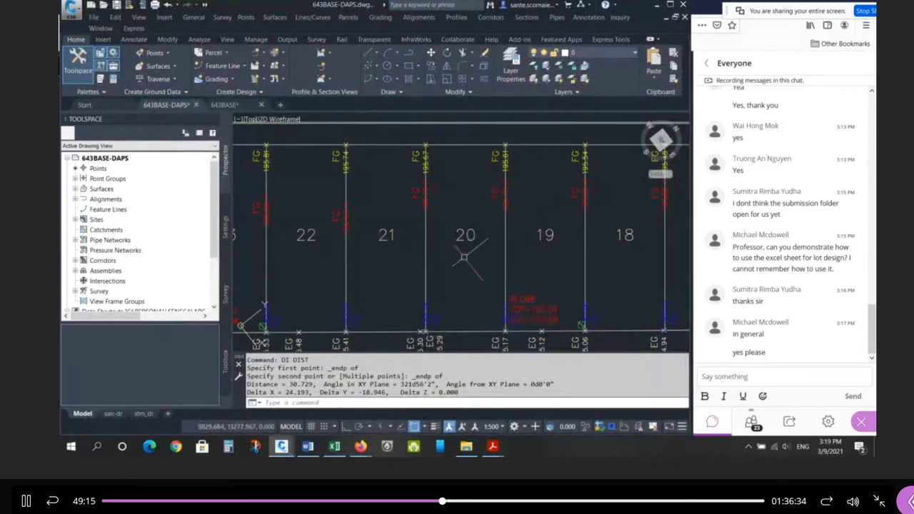
type("os")
key("Return")
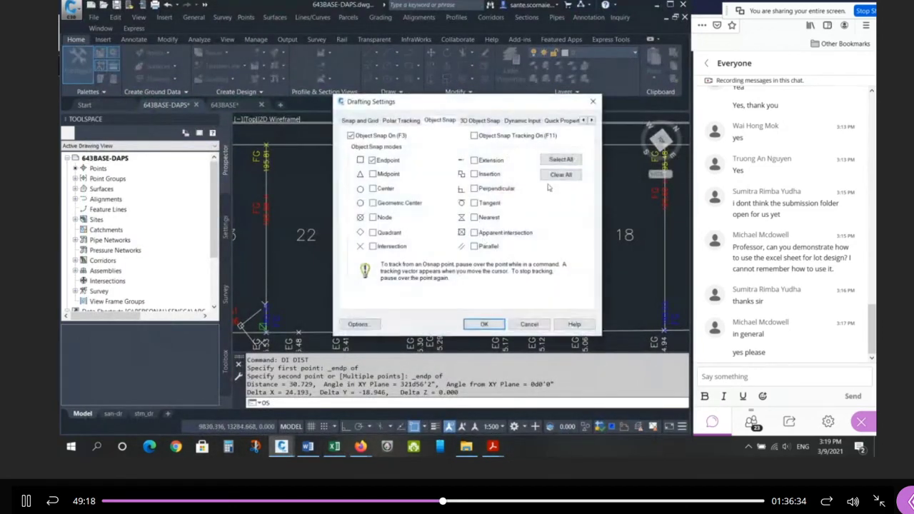
left_click(558, 176)
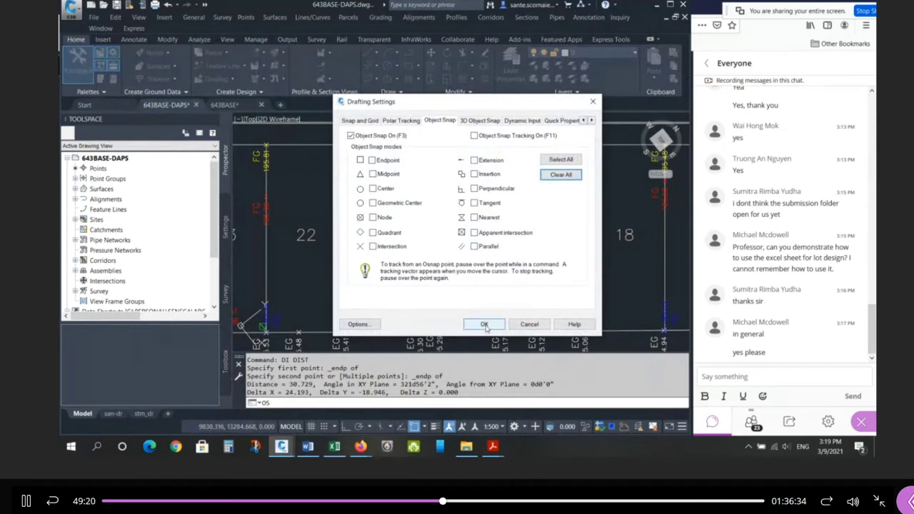
left_click(371, 218)
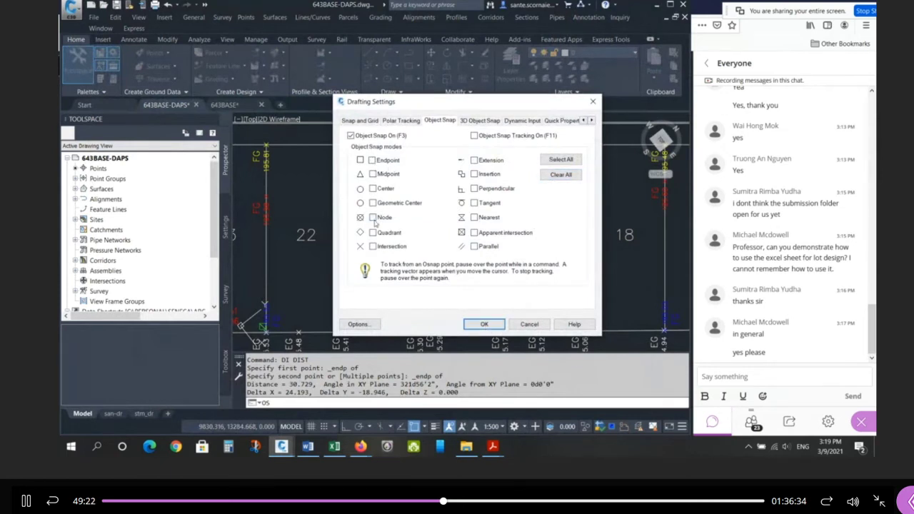
left_click(484, 324)
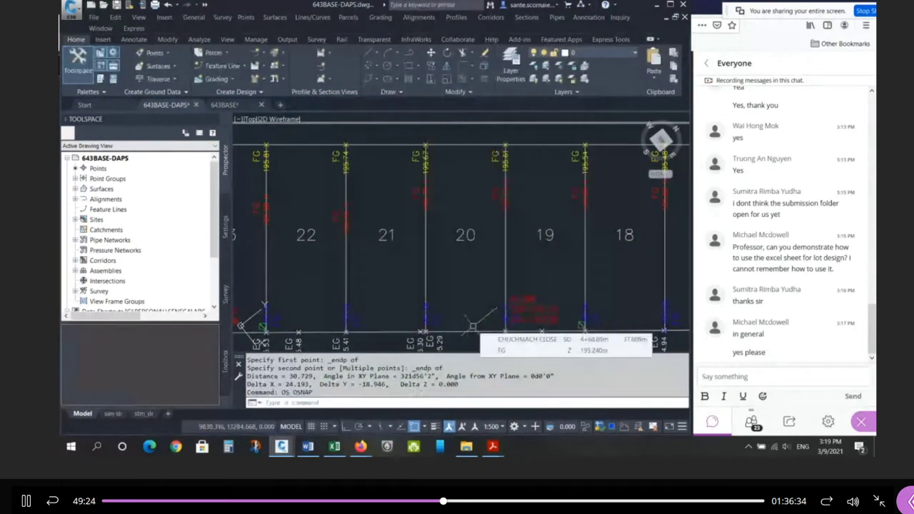
Measure from the front elevation point to the rear point on the lot line between lots 20 and 21, snapping to nodes
type("di")
key("Return")
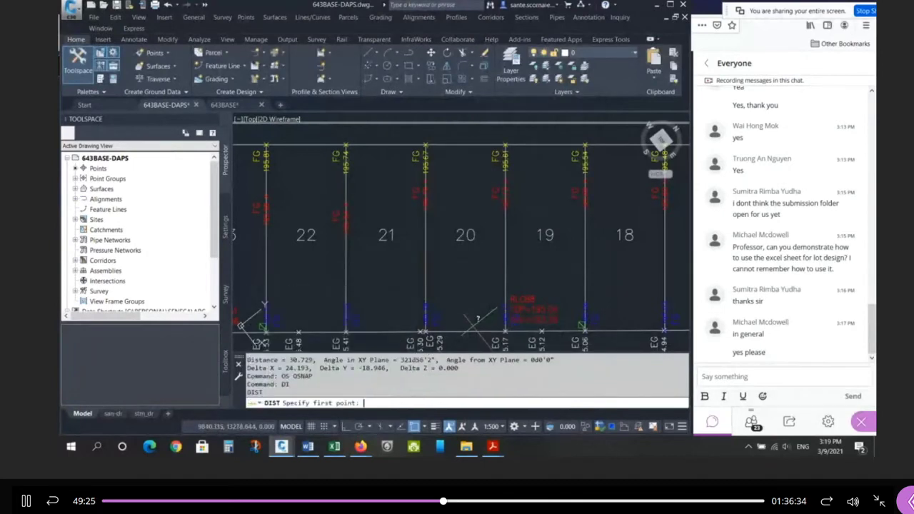
left_click(426, 146)
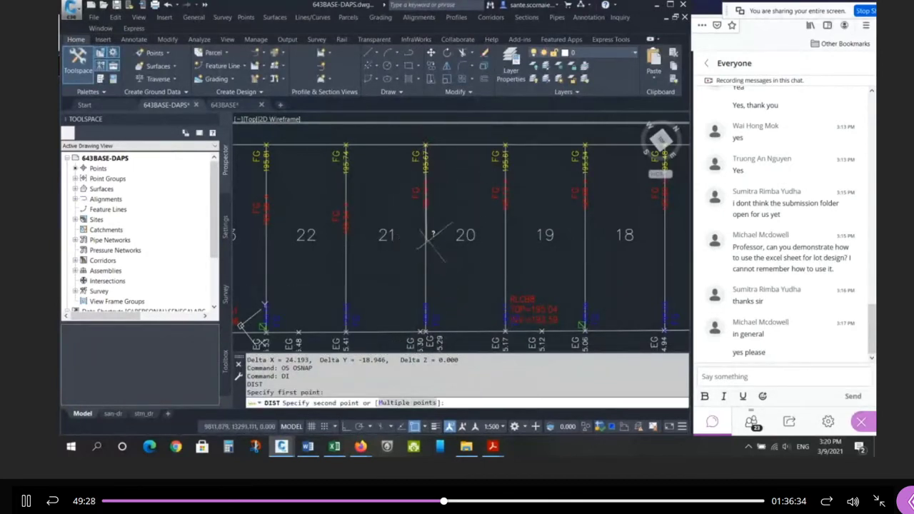
left_click(427, 329)
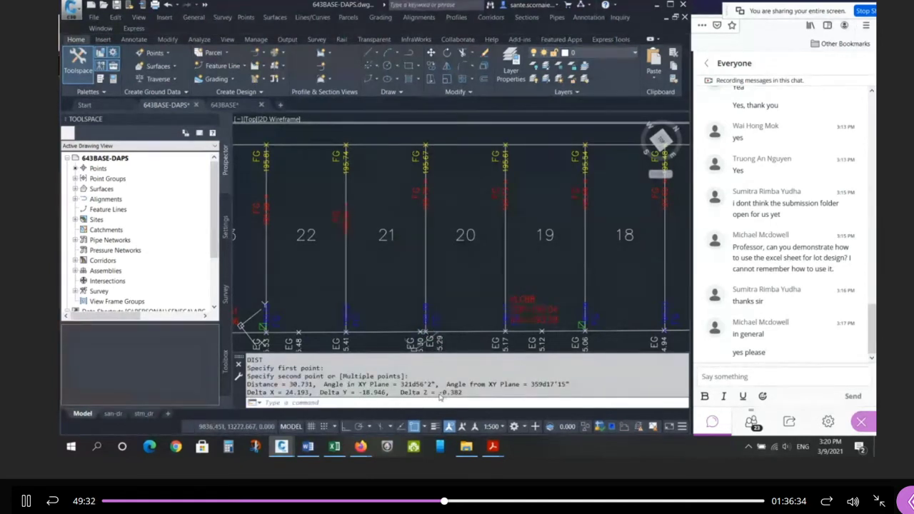
Check the measured Delta Z against the rear property line elevations in P16:P17 of the Excel lot grading sheet
left_click_drag(440, 398, 461, 402)
left_click(338, 448)
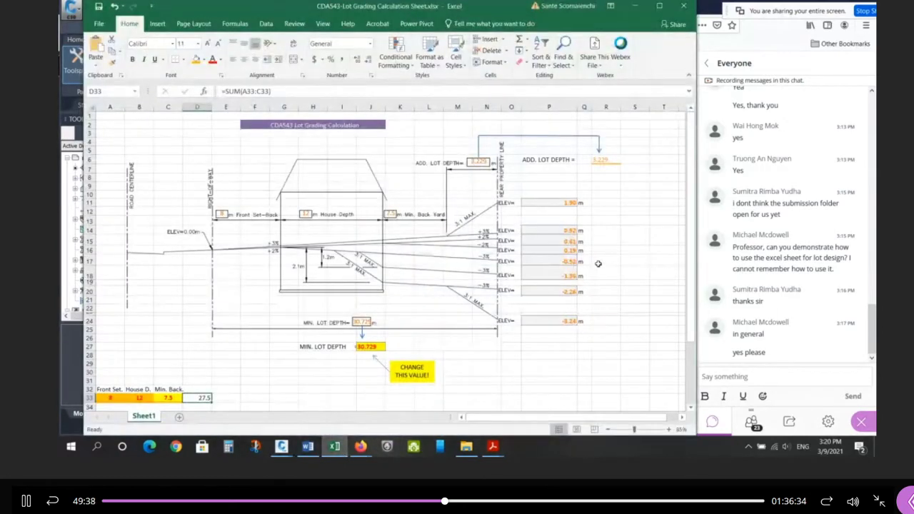
left_click_drag(600, 249, 571, 268)
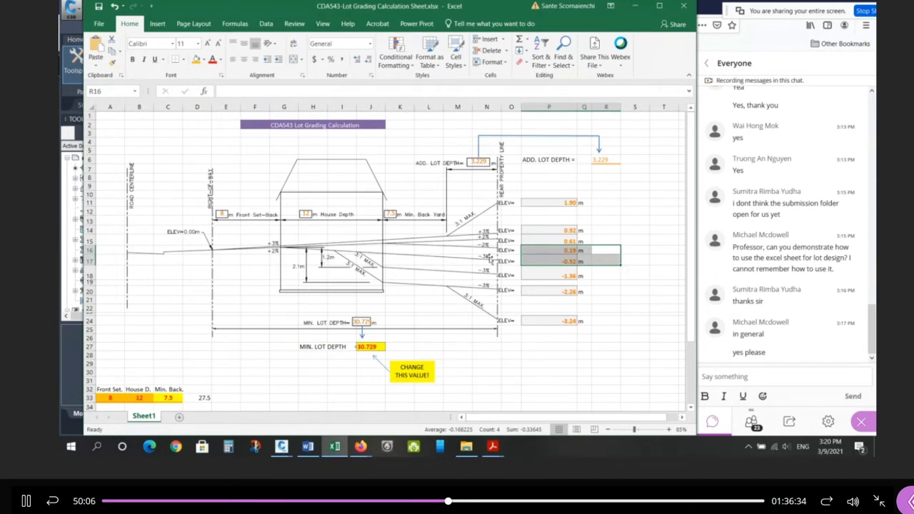
Return from the Excel sheet to the 643BASE-DAPS drawing and clear any active selection
left_click(637, 5)
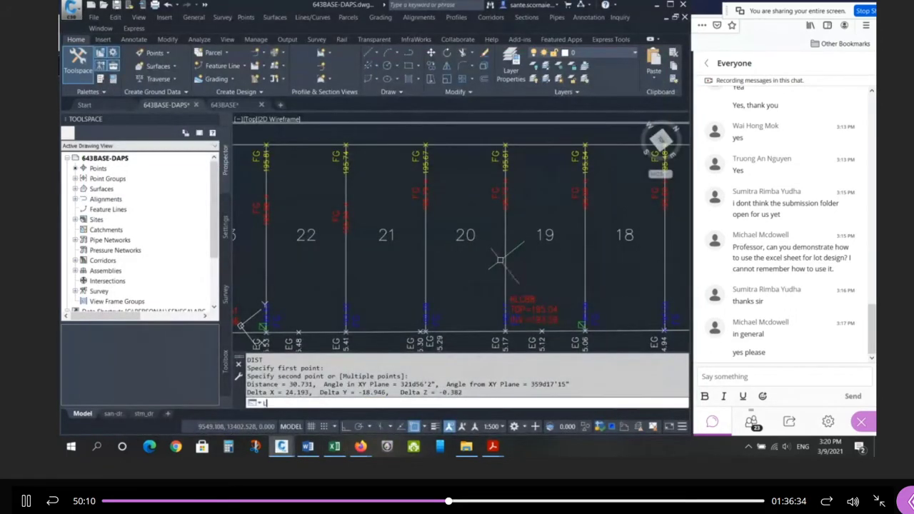
key("Escape")
left_click(459, 140)
left_click(449, 151)
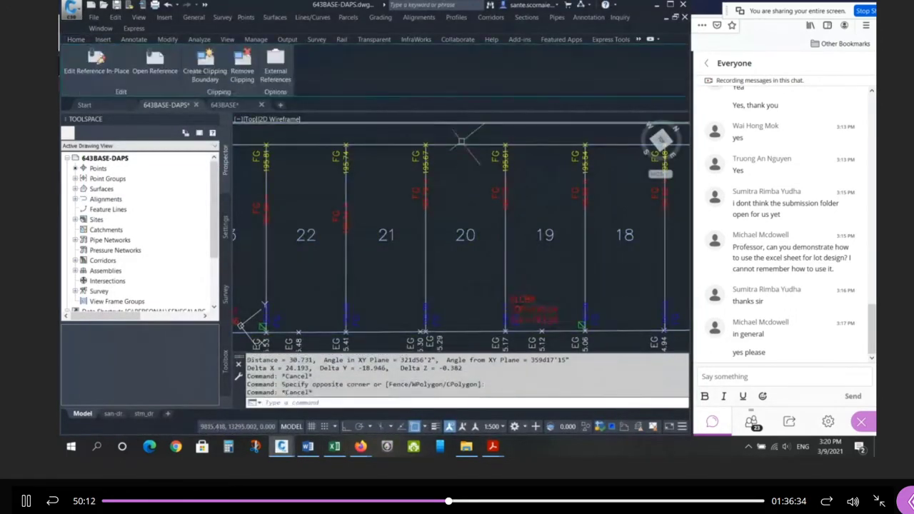
key("Escape")
key("Escape")
key("Escape")
key("Escape")
Draw a line along the front property line from lot 20 to lot 21, using Nearest snaps for both ends
type("l")
key("Return")
type("nea")
key("Return")
left_click(466, 145)
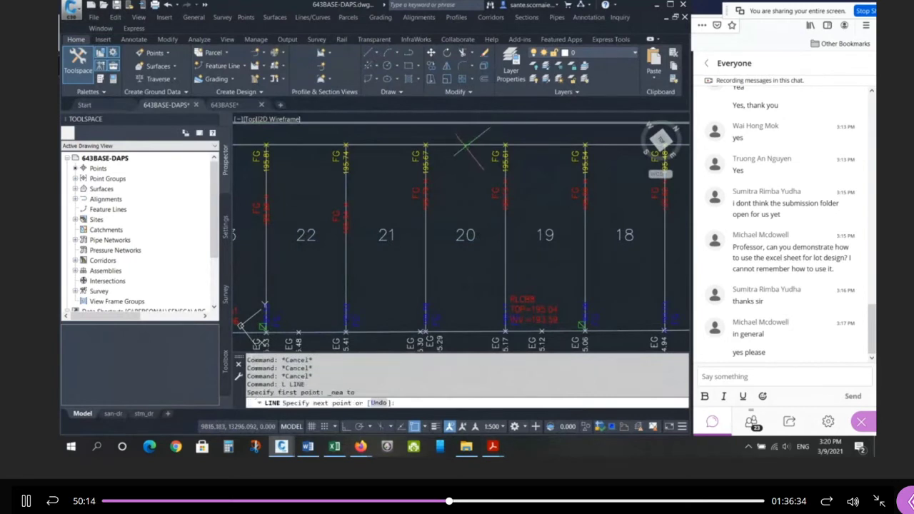
scroll(487, 165, "down", 2)
right_click(486, 163, "shift")
key("r")
left_click(418, 153)
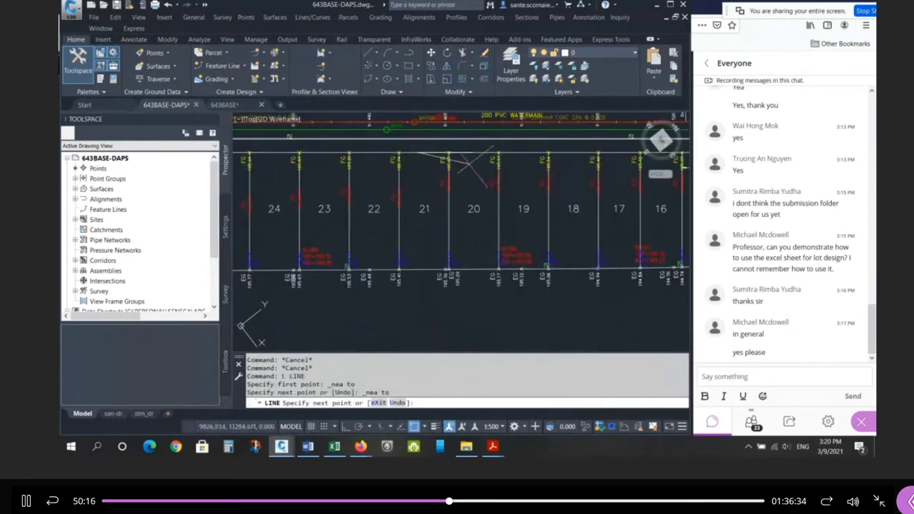
scroll(469, 164, "up", 4)
key("Escape")
key("Escape")
Offset the new front property line segment 8 m into the lots to mark the front setback
type("o")
key("Return")
type("8")
key("Return")
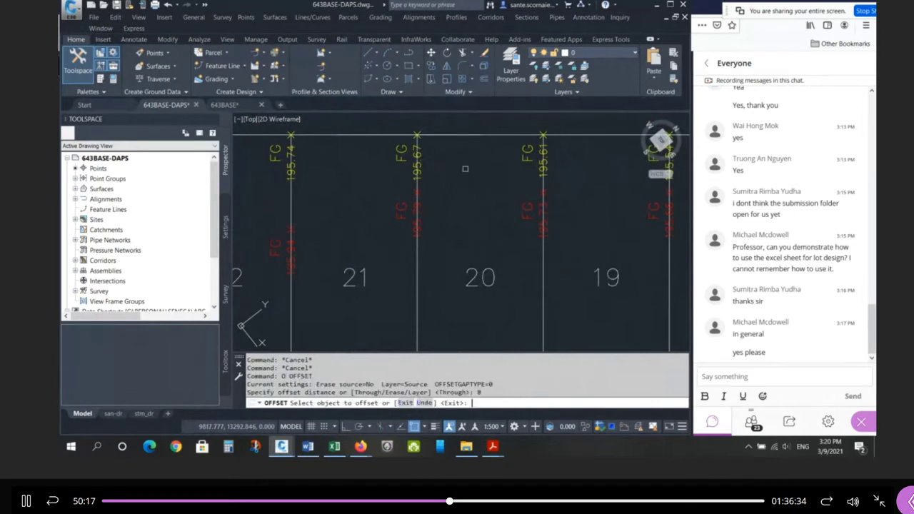
left_click(455, 134)
left_click(463, 191)
key("Return")
Offset the front setback line 12 m toward the rear of the lots to mark the house depth
key("Return")
type("12")
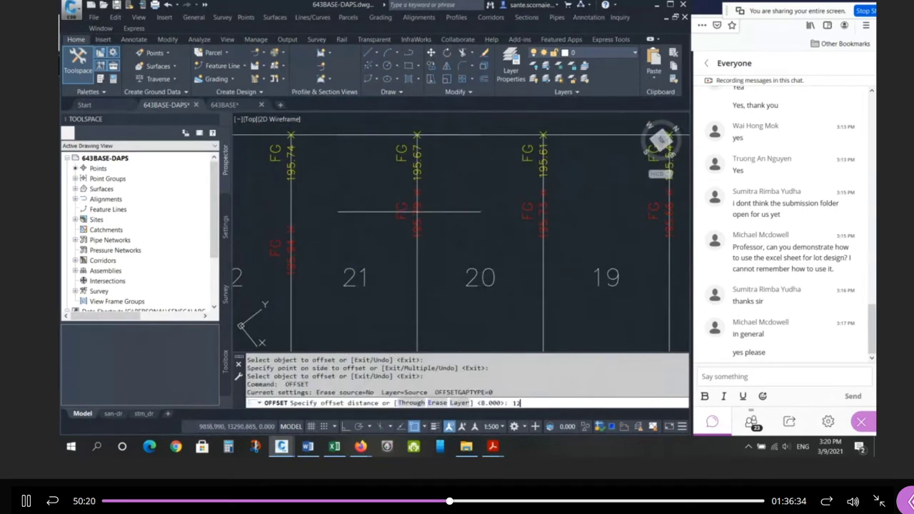
key("Return")
left_click(465, 212)
left_click(441, 217)
scroll(440, 219, "down", 2)
key("Return")
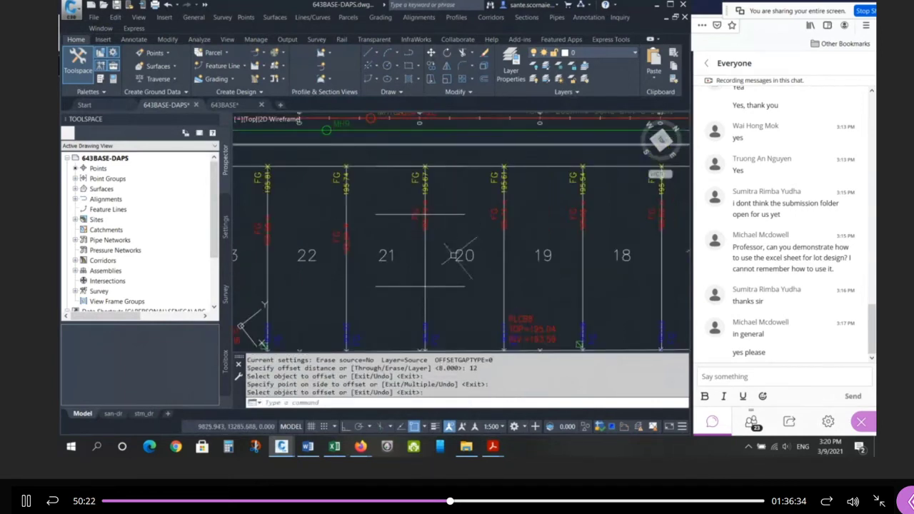
scroll(458, 232, "down", 2)
scroll(493, 275, "up", 2)
key("Escape")
key("Escape")
key("Escape")
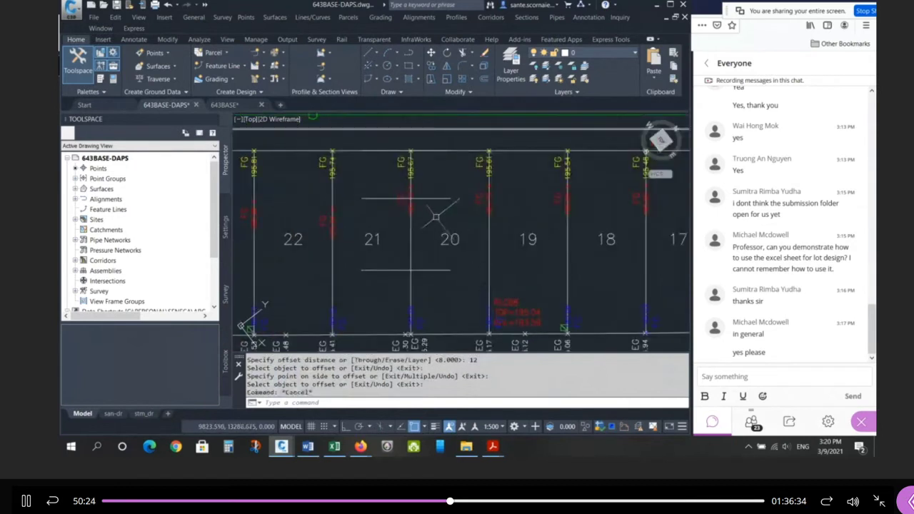
type("e")
key("Return")
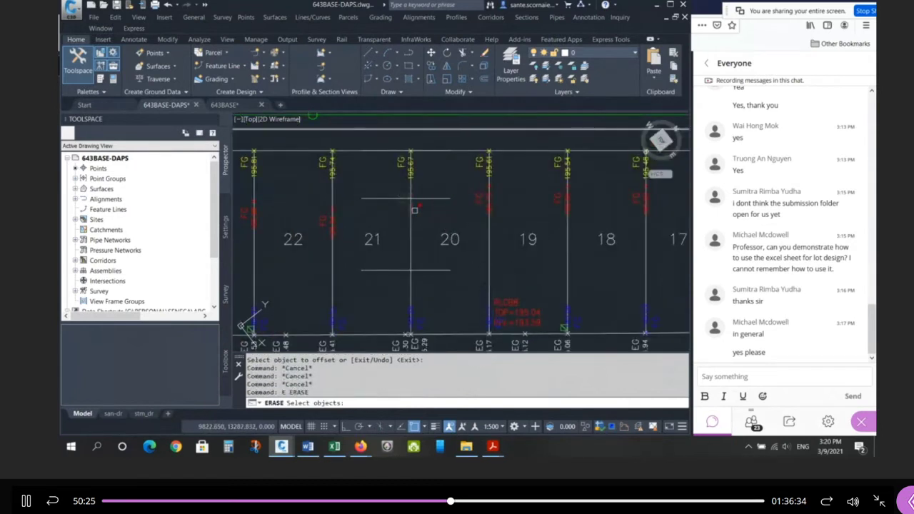
left_click(414, 210)
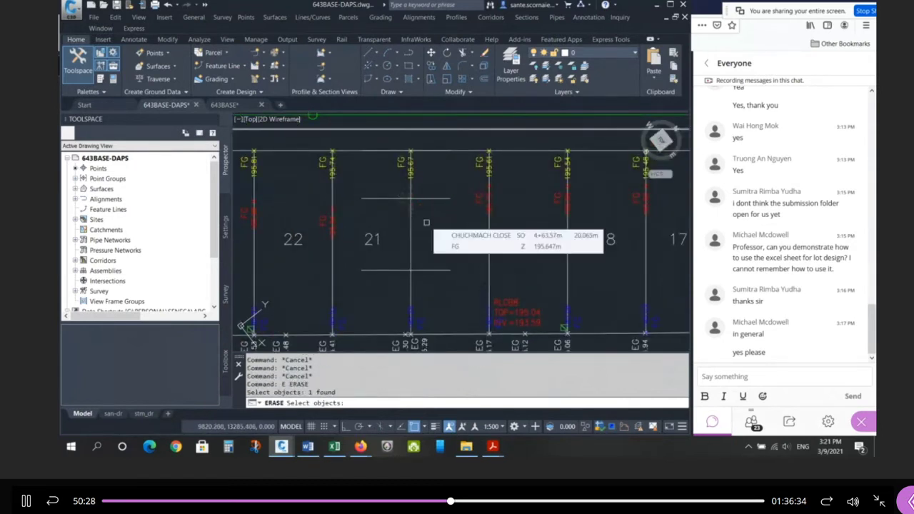
key("Escape")
key("Escape")
key("Escape")
type("di")
key("Return")
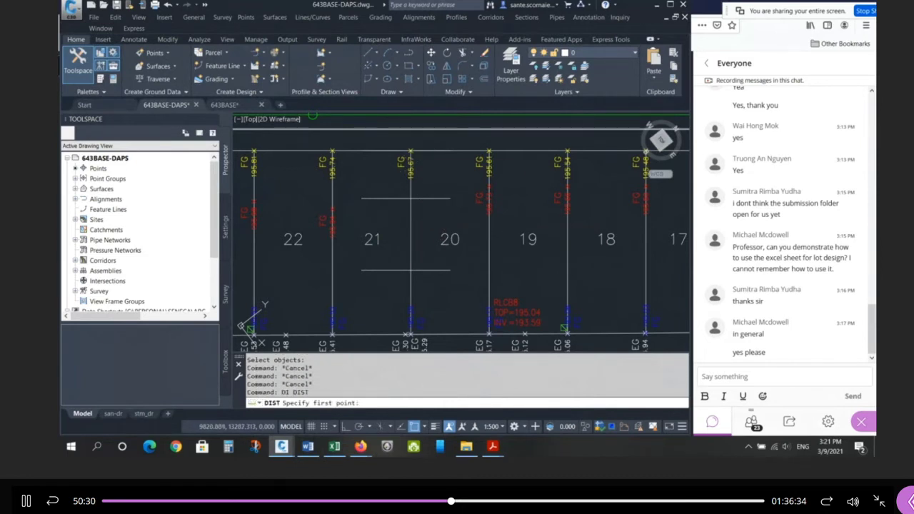
right_click(414, 151, "shift")
key("e")
left_click(413, 152)
key("Escape")
key("Escape")
Measure again between the front and rear nodes of the lot line shared by lots 20 and 21
key("space")
right_click(412, 152, "shift")
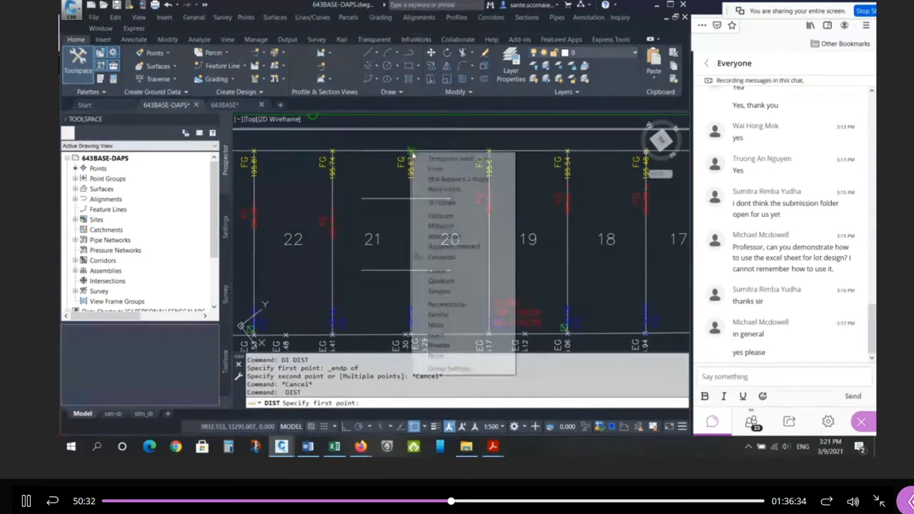
left_click(412, 152)
left_click(437, 334)
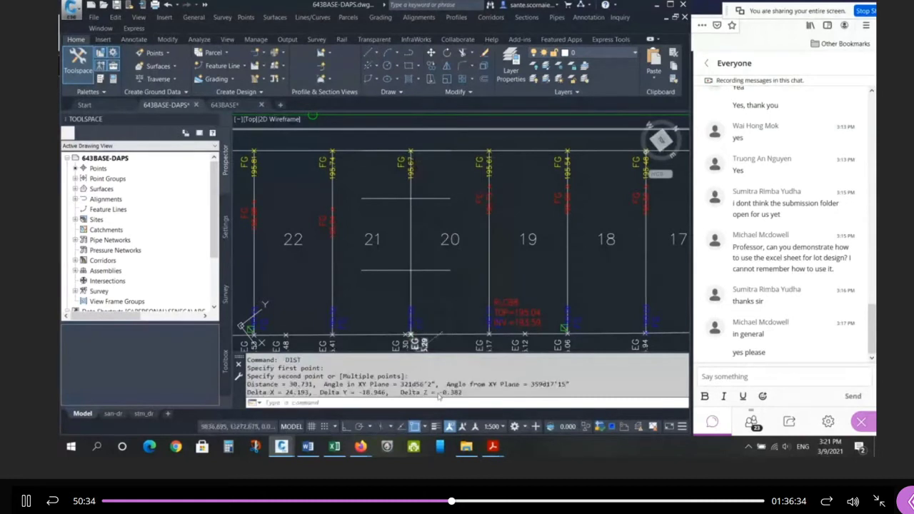
key("Escape")
key("Escape")
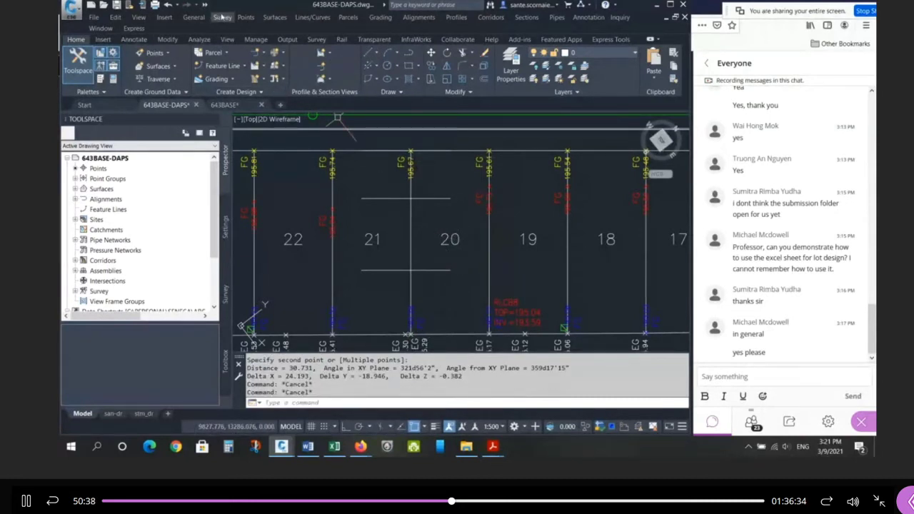
Create a High/Low Point between the front and rear nodes of the lot 20/21 line, with first and second grades of 2 percent
left_click(246, 17)
left_click(270, 30)
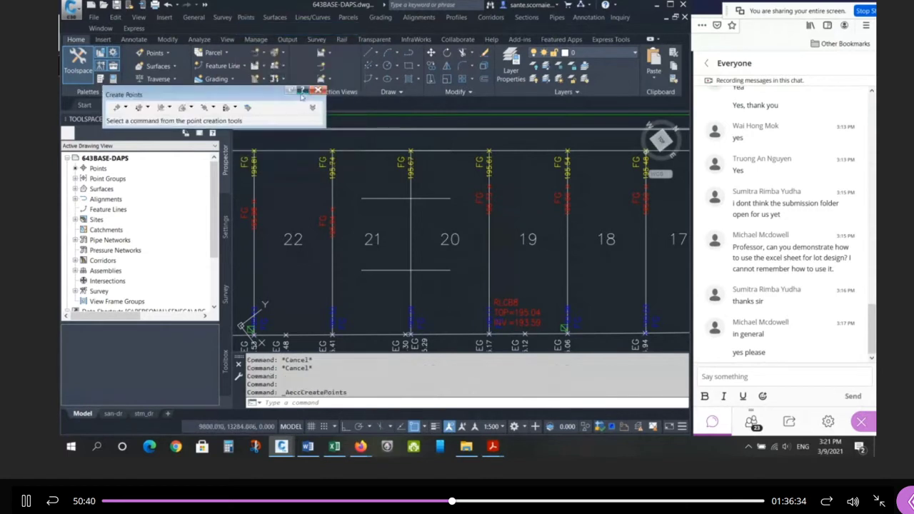
left_click(235, 107)
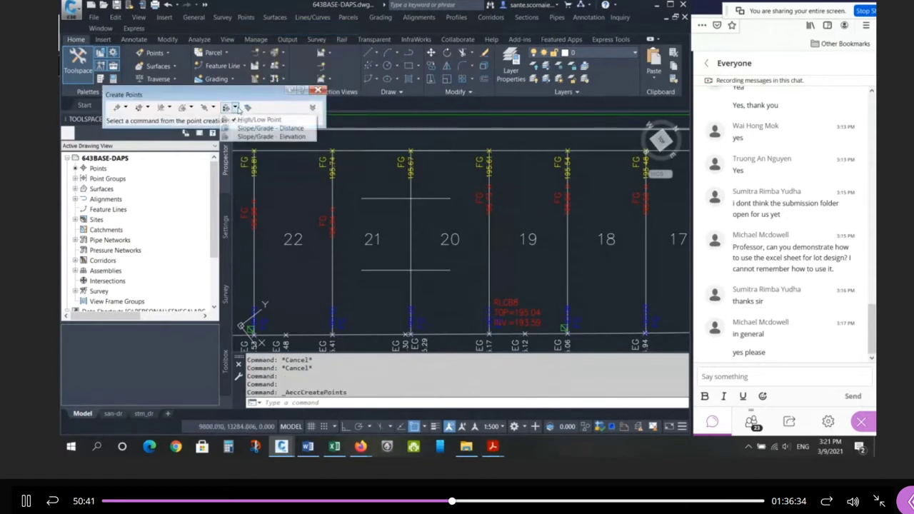
left_click(249, 121)
left_click(410, 151)
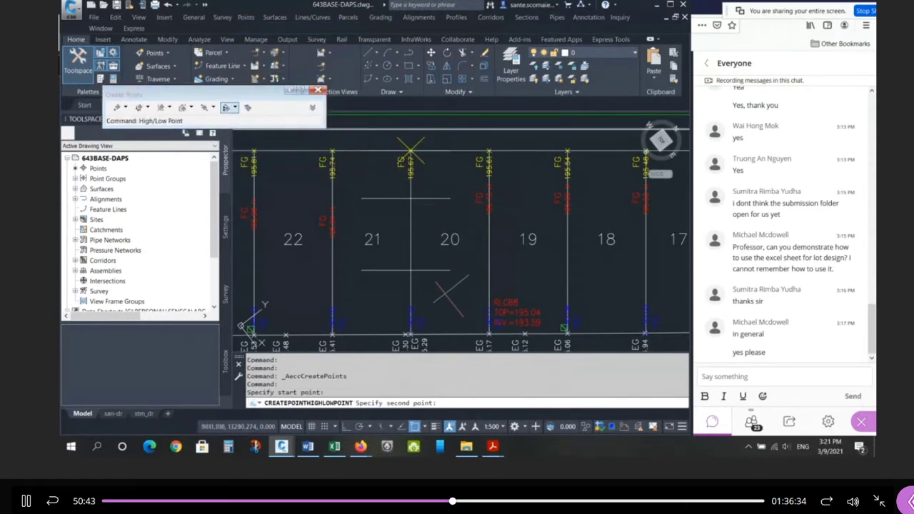
left_click(411, 334)
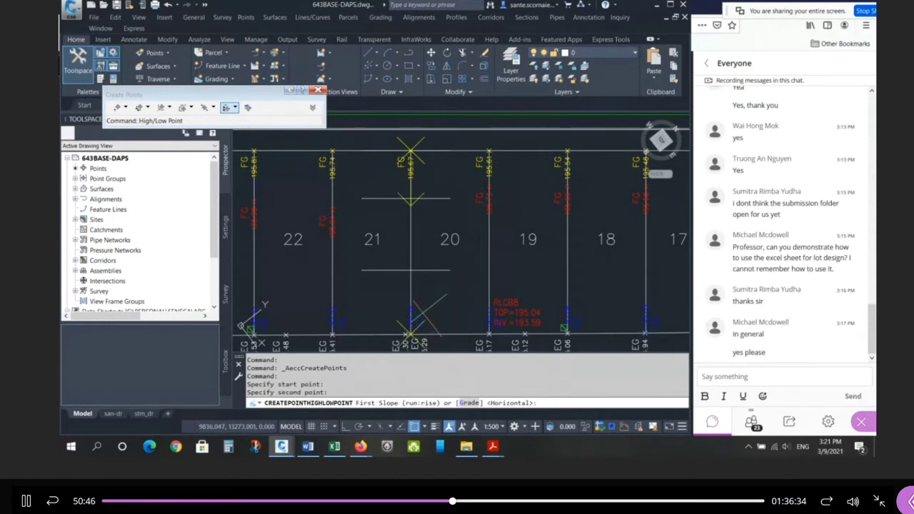
type("G")
key("Return")
type("2")
key("Return")
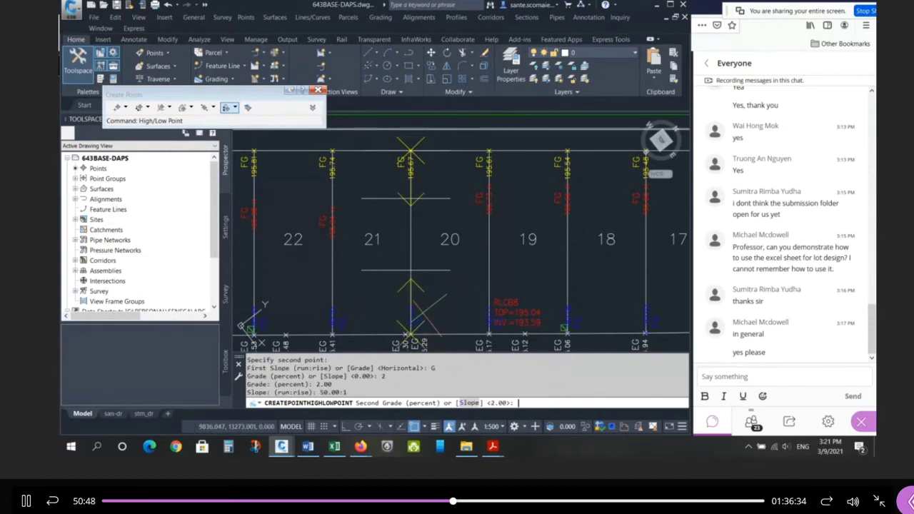
type("G")
key("Return")
type("2")
key("Return")
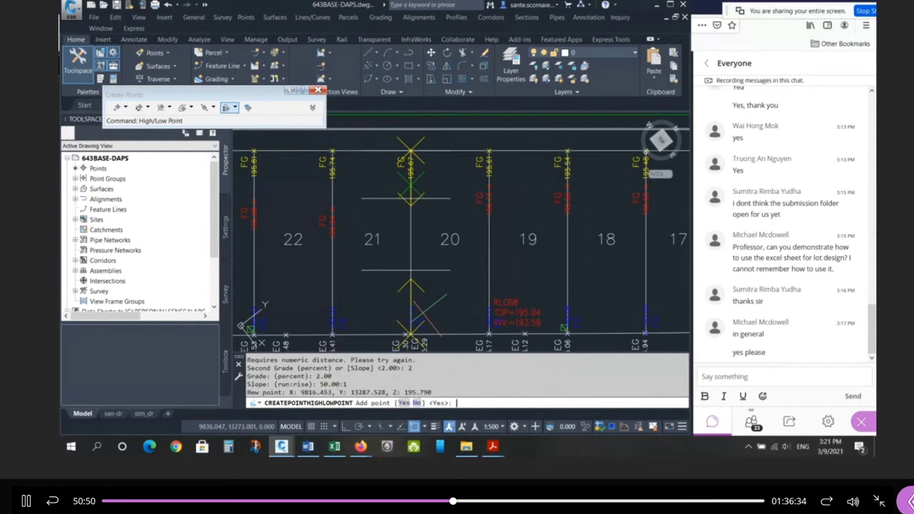
key("Return")
key("Escape")
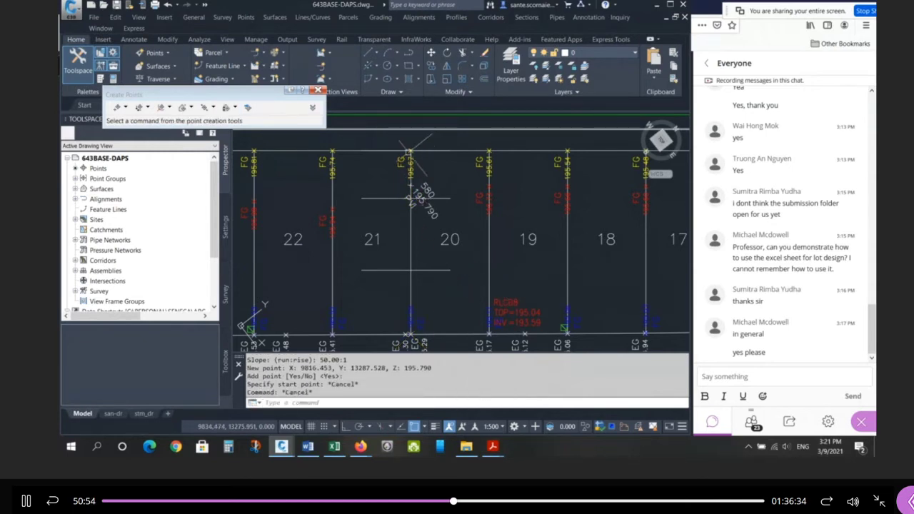
Add another High/Low Point between the same lot 20/21 line nodes, with a first grade of 2 percent and a second grade of 3 percent
left_click(235, 108)
left_click(242, 121)
left_click(410, 151)
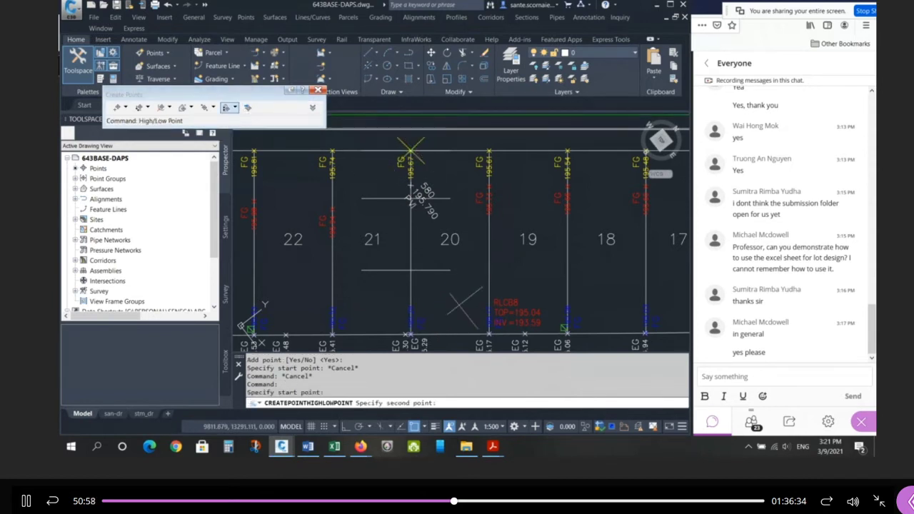
left_click(411, 333)
type("G")
key("Return")
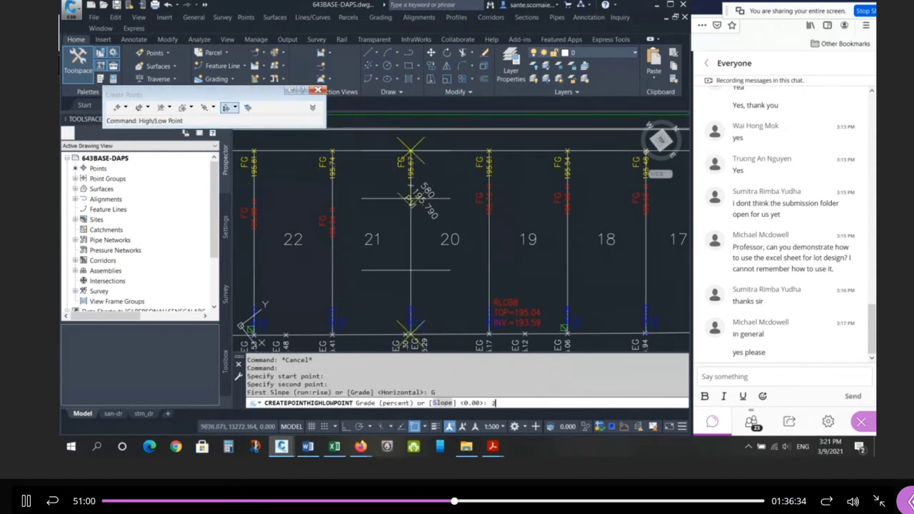
type("2")
key("Return")
type("G")
key("Return")
type("3")
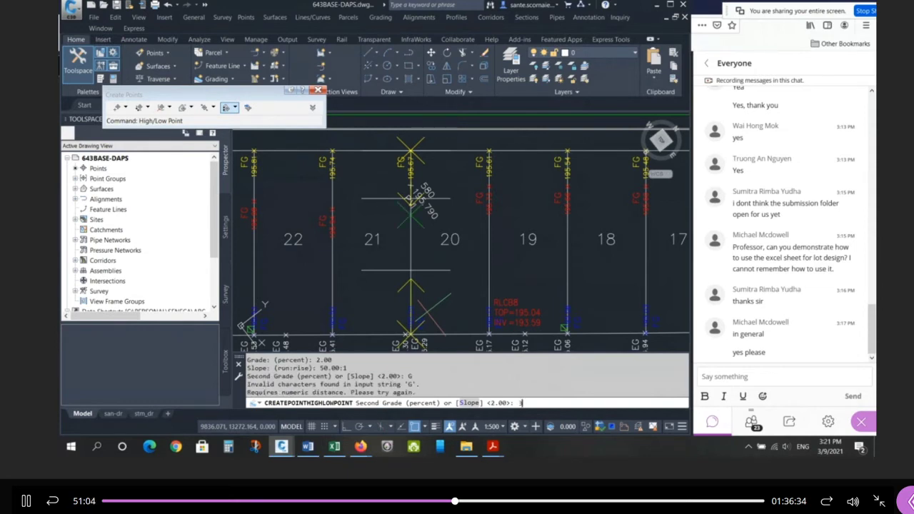
key("Return")
key("Return")
key("Escape")
key("Escape")
key("Escape")
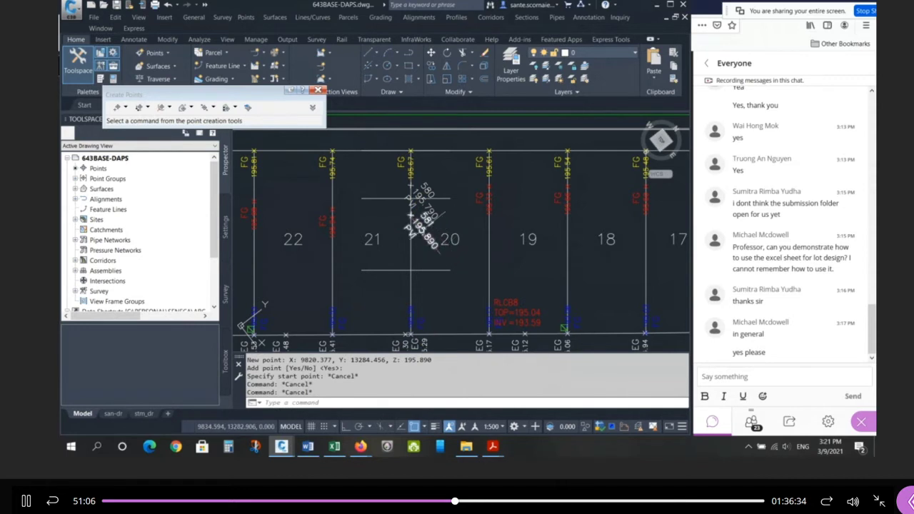
Erase the High/Low Point with two 2 percent grades from the lot 20/21 line, keeping the 2 and 3 percent one
type("e")
key("Return")
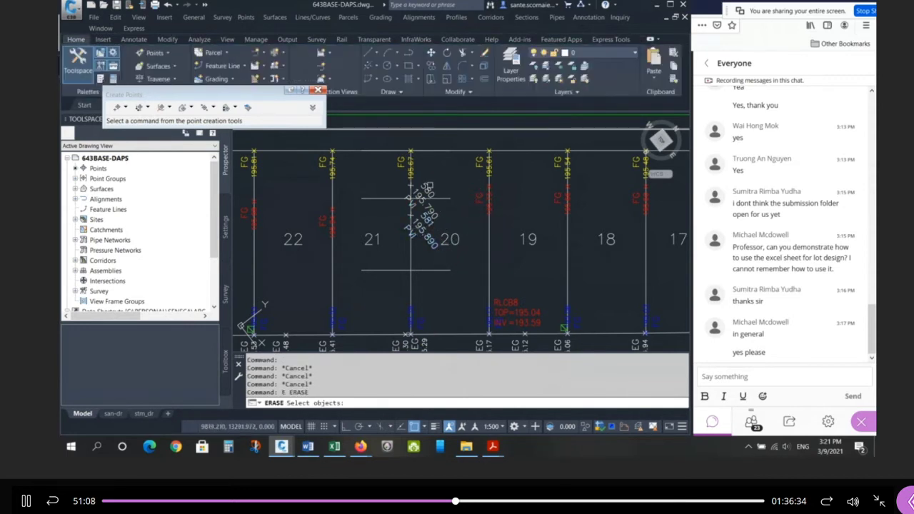
left_click(428, 187)
key("Return")
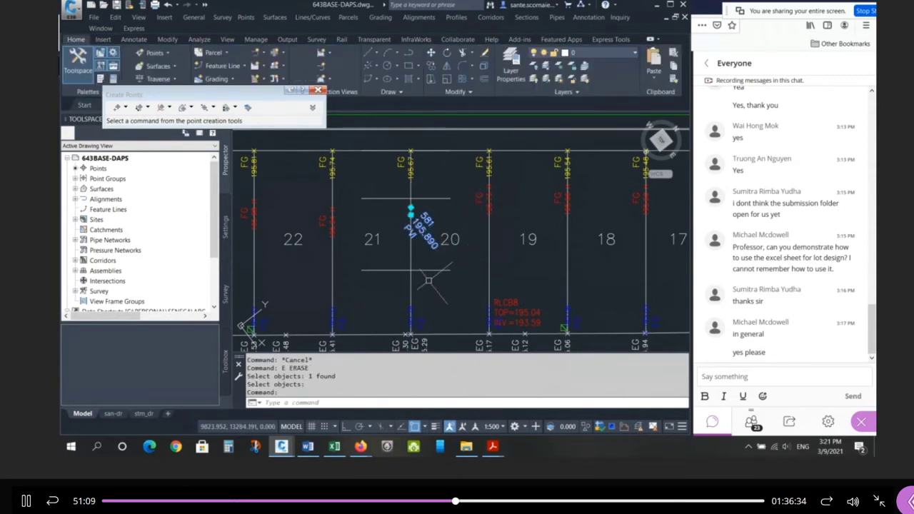
key("Escape")
key("Escape")
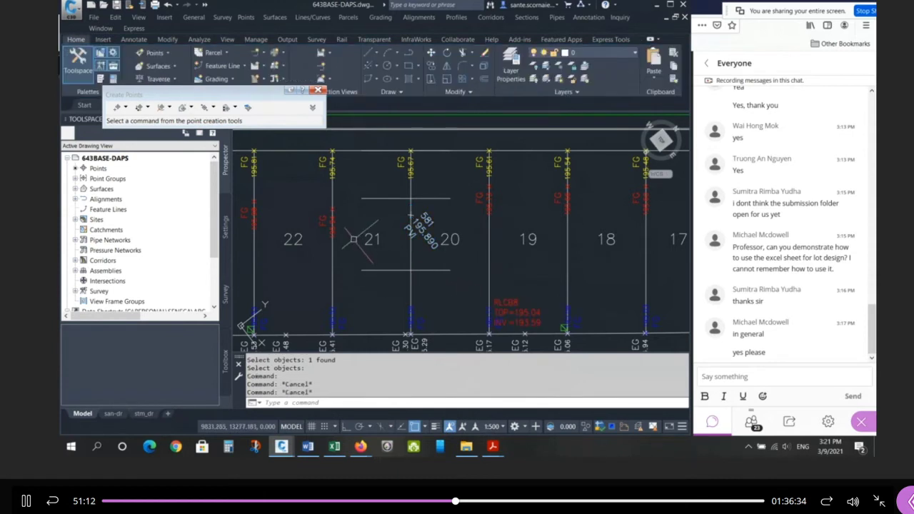
scroll(354, 239, "down", 2)
scroll(465, 243, "up", 2)
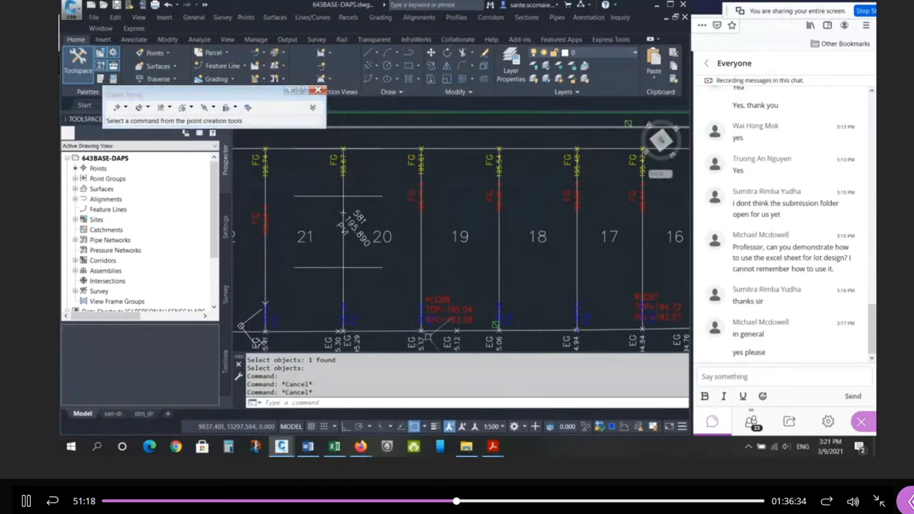
type("di")
key("Return")
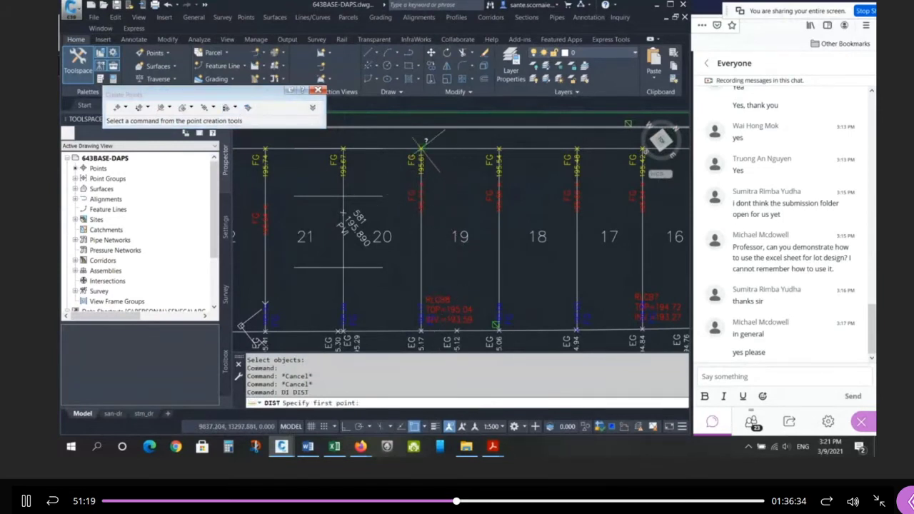
left_click(439, 207)
key("Escape")
key("Escape")
key("Escape")
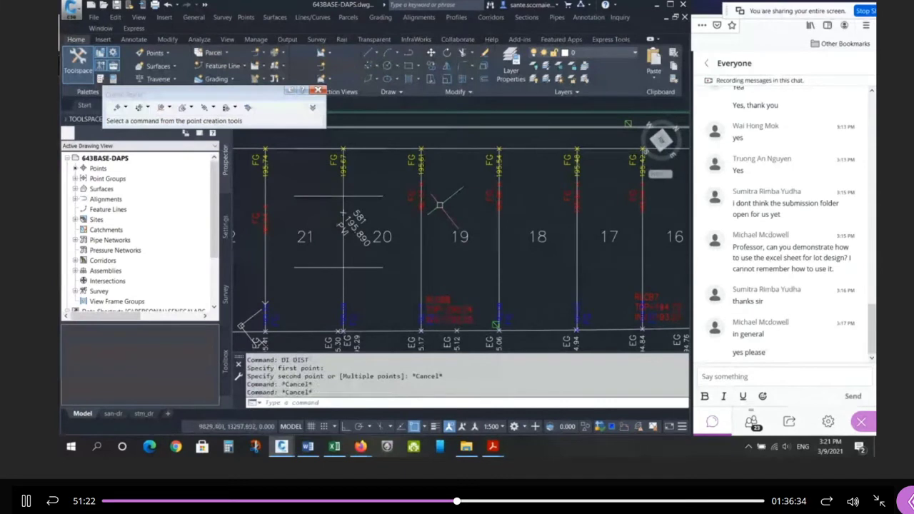
Measure the length of the lot line shared by lots 19 and 20 between its front and rear endpoints
type("di")
key("Return")
key("shift+e")
left_click(423, 204)
key("shift+e")
left_click(423, 289)
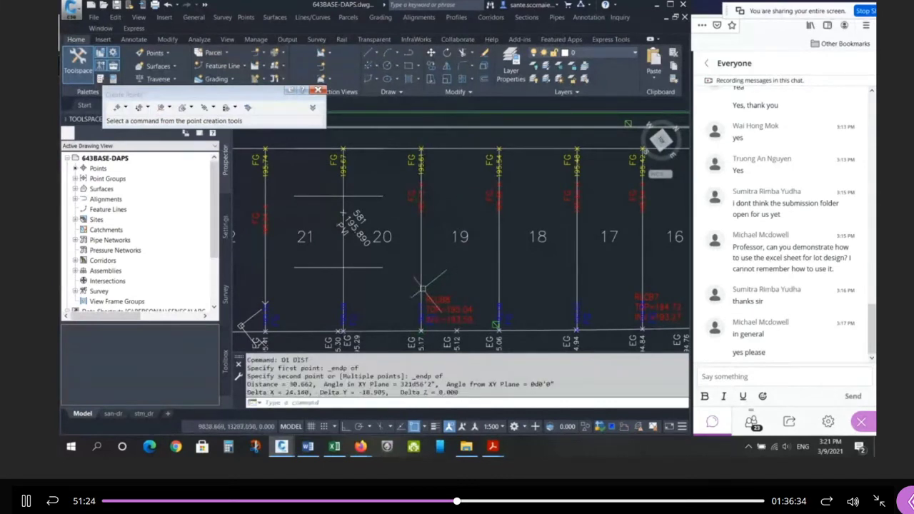
left_click_drag(289, 386, 302, 386)
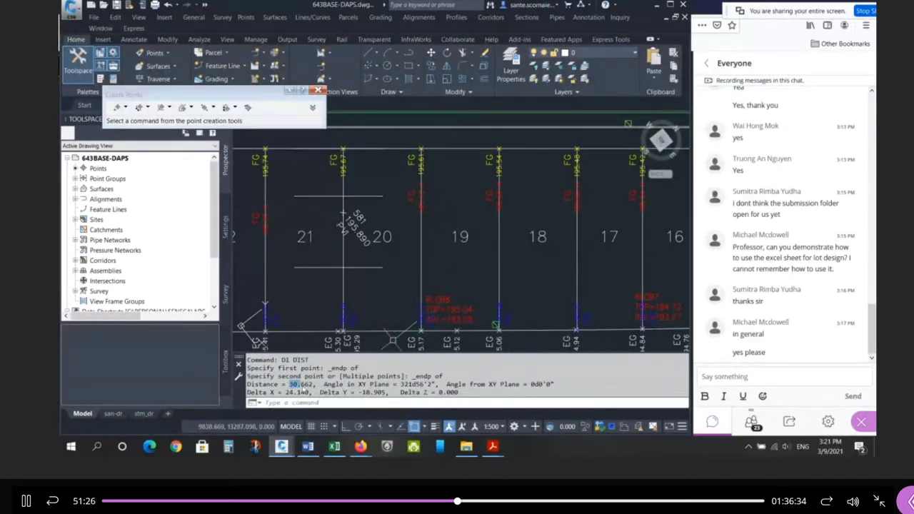
Switch to the lot grading calculation sheet in Excel and set the minimum lot depth to 30.662
left_click(334, 447)
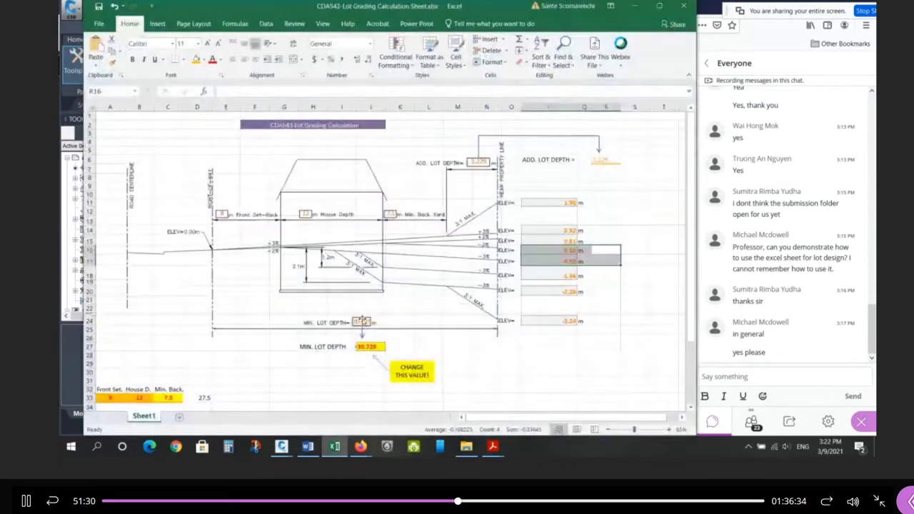
left_click(363, 321)
key("Escape")
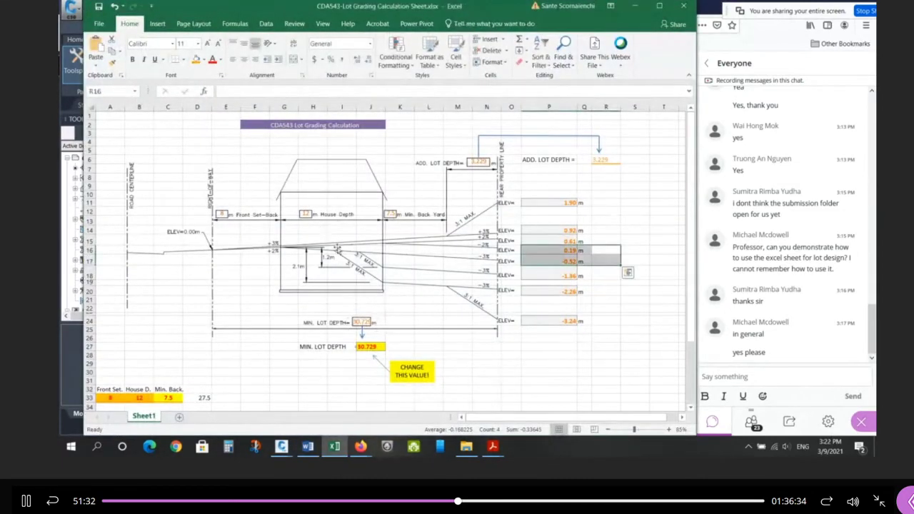
double_click(370, 349)
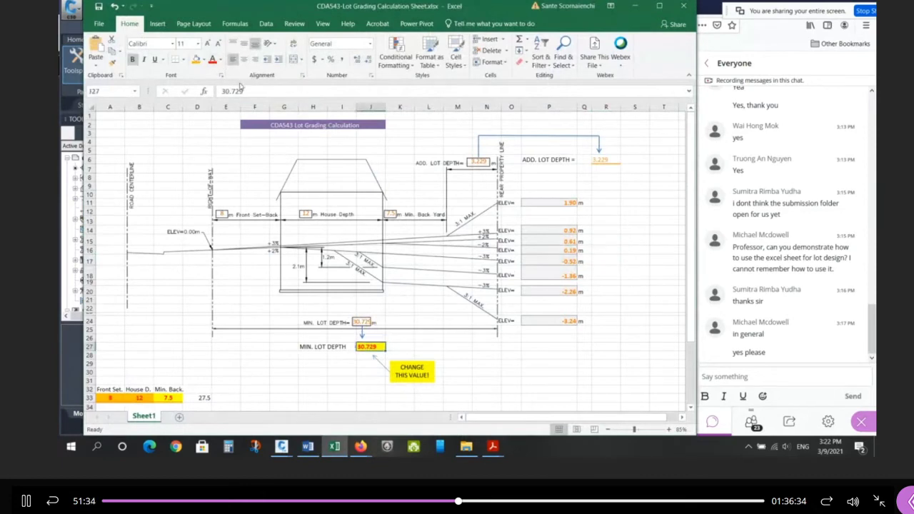
key("Return")
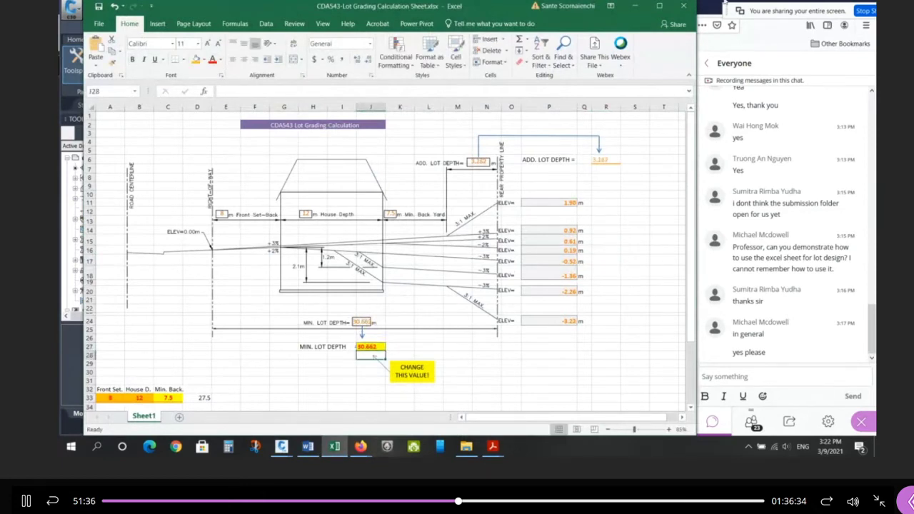
Back in Civil 3D, measure between the lot 19/20 line's front and rear nodes, and check the sheet's rear elevation limits in rows 16 and 17
left_click(634, 6)
type("D")
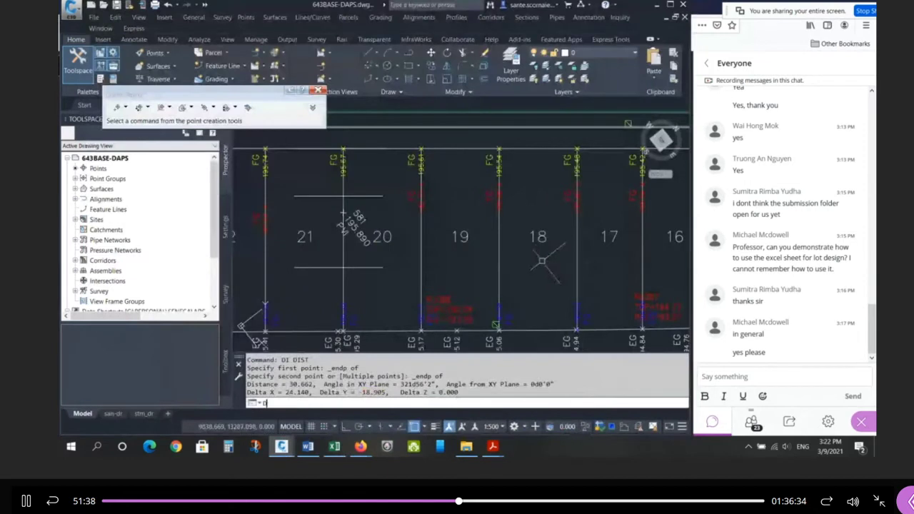
type("I")
key("Return")
left_click(421, 150)
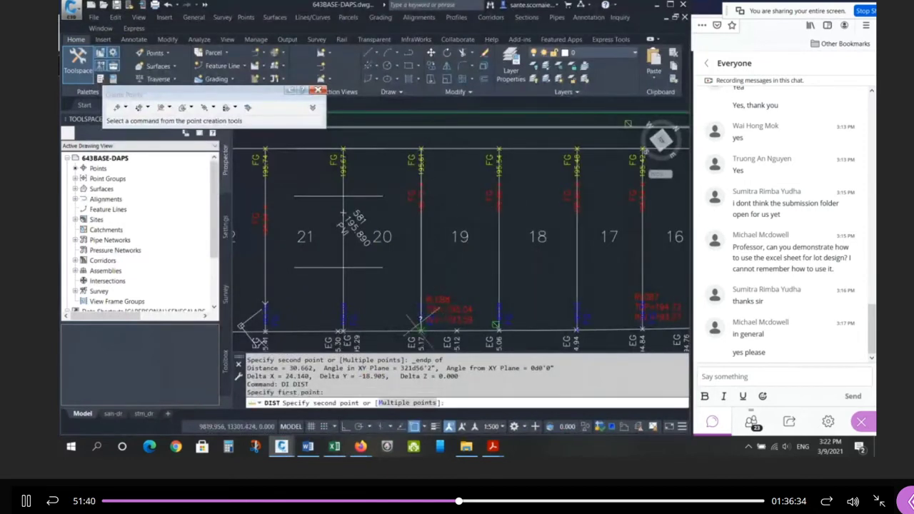
left_click(423, 322)
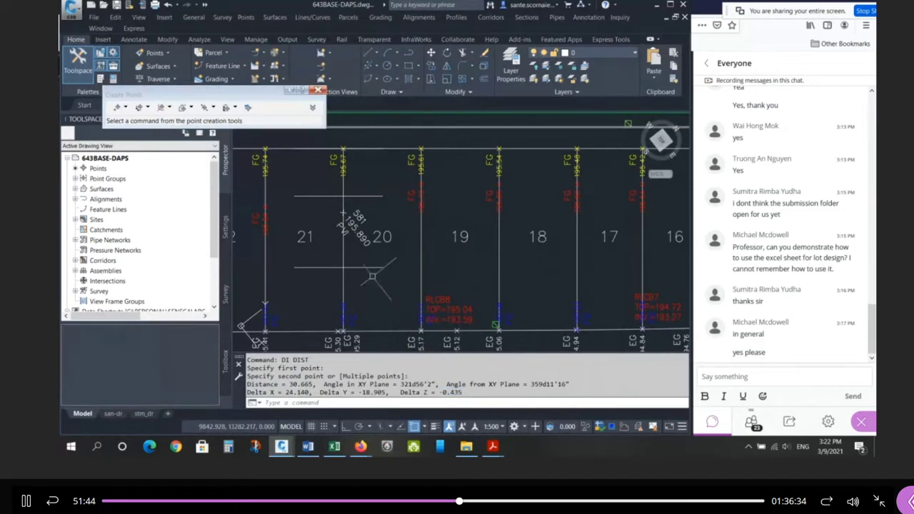
left_click(335, 447)
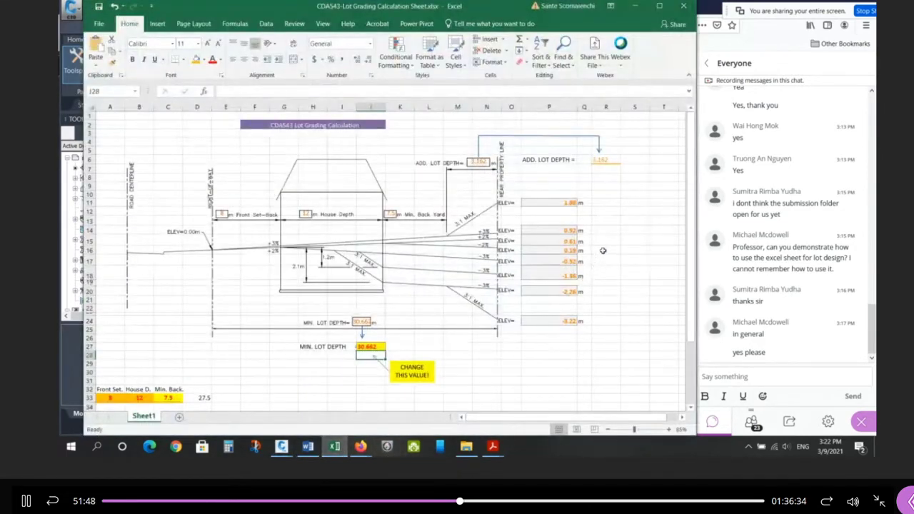
left_click_drag(603, 250, 568, 261)
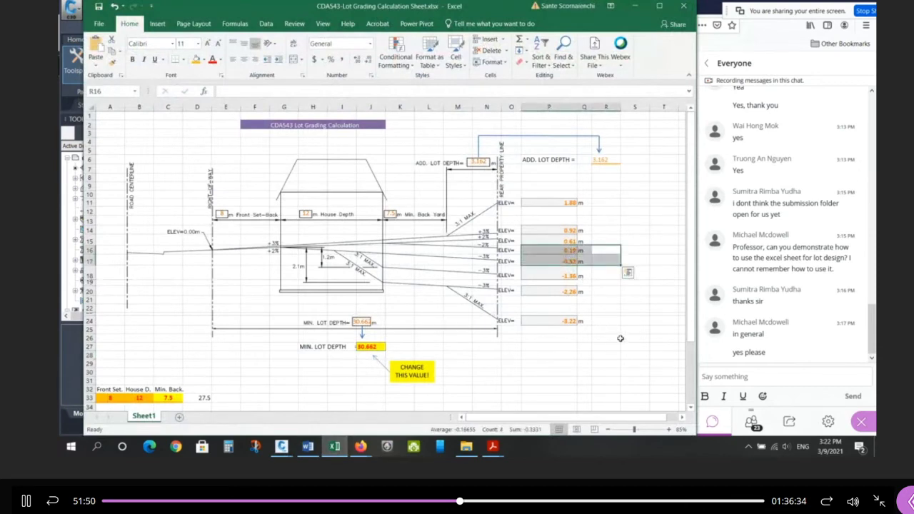
In Civil 3D, create a High/Low Point between the front and rear nodes of the lot 19/20 line, with both grades 2 percent
left_click(635, 6)
left_click(236, 108)
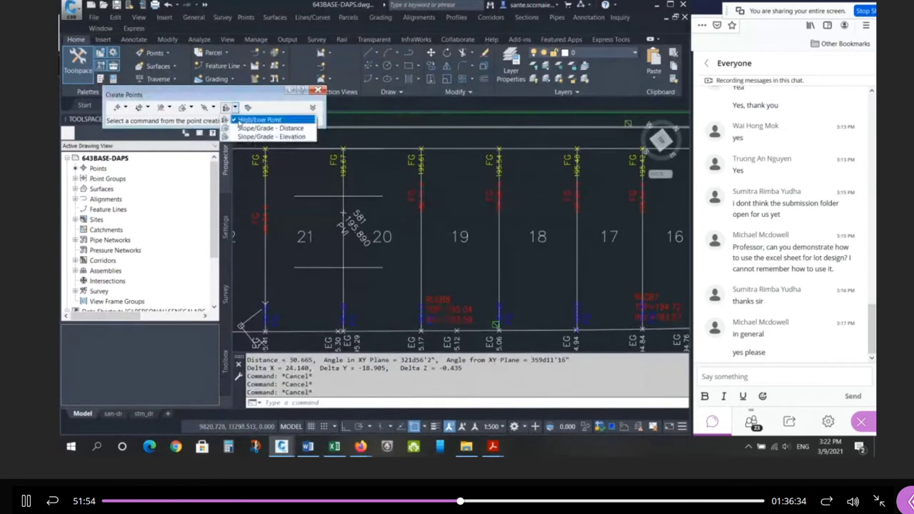
left_click(261, 112)
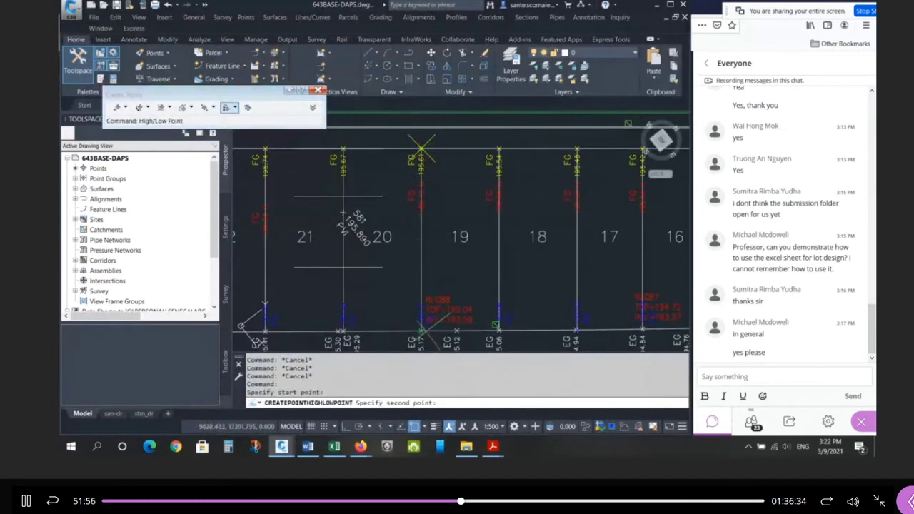
left_click(422, 330)
type("G")
key("Return")
key("Return")
key("Return")
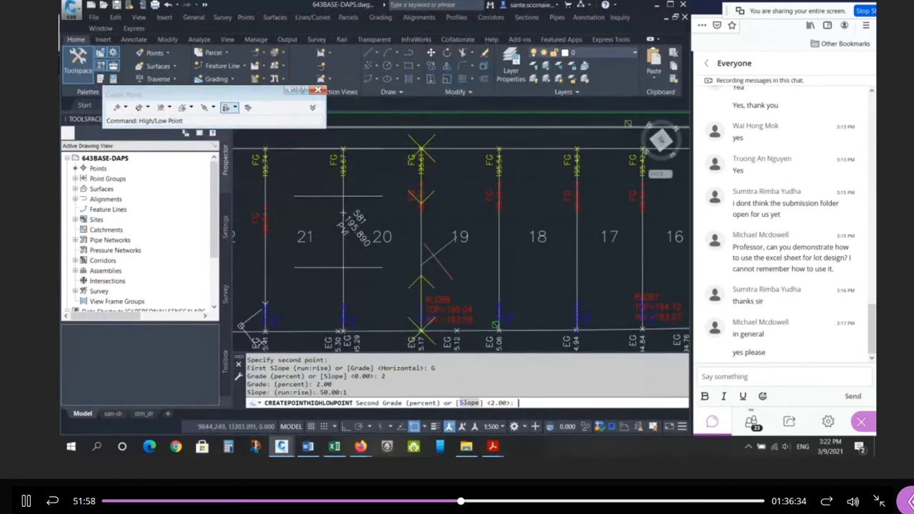
key("Return")
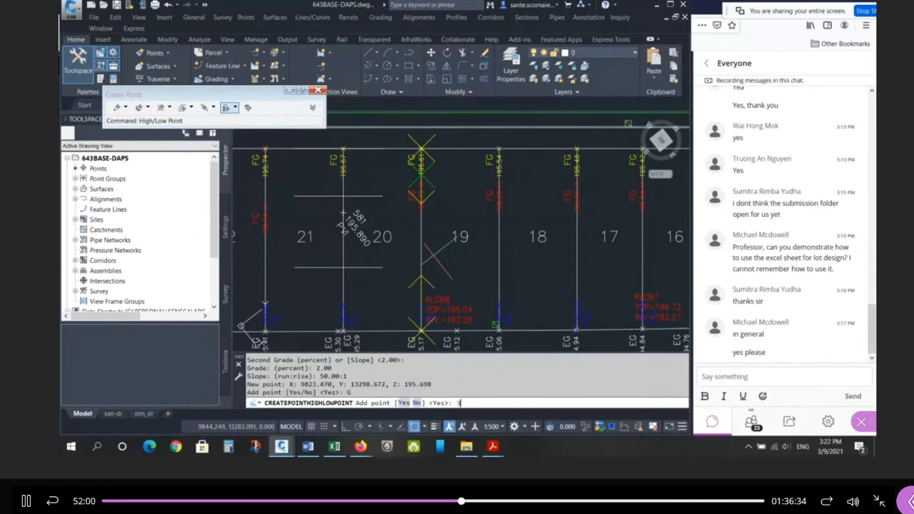
key("Return")
key("Return")
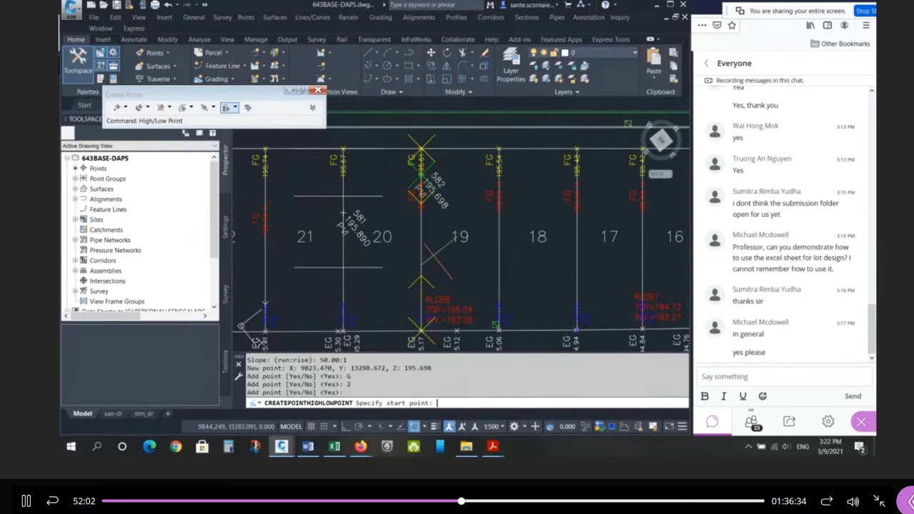
key("Escape")
key("Escape")
key("Escape")
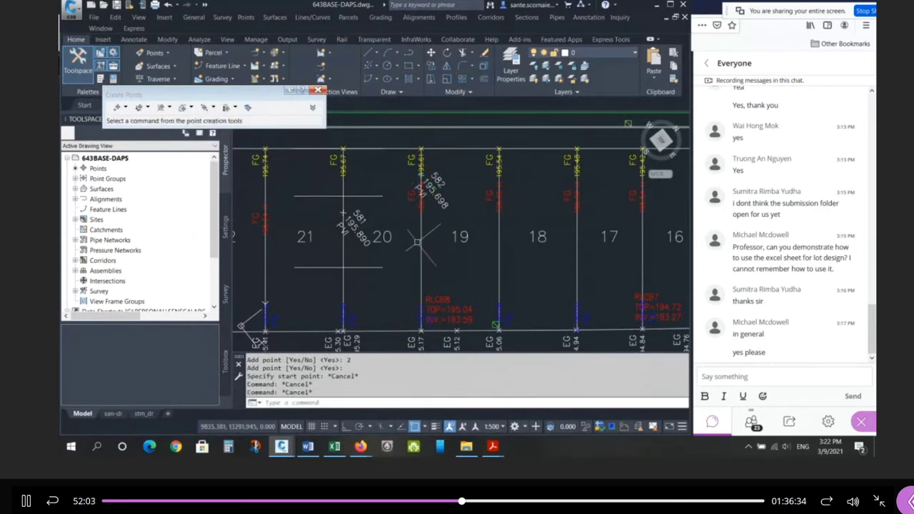
Extend the front setback line and the house depth line across lots 19 and 18 to the lot 17/18 line
scroll(362, 383, "up", 5)
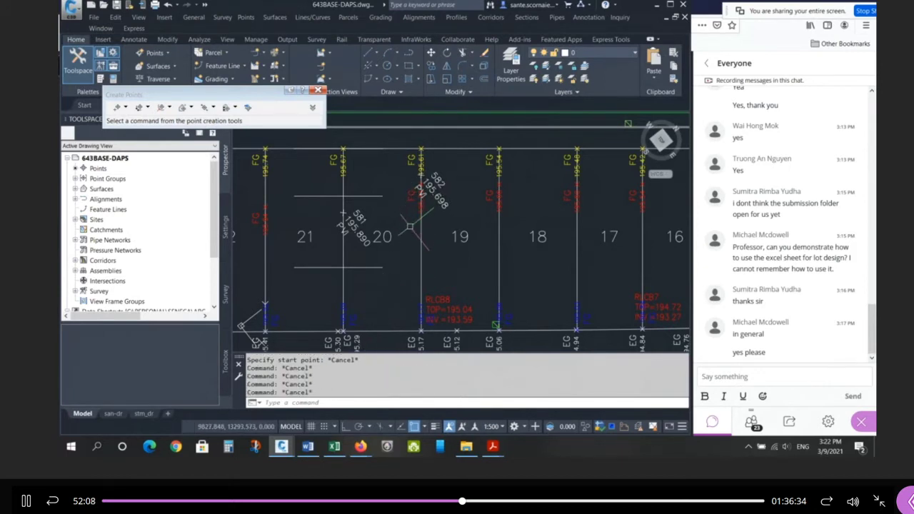
key("Escape")
key("Escape")
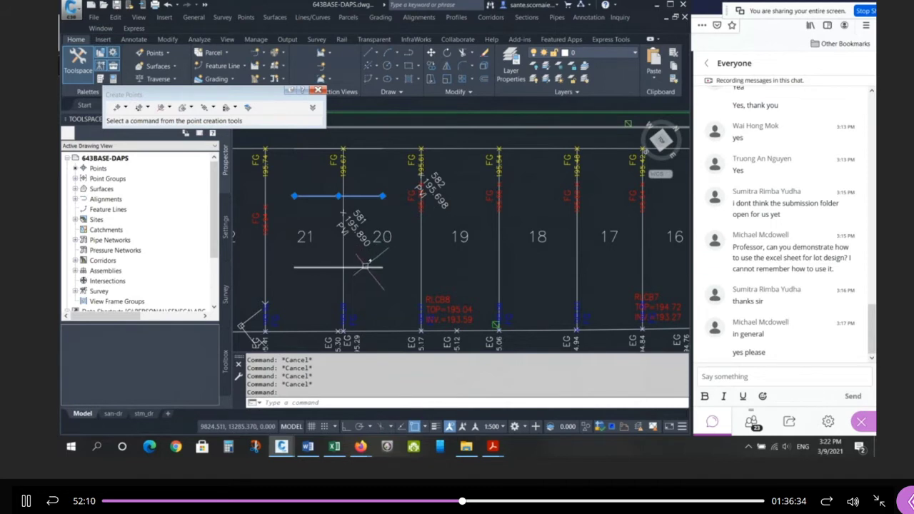
type("EX")
key("Return")
left_click(598, 264)
left_click(548, 271)
key("Return")
left_click(397, 287)
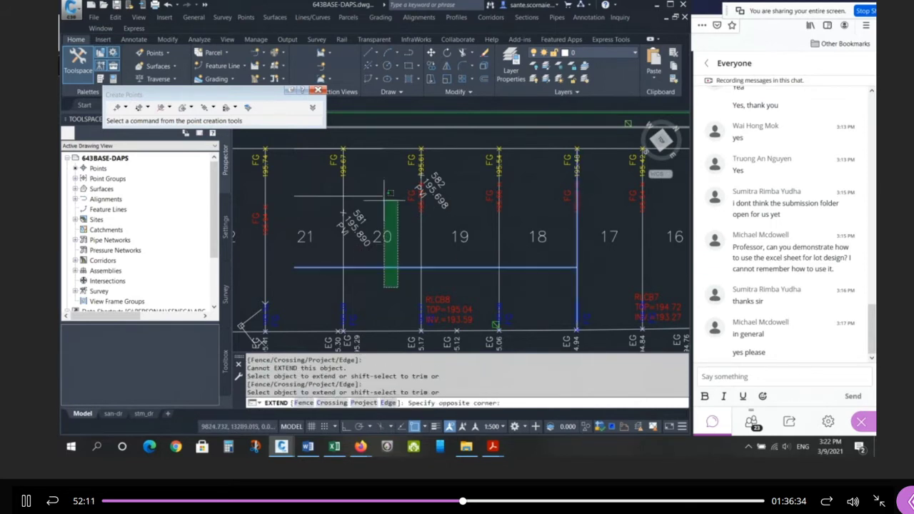
left_click(383, 192)
key("Return")
key("Escape")
key("Escape")
key("Escape")
key("Escape")
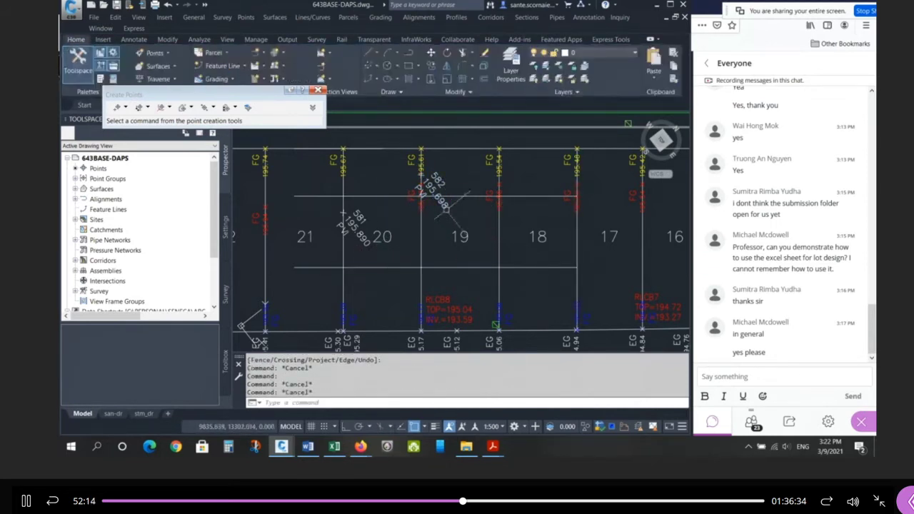
Create a High/Low Point between the lot 19/20 line's nodes, with a first grade of 2 percent and a second grade of 3 percent
left_click(234, 107)
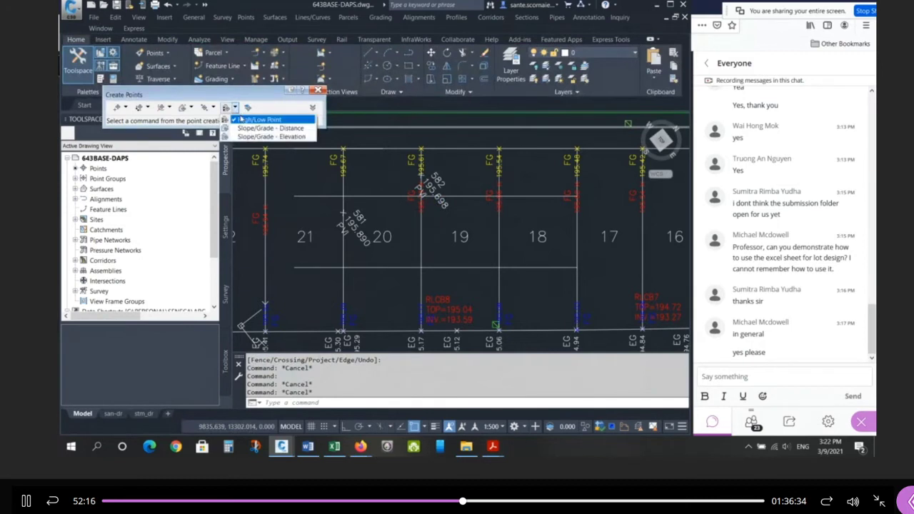
left_click(261, 119)
left_click(421, 149)
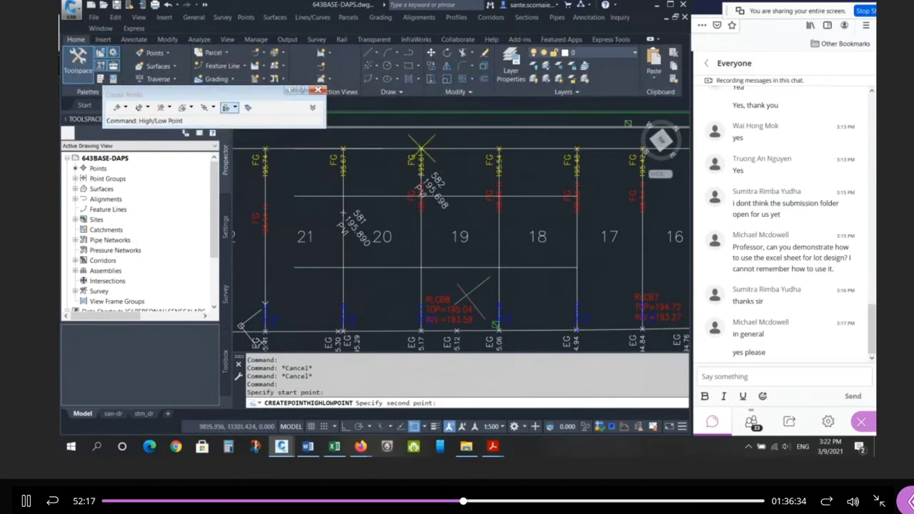
left_click(422, 326)
type("G")
key("Return")
type("2")
key("Return")
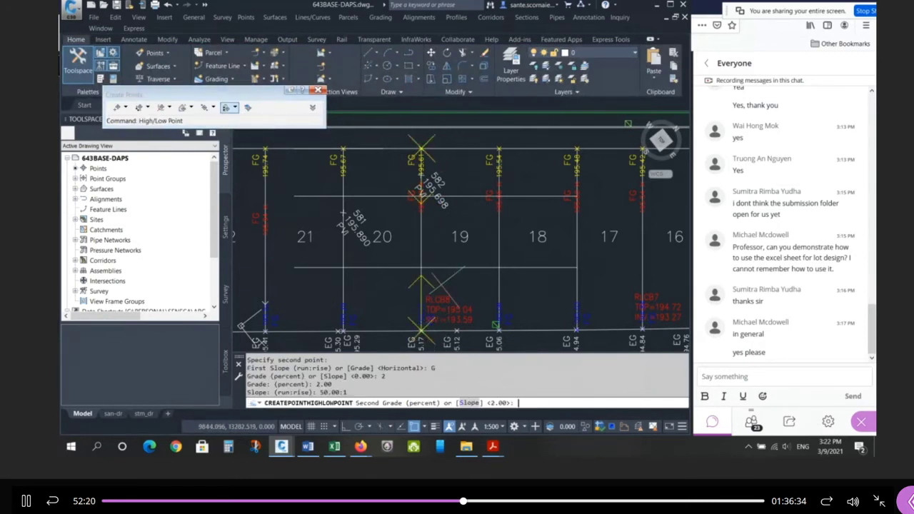
type("G")
key("Return")
type("3")
key("Return")
key("Return")
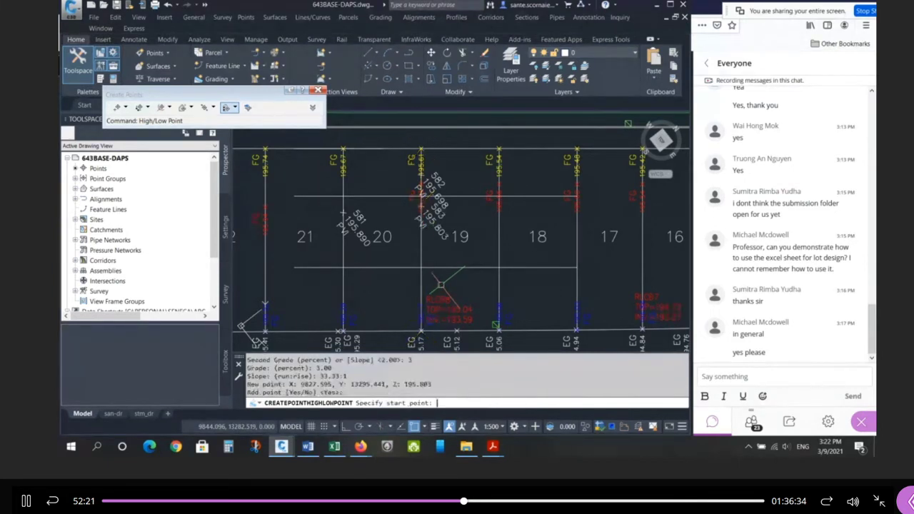
key("Escape")
key("Escape")
Erase the High/Low Point with two 2 percent grades from the lot 19/20 line
type("E")
key("Return")
left_click(441, 186)
key("Return")
left_click(444, 212)
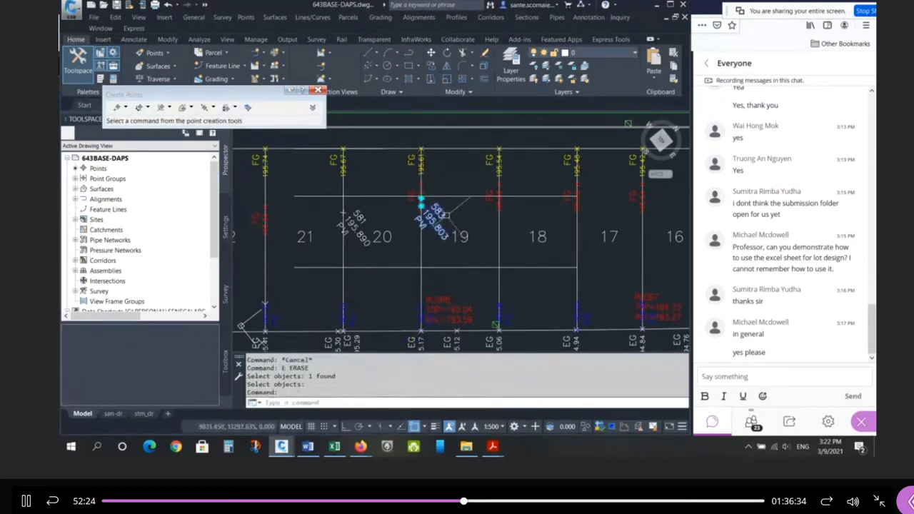
key("Escape")
key("Escape")
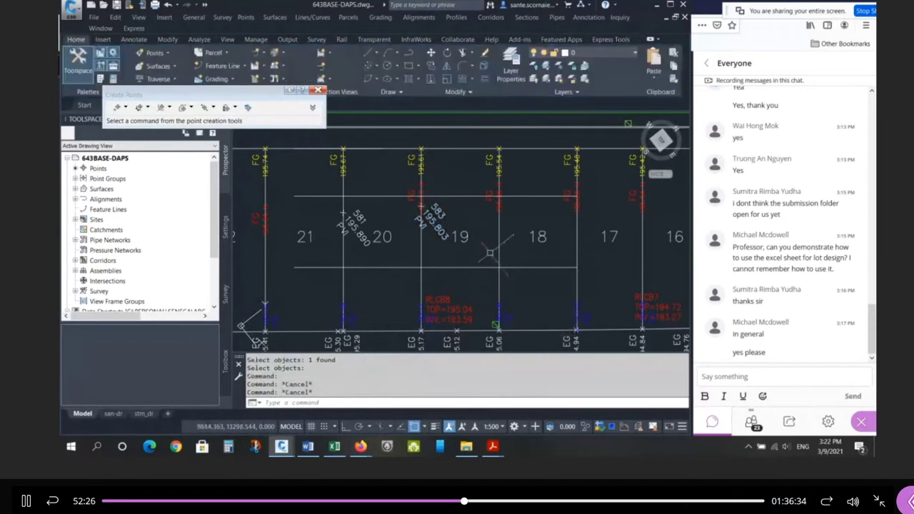
Erase the red FG labels near the front setback line on the lot 19/20, 18/19 and 17/18 lines
type("E")
key("Return")
left_click(421, 203)
left_click(485, 189)
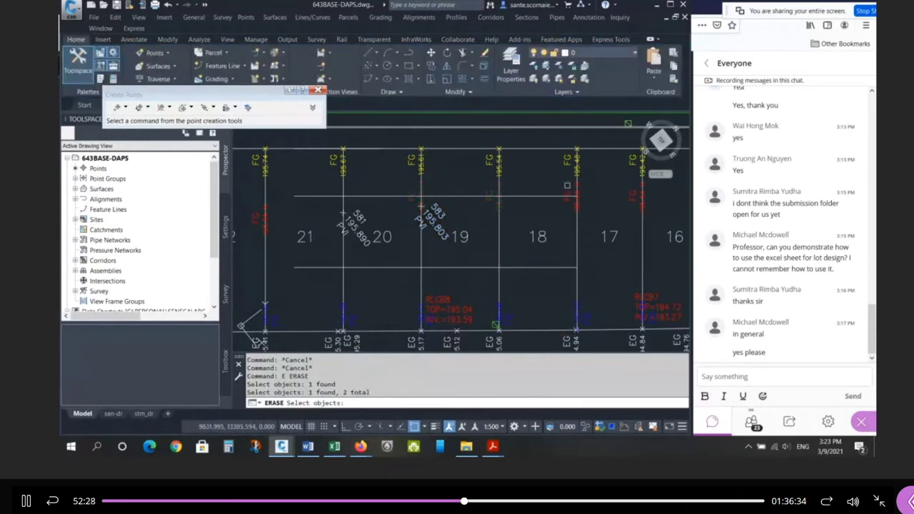
left_click(570, 188)
key("Return")
scroll(463, 204, "down", 2)
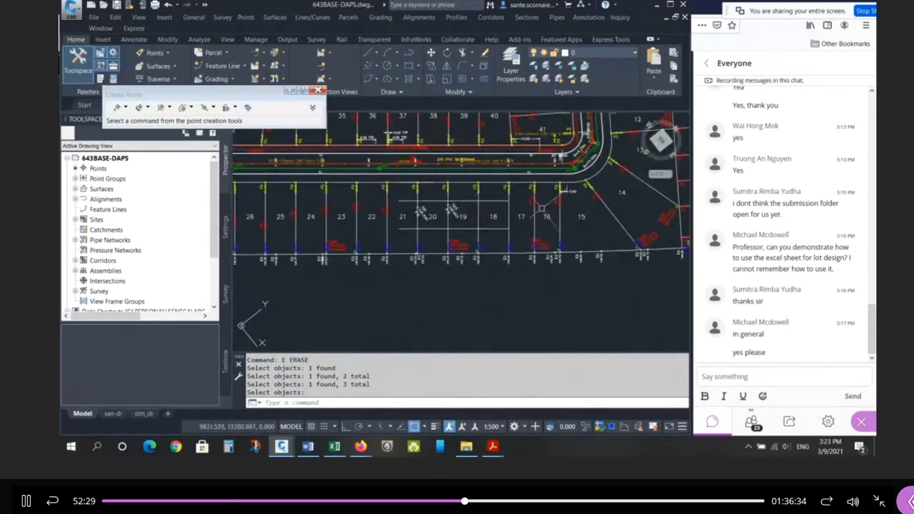
scroll(560, 221, "up", 3)
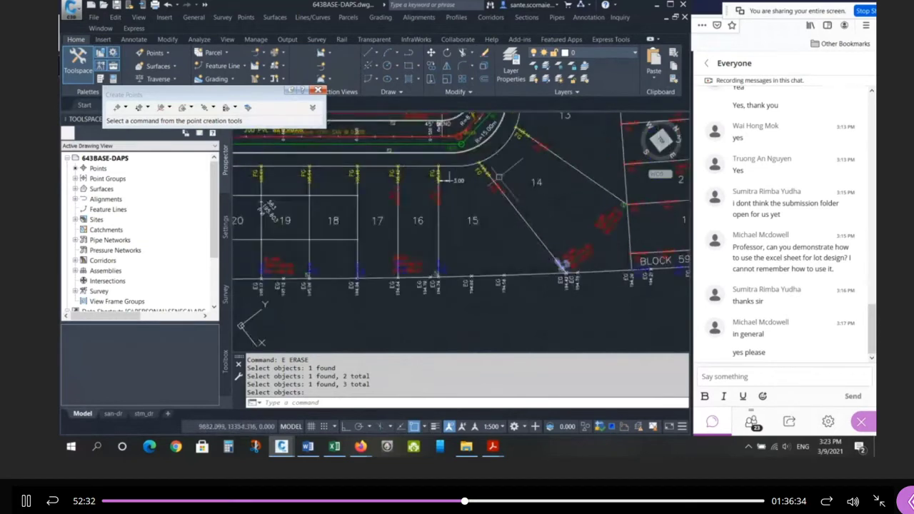
scroll(578, 161, "up", 2)
key("Escape")
key("Escape")
key("Escape")
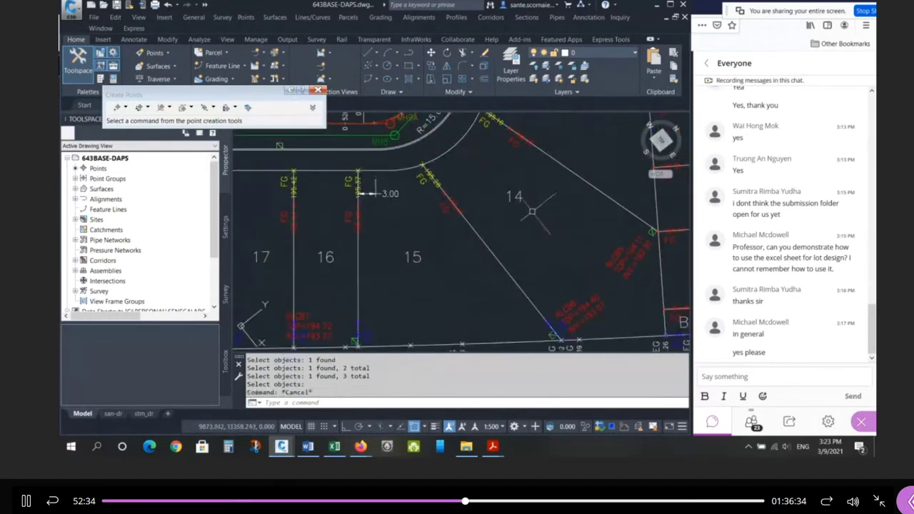
middle_click_drag(536, 225, 512, 207)
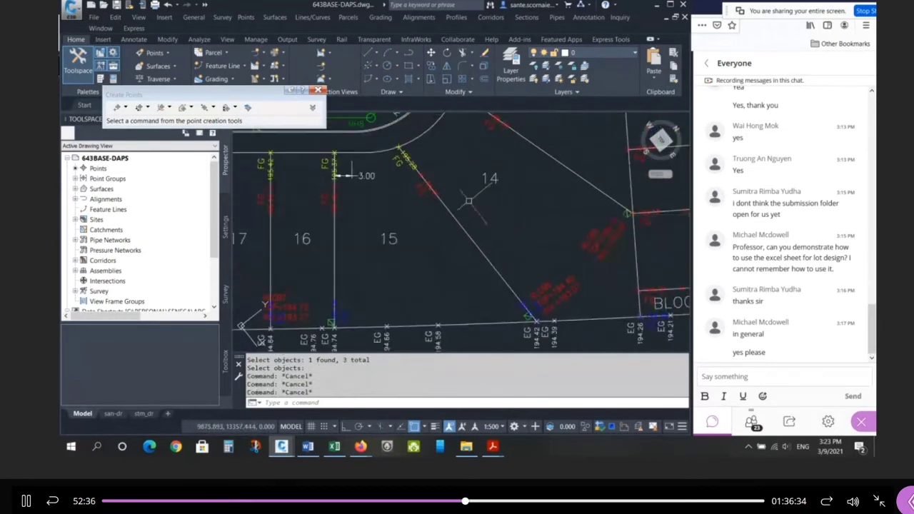
scroll(462, 268, "down", 2)
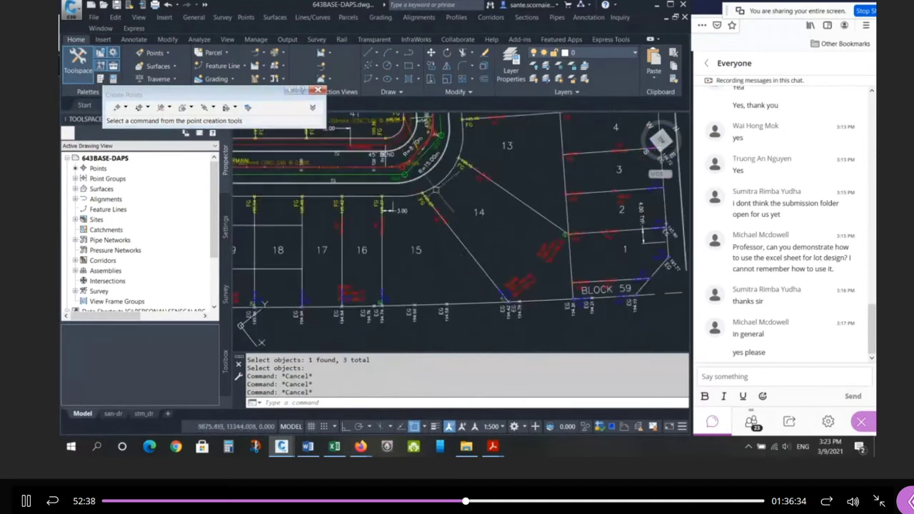
type("c")
key("space")
right_click(439, 188, "shift")
key("e")
left_click(441, 185)
right_click(445, 183, "shift")
key("e")
key("Escape")
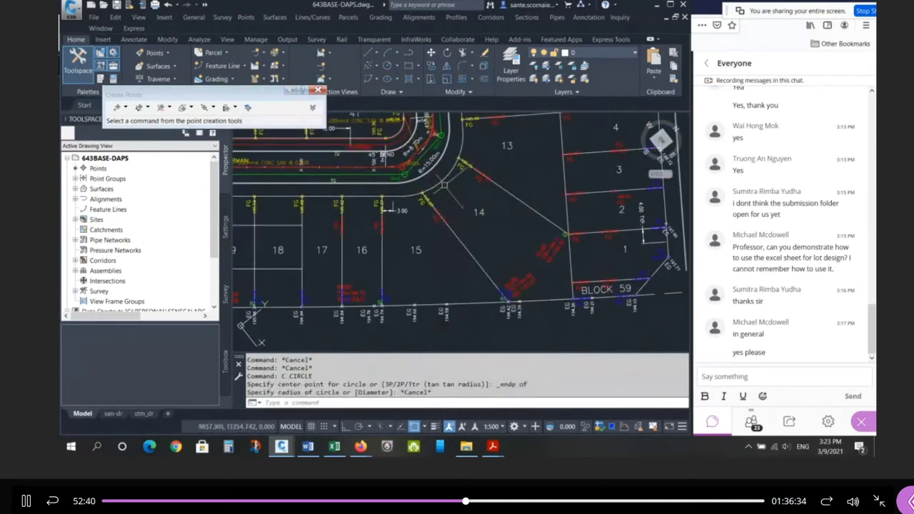
Draw a three-point arc along the curved front property line at lot 14
type("a")
key("space")
right_click(447, 190, "shift")
key("e")
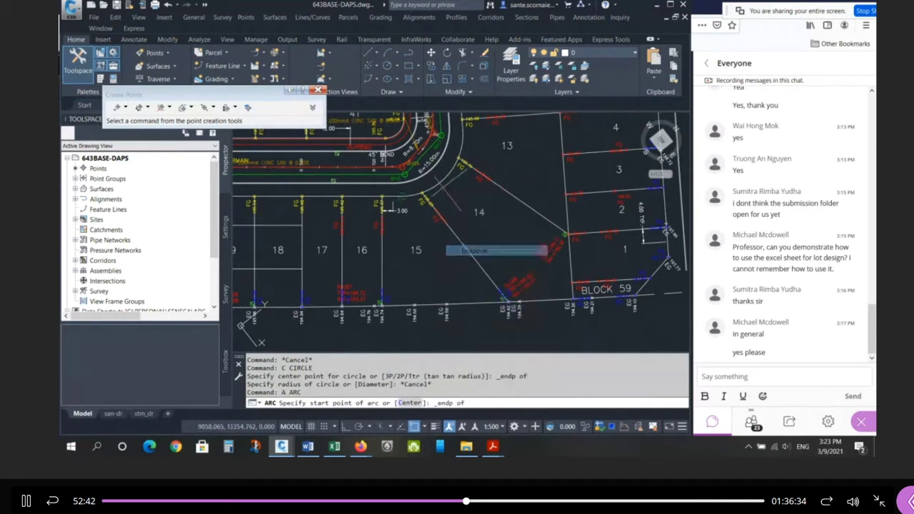
left_click(448, 189)
right_click(447, 187, "shift")
key("r")
left_click(451, 183)
right_click(457, 158, "shift")
key("e")
key("Escape")
key("Escape")
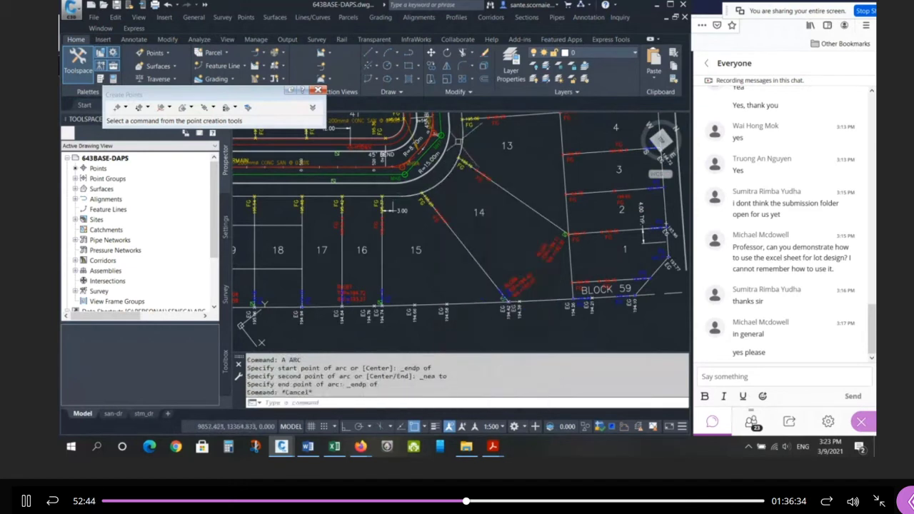
Offset the curved front property line 8 m into the lots for the setback, and the resulting arc 12 m further for the house depth
type("o")
key("space")
type("8")
key("space")
left_click(445, 170)
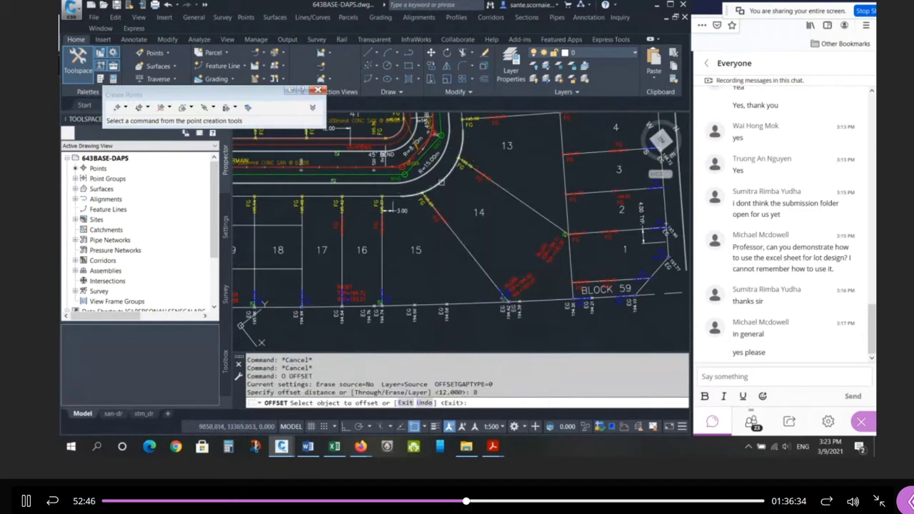
left_click(457, 217)
key("Escape")
key("Escape")
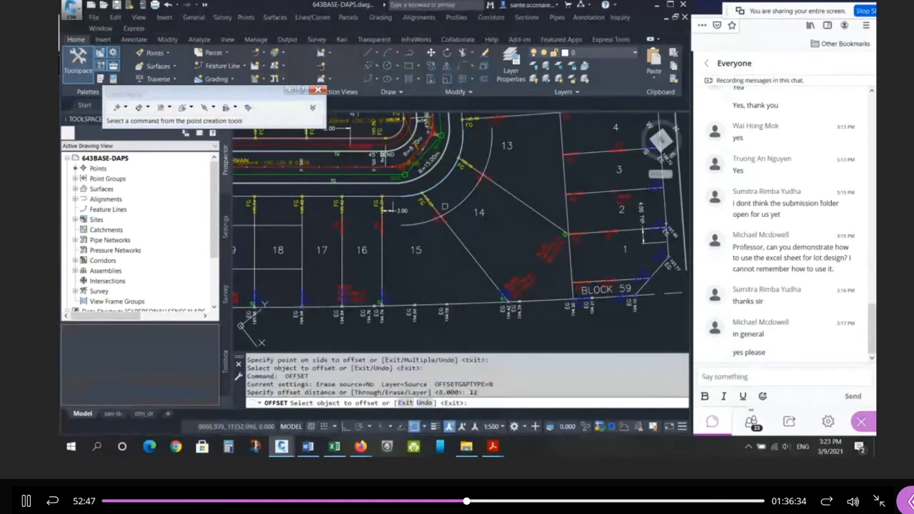
Erase the red FG label near the curved setback line on the lot 14/15 line
scroll(478, 264, "up", 2)
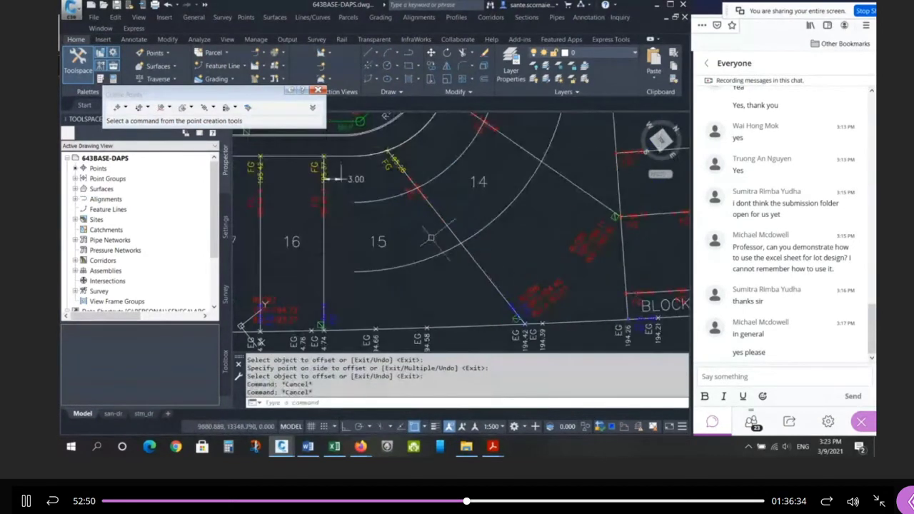
type("e")
key("space")
left_click(406, 195)
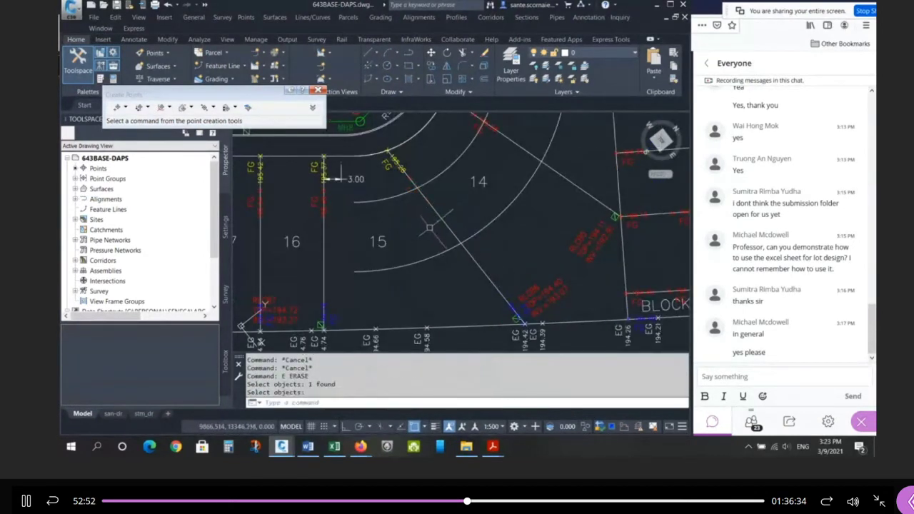
Measure the length of the lot 14/15 line from its front endpoint to its rear endpoint
type("DI")
key("space")
right_click(420, 177, "shift")
key("e")
left_click(427, 188)
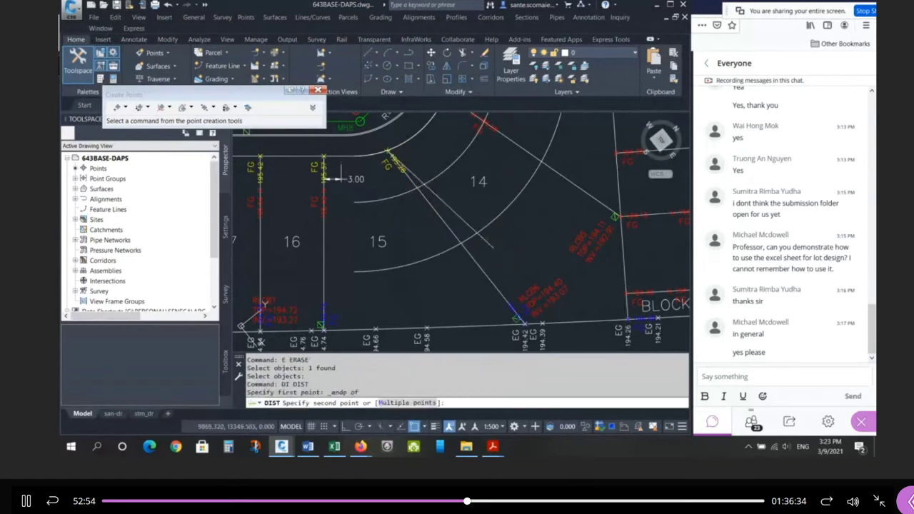
right_click(493, 253, "shift")
key("e")
left_click(509, 286)
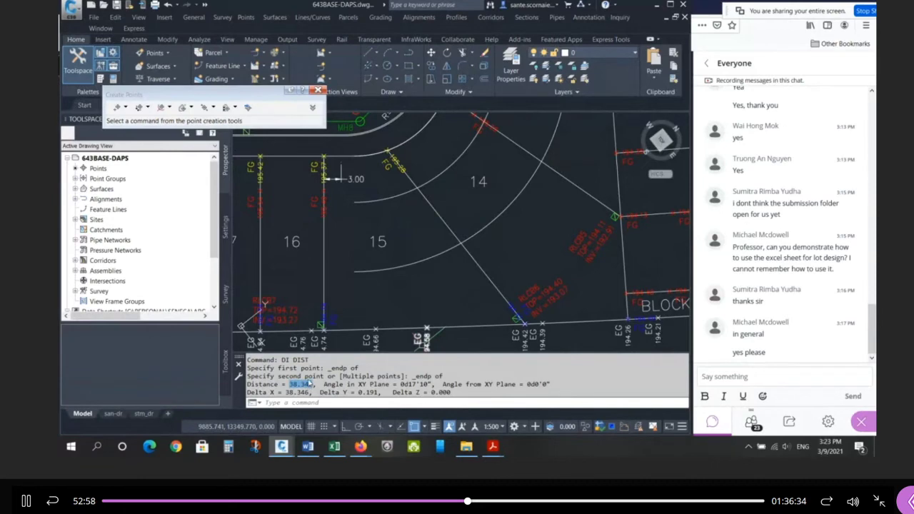
Switch to the Excel lot grading sheet and set the minimum lot depth to 38.347
left_click(334, 446)
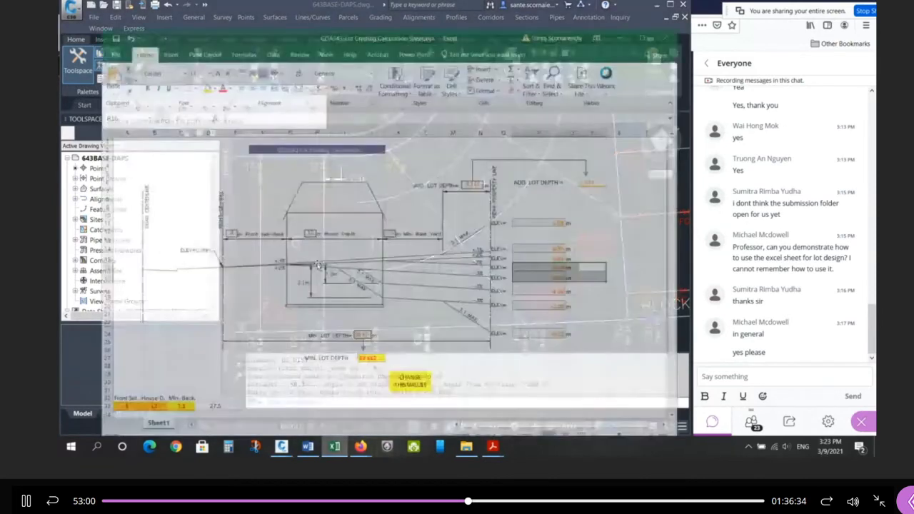
left_click(368, 346)
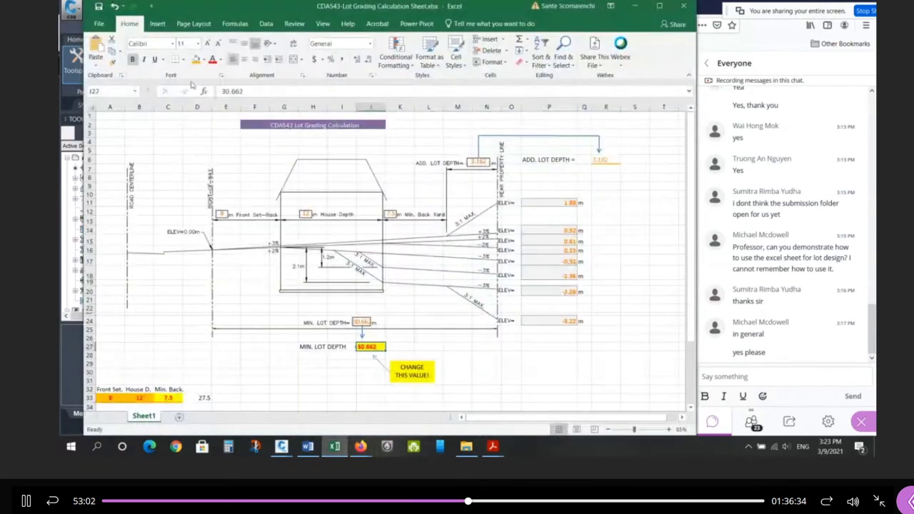
type("38.347")
key("Return")
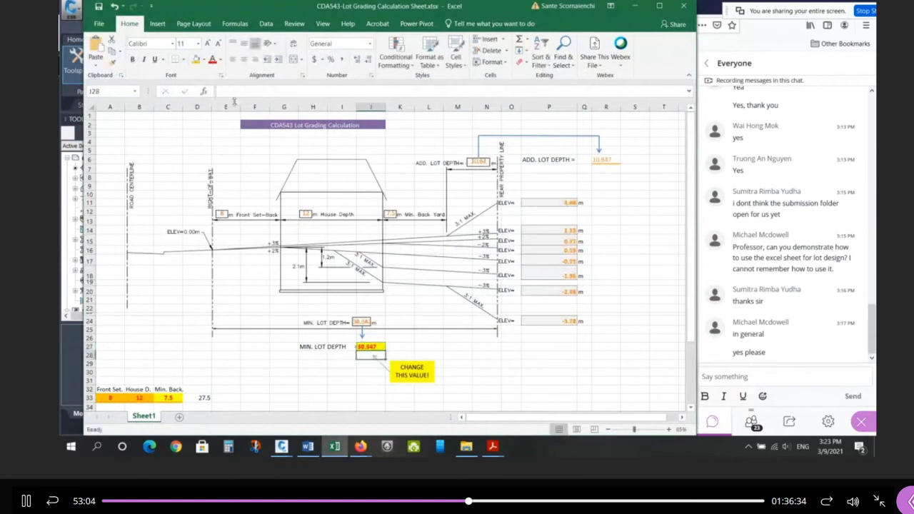
Measure between the lot 14/15 line's front and rear nodes in Civil 3D and compare the elevation difference with the rear elevations in the Excel sheet
left_click(636, 5)
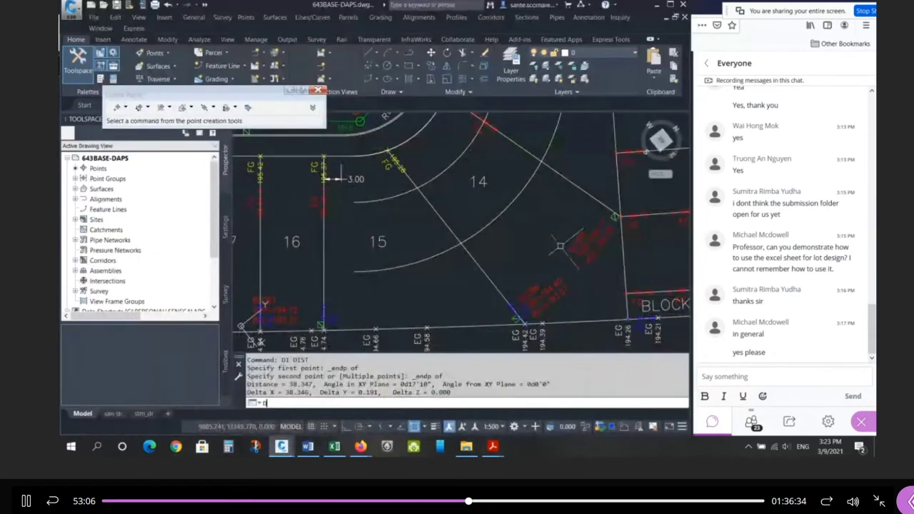
key("Return")
left_click(396, 156)
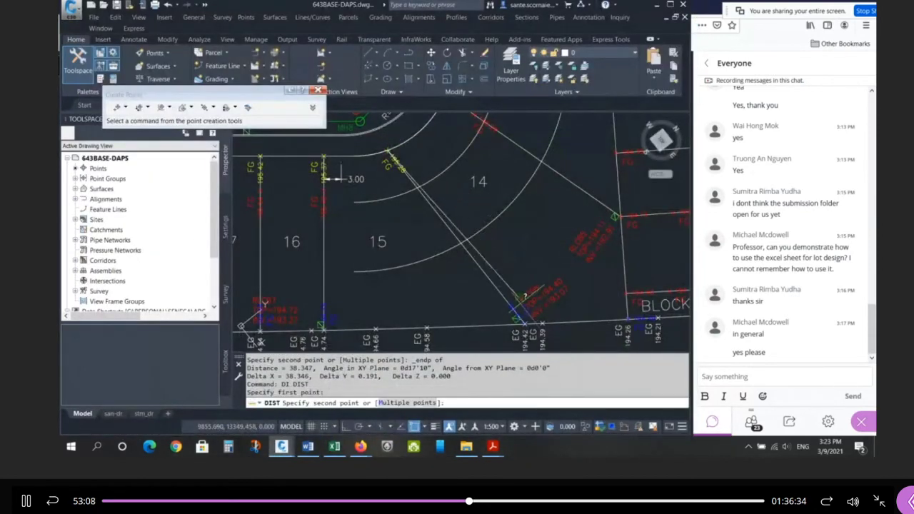
left_click(532, 315)
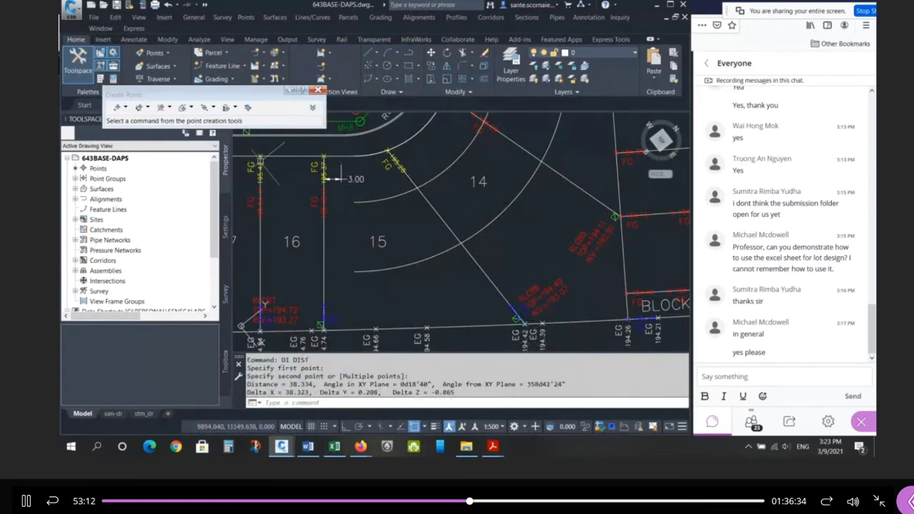
left_click(334, 446)
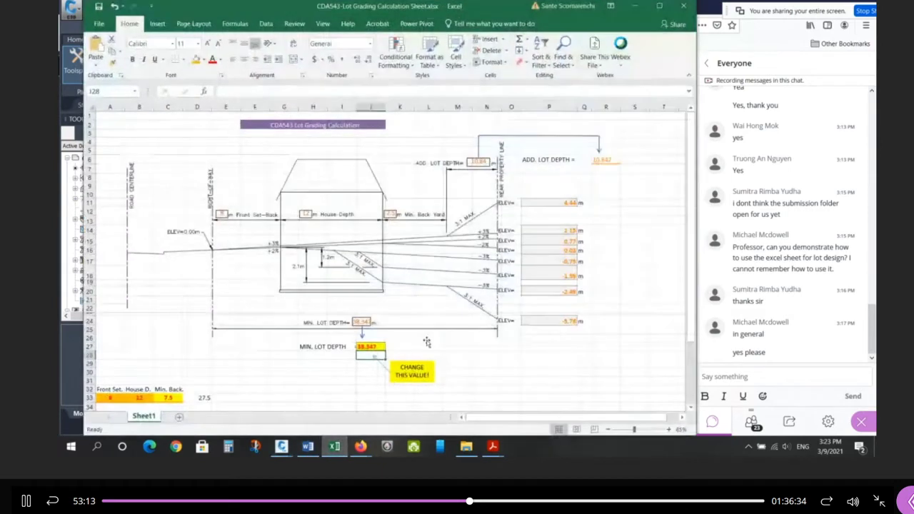
left_click_drag(604, 261, 566, 274)
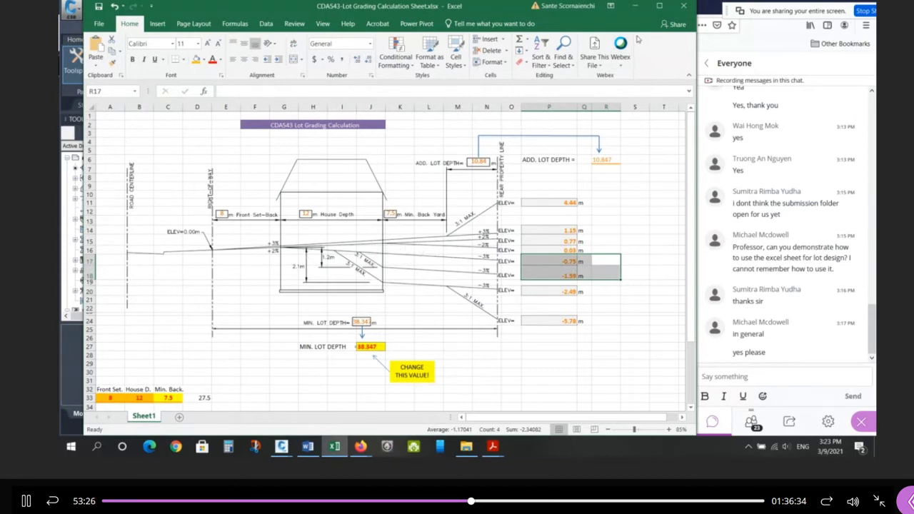
Return to the drawing and try to create a High/Low Point between the lot 14/15 line's nodes with both grades at 2 percent
key("alt+Tab")
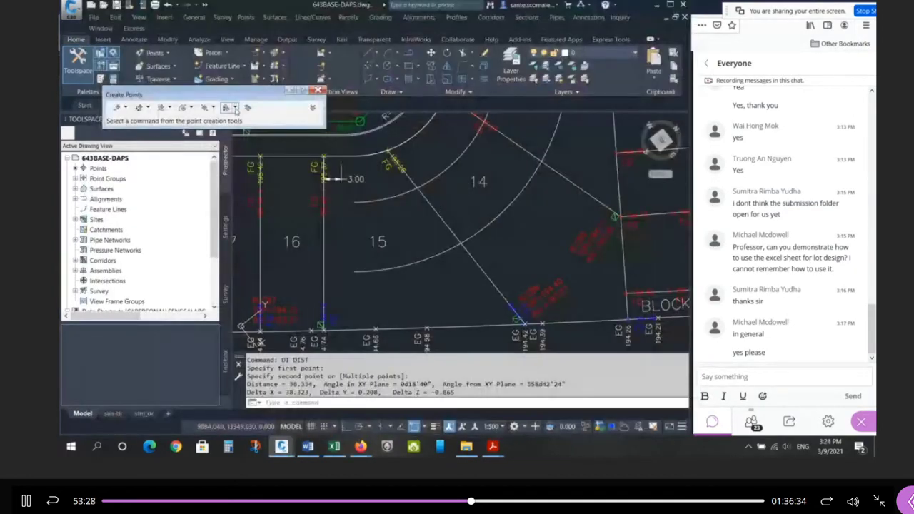
left_click(235, 108)
left_click(259, 120)
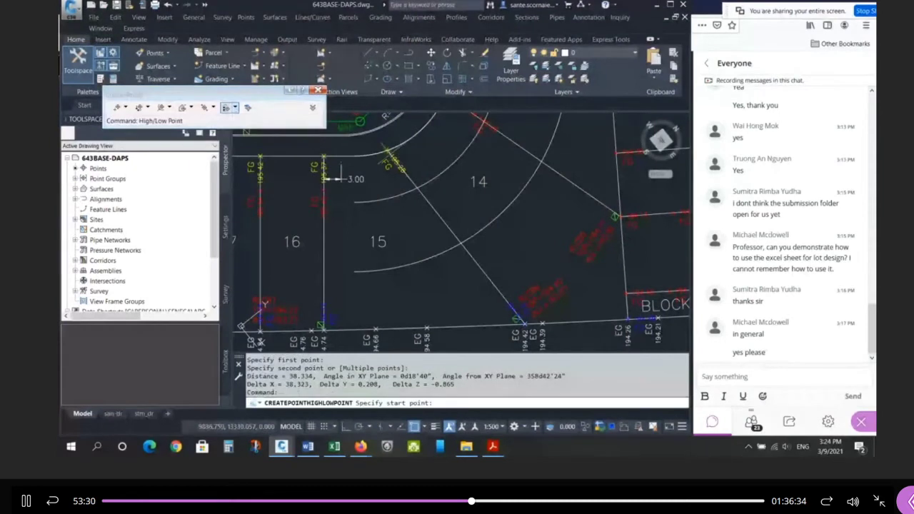
left_click(522, 315)
type("G")
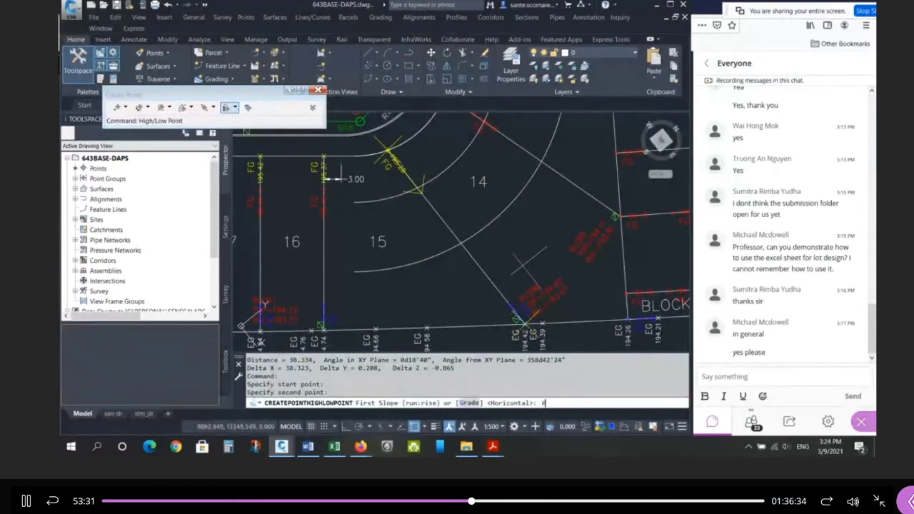
key("Return")
type("2")
key("Return")
type("G")
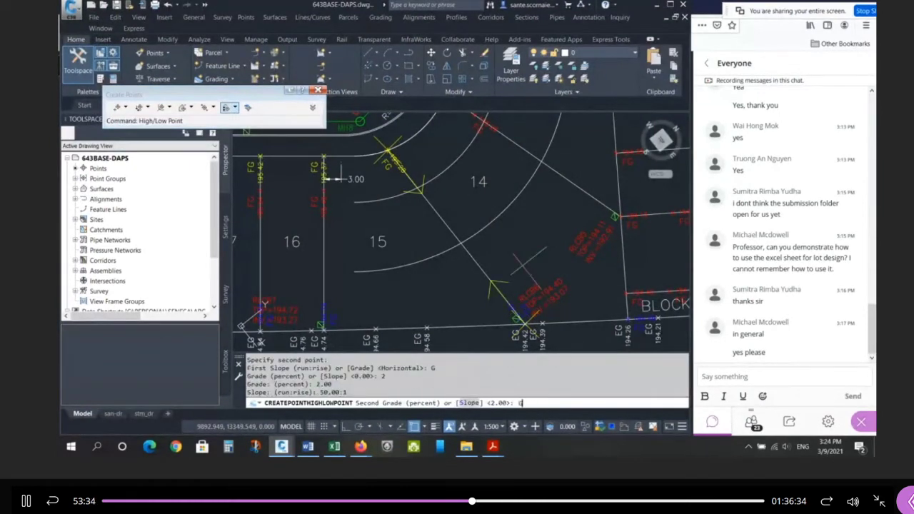
key("Return")
type("2")
key("Return")
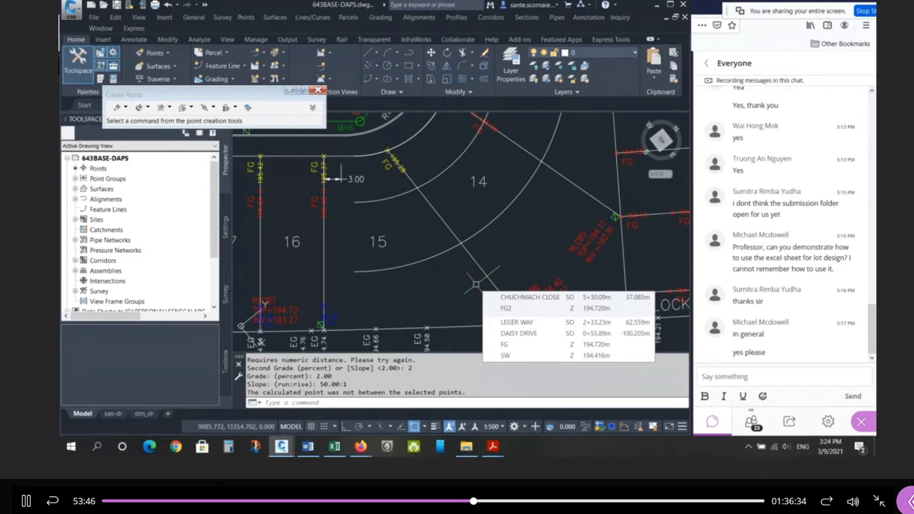
Retry the High/Low Point on the lot 14/15 line from the same two nodes, again with two 2 percent grades
left_click(230, 107)
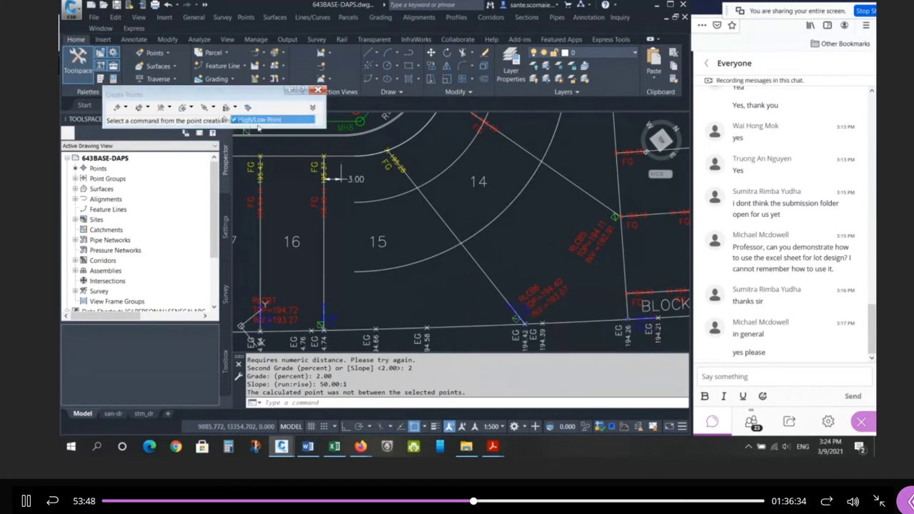
left_click(258, 120)
left_click(525, 322)
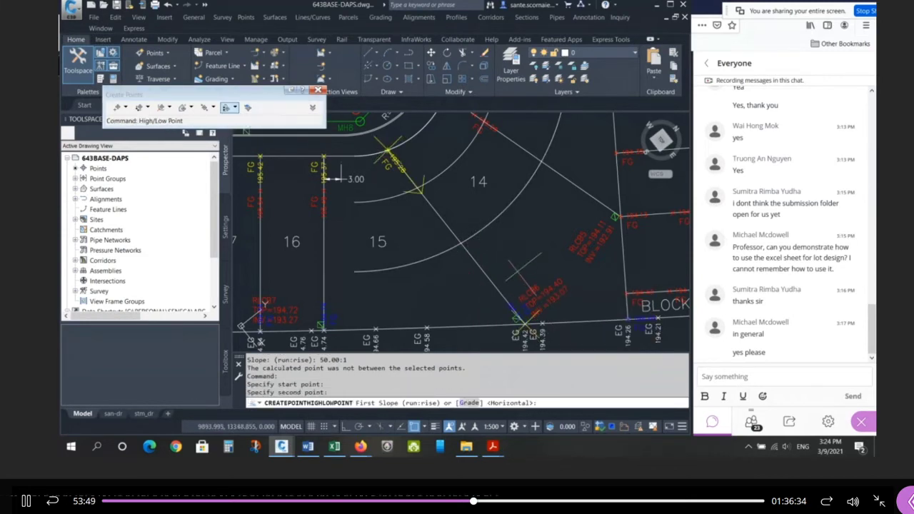
key("Return")
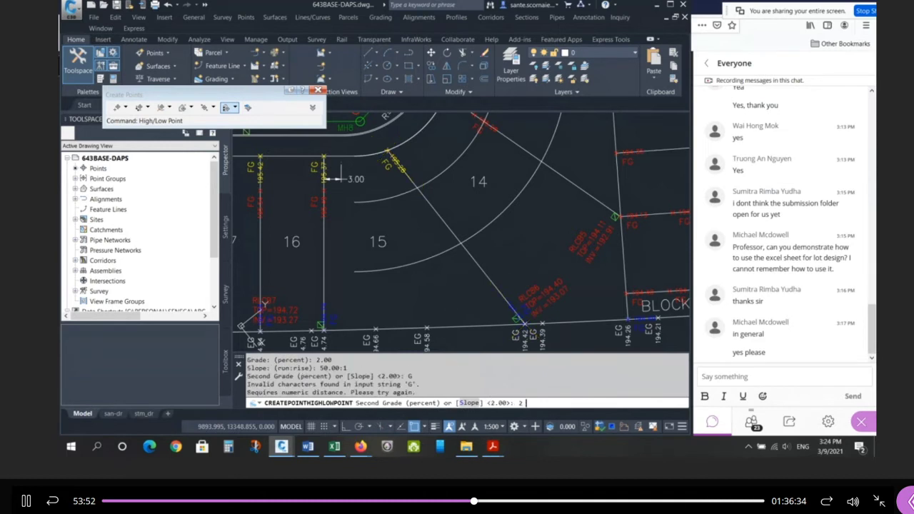
key("Return")
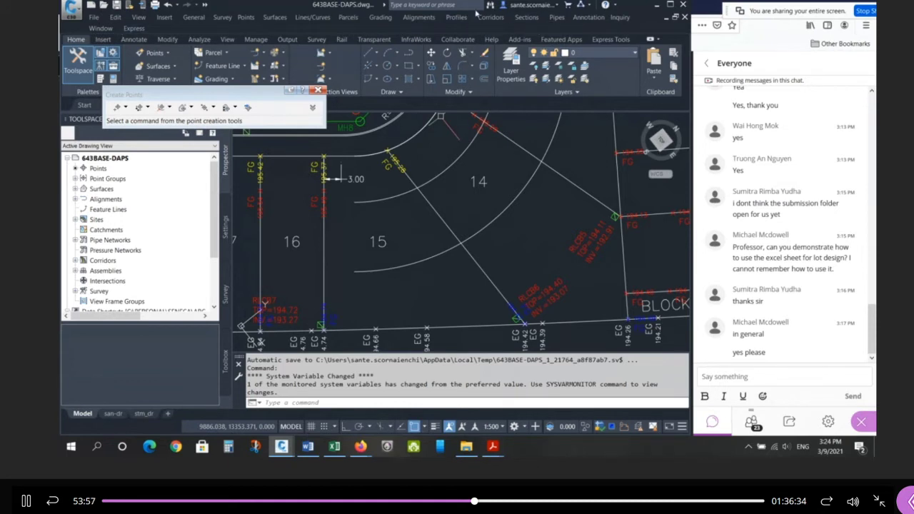
List the slope between the front and rear nodes of the lot 14/15 line using the points option
left_click(629, 21)
left_click(625, 107)
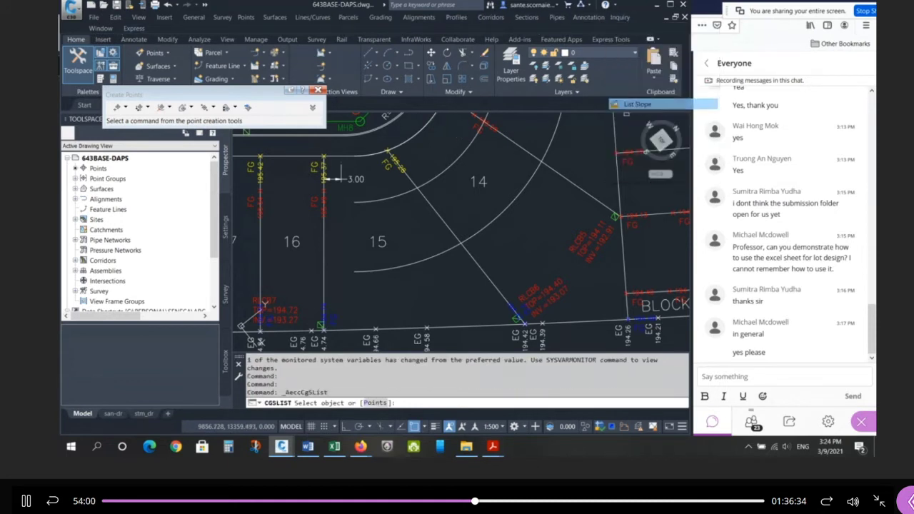
type("P")
key("Return")
left_click(322, 325)
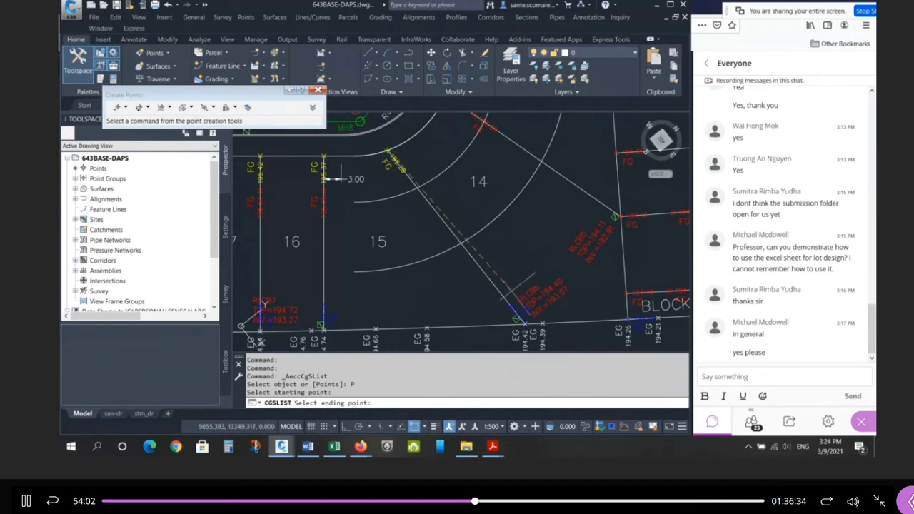
left_click(526, 318)
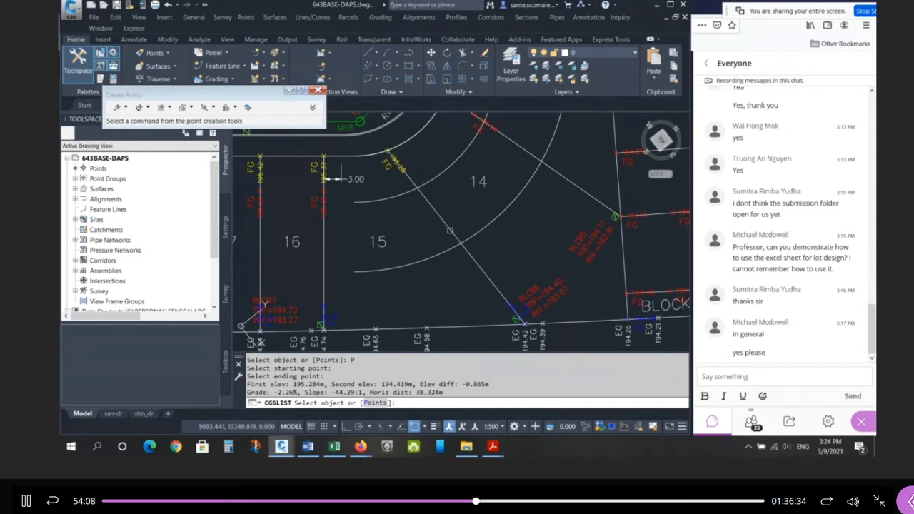
mouse_move(455, 245)
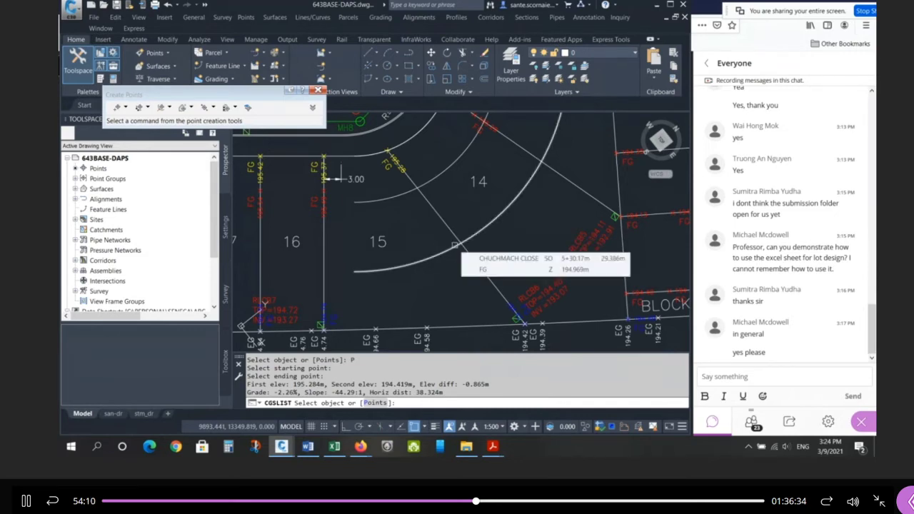
key("Escape")
key("Escape")
scroll(440, 249, "down", 6)
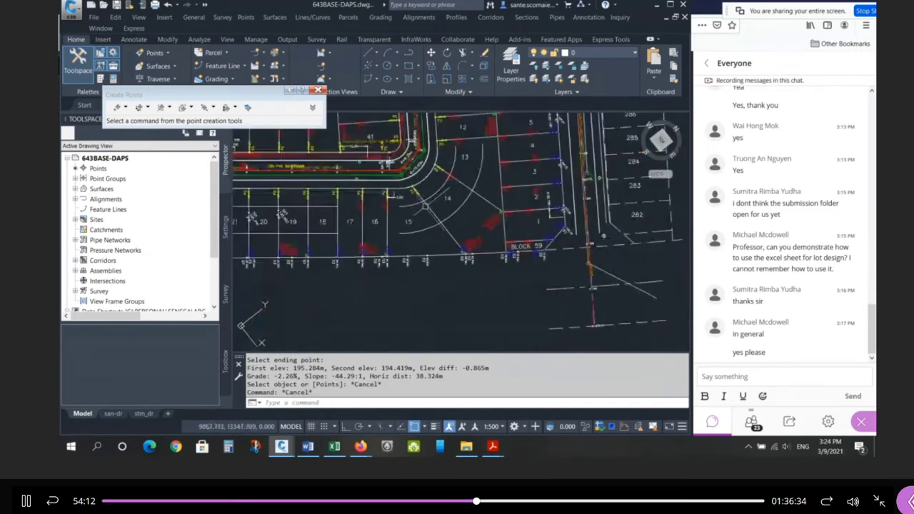
Align the UCS with the current view
key("Escape")
type("UCS")
key("Return")
type("V")
key("Return")
scroll(389, 316, "up", 2)
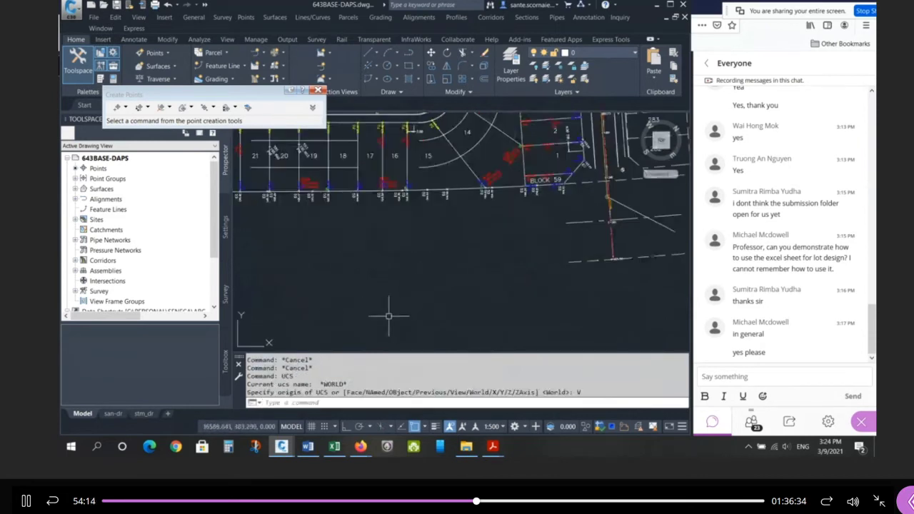
With Ortho on, draw two parallel vertical lines in the empty area below the lots
type("L")
key("Return")
left_click(351, 271)
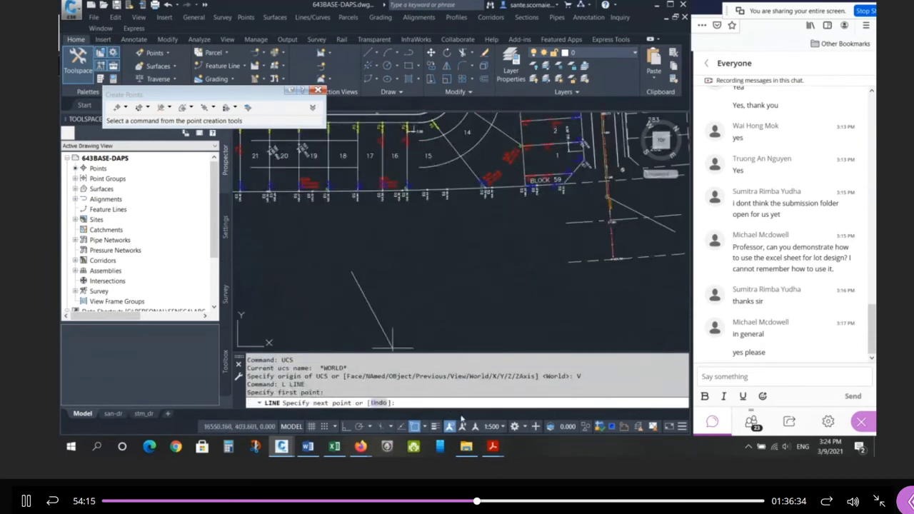
left_click(345, 426)
left_click(350, 350)
key("Return")
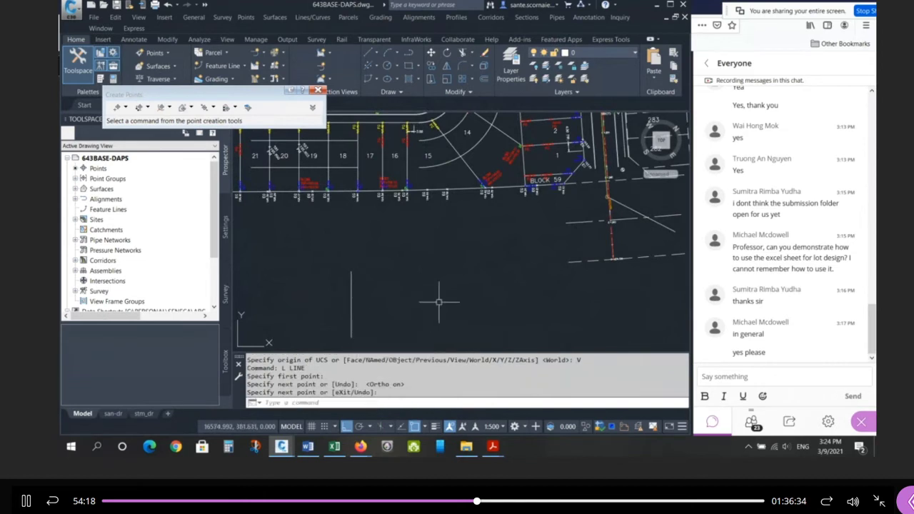
key("Return")
left_click(448, 271)
left_click(455, 334)
key("Return")
Draw a line sloping down from the first vertical line to the second, using the Nearest snap at both ends
type("L")
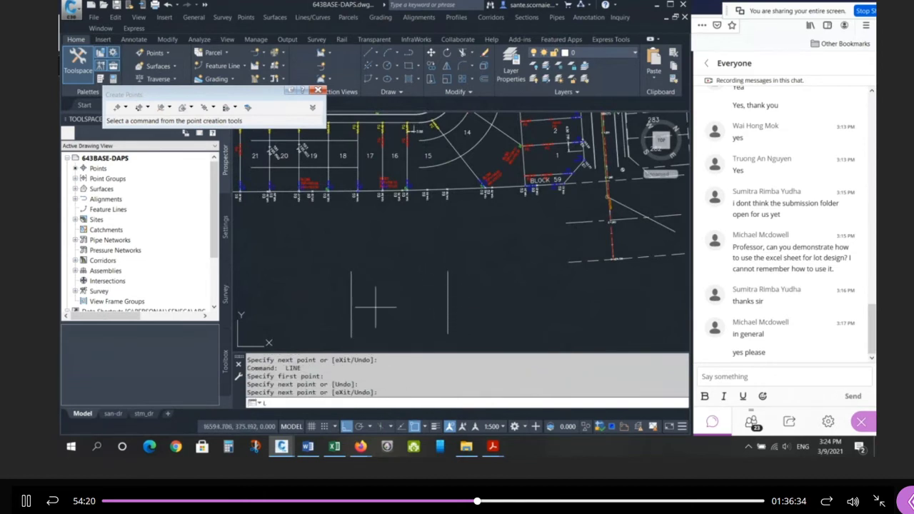
key("Return")
type("E")
right_click(353, 294, "shift")
key("r")
key("Escape")
key("Escape")
key("Return")
right_click(351, 295, "shift")
key("r")
left_click(351, 295)
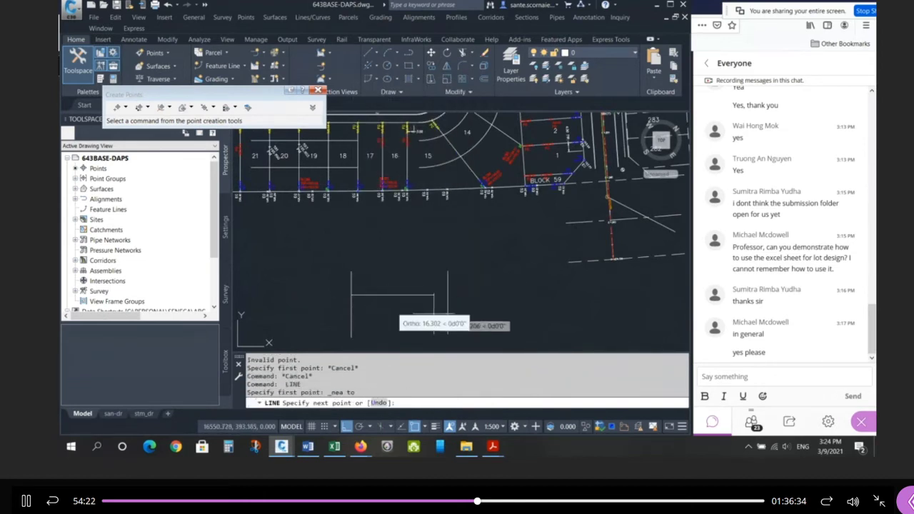
right_click(448, 315, "shift")
key("r")
left_click(448, 315)
key("Return")
With Ortho off, draw short lines inward from both ends of the sloping line, each rising towards the middle
key("Return")
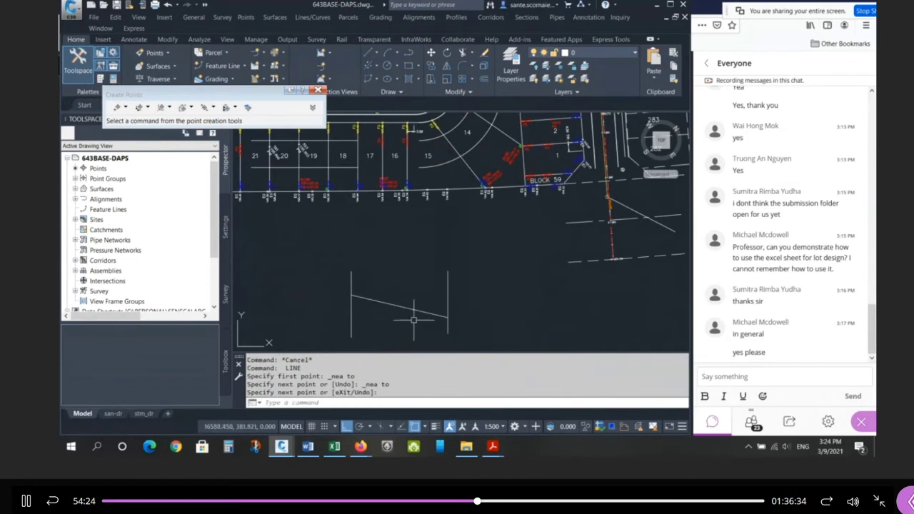
scroll(415, 320, "up", 4)
left_click(269, 266)
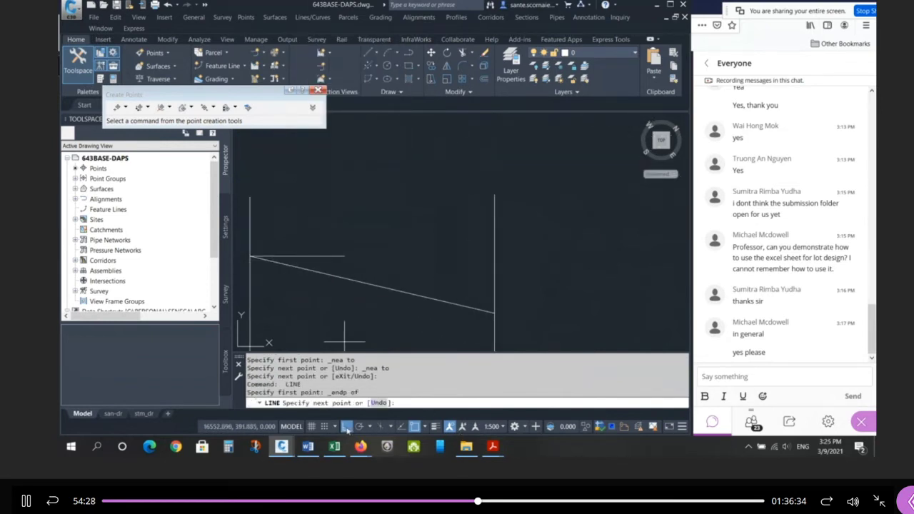
left_click(347, 426)
left_click(386, 226)
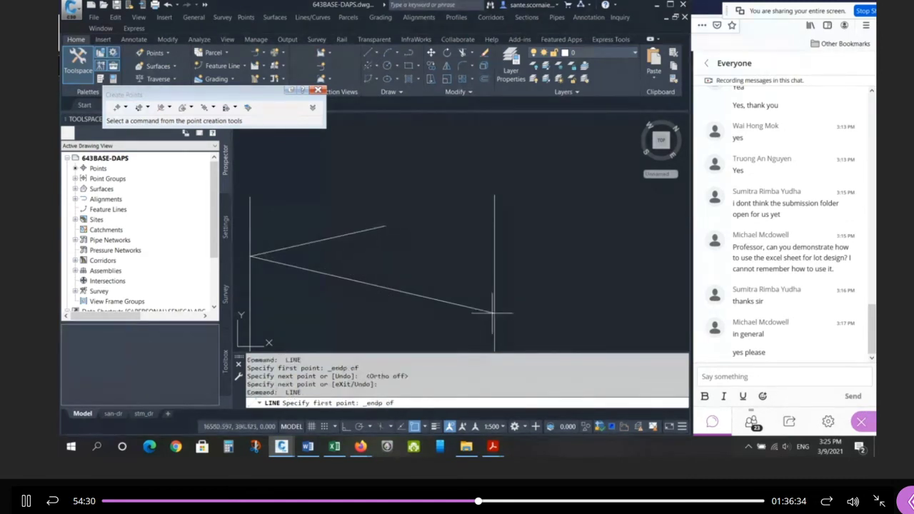
key("Return")
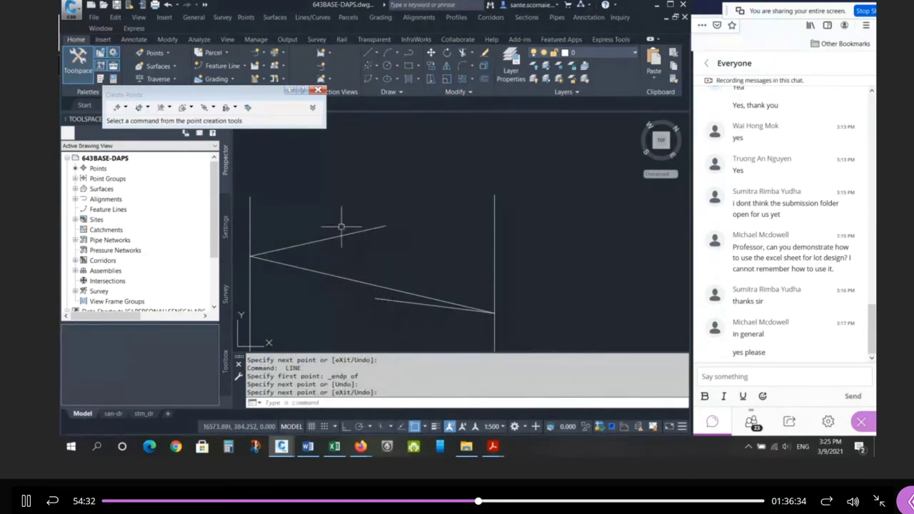
left_click(298, 222)
left_click(245, 221)
left_click(557, 216)
left_click(462, 283)
key("Escape")
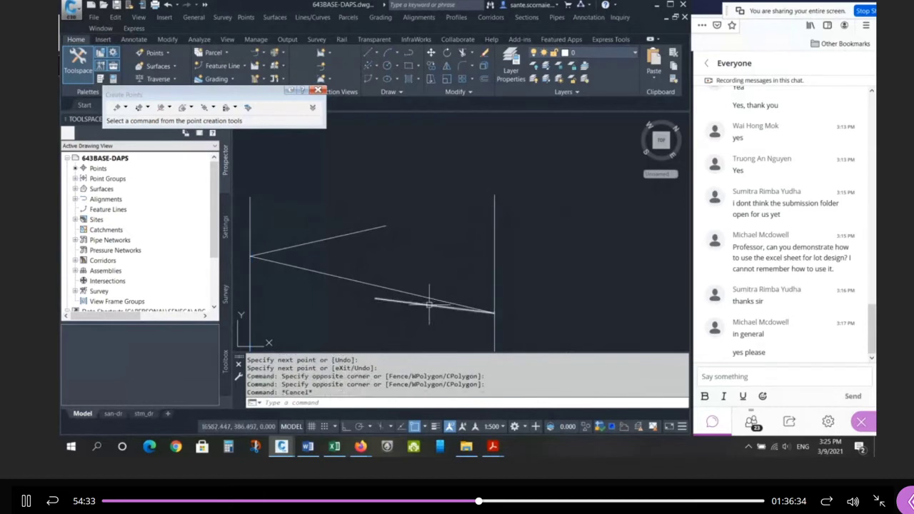
Lengthen the lower short line by scaling it from its endpoint on the second vertical line
left_click(440, 306)
left_click(495, 312)
key("space")
key("space")
key("space")
key("Escape")
key("Escape")
key("Escape")
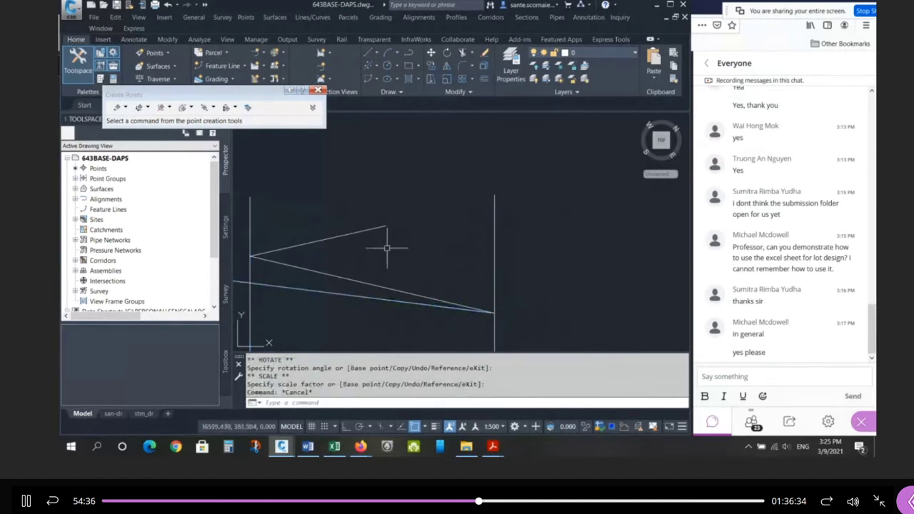
Lengthen the upper short line by scaling it from its endpoint on the first vertical line
left_click(371, 230)
left_click(250, 256)
key("space")
key("space")
key("space")
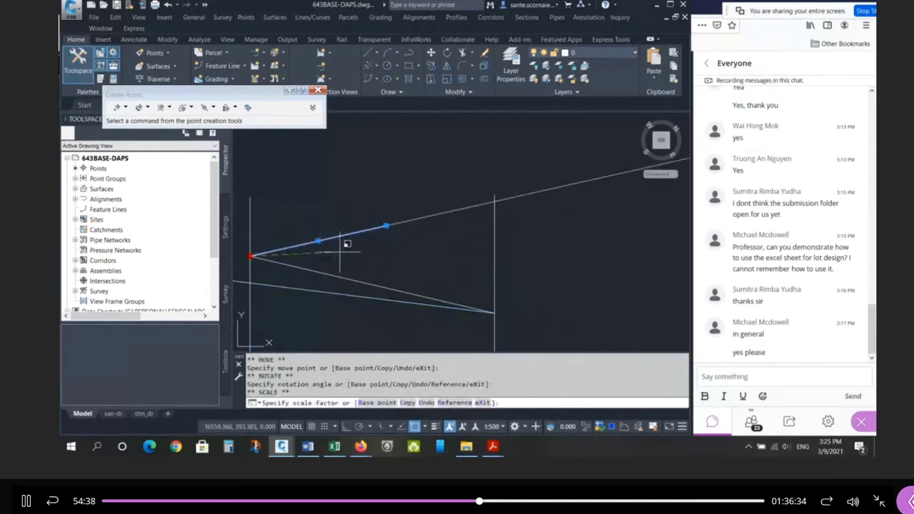
left_click(341, 251)
key("Escape")
left_click(525, 240)
left_click(453, 257)
left_click(263, 213)
left_click(250, 219)
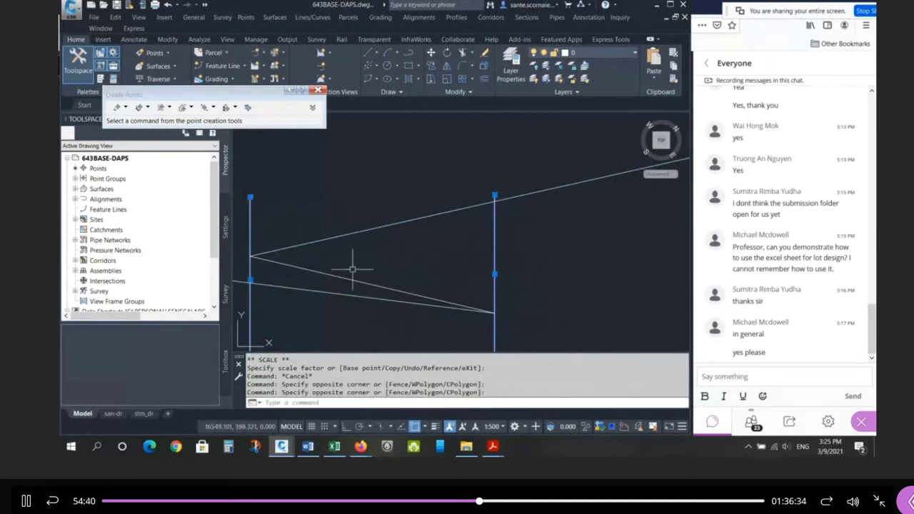
left_click(355, 280)
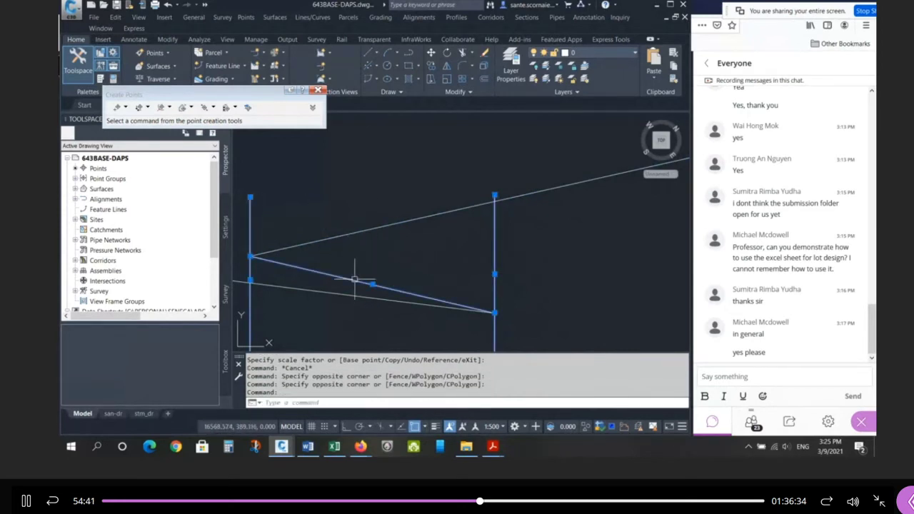
key("Escape")
key("Escape")
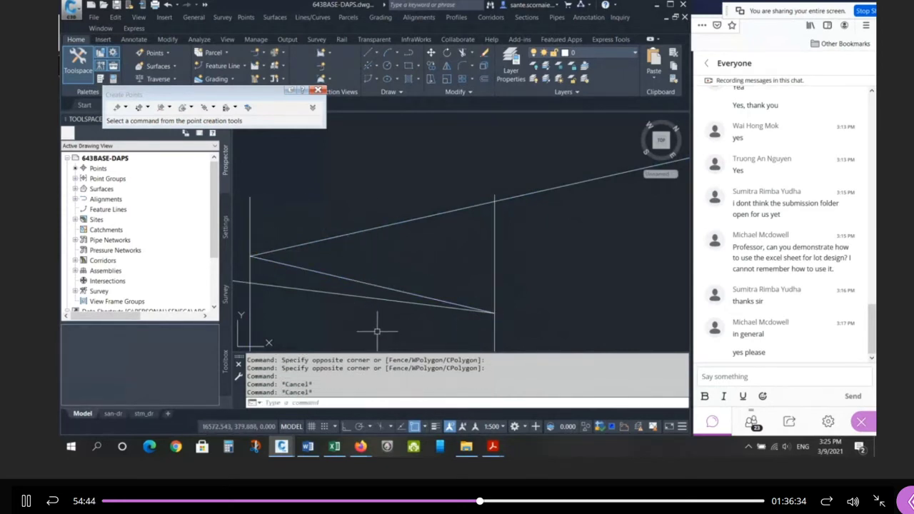
Erase all five lines of the slope sketch below the lots
type("e")
key("Return")
left_click(404, 344)
left_click(311, 147)
left_click(559, 243)
left_click(282, 224)
left_click(282, 225)
left_click(239, 242)
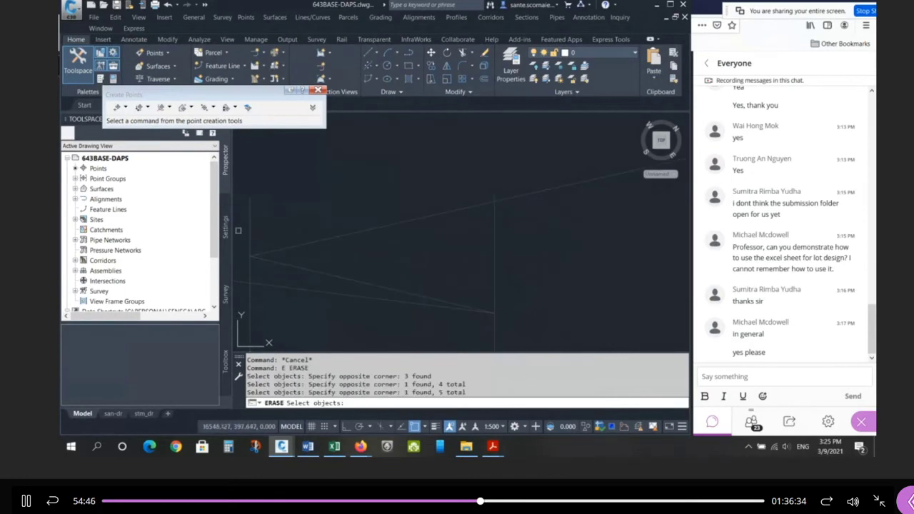
key("Return")
Create a Slope/Grade - Distance point from the lot 14/15 line's front node to the front setback arc at 2 percent, without intermediate points or offset
scroll(388, 269, "down", 3)
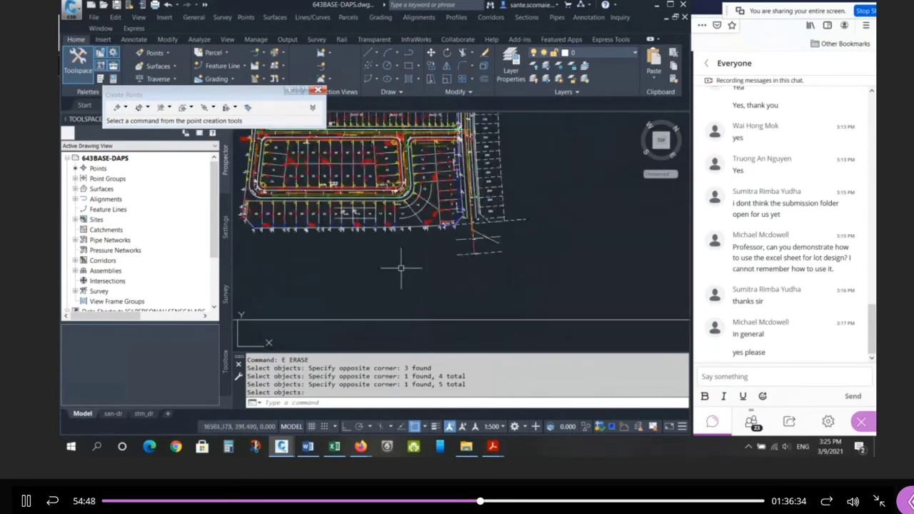
scroll(414, 243, "up", 6)
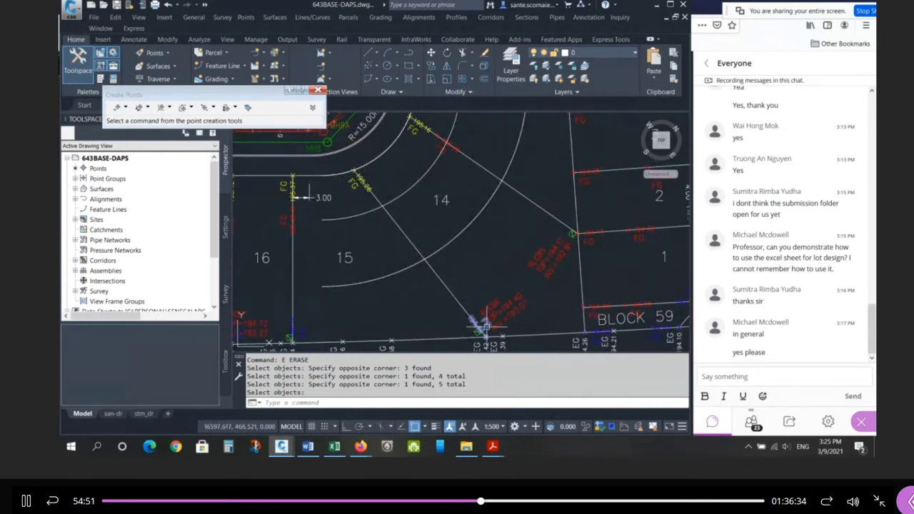
left_click(235, 108)
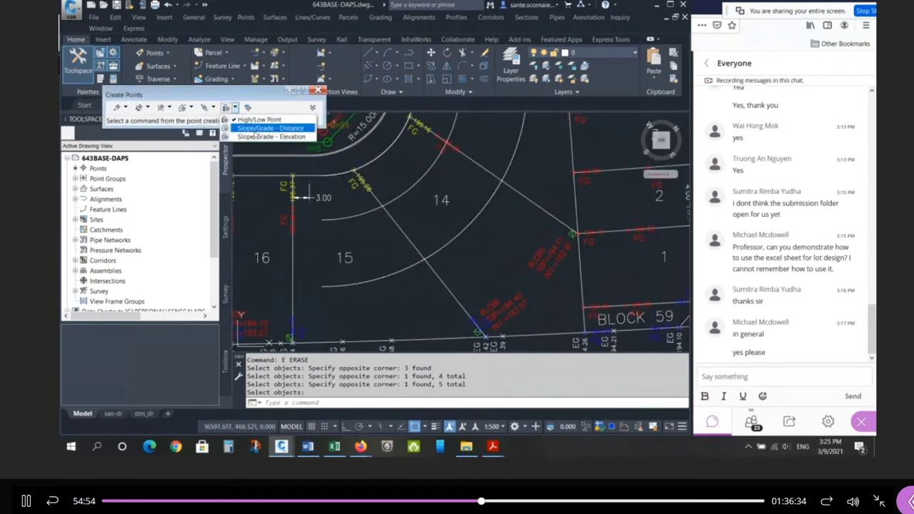
left_click(261, 128)
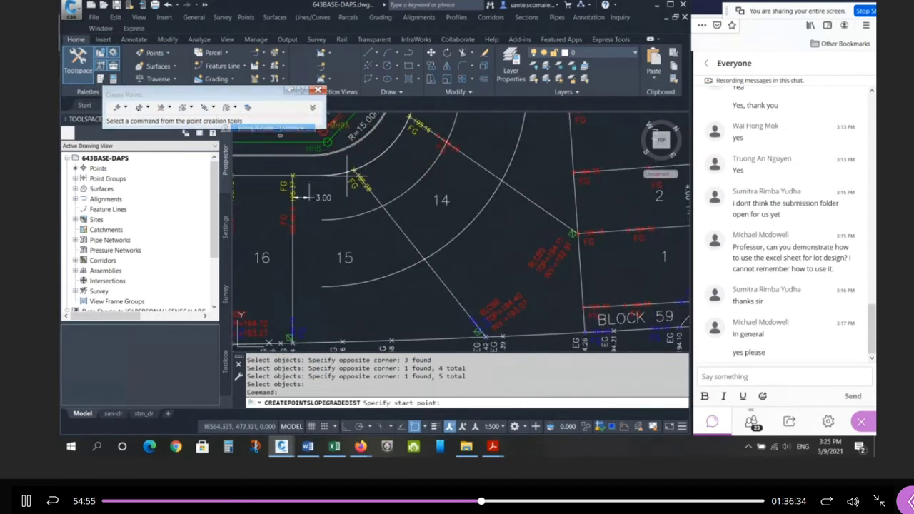
left_click(382, 206)
type("G")
key("Return")
type("2")
key("Return")
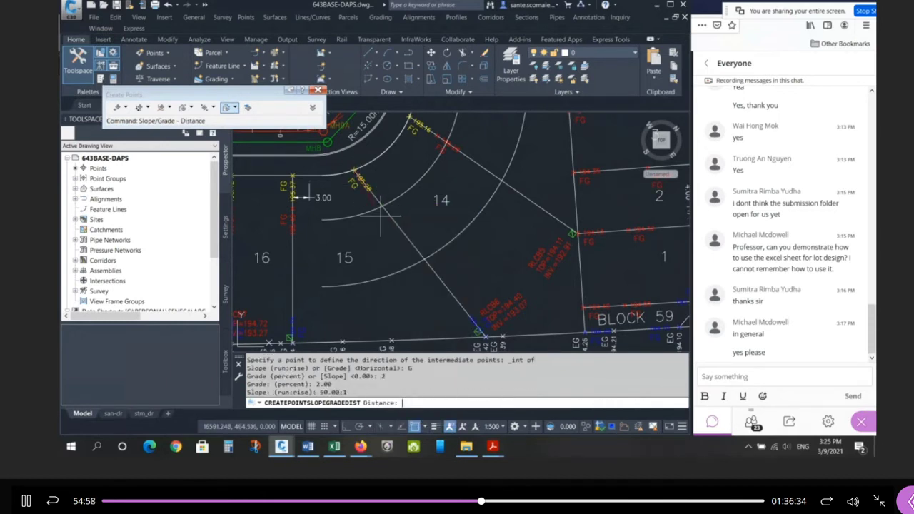
left_click(383, 209)
key("Return")
key("Return")
key("Return")
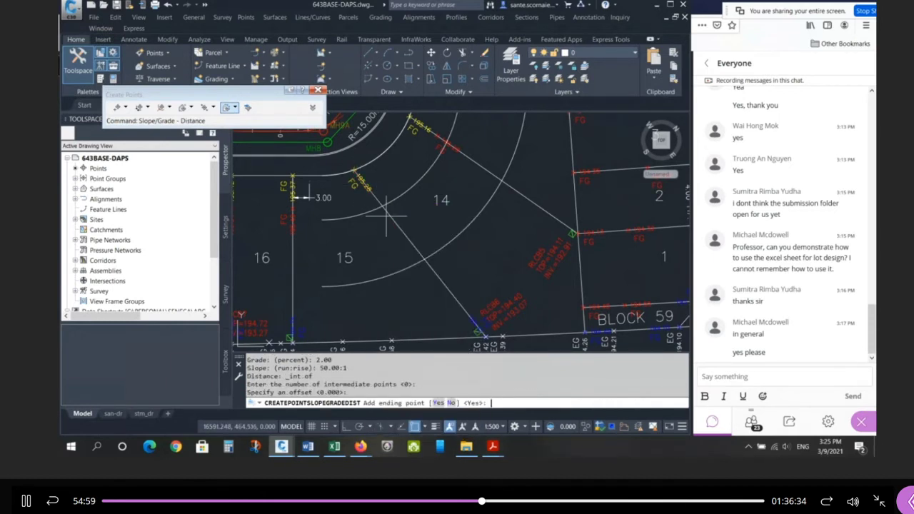
key("Escape")
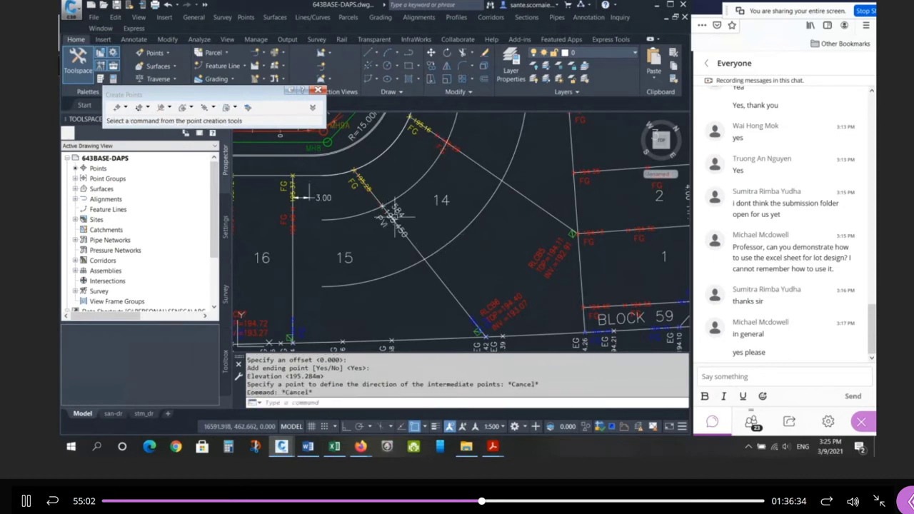
List the slope from the new front setback point to the rear node of the lot 14/15 line using the points option
left_click(383, 202)
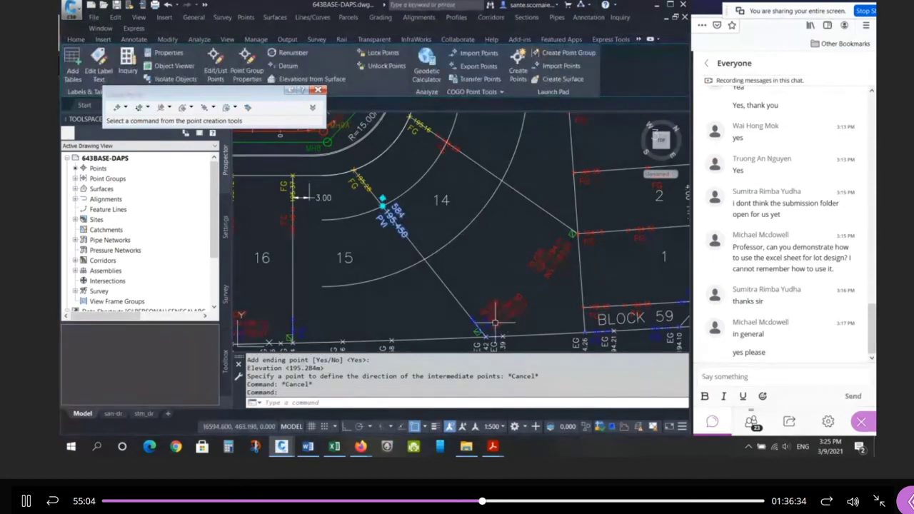
key("Escape")
key("Escape")
key("Escape")
key("Escape")
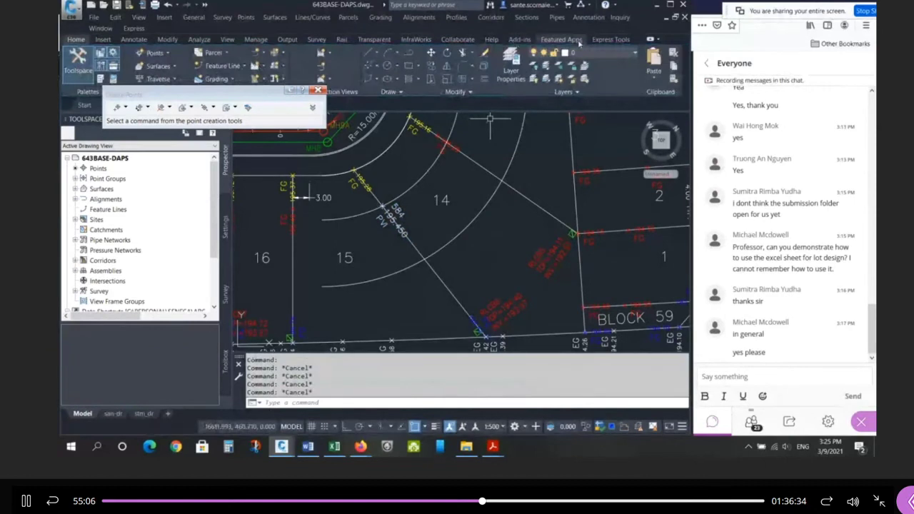
left_click(620, 16)
left_click(646, 105)
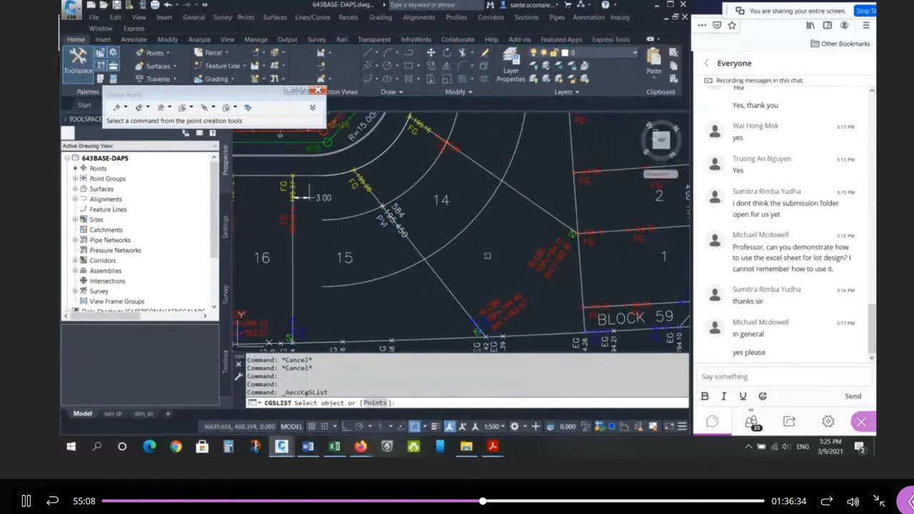
type("P")
key("Return")
left_click(383, 203)
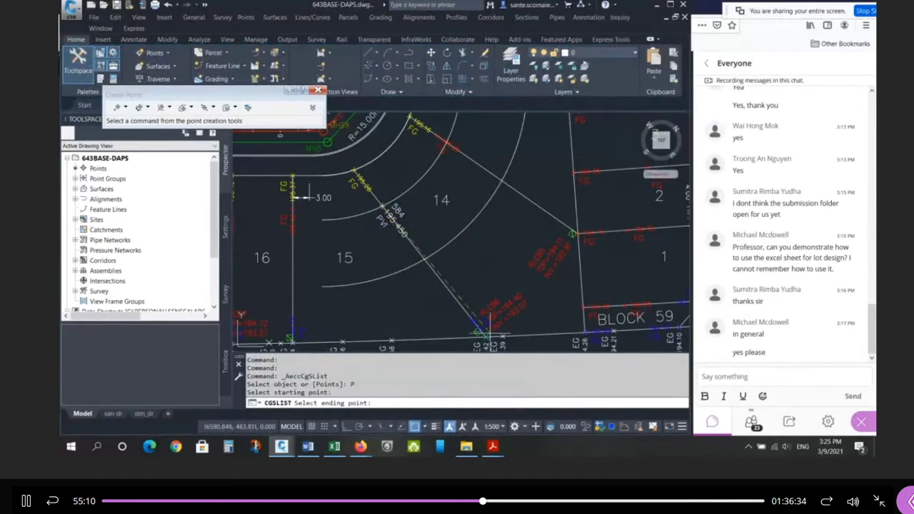
left_click(487, 334)
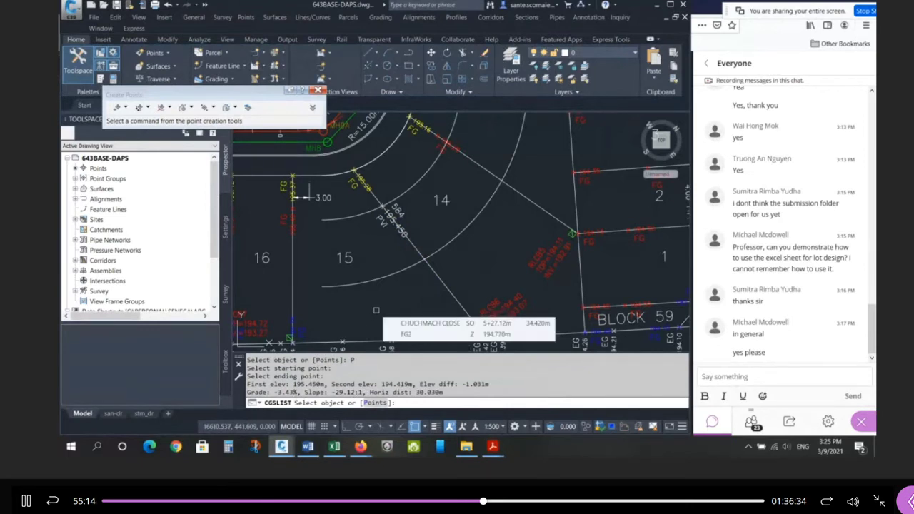
key("Escape")
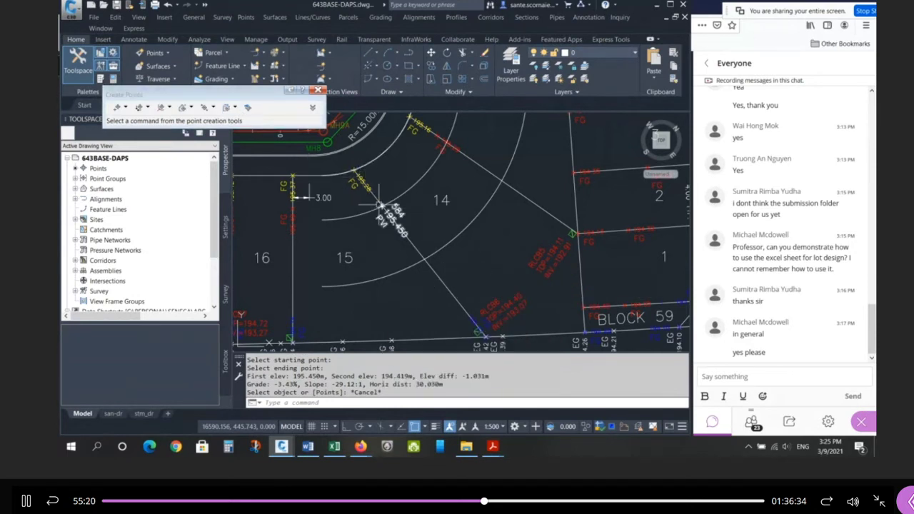
Create a Slope/Grade - Distance point from the lot 14/15 line's rear node to the rear setback arc at 3 percent, without intermediate points or offset
left_click(234, 107)
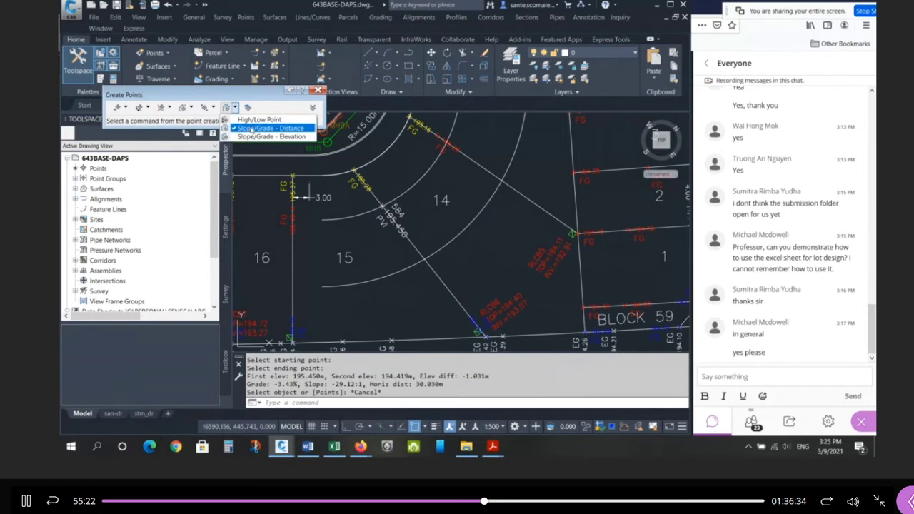
left_click(252, 128)
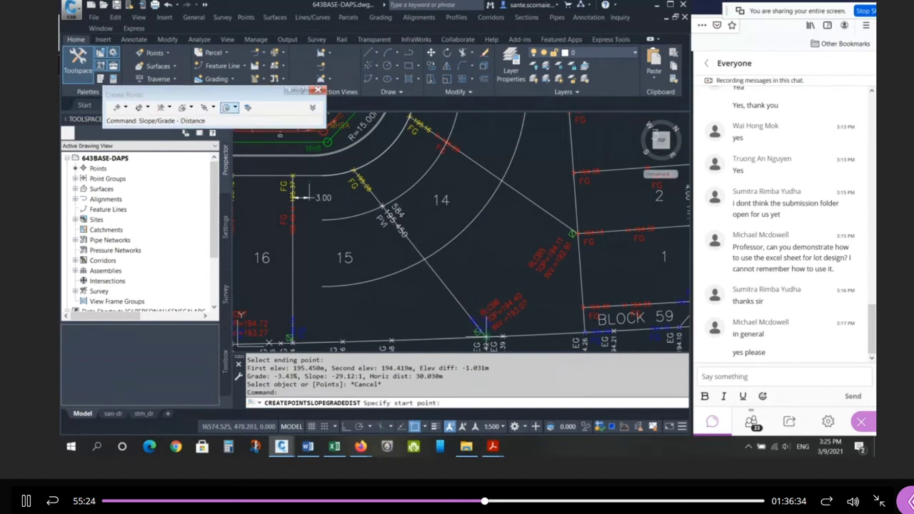
right_click(435, 266, "shift")
key("i")
left_click(430, 260)
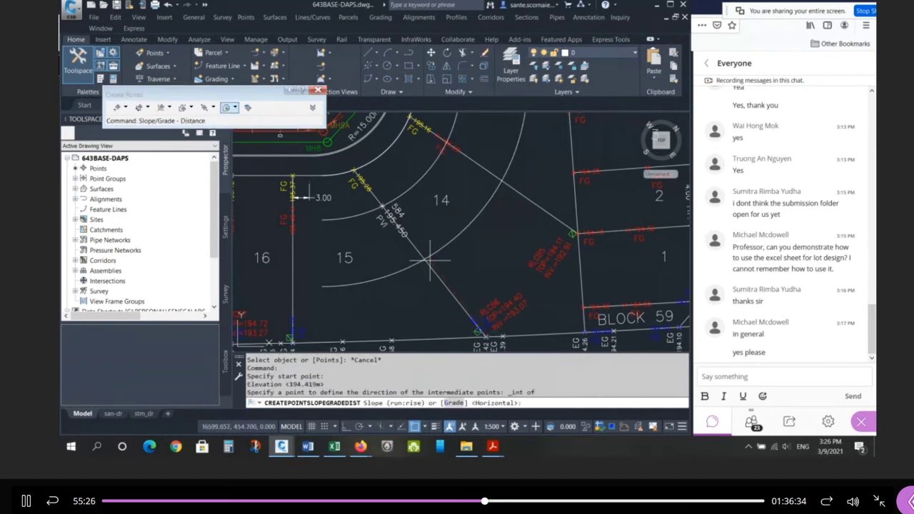
type("G")
key("Return")
key("Return")
right_click(432, 266, "shift")
key("i")
left_click(429, 260)
key("Return")
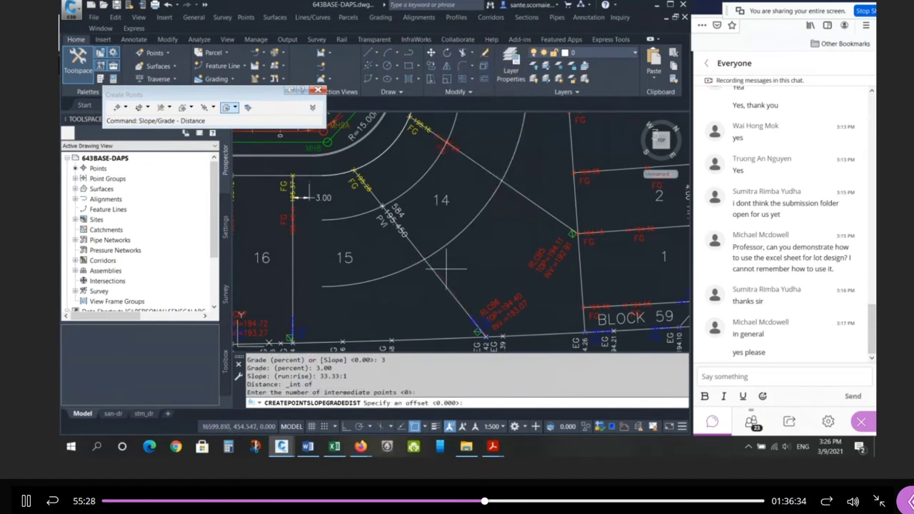
key("Return")
key("Return")
key("Escape")
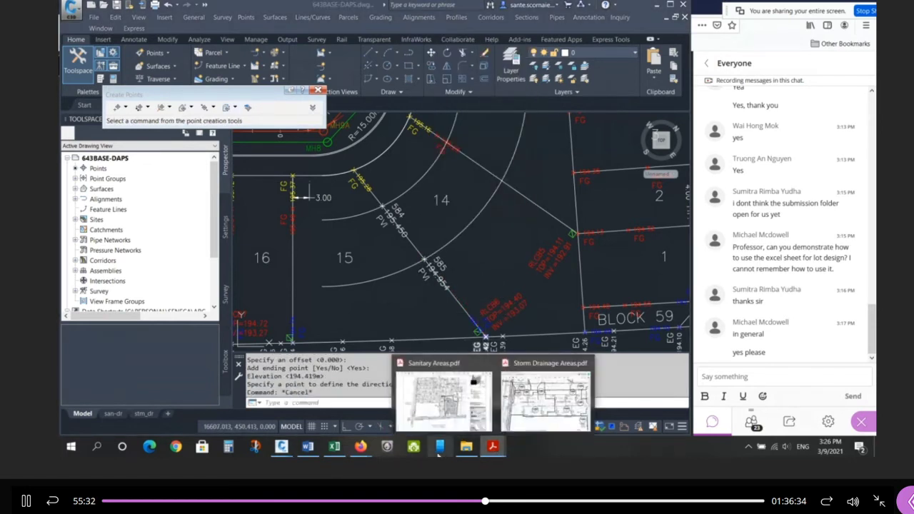
Look over the Lot Grading Calculation sheet in Excel, then return to the Civil 3D drawing
left_click(335, 448)
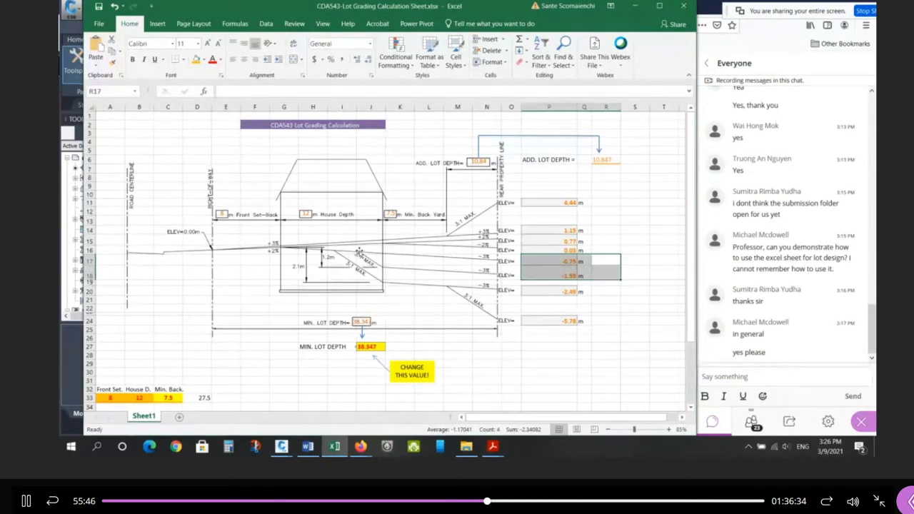
left_click(635, 6)
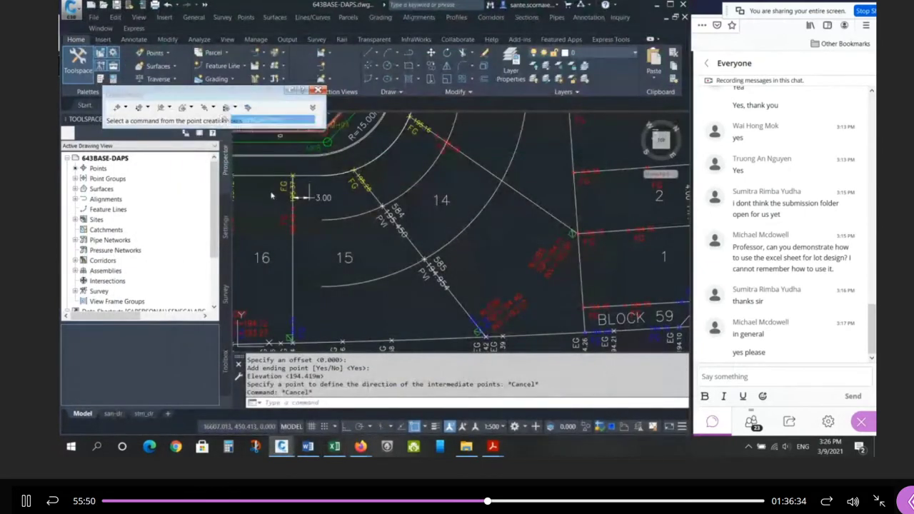
left_click(378, 209)
left_click(428, 250)
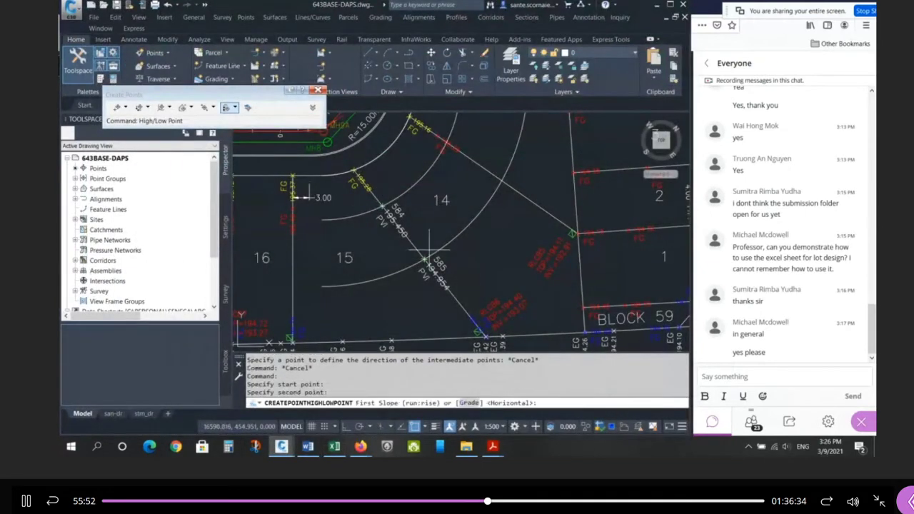
type("G")
key("Return")
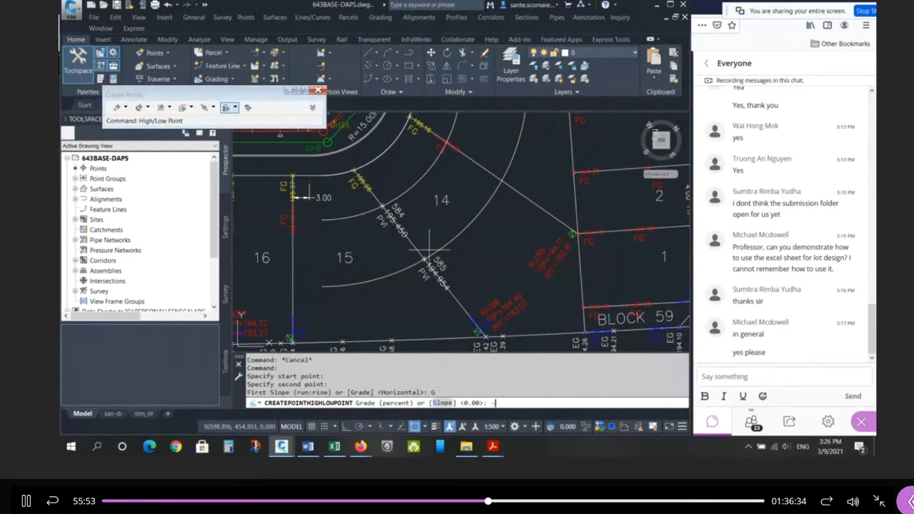
type("-3")
key("Return")
key("Escape")
key("Escape")
key("Escape")
key("Escape")
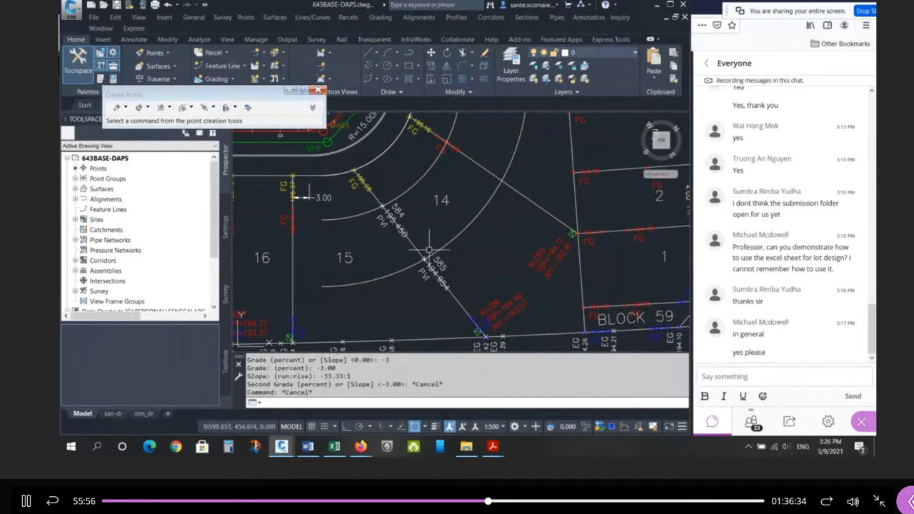
Reset the UCS to World
type("UCS")
key("Return")
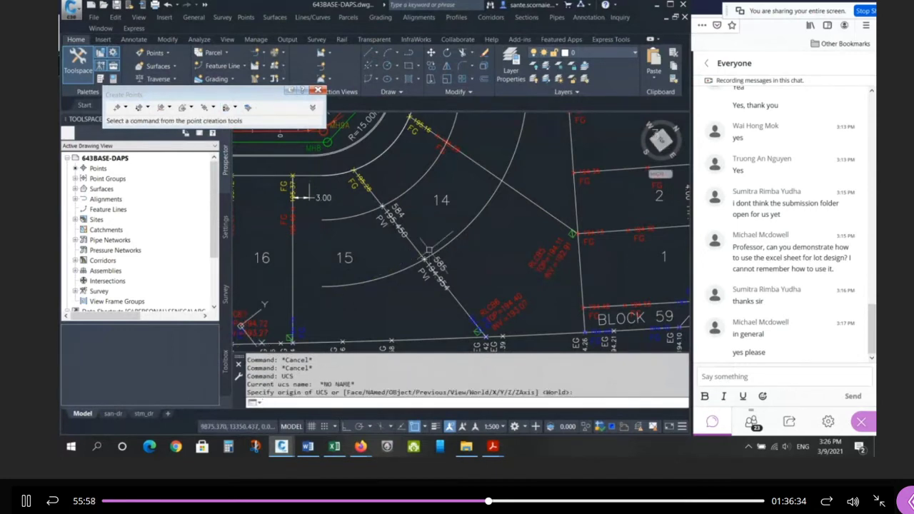
key("Escape")
key("Escape")
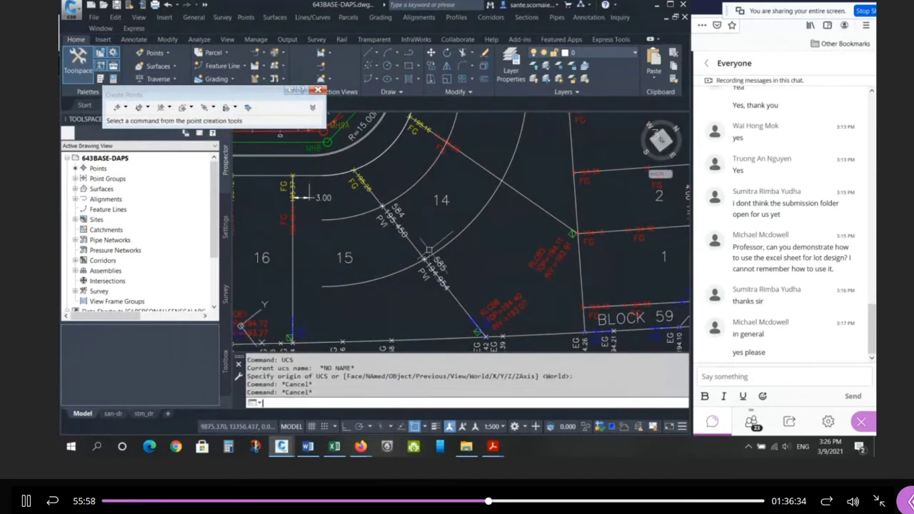
Create a High/Low Point between the front and rear setback points on the lot 14/15 line, using a -3 percent grade and a 3:1 slope
left_click(232, 109)
left_click(236, 108)
left_click(242, 119)
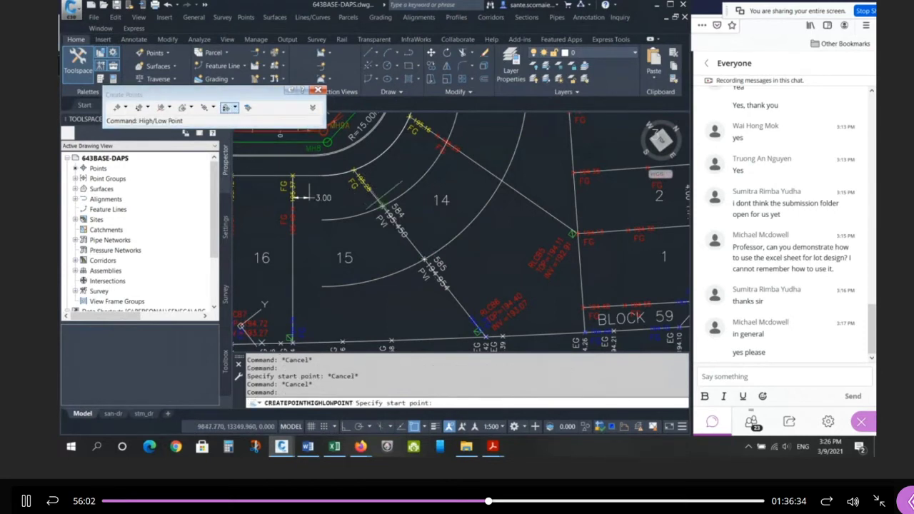
left_click(383, 203)
left_click(424, 258)
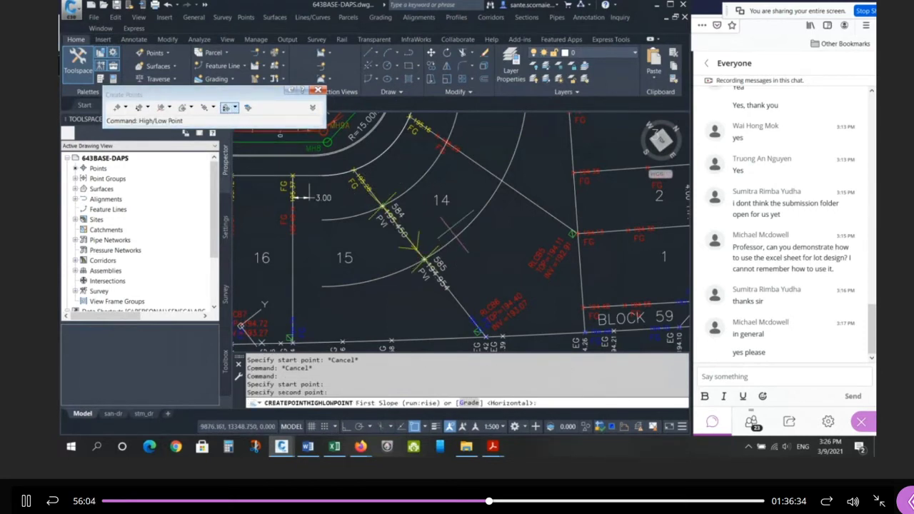
type("G")
key("Return")
type("-3")
key("Return")
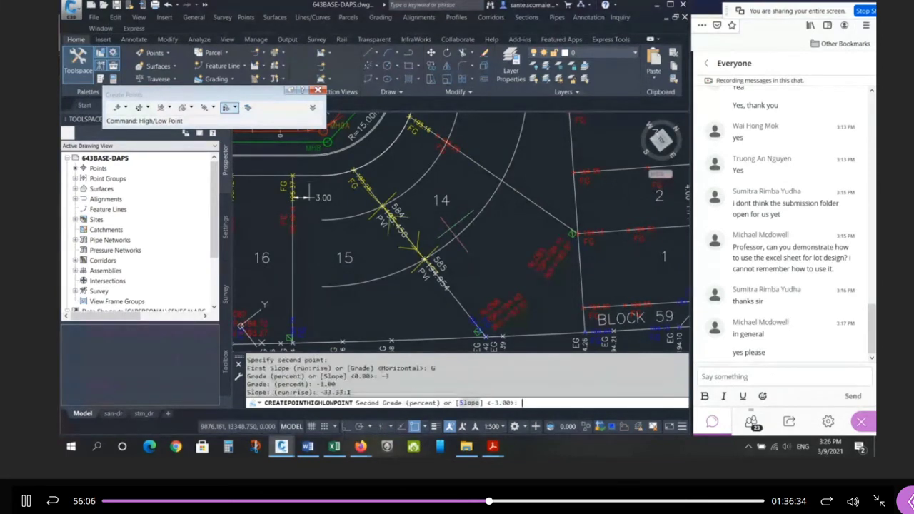
type("5")
key("Return")
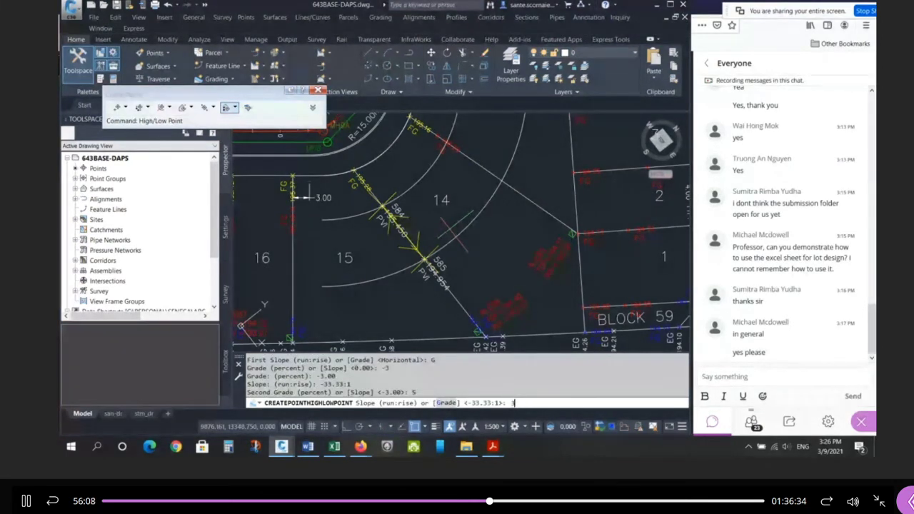
type("3")
key("Return")
key("Return")
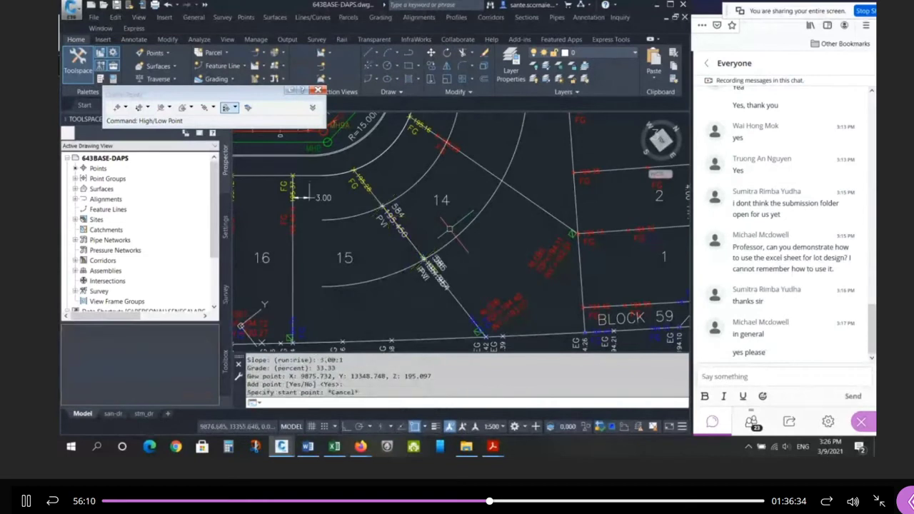
key("Escape")
Inspect the new high/low point beside the rear setback point on the lot 14/15 line
scroll(423, 256, "up", 4)
left_click(418, 244)
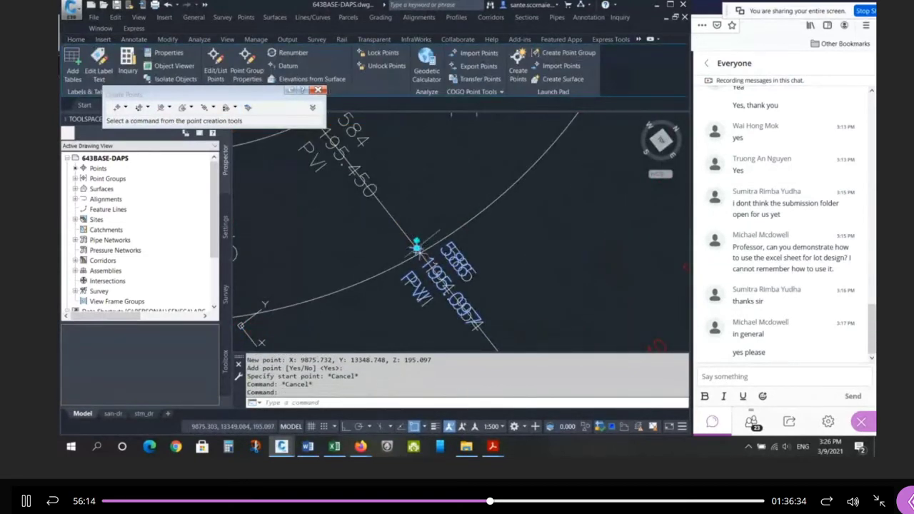
scroll(419, 251, "up", 5)
scroll(428, 246, "down", 8)
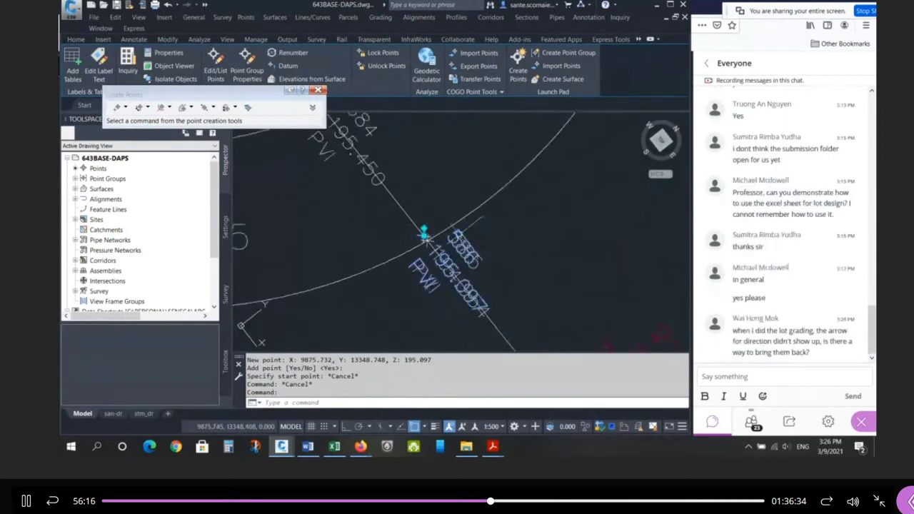
key("Escape")
key("Escape")
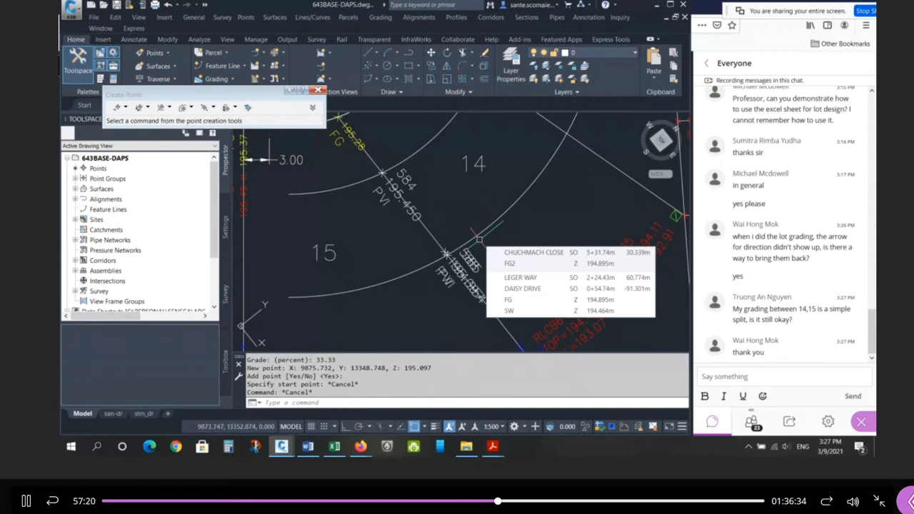
scroll(477, 239, "down", 5)
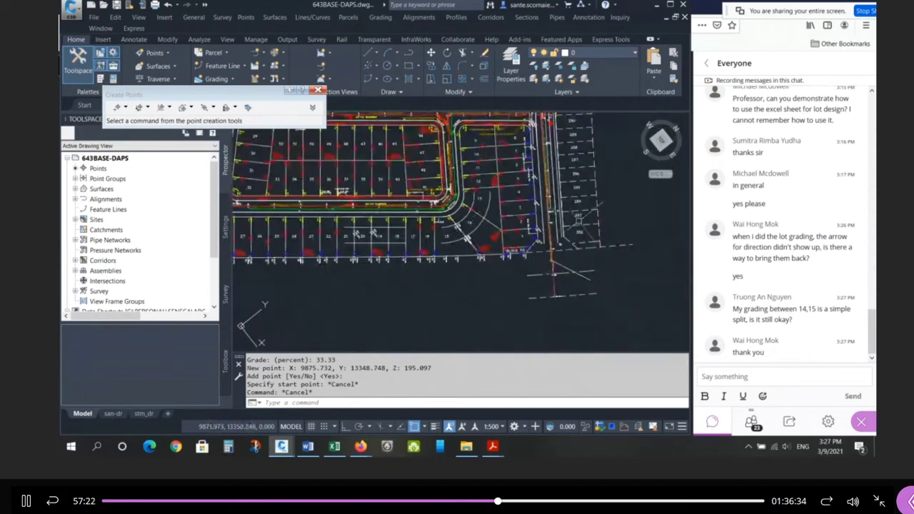
scroll(510, 161, "up", 2)
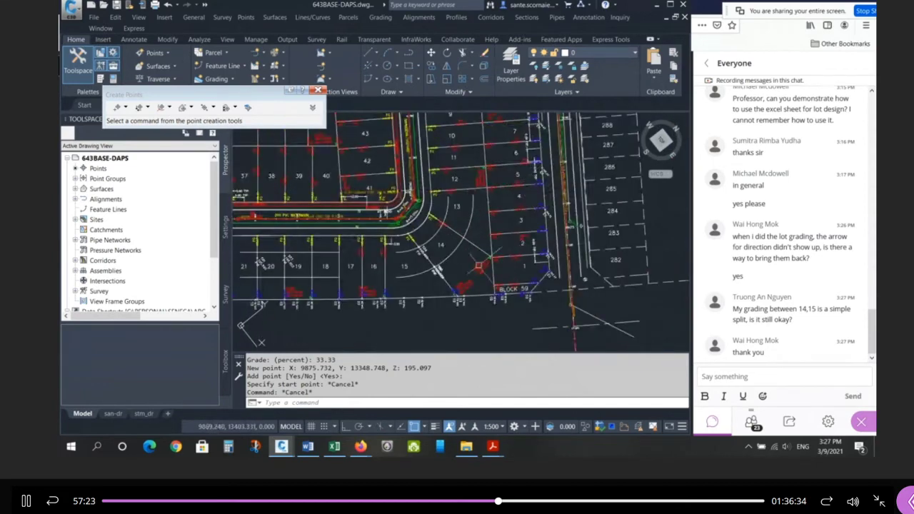
scroll(478, 265, "down", 2)
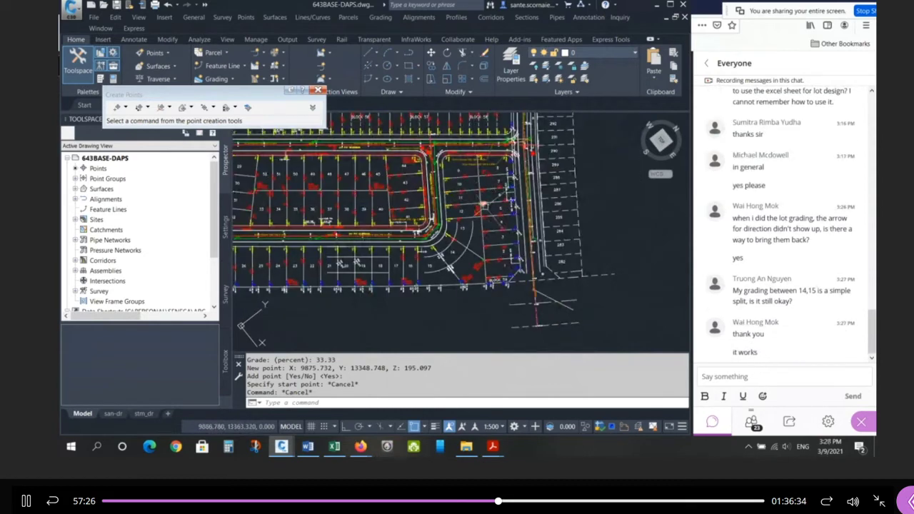
mouse_move(483, 205)
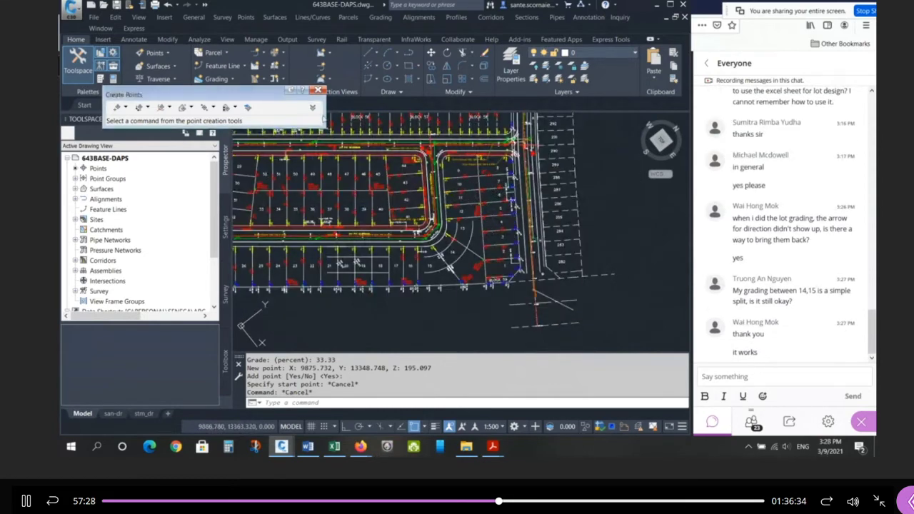
scroll(506, 271, "down", 2)
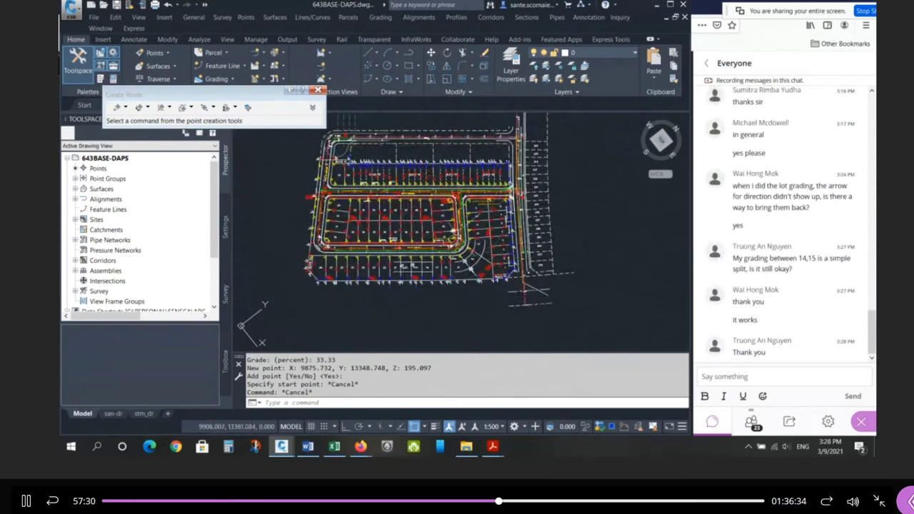
scroll(462, 235, "up", 2)
Create a Slope/Grade - Distance point from the lot 19/20 line's front node to the front setback line at 2 percent, without intermediate points or offset
mouse_move(461, 237)
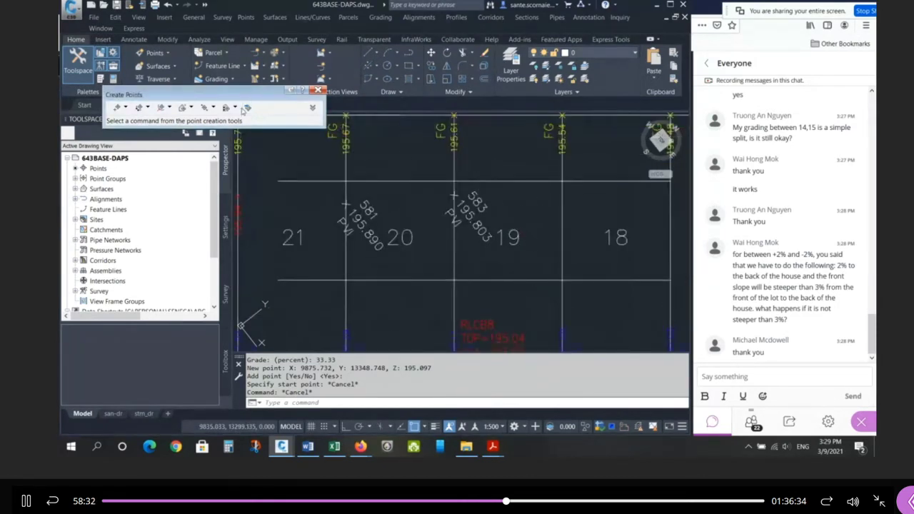
left_click(455, 118)
key("Return")
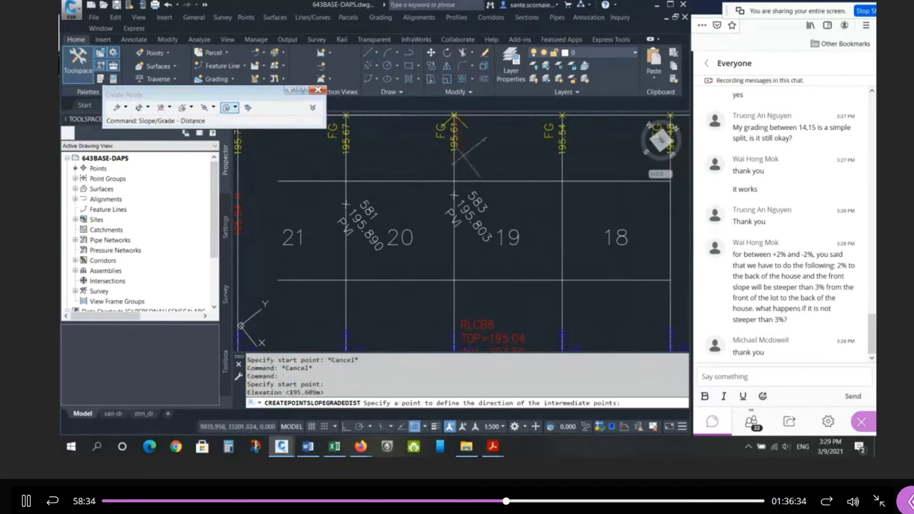
right_click(466, 173, "shift")
left_click(493, 255)
left_click(456, 183)
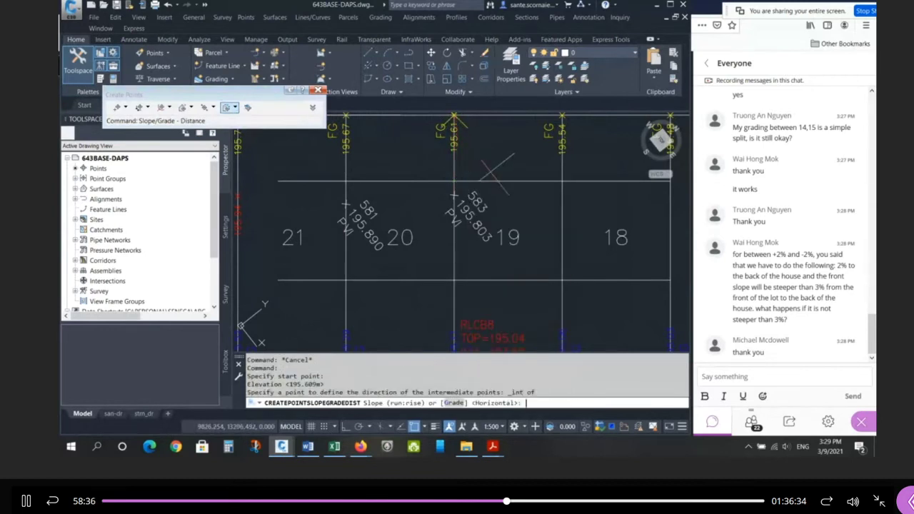
type("G")
key("Return")
type("2")
key("Return")
right_click(485, 168, "shift")
left_click(511, 250)
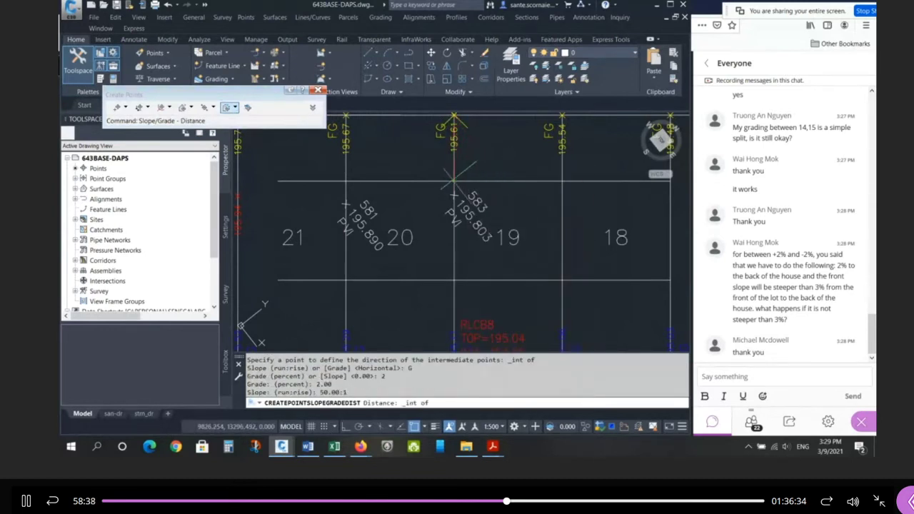
left_click(461, 180)
key("Return")
key("Return")
key("Return")
key("Return")
key("Escape")
Move the new front setback point's label toward the street, clear of point 583's label
left_click(489, 190)
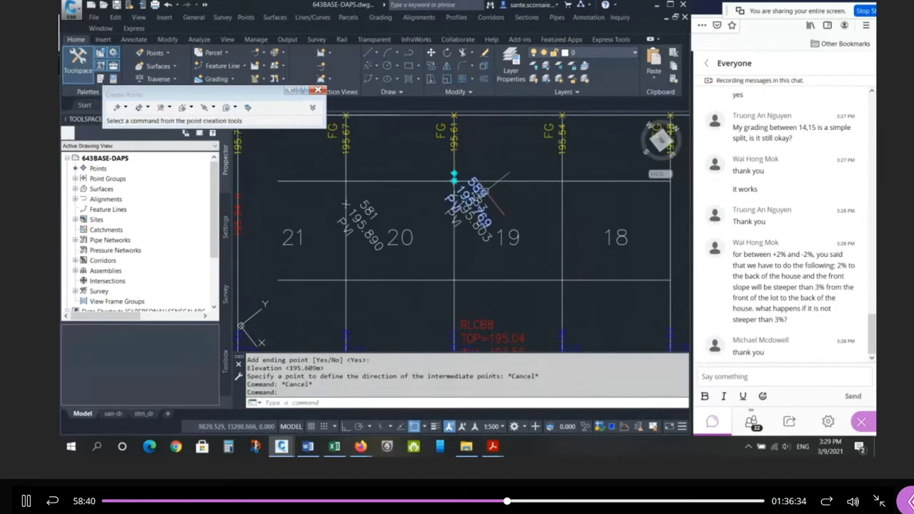
left_click(456, 176)
left_click(477, 147)
key("Escape")
key("Escape")
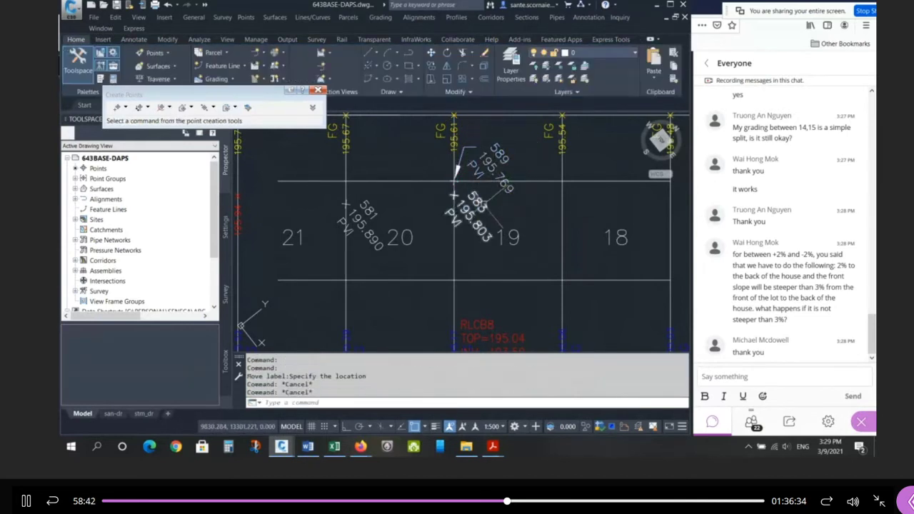
Examine the front node, point 583 and the rear node along the lot 19/20 line
left_click(490, 217)
key("Escape")
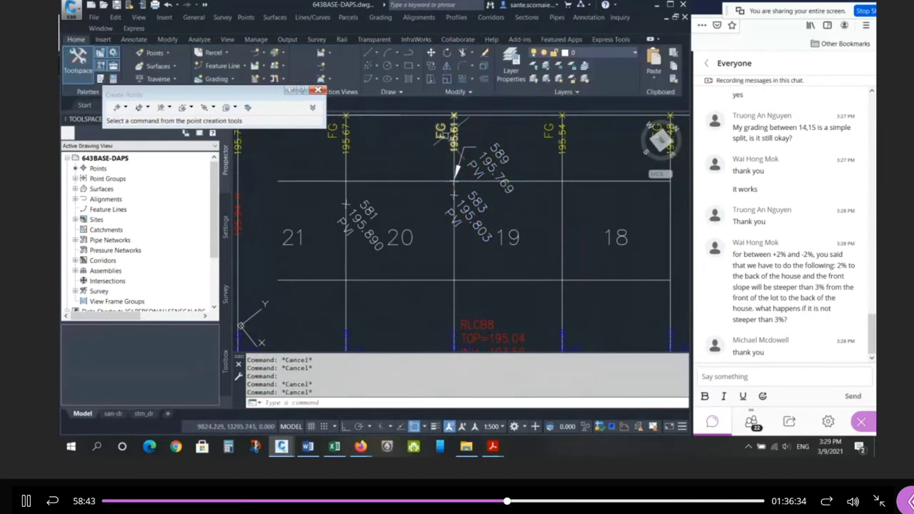
left_click(478, 225)
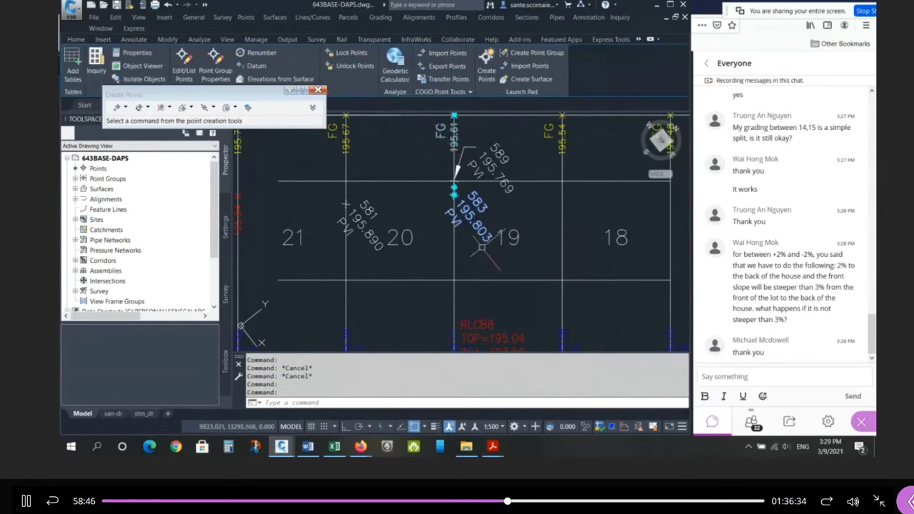
key("Escape")
key("Escape")
scroll(477, 186, "down", 2)
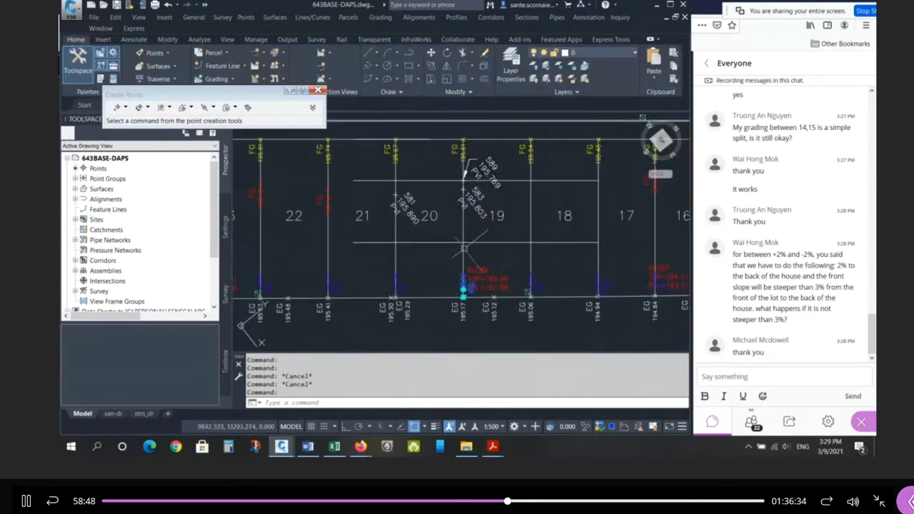
left_click(478, 214)
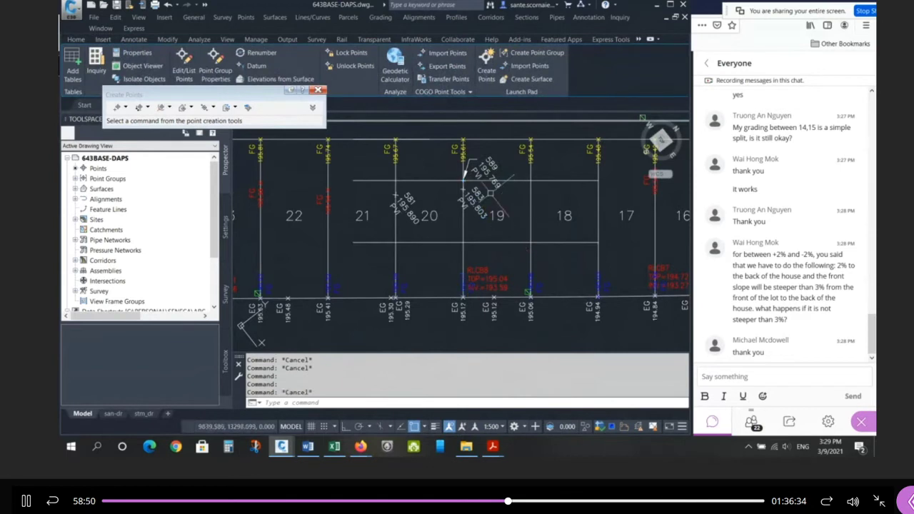
key("Escape")
key("Escape")
scroll(490, 179, "up", 2)
left_click(449, 177)
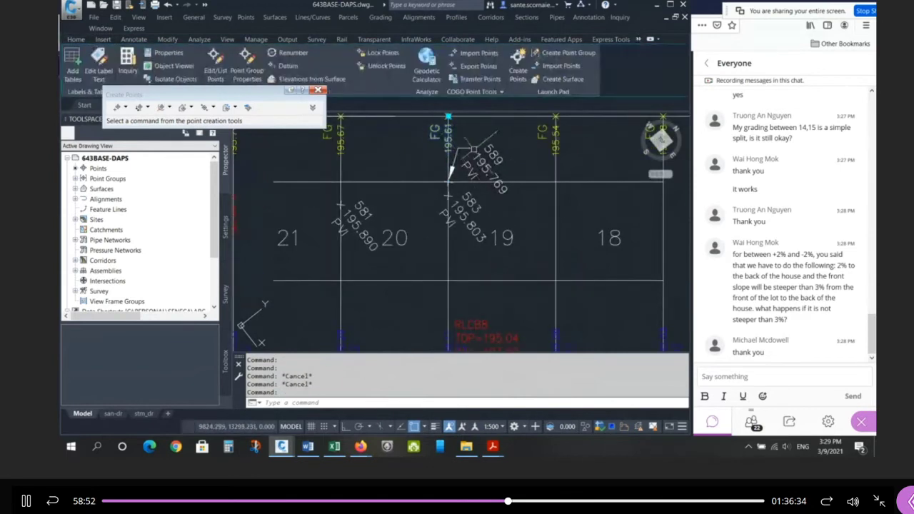
key("Escape")
key("Escape")
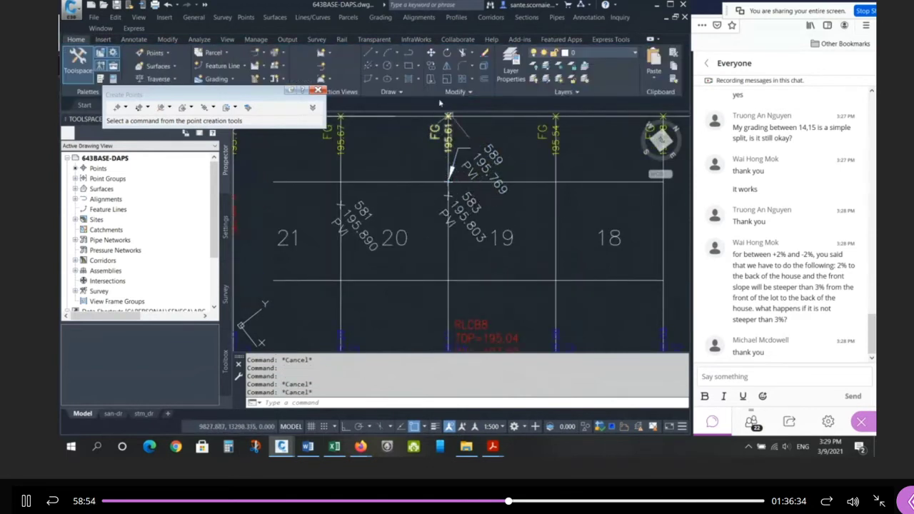
List the slope from the lot 19/20 line's front node to point 583 using the points option
left_click(620, 18)
left_click(637, 104)
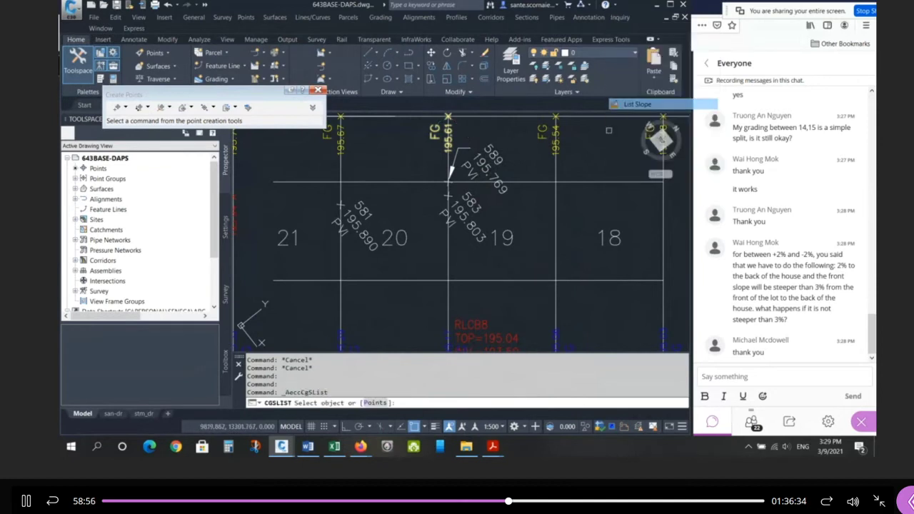
type("P")
key("Return")
left_click(449, 177)
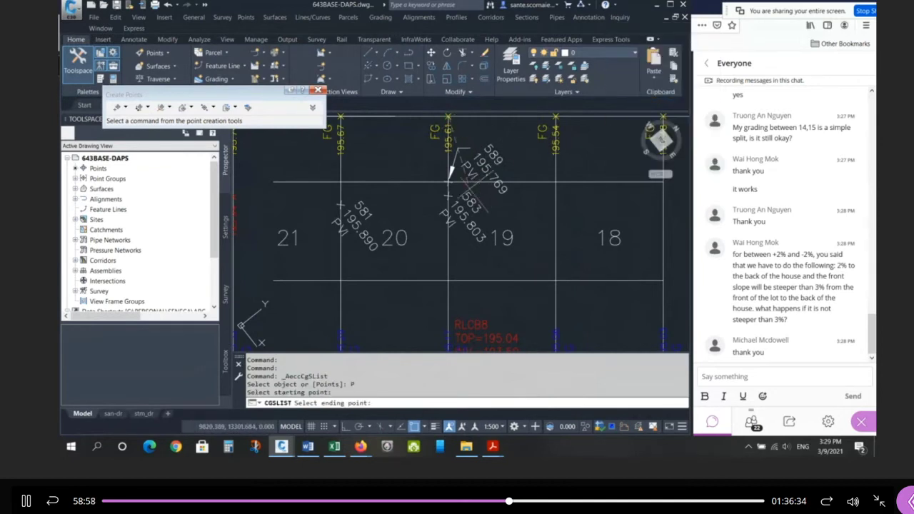
left_click(447, 195)
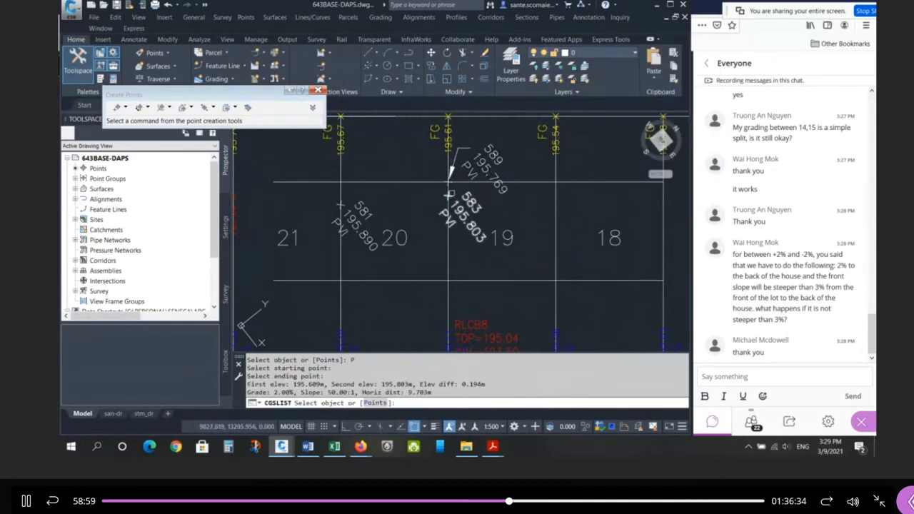
List the slope from the lot 19/20 line's rear node to point 583 using the points option
type("P")
key("Return")
scroll(450, 194, "down", 3)
left_click(449, 290)
scroll(449, 202, "up", 5)
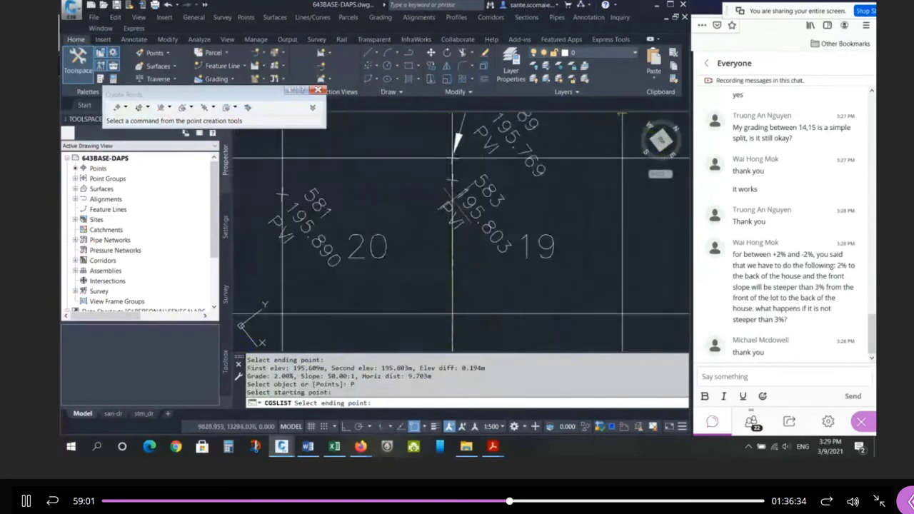
left_click(450, 184)
scroll(457, 251, "down", 2)
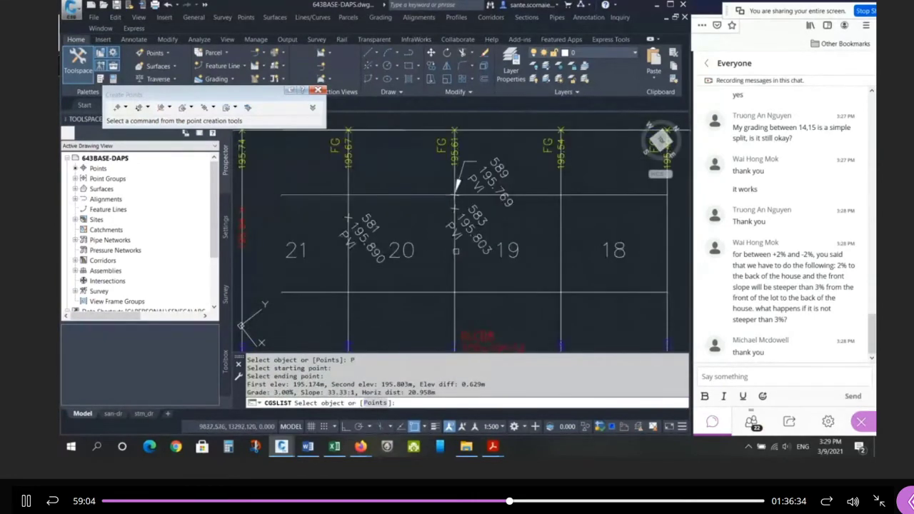
scroll(460, 195, "up", 2)
key("Escape")
key("Escape")
Highlight point 583 and the front setback point together to compare their positions on the lot 19/20 line, and clear the selection
scroll(452, 184, "up", 2)
left_click(450, 187)
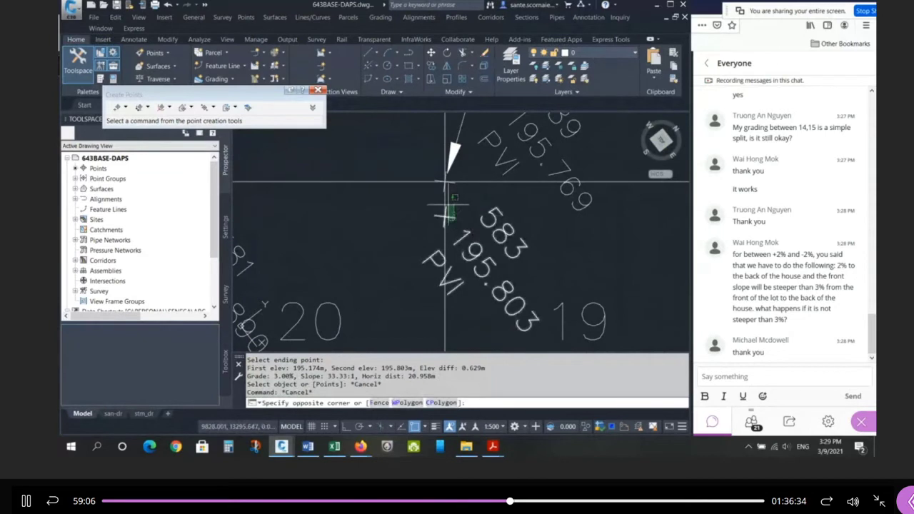
left_click(440, 177)
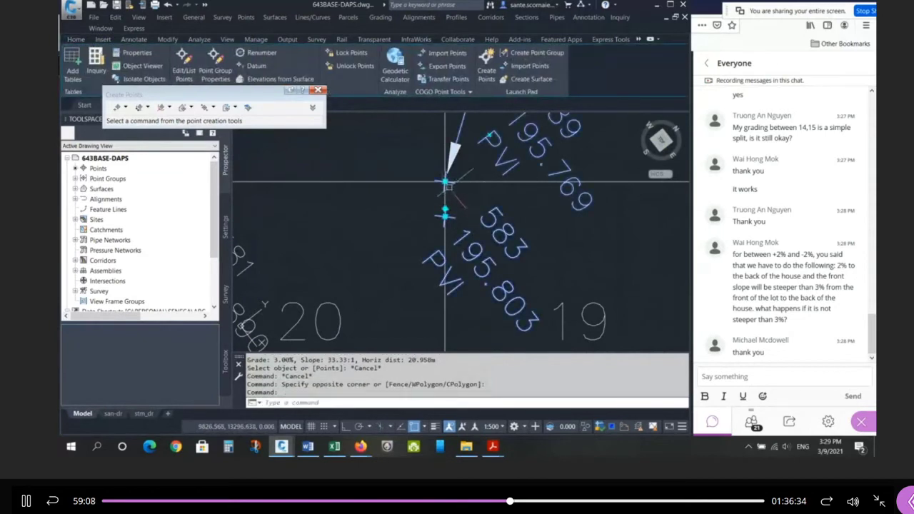
scroll(448, 223, "down", 1)
key("Escape")
key("Escape")
scroll(446, 218, "down", 2)
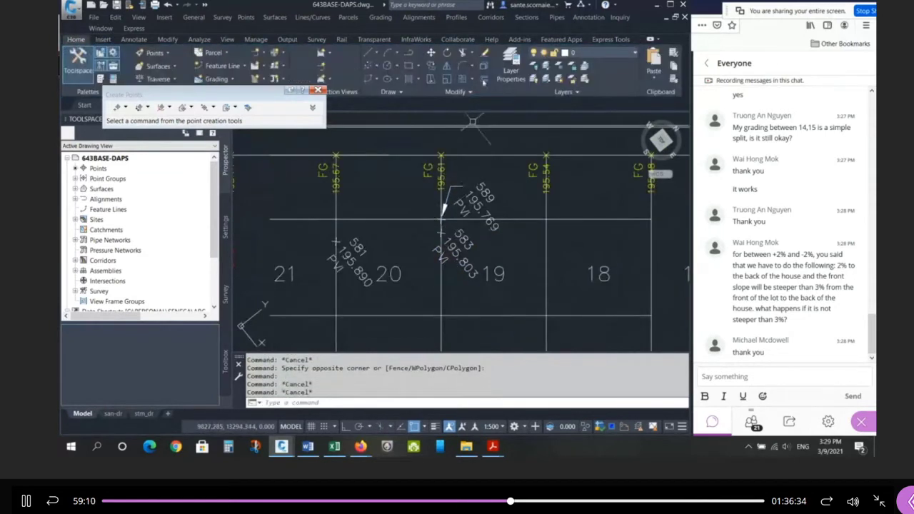
left_click(237, 107)
key("Escape")
key("Escape")
key("Escape")
key("Escape")
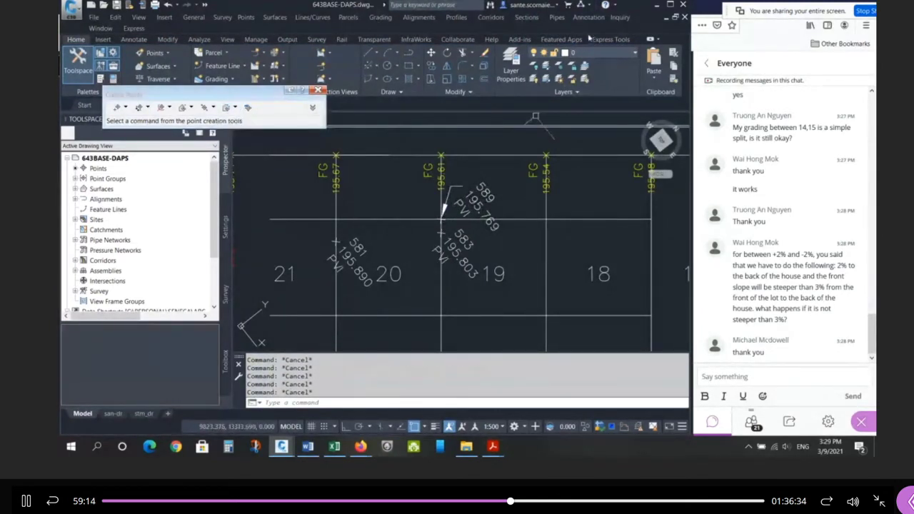
List the slope from the lot 19/20 line's front node to the front setback point using the points option
left_click(618, 18)
left_click(646, 106)
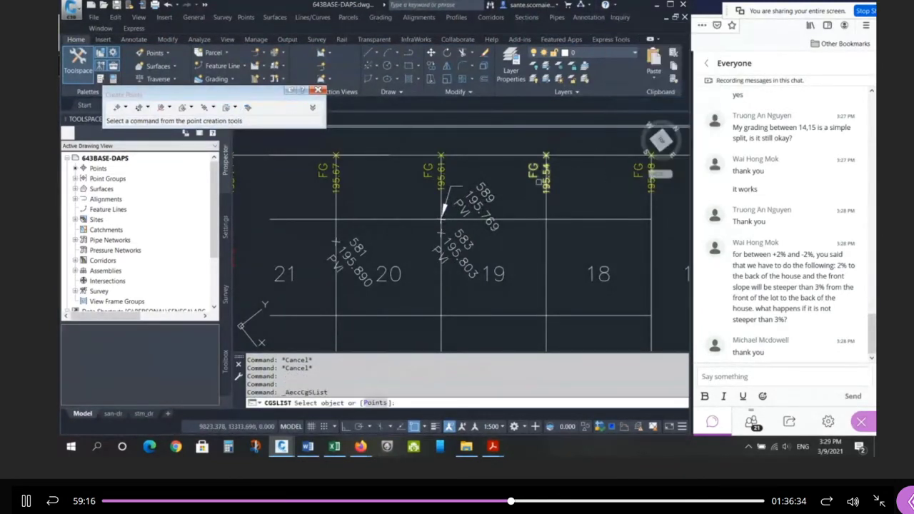
key("Return")
left_click(442, 154)
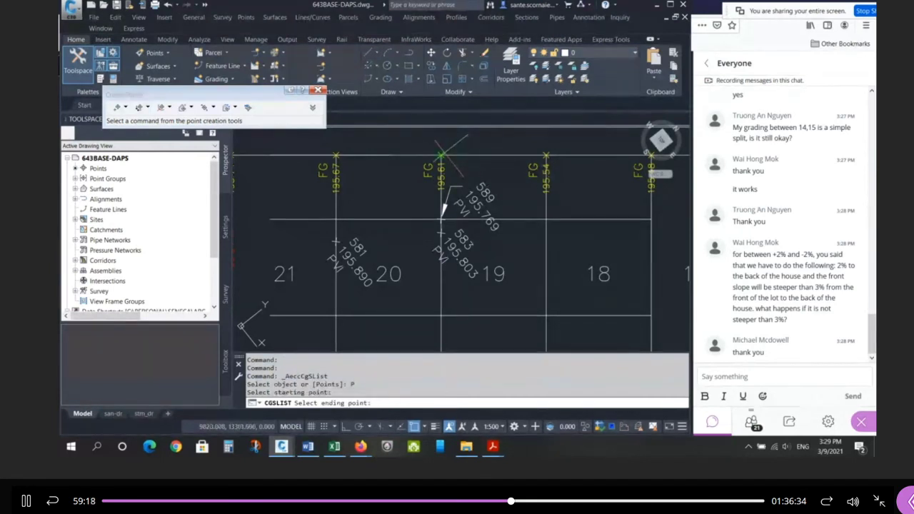
left_click(442, 214)
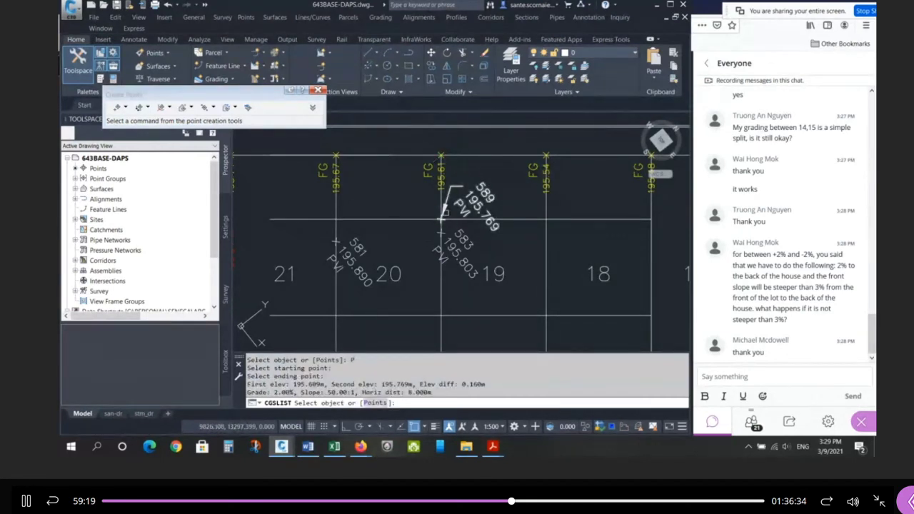
List the slope from the front setback point to the lot 19/20 line's rear node using the points option
left_click(442, 214)
scroll(443, 168, "down", 2)
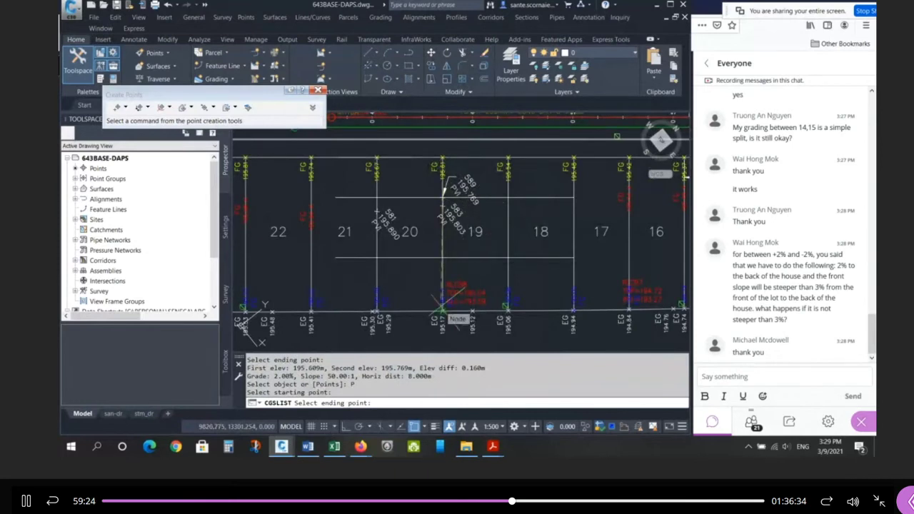
Finish measuring the grade from point 589 to the rear lot corner between lots 19 and 20
left_click(442, 307)
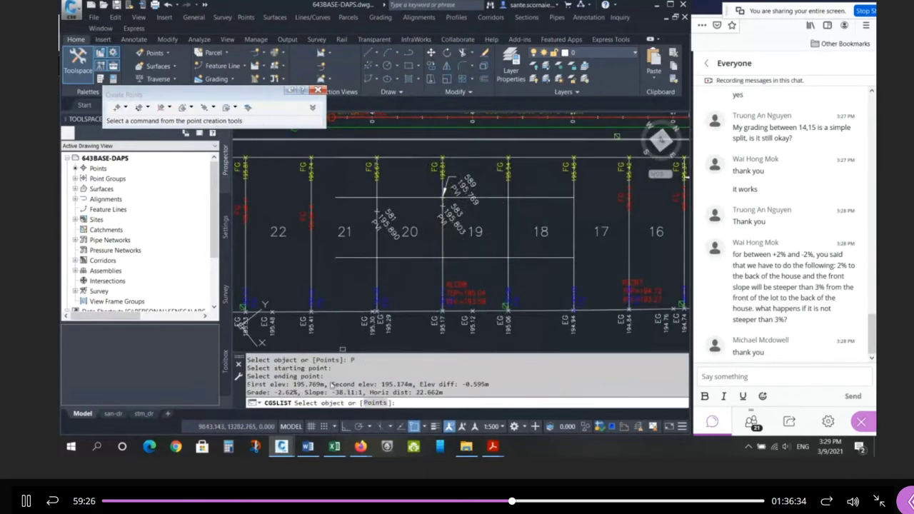
scroll(439, 200, "up", 1)
key("Escape")
key("Escape")
Examine the position and elevation of points 583 and 589 on the line between lots 19 and 20
scroll(399, 205, "up", 3)
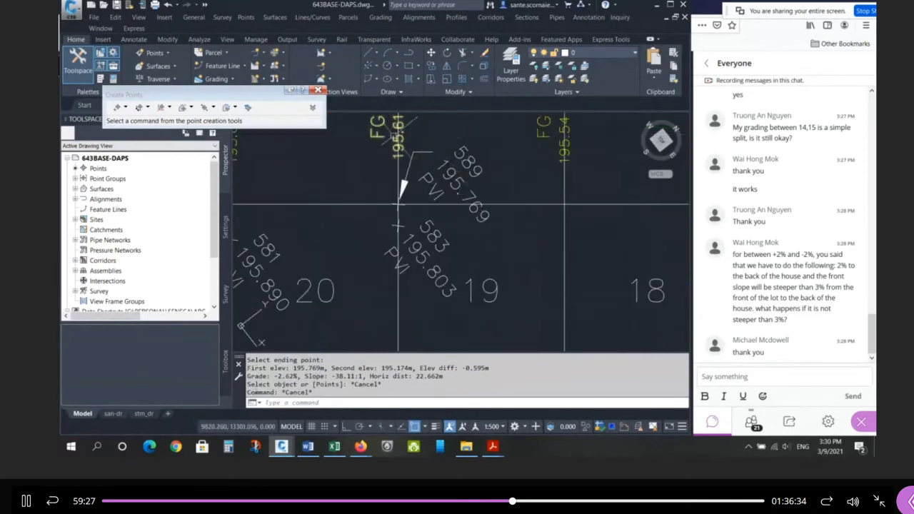
scroll(398, 168, "down", 2)
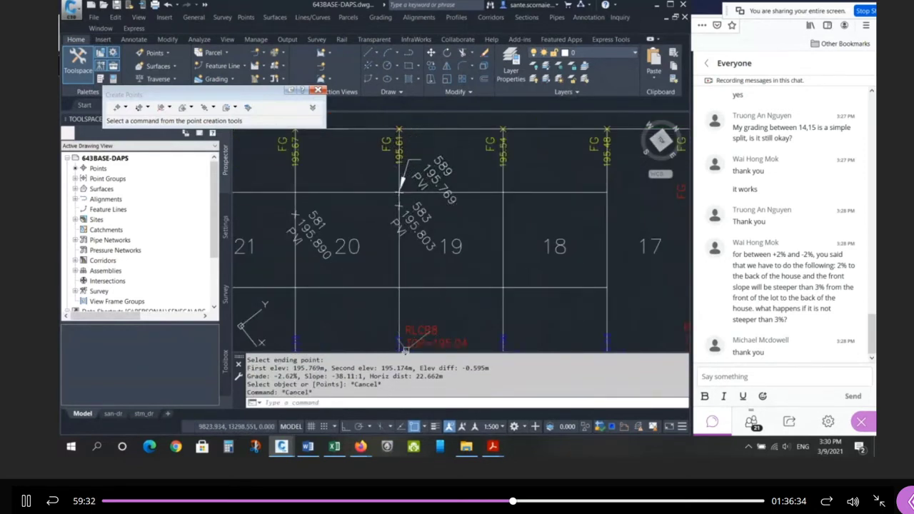
mouse_move(398, 225)
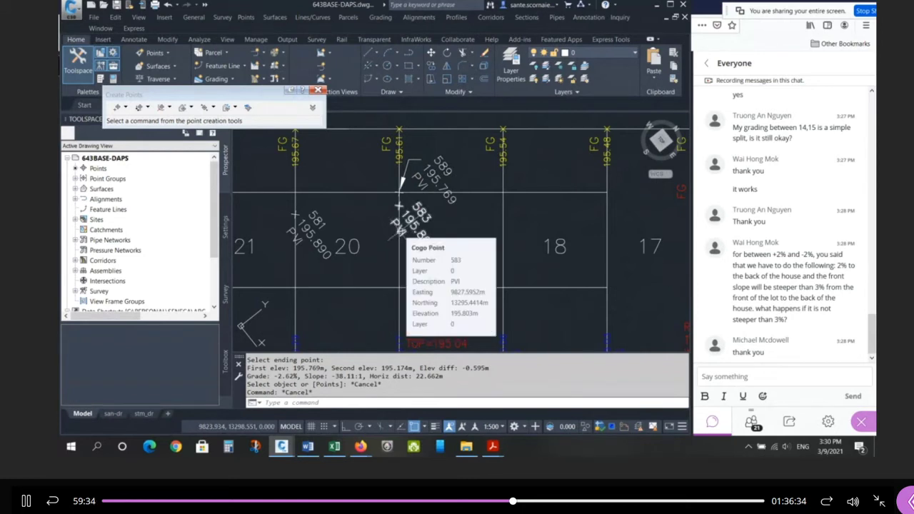
key("Escape")
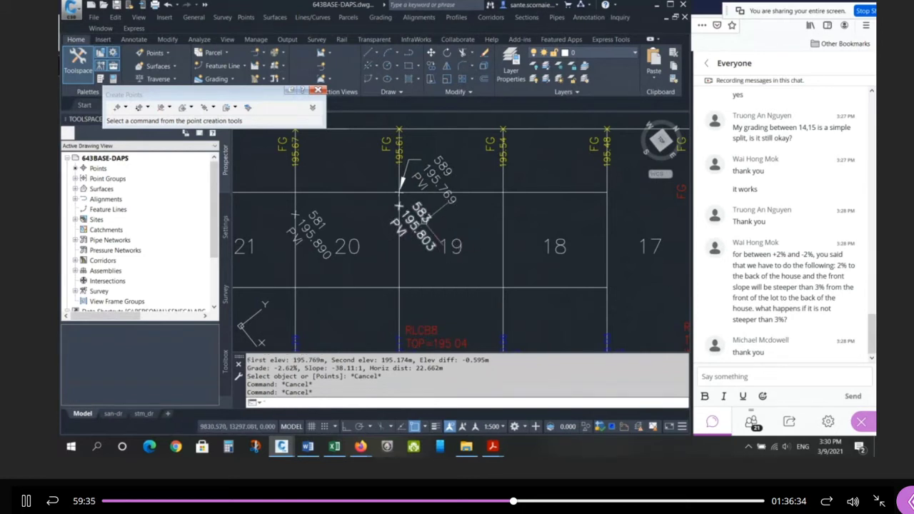
left_click(400, 187)
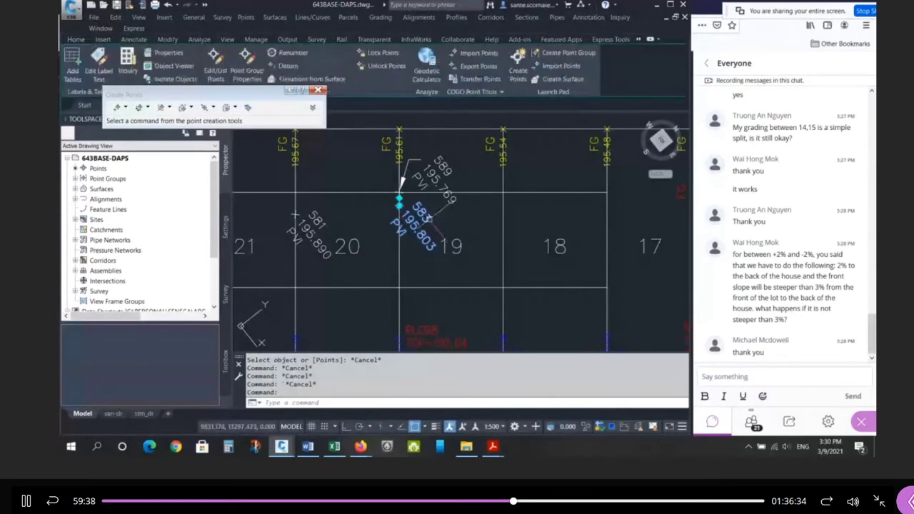
key("Escape")
key("Escape")
scroll(398, 196, "up", 2)
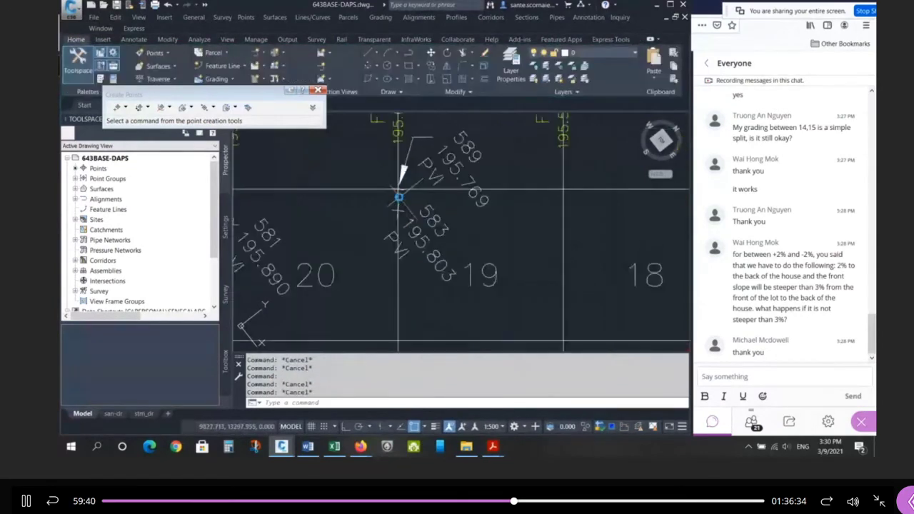
scroll(399, 197, "up", 1)
scroll(396, 208, "down", 1)
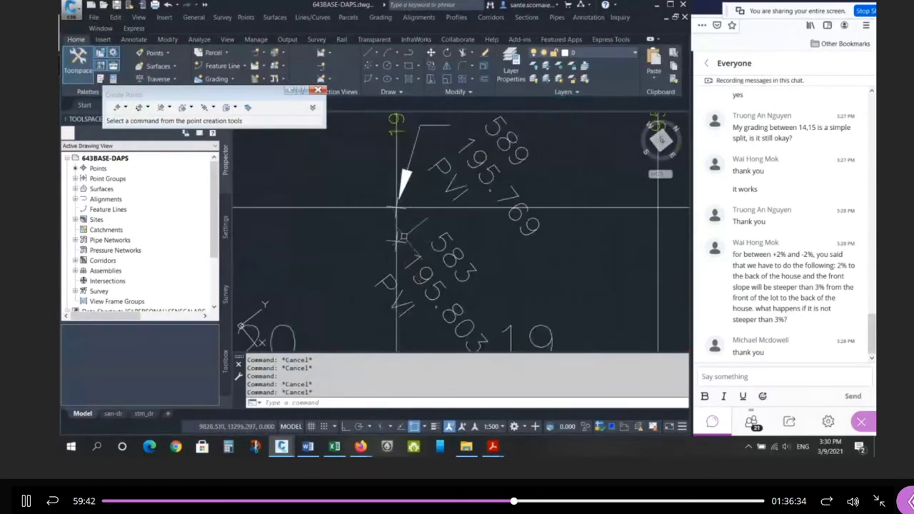
scroll(396, 208, "down", 2)
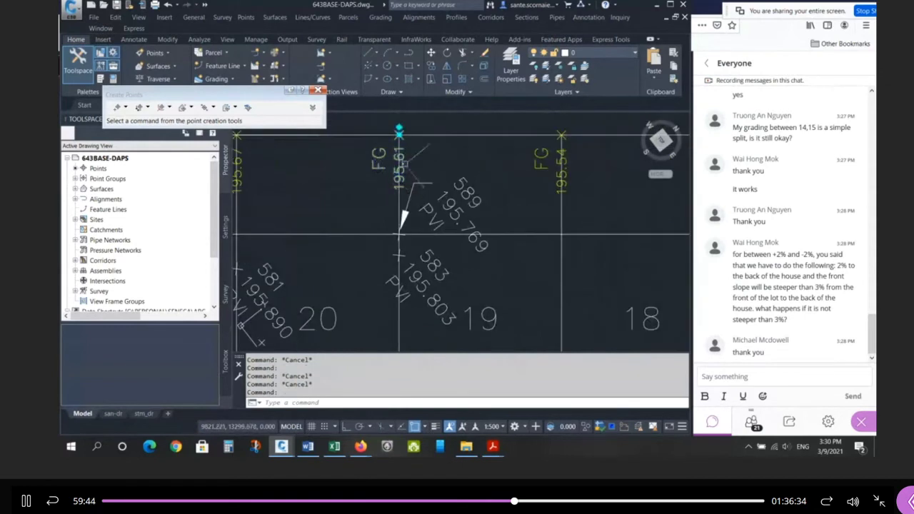
Highlight the front FG point, point 589 and point 583 between lots 19 and 20 to compare their elevations
left_click(404, 163)
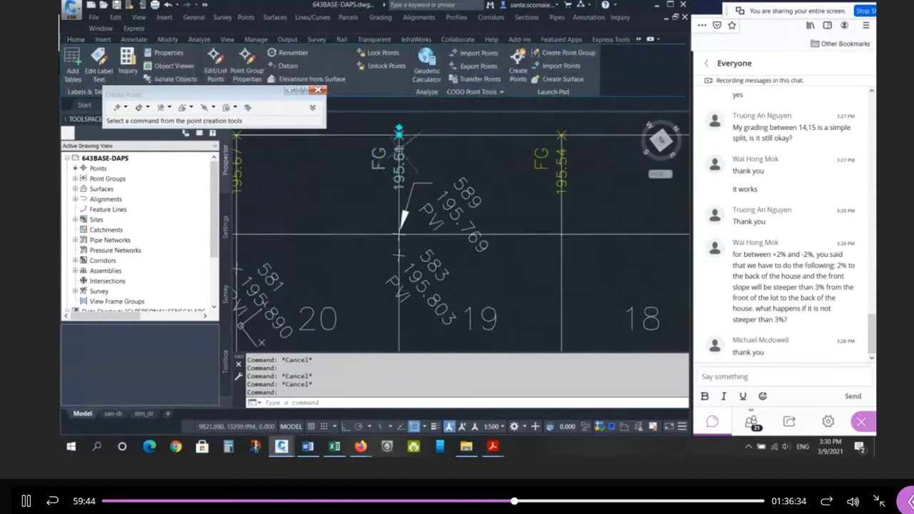
left_click(407, 237)
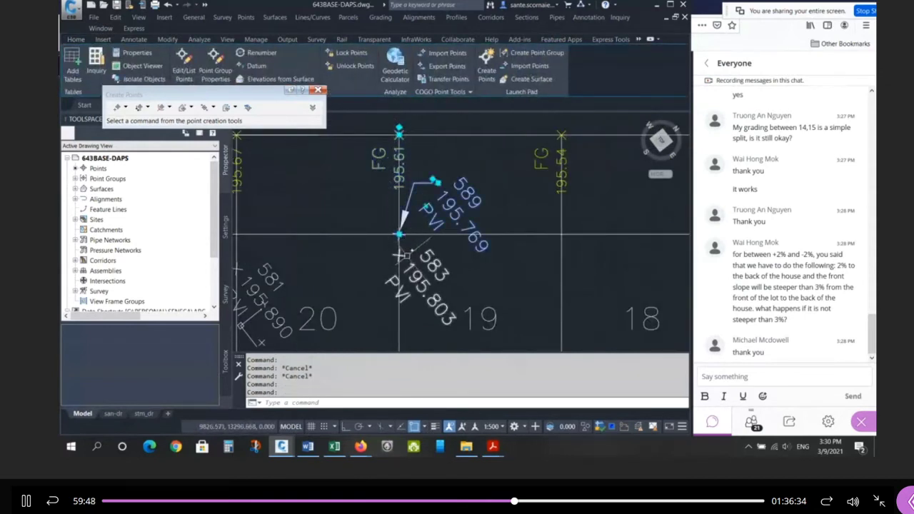
left_click(405, 253)
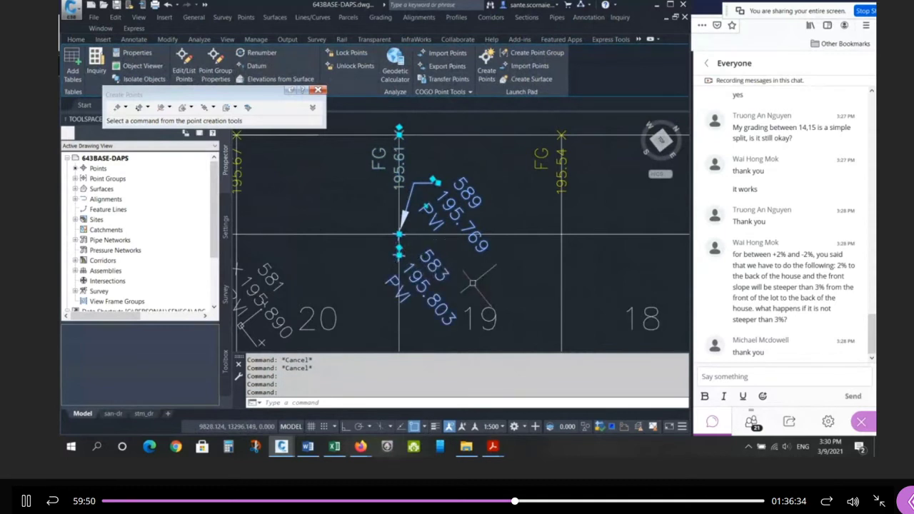
key("Escape")
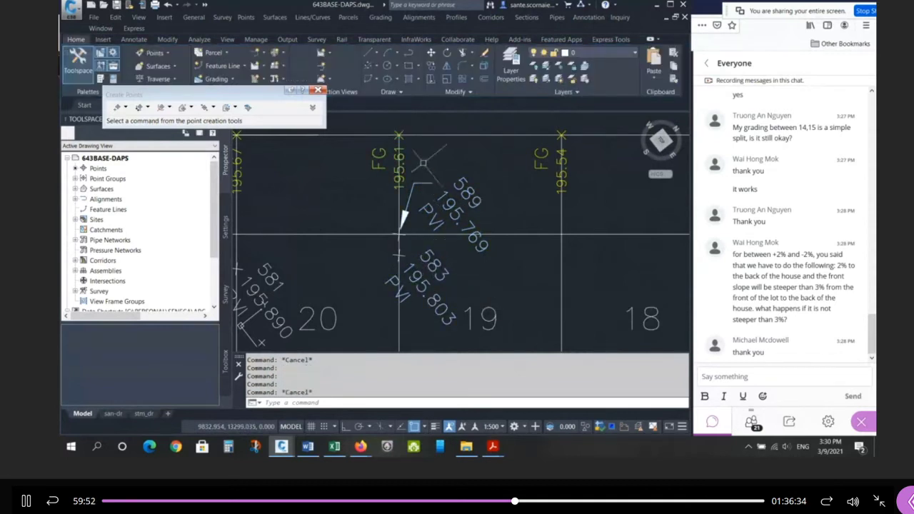
left_click(413, 230)
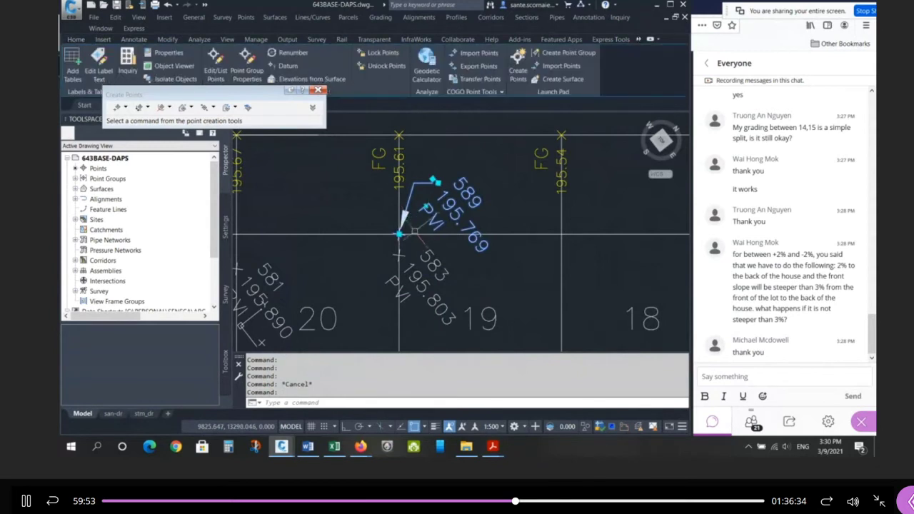
key("Escape")
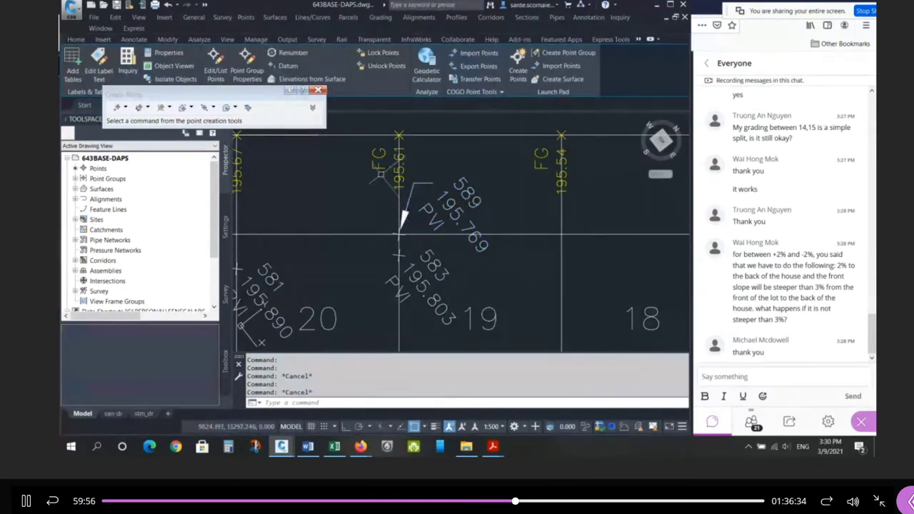
key("Escape")
left_click(404, 268)
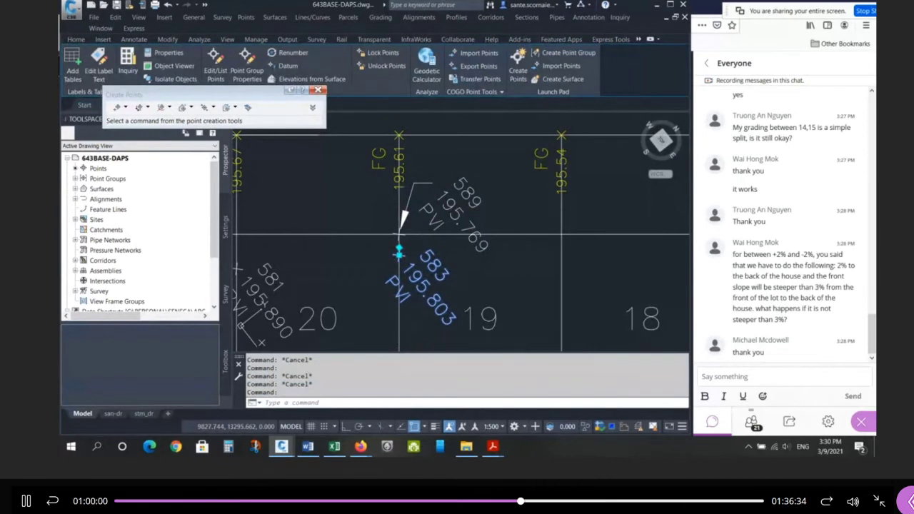
key("Escape")
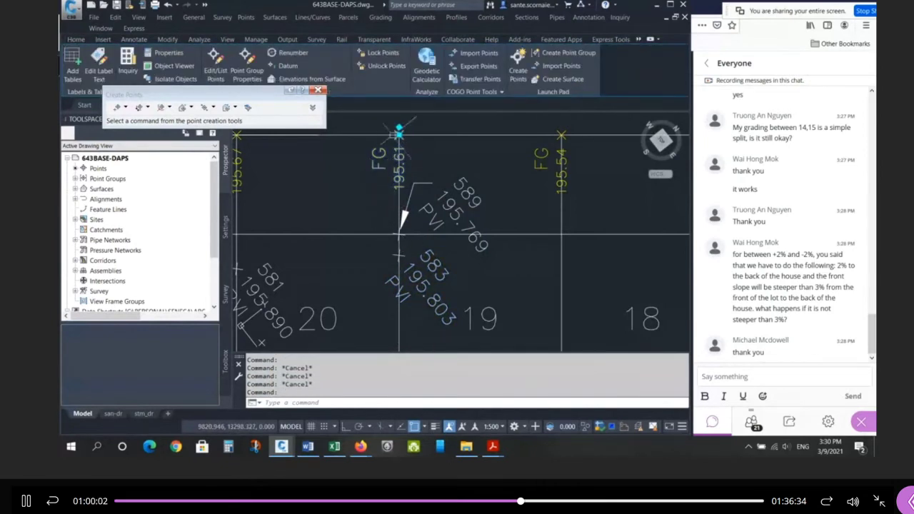
Highlight points 589 and 583 up close, and examine them against the full depth of lots 19 and 20
scroll(429, 251, "up", 4)
left_click(364, 205)
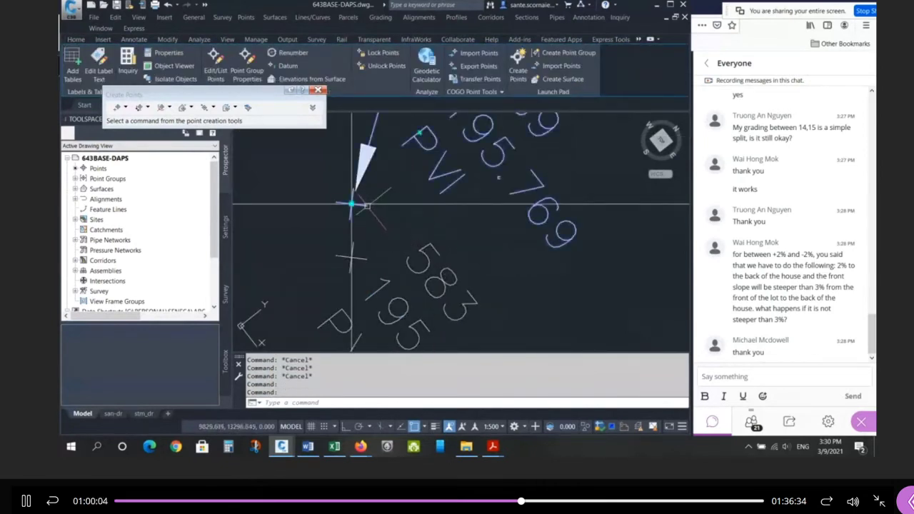
left_click(364, 258)
scroll(363, 257, "down", 5)
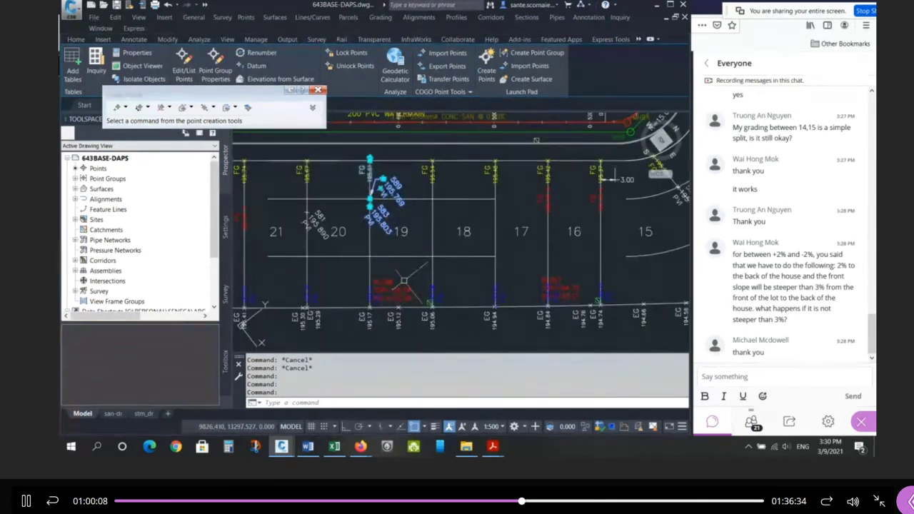
key("Escape")
key("Escape")
Trace the grade from the front FG point through points 589 and 583 to the rear lot line, and clear the selection
scroll(351, 180, "up", 4)
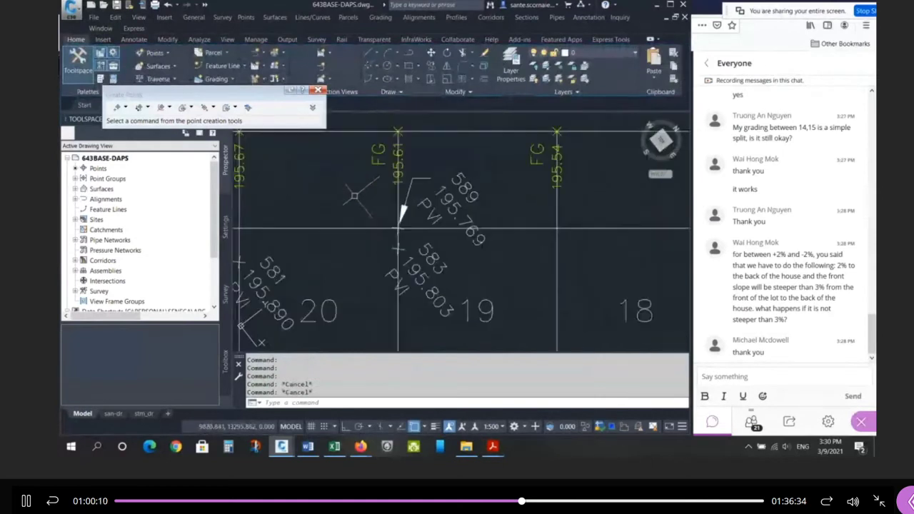
left_click(401, 207)
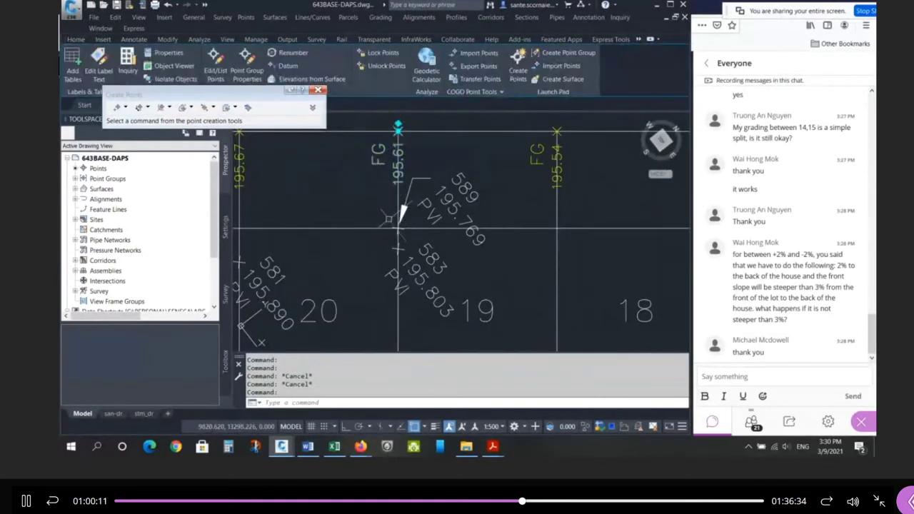
left_click(402, 212)
left_click(405, 256)
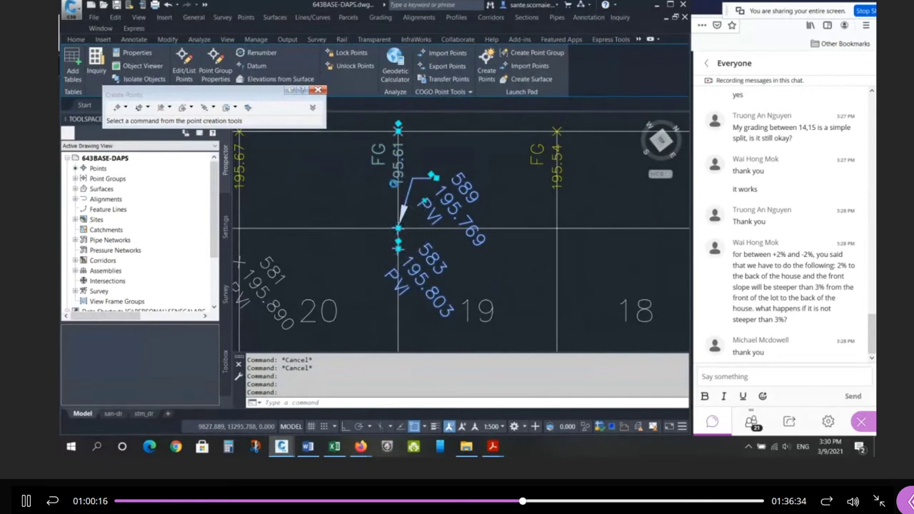
scroll(406, 256, "down", 4)
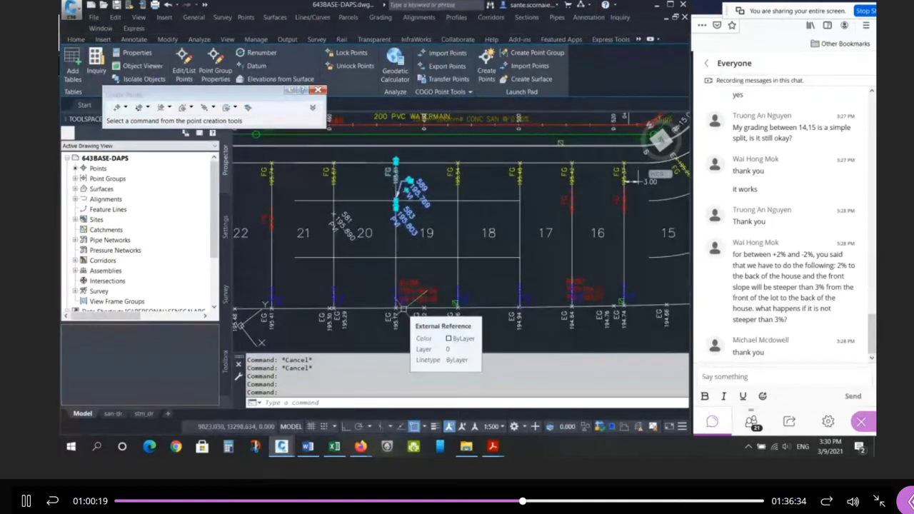
key("Escape")
key("Escape")
key("Escape")
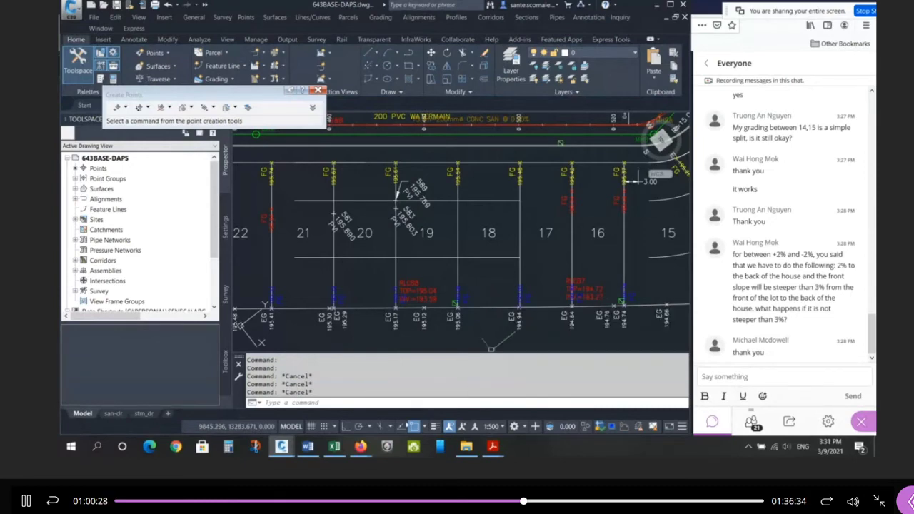
Switch to the Excel lot grading calculation sheet and set the minimum lot depth in cell J27 to 32
left_click(335, 447)
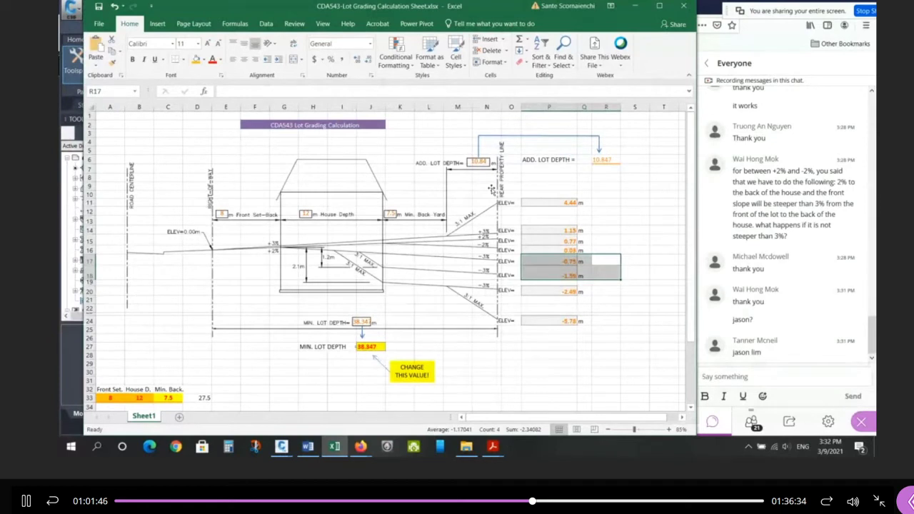
left_click(367, 347)
type("32")
key("Return")
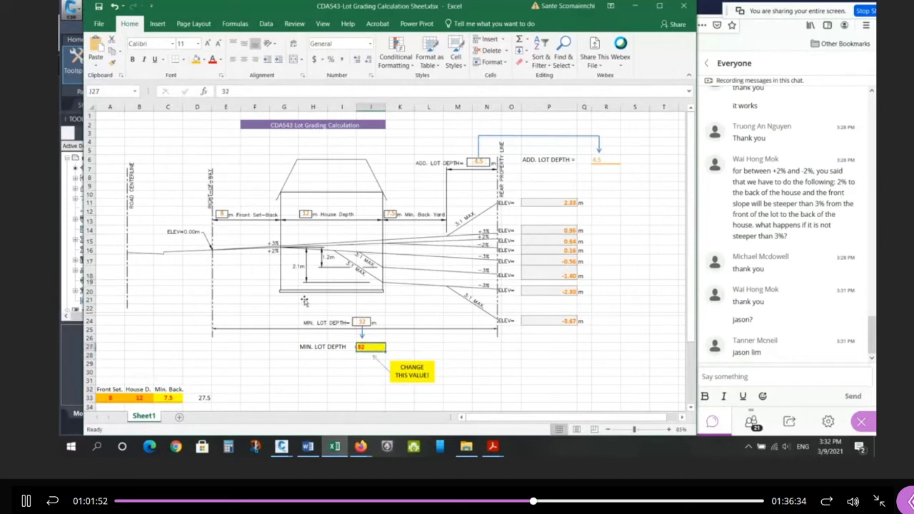
Set the minimum lot depth in cell J27 to 35
key("Up")
type("35")
key("Return")
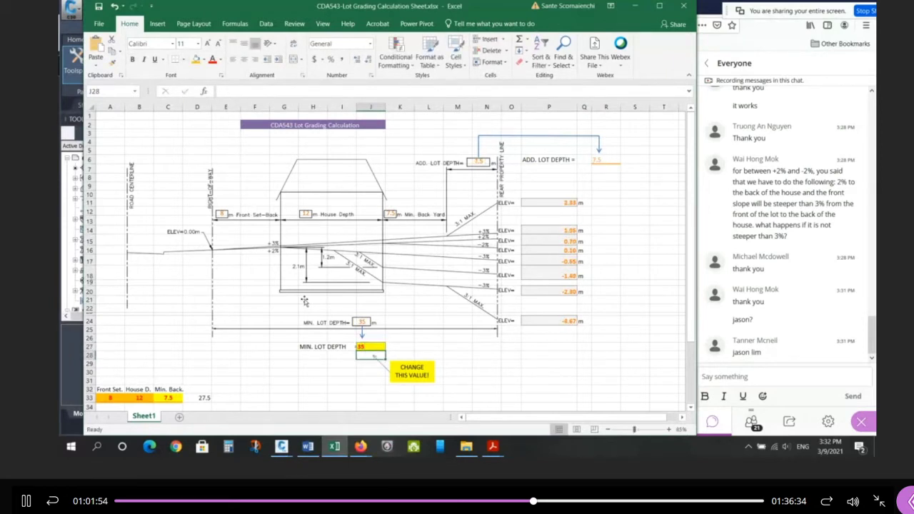
Inspect the cell link of the minimum lot depth text box in the diagram and reselect the depth input cell J27
left_click(359, 322)
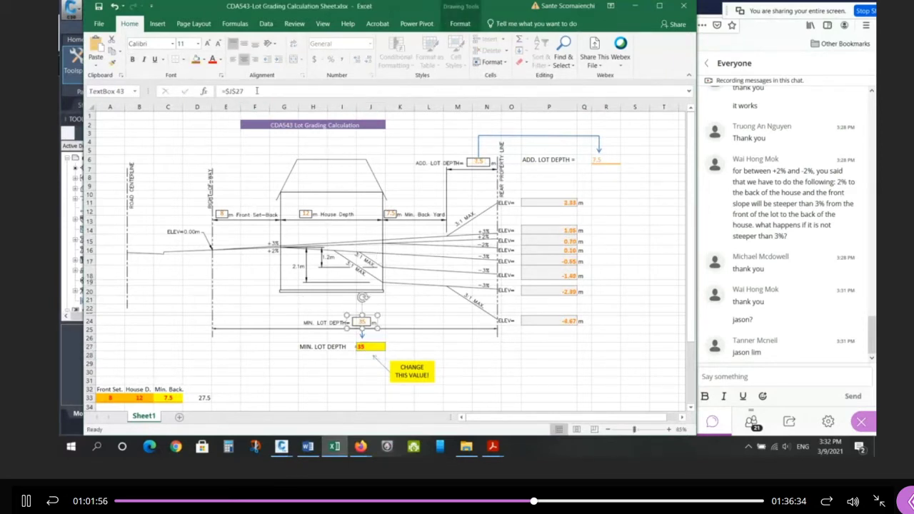
left_click(370, 352)
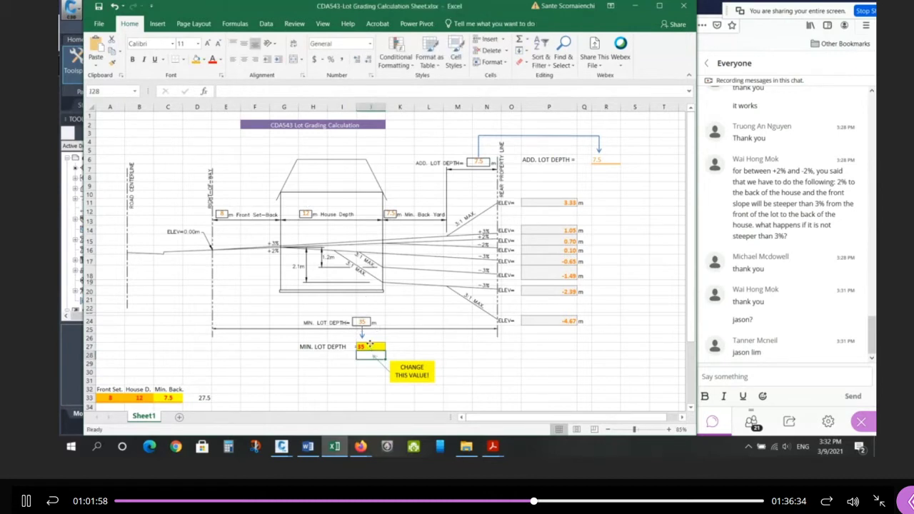
left_click(370, 346)
left_click(371, 349)
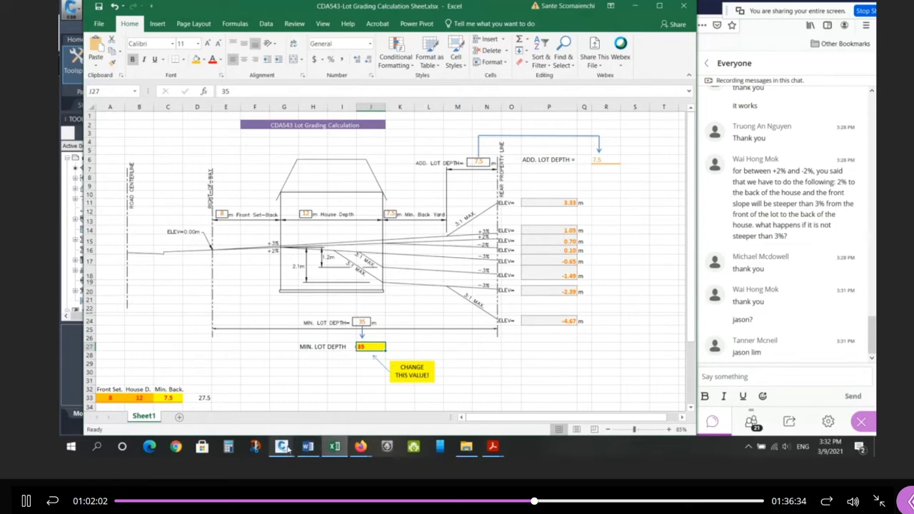
Switch to Civil 3D and bring up the 643BASE-DAPS drawing, showing the whole subdivision
mouse_move(285, 448)
left_click(307, 411)
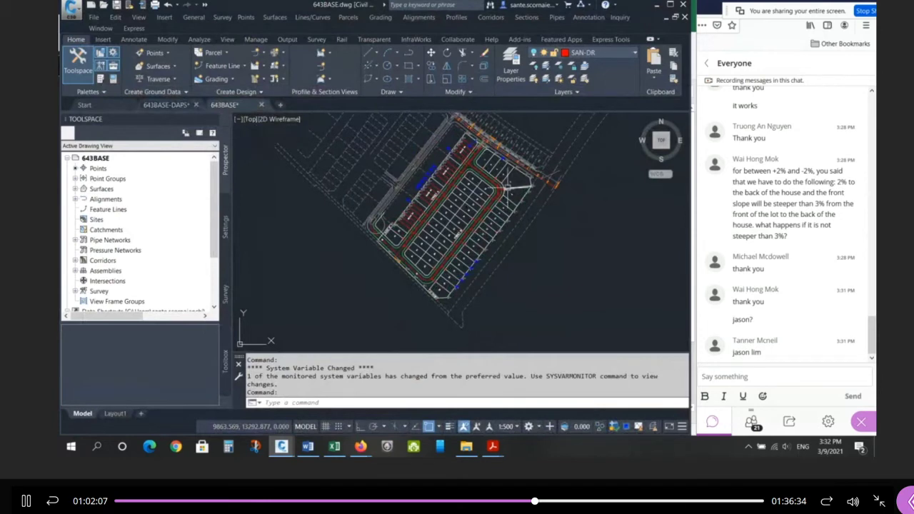
left_click(184, 107)
scroll(479, 271, "down", 6)
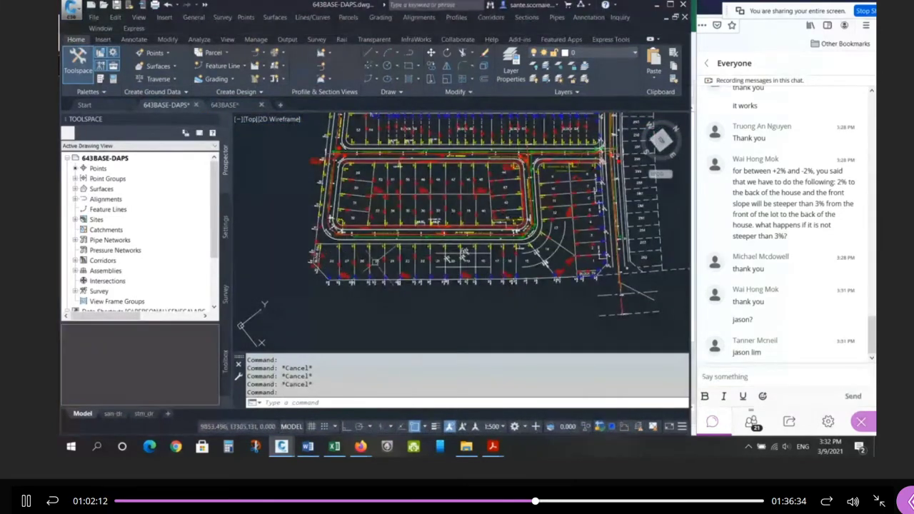
Measure the lot depth along the line between lots 27 and 28 with DIST, from endpoint to endpoint
scroll(462, 254, "up", 3)
type("di")
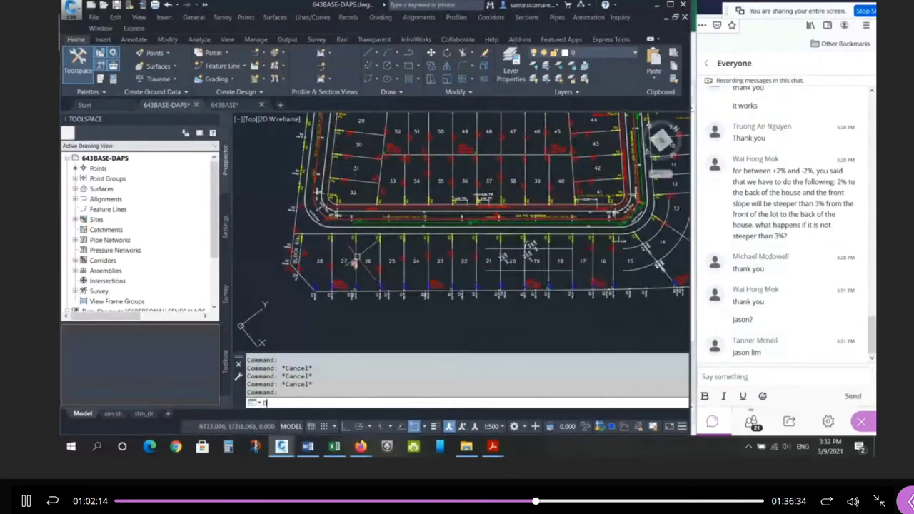
key("Return")
right_click(347, 241, "shift")
left_click(371, 82)
left_click(333, 235)
right_click(336, 285, "shift")
left_click(364, 125)
left_click(334, 291)
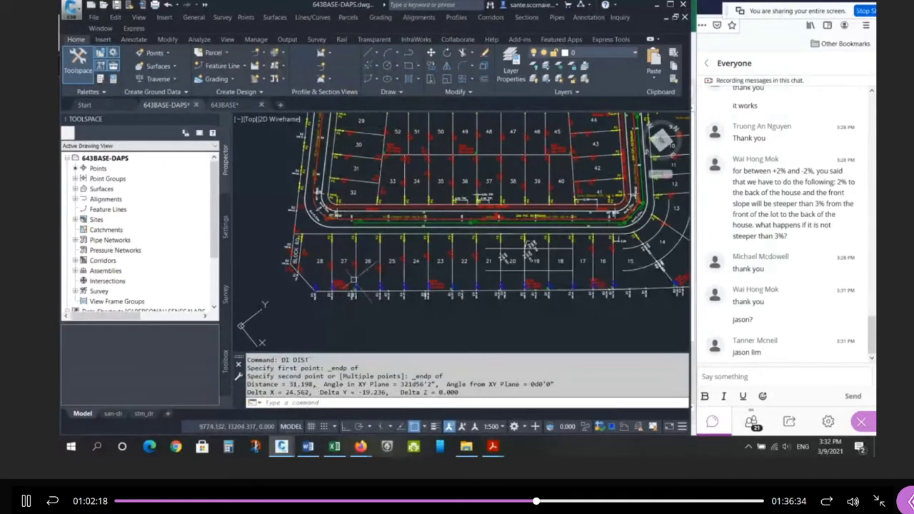
Measure the lot depth along the line between lots 15 and 16 with DIST, from endpoint to endpoint
key("Return")
right_click(630, 250, "shift")
left_click(659, 89)
left_click(615, 244)
right_click(616, 268, "shift")
left_click(645, 108)
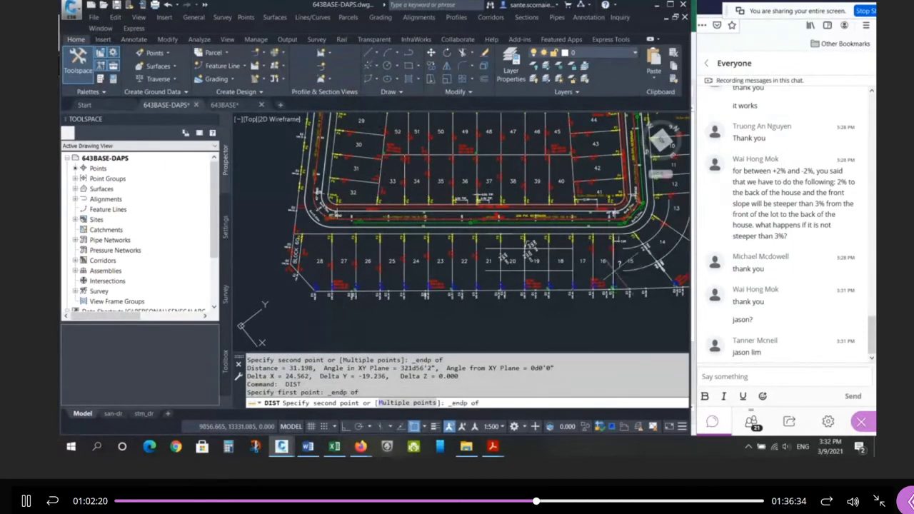
left_click(616, 270)
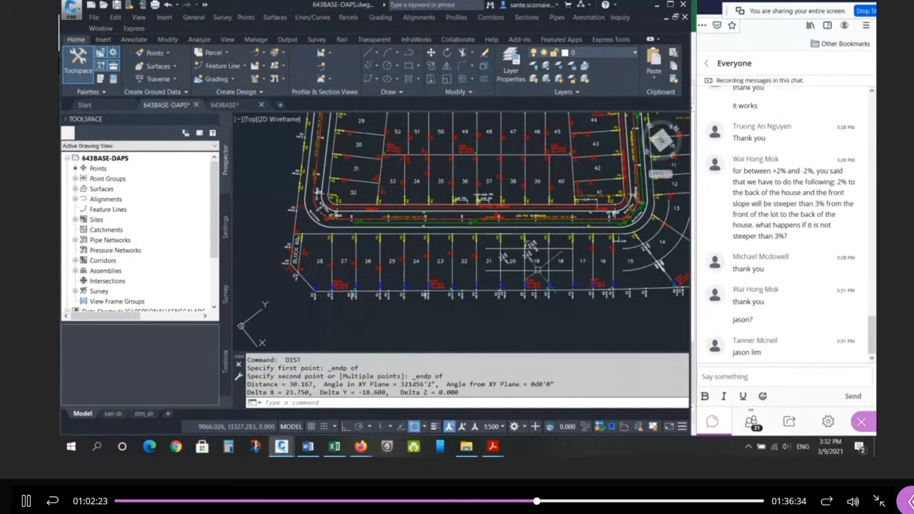
Switch to the Excel lot grading sheet, set the minimum lot depth in cell J27 to 31, and return to the drawing
left_click(335, 447)
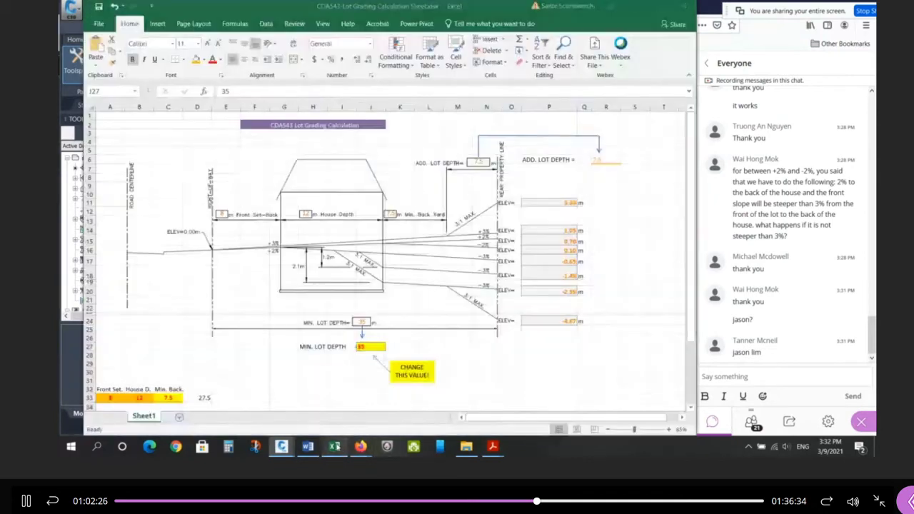
type("31")
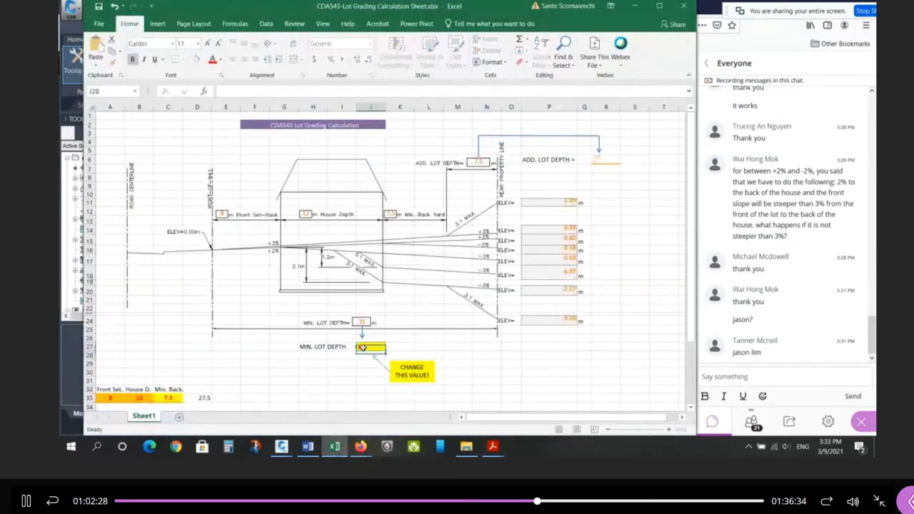
key("Return")
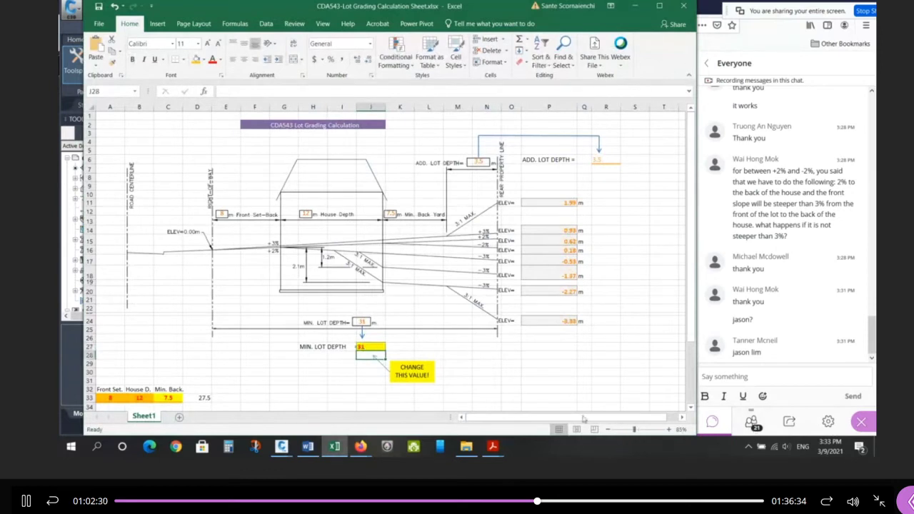
left_click(368, 347)
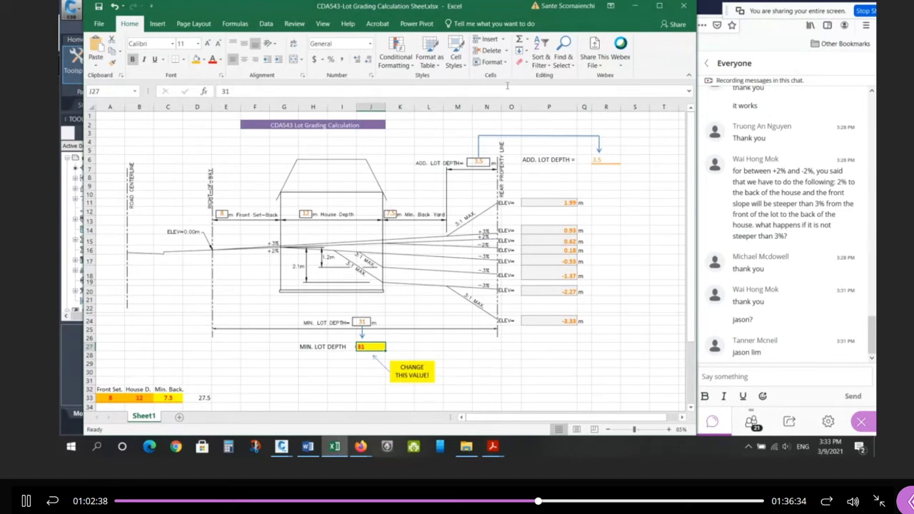
left_click(635, 6)
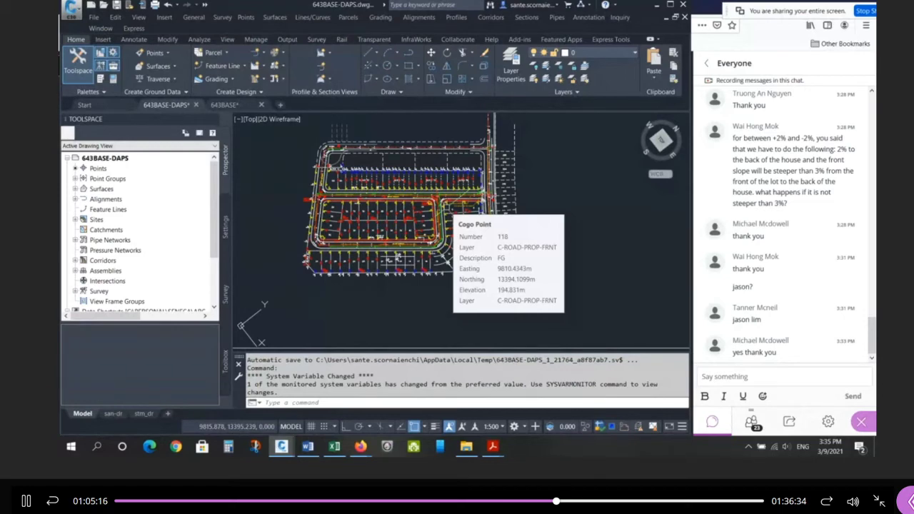
Examine the clouded grades along the shared rear lot line in W2021-REAR-YARD-GRADING-sketch.pdf with the comments hidden
left_click(788, 422)
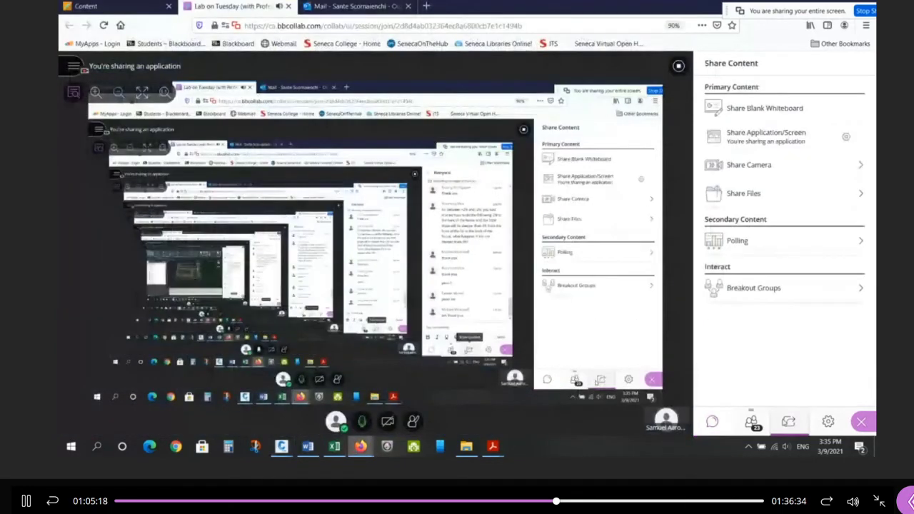
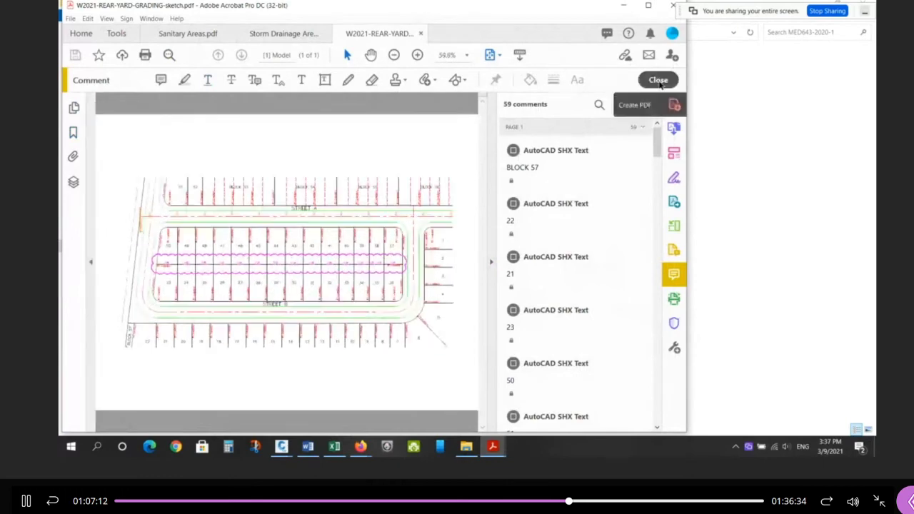
left_click(658, 80)
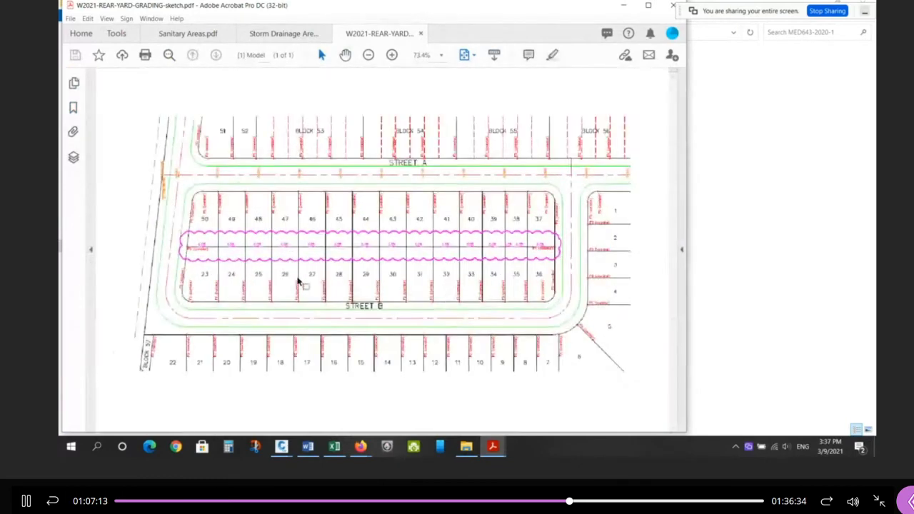
scroll(298, 282, "up", 1, "ctrl")
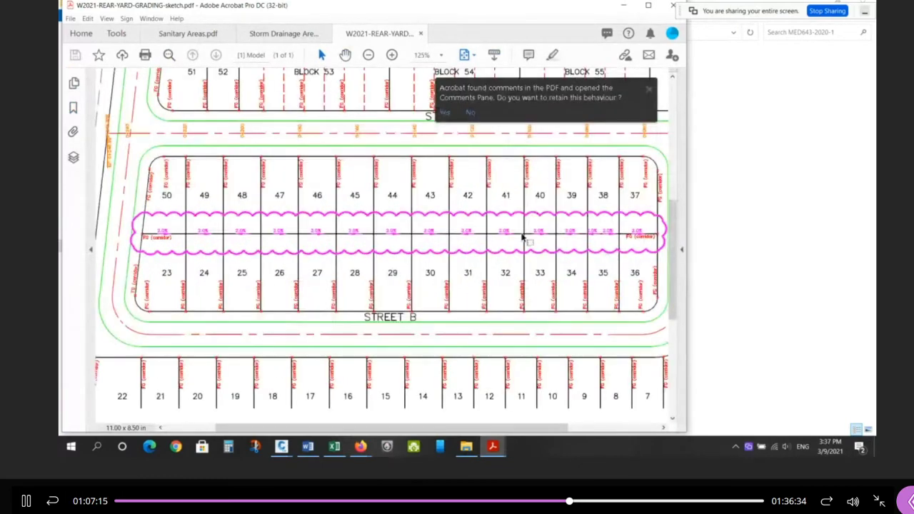
scroll(523, 236, "down", 1, "ctrl")
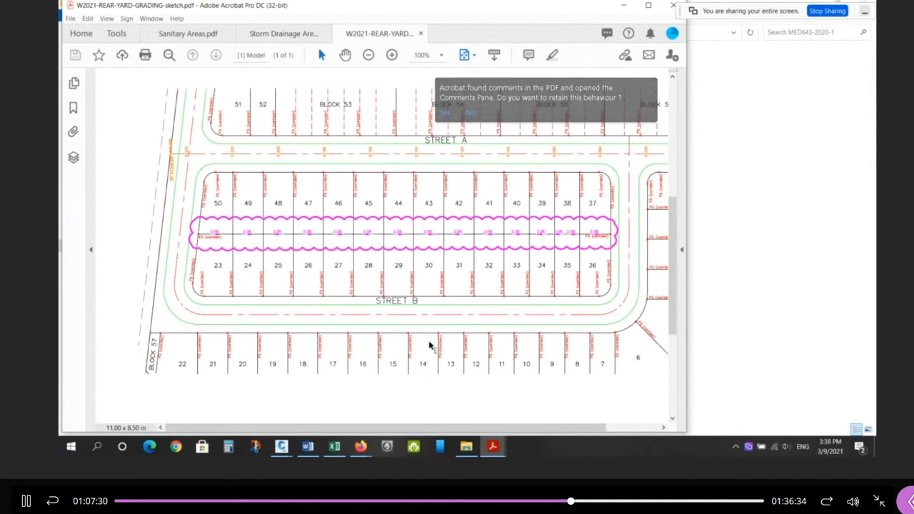
scroll(404, 347, "down", 1, "ctrl")
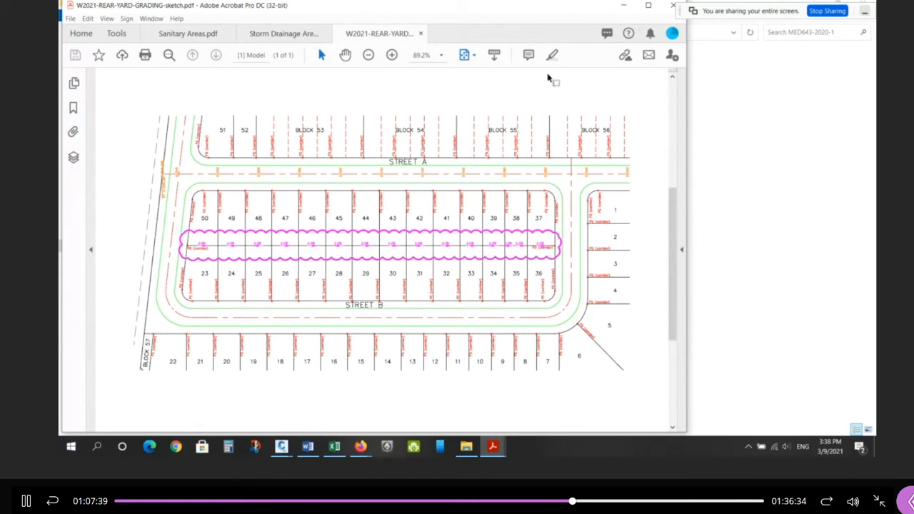
left_click(624, 6)
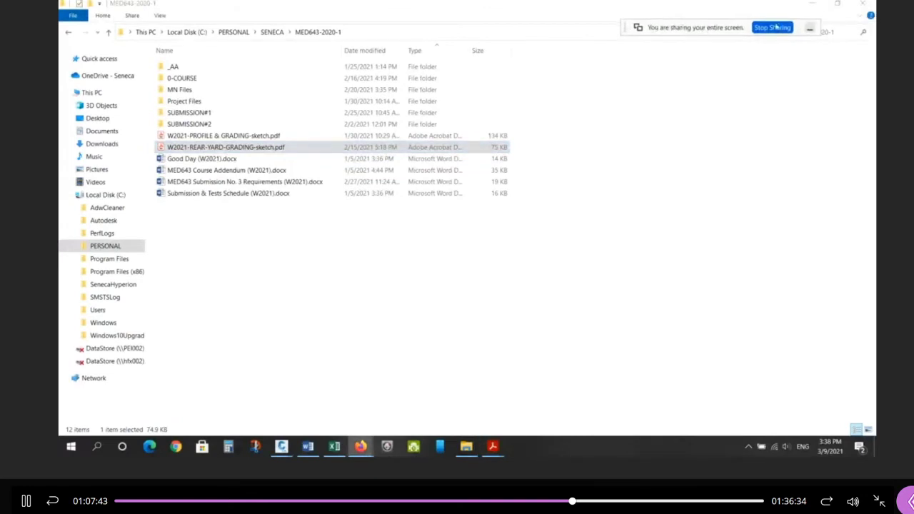
Return to Civil 3D and bring up the 643BASE drawing
left_click(810, 5)
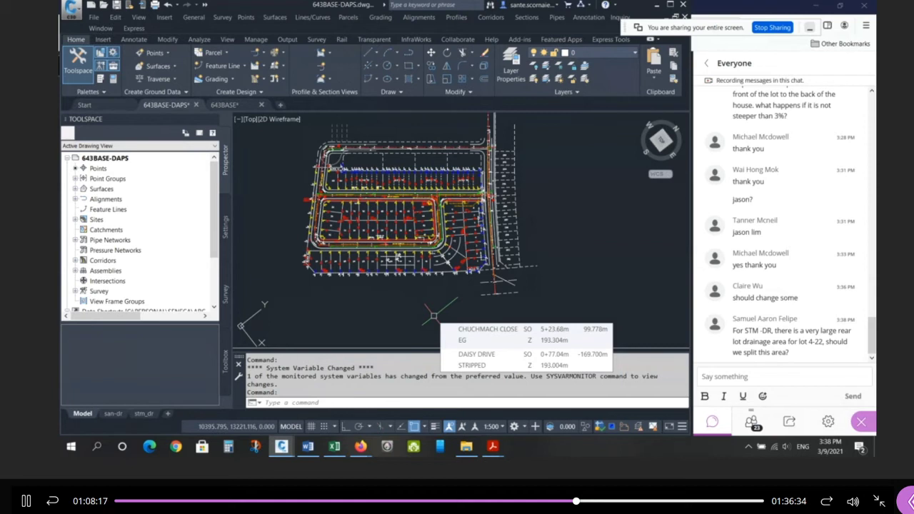
scroll(434, 315, "up", 3)
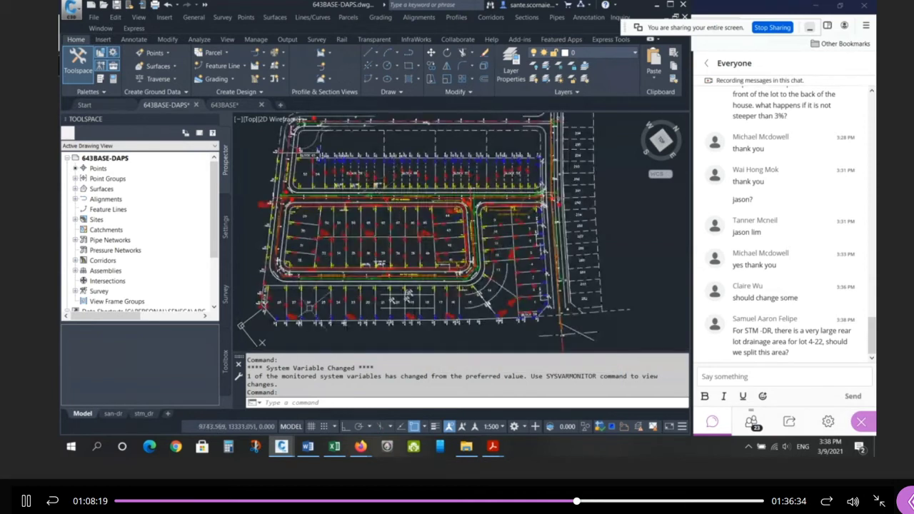
left_click(225, 104)
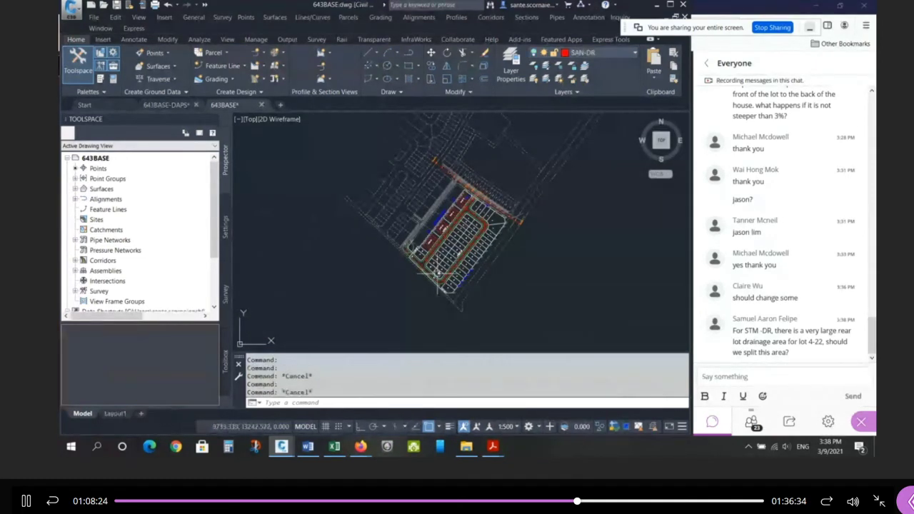
Align the UCS to the front lot line of lots 48 and 49, using the object option
type("ucs")
key("Return")
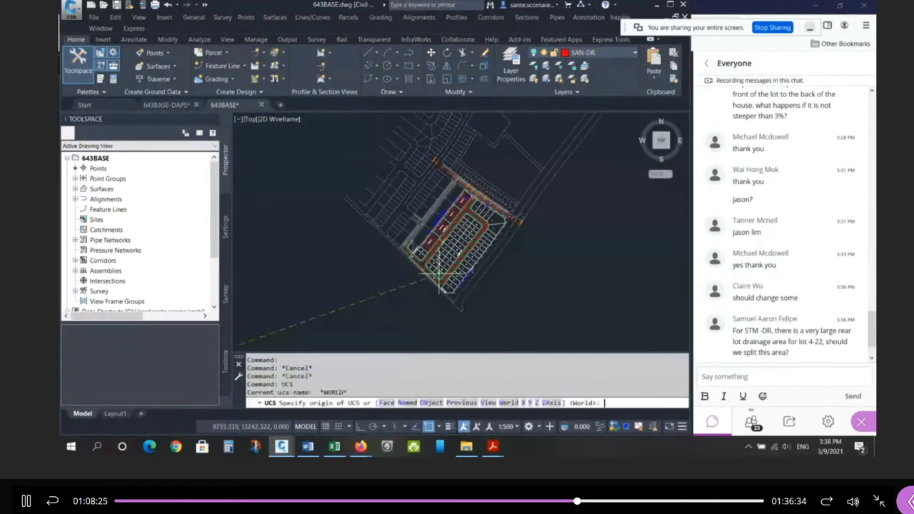
type("o")
key("Return")
scroll(424, 256, "up", 5)
scroll(425, 257, "up", 2)
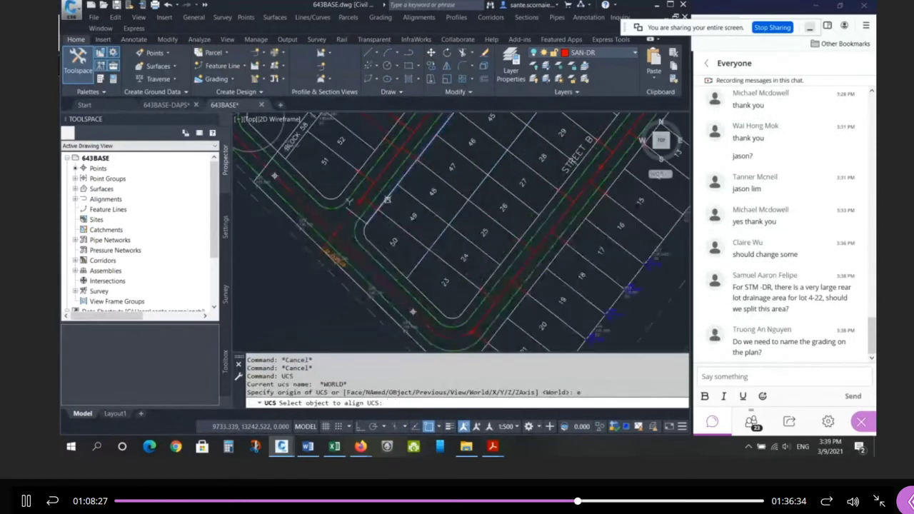
Set the view to the plan of the current UCS and frame the subdivision lots along Street A and Street B
type("plan")
key("Return")
key("Return")
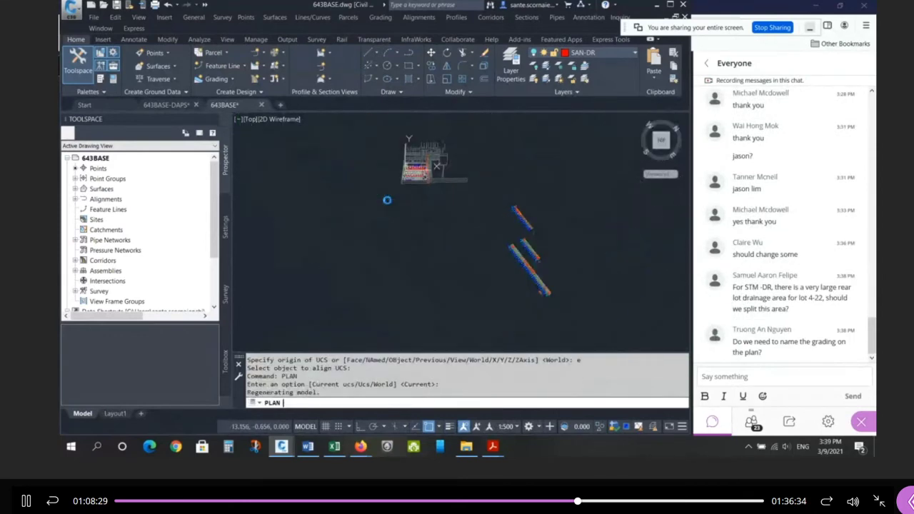
scroll(566, 188, "up", 5)
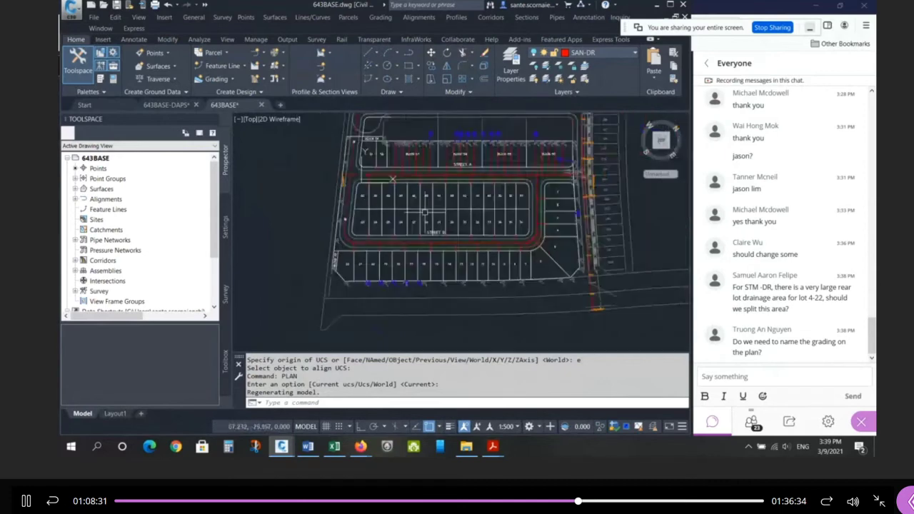
key("Escape")
scroll(568, 189, "down", 2)
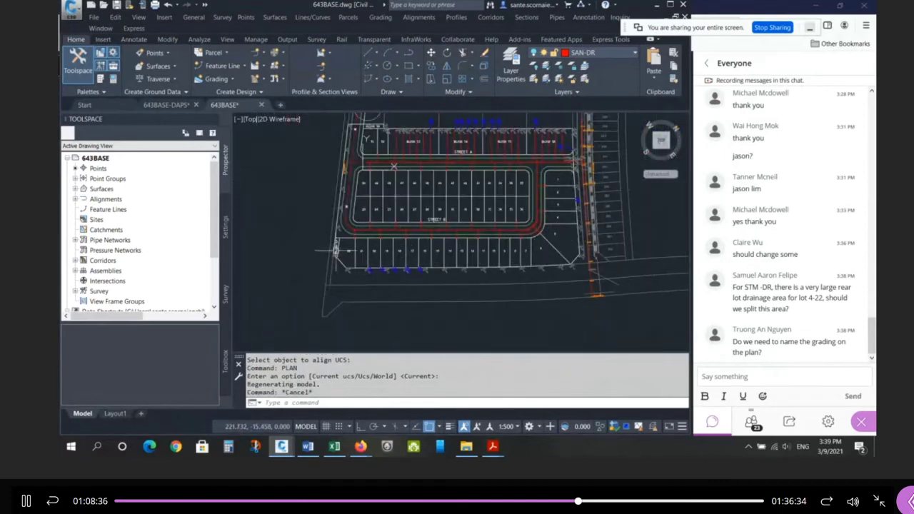
scroll(340, 250, "up", 1)
scroll(325, 251, "down", 1)
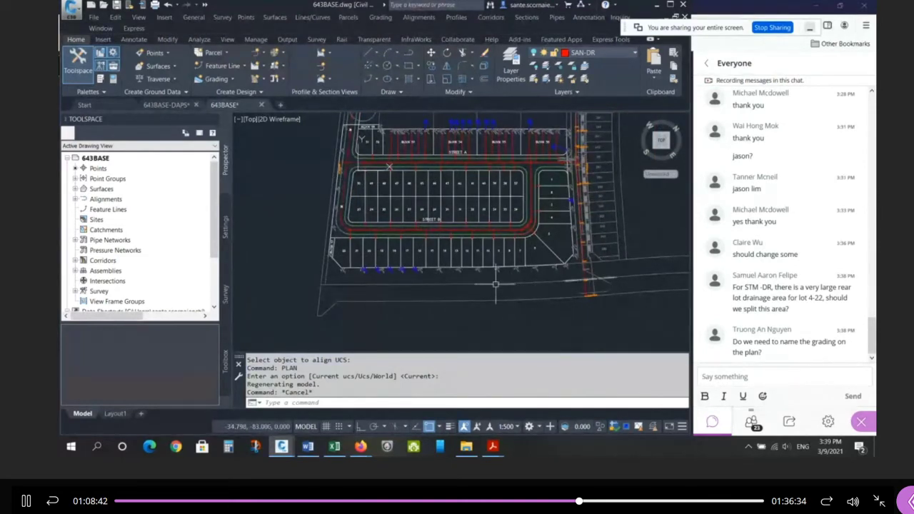
Switch to Storm Drainage Areas.pdf in Acrobat and locate the drainage areas along Louis St. Laurent Avenue
mouse_move(410, 293)
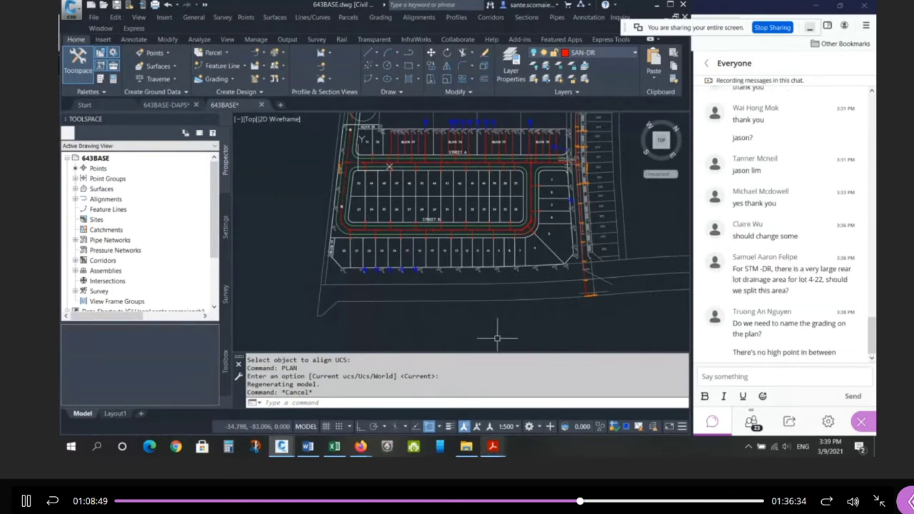
mouse_move(498, 449)
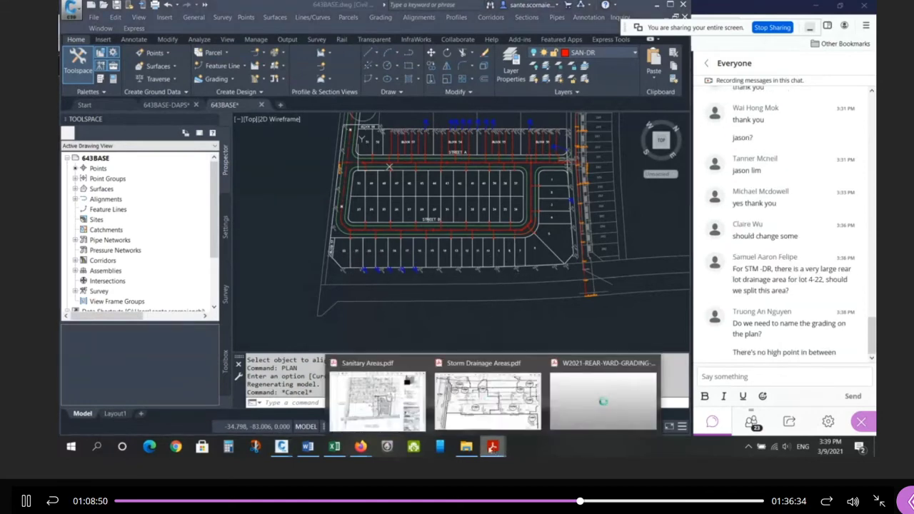
left_click(470, 412)
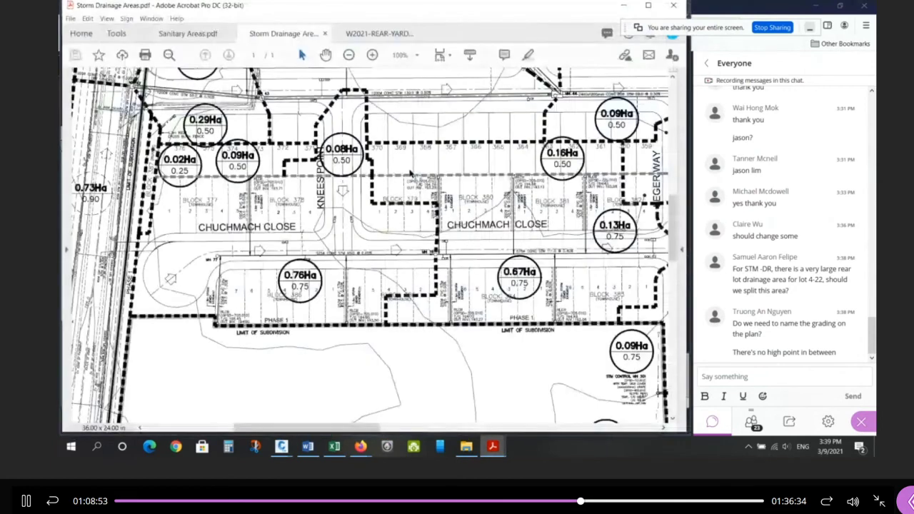
scroll(410, 173, "down", 2)
scroll(463, 213, "down", 3)
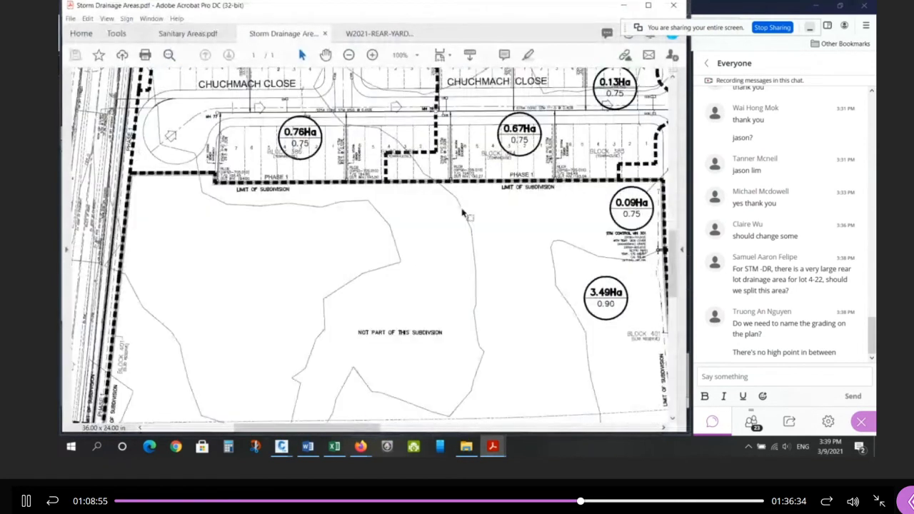
scroll(462, 213, "down", 4)
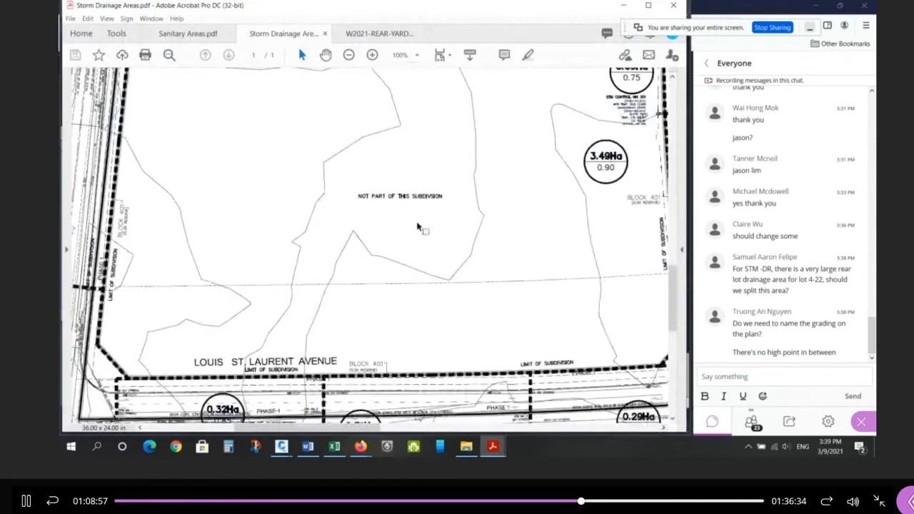
scroll(417, 227, "down", 3)
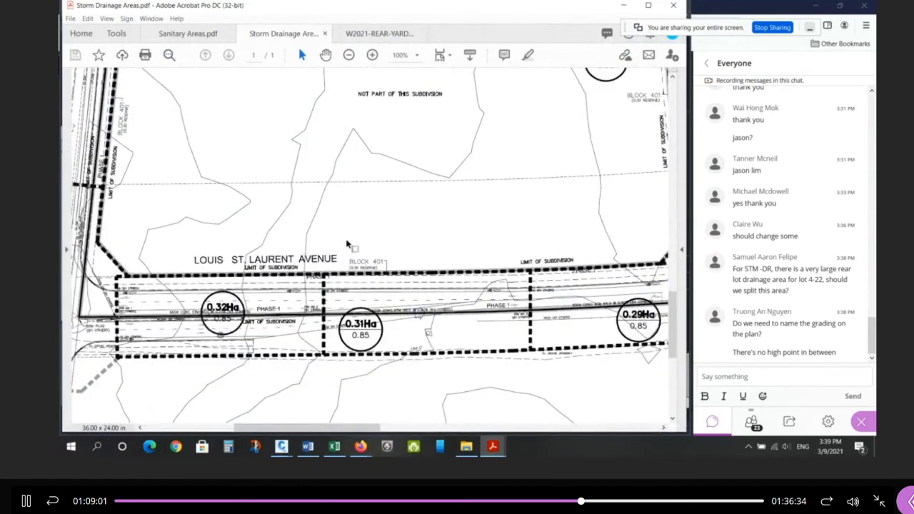
Examine how the storm drainage areas along Louis St. Laurent Avenue are divided, including the 0.32Ha, 0.31Ha and 0.29Ha areas
scroll(295, 229, "down", 2, "ctrl")
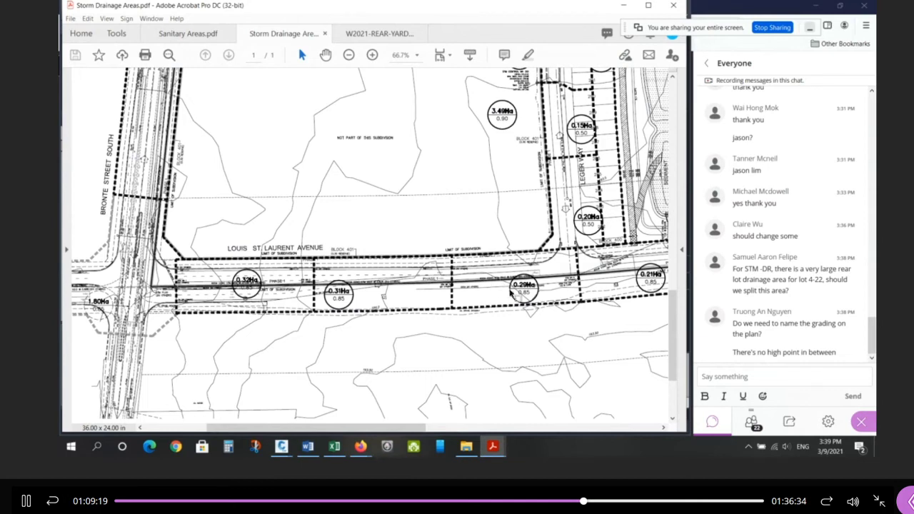
scroll(367, 292, "down", 1, "ctrl")
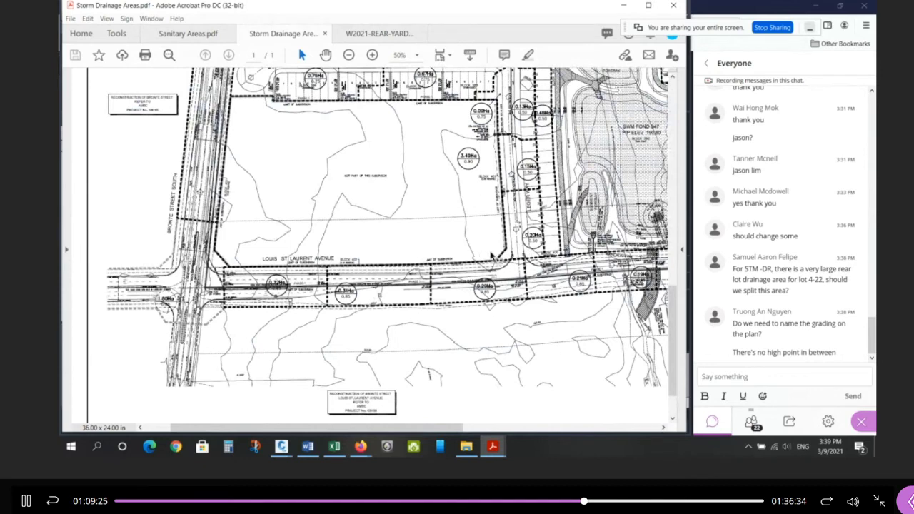
scroll(404, 291, "up", 1, "ctrl")
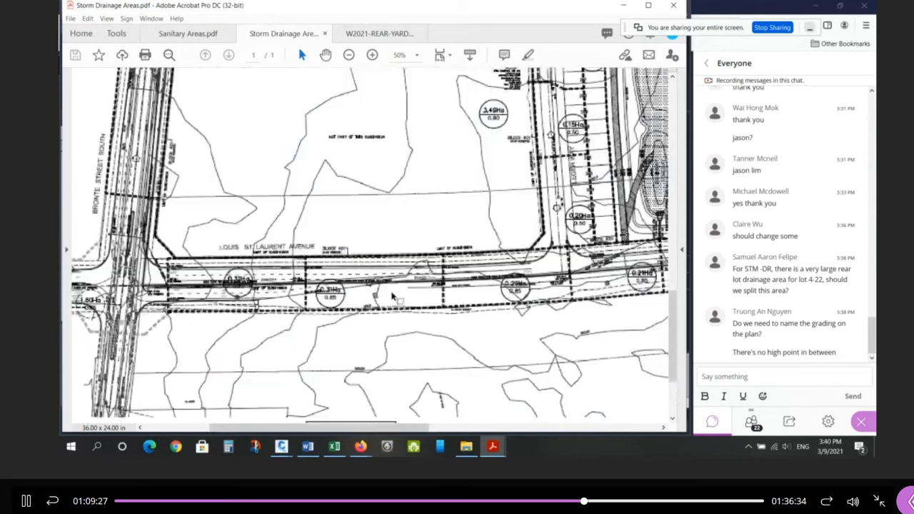
scroll(391, 296, "up", 1, "ctrl")
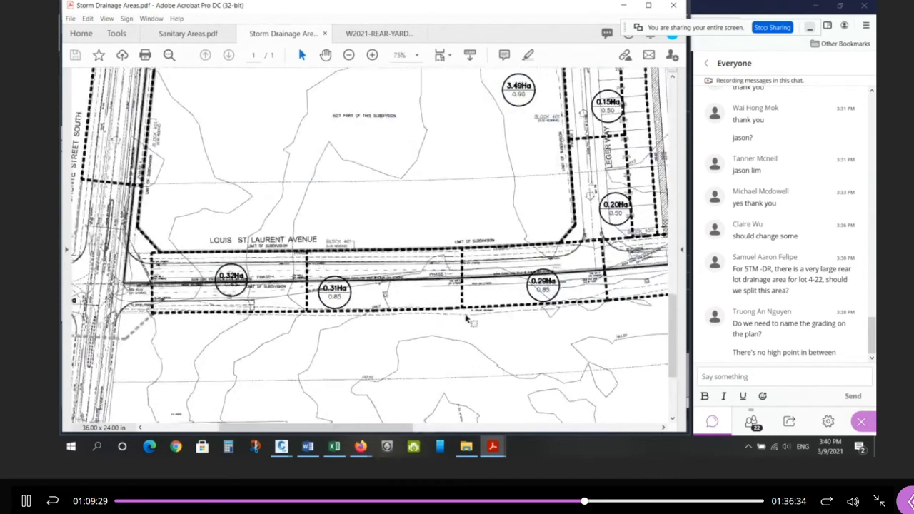
scroll(421, 214, "down", 1)
scroll(411, 202, "down", 1)
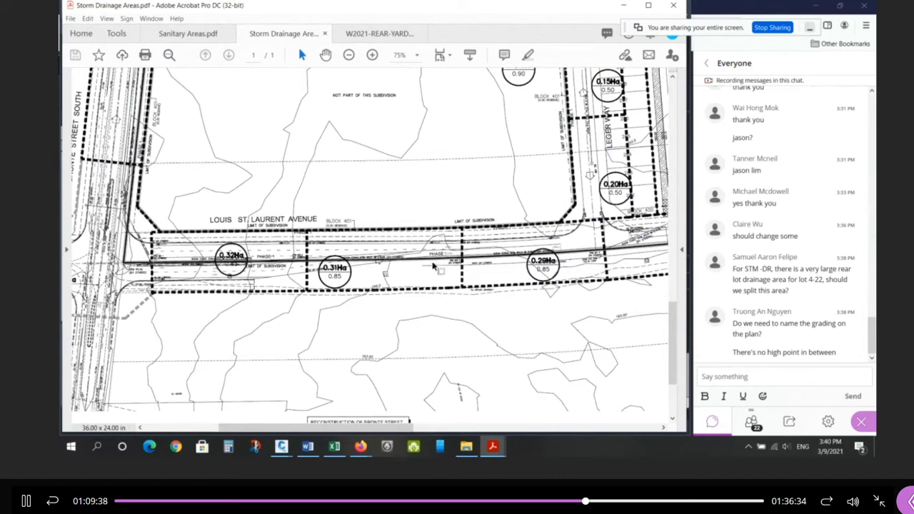
scroll(308, 254, "up", 2, "ctrl")
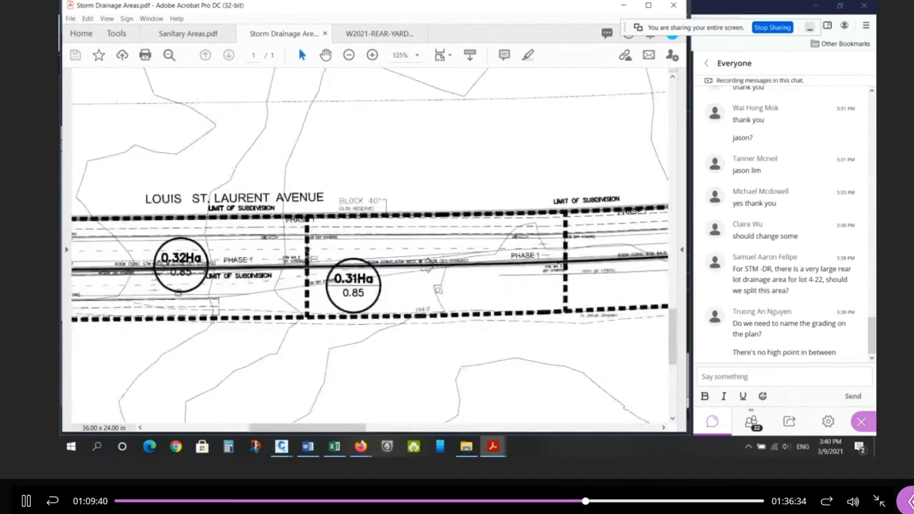
Examine where the drainage area boundaries fall relative to manholes STM MH 1, 2 and 3 along Louis St. Laurent Avenue
scroll(306, 255, "down", 2, "ctrl")
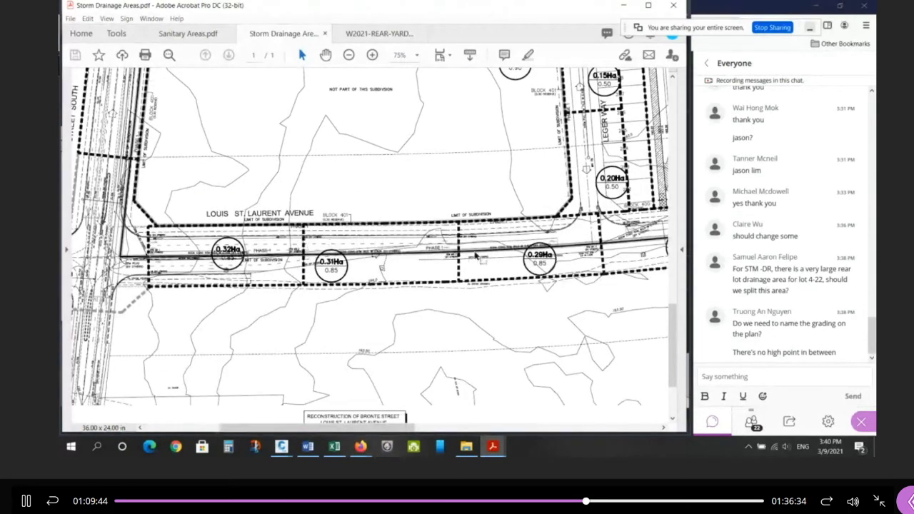
scroll(473, 255, "up", 3, "ctrl")
scroll(471, 254, "up", 4, "ctrl")
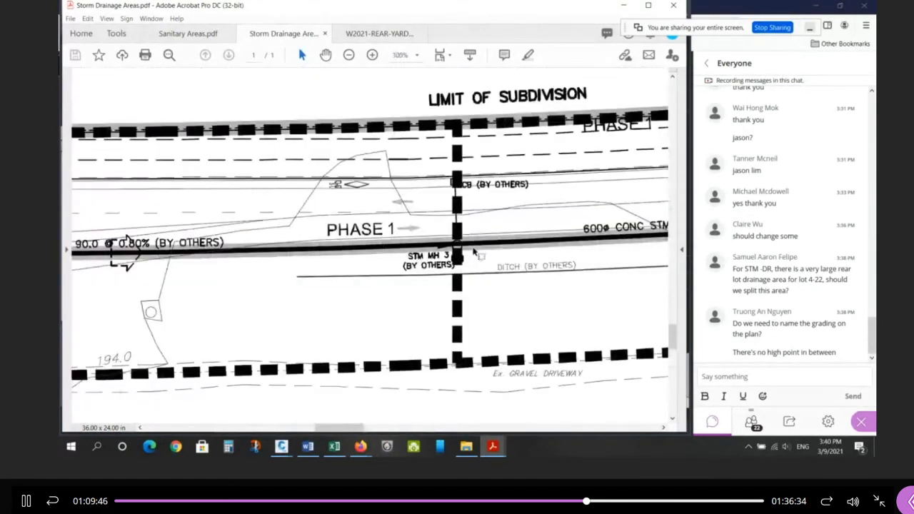
scroll(460, 255, "down", 1, "ctrl")
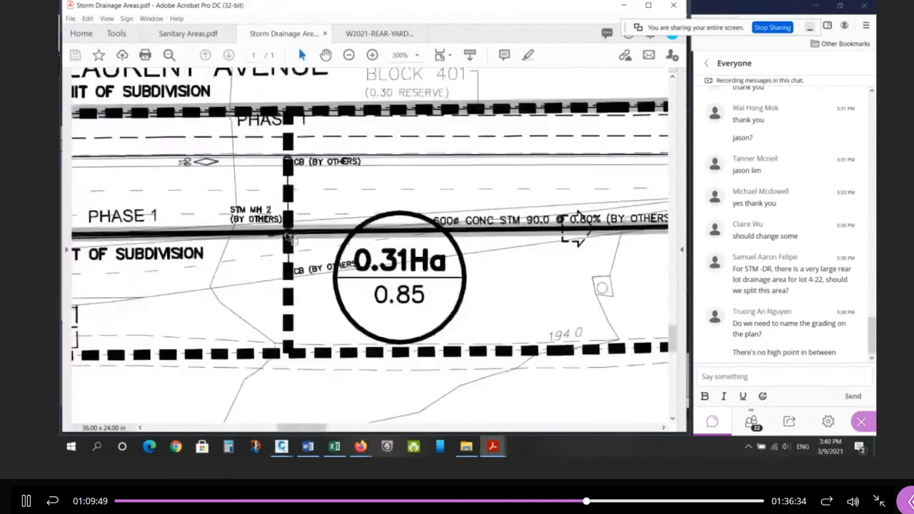
scroll(289, 239, "down", 5, "ctrl")
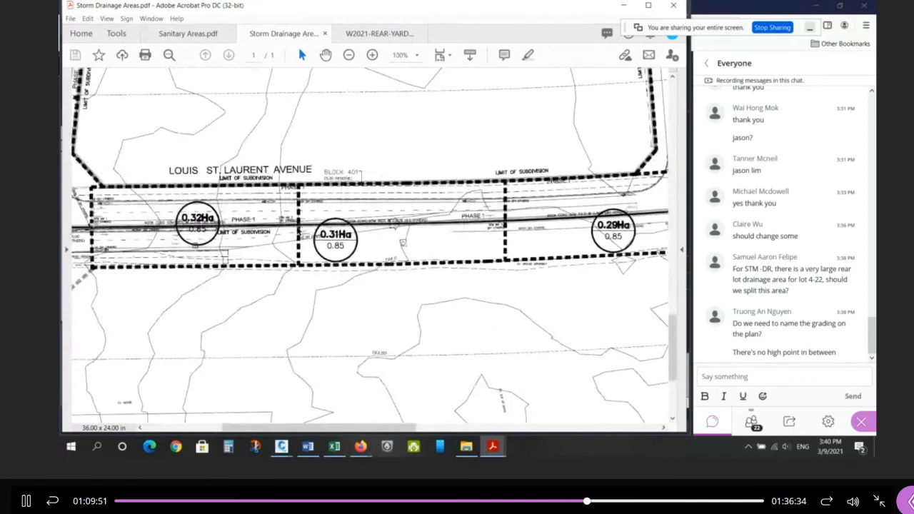
scroll(265, 236, "up", 5, "ctrl")
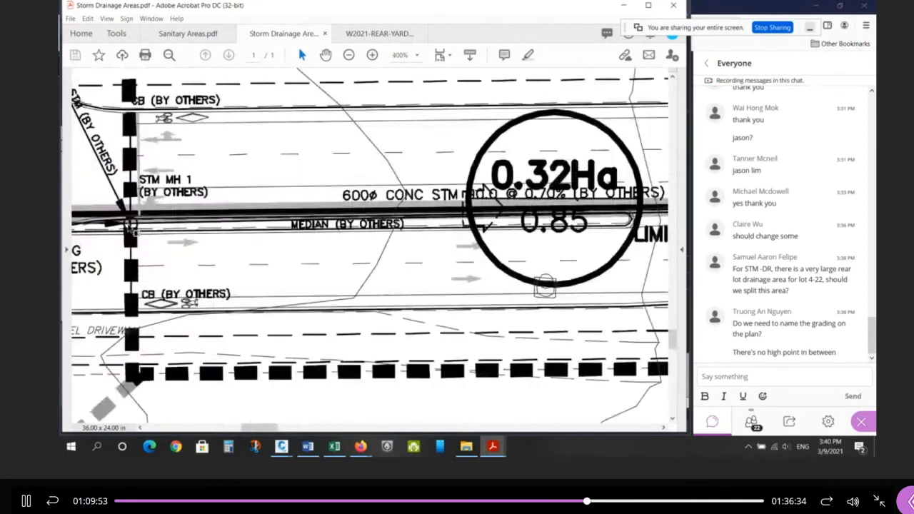
scroll(279, 216, "down", 6, "ctrl")
Switch to 643BASE.dwg in Civil 3D and reset the UCS to World
left_click(281, 446)
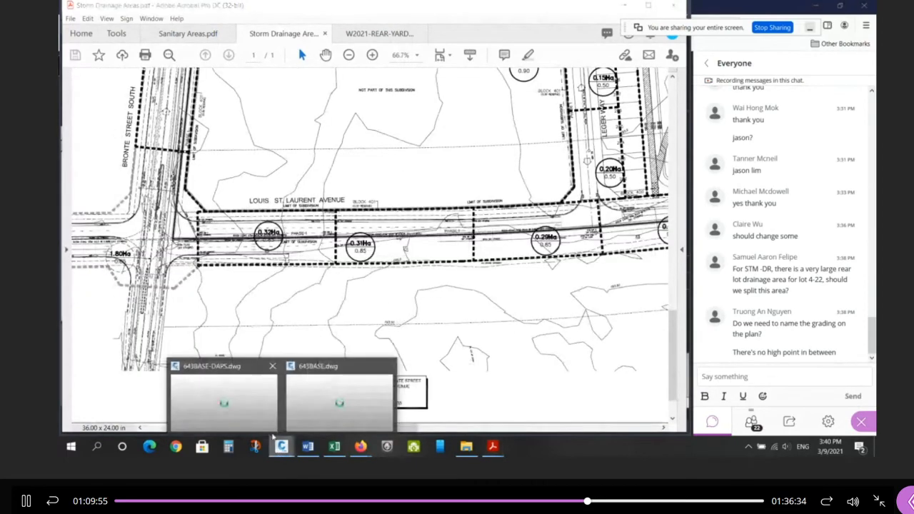
left_click(303, 407)
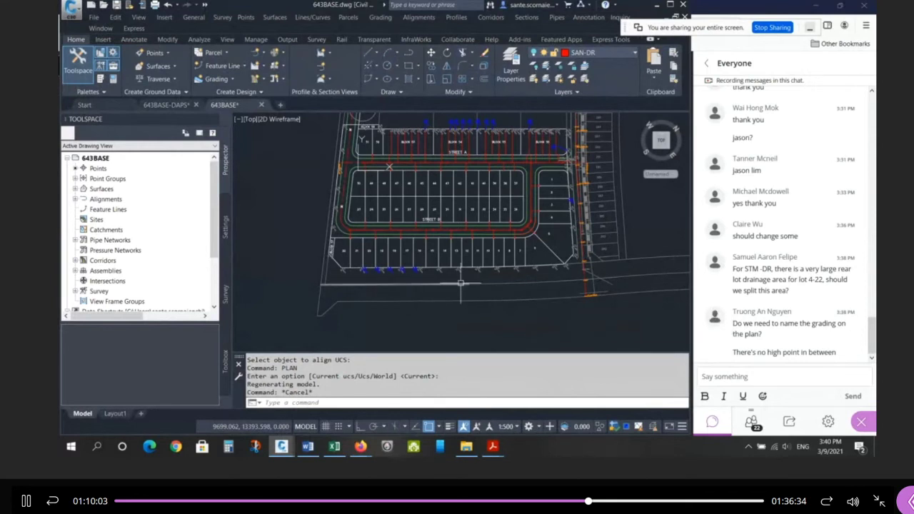
scroll(452, 278, "down", 4)
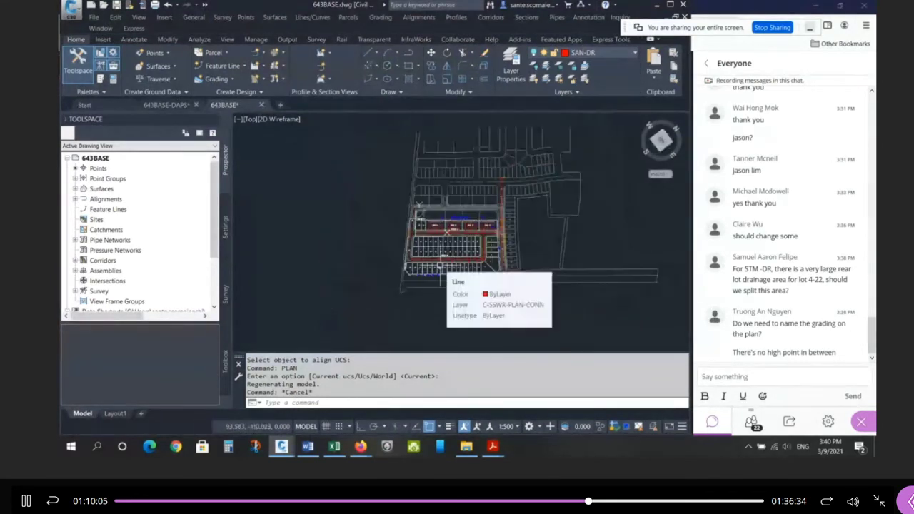
type("ucs")
key("Return")
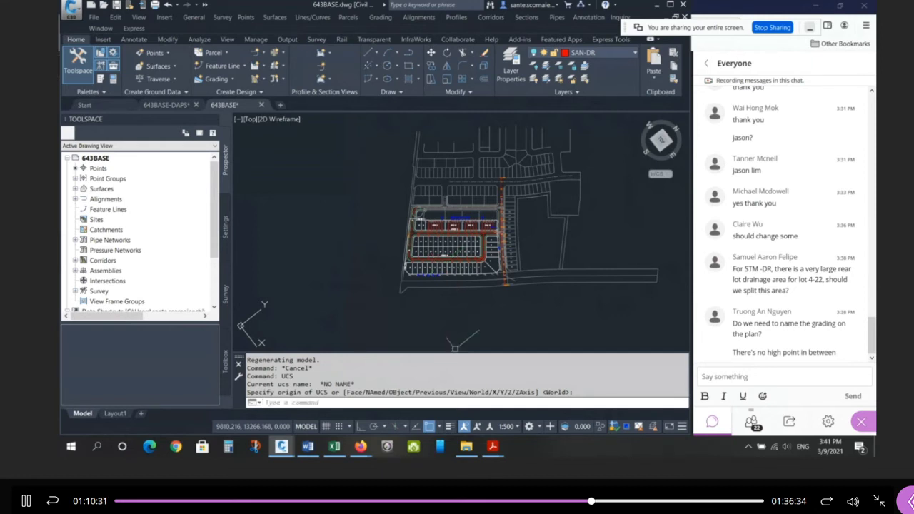
Examine lots 1 to 12 and the adjoining roads around the corner of the subdivision
left_click(500, 449)
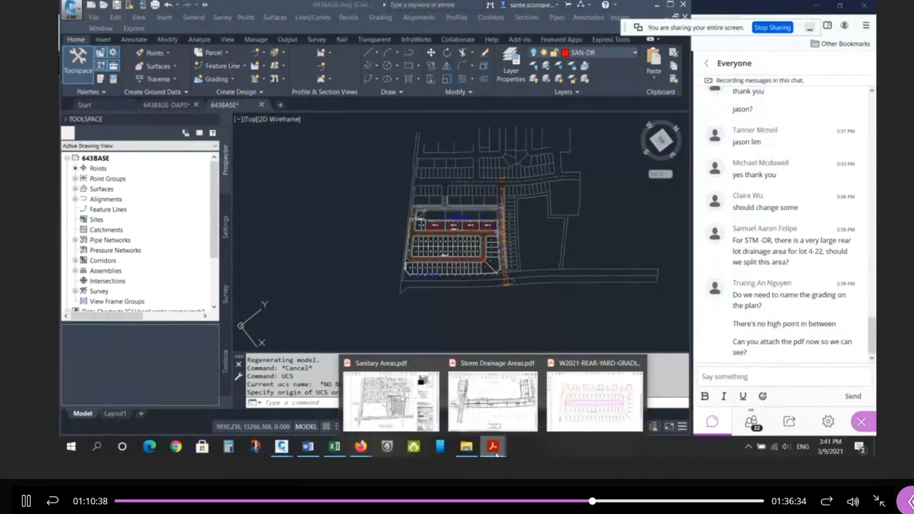
left_click(391, 320)
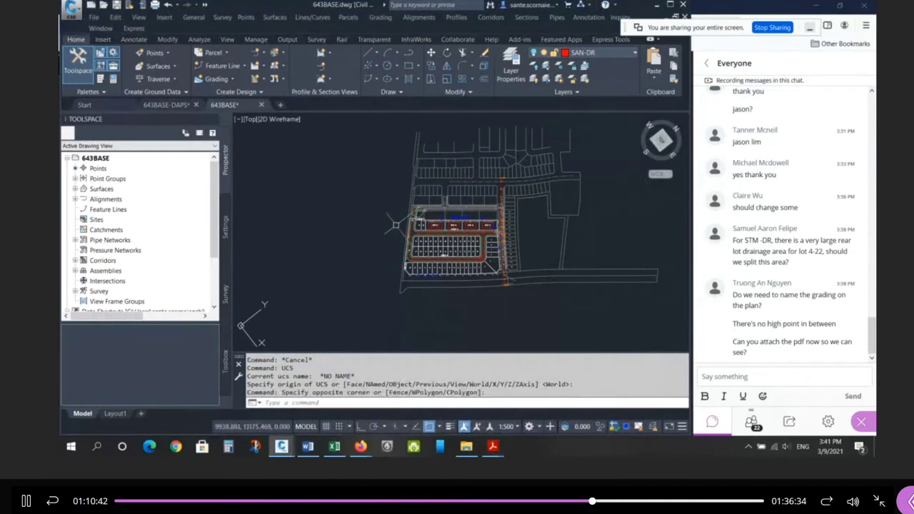
scroll(429, 242, "down", 3)
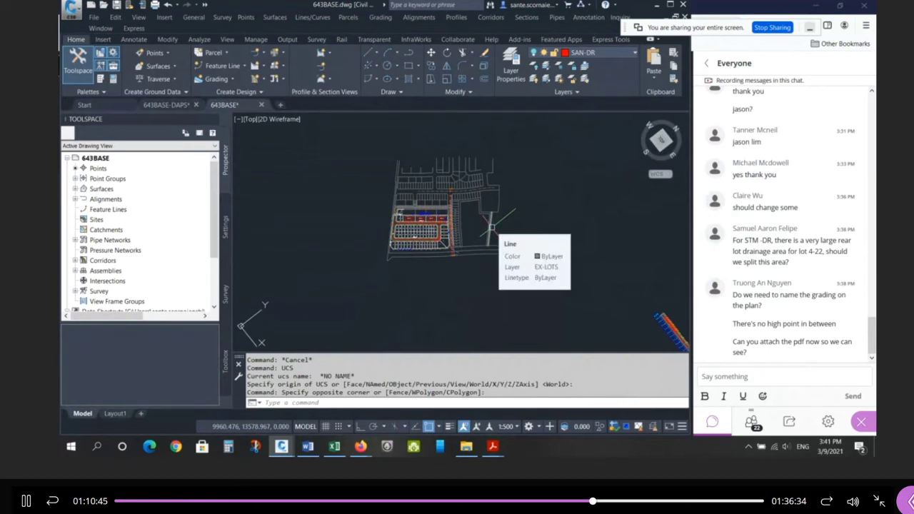
scroll(491, 228, "up", 5)
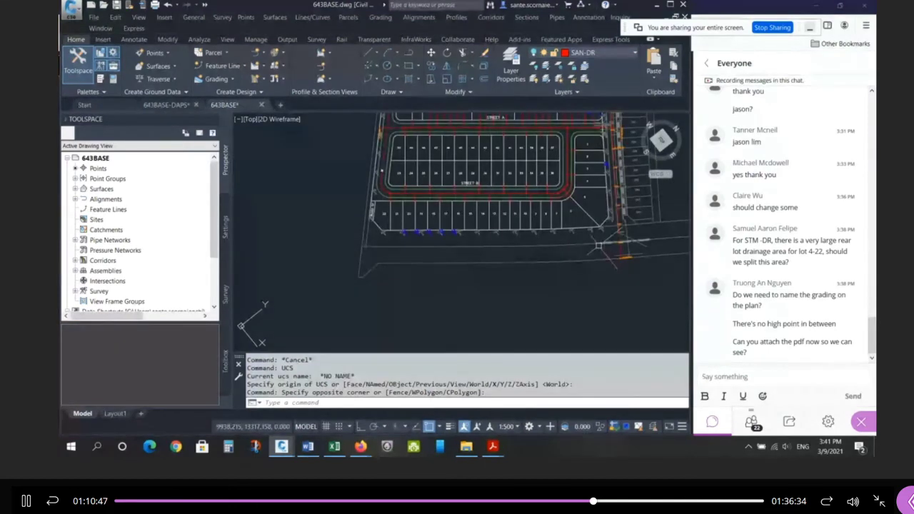
scroll(599, 245, "up", 3)
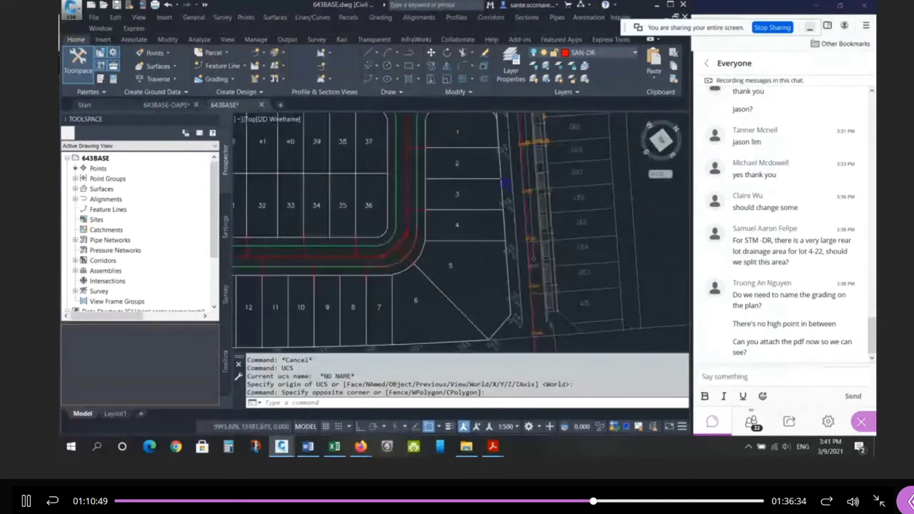
scroll(500, 286, "down", 3)
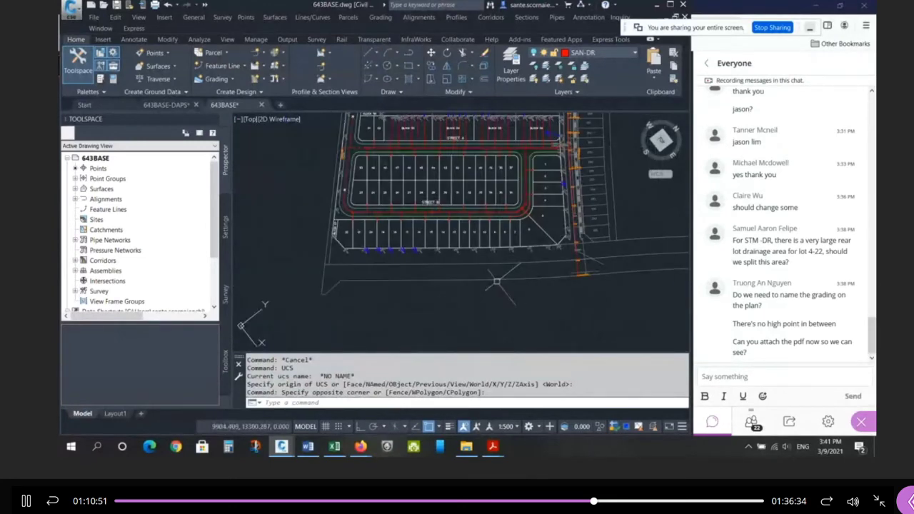
scroll(414, 314, "down", 2)
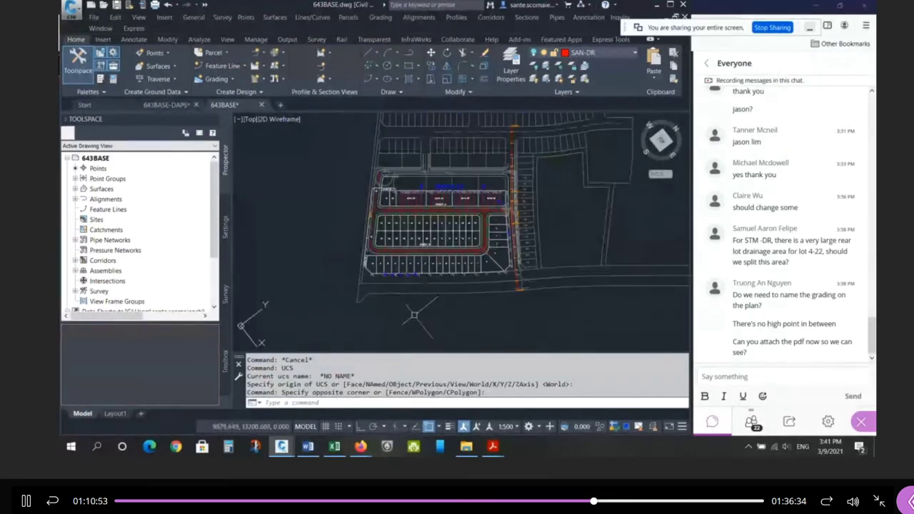
scroll(414, 315, "down", 3)
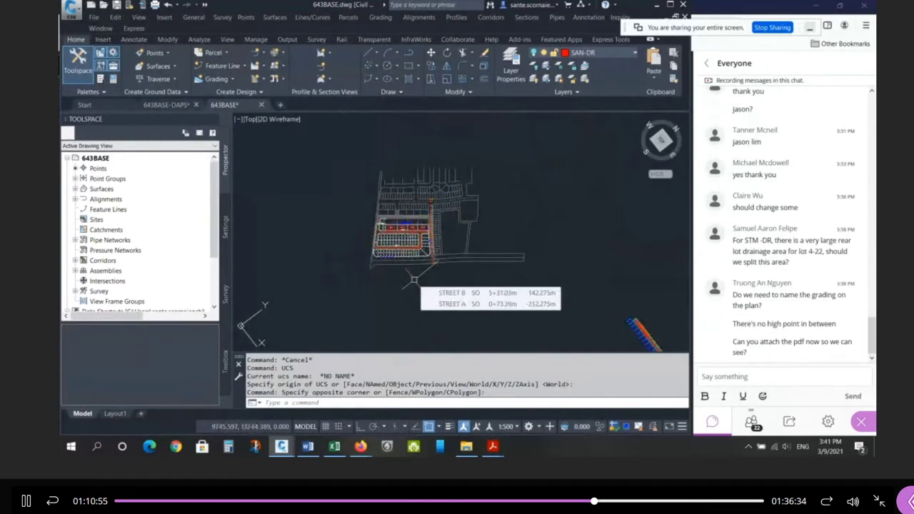
Create a new layer named XREF, make it current and close the Toolspace
type("la")
key("Return")
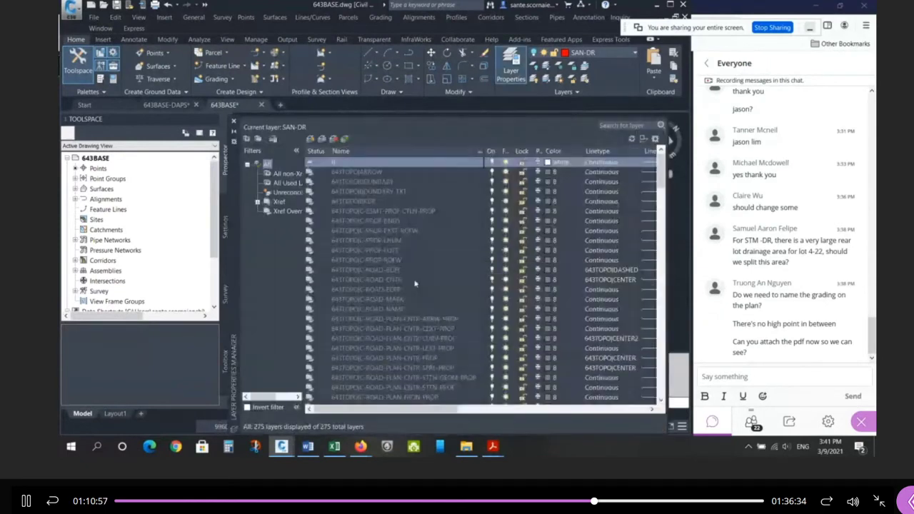
left_click(310, 138)
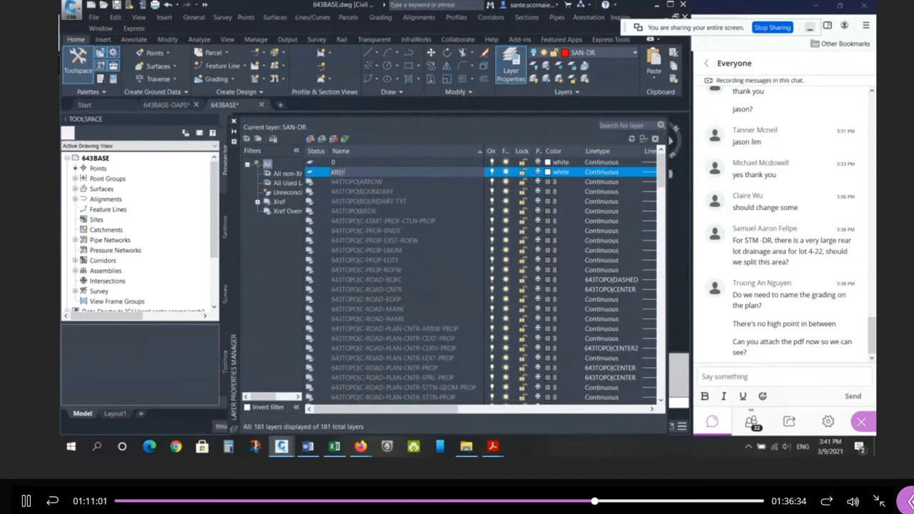
left_click(312, 175)
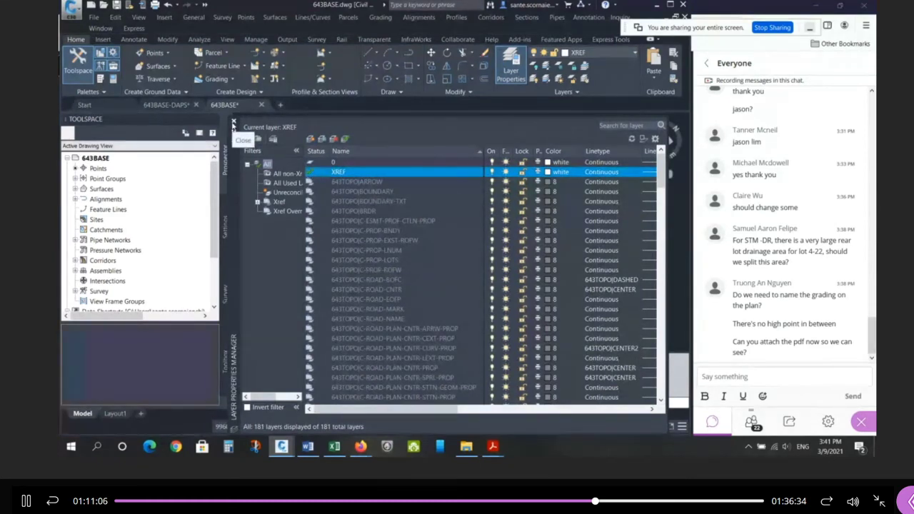
left_click(233, 123)
left_click(212, 119)
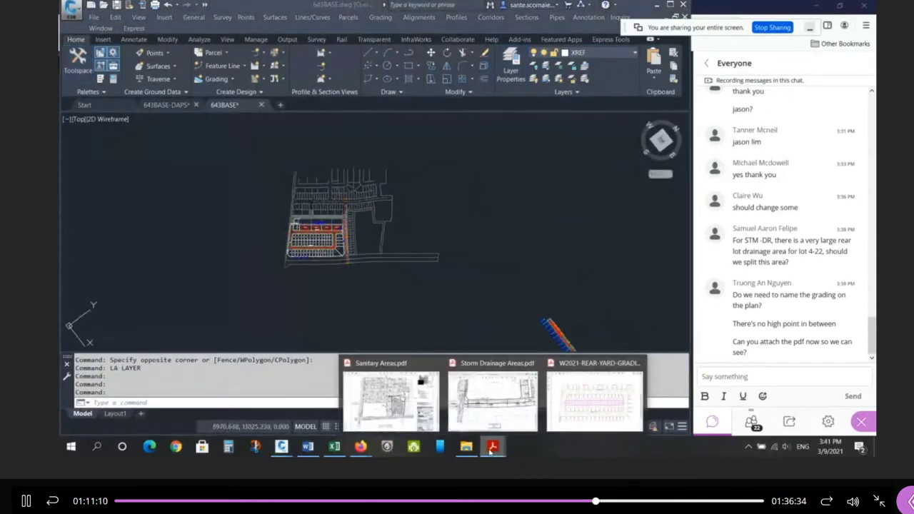
Open the drawing's list of external references with the XREF command
mouse_move(468, 448)
left_click(465, 206)
key("Escape")
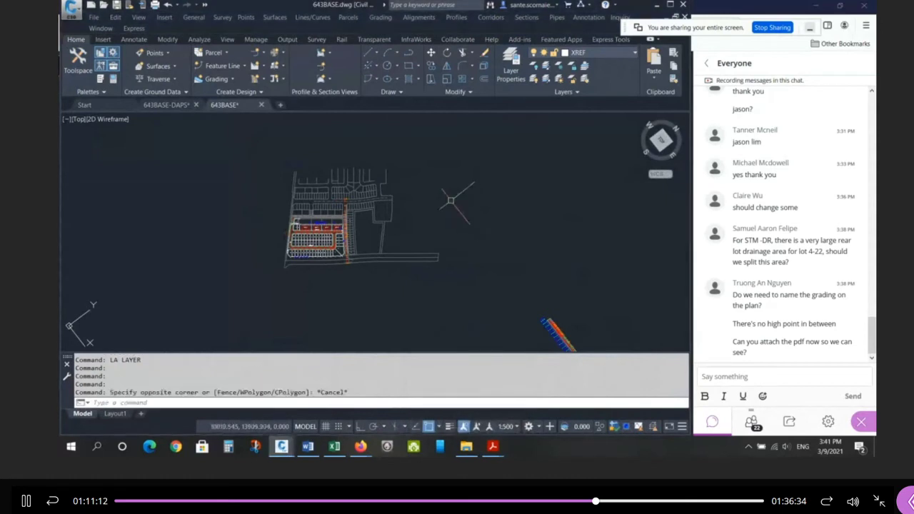
key("Escape")
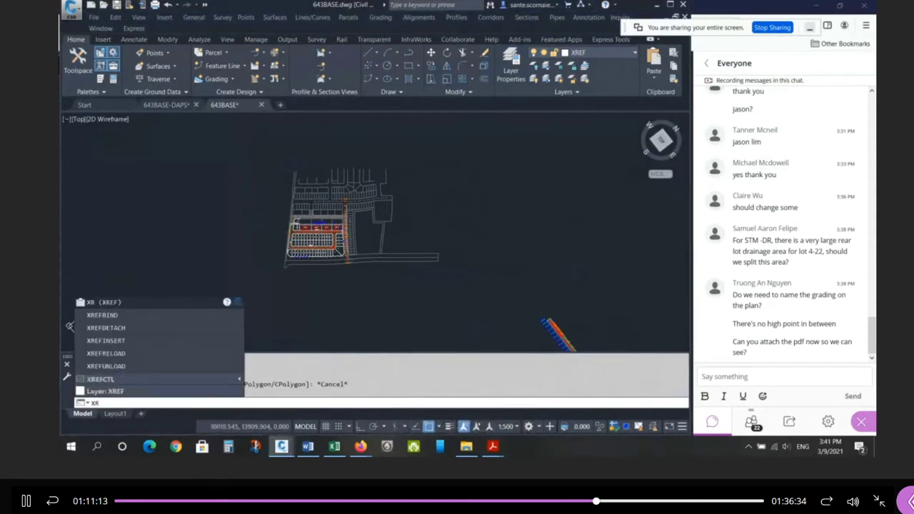
key("Return")
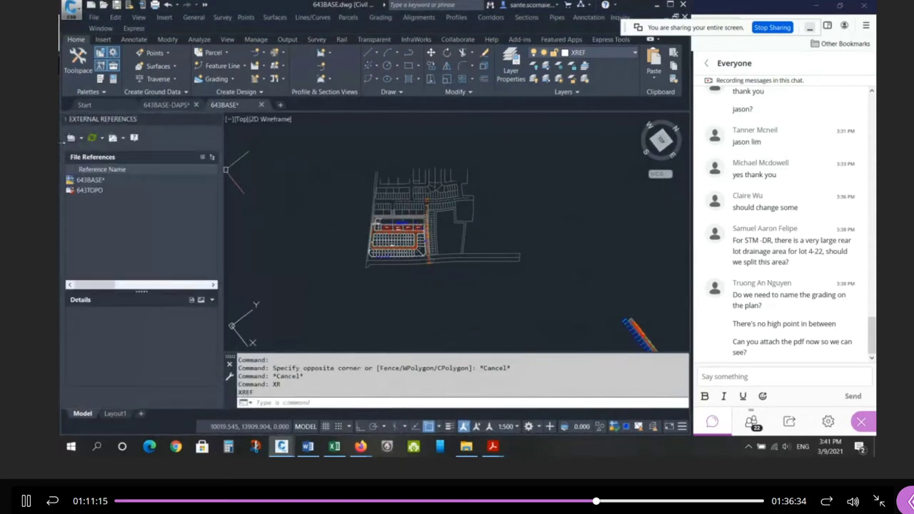
left_click(82, 139)
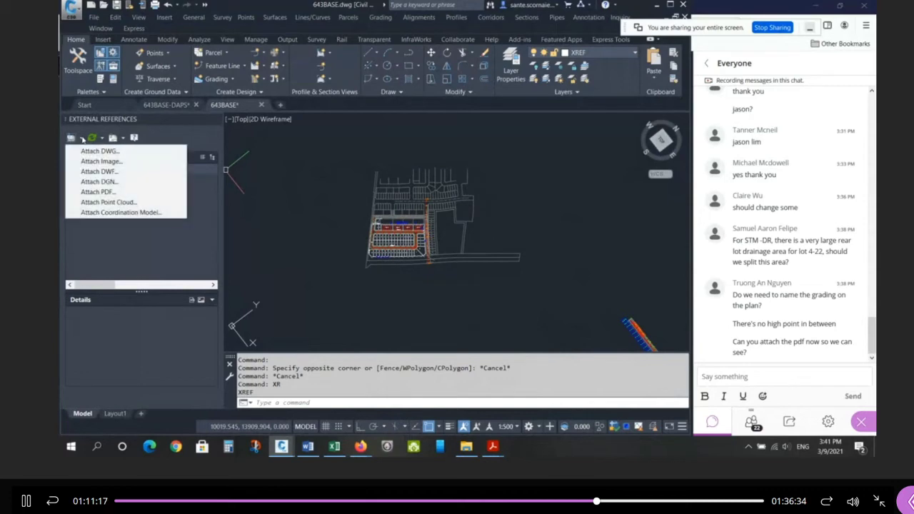
left_click(111, 192)
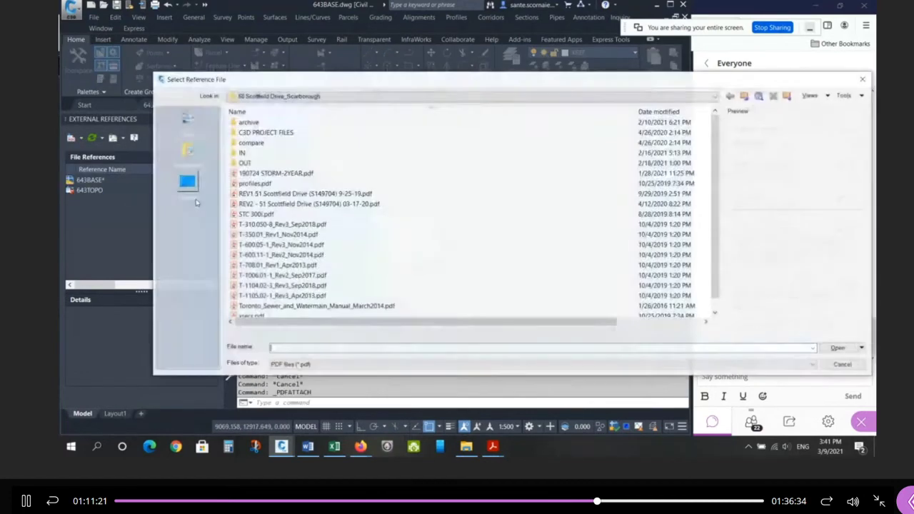
left_click(272, 96)
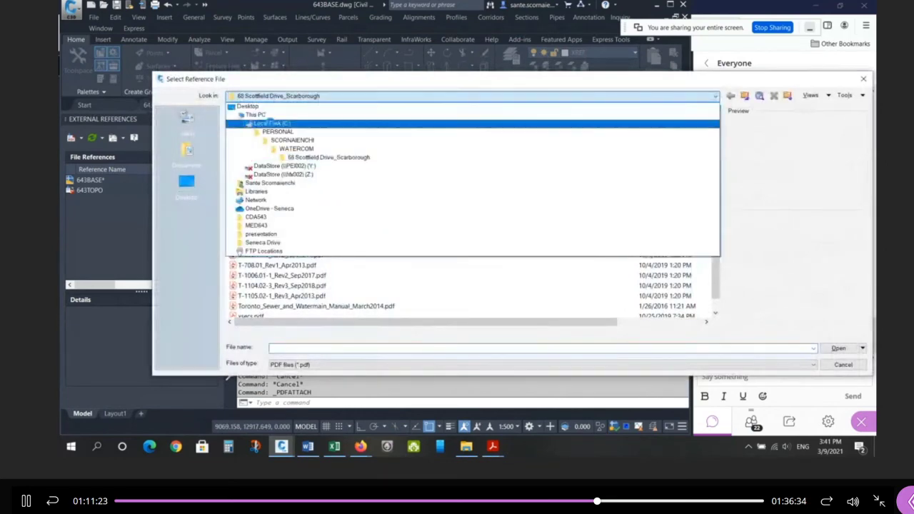
left_click(255, 122)
left_click_drag(649, 84, 444, 81)
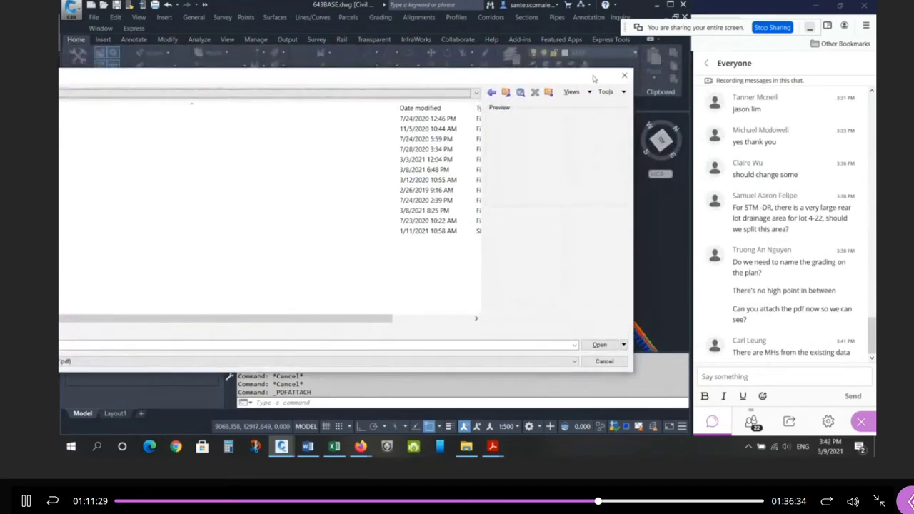
left_click(622, 77)
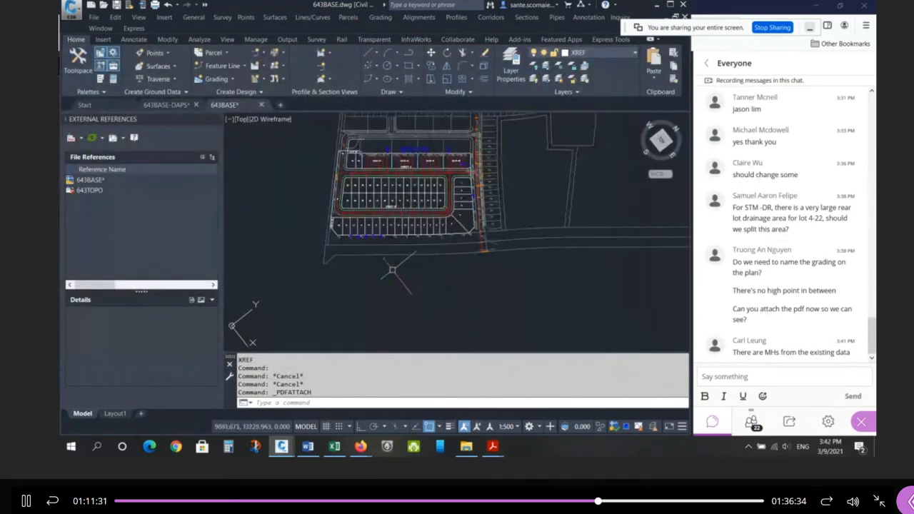
Review the layers belonging to the 643TOPO xref, sorting them by freeze state to check for frozen ones
type("la")
key("Return")
scroll(393, 272, "up", 4)
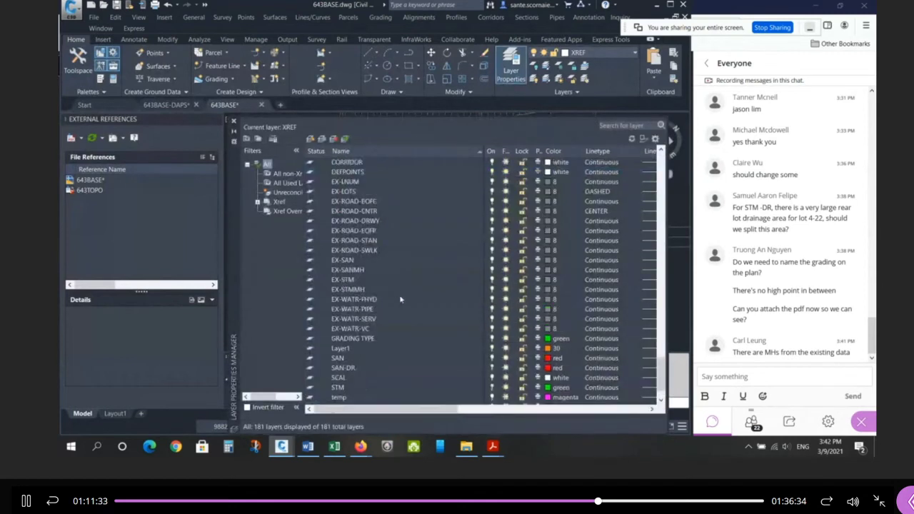
left_click(258, 202)
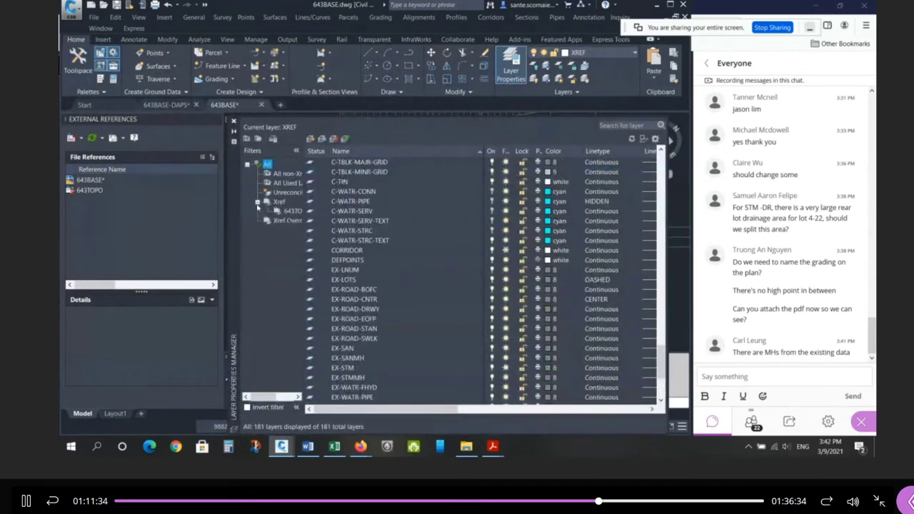
left_click(290, 213)
scroll(460, 229, "up", 8)
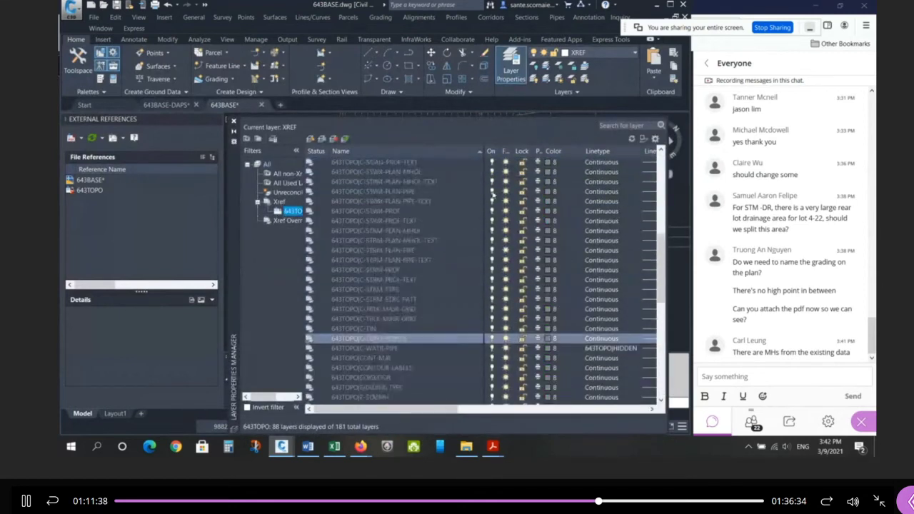
left_click(506, 154)
scroll(506, 154, "up", 8)
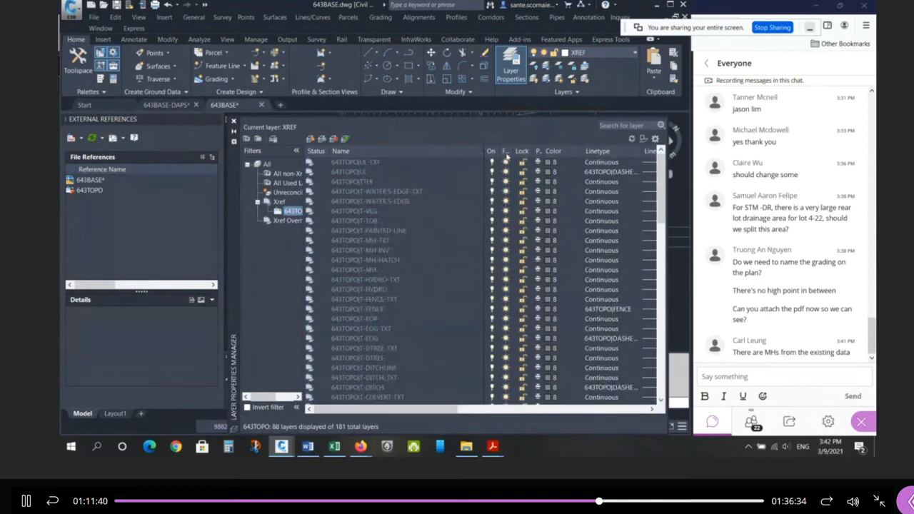
left_click(506, 155)
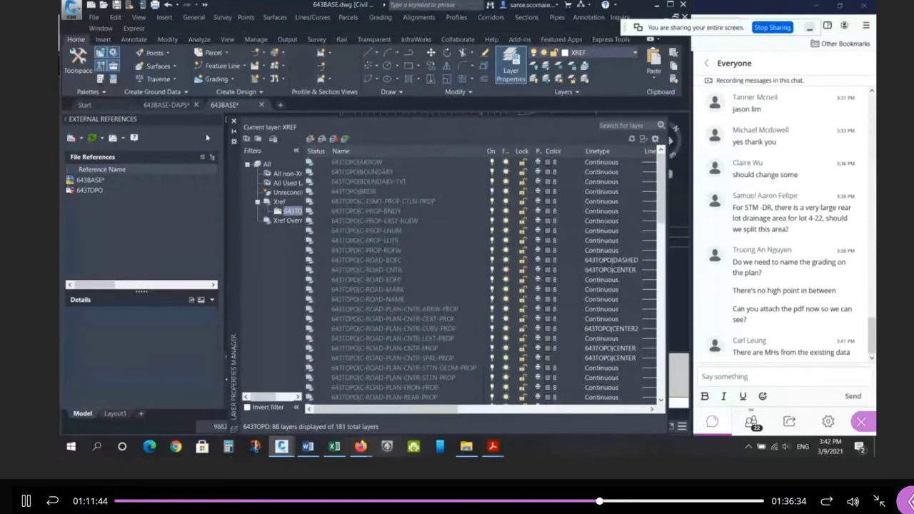
left_click(233, 121)
Reload the unloaded 643TOPO external reference so its existing data displays in the drawing
left_click(91, 190)
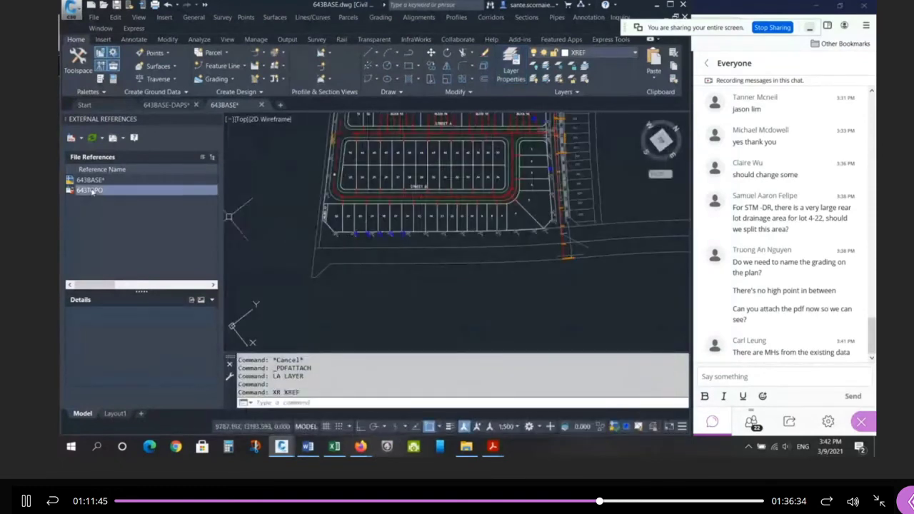
right_click(91, 191)
left_click(132, 227)
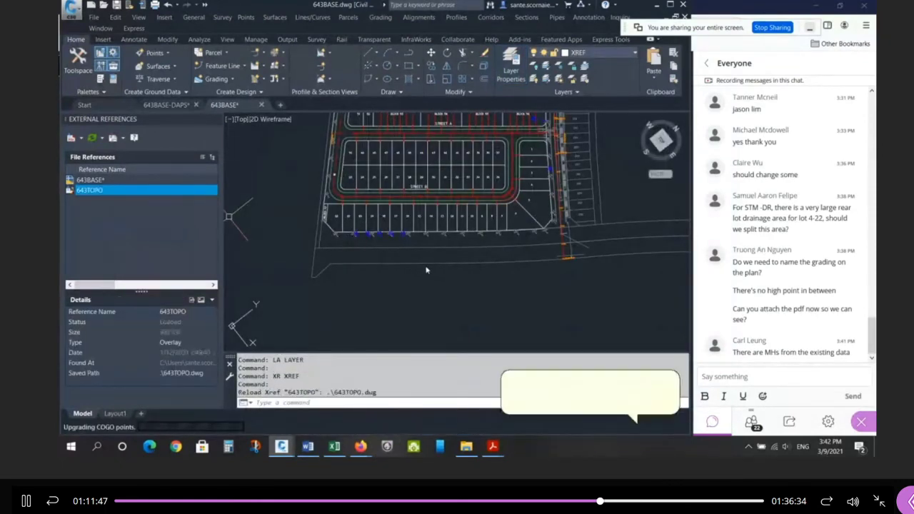
scroll(434, 262, "up", 3)
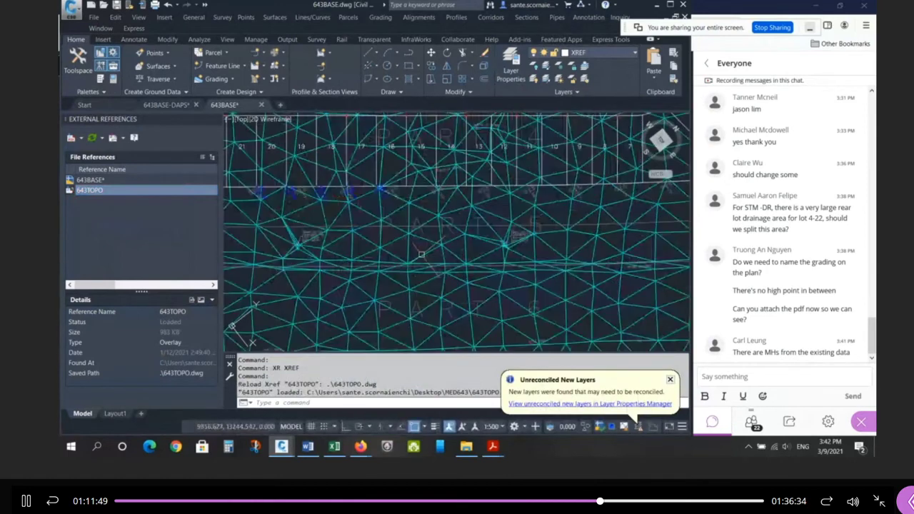
Freeze the 643TOPO|C-TIN layer to hide the surface triangles, and close the layer manager
key("Escape")
key("Escape")
type("la")
key("Return")
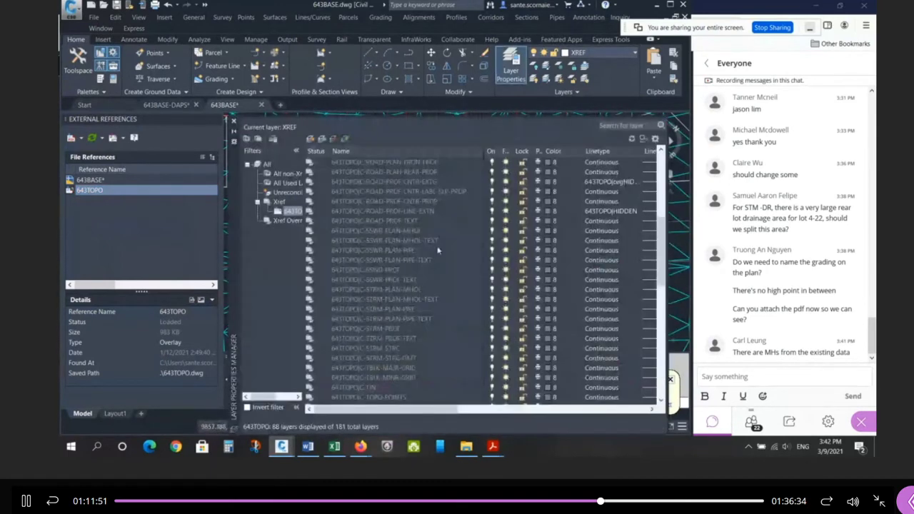
left_click(386, 387)
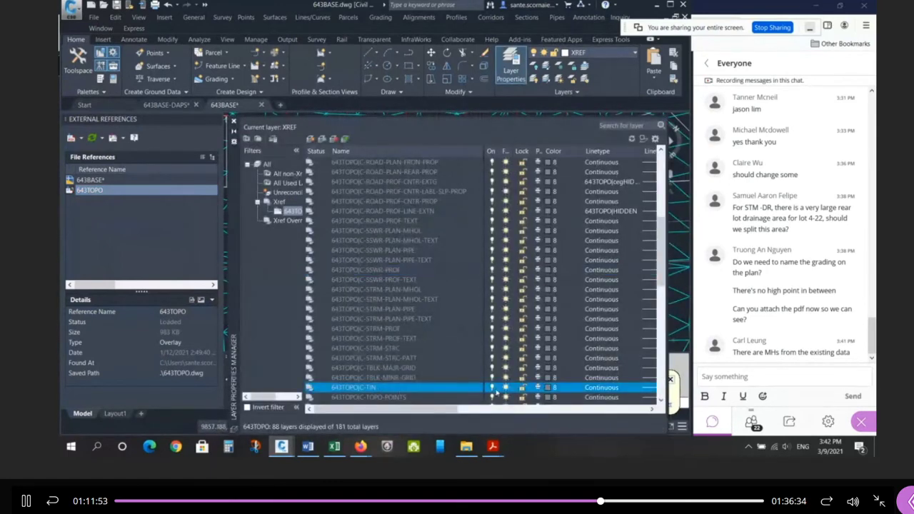
left_click(506, 387)
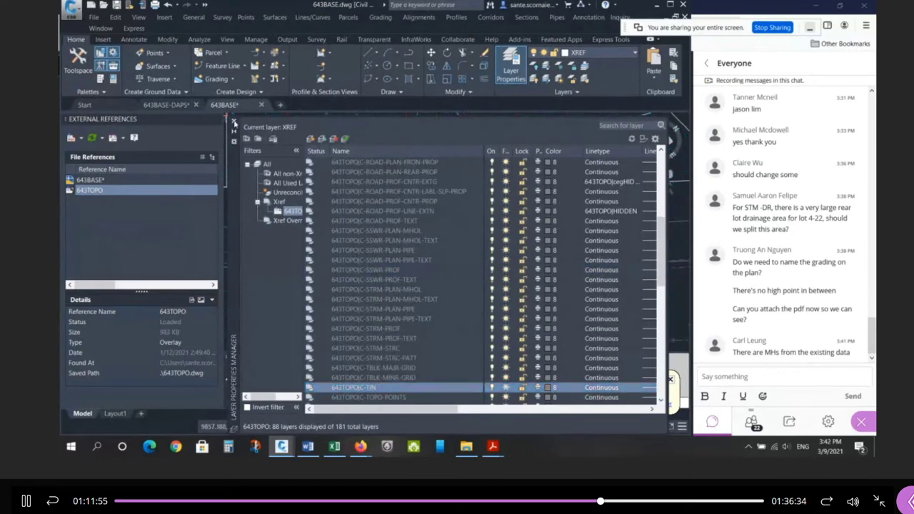
left_click(233, 123)
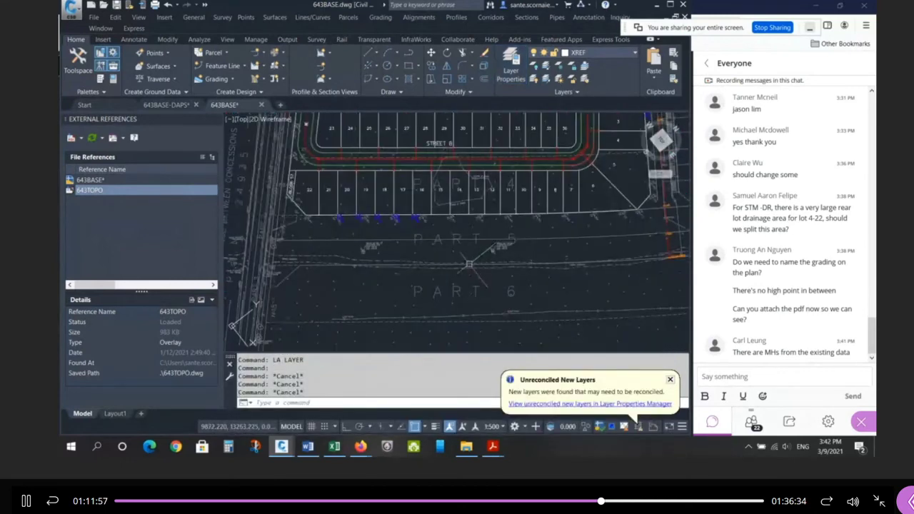
Examine the labels of the existing manholes in the Part 5 road strip south of lots 6 to 22
scroll(361, 250, "up", 6)
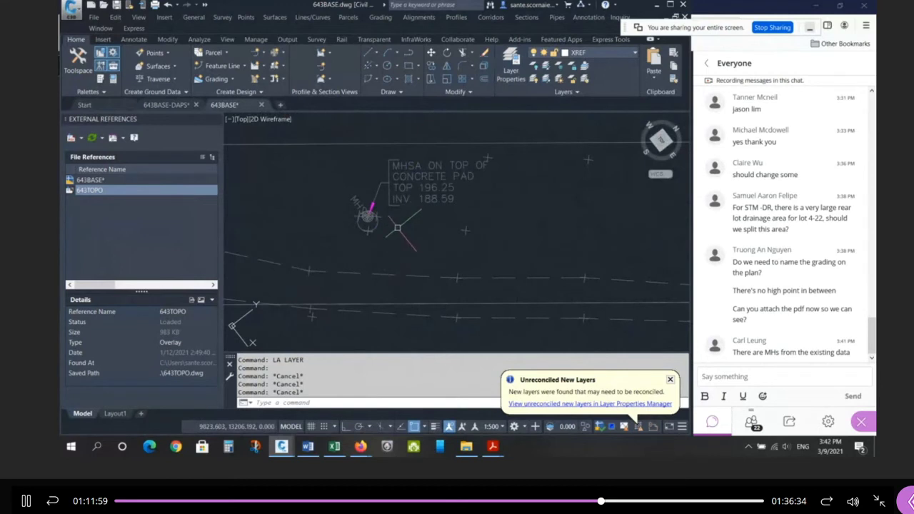
scroll(373, 219, "down", 5)
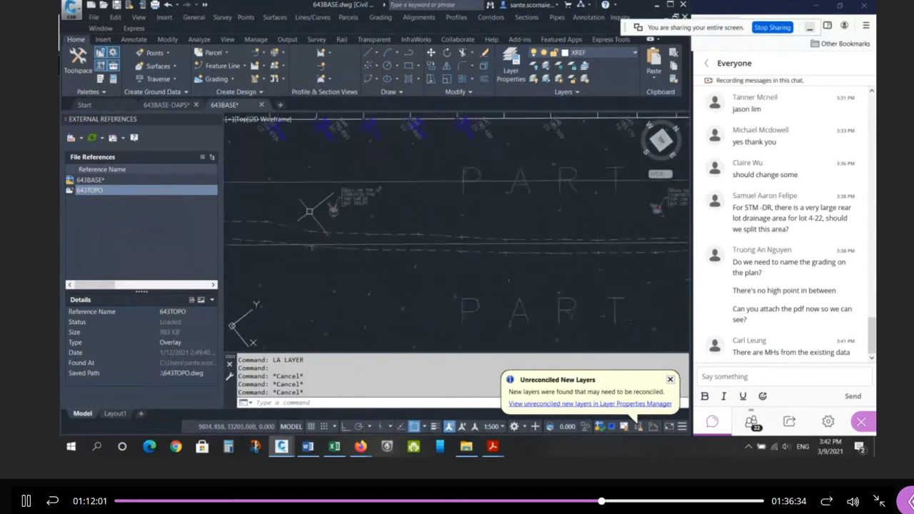
scroll(316, 205, "up", 5)
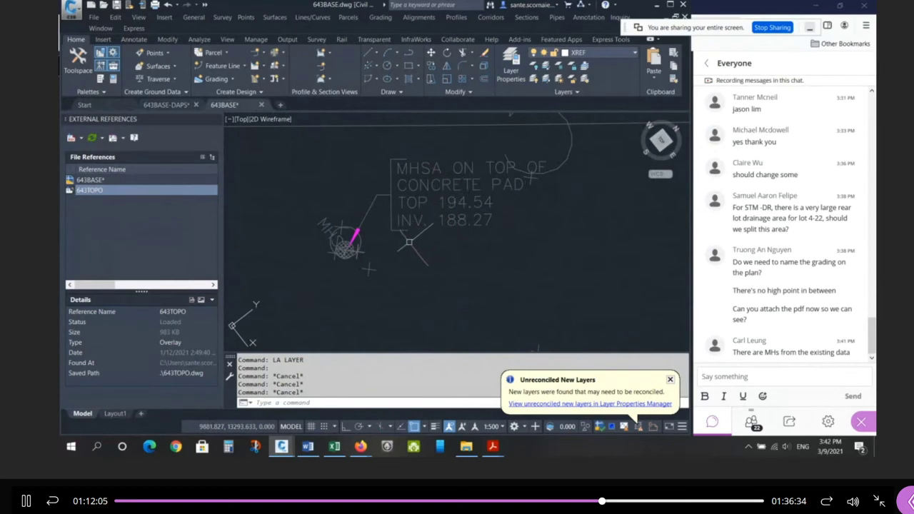
scroll(355, 235, "down", 5)
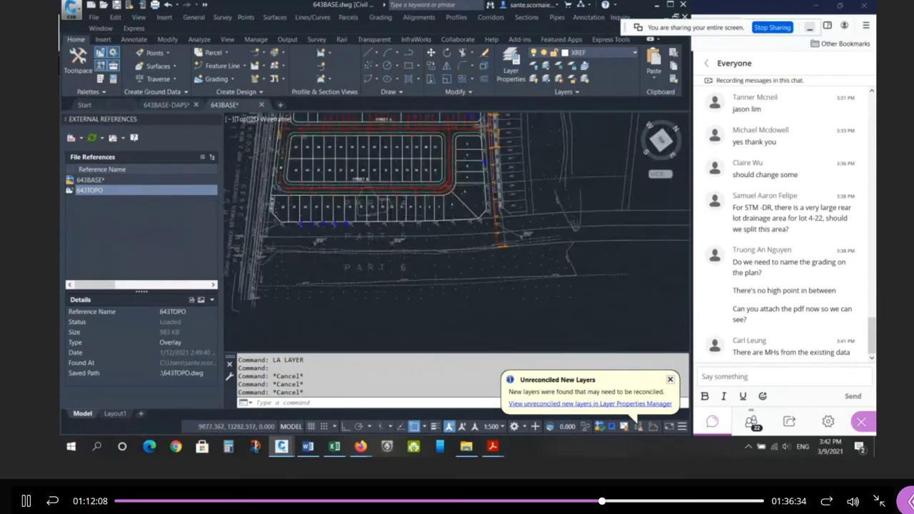
scroll(297, 245, "up", 5)
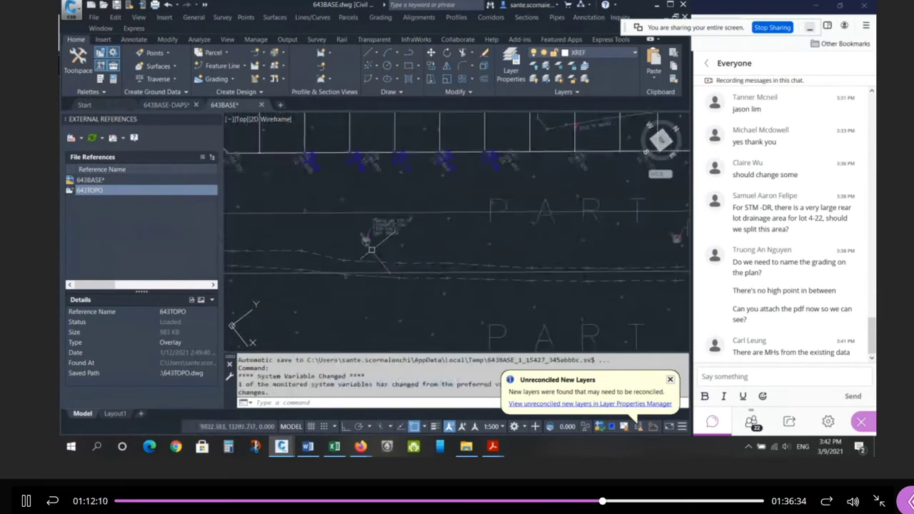
scroll(371, 250, "up", 3)
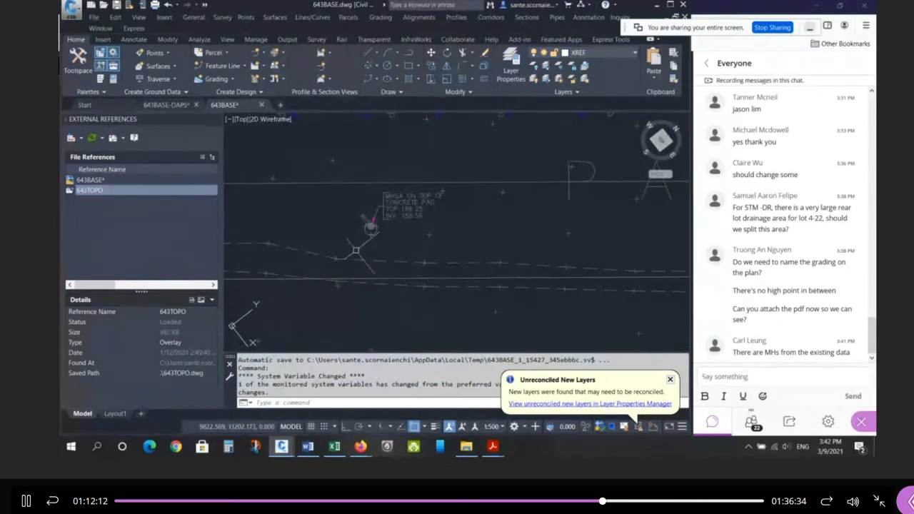
scroll(360, 239, "down", 3)
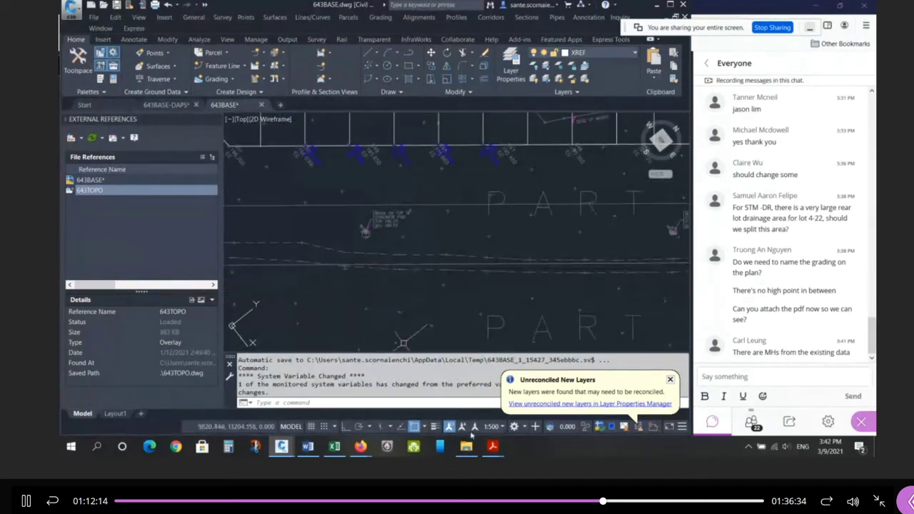
Switch to Sanitary Areas.pdf in Acrobat and examine the existing sanitary manholes and sewers along Louis St. Laurent Avenue
mouse_move(493, 447)
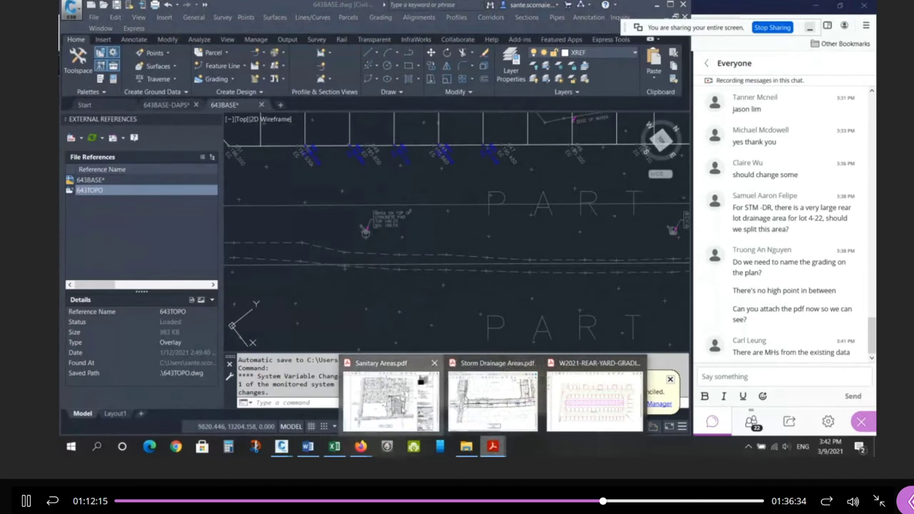
left_click(404, 410)
scroll(215, 372, "up", 4, "ctrl")
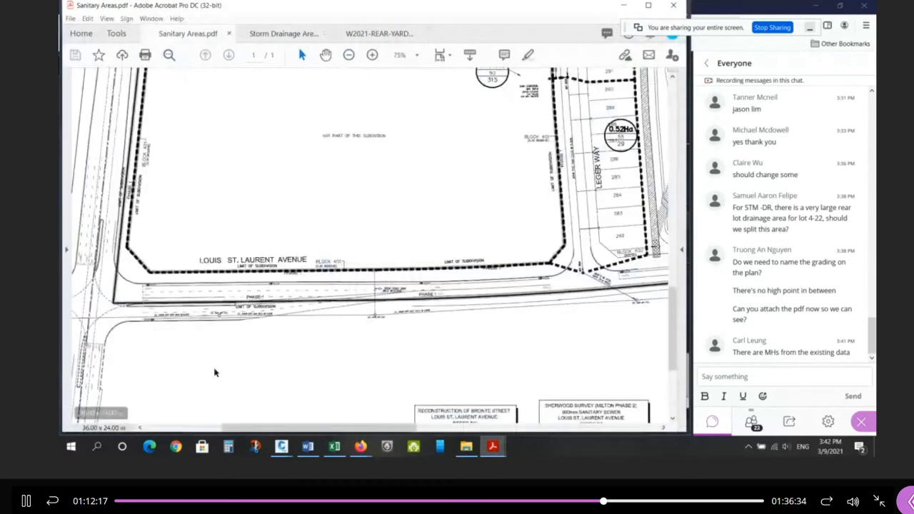
scroll(215, 372, "up", 1, "ctrl")
scroll(182, 327, "up", 5, "ctrl")
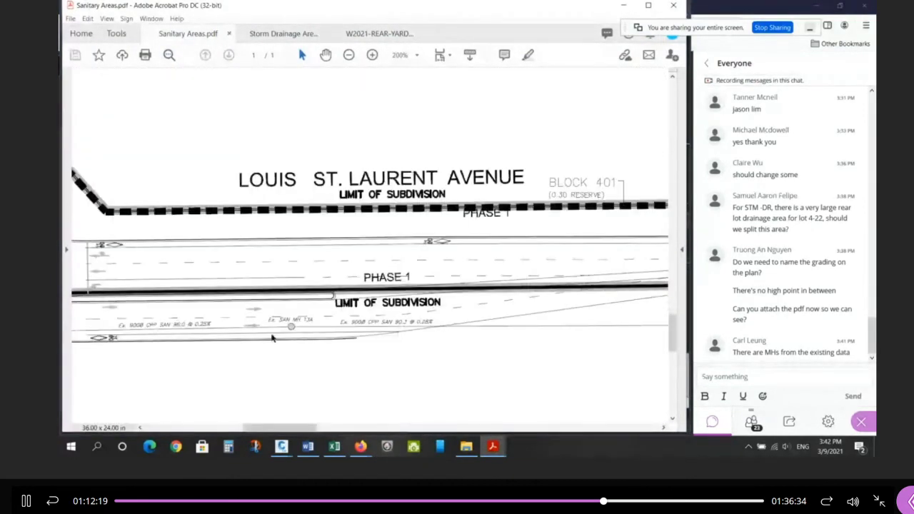
scroll(278, 312, "down", 3, "ctrl")
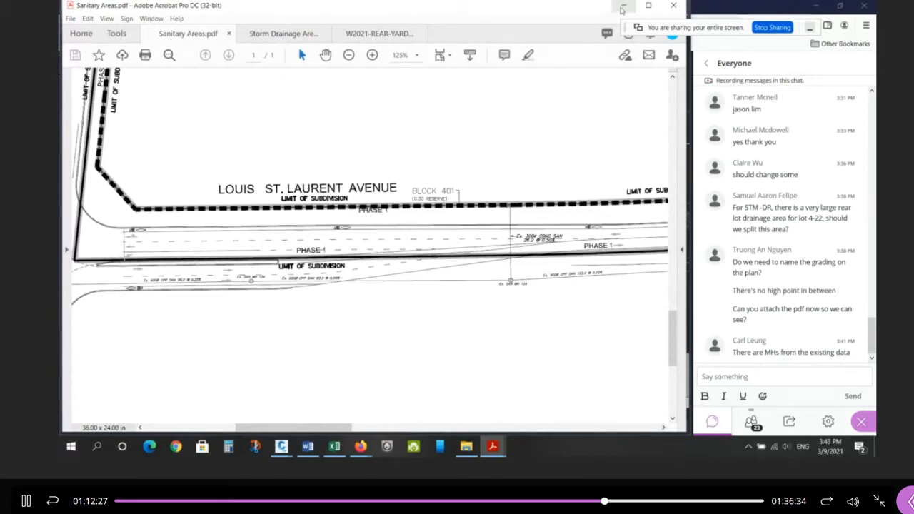
Switch back to the 643BASE drawing in Civil 3D and reread the label of the western existing manhole in Part 5
key("alt+Tab")
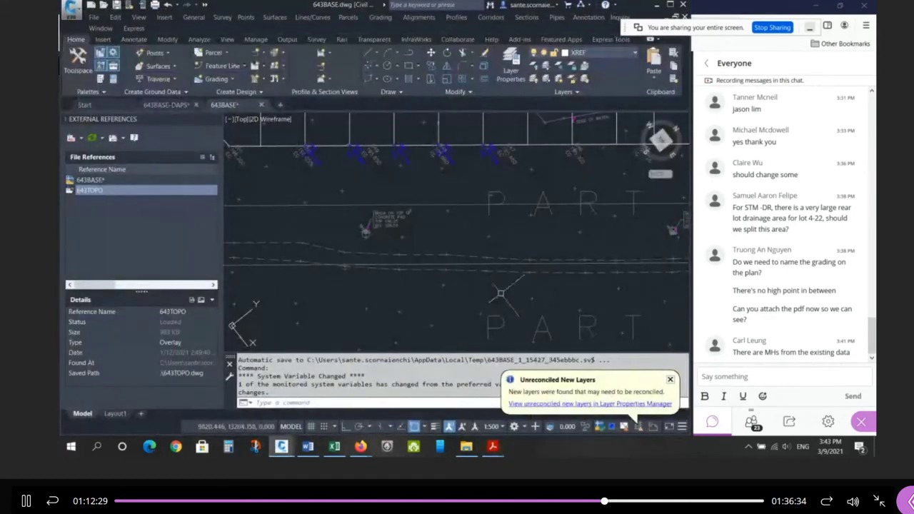
scroll(379, 223, "up", 5)
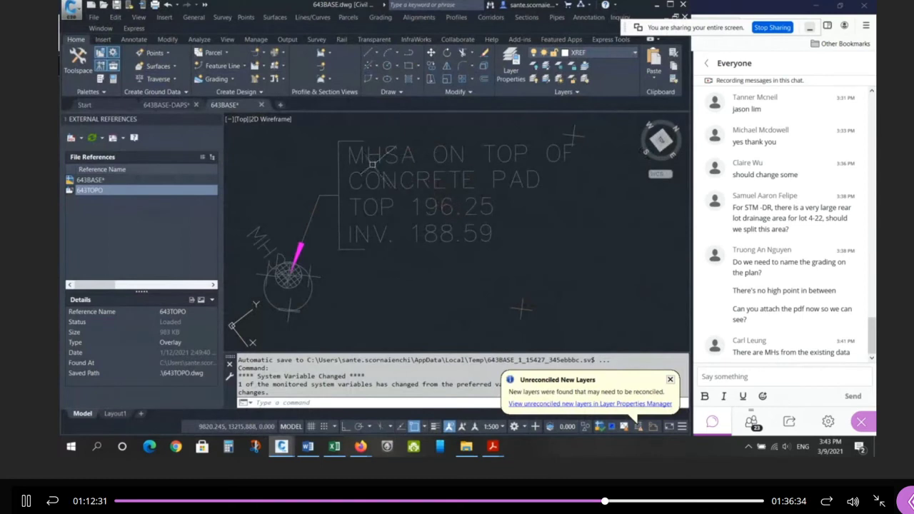
scroll(378, 191, "down", 5)
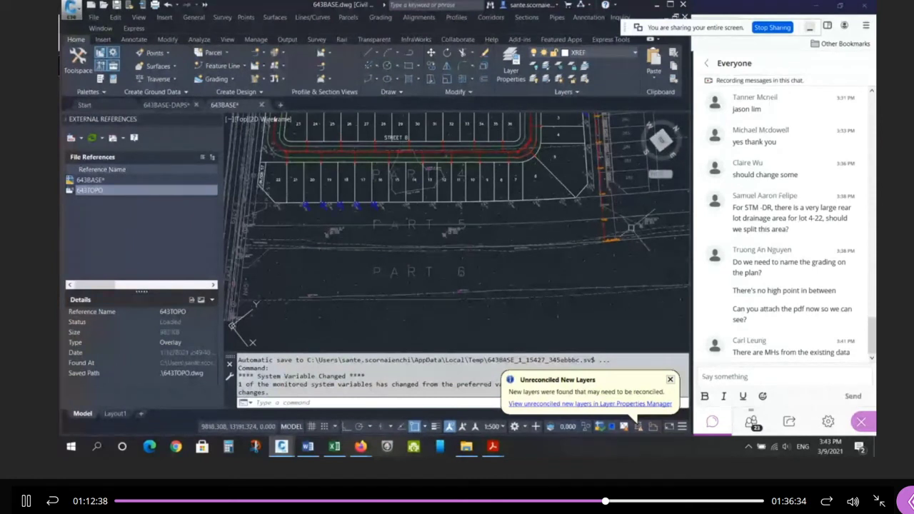
Inspect the existing sewer line running through MH59A to the manhole southeast of lot 6, selecting it to check its layer
scroll(636, 230, "up", 5)
scroll(542, 293, "down", 3)
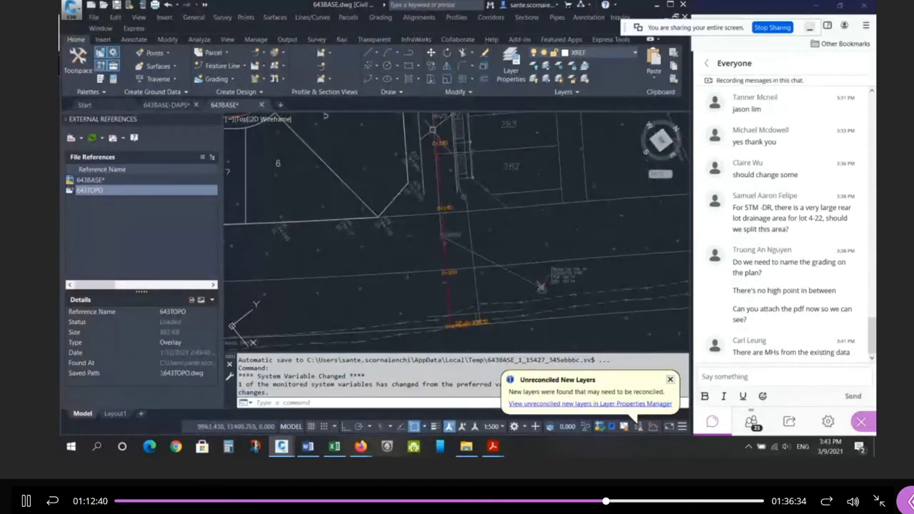
scroll(432, 156, "up", 3)
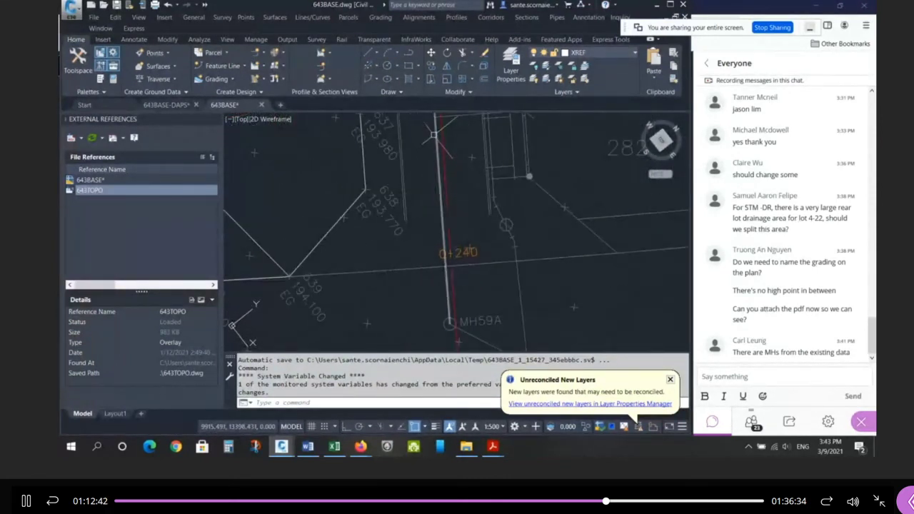
left_click(443, 143)
scroll(422, 195, "down", 2)
key("Escape")
key("Escape")
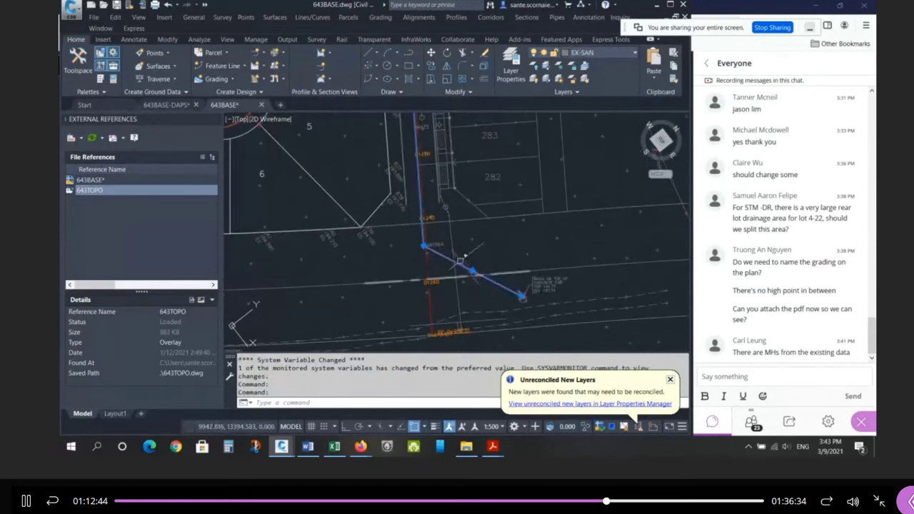
middle_click_drag(562, 287, 618, 261)
scroll(618, 262, "down", 3)
scroll(504, 267, "down", 3)
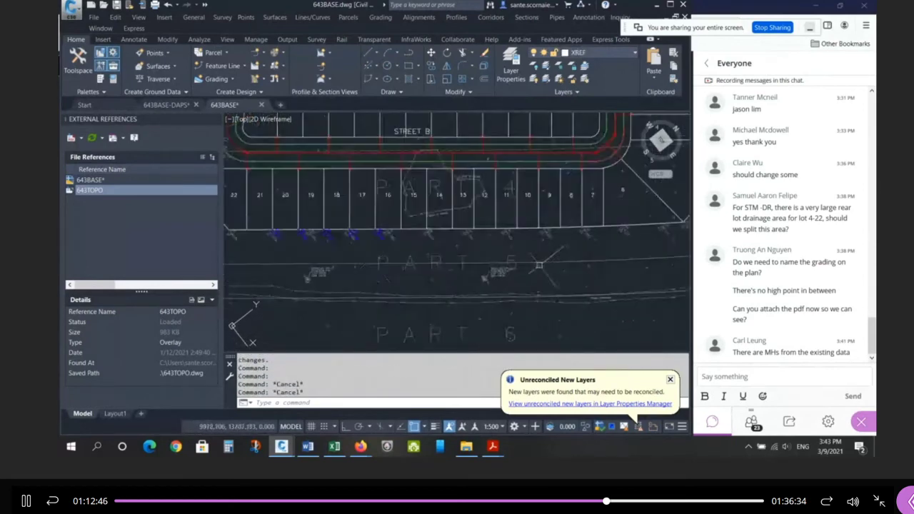
Unload the 643TOPO external reference from the drawing
key("Escape")
key("Escape")
scroll(431, 283, "down", 4)
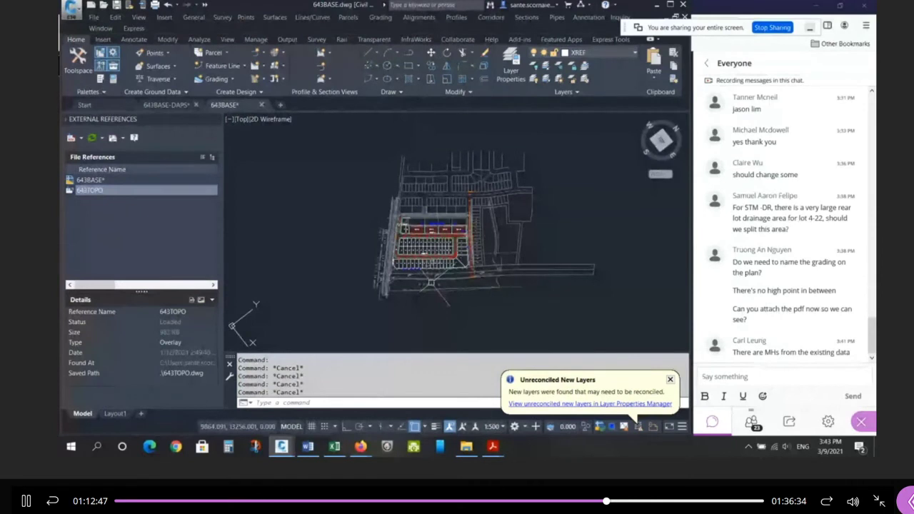
scroll(431, 283, "up", 2)
right_click(107, 190)
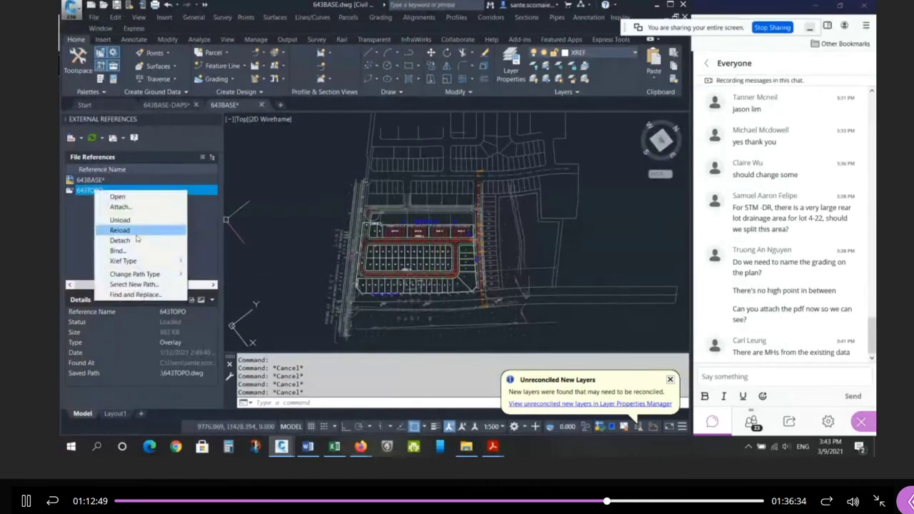
left_click(127, 220)
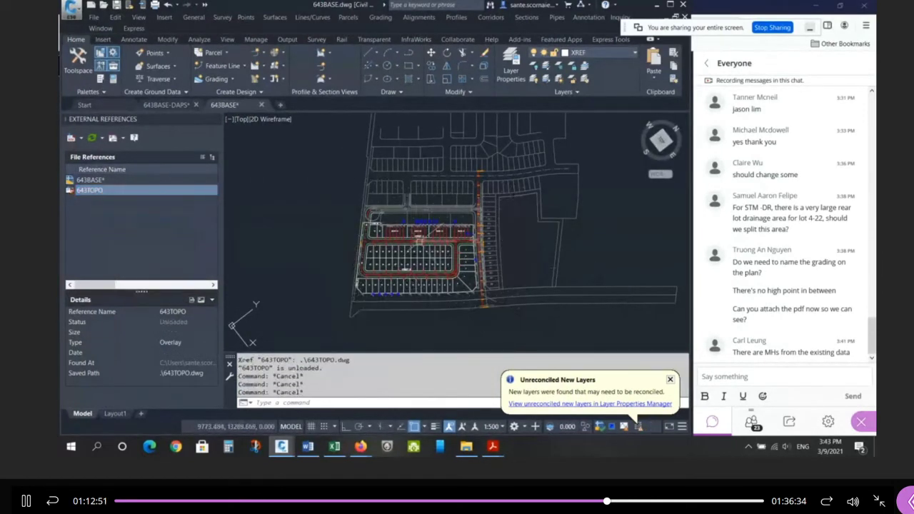
scroll(415, 245, "down", 2)
key("Escape")
key("Escape")
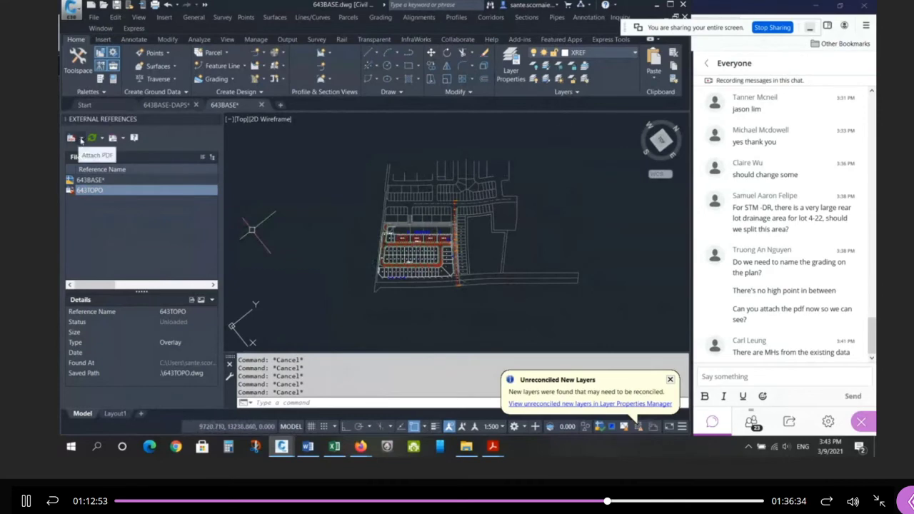
left_click(81, 139)
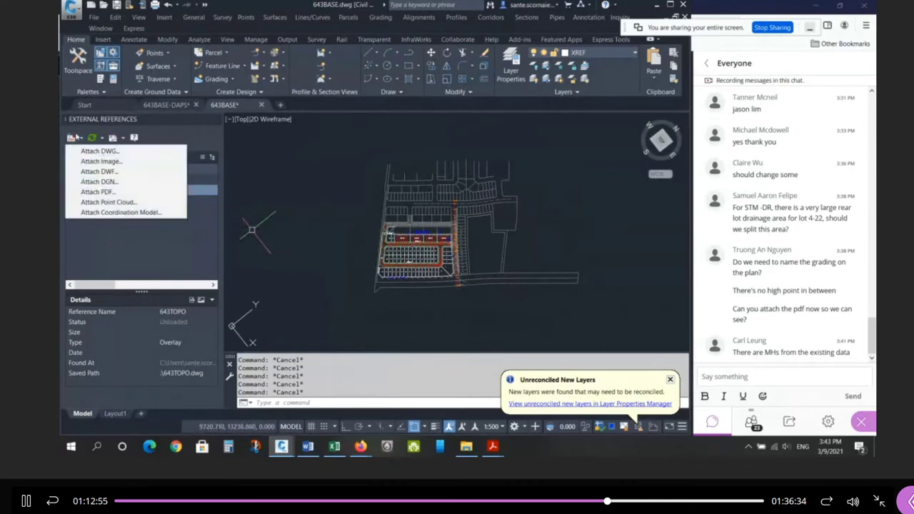
left_click(100, 151)
key("Escape")
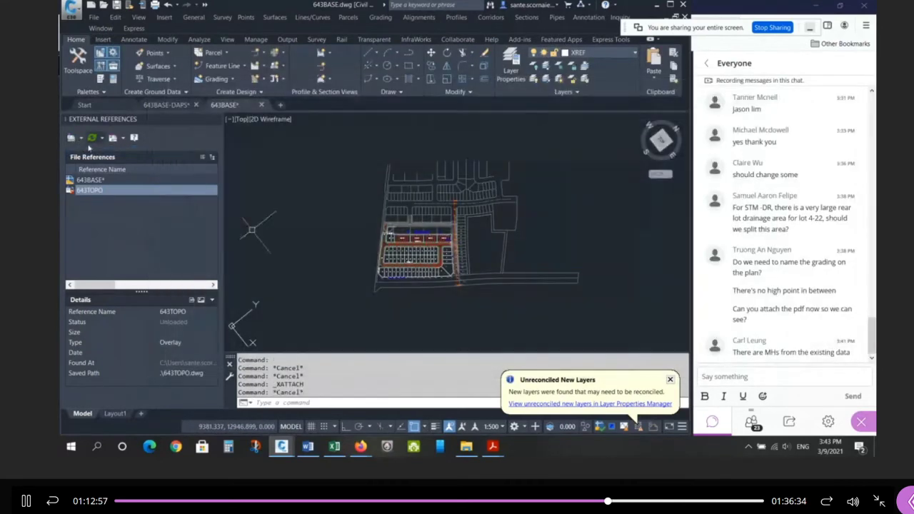
Start attaching a PDF reference and choose Storm Drainage Areas.pdf from the MN Files folder under PERSONAL, SENECA
left_click(82, 139)
left_click(104, 192)
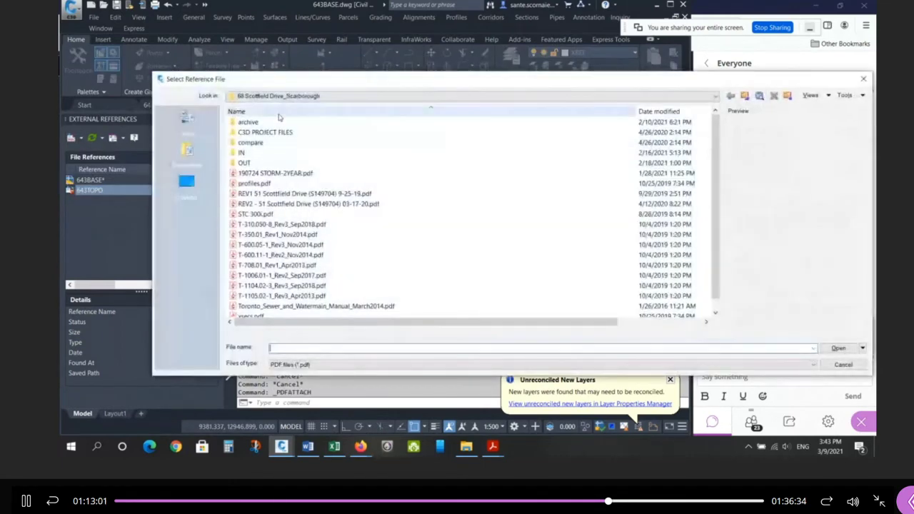
left_click(272, 97)
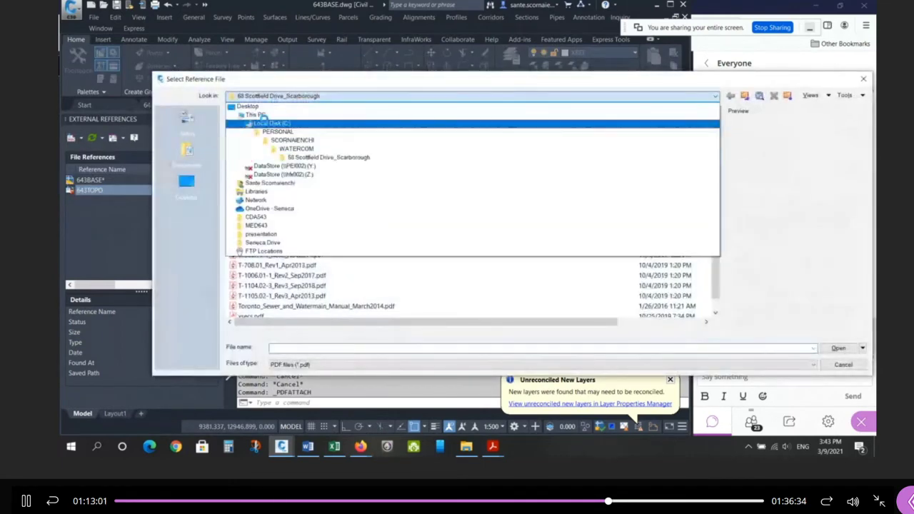
left_click(267, 124)
double_click(253, 152)
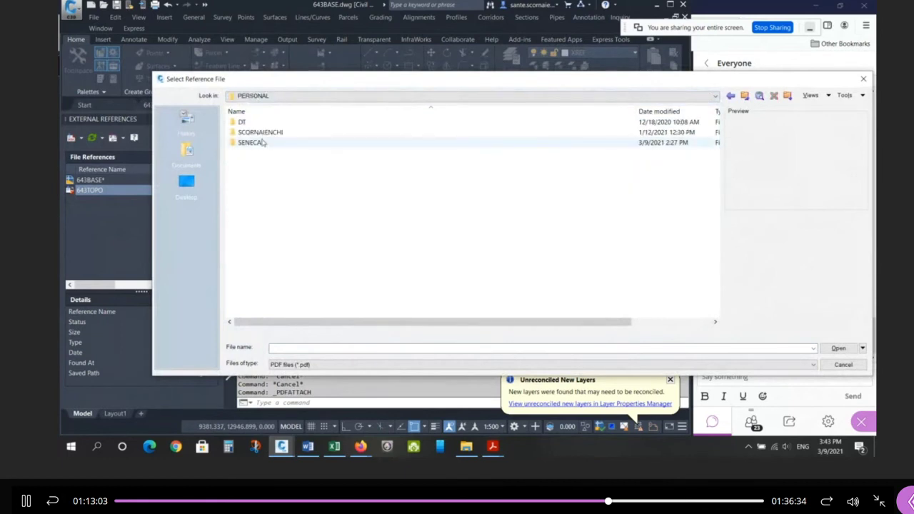
double_click(258, 142)
double_click(270, 228)
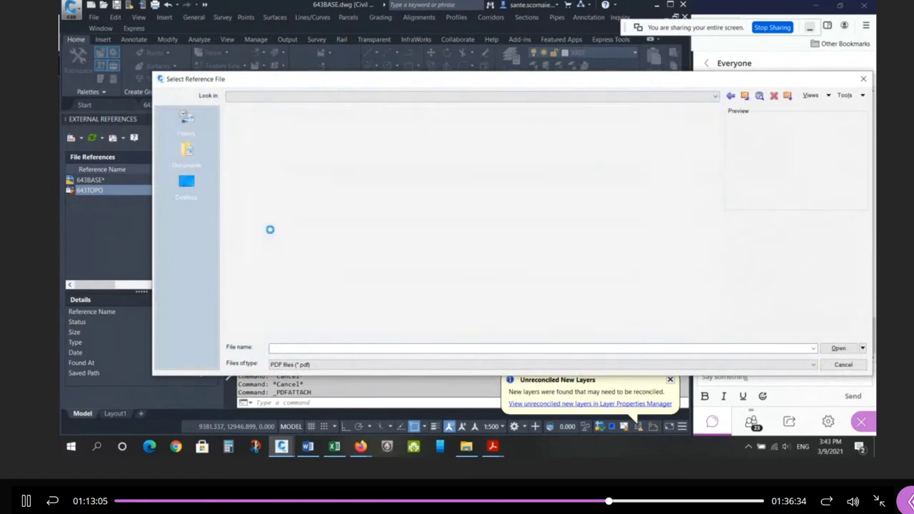
double_click(250, 142)
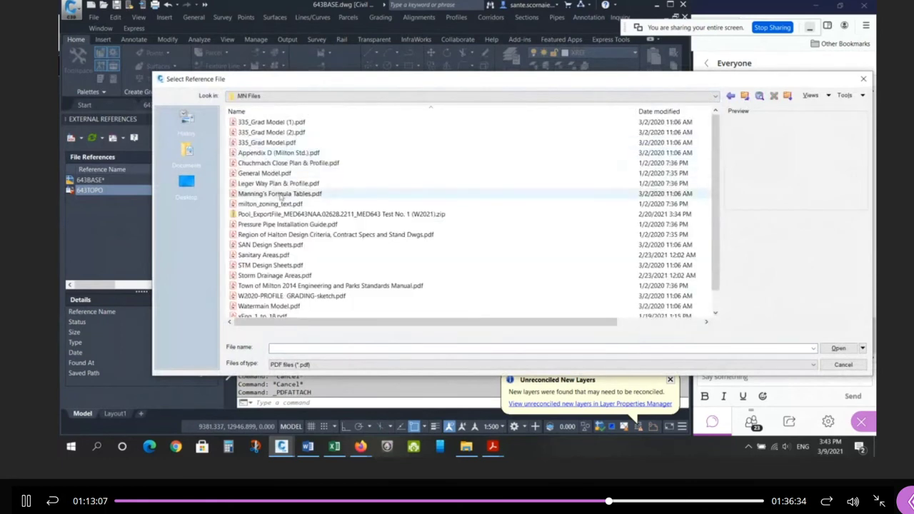
scroll(287, 214, "down", 1)
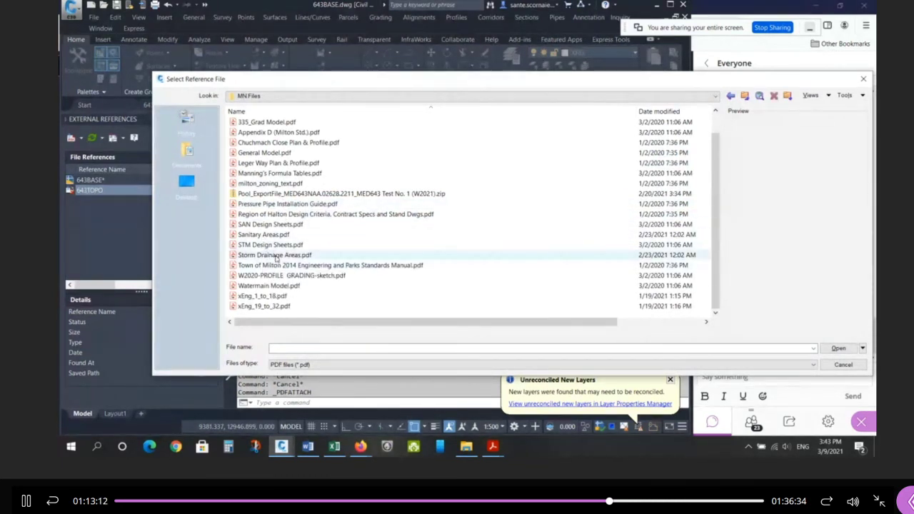
left_click(277, 257)
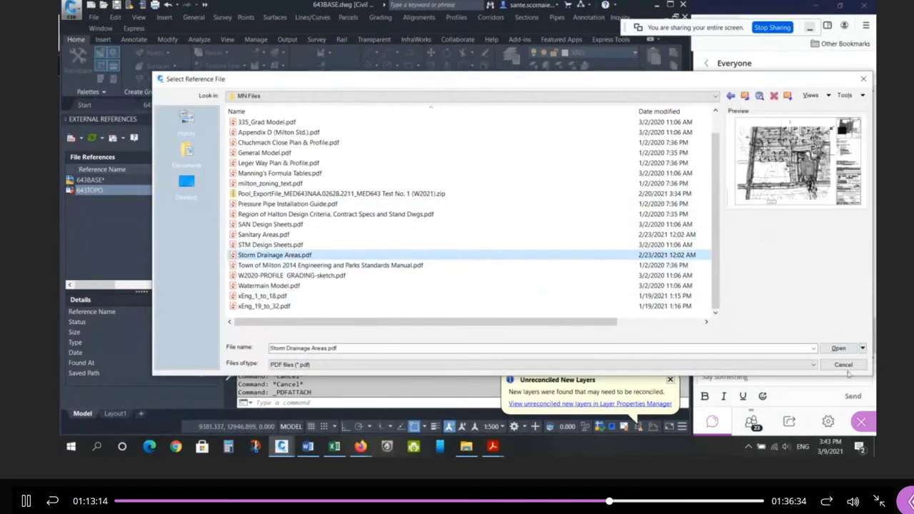
left_click(837, 349)
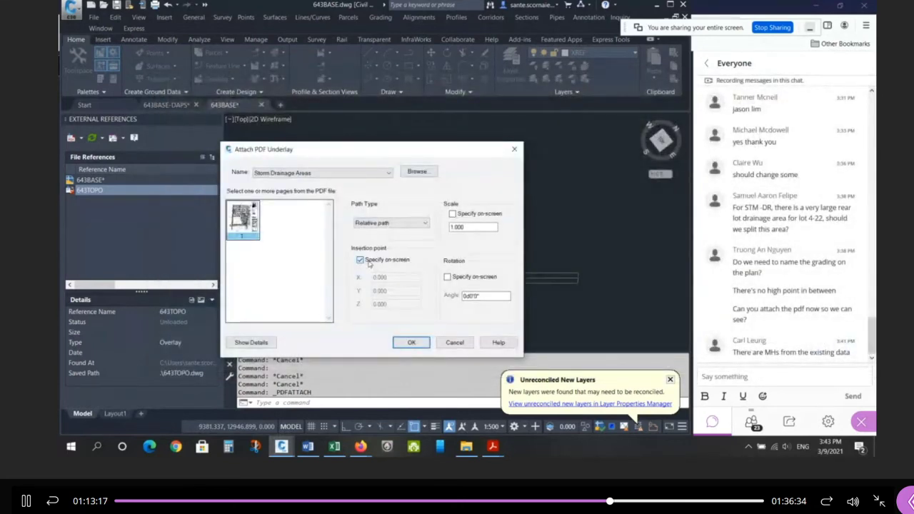
Attach the Storm Drainage Areas page at scale 1.000 and place it in the empty space beyond the subdivision
left_click(361, 260)
left_click(365, 260)
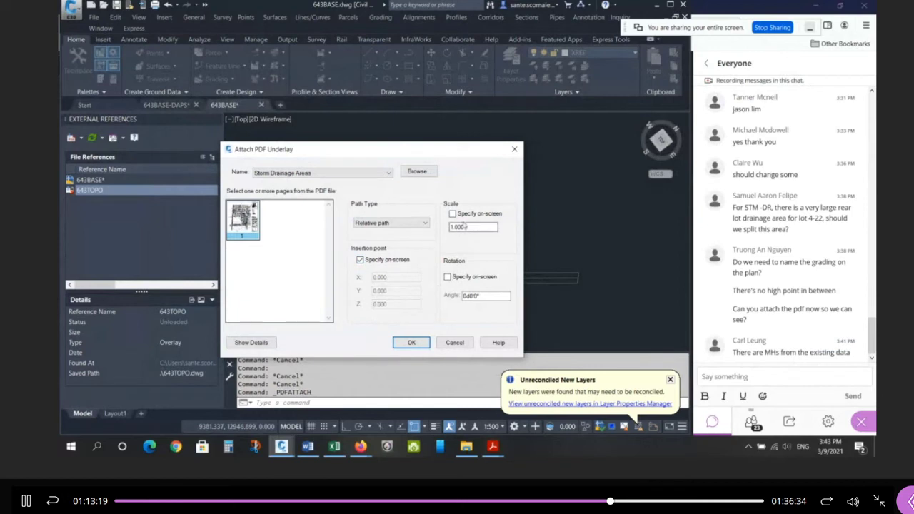
left_click(411, 344)
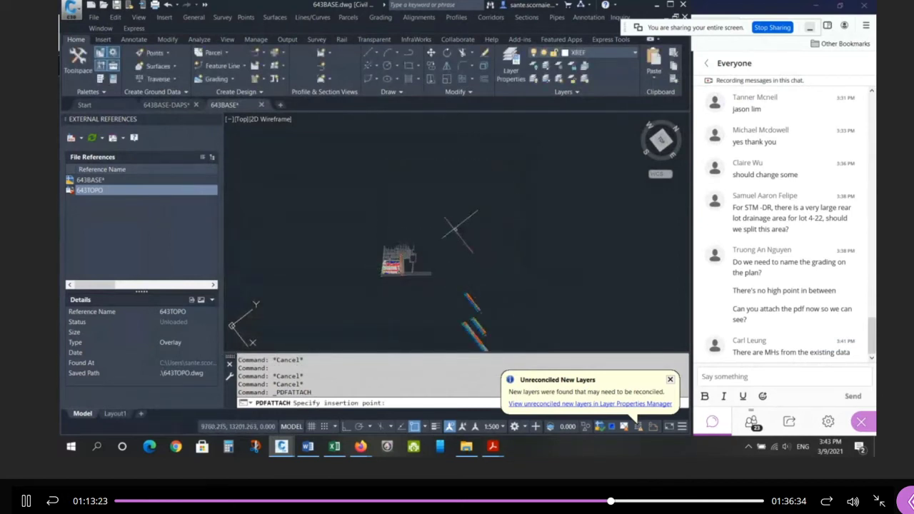
left_click(458, 230)
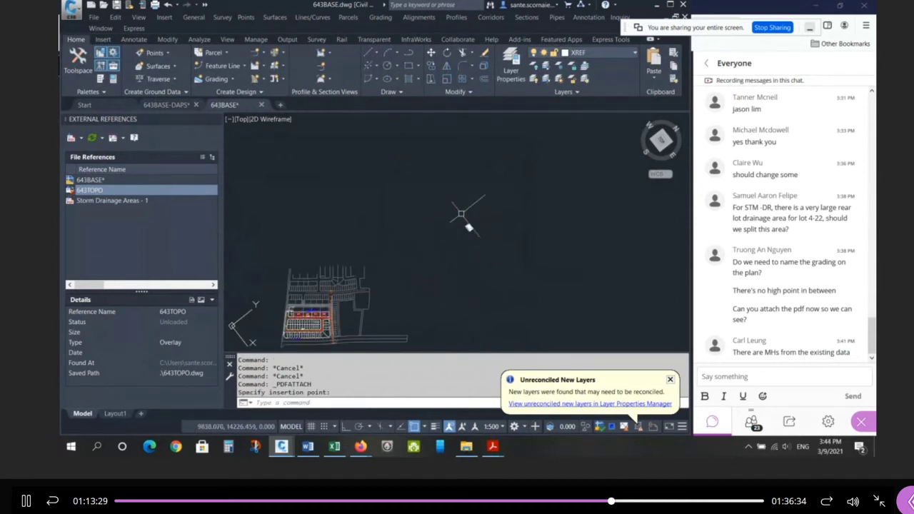
Enlarge the Storm Drainage Areas underlay and move it into the open space beside the subdivision linework
left_click(468, 227)
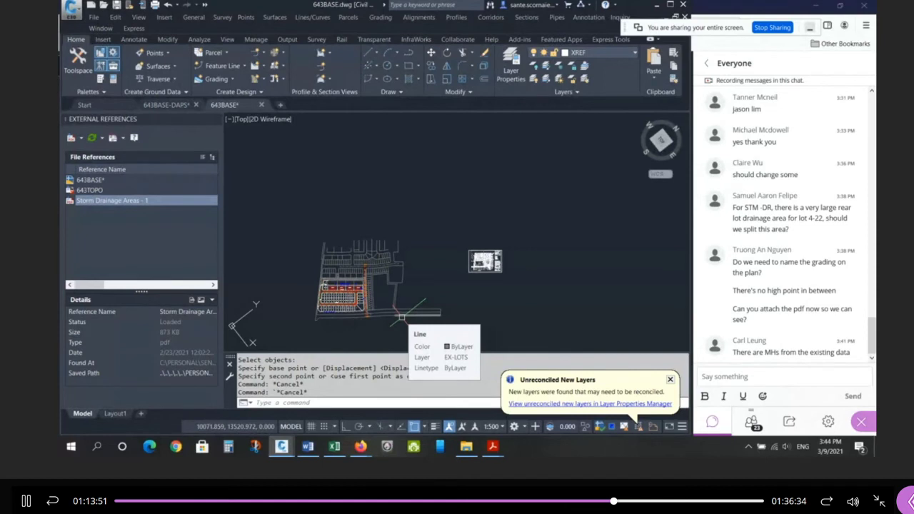
scroll(314, 323, "up", 2)
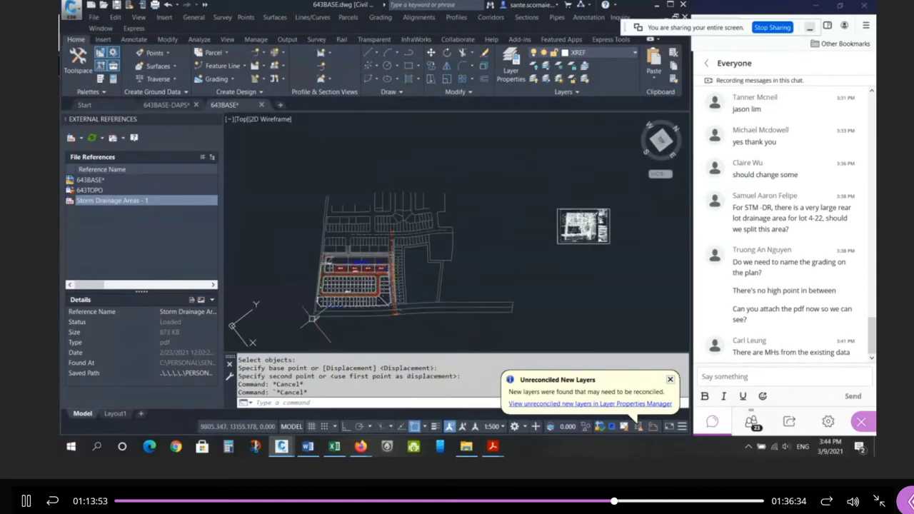
scroll(297, 317, "up", 2)
key("Escape")
key("Escape")
key("Escape")
scroll(558, 109, "down", 2)
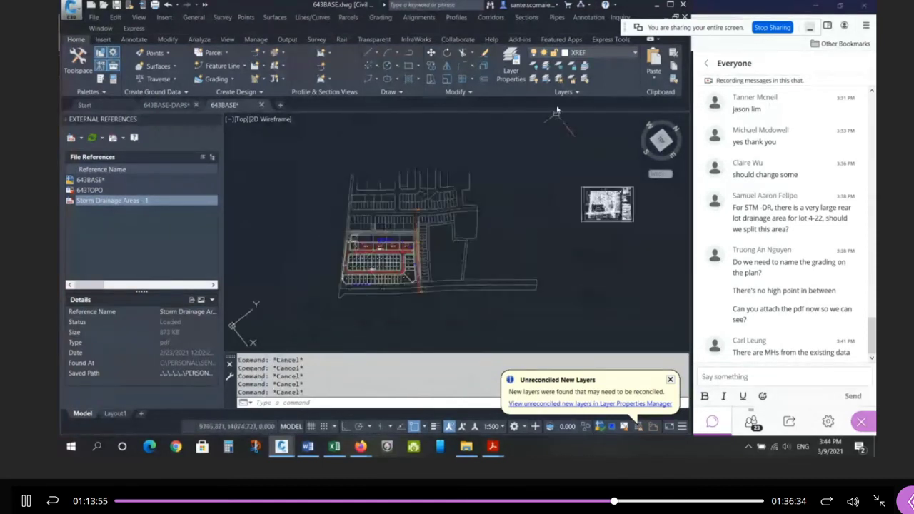
Isolate the layers of the PDF underlay and the subdivision's property boundary with LAYISO
type("layiso")
key("Return")
left_click(603, 190)
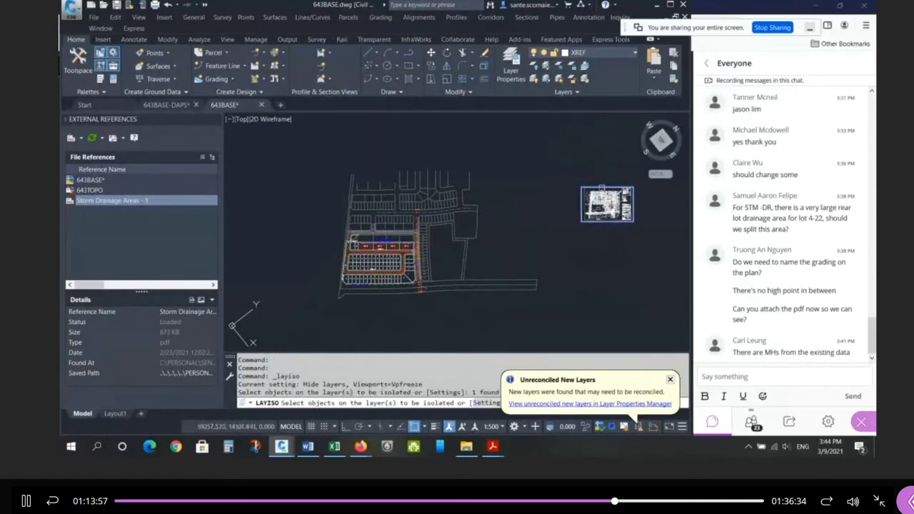
scroll(429, 282, "up", 2)
left_click(440, 277)
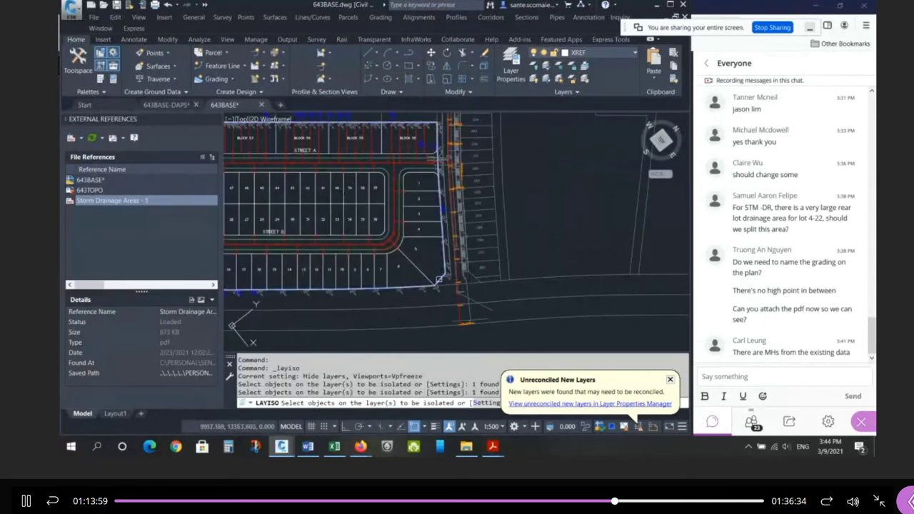
scroll(307, 245, "down", 1)
key("Return")
scroll(337, 286, "down", 2)
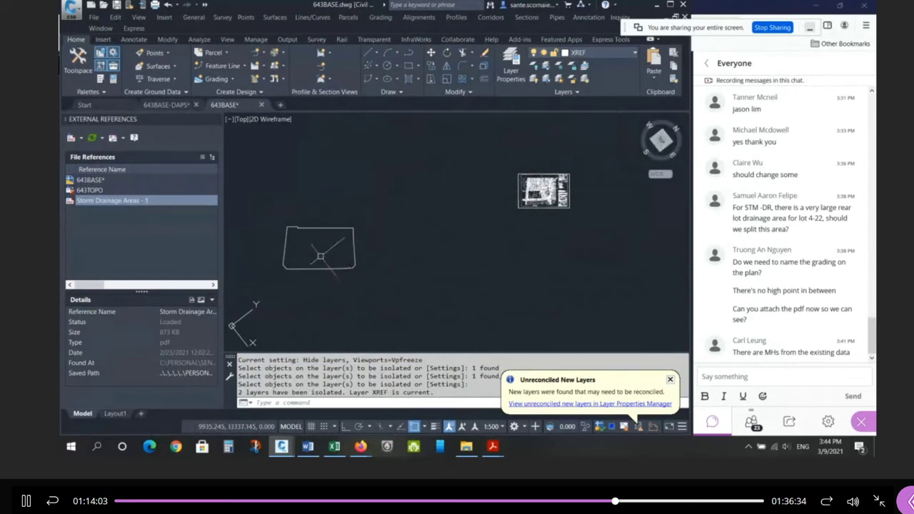
Select the property boundary polyline to check its layer, then clear the selection
left_click(325, 229)
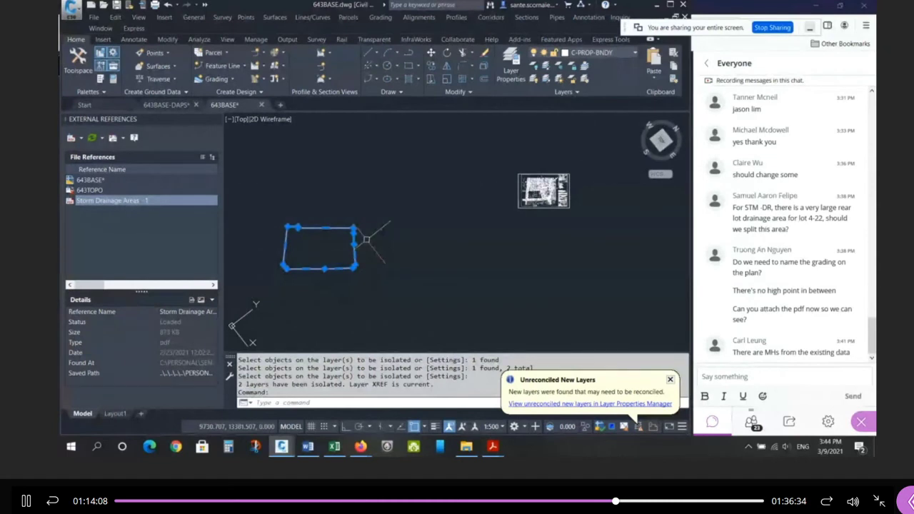
key("Escape")
key("Escape")
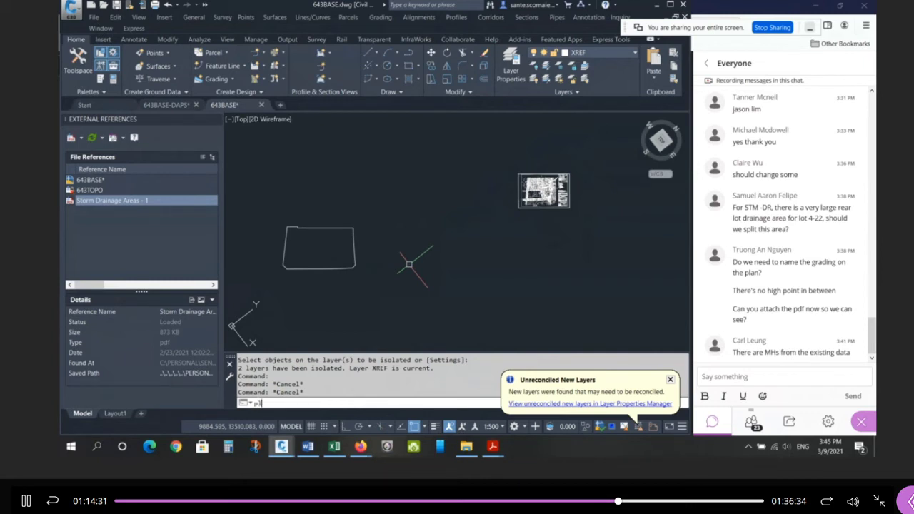
Draw a polyline segment from the endpoint at the property boundary's lower-left corner to a distant point below the underlay
key("Return")
scroll(361, 250, "up", 6)
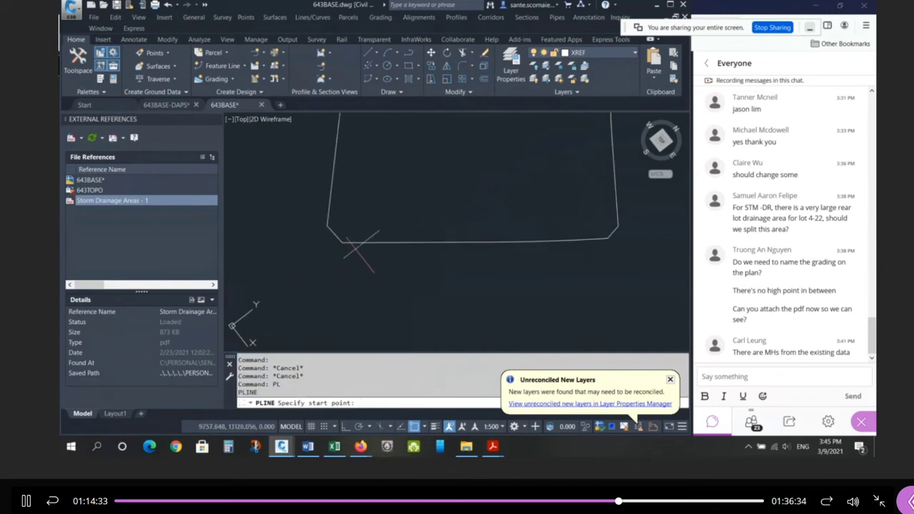
right_click(354, 245, "shift")
left_click(377, 85)
left_click(345, 245)
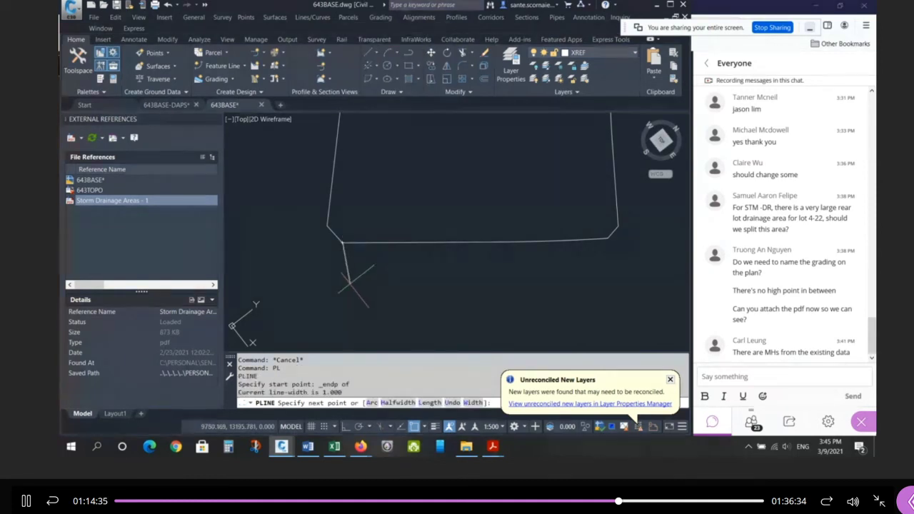
scroll(342, 276, "down", 7)
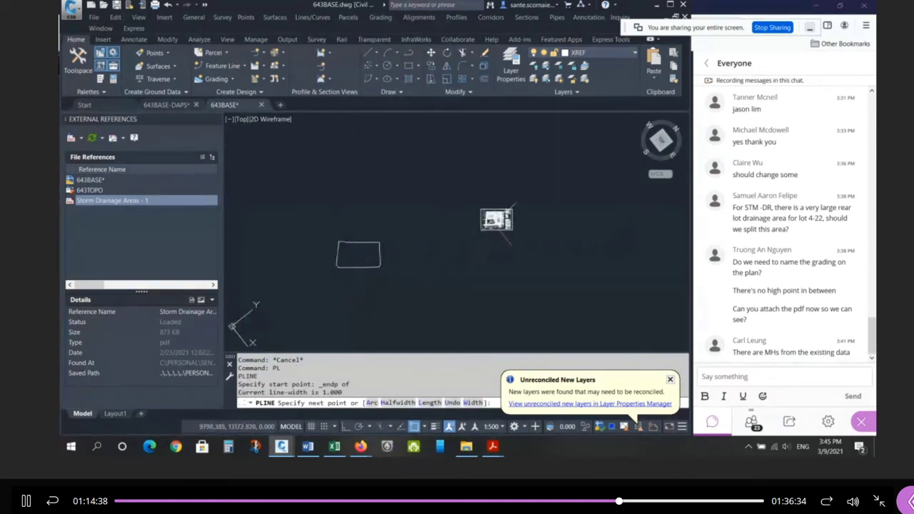
scroll(418, 178, "down", 4)
left_click(540, 328)
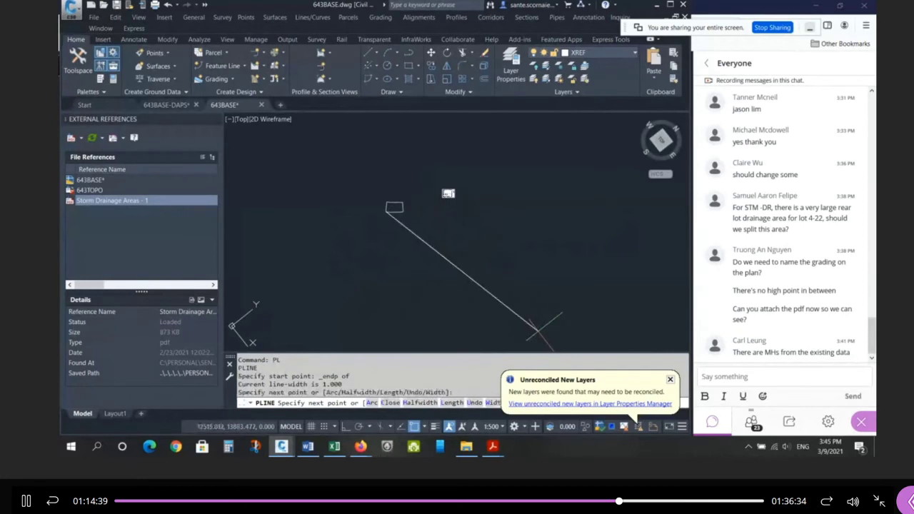
Try to snap the polyline's next vertex to the matching site corner at Louis St. Laurent Avenue on the PDF underlay
scroll(447, 194, "up", 10)
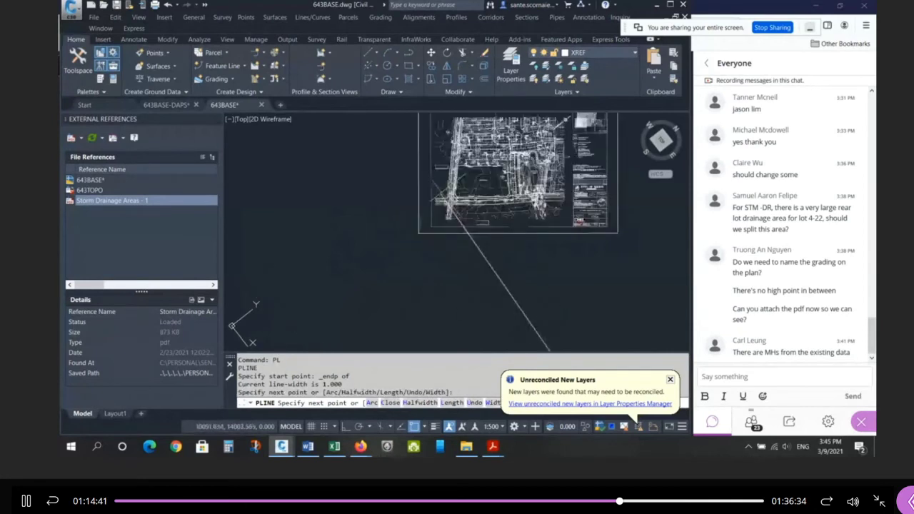
scroll(429, 228, "down", 5)
scroll(390, 270, "up", 3)
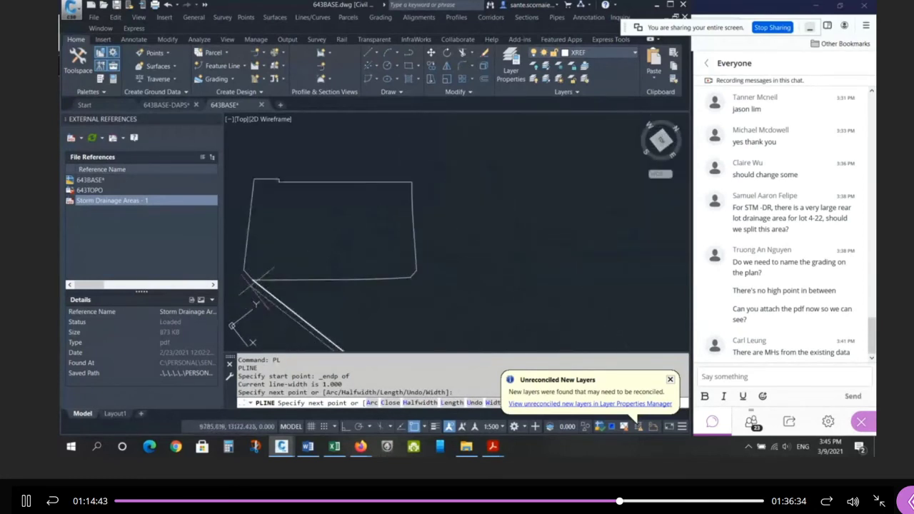
scroll(400, 286, "down", 3)
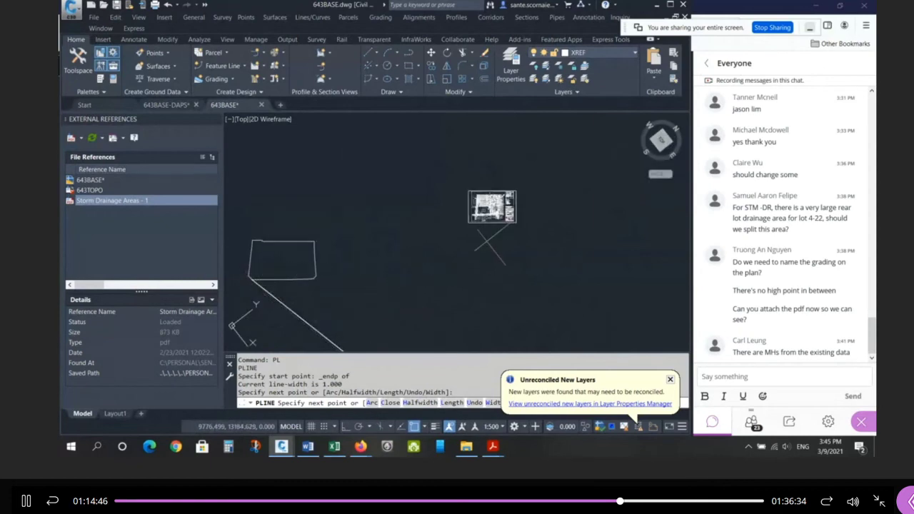
scroll(491, 209, "up", 8)
scroll(450, 218, "up", 2)
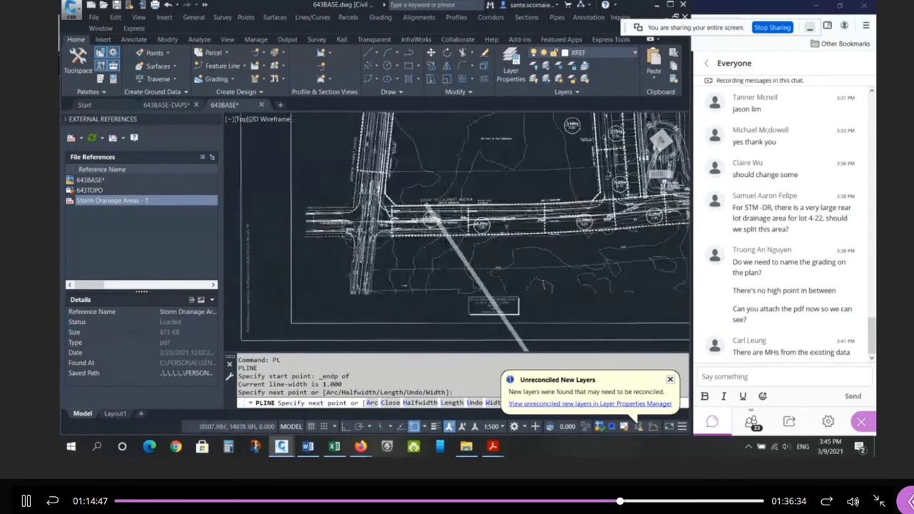
scroll(411, 204, "up", 2)
scroll(403, 202, "up", 2)
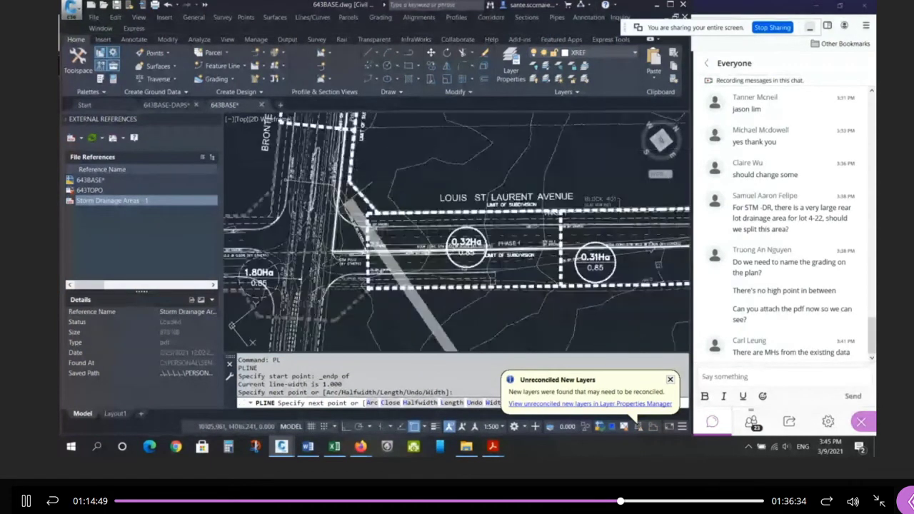
scroll(354, 187, "up", 2)
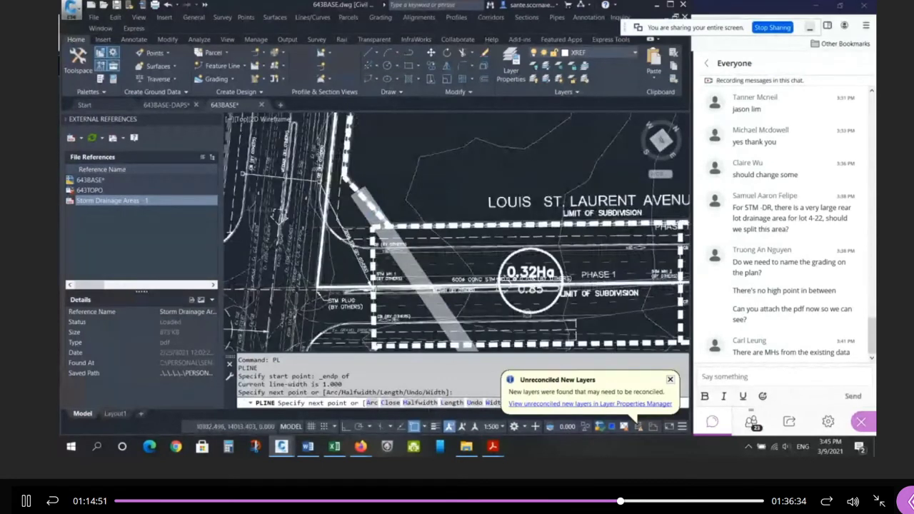
scroll(352, 190, "up", 2)
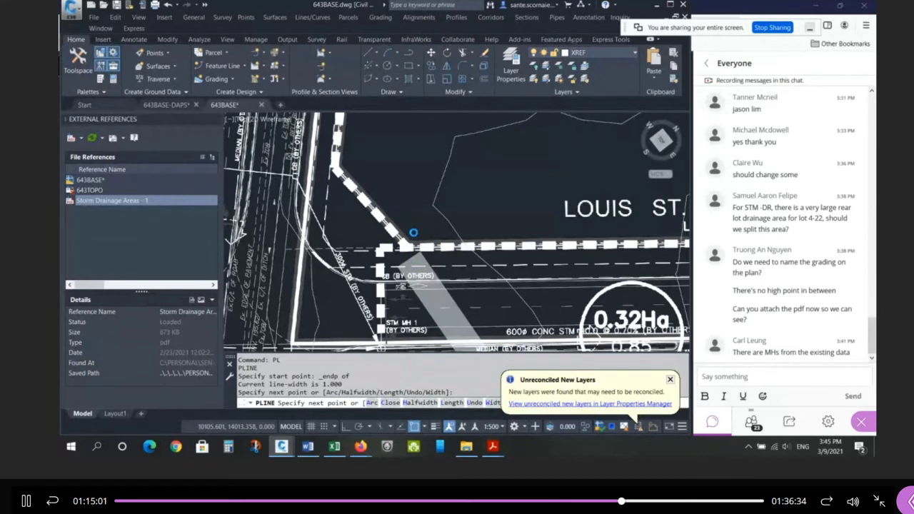
scroll(413, 232, "up", 3)
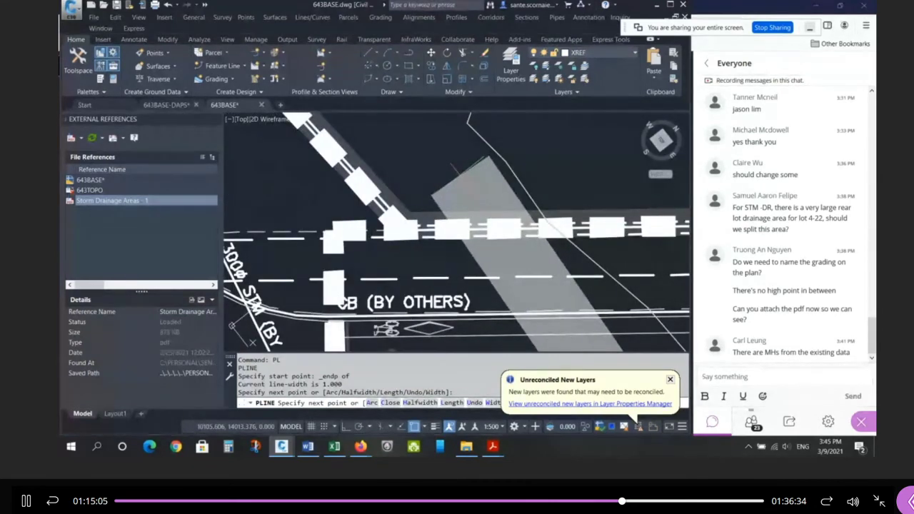
right_click(453, 163, "shift")
left_click(505, 240)
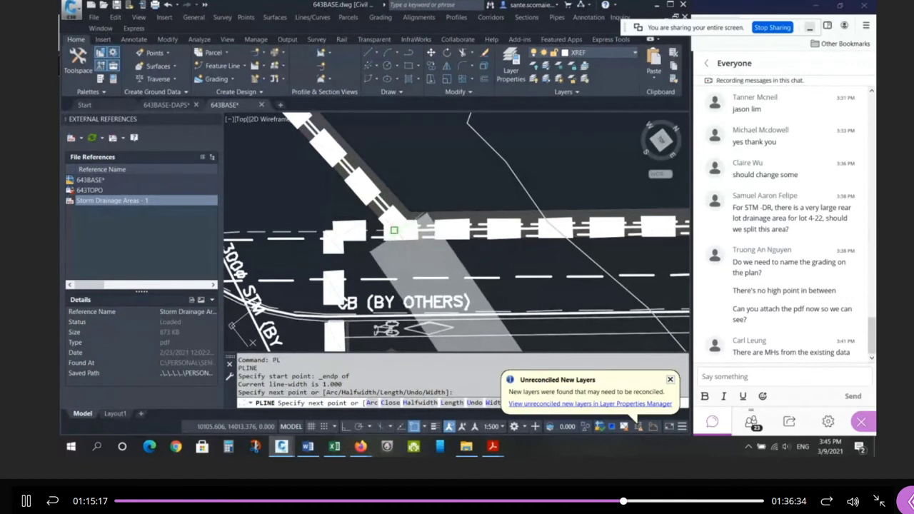
key("Escape")
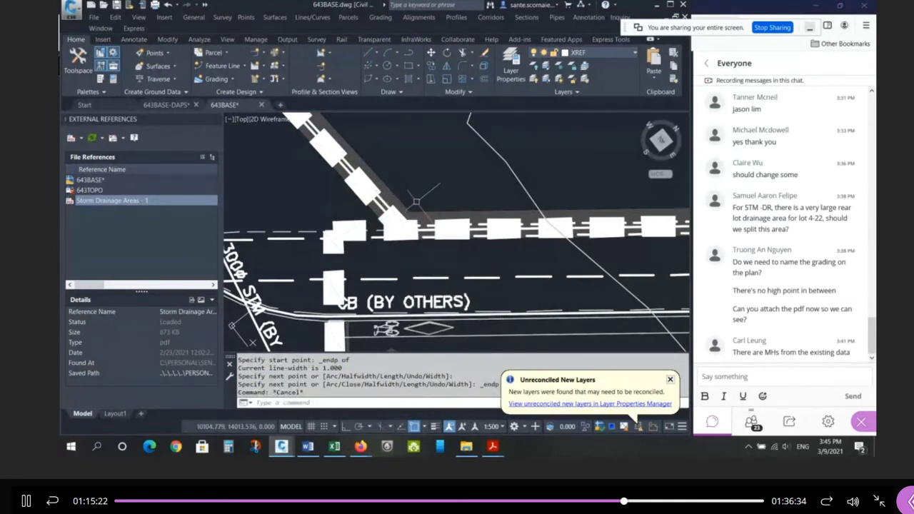
Clear all running object snap modes in the drafting settings after framing the site corner on the PDF underlay
type("z")
key("Return")
left_click(302, 167)
left_click(468, 265)
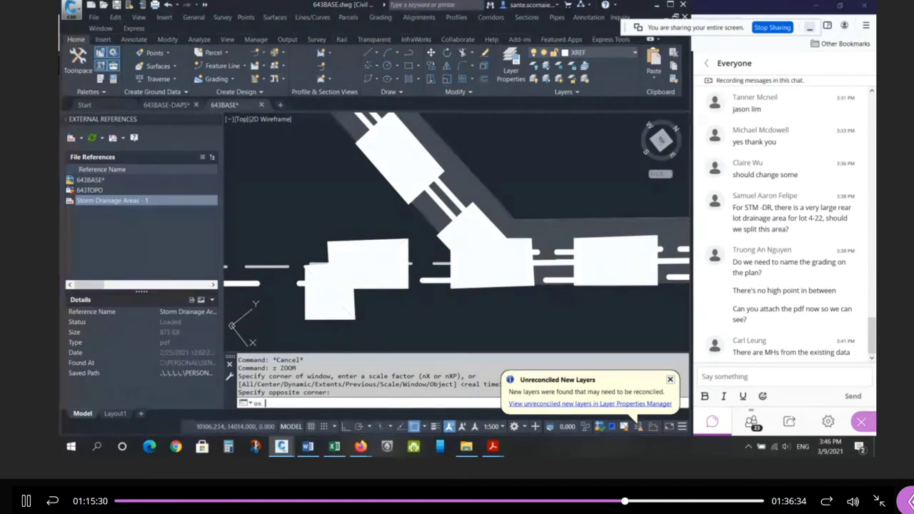
key("Return")
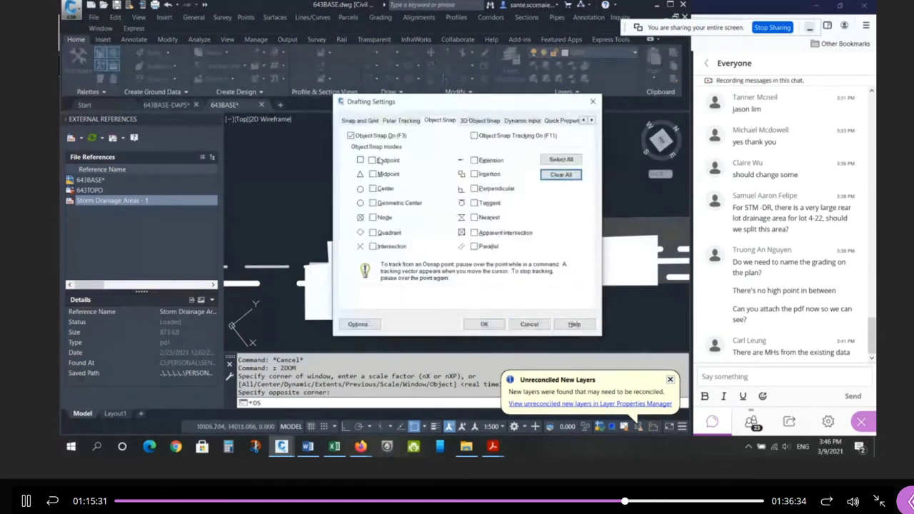
left_click(379, 161)
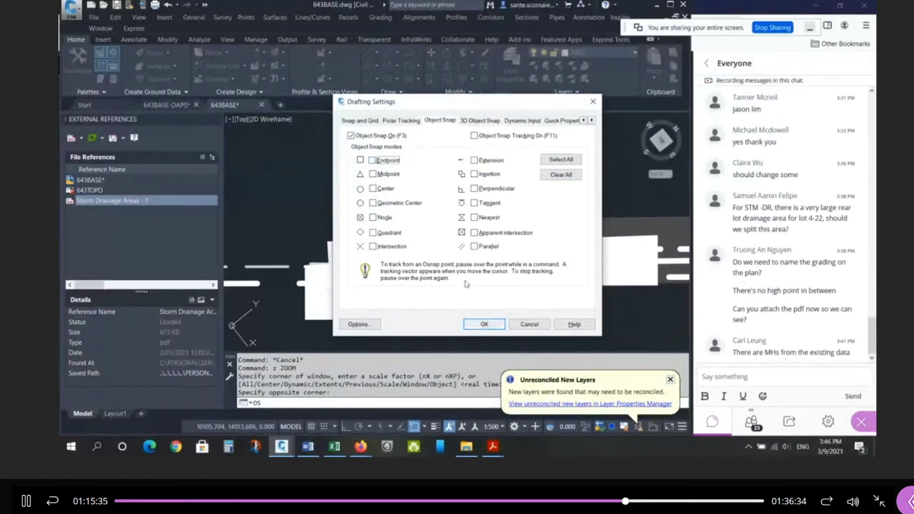
left_click(482, 324)
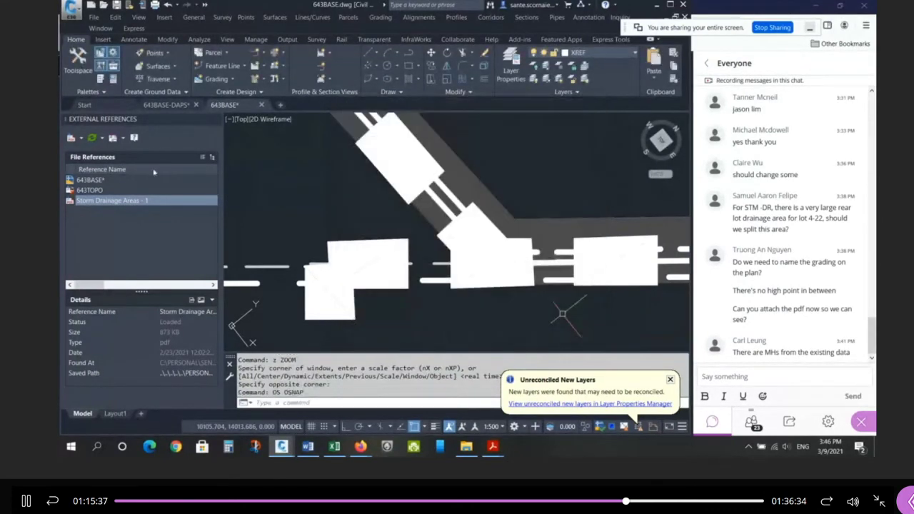
Set the current object color to Red in the properties with nothing selected
type("ch")
key("Return")
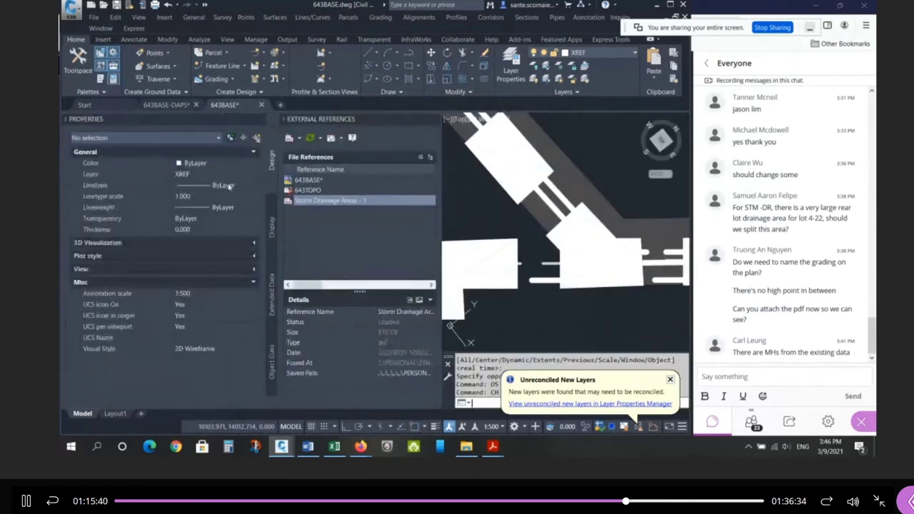
left_click(187, 164)
left_click(194, 193)
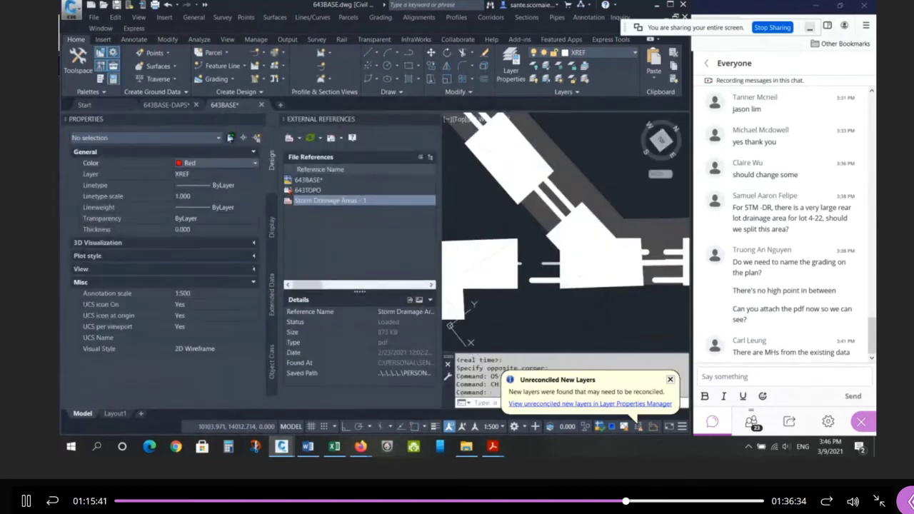
left_click(259, 119)
key("Escape")
key("Escape")
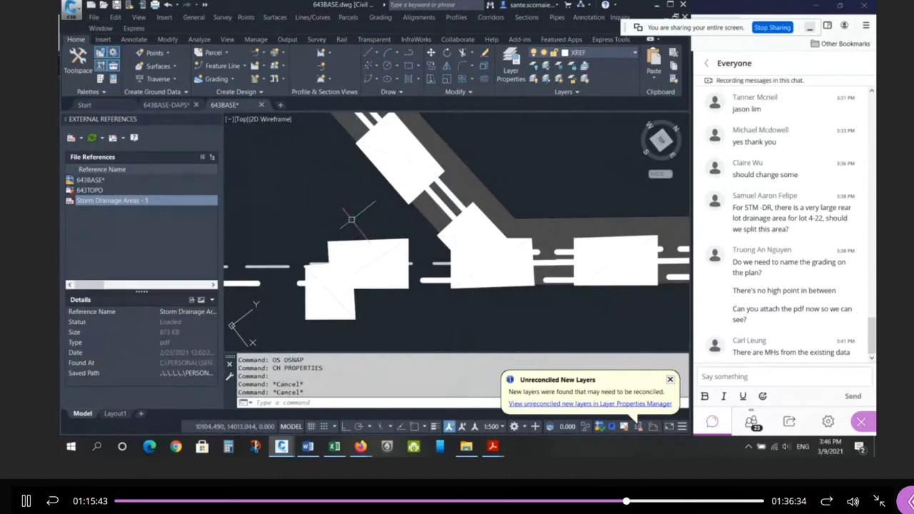
type("lman")
key("Return")
key("Escape")
key("Escape")
key("Escape")
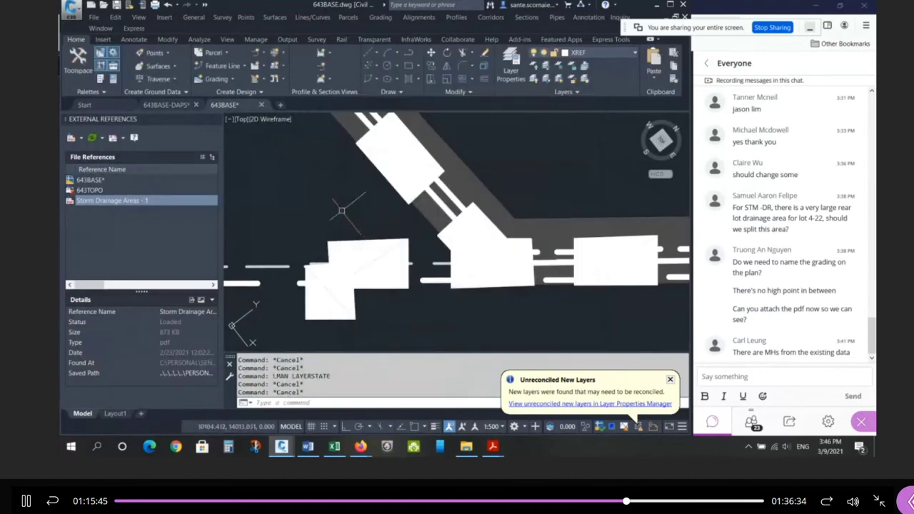
Draw a line with Nearest snaps along the diagonal site boundary beside the corner on the PDF underlay
type("l")
key("Return")
type("nea")
key("space")
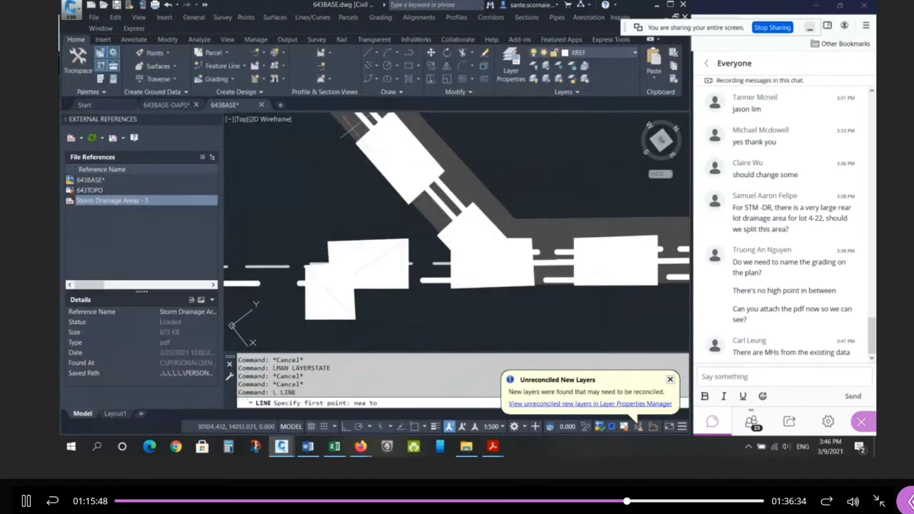
left_click(362, 120)
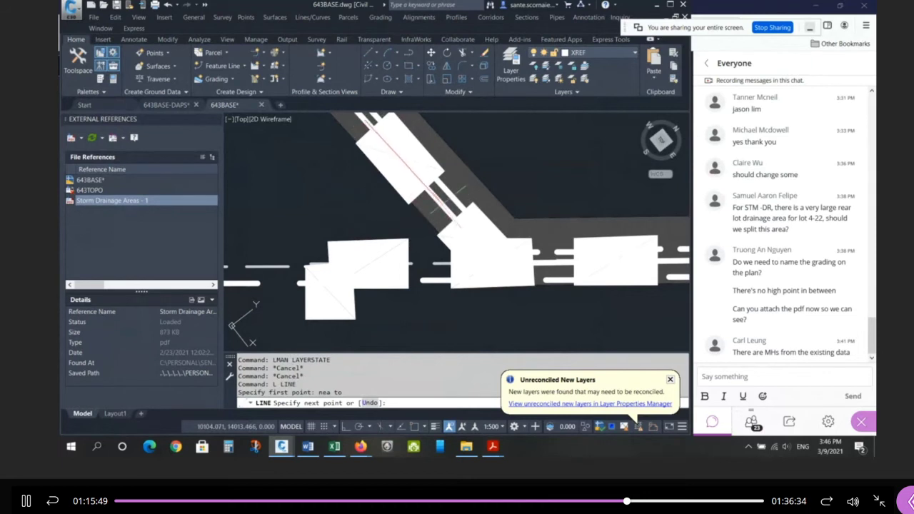
type("nea to")
left_click(444, 207)
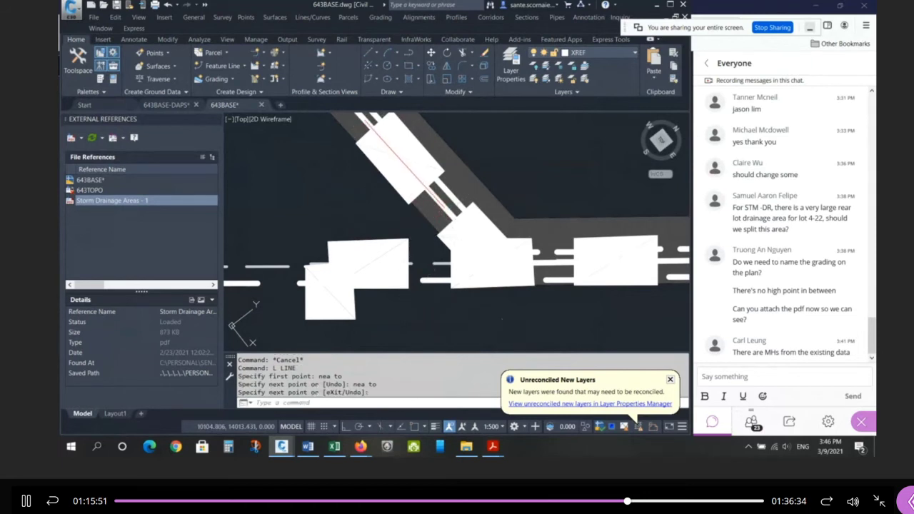
key("Return")
Draw a second line with a Nearest snap along the horizontal site boundary beside the same corner
key("Return")
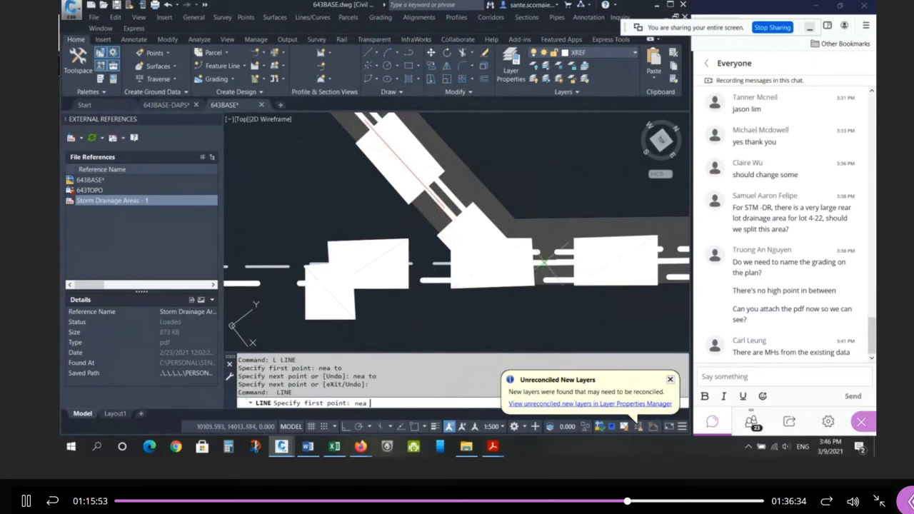
type("nea")
key("Return")
left_click(544, 263)
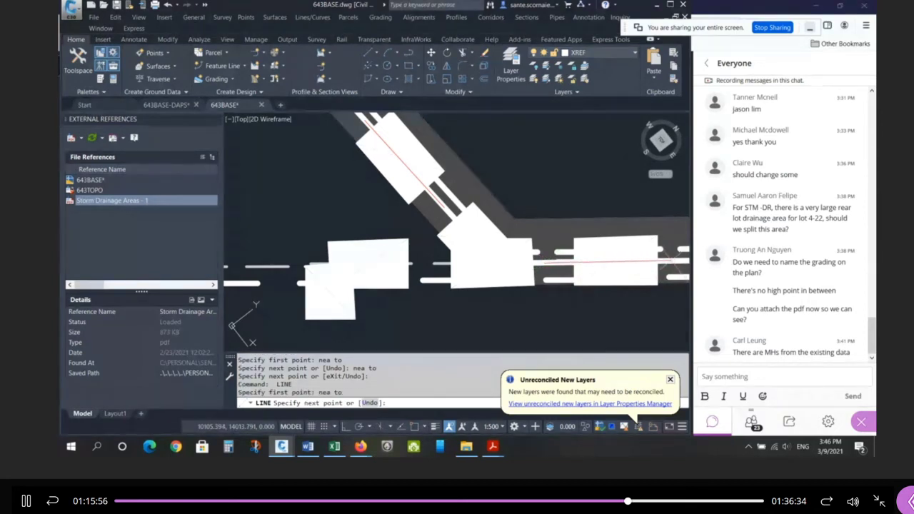
key("Escape")
key("Escape")
Fillet the diagonal and horizontal red lines with radius 0 so they meet at the site corner
type("df")
key("Escape")
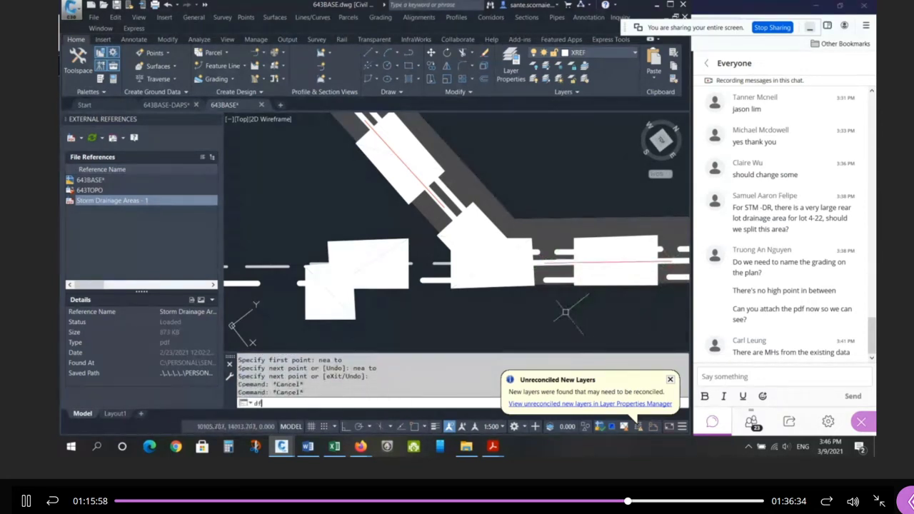
key("Escape")
type("F")
key("Return")
type("r")
key("Return")
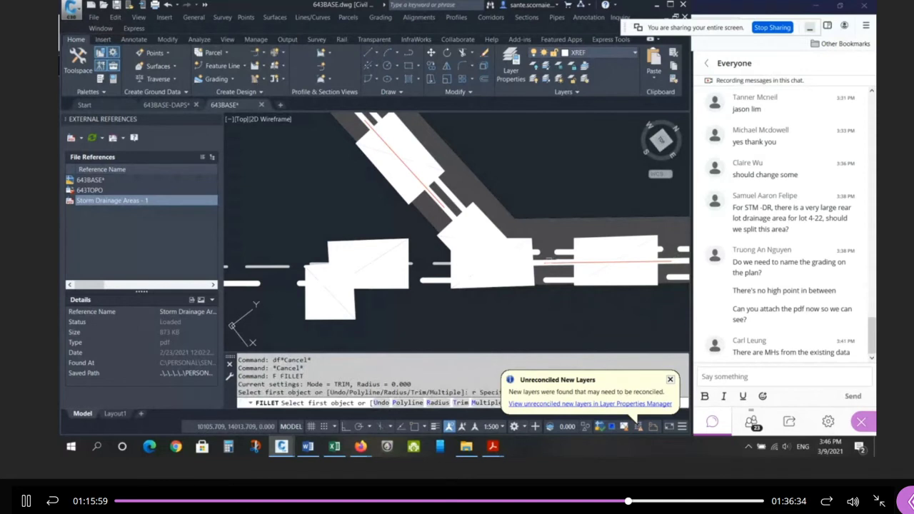
left_click(549, 263)
left_click(433, 199)
key("Return")
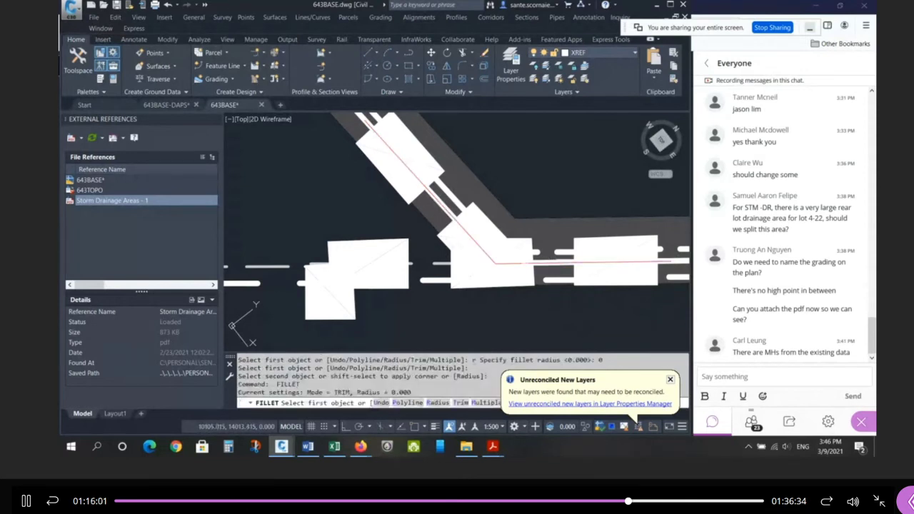
key("Escape")
key("Escape")
key("Escape")
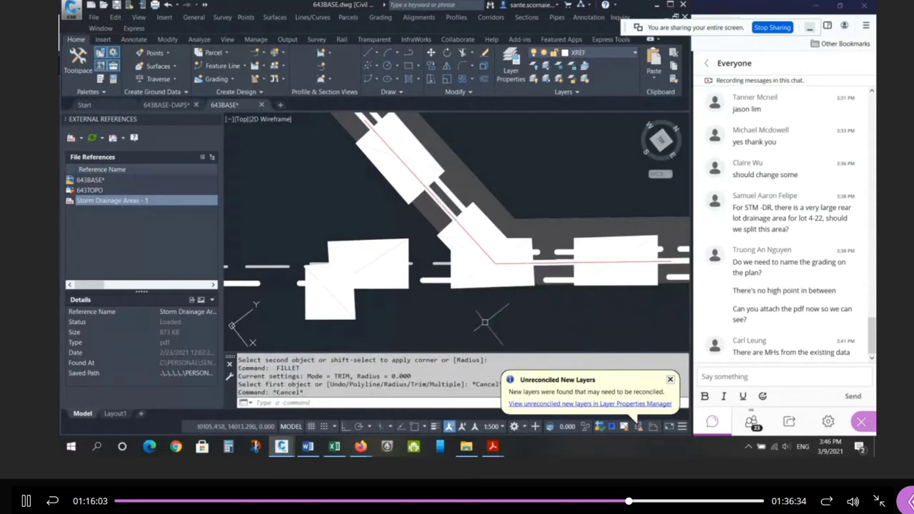
Draw a polyline from the endpoint where the red lines meet to a distant point below, near the first reference polyline's far end
type("pl")
key("Return")
right_click(478, 307, "shift")
left_click(514, 140)
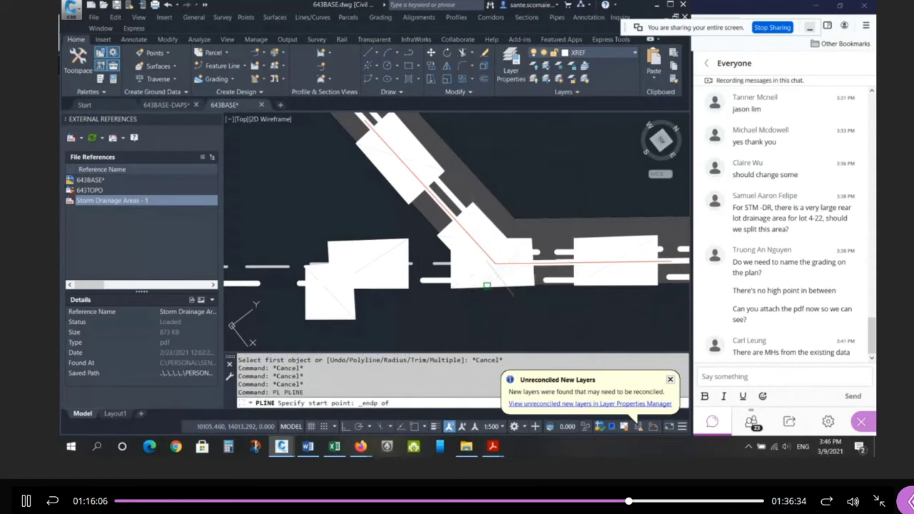
left_click(496, 264)
scroll(443, 214, "up", 5)
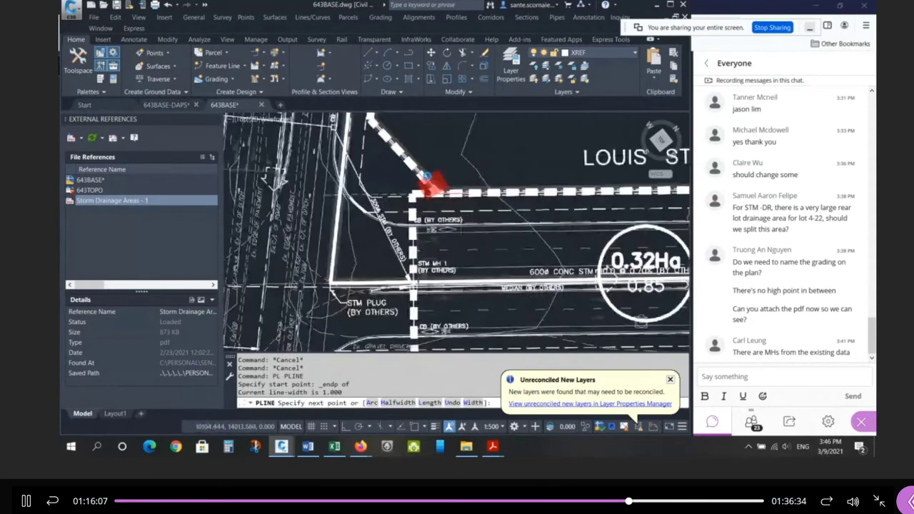
scroll(426, 176, "down", 4)
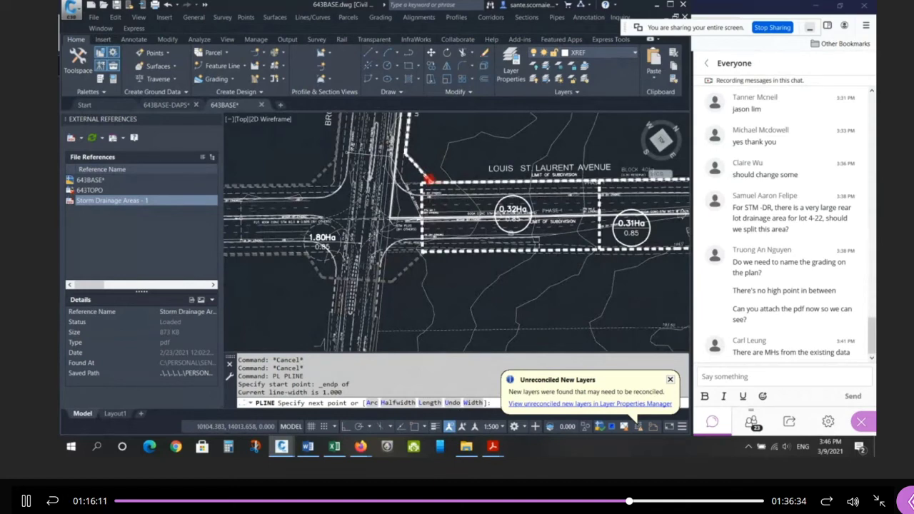
scroll(472, 243, "down", 4)
scroll(510, 199, "down", 10)
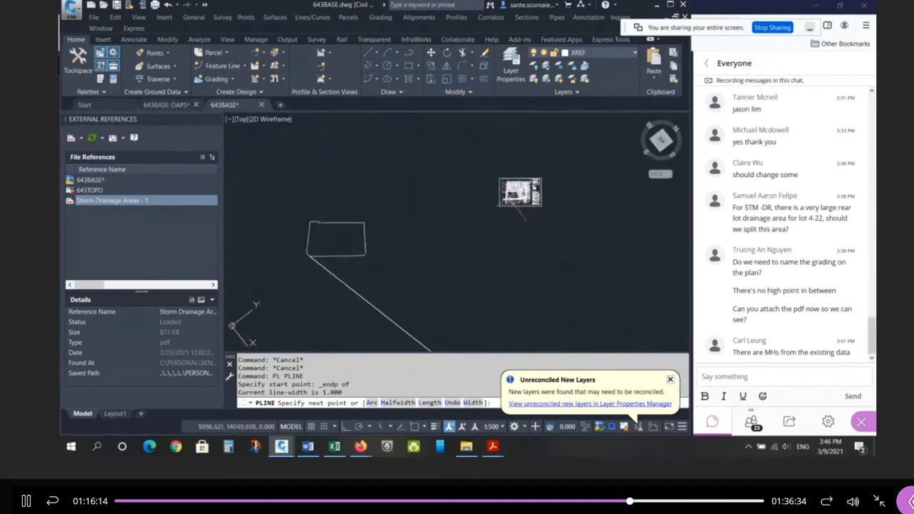
scroll(538, 250, "up", 1)
scroll(537, 250, "up", 2)
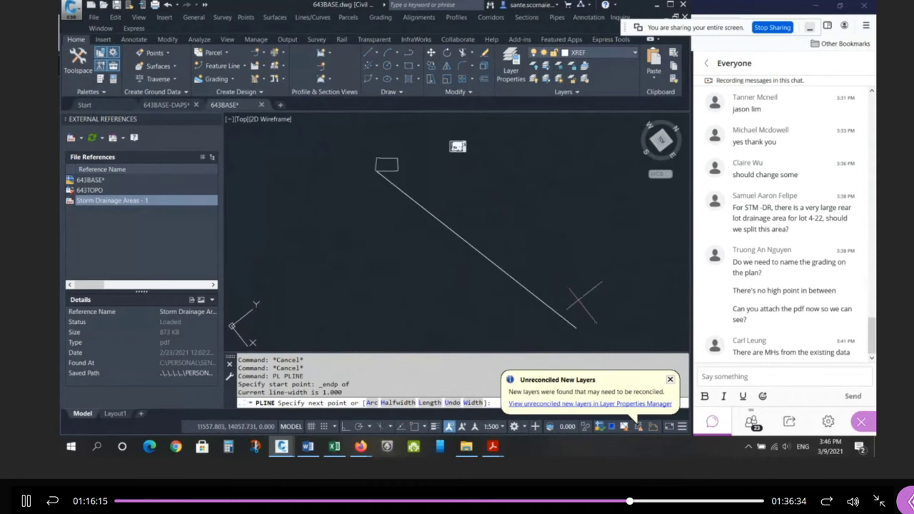
left_click(588, 305)
key("Return")
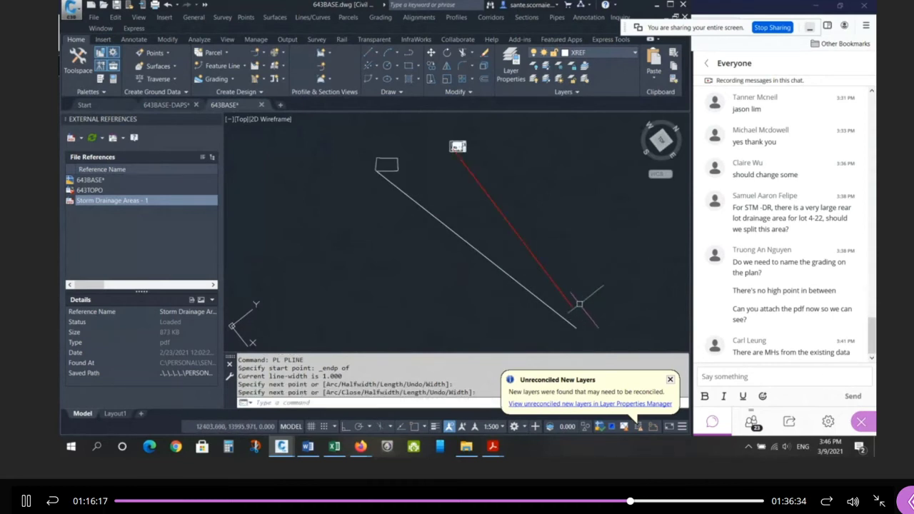
List the properties of the white reference polyline and the red reference polyline
type("li")
key("Return")
left_click(505, 258)
left_click(454, 295)
key("Return")
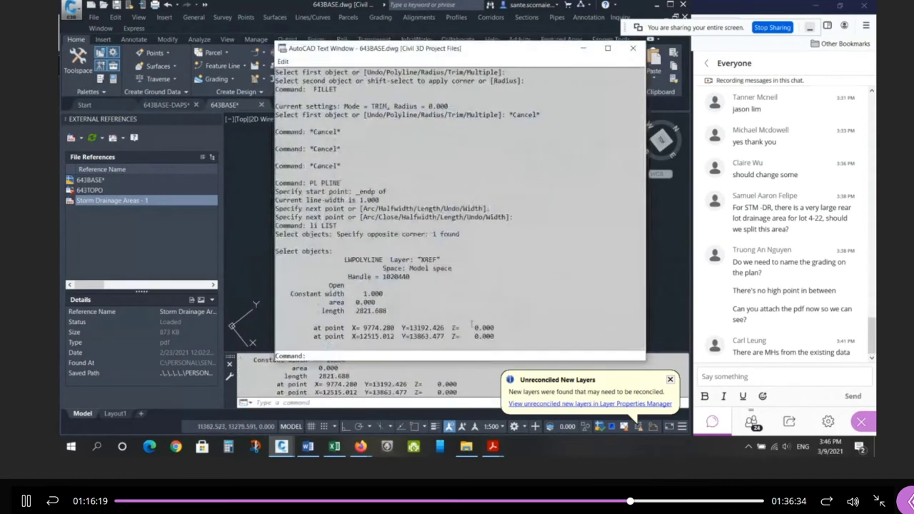
left_click_drag(472, 327, 493, 328)
key("Escape")
key("Return")
left_click(543, 258)
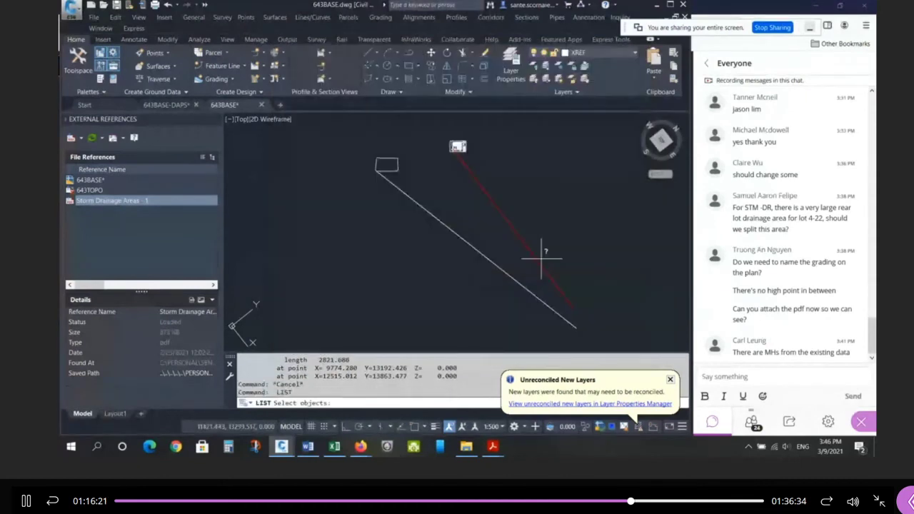
left_click(534, 268)
key("Return")
key("Return")
key("Escape")
key("Escape")
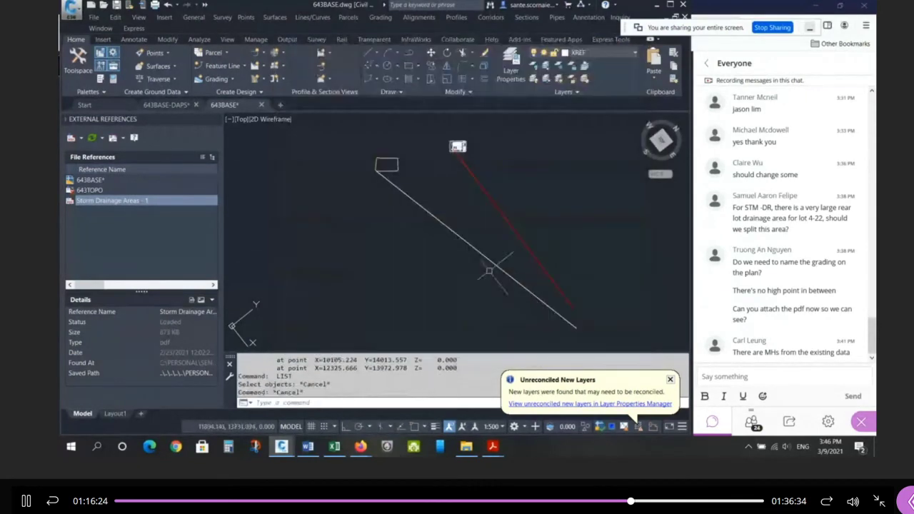
Select both reference polylines to check their starting points at the property boundary and PDF corners, then clear the selection
left_click(408, 196)
scroll(387, 165, "up", 8)
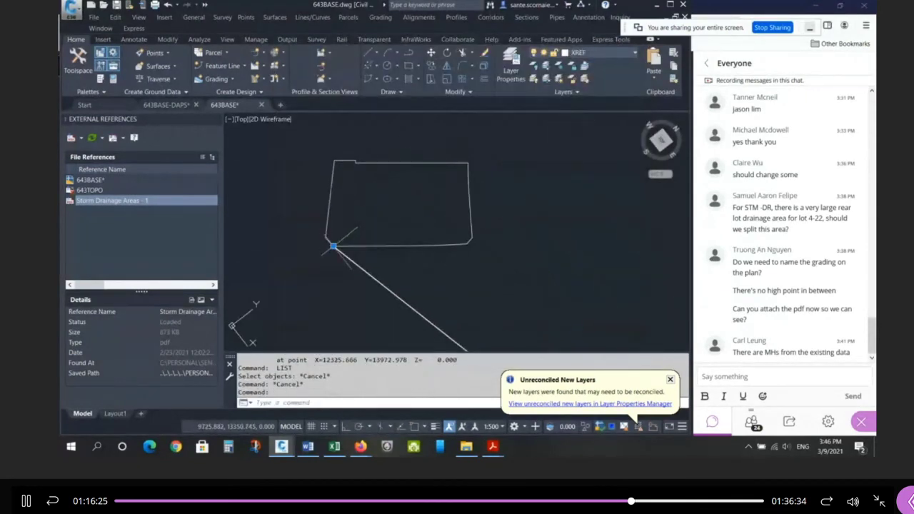
scroll(282, 275, "down", 4)
left_click(508, 235)
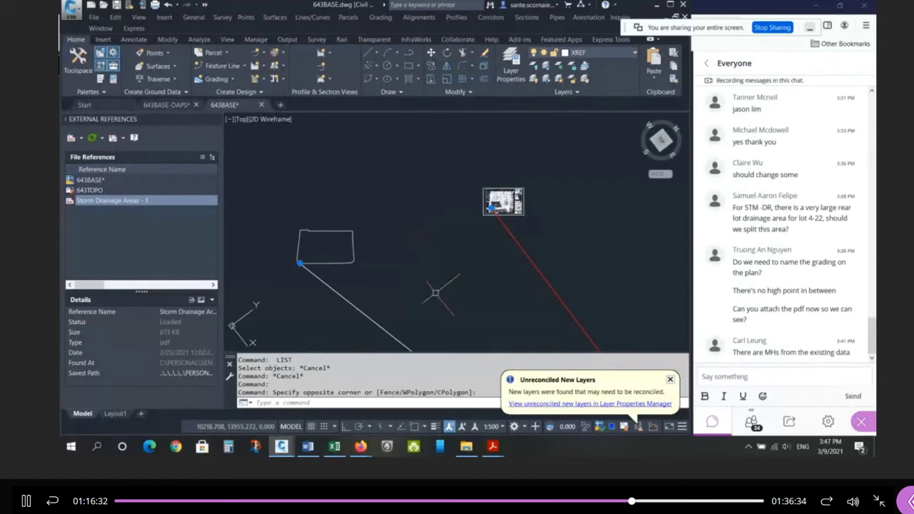
key("Escape")
key("Escape")
key("Escape")
Draw a polyline from the endpoint at the property boundary's upper-right corner to a distant point above the site
scroll(336, 233, "up", 4)
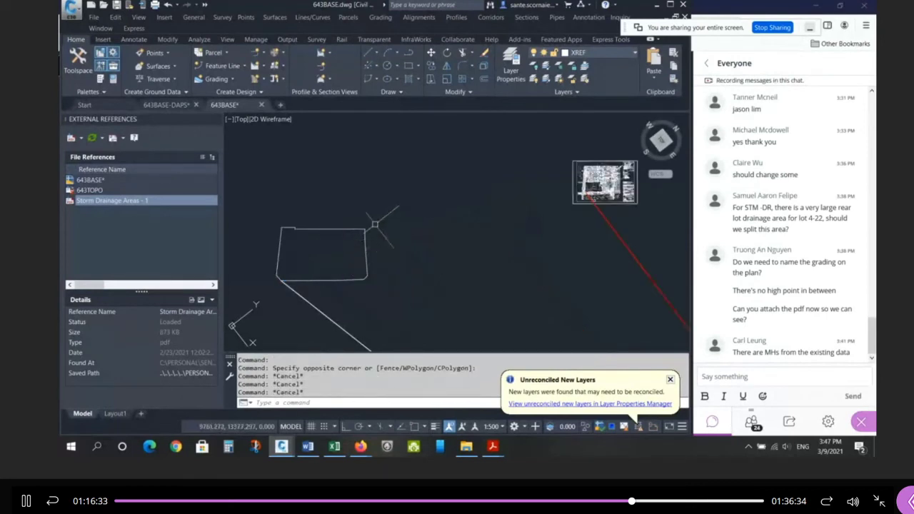
scroll(348, 253, "down", 3)
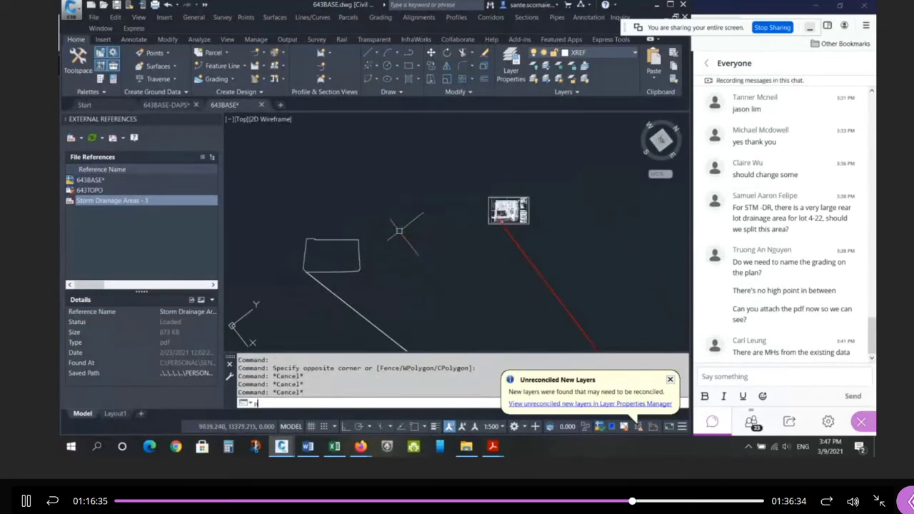
type("l")
key("Return")
right_click(379, 230, "shift")
scroll(362, 236, "up", 3)
left_click(356, 243)
key("Escape")
key("Escape")
key("Return")
right_click(357, 242, "shift")
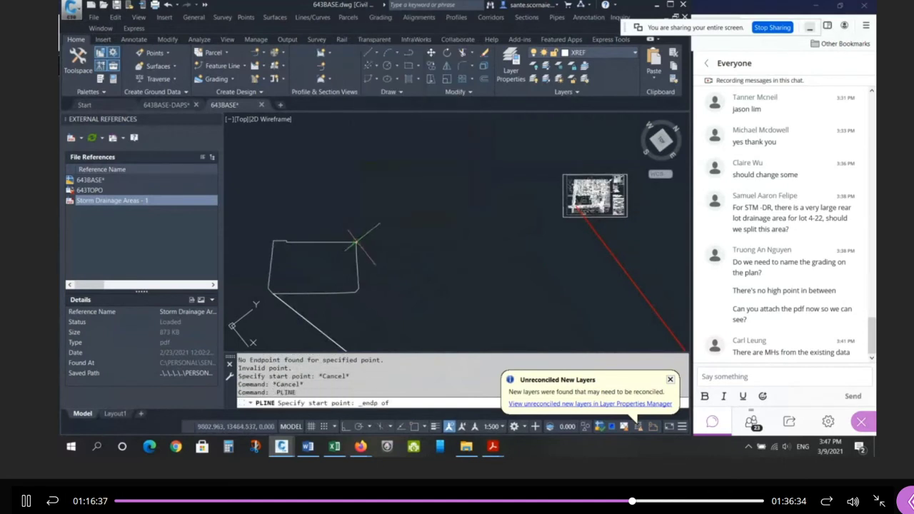
left_click(357, 243)
scroll(420, 297, "down", 5)
left_click(379, 181)
key("Return")
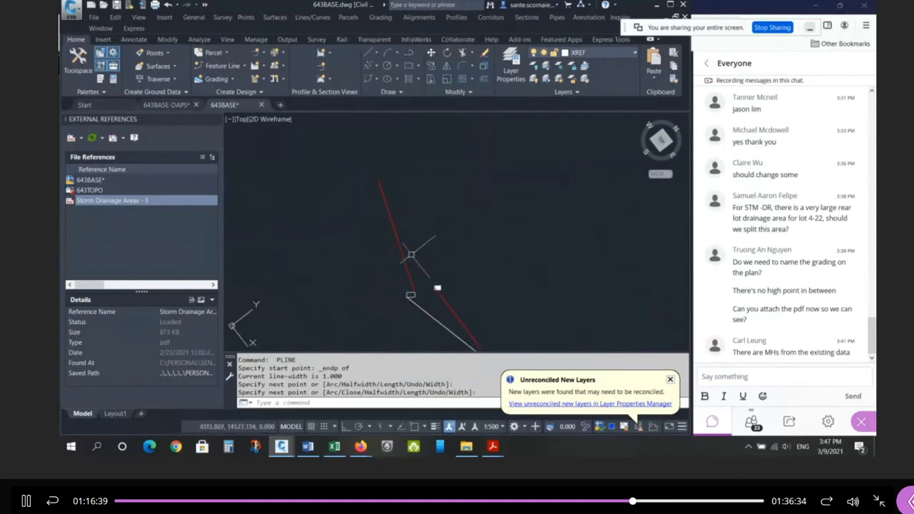
key("Return")
scroll(521, 280, "up", 6)
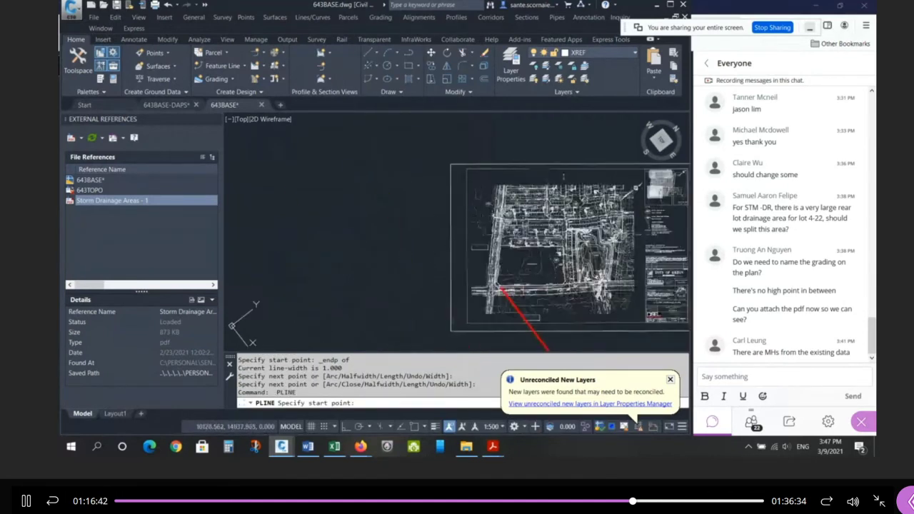
scroll(563, 176, "up", 6)
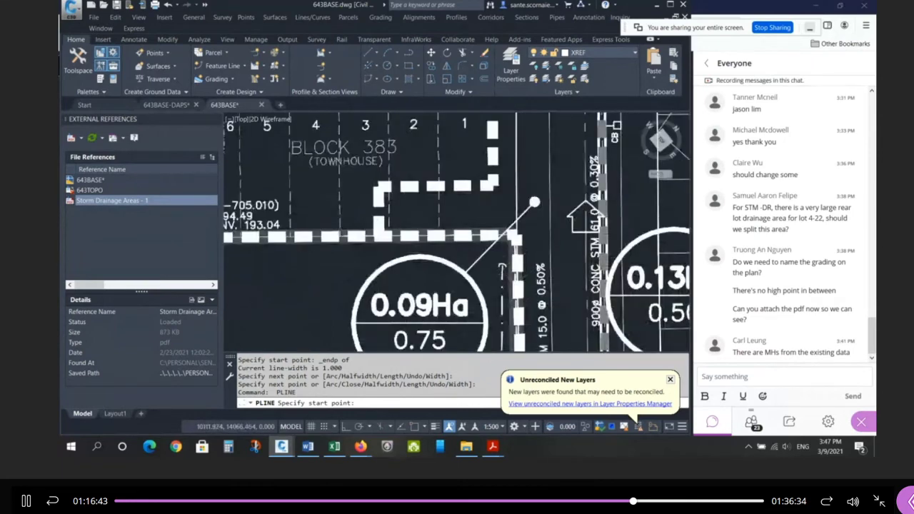
scroll(536, 236, "up", 5)
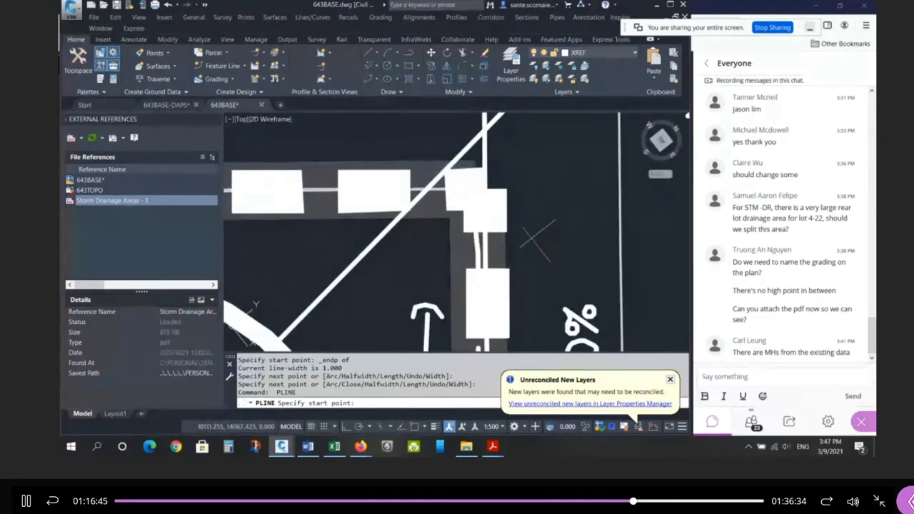
right_click(532, 238, "shift")
key("r")
left_click(322, 189)
right_click(416, 196, "shift")
key("r")
key("Escape")
key("Escape")
key("Escape")
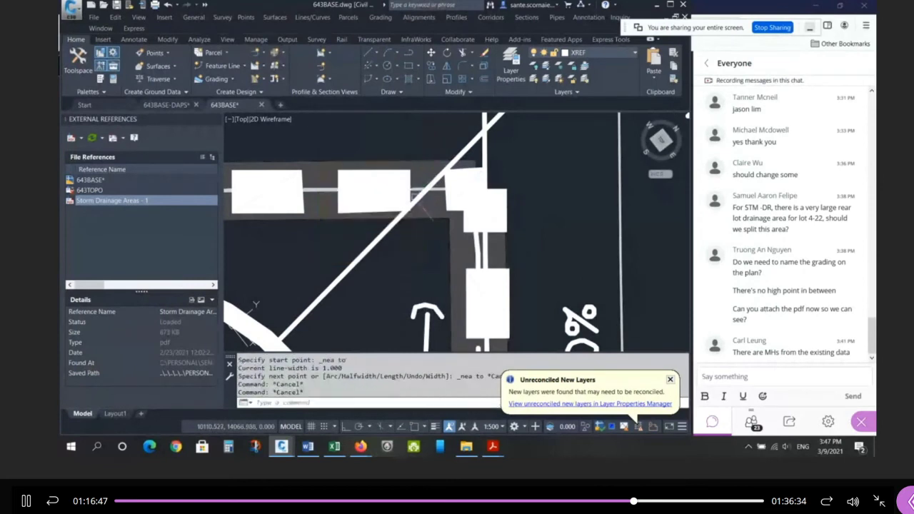
right_click(417, 208, "shift")
type("r")
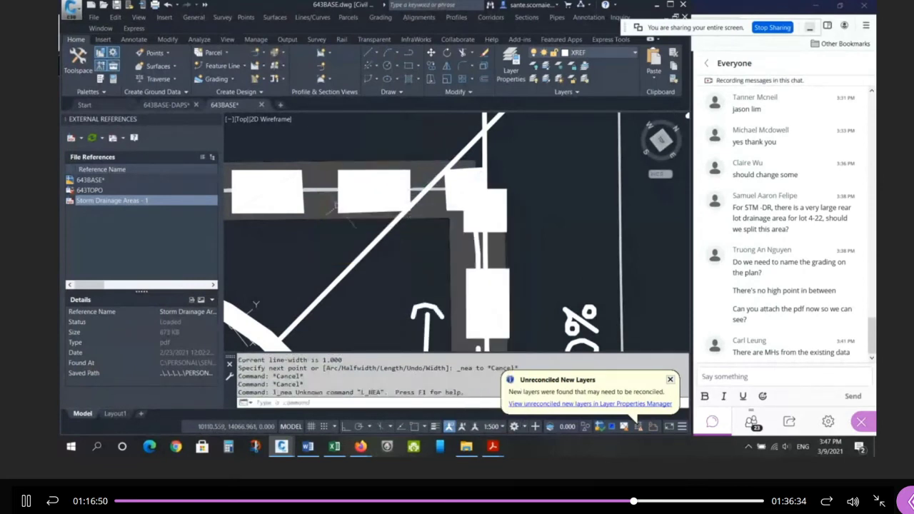
Draw a line along the PDF's horizontal dashed boundary beside the 0.09Ha area's corner, snapping both ends with Nearest
type("l")
key("Return")
right_click(323, 189, "shift")
key("r")
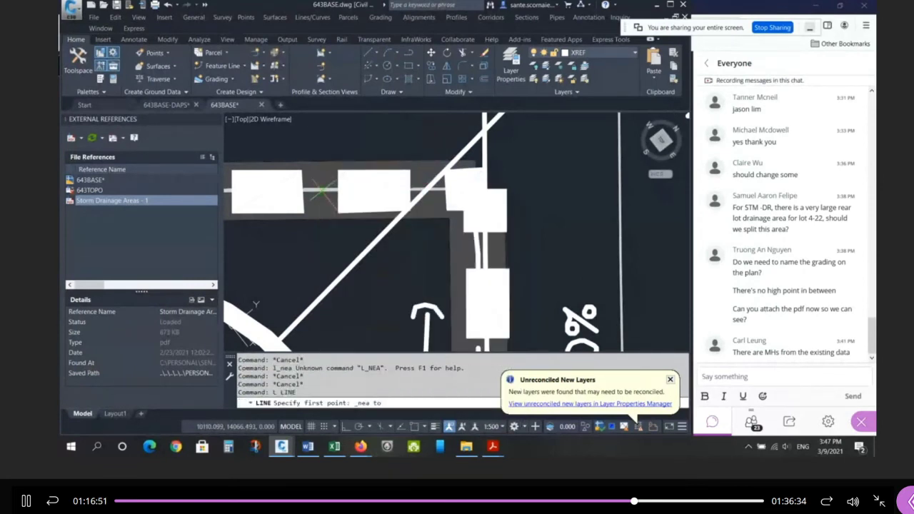
left_click(323, 188)
right_click(420, 190, "shift")
key("r")
left_click(421, 189)
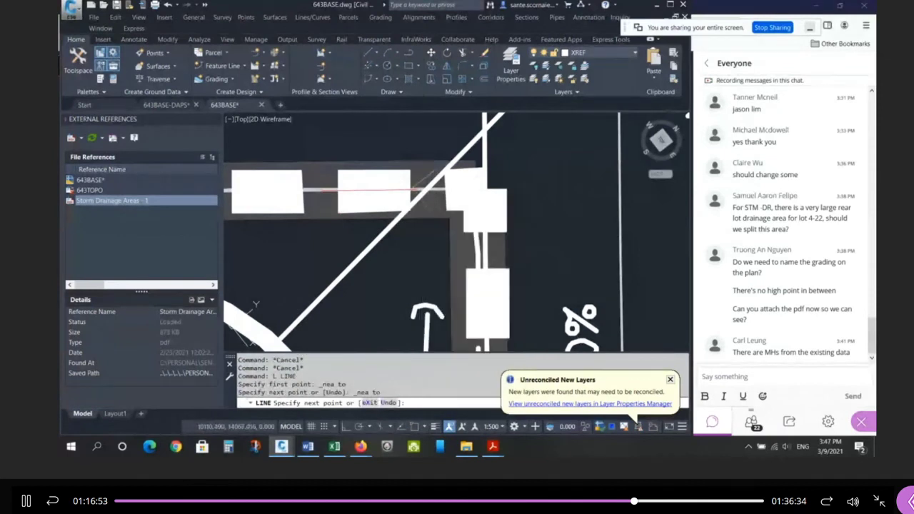
key("Return")
Try to stretch the new line's left end onto the PDF's thin boundary line using the Nearest snap
scroll(327, 203, "up", 4)
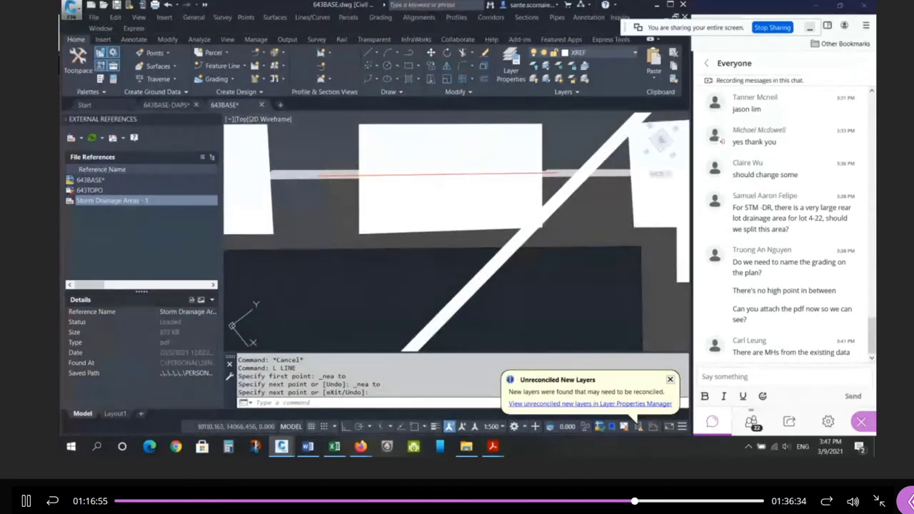
left_click(318, 174)
left_click(319, 174)
right_click(318, 177, "shift")
key("r")
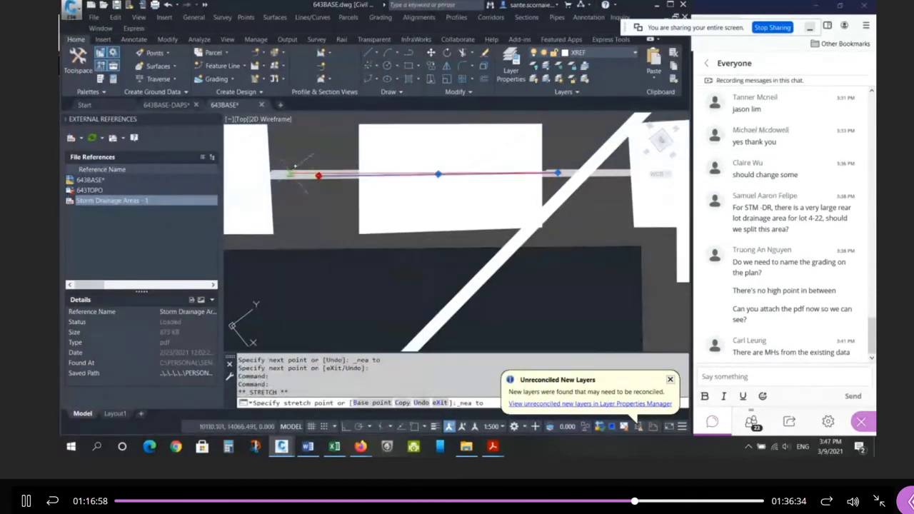
left_click(290, 174)
left_click(290, 174)
left_click(307, 207)
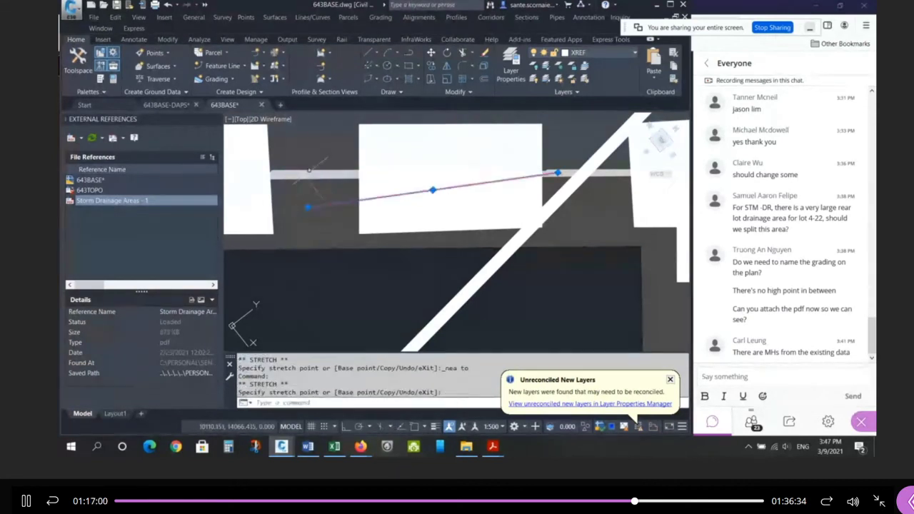
Erase the misaligned line drawn along the PDF's horizontal dashed boundary
key("Escape")
key("Escape")
type("e")
key("space")
left_click(333, 204)
key("space")
scroll(315, 190, "down", 5)
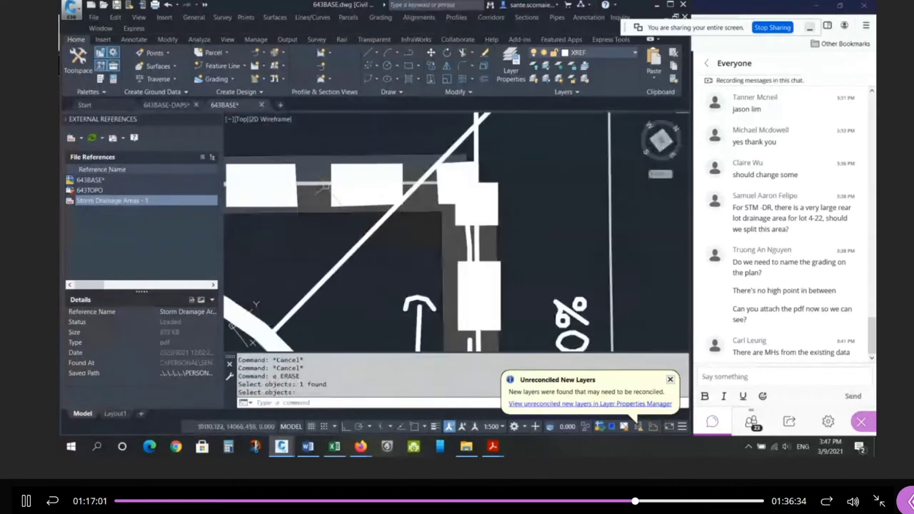
Draw a replacement line on the PDF's horizontal boundary, snapped with Nearest in the dash gaps on either side of the last full dash
type("l")
key("space")
right_click(413, 263, "shift")
left_click(439, 230)
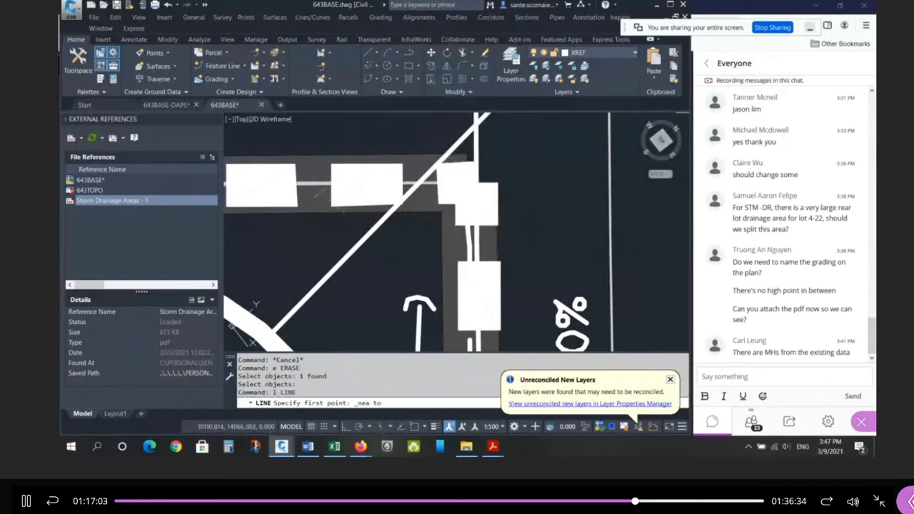
left_click(315, 185)
right_click(403, 175, "shift")
left_click(430, 370)
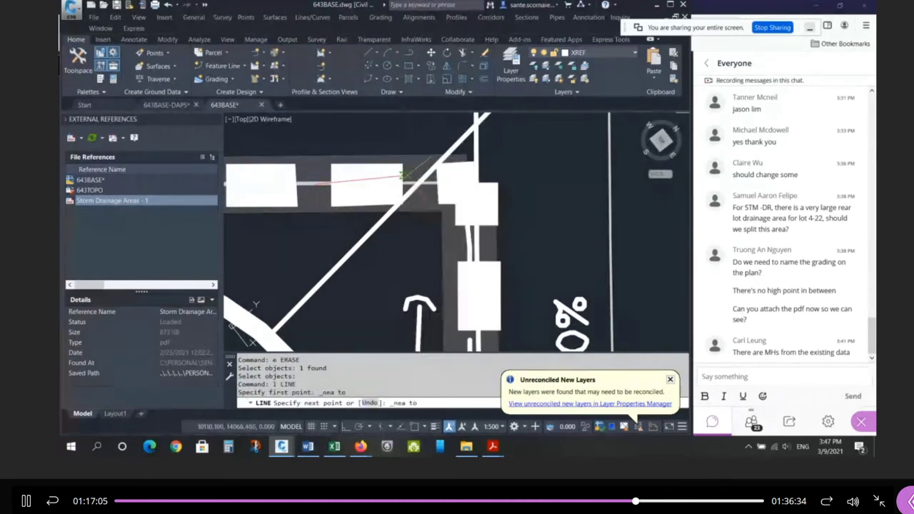
left_click(433, 183)
key("space")
Start a line in the dash gap of the PDF's vertical boundary below the corner, using the Nearest snap for both points
key("space")
right_click(471, 245, "shift")
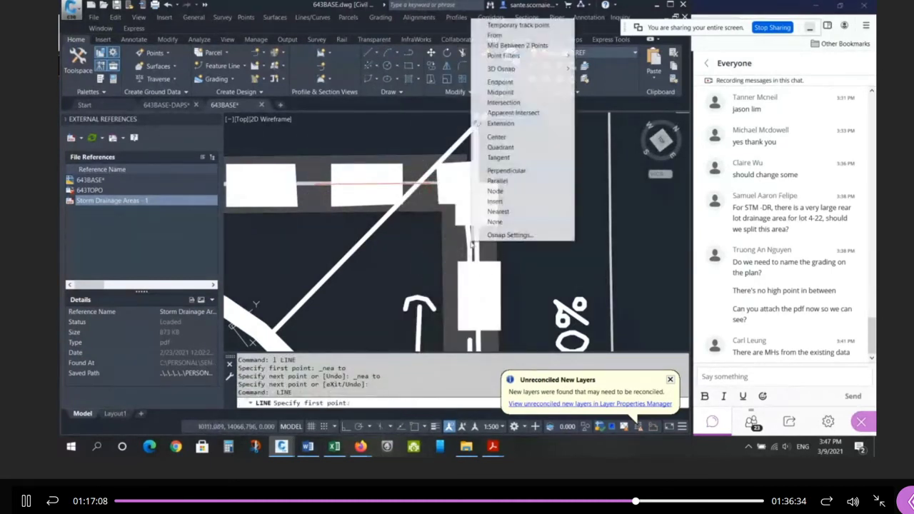
left_click(498, 211)
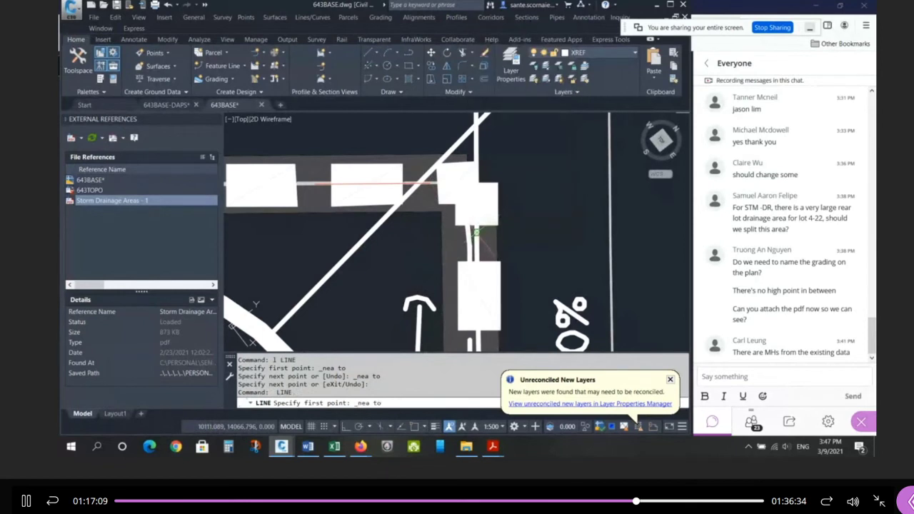
left_click(476, 232)
right_click(473, 246, "shift")
left_click(500, 211)
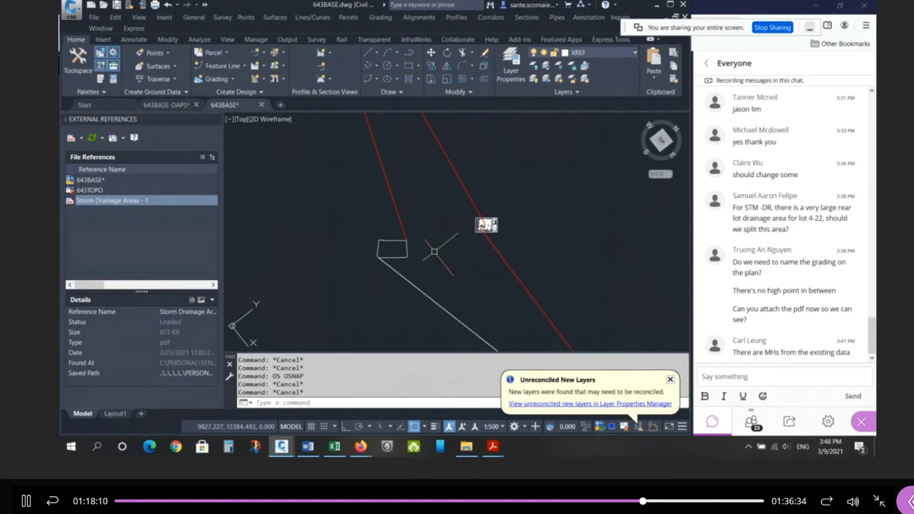
Start Align on the Storm Drainage Areas PDF, matching the first reference endpoint on the PDF to the property boundary's lower-left corner
type("AL")
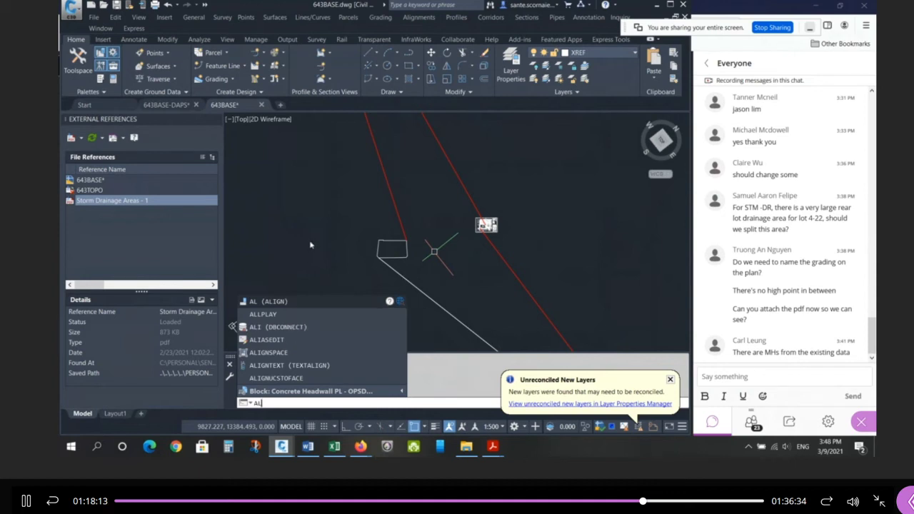
key("Return")
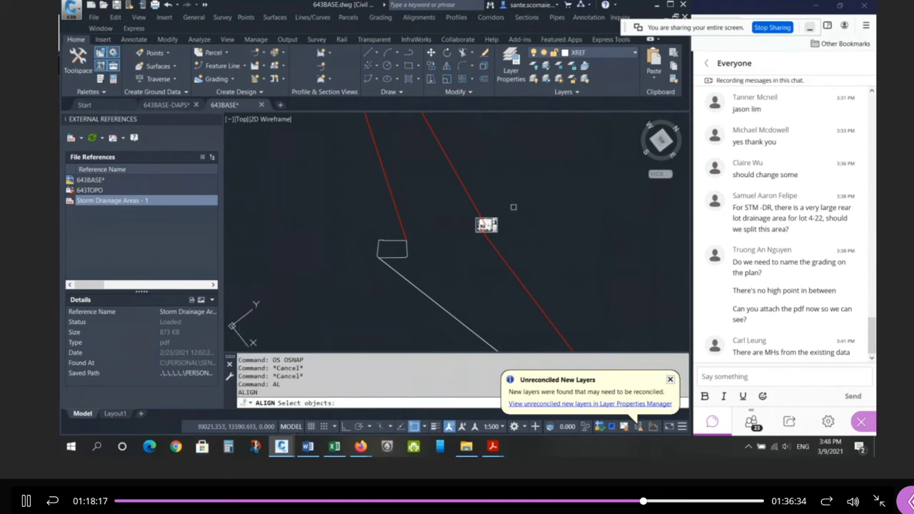
left_click(497, 218)
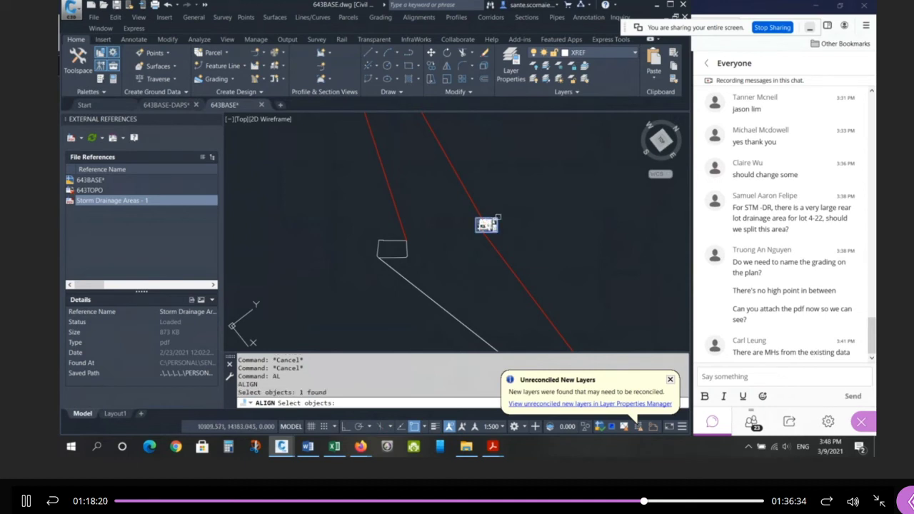
key("Return")
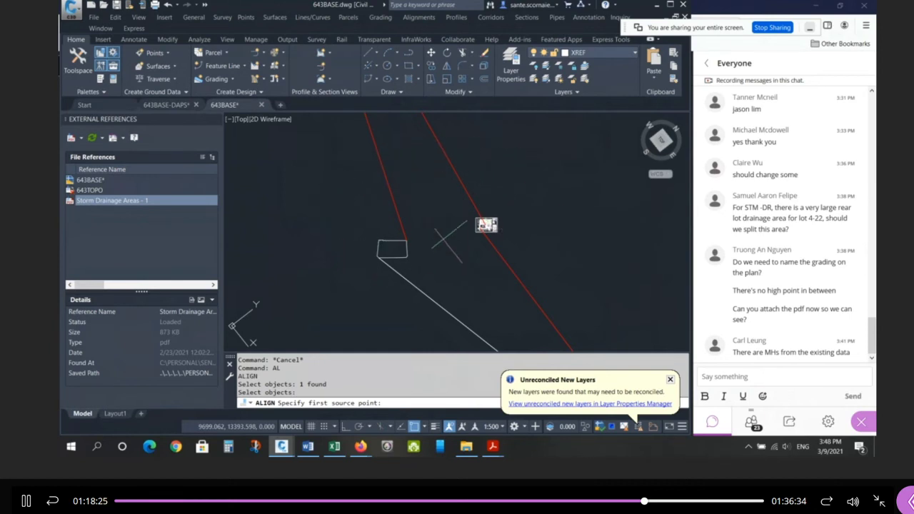
scroll(450, 243, "down", 2)
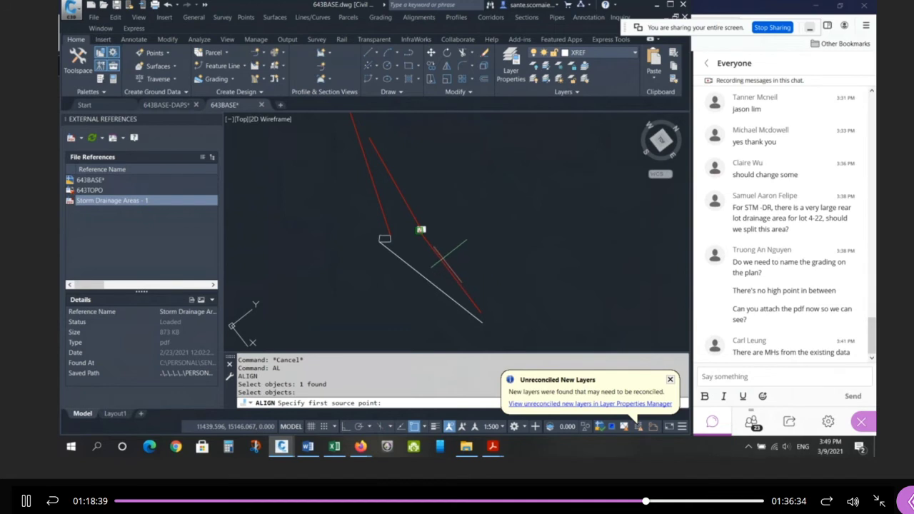
left_click(421, 229)
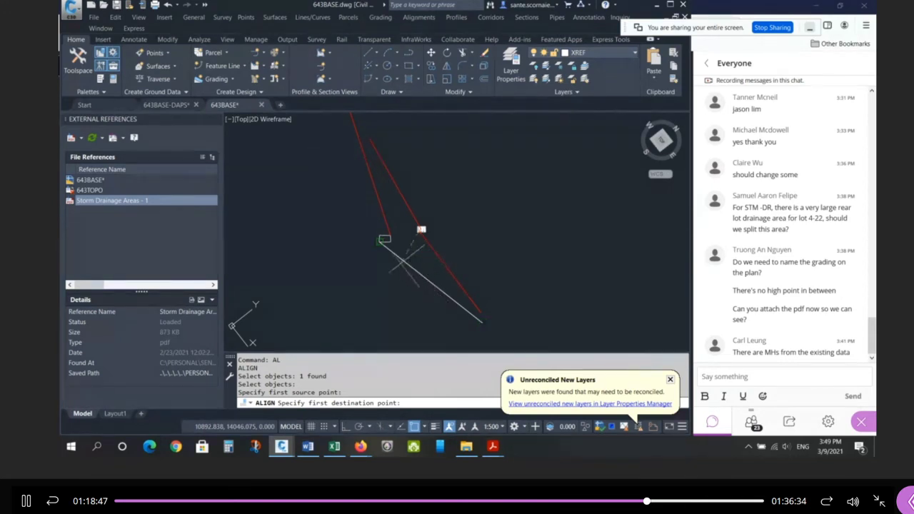
left_click(401, 256)
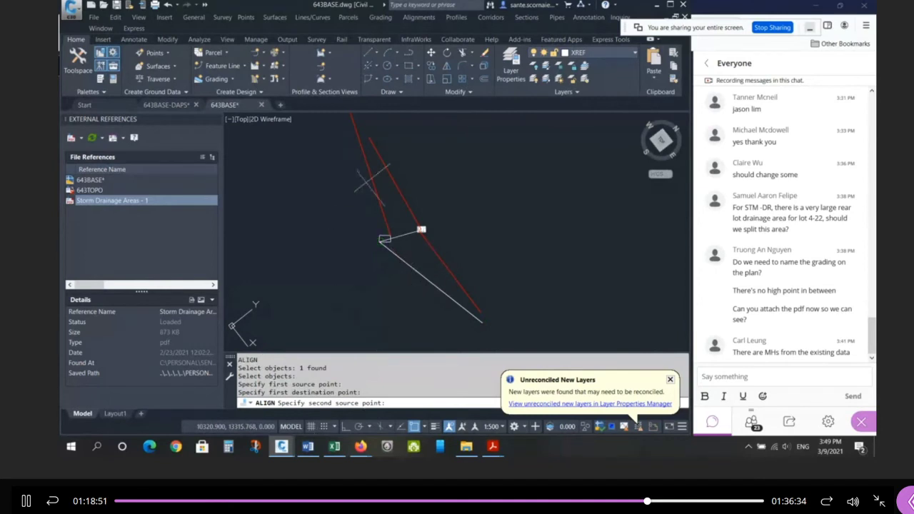
Match the second reference endpoint on the PDF to the property boundary's upper-right corner
left_click(391, 169)
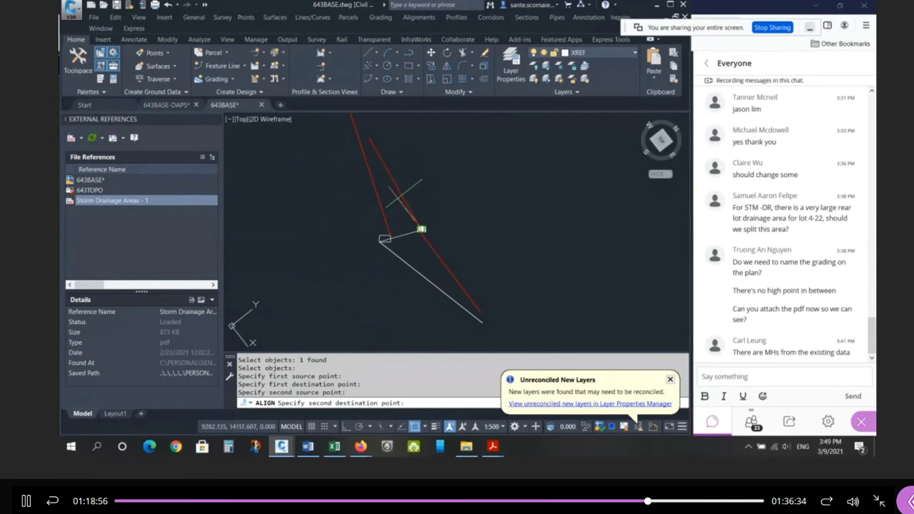
scroll(380, 208, "down", 2)
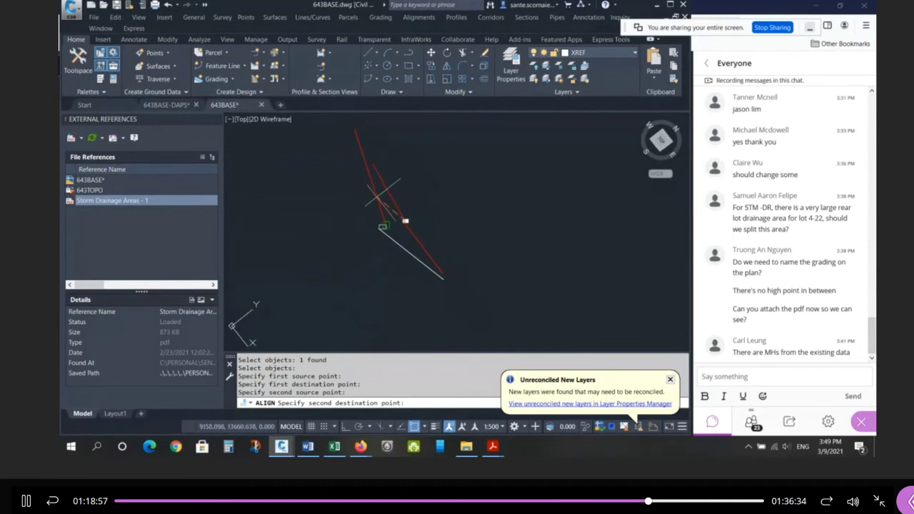
scroll(385, 213, "up", 2)
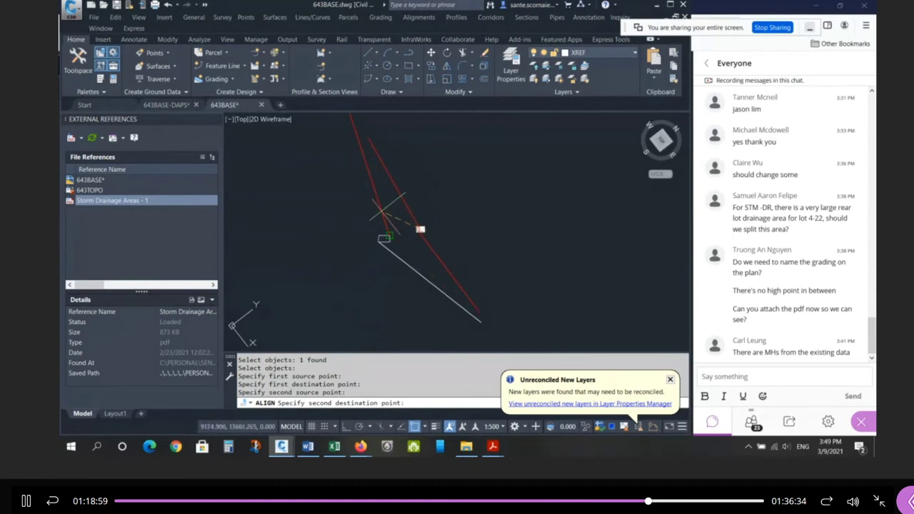
left_click(384, 212)
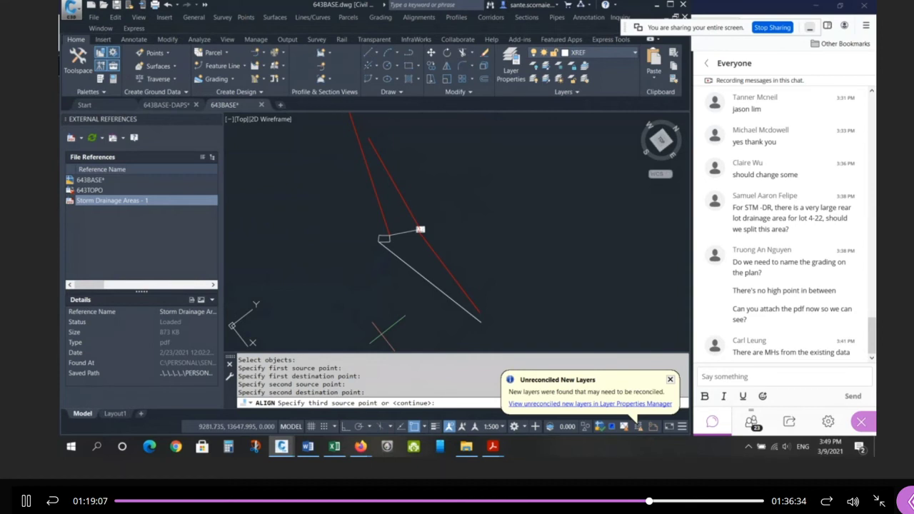
Finish the alignment without a third point pair, scaling the PDF underlay based on the alignment points
key("Return")
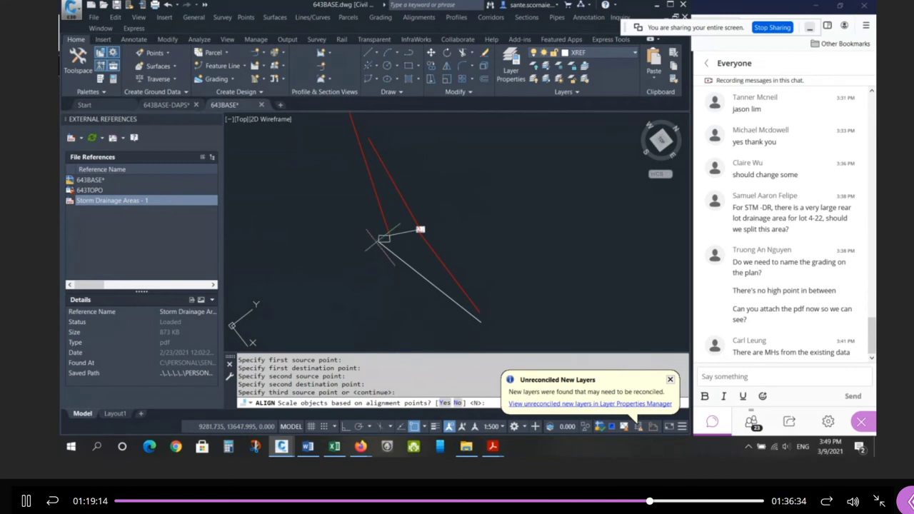
scroll(420, 229, "up", 6)
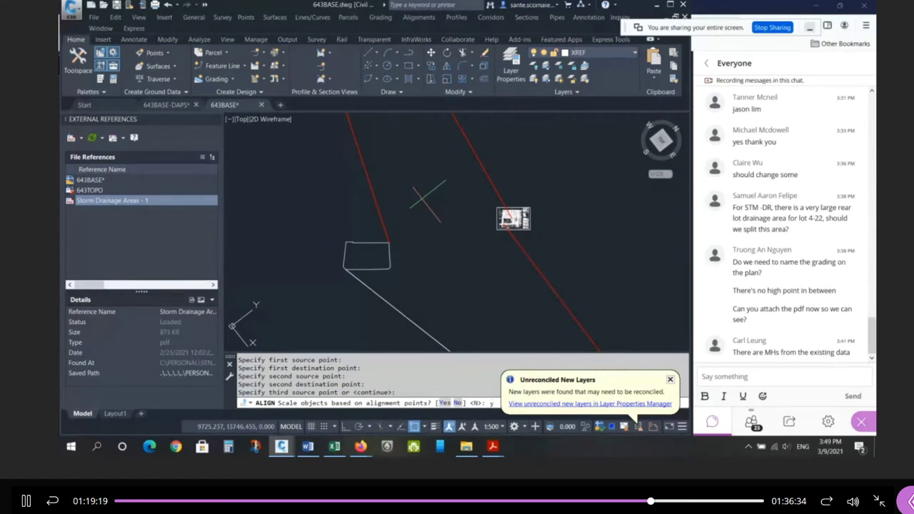
key("Return")
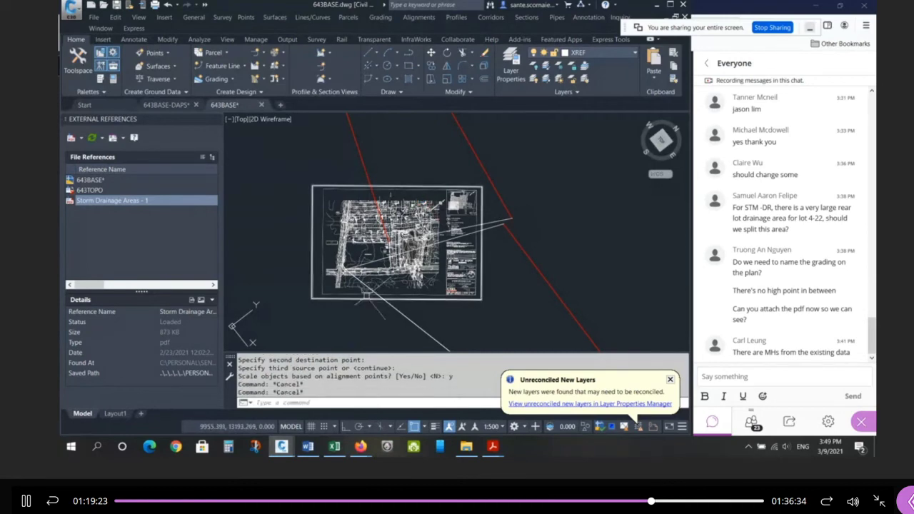
key("Escape")
key("Escape")
scroll(325, 286, "up", 2)
key("Escape")
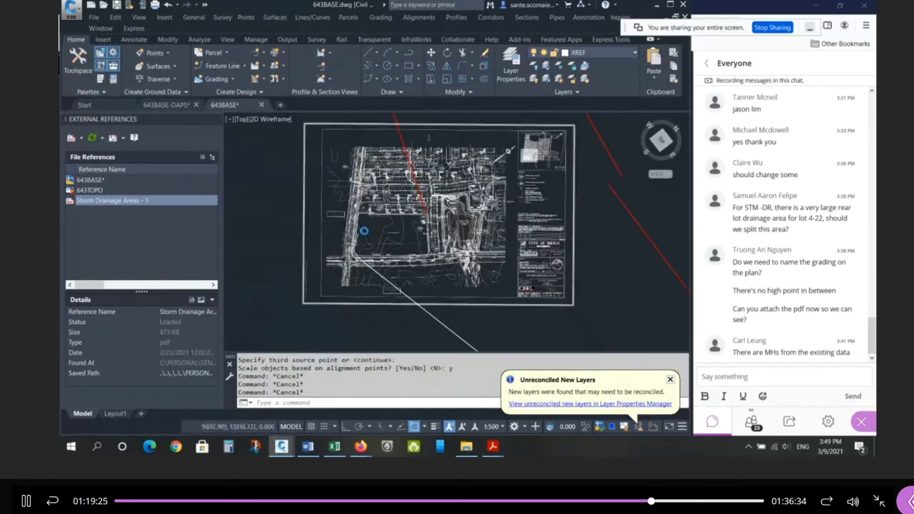
scroll(365, 231, "up", 2)
key("Escape")
key("Escape")
scroll(369, 258, "down", 8)
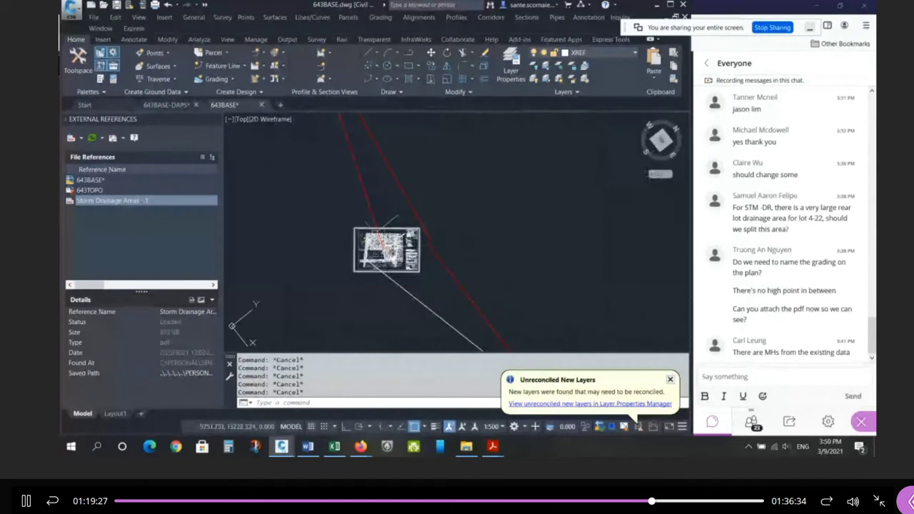
key("Return")
left_click(382, 229)
left_click(428, 264)
left_click(506, 290)
left_click(429, 333)
key("Return")
key("Escape")
key("Escape")
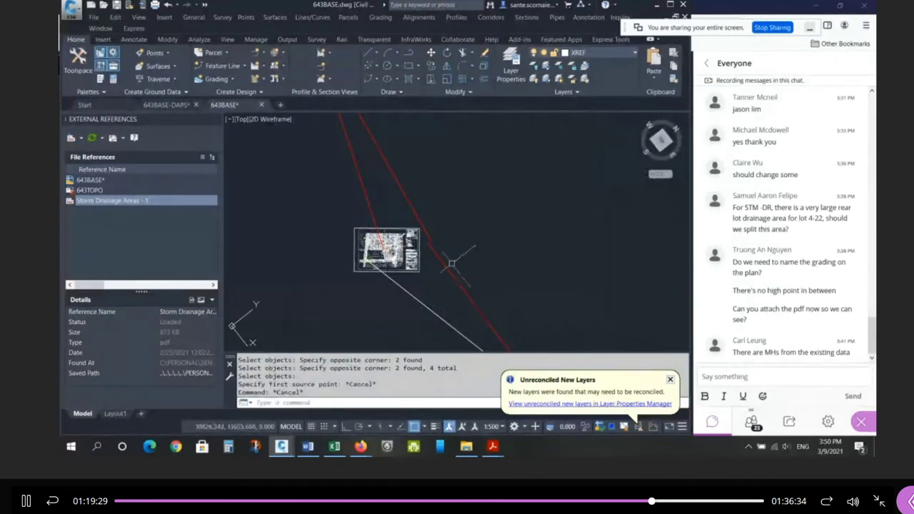
Erase the four long reference polylines running from the PDF corners and the property boundary corners
type("e")
key("Return")
left_click(443, 193)
left_click(325, 153)
left_click(483, 273)
left_click(430, 324)
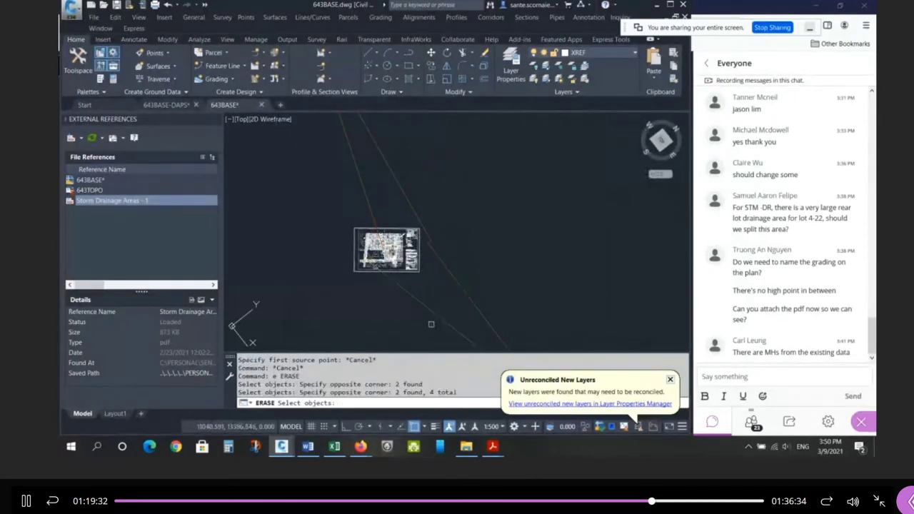
key("Return")
Zoom to the drawing extents and examine how the aligned PDF underlay sits over the site
type("z")
key("Return")
type("e")
key("Return")
scroll(451, 118, "up", 4)
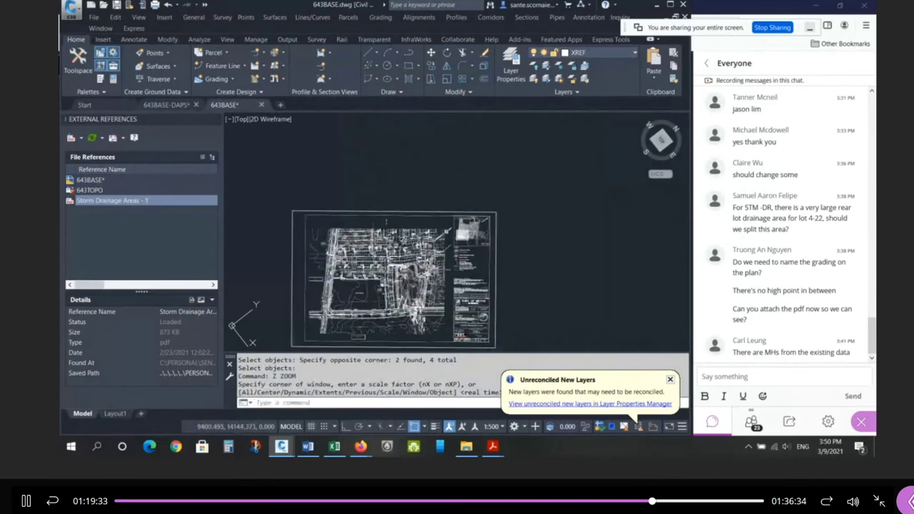
Regenerate the drawing and erase the leftover objects in the empty space beside the PDF sheet
type("re")
key("Return")
scroll(521, 257, "up", 4)
left_click(554, 276)
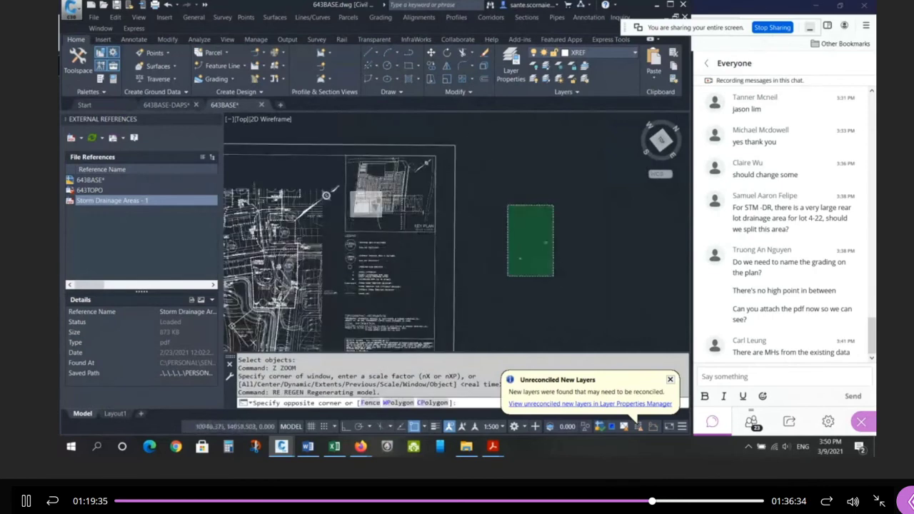
left_click(508, 206)
key("Delete")
scroll(500, 271, "down", 6)
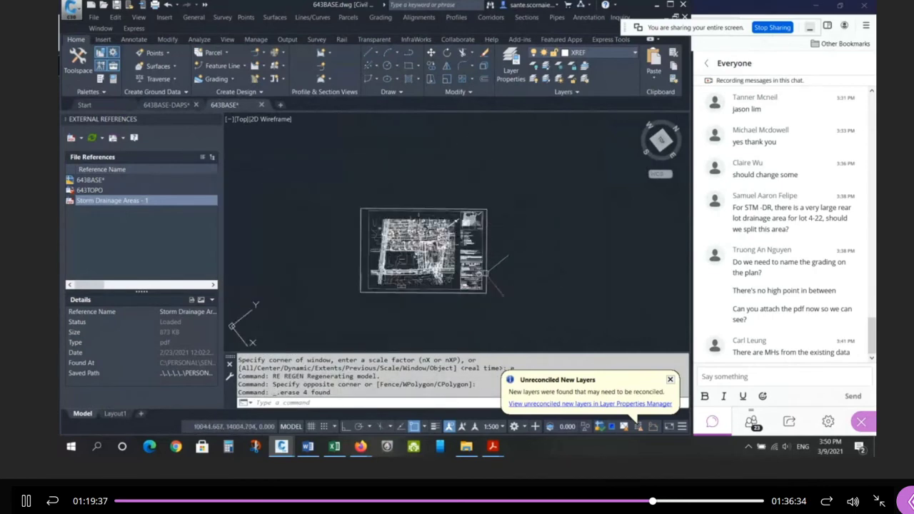
Turn all of the drawing's layers back on, including those of the 643TOPO reference
key("Escape")
key("Escape")
scroll(409, 267, "up", 4)
type("la")
key("Return")
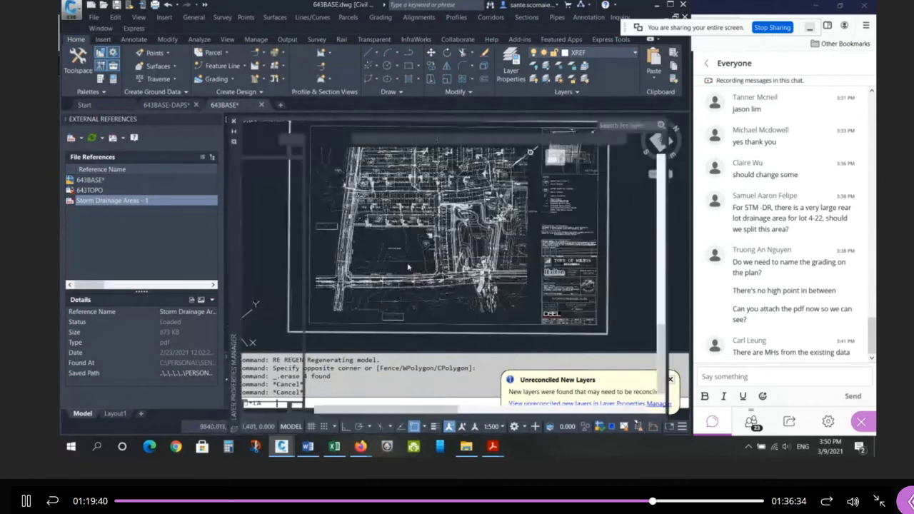
left_click(407, 252)
key("ctrl+a")
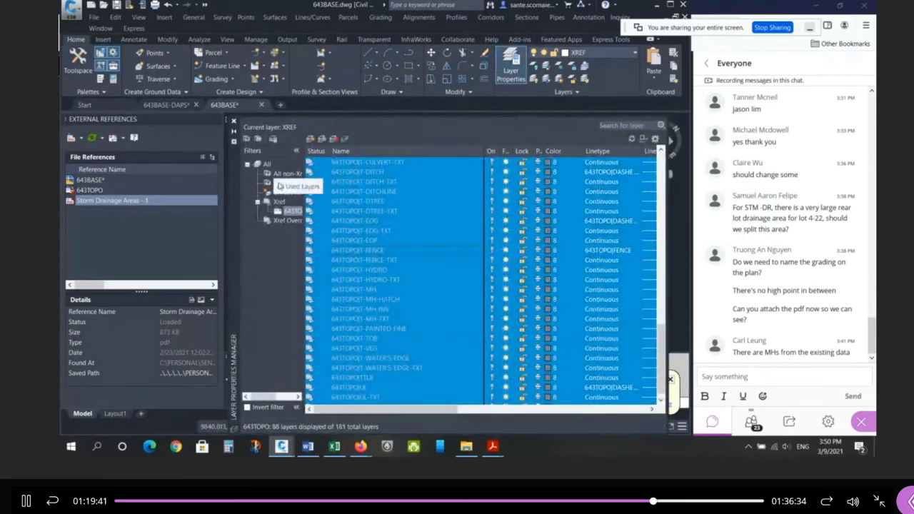
left_click(267, 164)
key("ctrl+a")
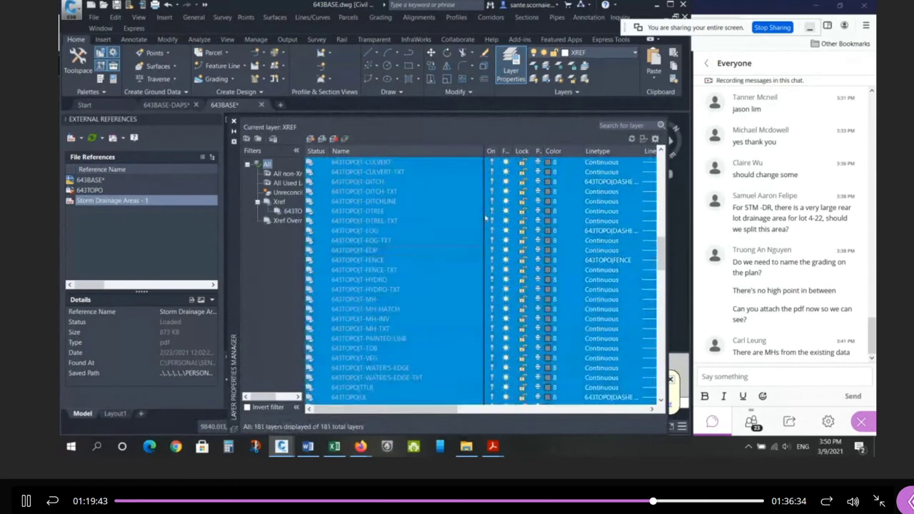
left_click(233, 122)
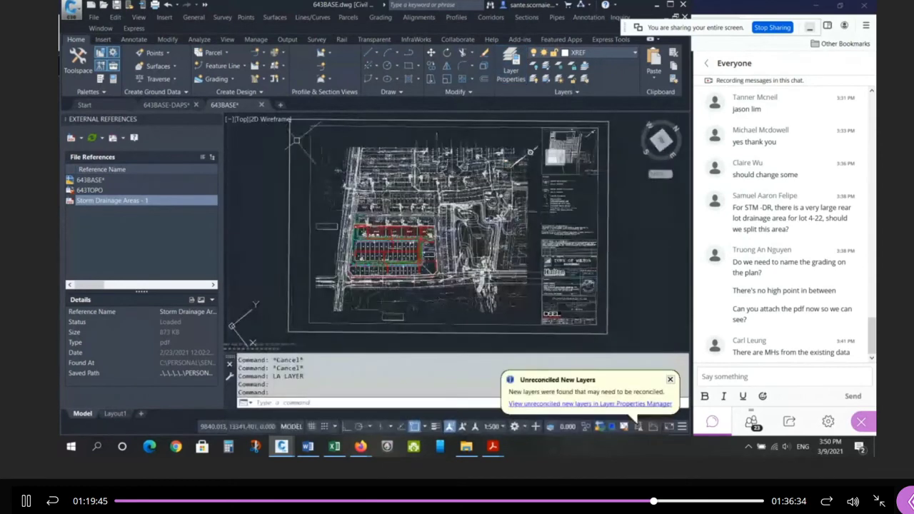
Regenerate the drawing and examine how the site linework fits the aligned PDF underlay
key("Escape")
key("Escape")
scroll(359, 262, "up", 2)
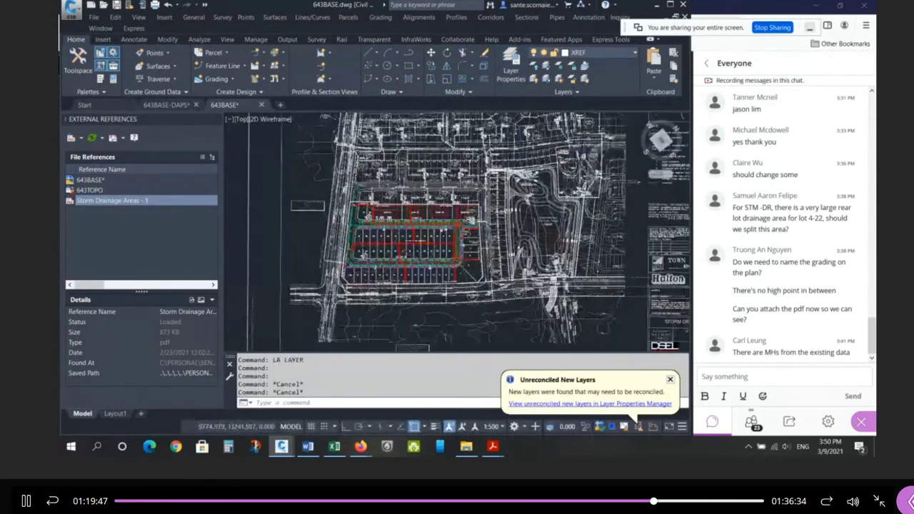
scroll(363, 254, "up", 1)
type("re")
key("Return")
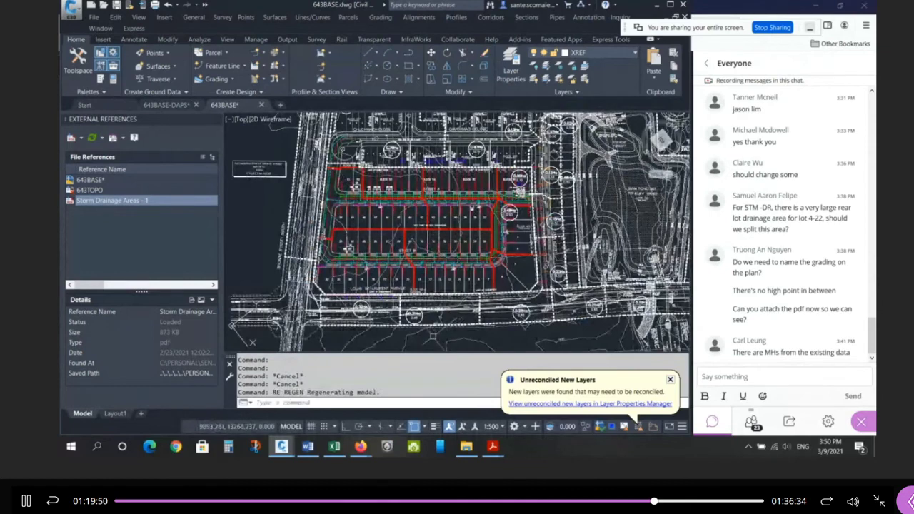
scroll(433, 336, "up", 1)
key("Escape")
key("Escape")
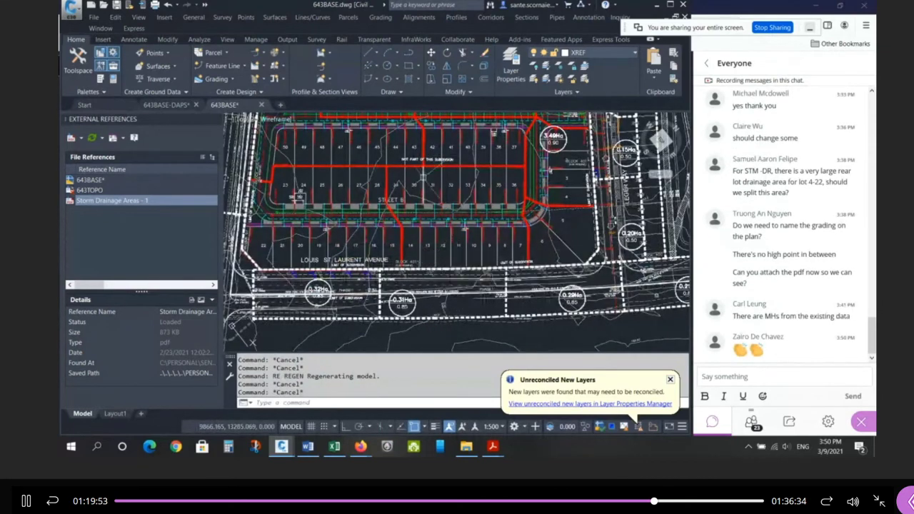
Filter the layer list by "san*" and turn off the SAN-DR layer
type("la")
key("Return")
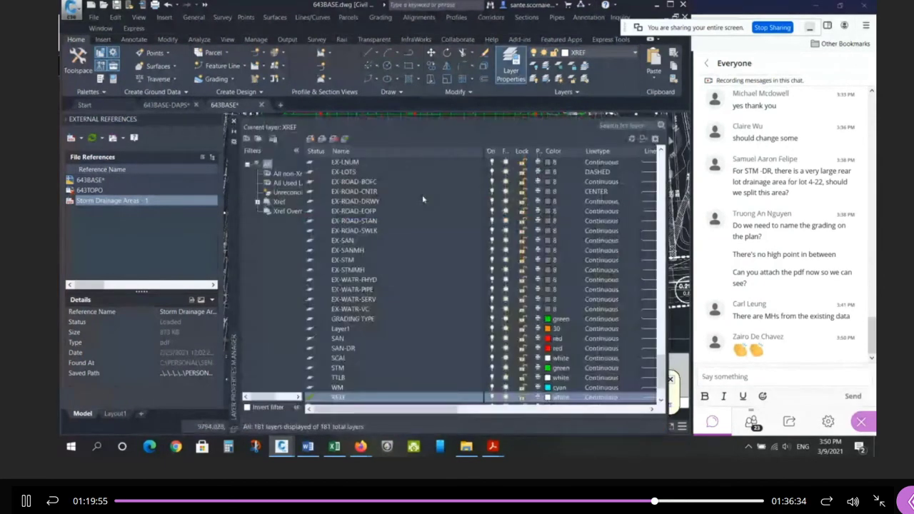
scroll(423, 199, "down", 2)
left_click(624, 124)
type("san*")
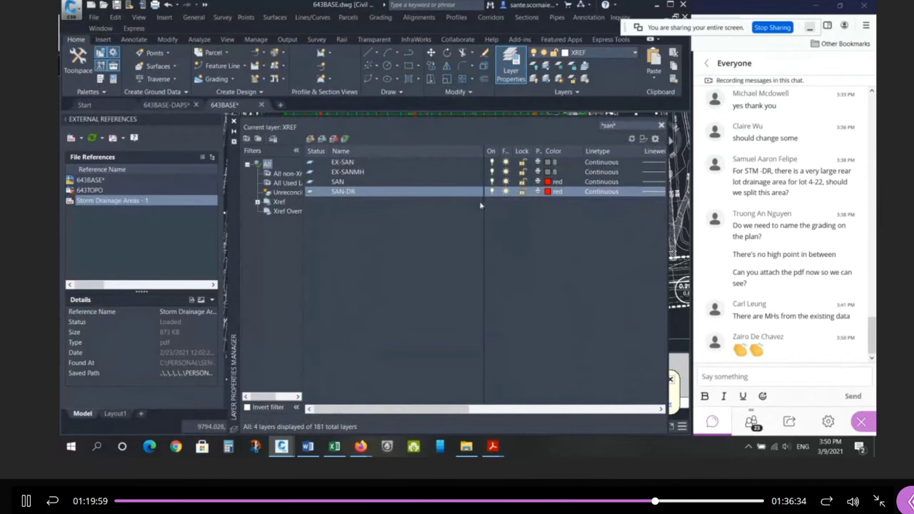
left_click(471, 192)
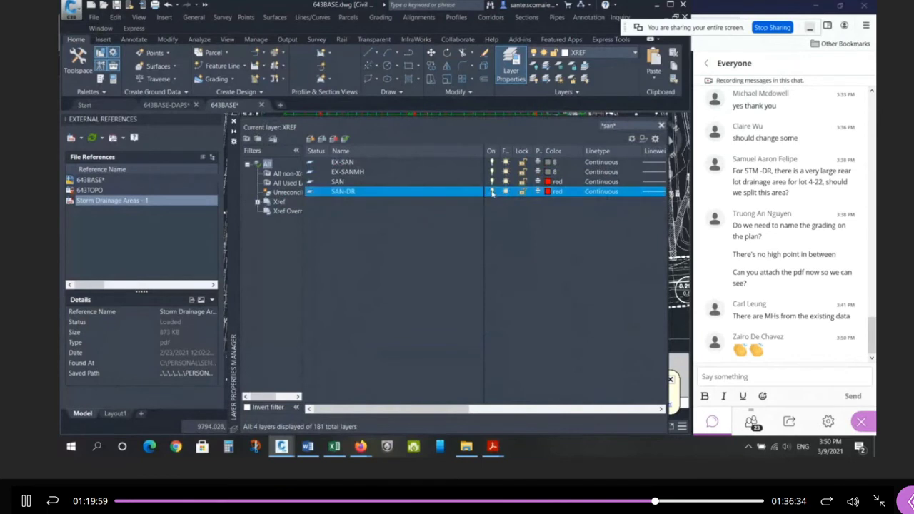
Check the layer list for "stm*" names and examine the PDF's drainage areas along Louis St. Laurent Avenue
left_click(623, 126)
key("BackSpace")
key("BackSpace")
key("BackSpace")
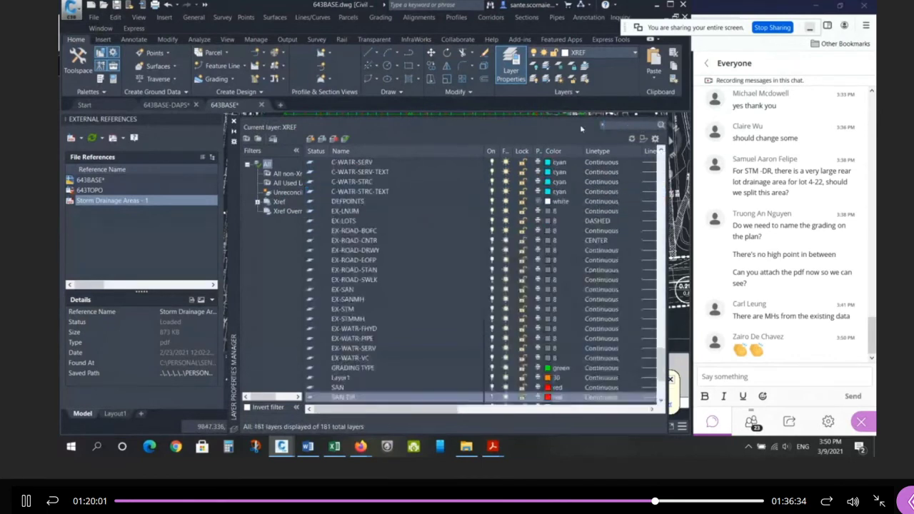
type("stm")
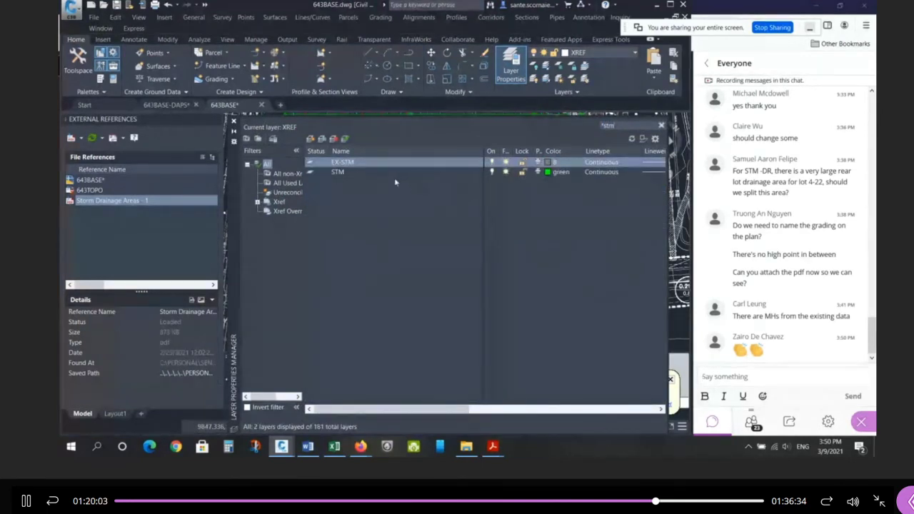
type("*")
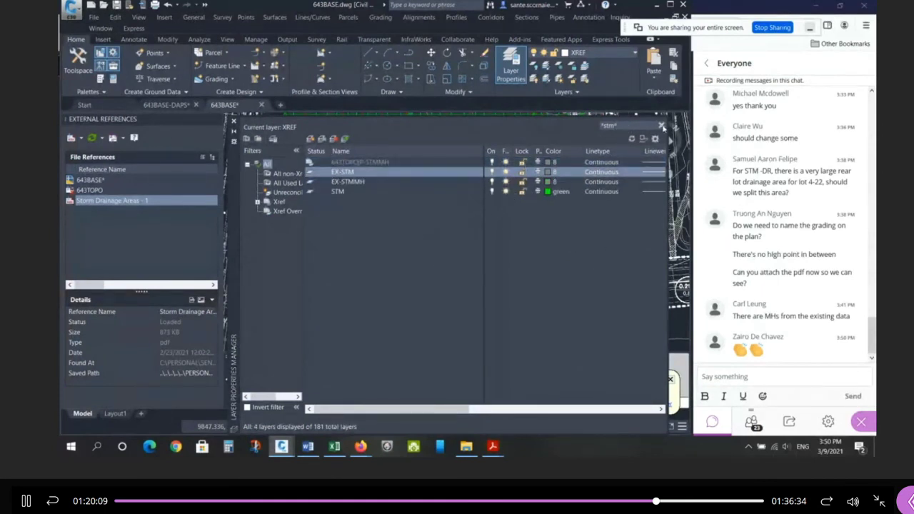
left_click(232, 123)
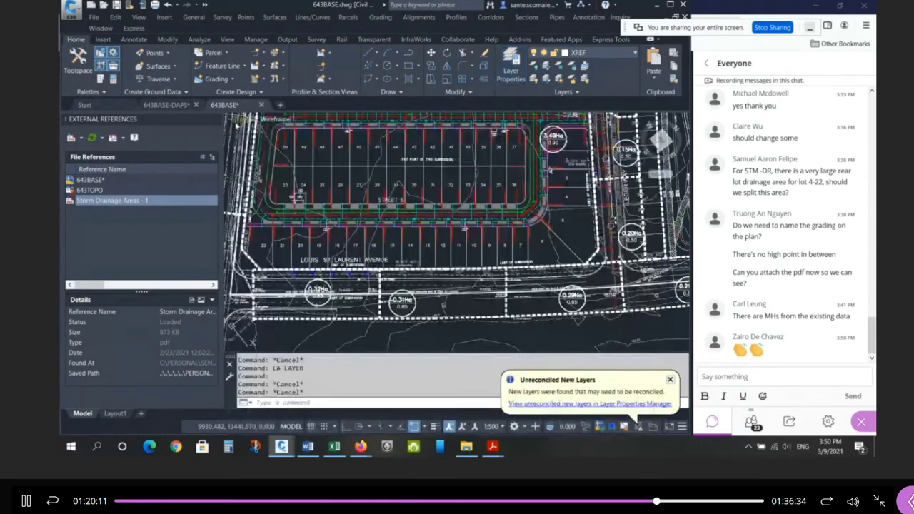
scroll(385, 260, "up", 2)
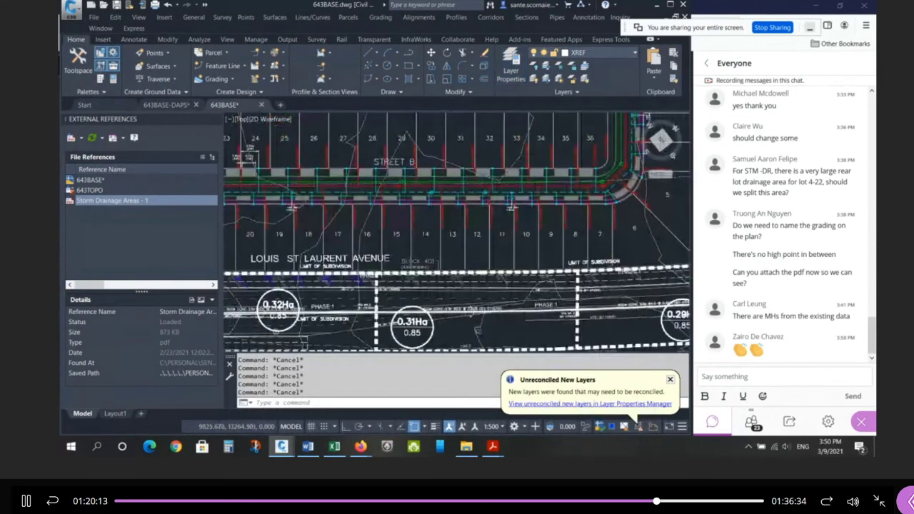
scroll(382, 250, "up", 2)
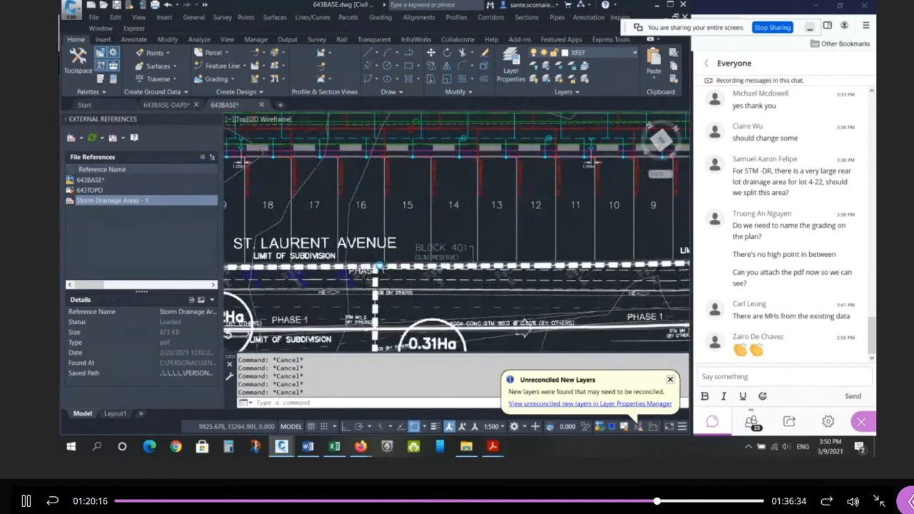
scroll(380, 247, "down", 4)
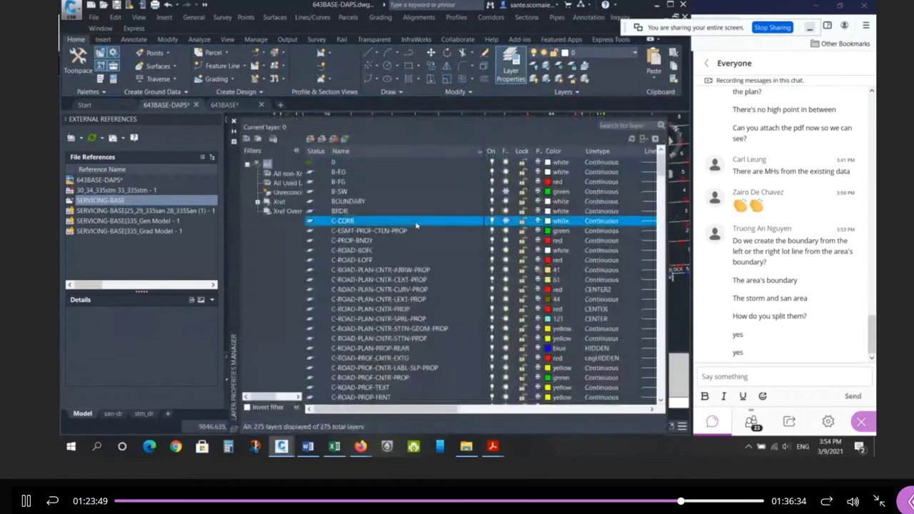
In 643BASE-DAPS, filter the layer list by "stm*", thaw the STM-DR layer and clear the filter
key("ctrl+a")
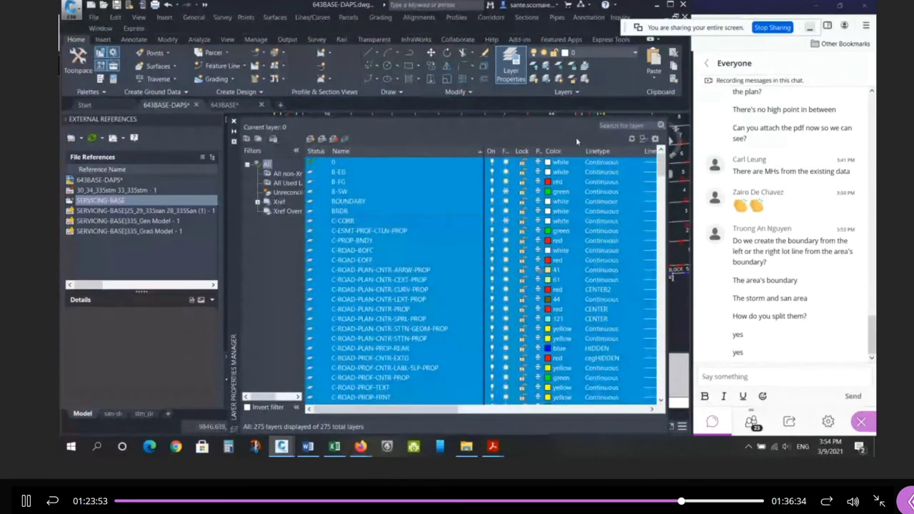
left_click(619, 126)
type("stm*")
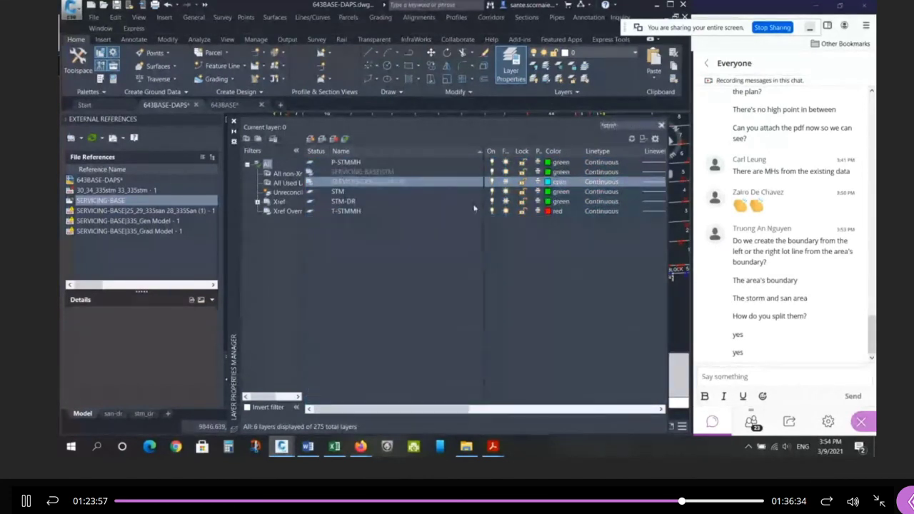
left_click(508, 203)
left_click(661, 126)
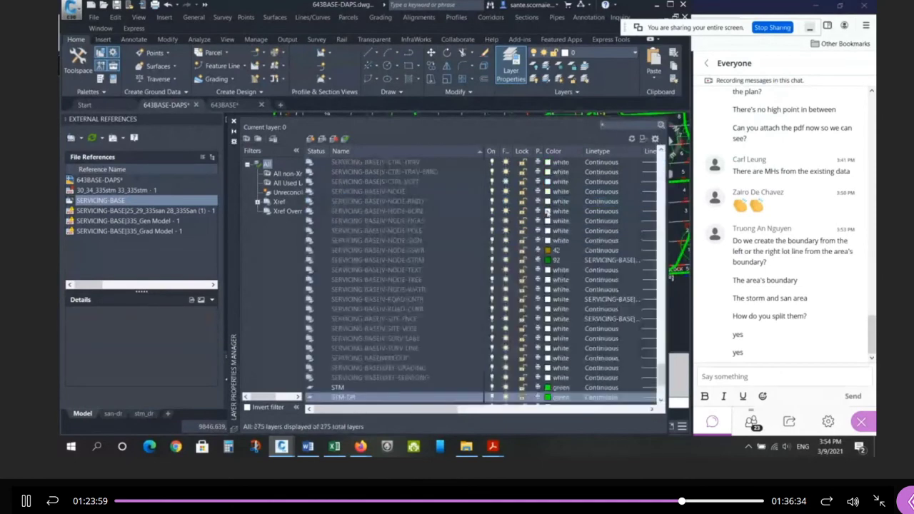
left_click(234, 123)
key("Escape")
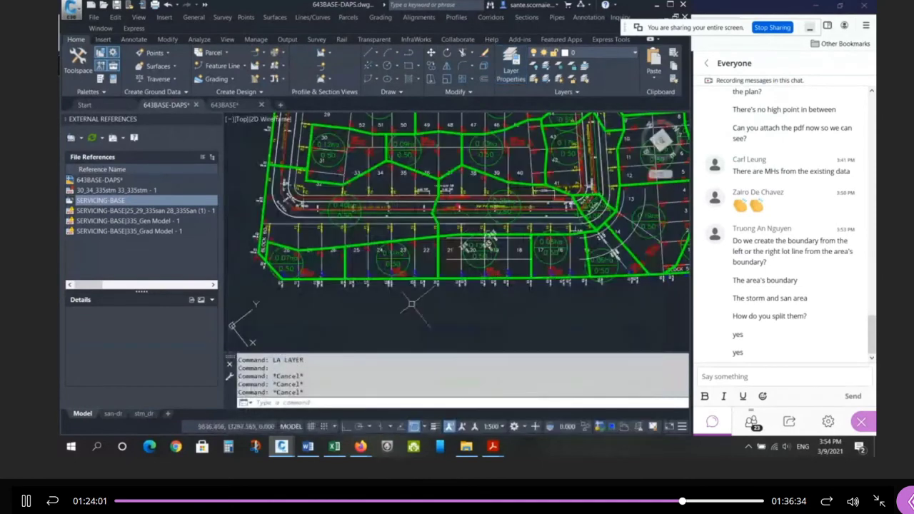
Draw a polyline from endpoint to endpoint along the full lot line between lots 23 and 24
scroll(472, 279, "up", 3)
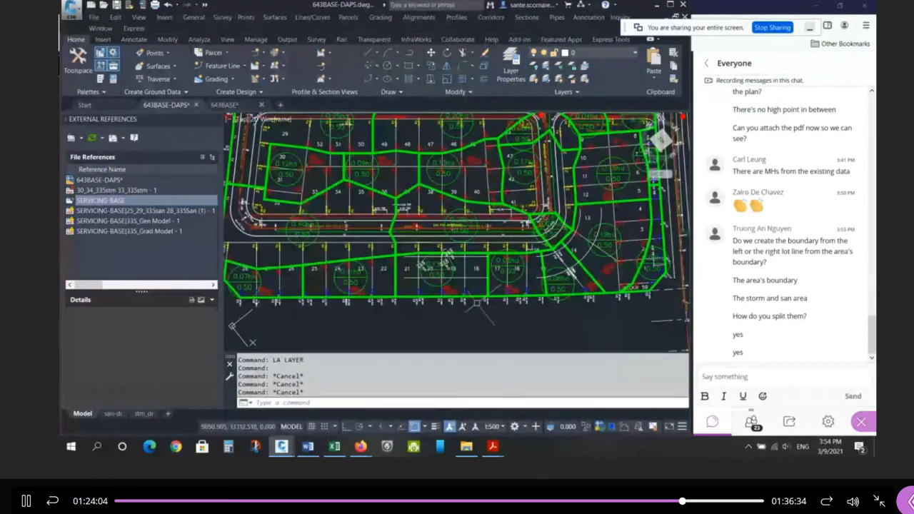
scroll(477, 303, "up", 4)
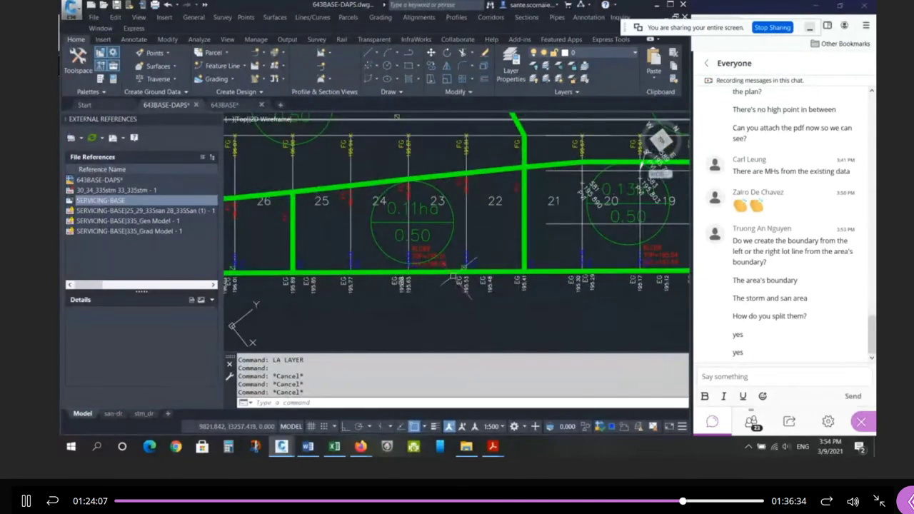
type("pl")
key("Return")
right_click(418, 252, "shift")
key("e")
left_click(414, 250)
right_click(415, 199, "shift")
key("e")
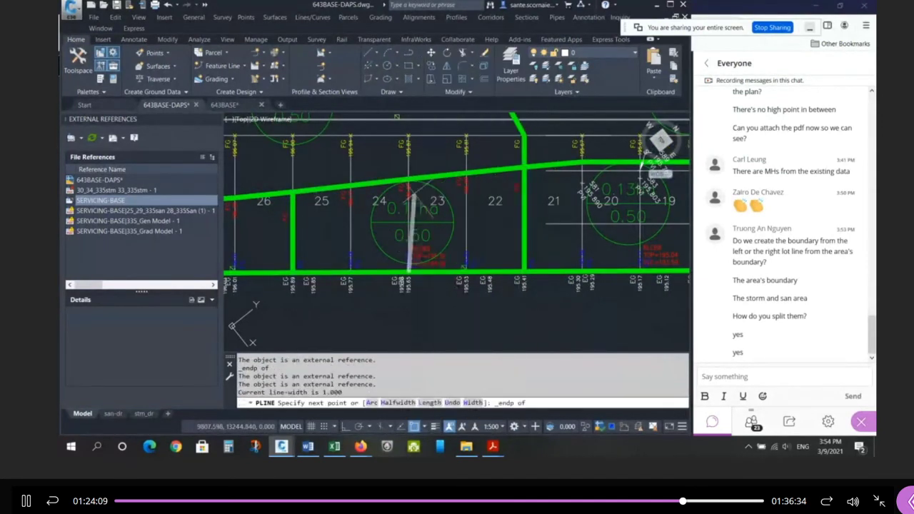
left_click(412, 189)
key("Return")
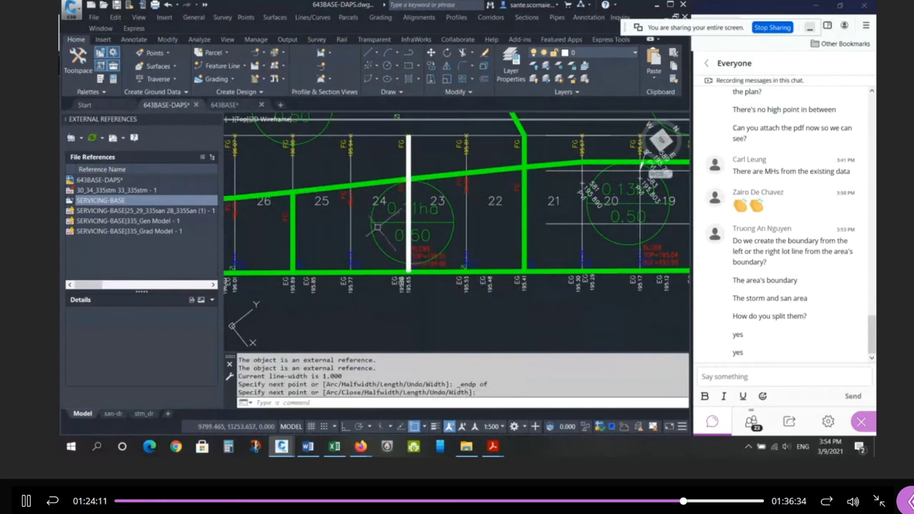
left_click(675, 81)
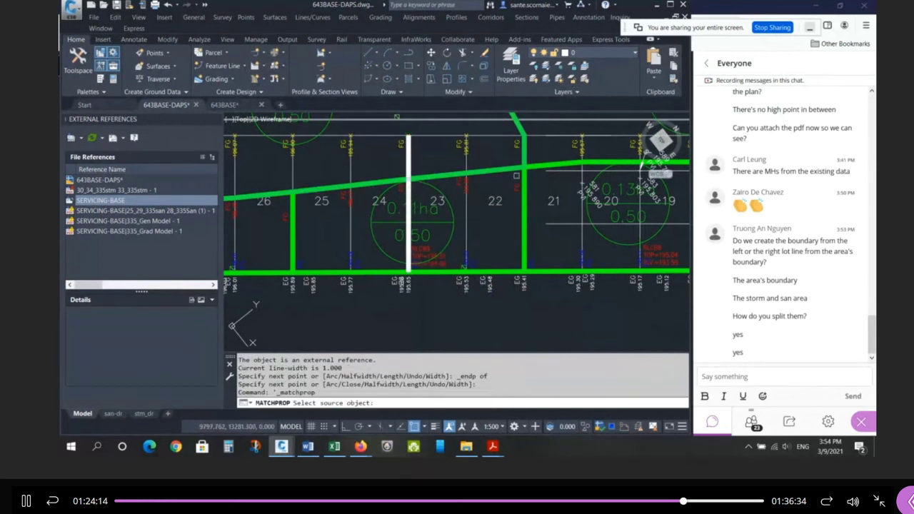
left_click(502, 171)
key("Return")
key("Return")
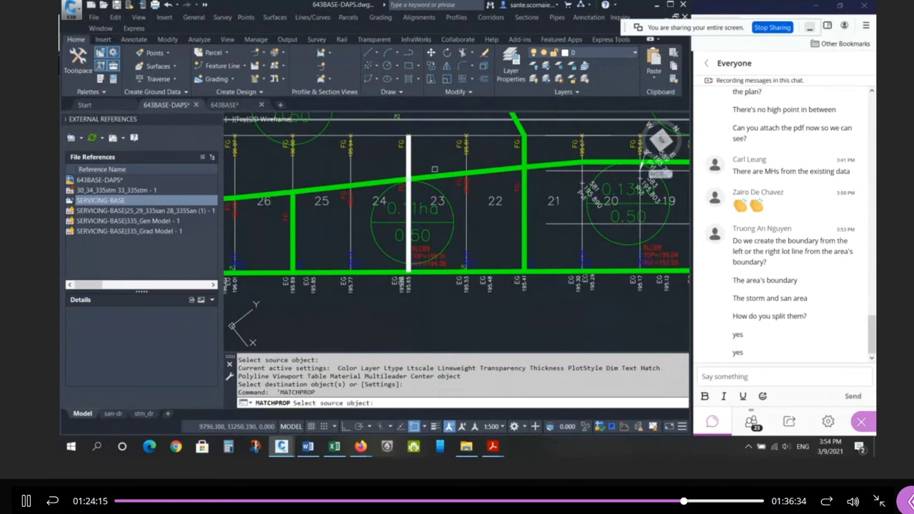
key("Escape")
key("Escape")
Match the new polyline's properties to the green storm drainage boundary crossing lots 23 and 24
left_click(675, 81)
left_click(477, 169)
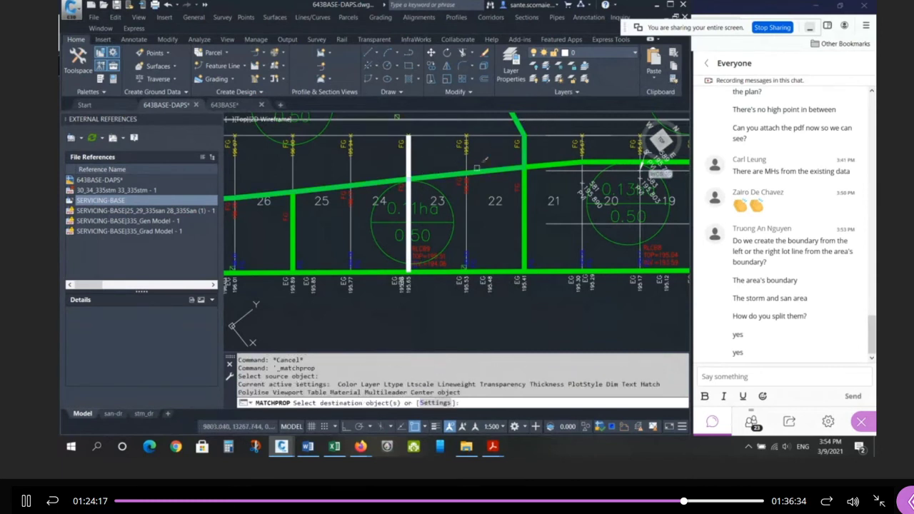
left_click(412, 166)
key("Return")
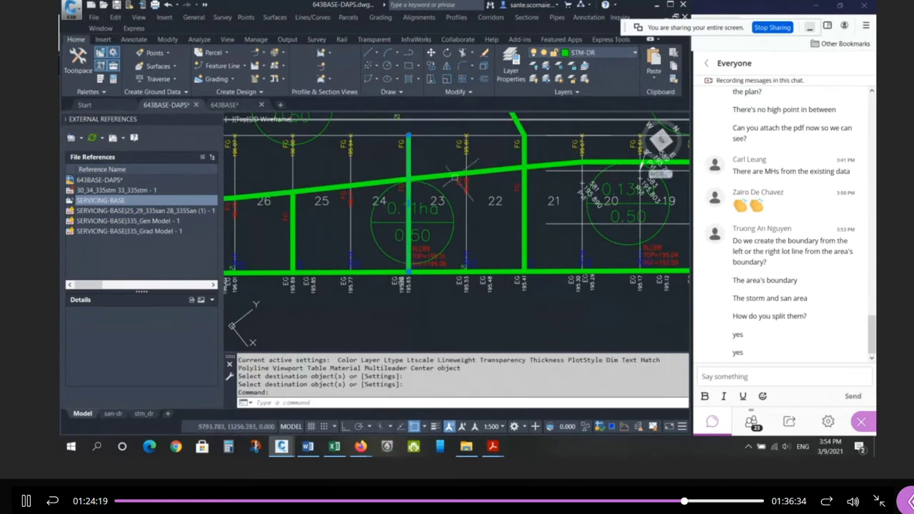
key("Escape")
key("Escape")
Isolate the STM-DR layer by picking the green drainage boundary, and clear the selection
left_click(546, 65)
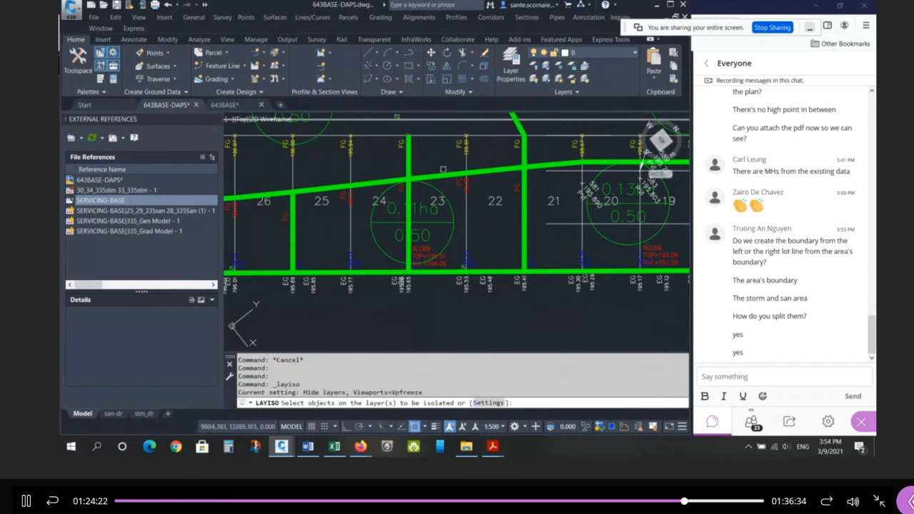
left_click(443, 171)
key("Return")
left_click(505, 236)
scroll(477, 300, "down", 2)
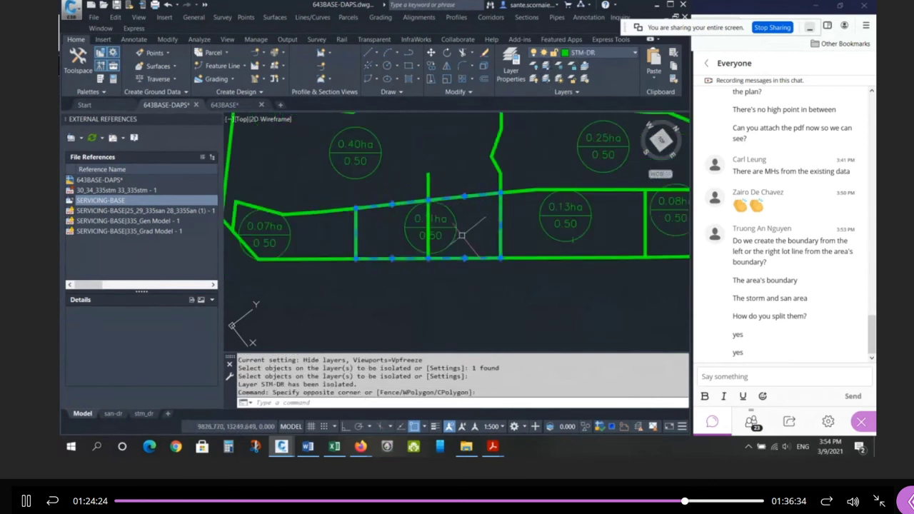
key("Escape")
key("Escape")
key("Escape")
key("Escape")
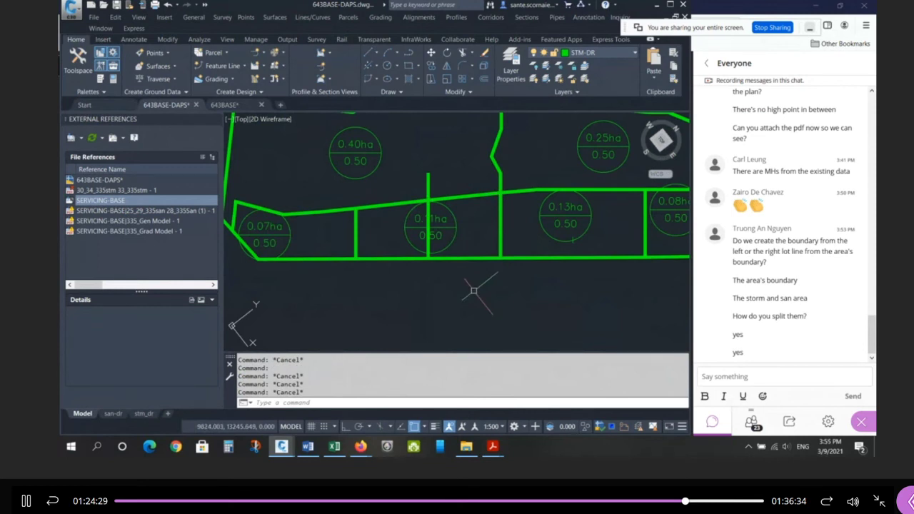
type("co")
key("Return")
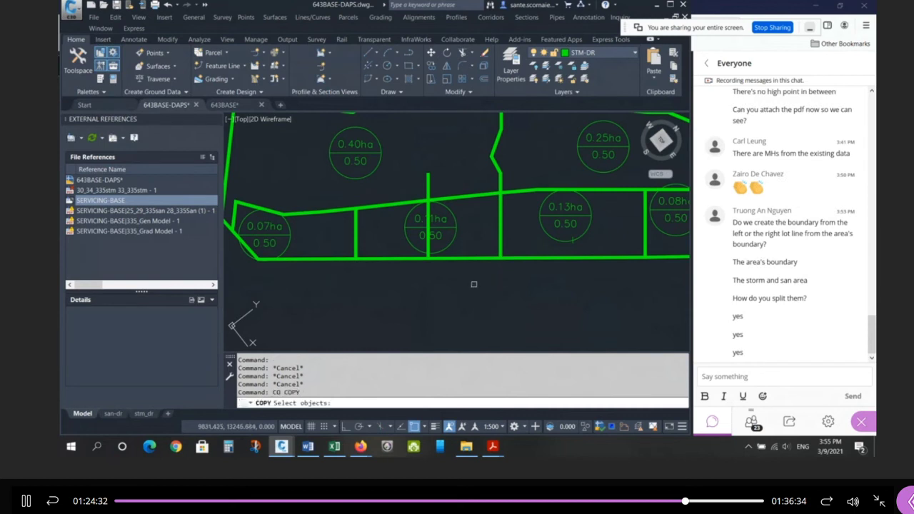
left_click(497, 295)
left_click(447, 227)
key("Return")
left_click(482, 218)
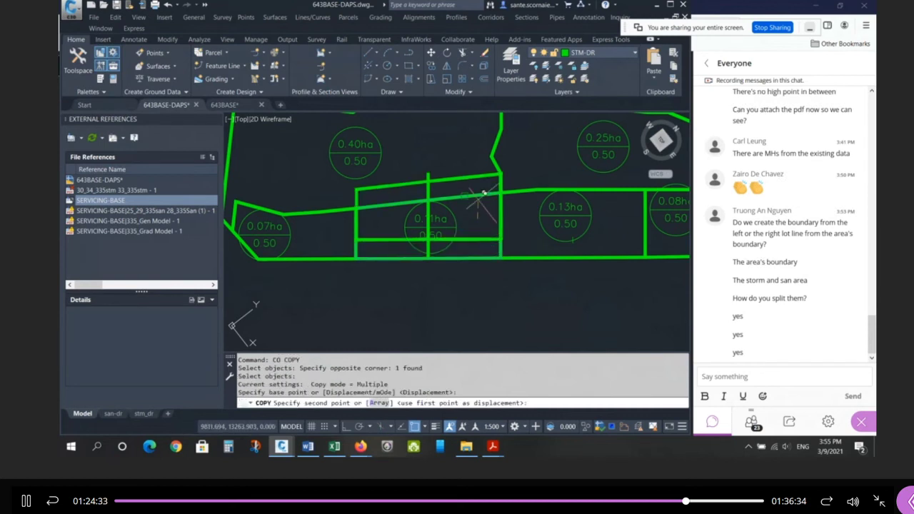
scroll(447, 243, "down", 4)
key("Escape")
key("Escape")
Copy the 0.11 ha drainage boundary together with its splitting line into the empty space below the plan
scroll(456, 260, "up", 6)
key("Return")
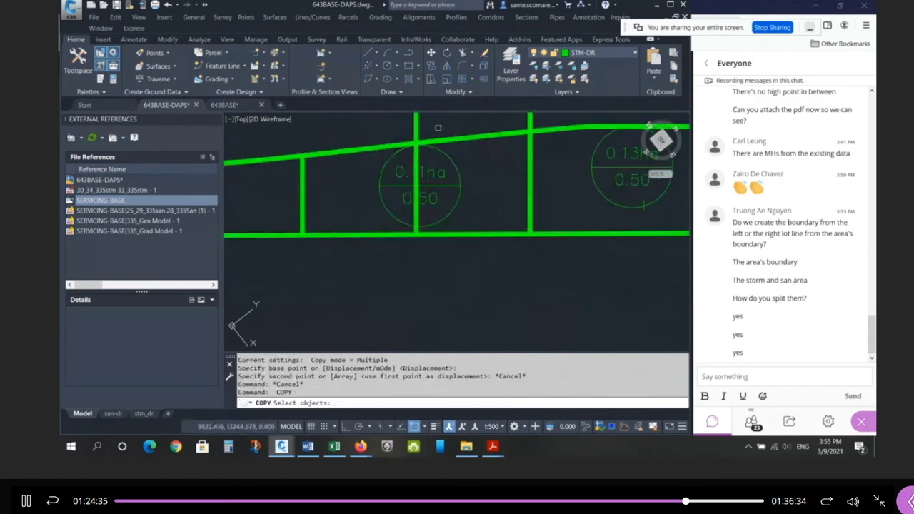
left_click(438, 127)
left_click(396, 129)
left_click(491, 228)
left_click(468, 248)
key("Return")
scroll(490, 232, "down", 6)
left_click(513, 262)
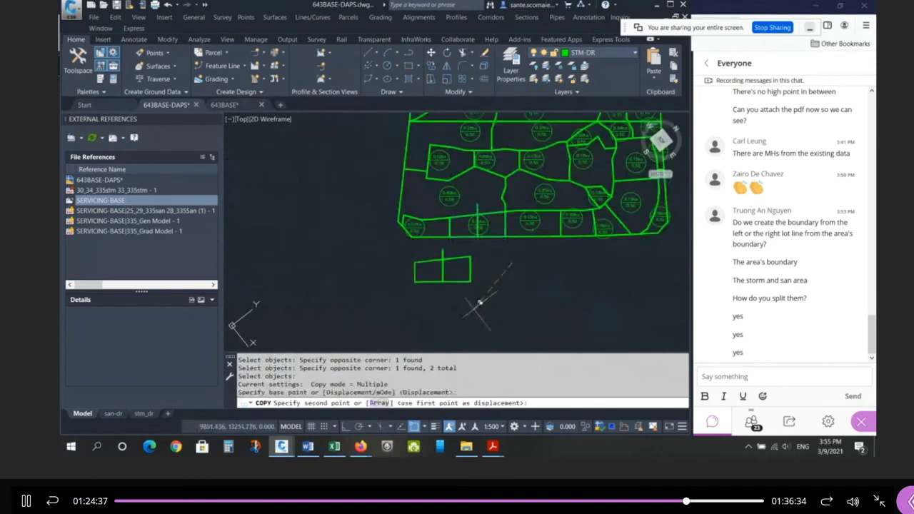
left_click(452, 331)
key("Escape")
key("Escape")
scroll(445, 316, "up", 4)
left_click(420, 254)
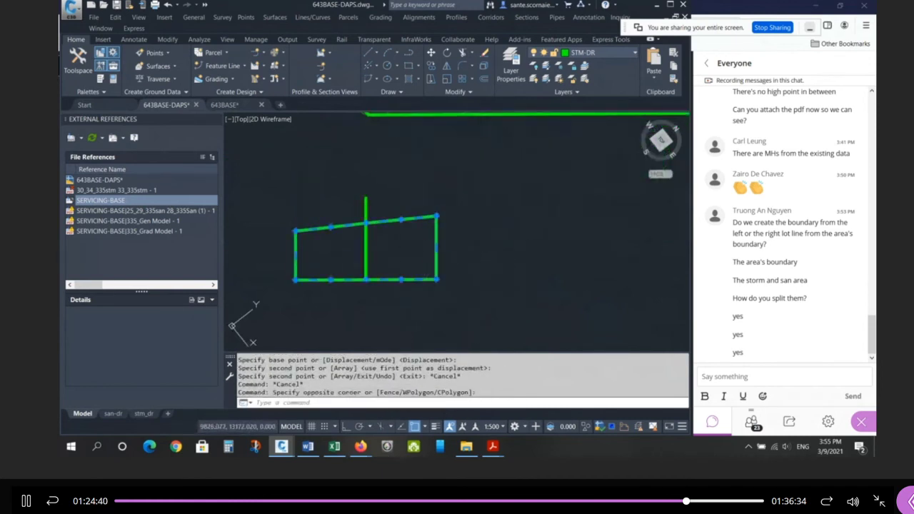
key("Escape")
key("Escape")
type("e")
key("Return")
left_click(413, 217)
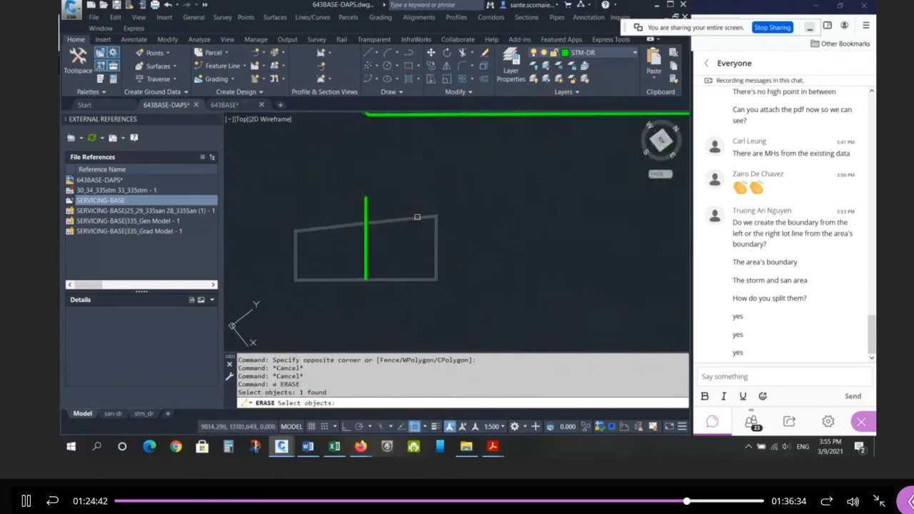
key("Escape")
scroll(457, 265, "down", 4)
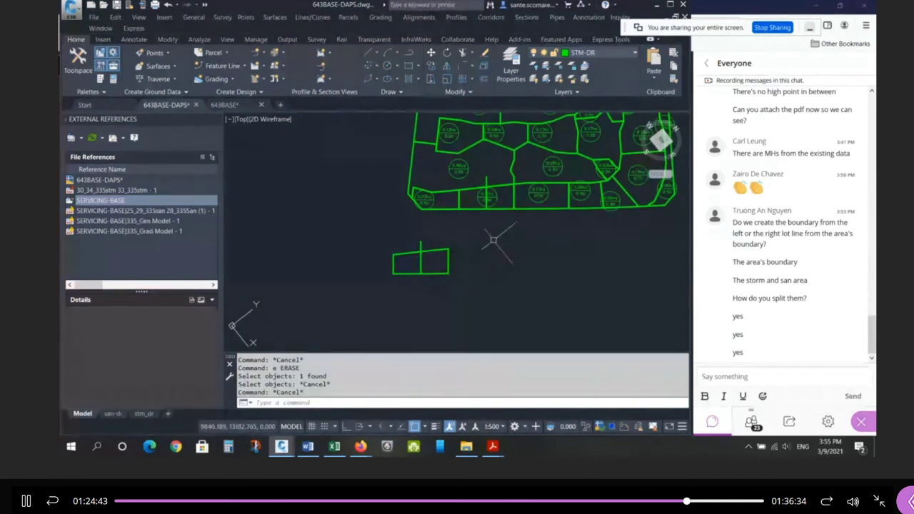
Erase the original splitting line crossing the 0.11 ha drainage area in the plan
type("e")
key("Return")
scroll(499, 185, "up", 4)
left_click(468, 170)
scroll(498, 170, "down", 2)
scroll(345, 341, "up", 2)
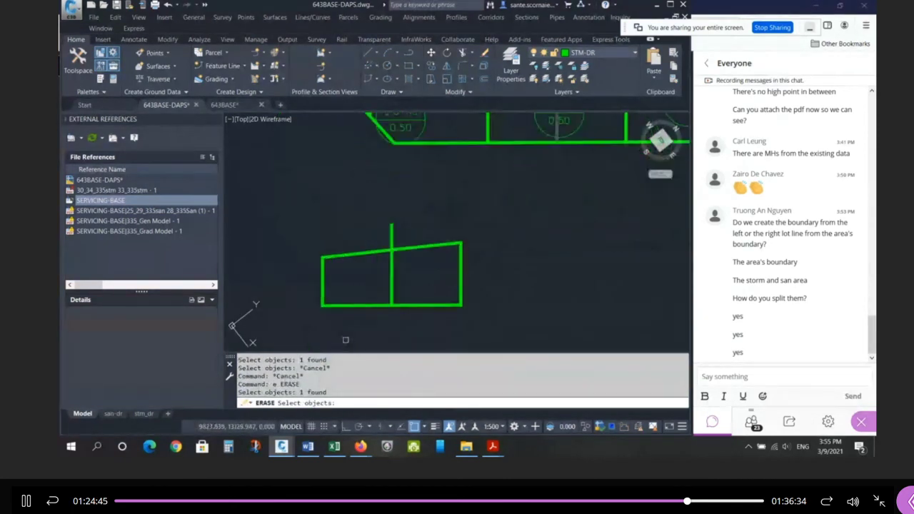
key("Return")
Create separate boundary polylines from points inside the two halves of the copied drainage outline
scroll(336, 341, "up", 2)
key("Return")
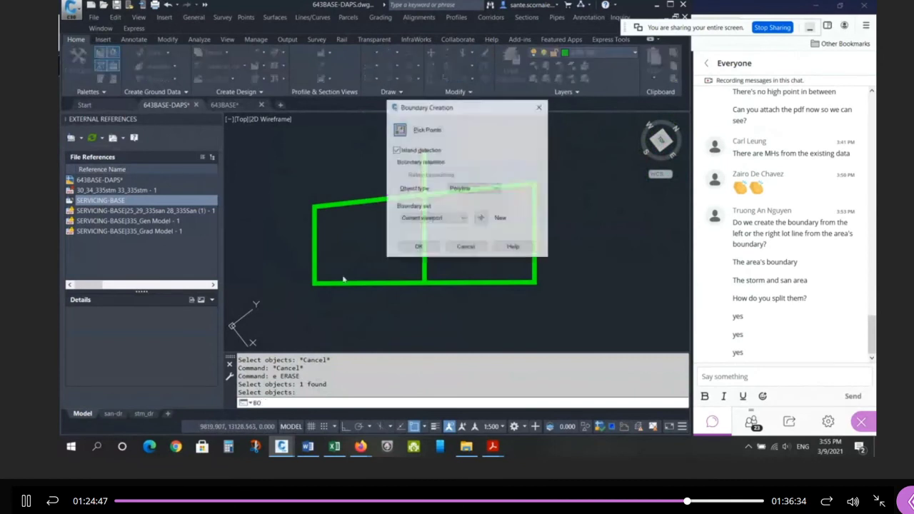
left_click(399, 133)
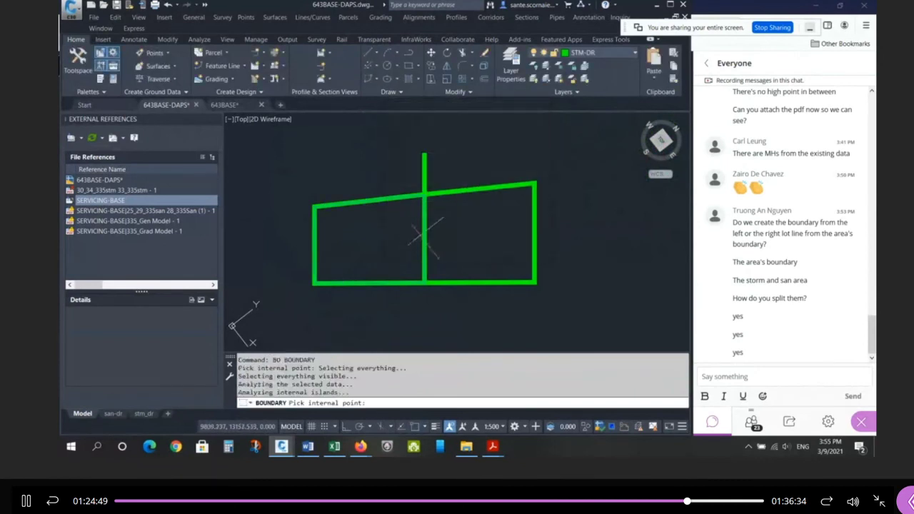
left_click(469, 225)
key("Return")
Erase the copied splitting line and old outline, leaving the two new boundary polylines, and check them by selecting
type("e")
key("Return")
left_click_drag(448, 170, 420, 180)
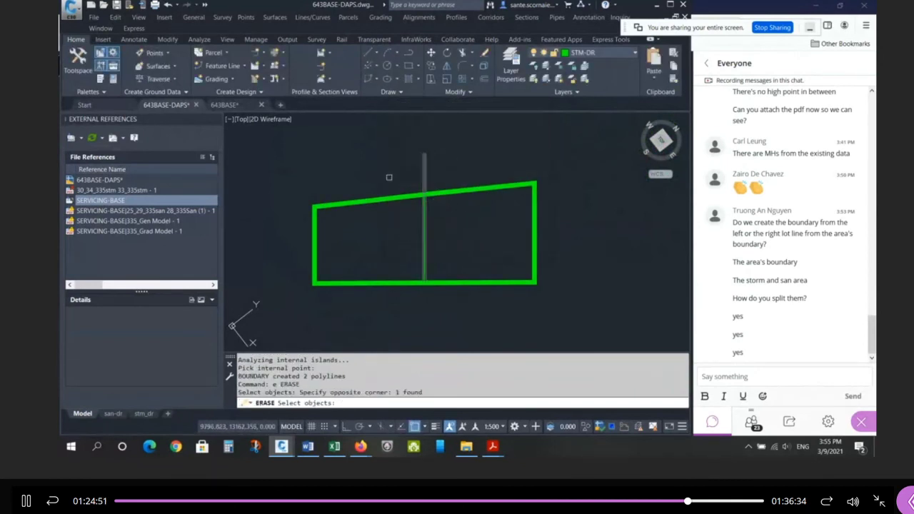
left_click(447, 189)
key("Return")
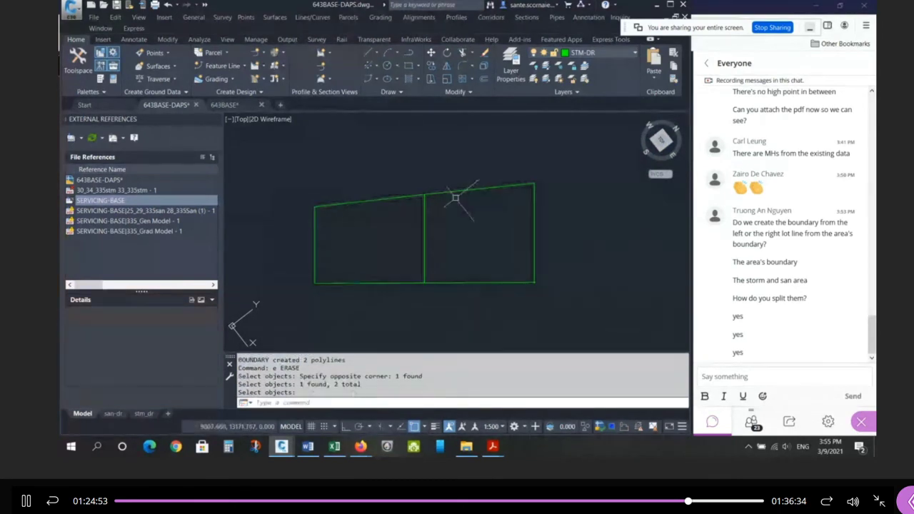
left_click(454, 192)
left_click(415, 194)
key("Escape")
key("Escape")
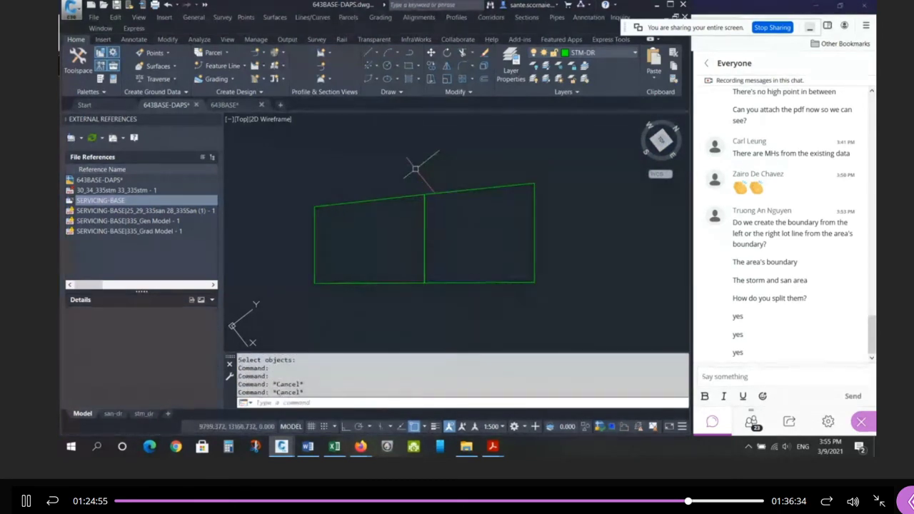
Match the two new boundary polylines' properties to the thick green storm drainage boundary in the plan
scroll(374, 241, "down", 5)
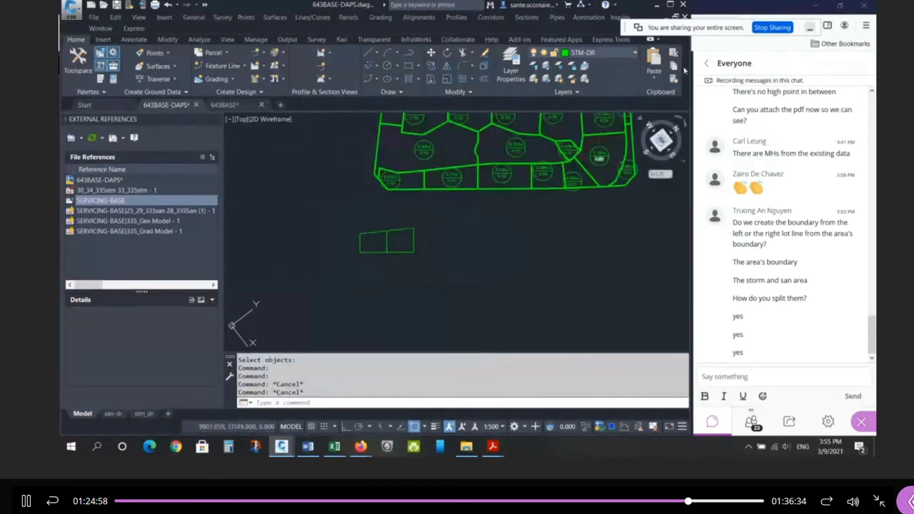
left_click(673, 79)
left_click(543, 187)
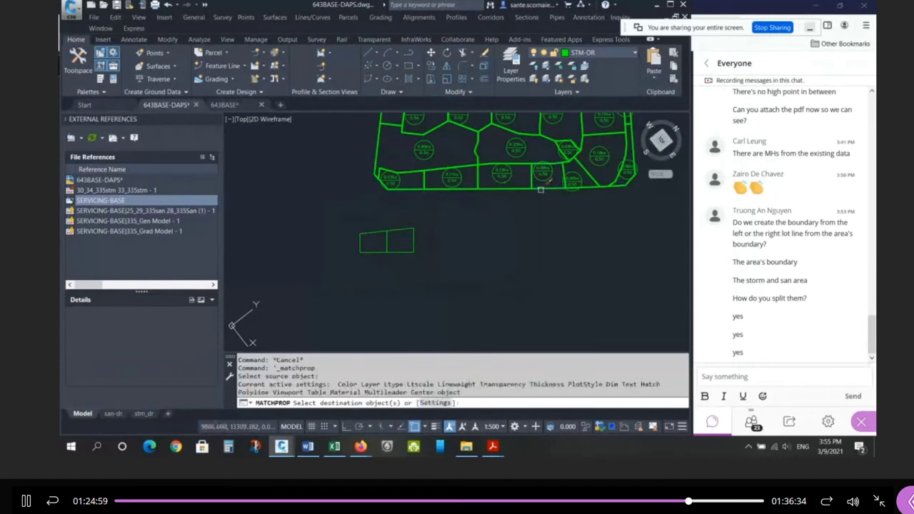
left_click(433, 257)
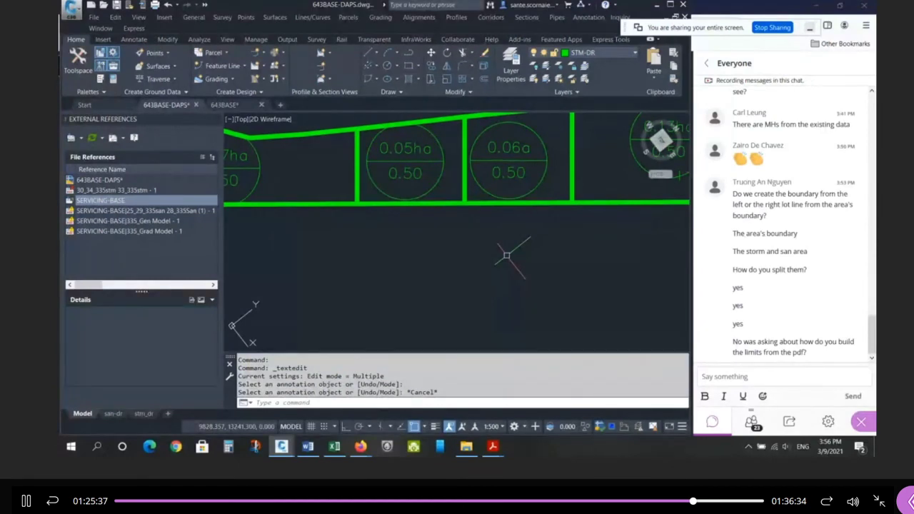
In 643BASE, draw a polyline from the PDF's drainage limit along the lot line between lots 5 and 6 to its endpoint
left_click(225, 104)
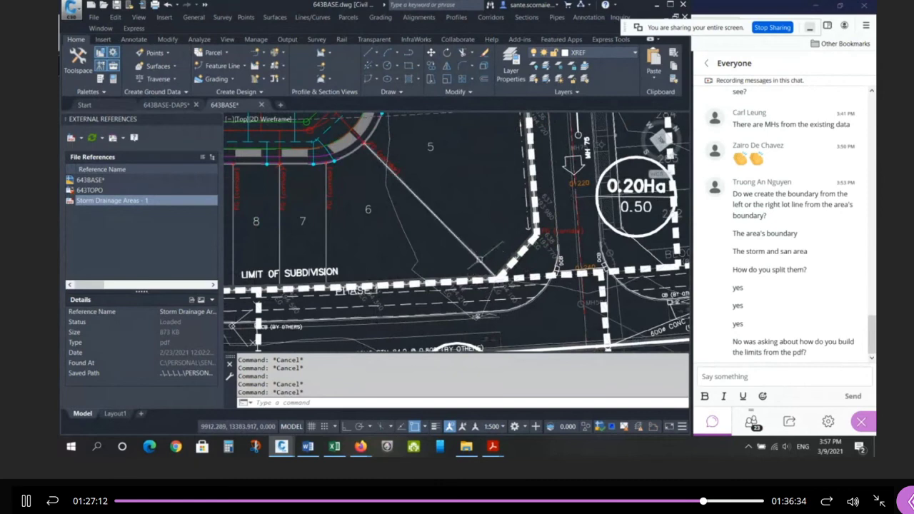
type("pl")
key("Return")
left_click(495, 277)
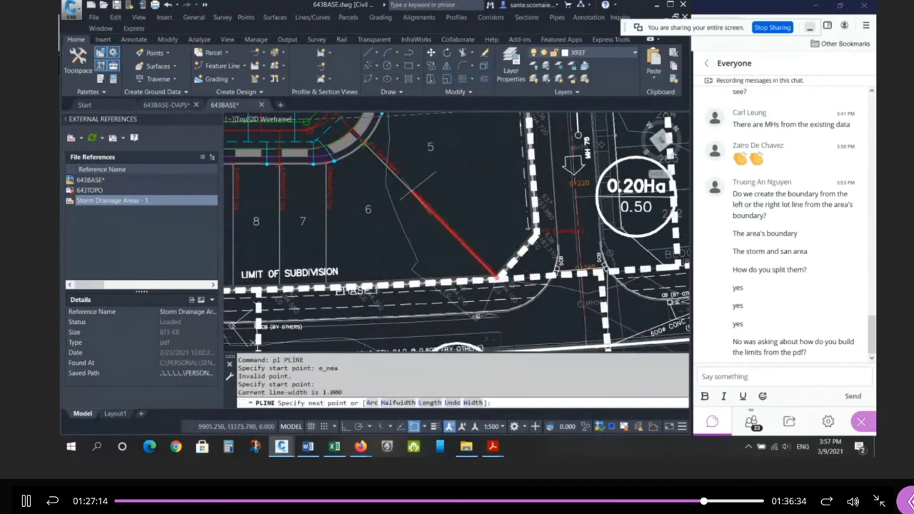
key("shift+e")
left_click(414, 190)
key("Return")
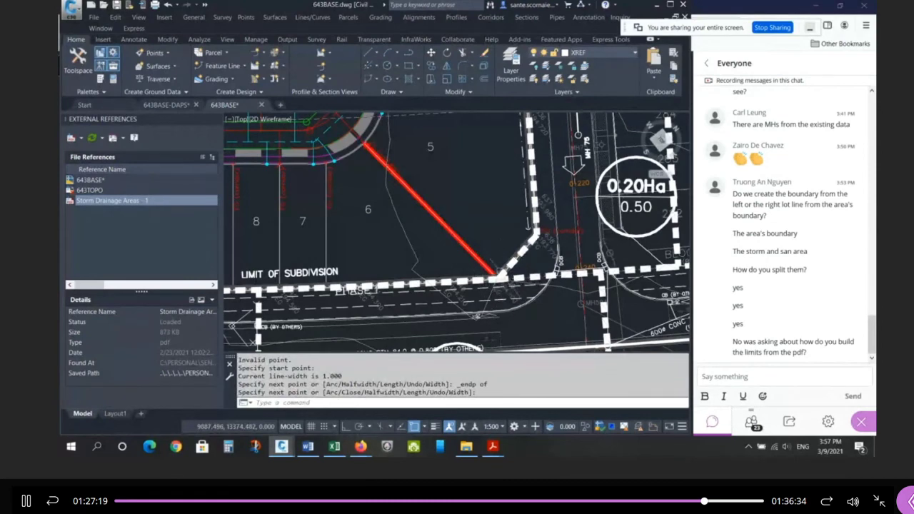
Stretch the new polyline's lower end along the subdivision limit to the rear of lot 6
scroll(568, 247, "down", 2)
mouse_move(293, 197)
middle_mouse_down()
mouse_move(399, 204)
mouse_move(391, 224)
middle_mouse_up()
key("Return")
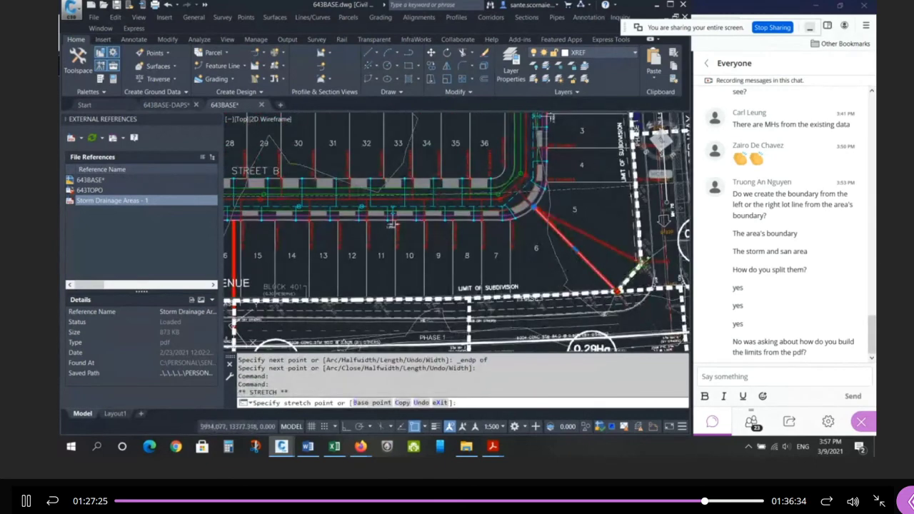
left_click(616, 289)
left_click(570, 290)
left_click(570, 290)
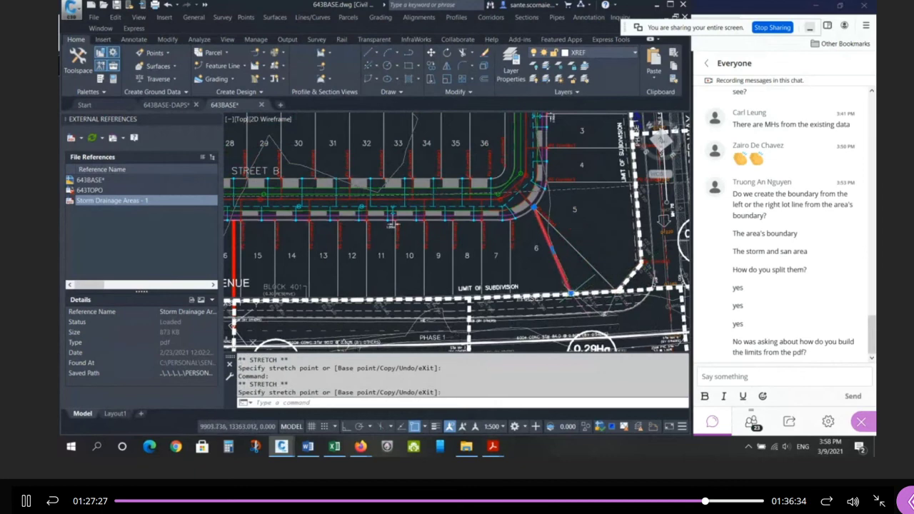
key("Escape")
type("e")
key("Return")
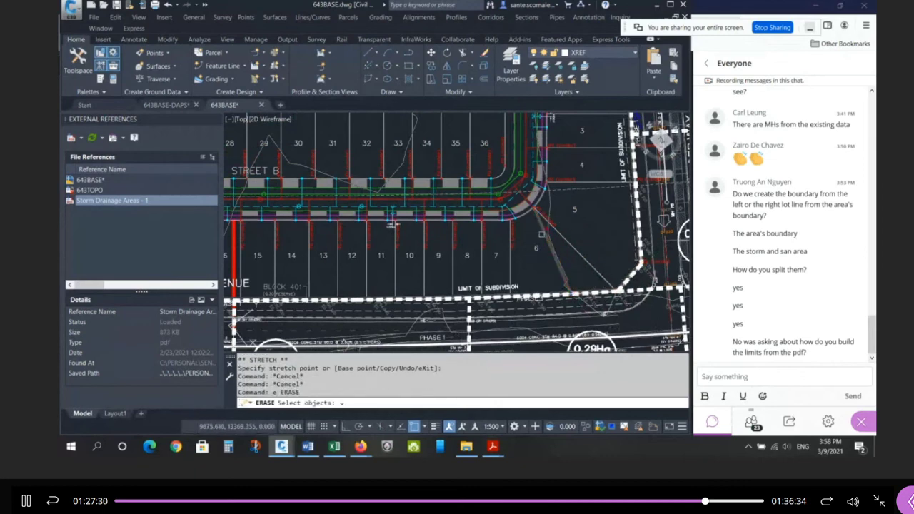
type("v")
key("Return")
key("Escape")
key("Escape")
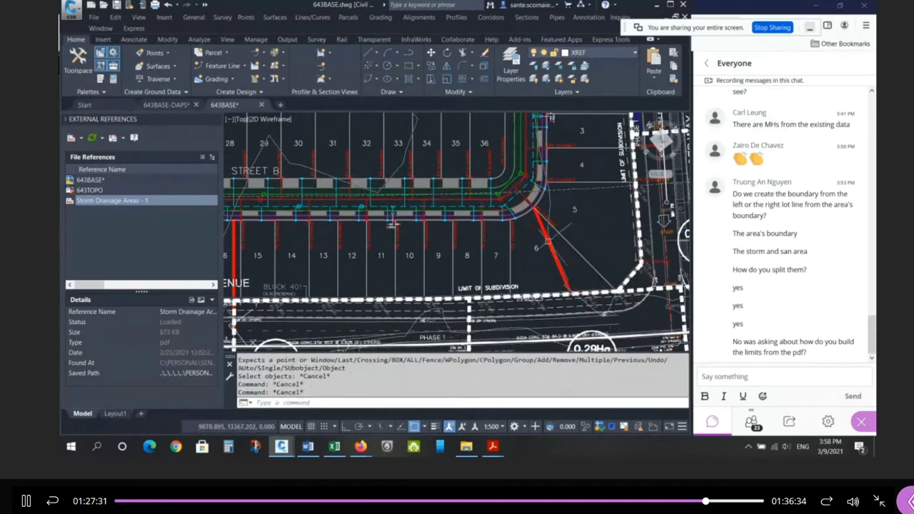
Erase the stretched polyline crossing lot 6
key("Escape")
type("e")
key("Return")
left_click(534, 245)
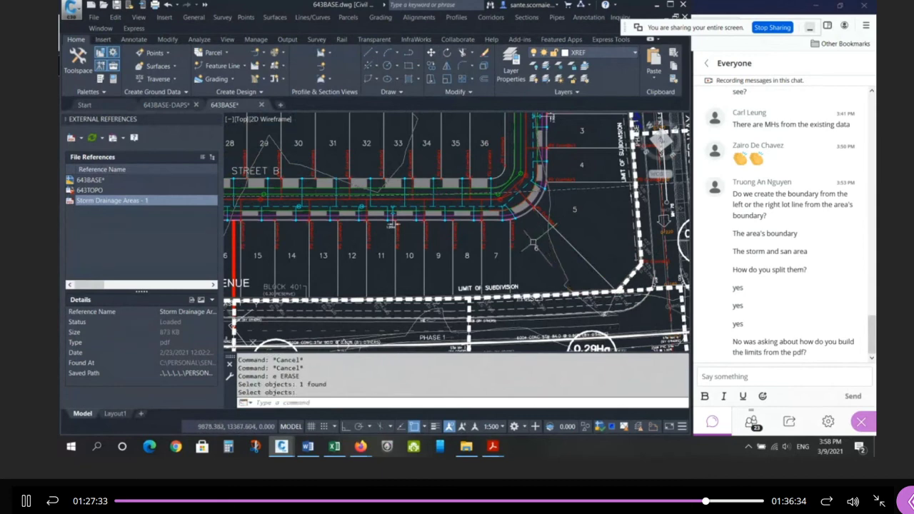
scroll(539, 229, "down", 4)
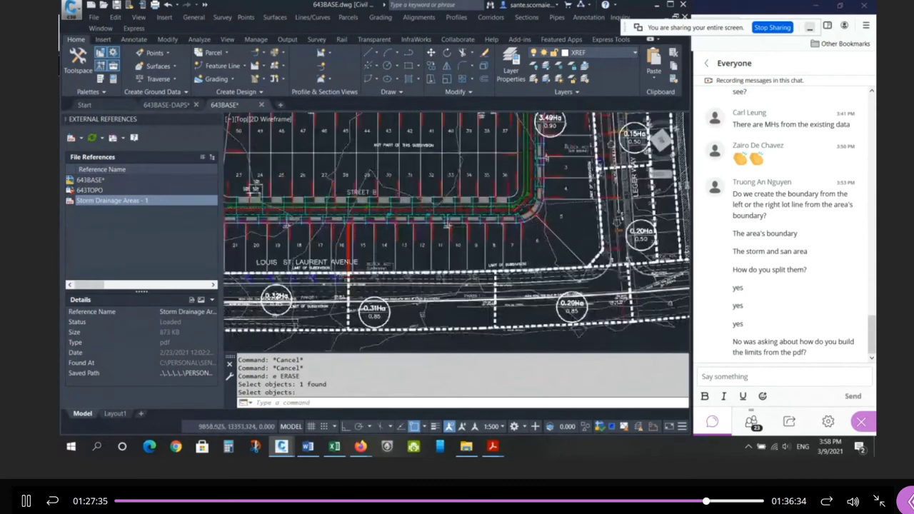
scroll(475, 218, "up", 5)
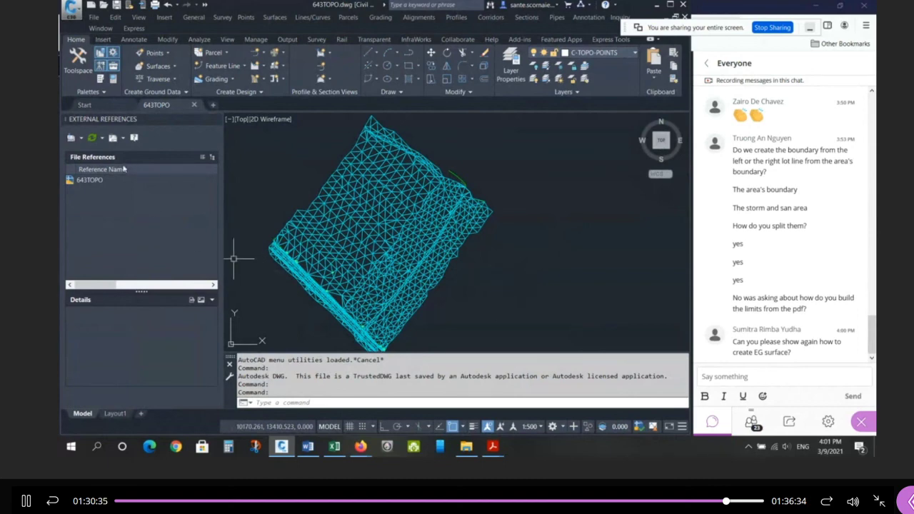
In 643TOPO, show the Toolspace in place of External References and select the triangulated ground surface
left_click(216, 120)
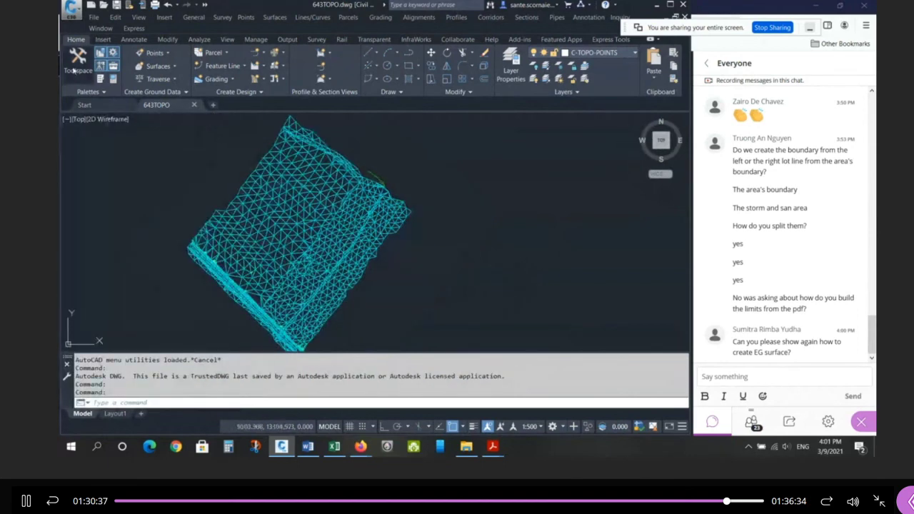
left_click(78, 60)
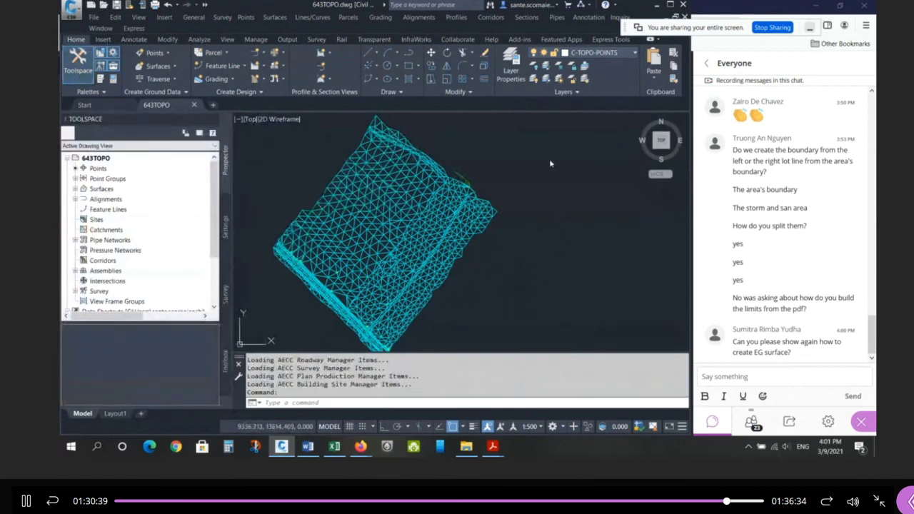
left_click(530, 171)
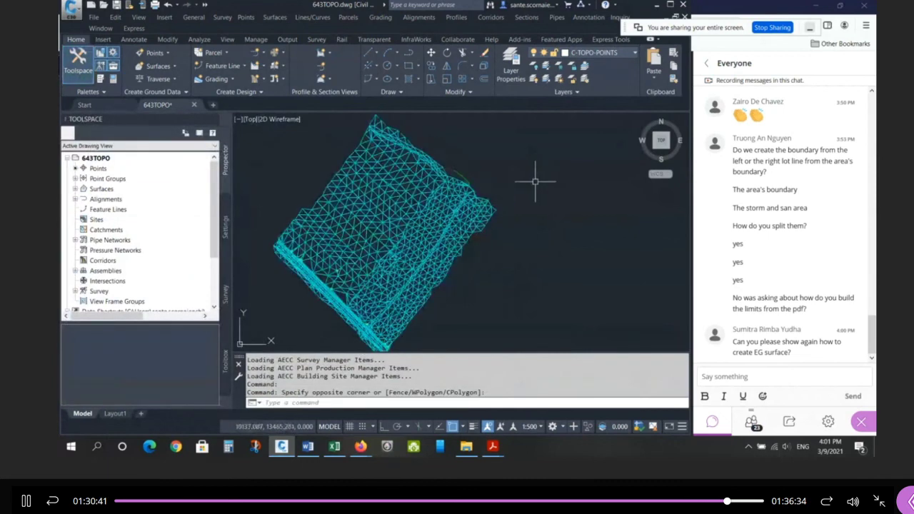
left_click(364, 175)
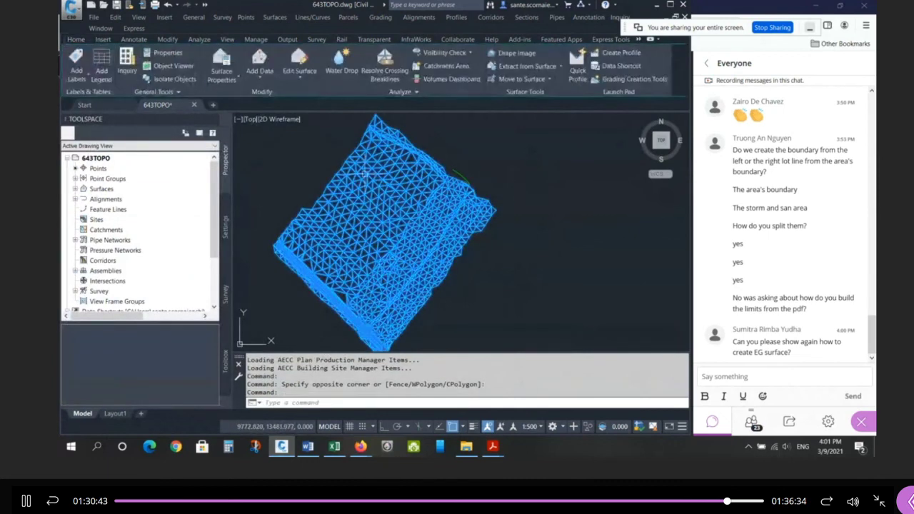
scroll(421, 184, "down", 1)
scroll(288, 191, "up", 1)
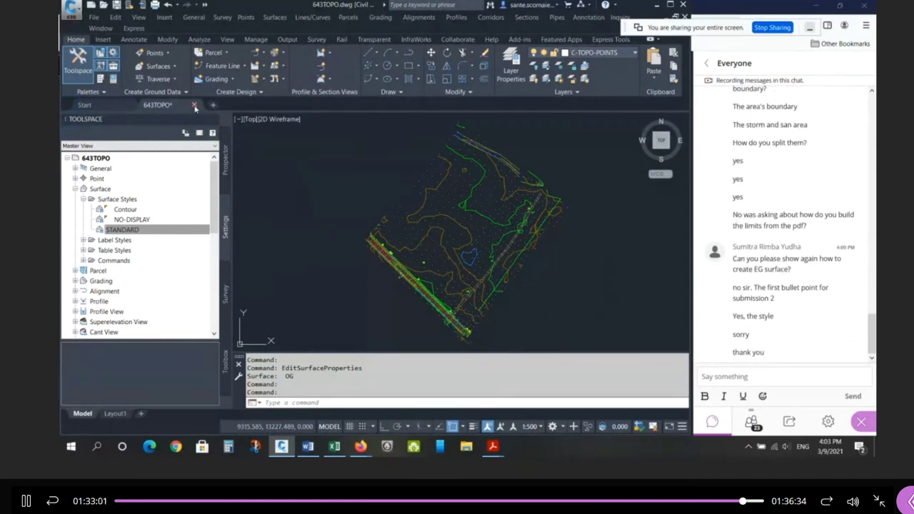
Close the 643TOPO drawing and open 643BASE from the recent documents
left_click(194, 105)
left_click(400, 245)
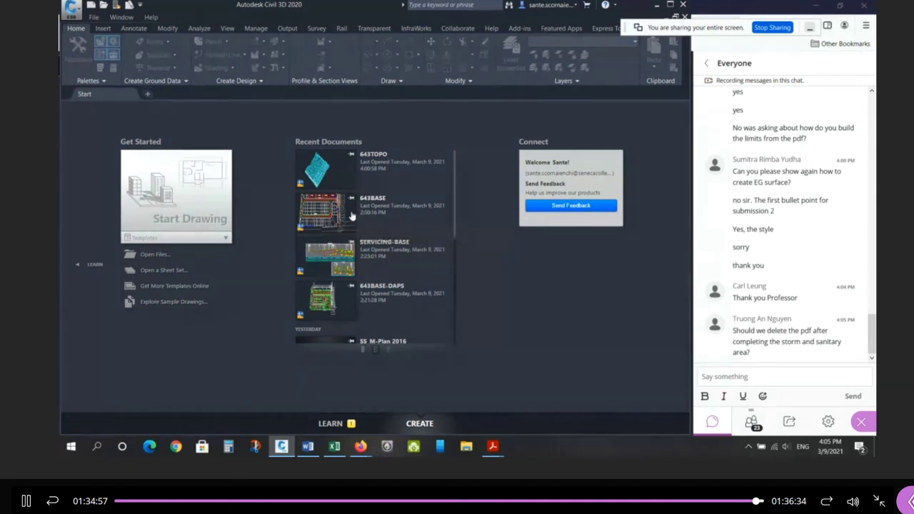
left_click(351, 214)
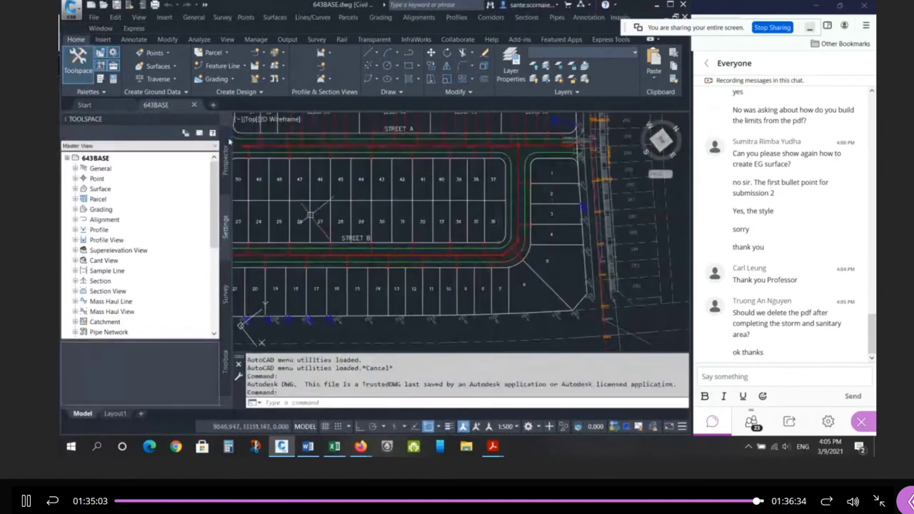
Show the external references of 643BASE and reload the 643TOPO drawing reference
type("XR")
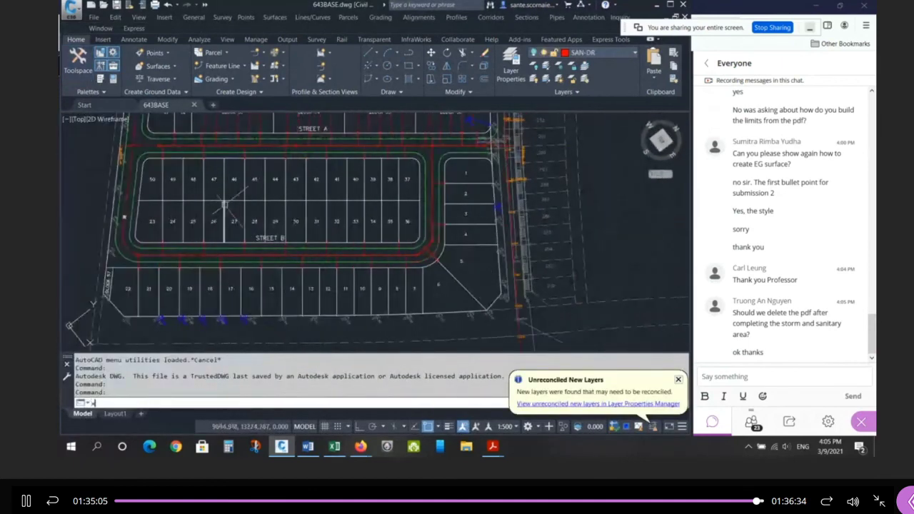
key("Return")
left_click(85, 190)
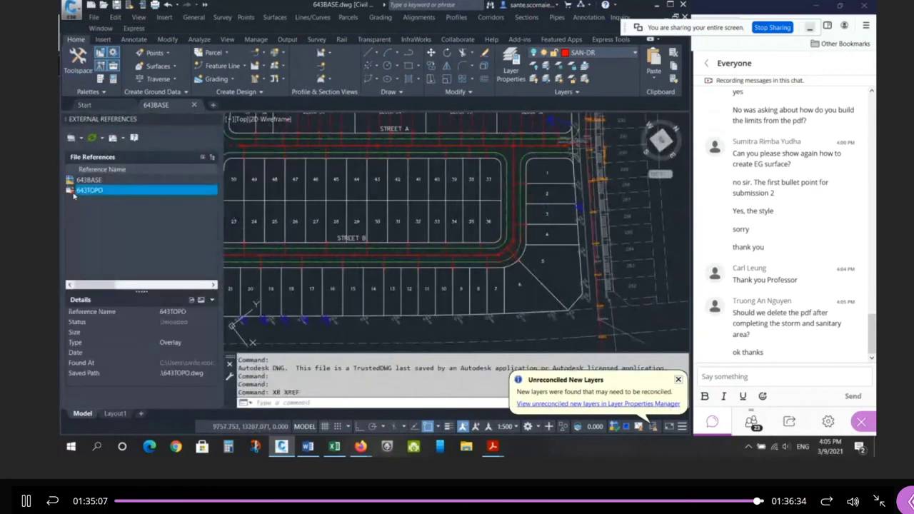
right_click(86, 190)
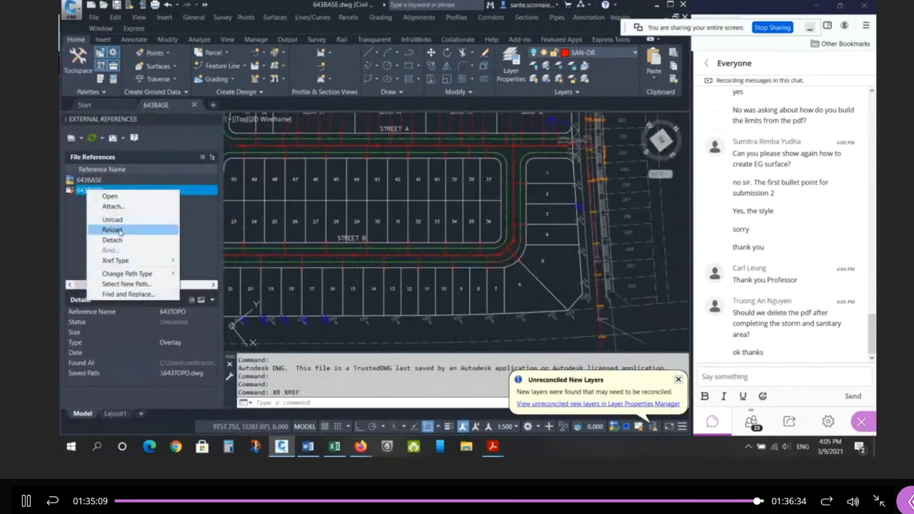
left_click(113, 229)
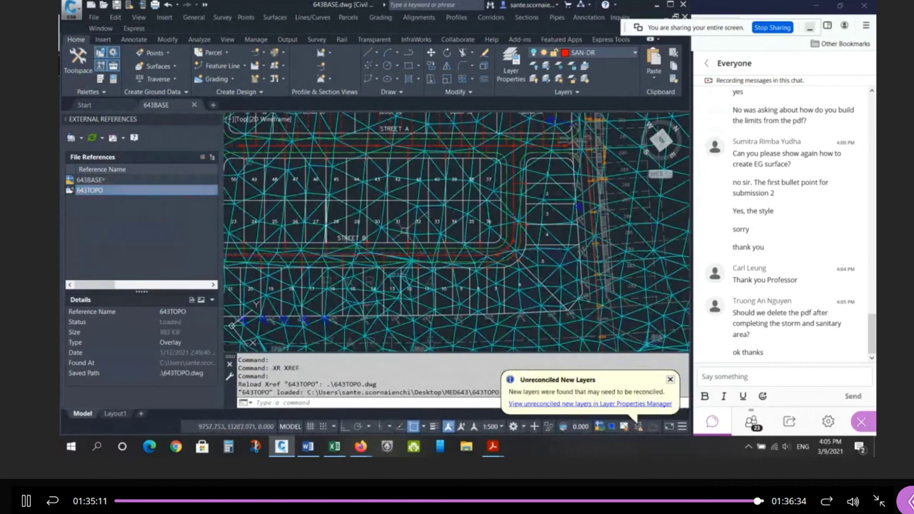
Unload the 643TOPO reference to hide its surface triangles from the base drawing
scroll(335, 209, "down", 5)
right_click(119, 191)
left_click(125, 219)
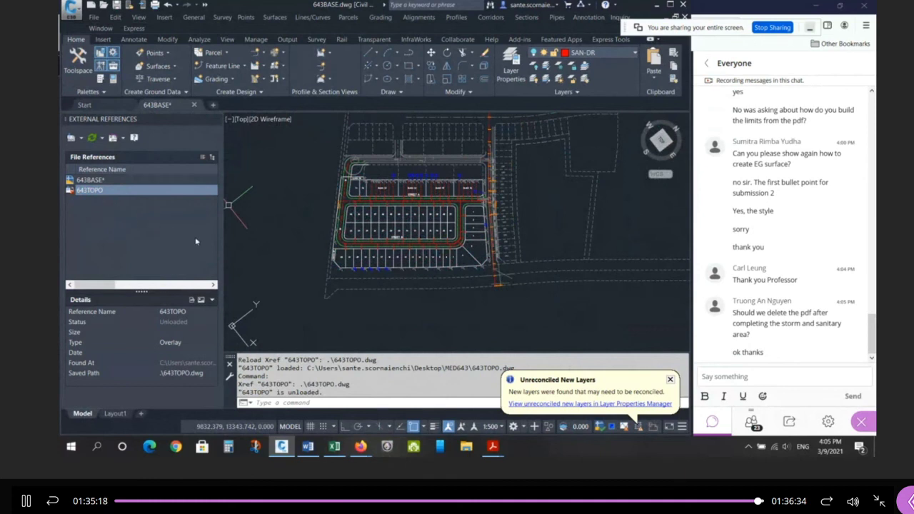
Reload the 643TOPO reference once more to show its surface over the subdivision, and unload it again
right_click(105, 191)
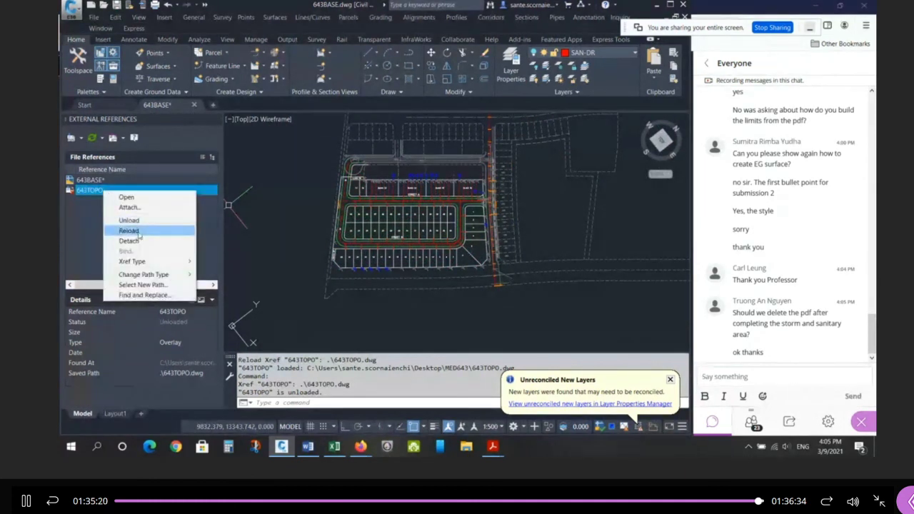
left_click(133, 222)
right_click(113, 197)
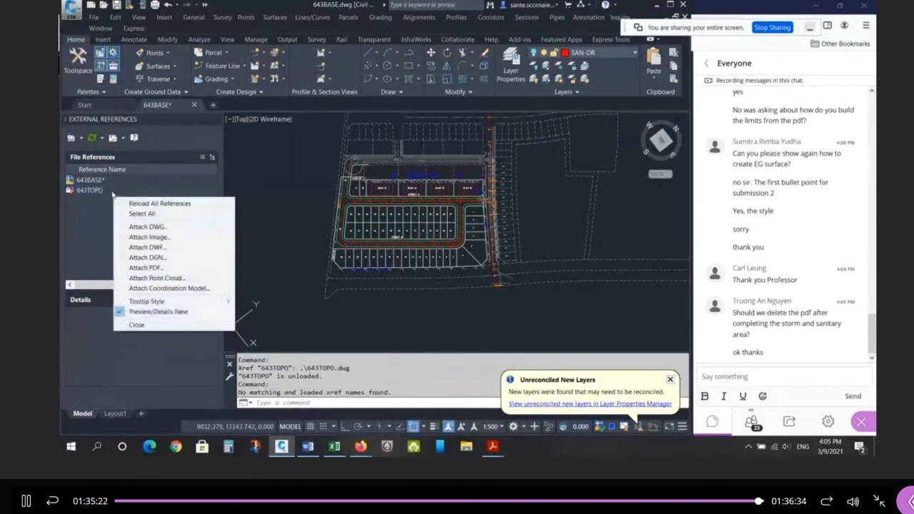
right_click(105, 191)
left_click(129, 230)
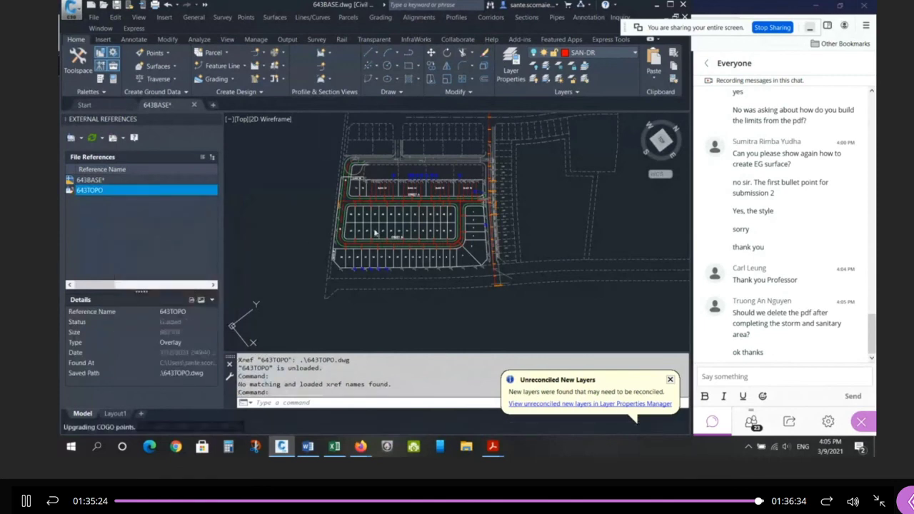
right_click(167, 191)
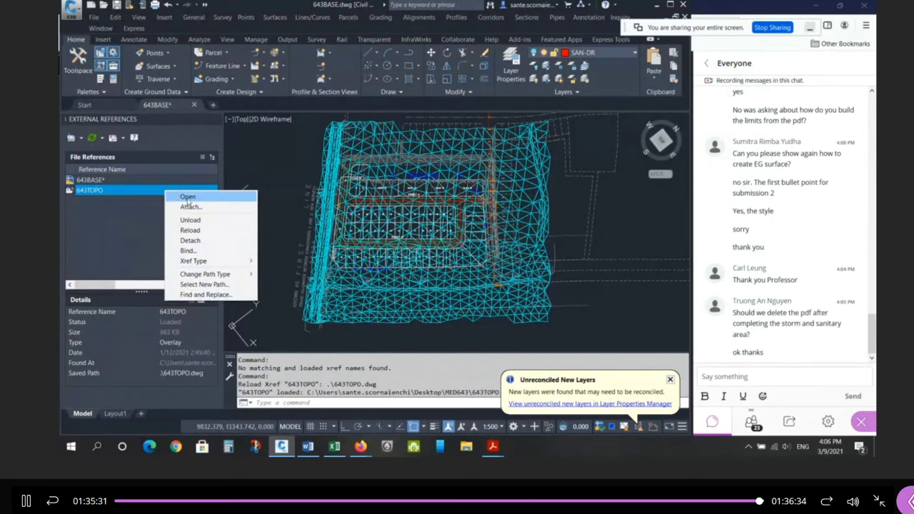
left_click(190, 220)
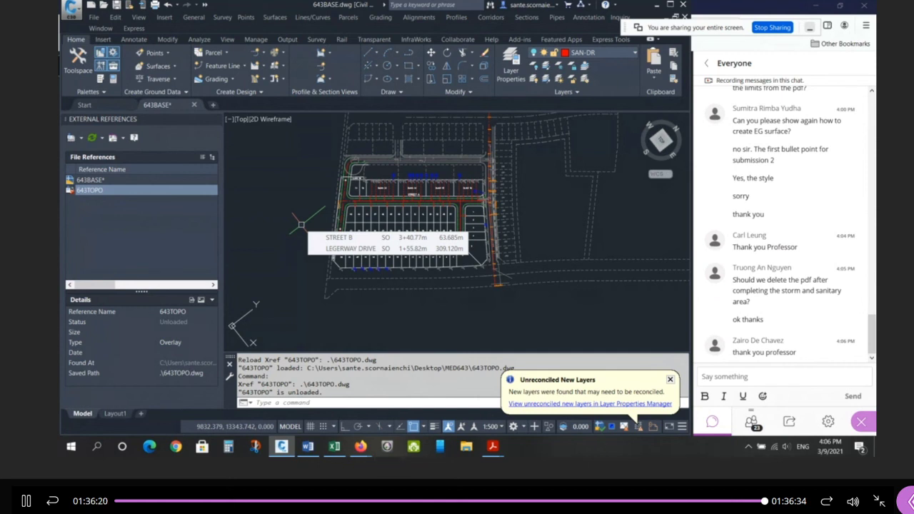
Stop sharing the screen in the online meeting
scroll(361, 197, "down", 3)
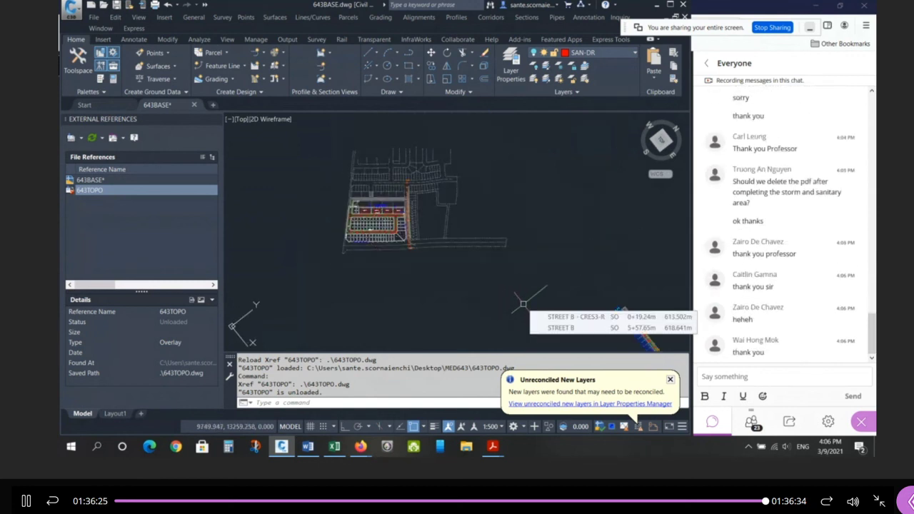
left_click(773, 28)
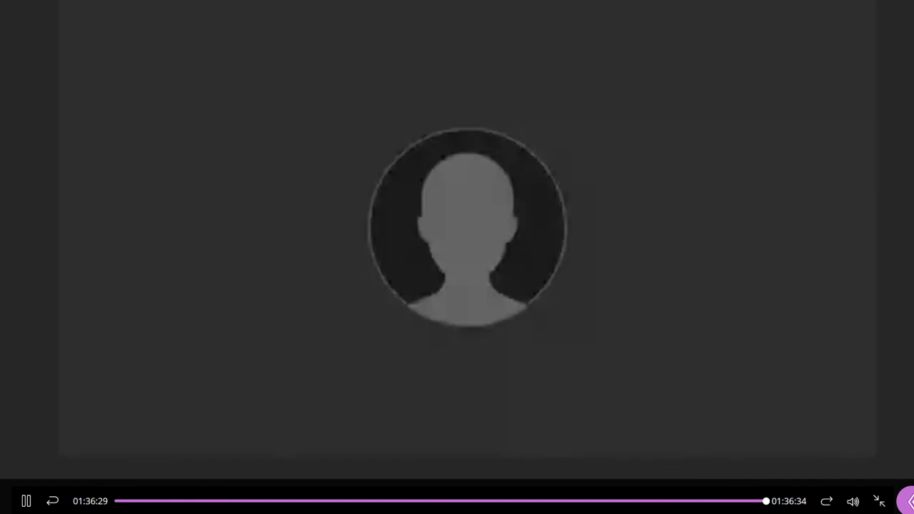